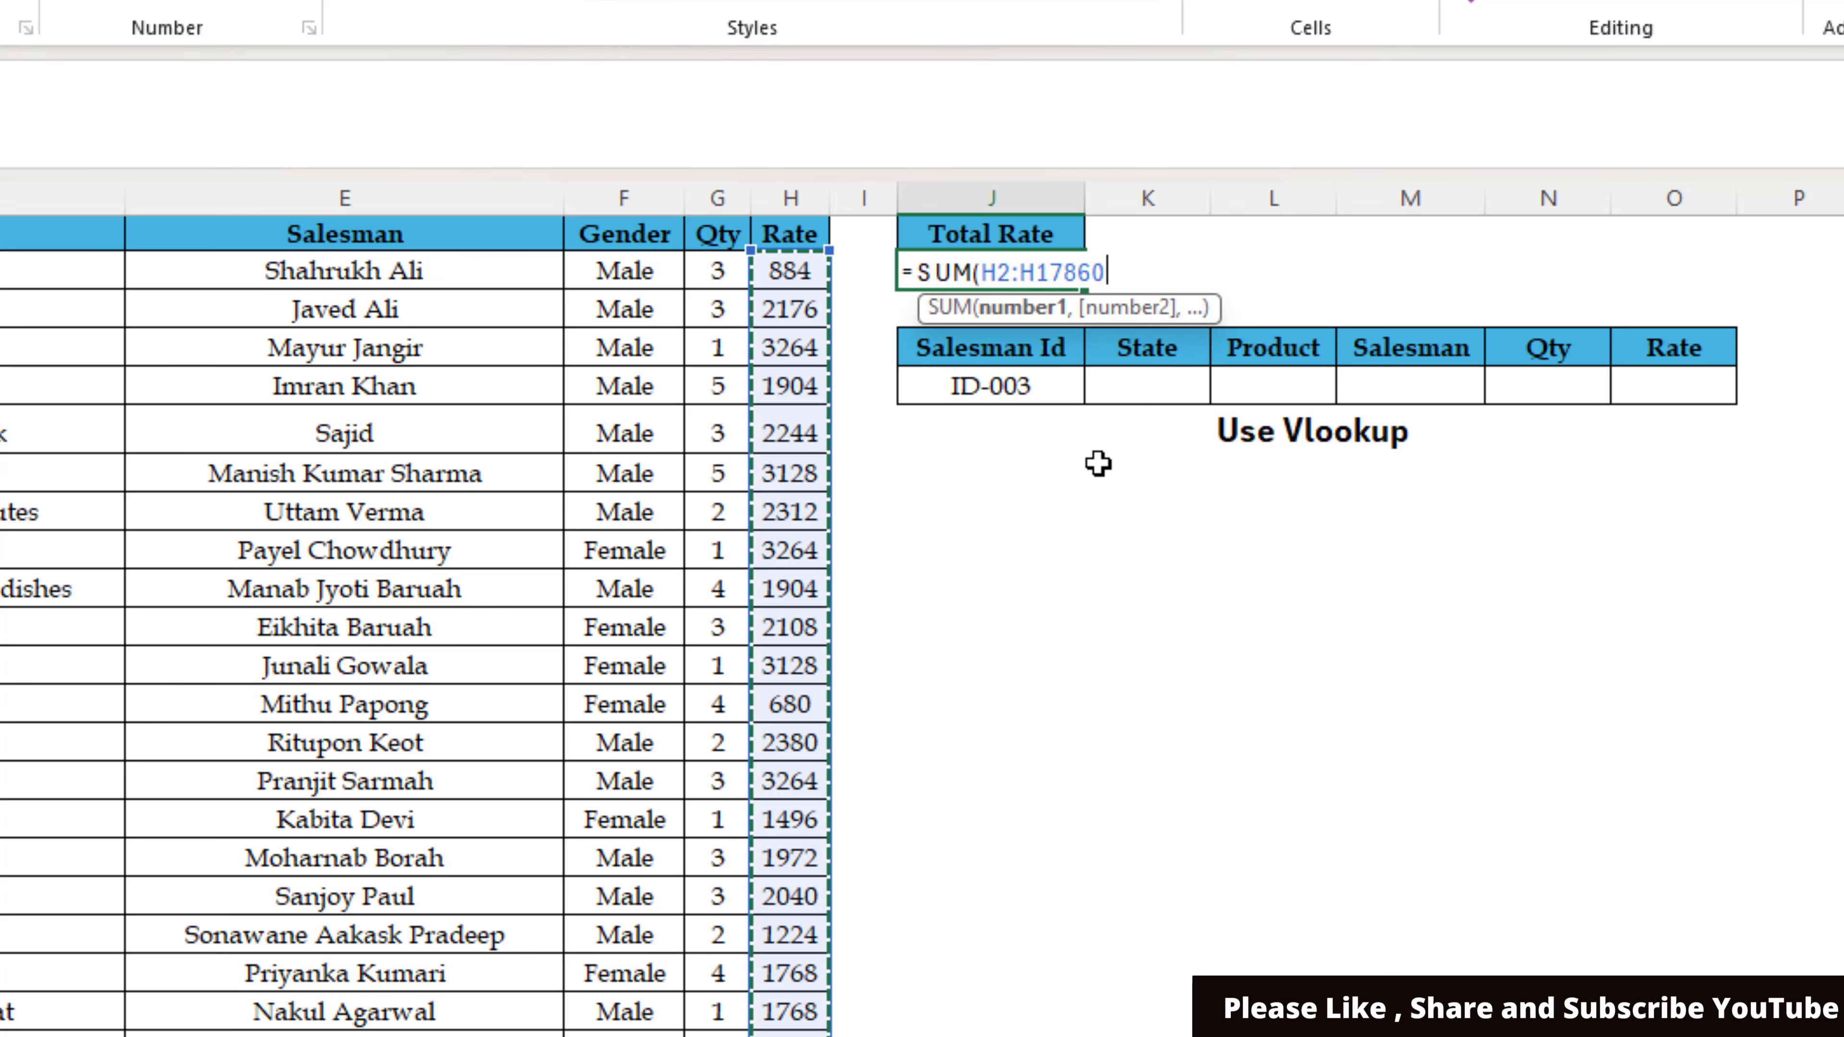
# Step: Commit the Total Rate formula =SUM(H2:H17860) and go to the Salesman Id value cell J5
pyautogui.press('Return')
pyautogui.press('Down')
pyautogui.press('Down')
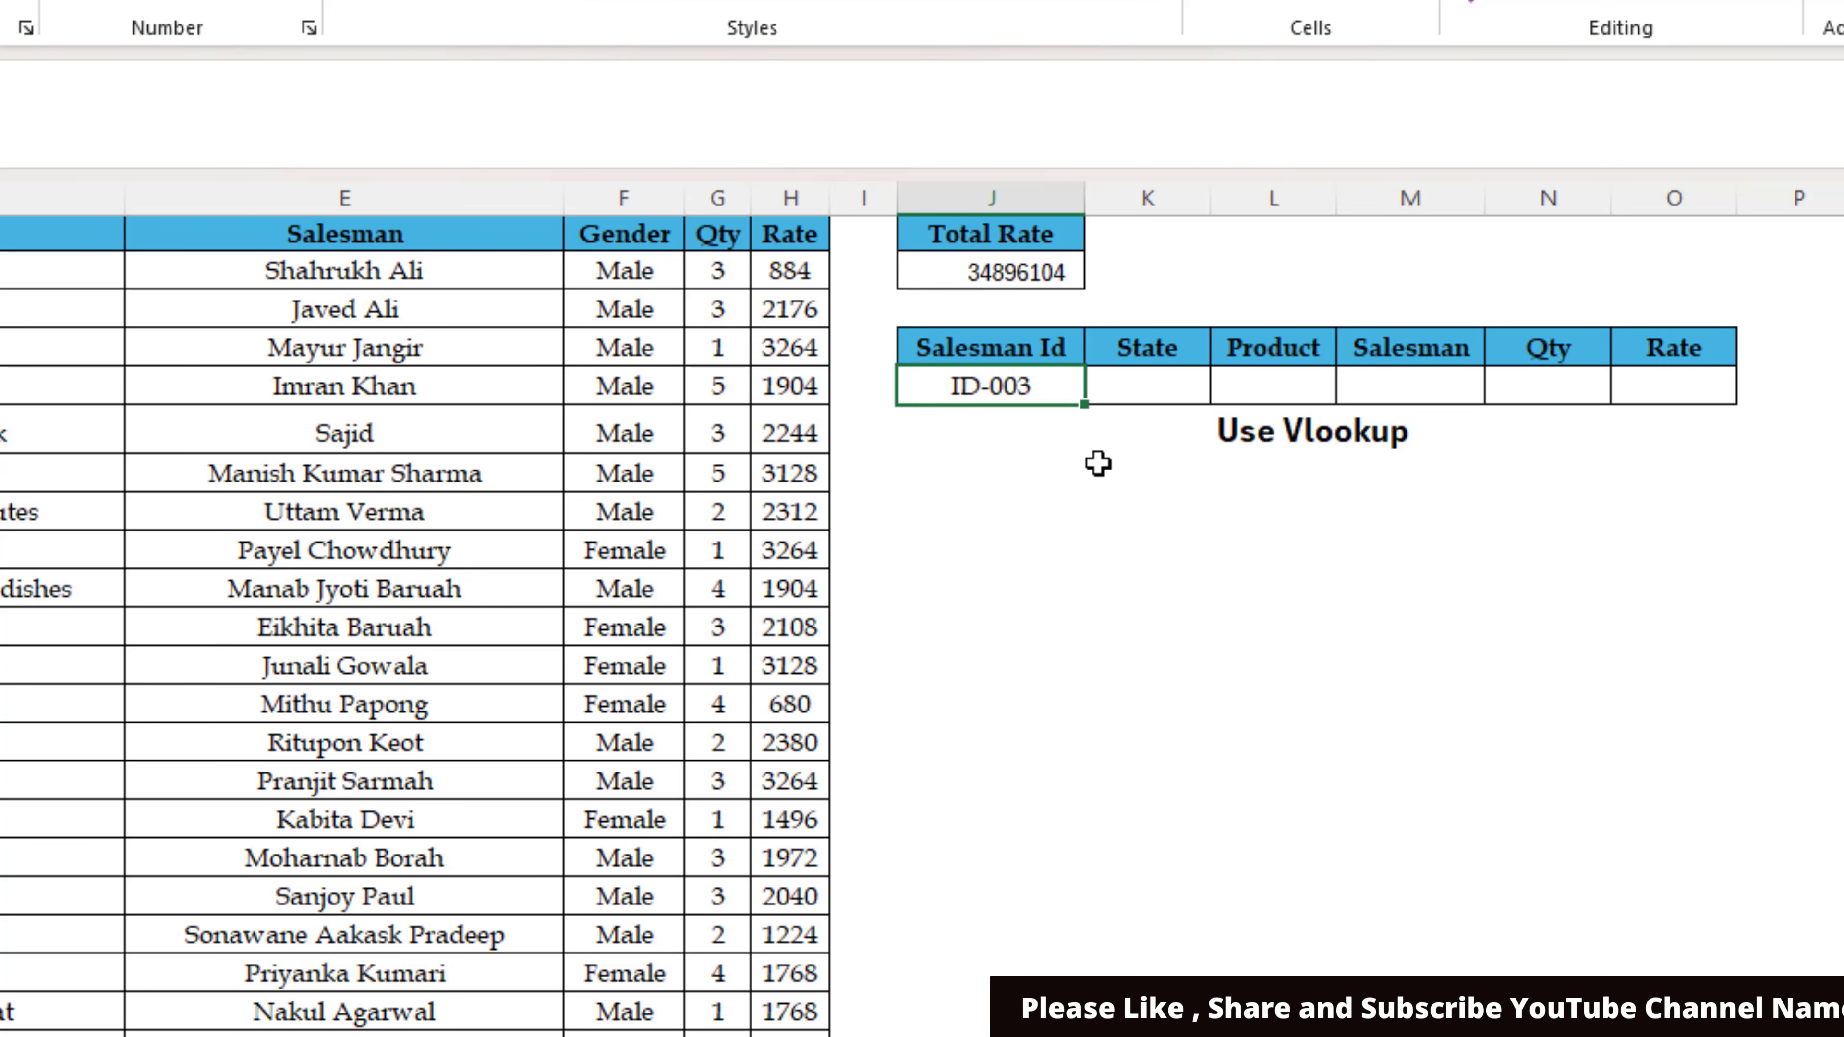
# Step: Begin a VLOOKUP formula in the State cell K5 with the absolute reference $J$5 as its lookup value
pyautogui.press('Right')
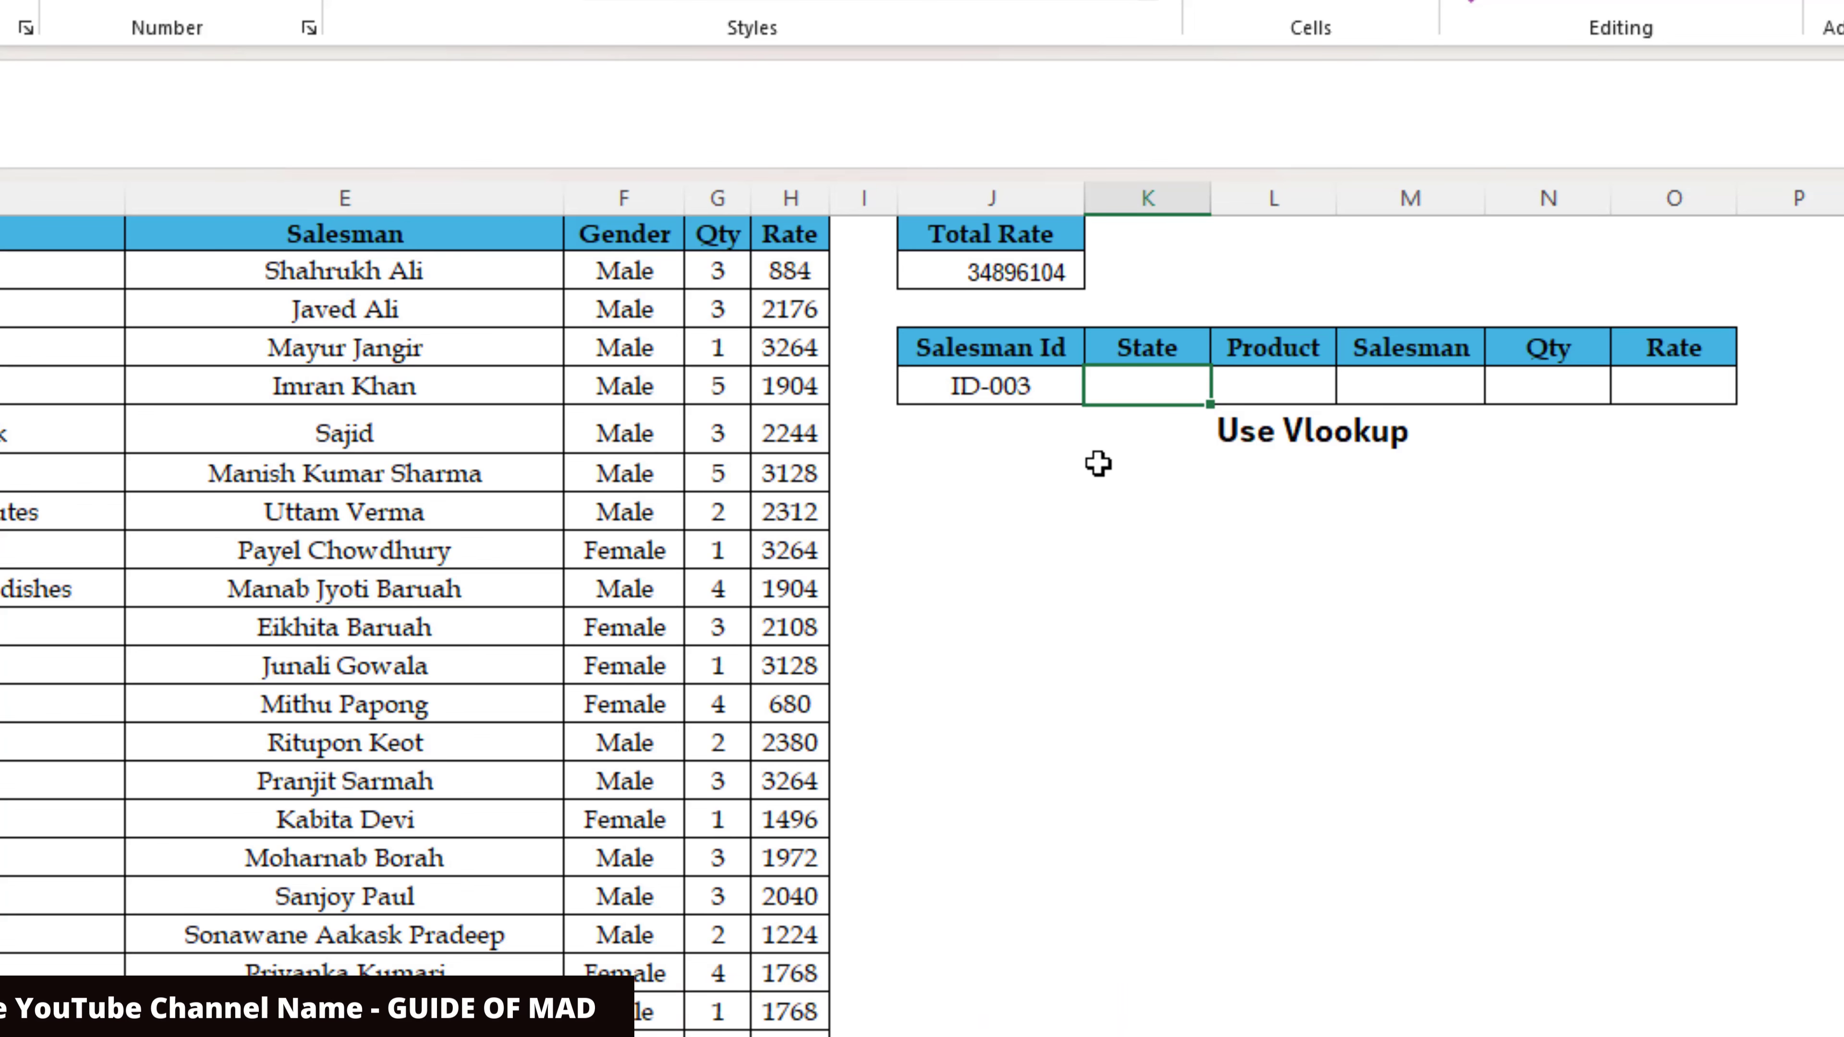
pyautogui.scroll(3, 1098, 463)
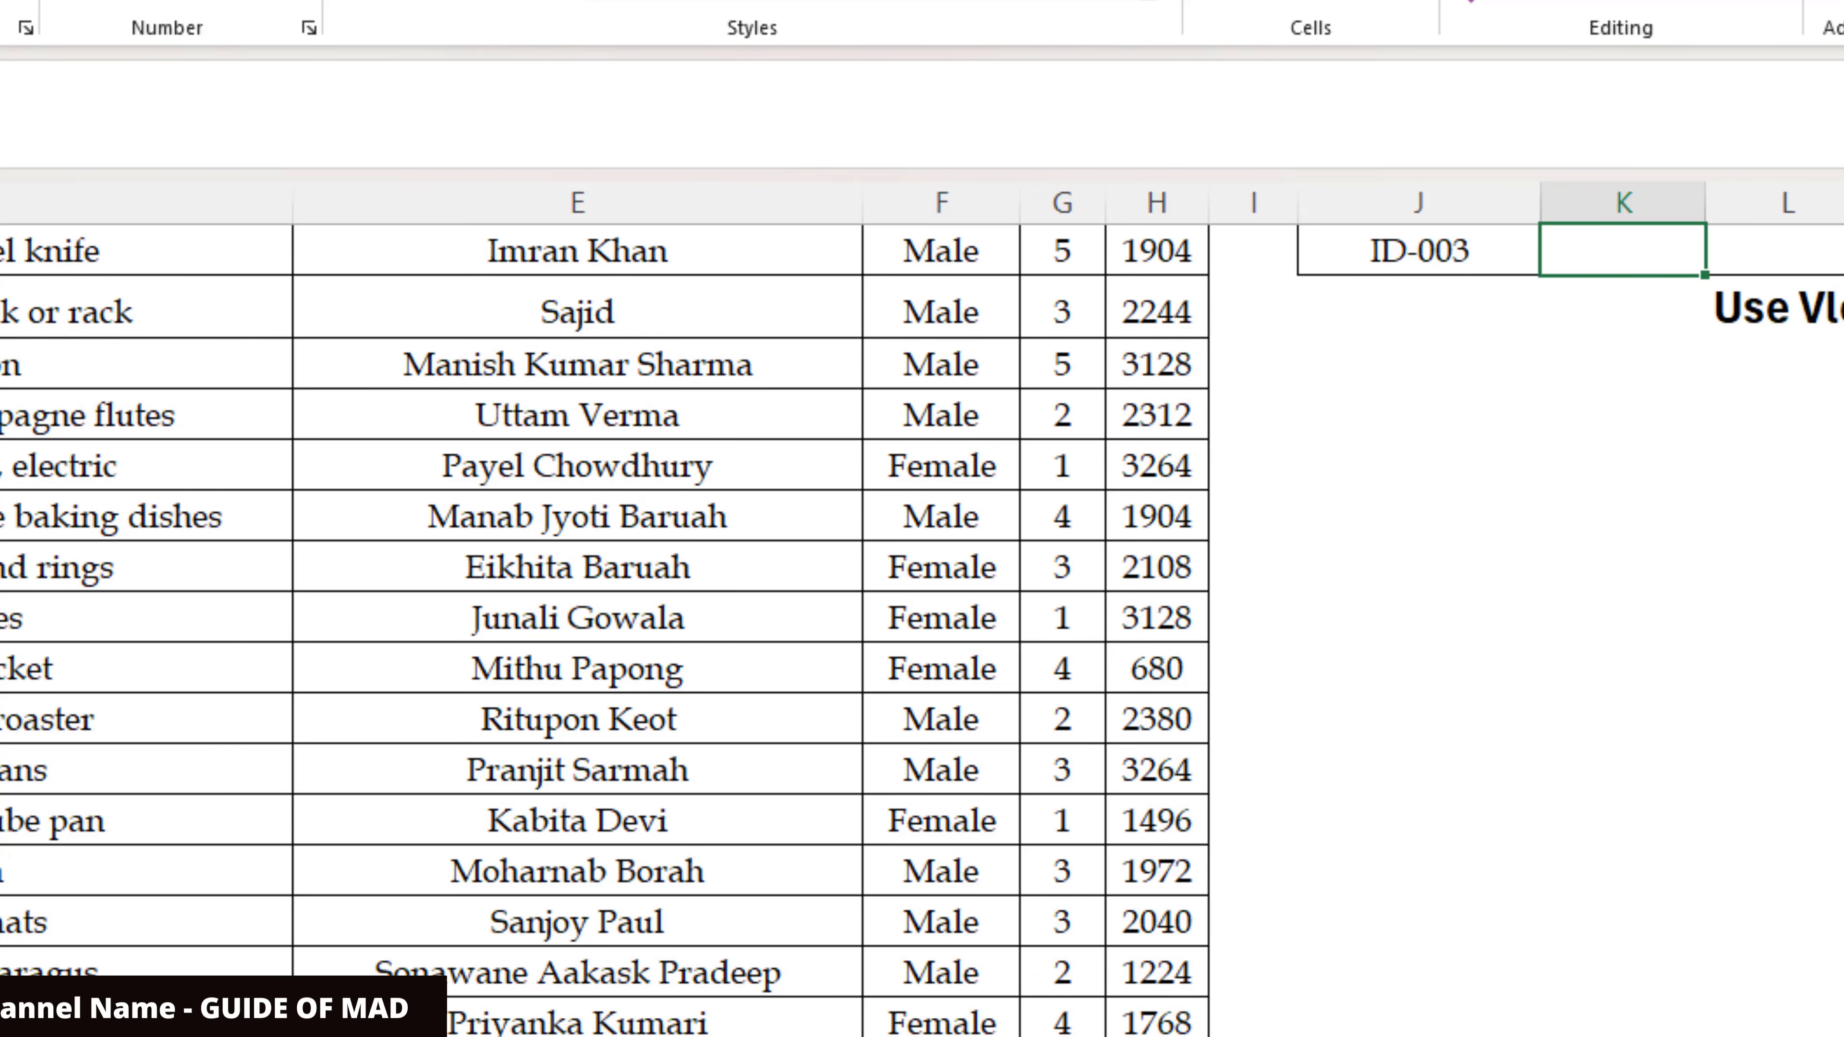
pyautogui.hscroll(3, 922, 610)
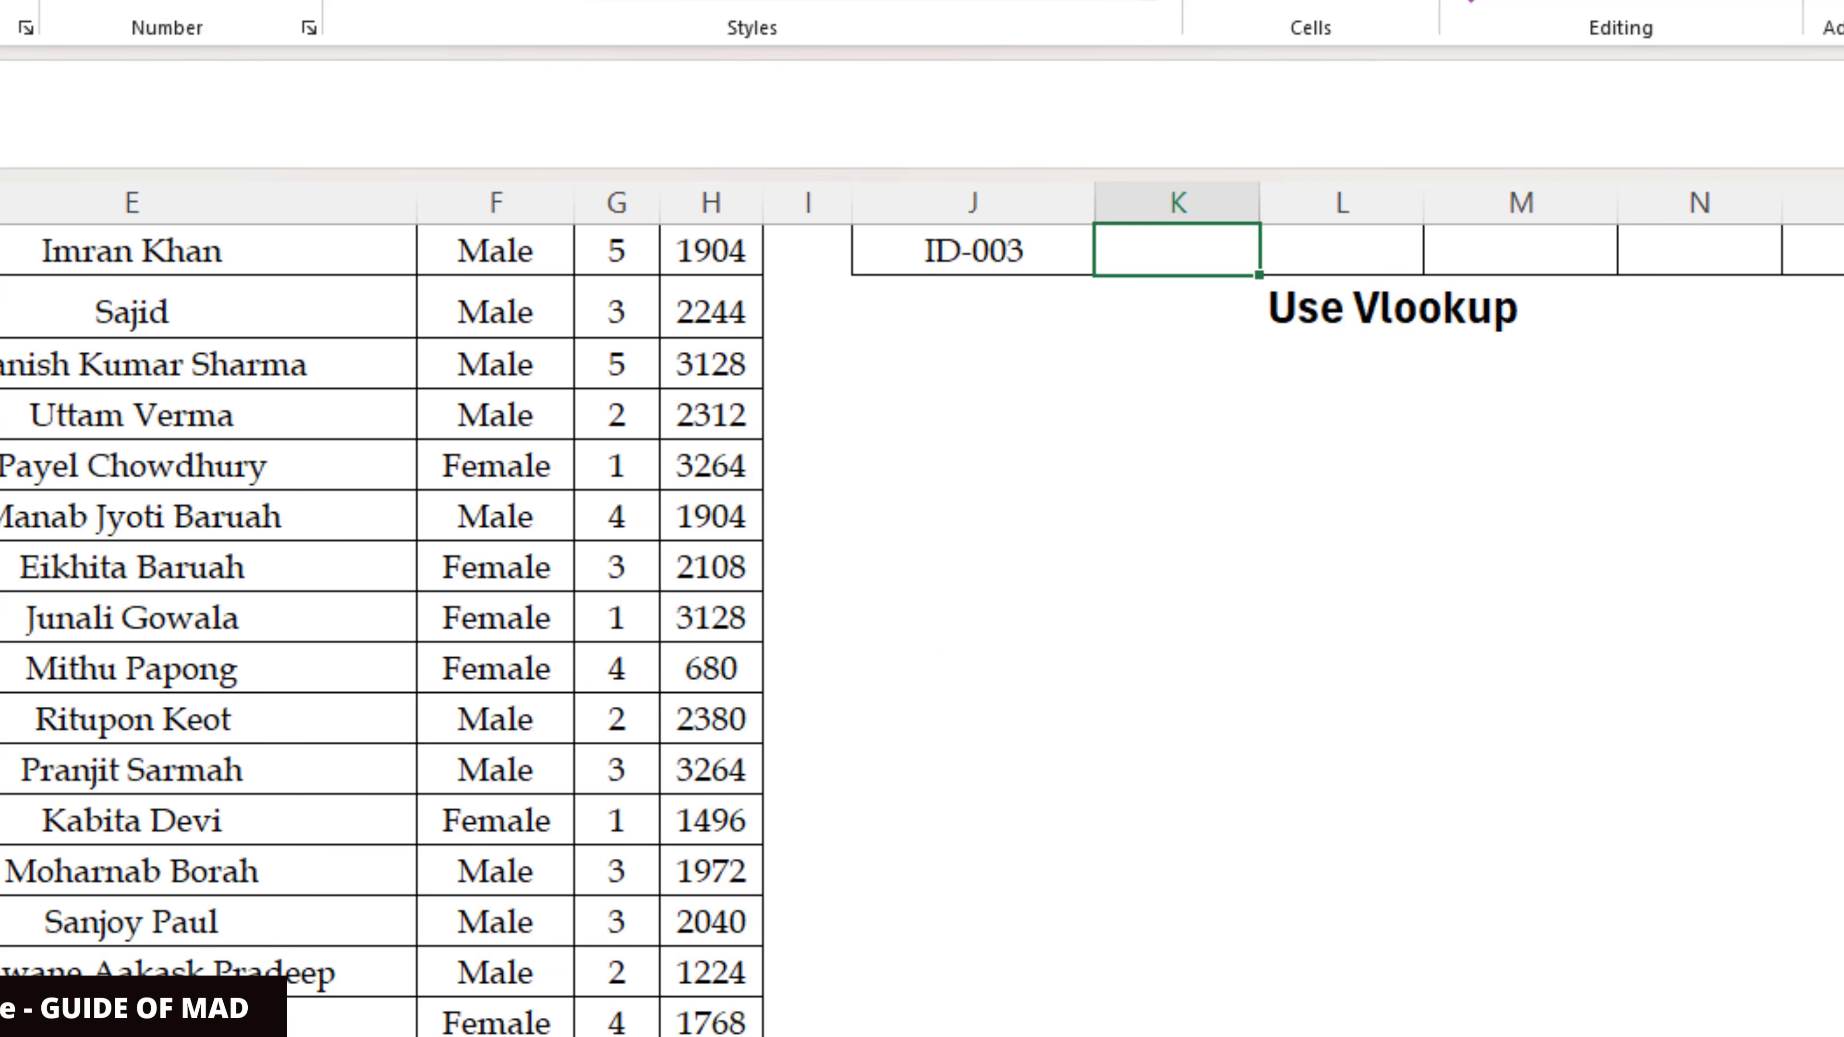
pyautogui.scroll(2, 922, 625)
pyautogui.scroll(1, 922, 610)
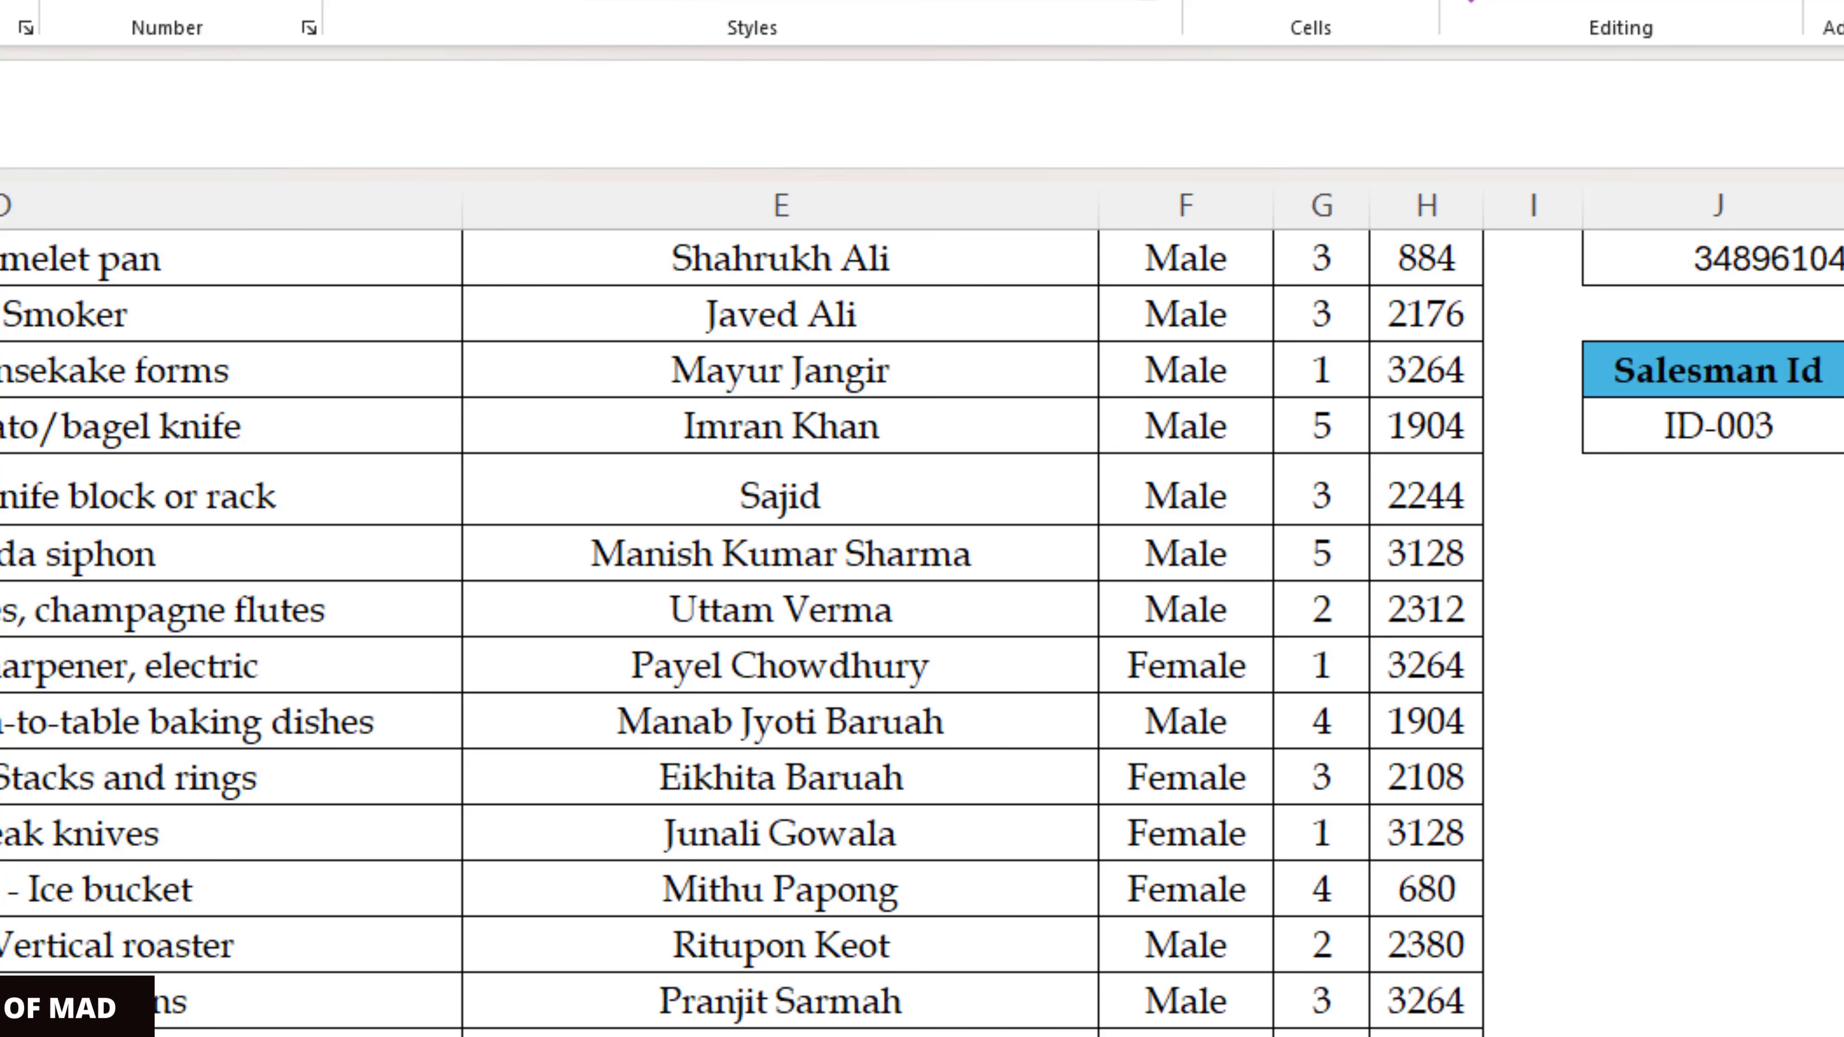
pyautogui.hscroll(4, 922, 610)
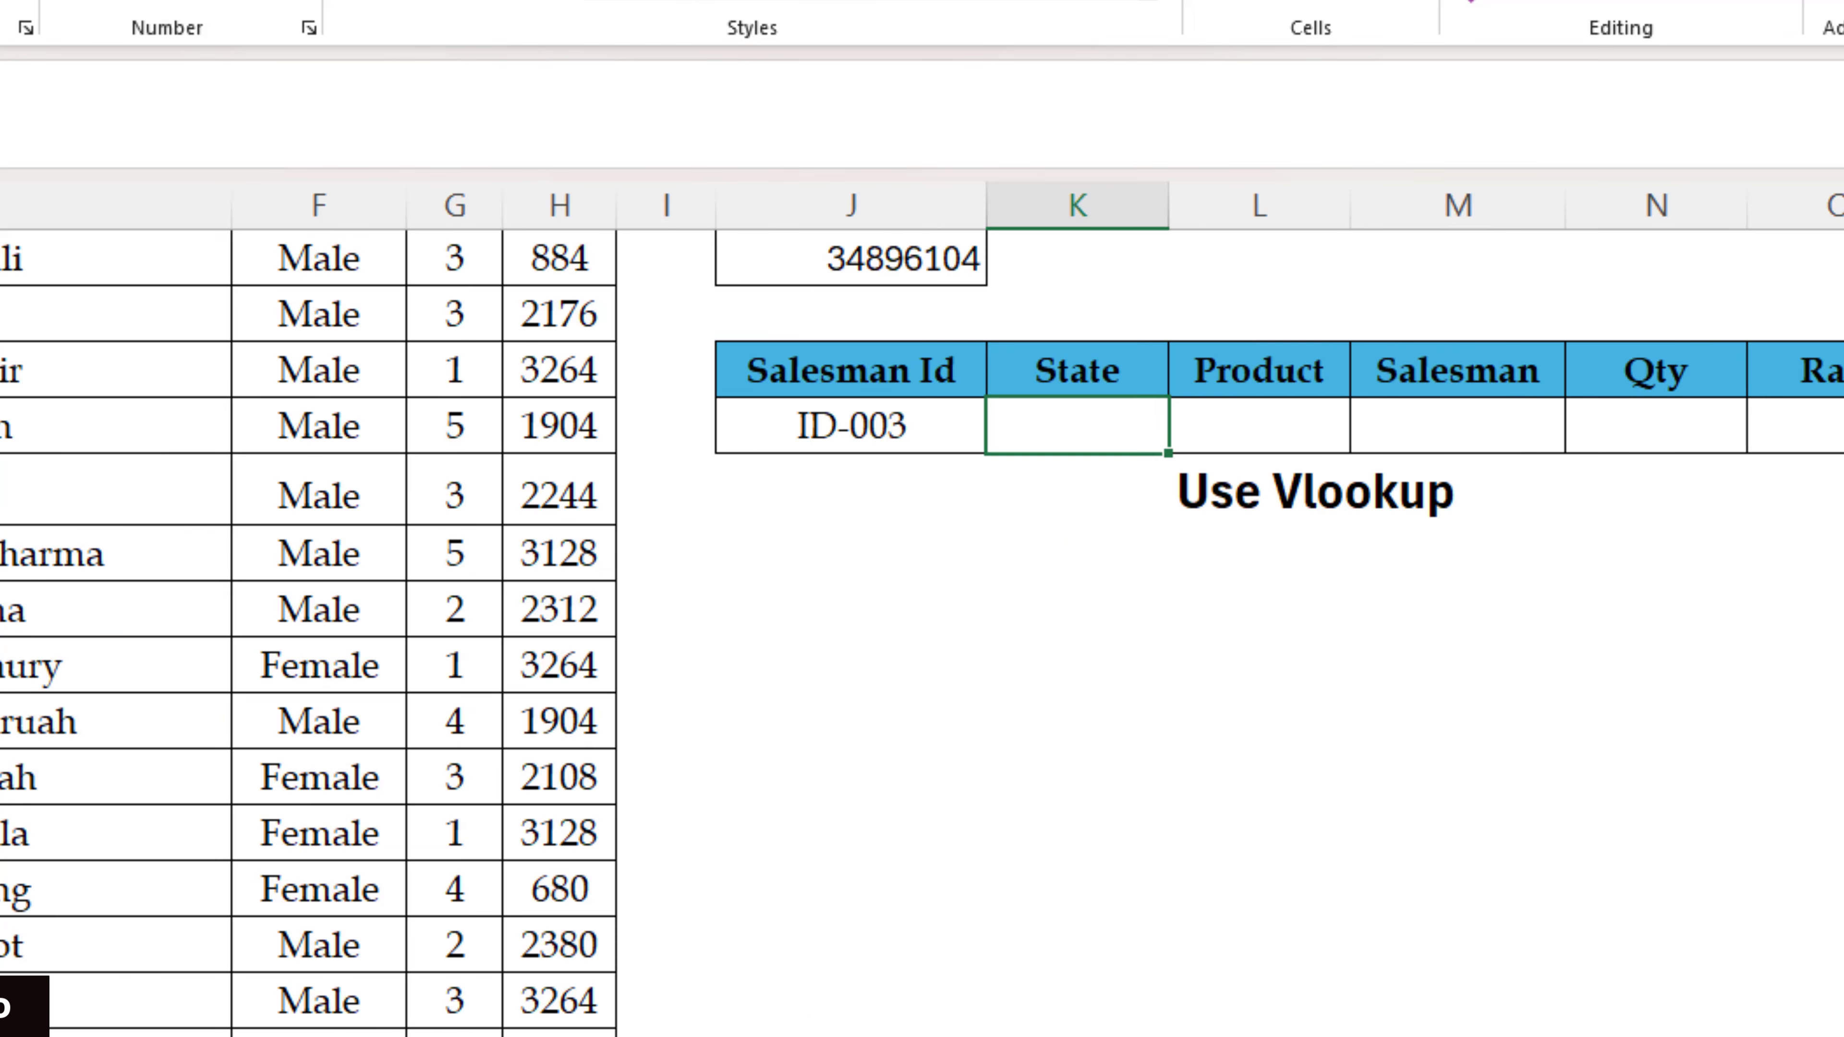
pyautogui.scroll(1, 1832, 964)
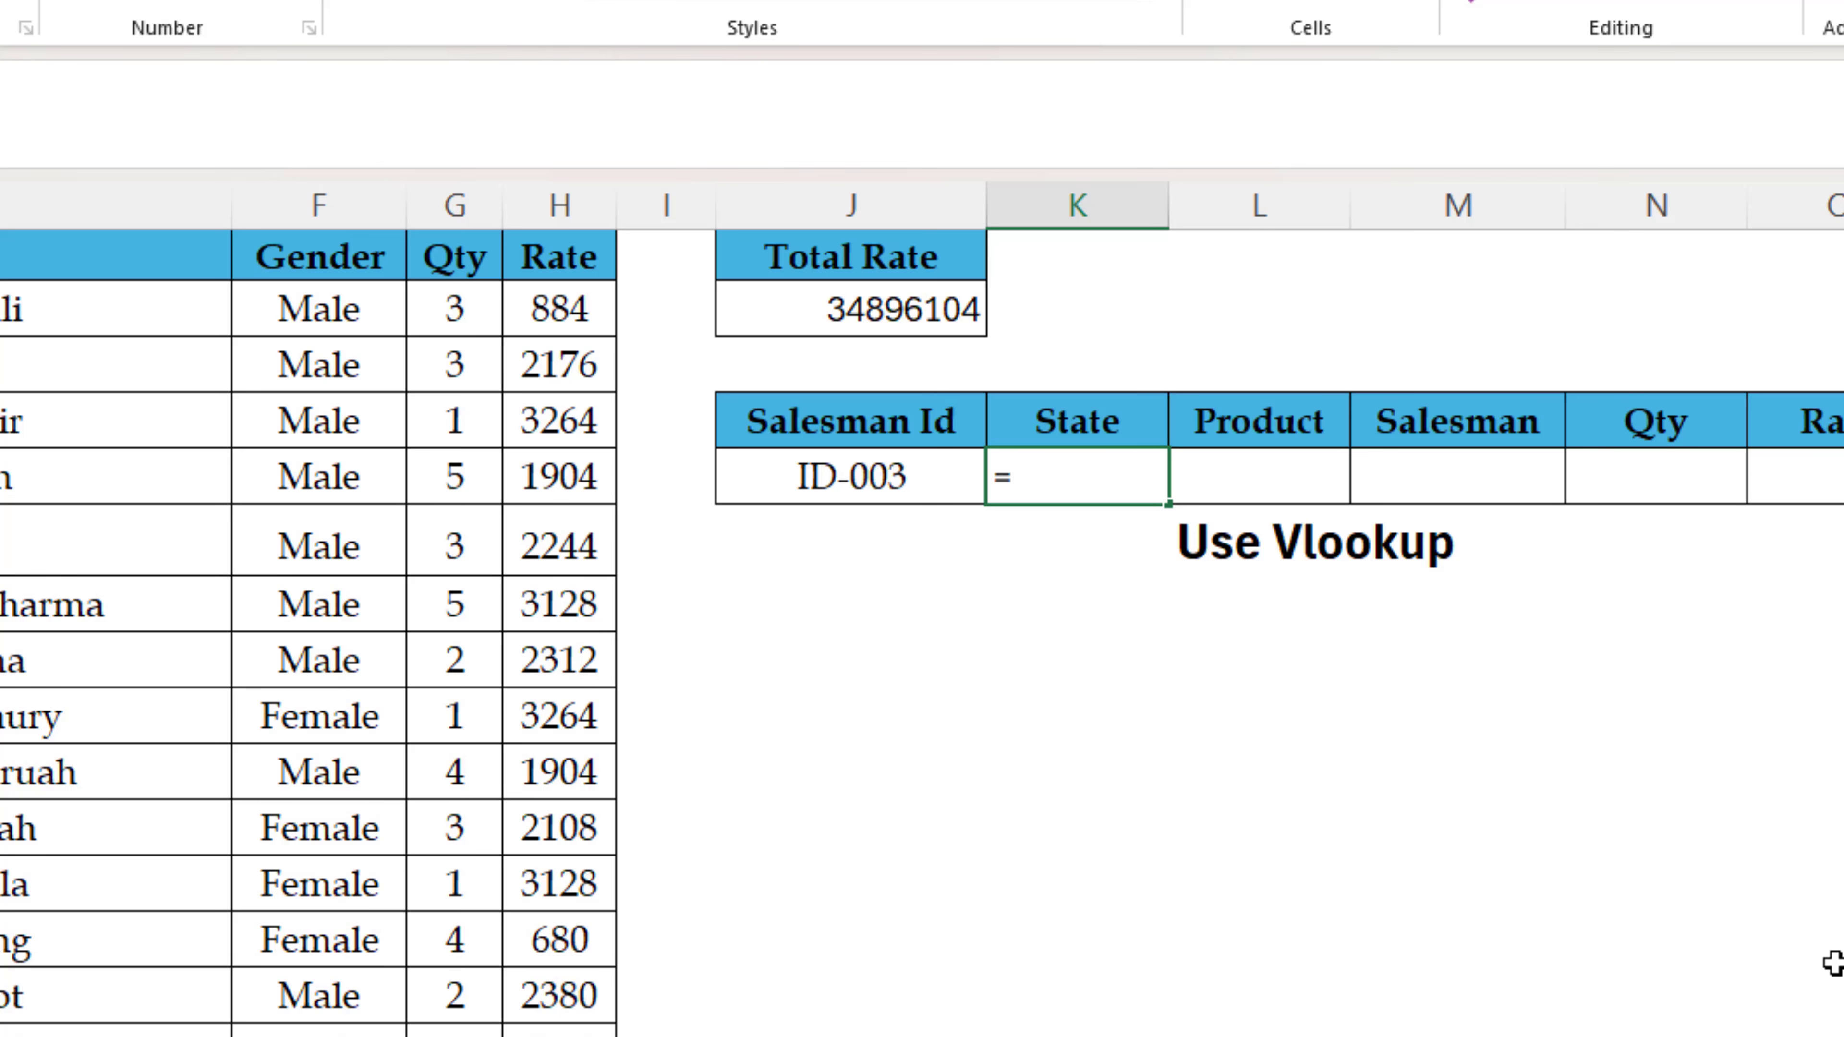
pyautogui.write('vl')
pyautogui.press('Tab')
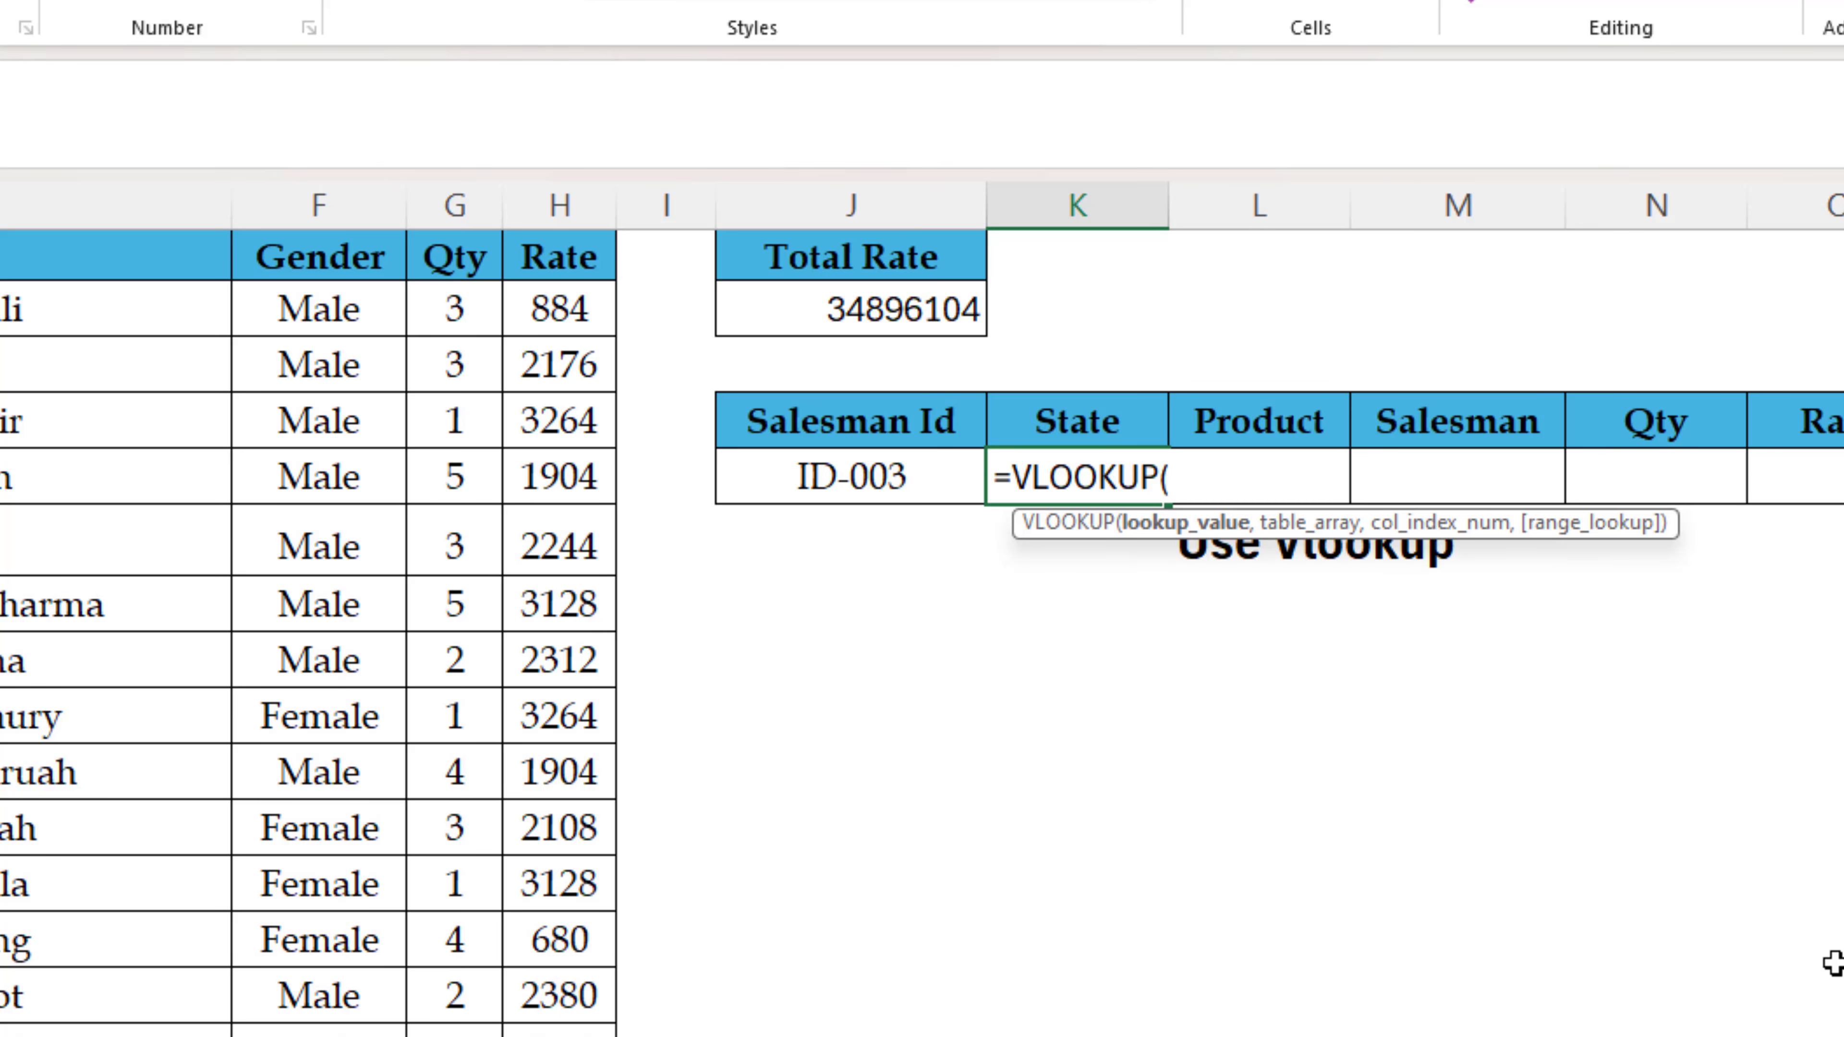
pyautogui.press('Left')
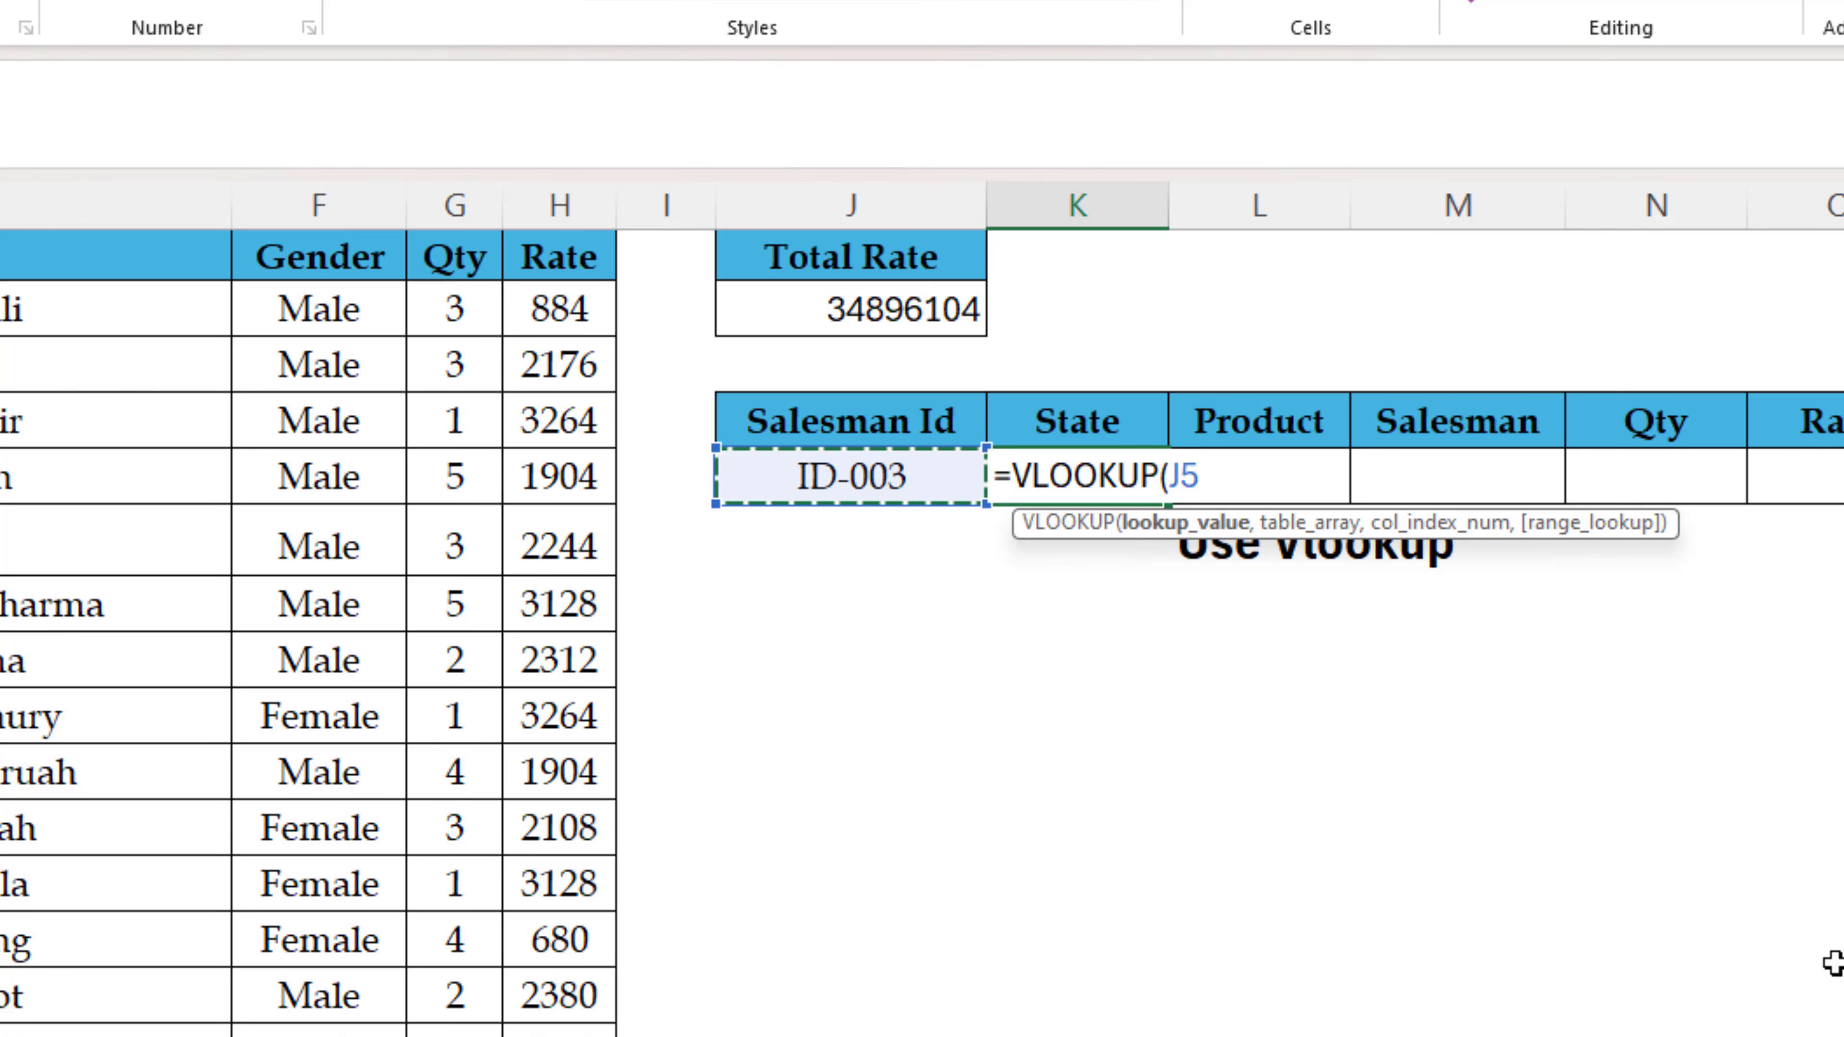
pyautogui.write(',')
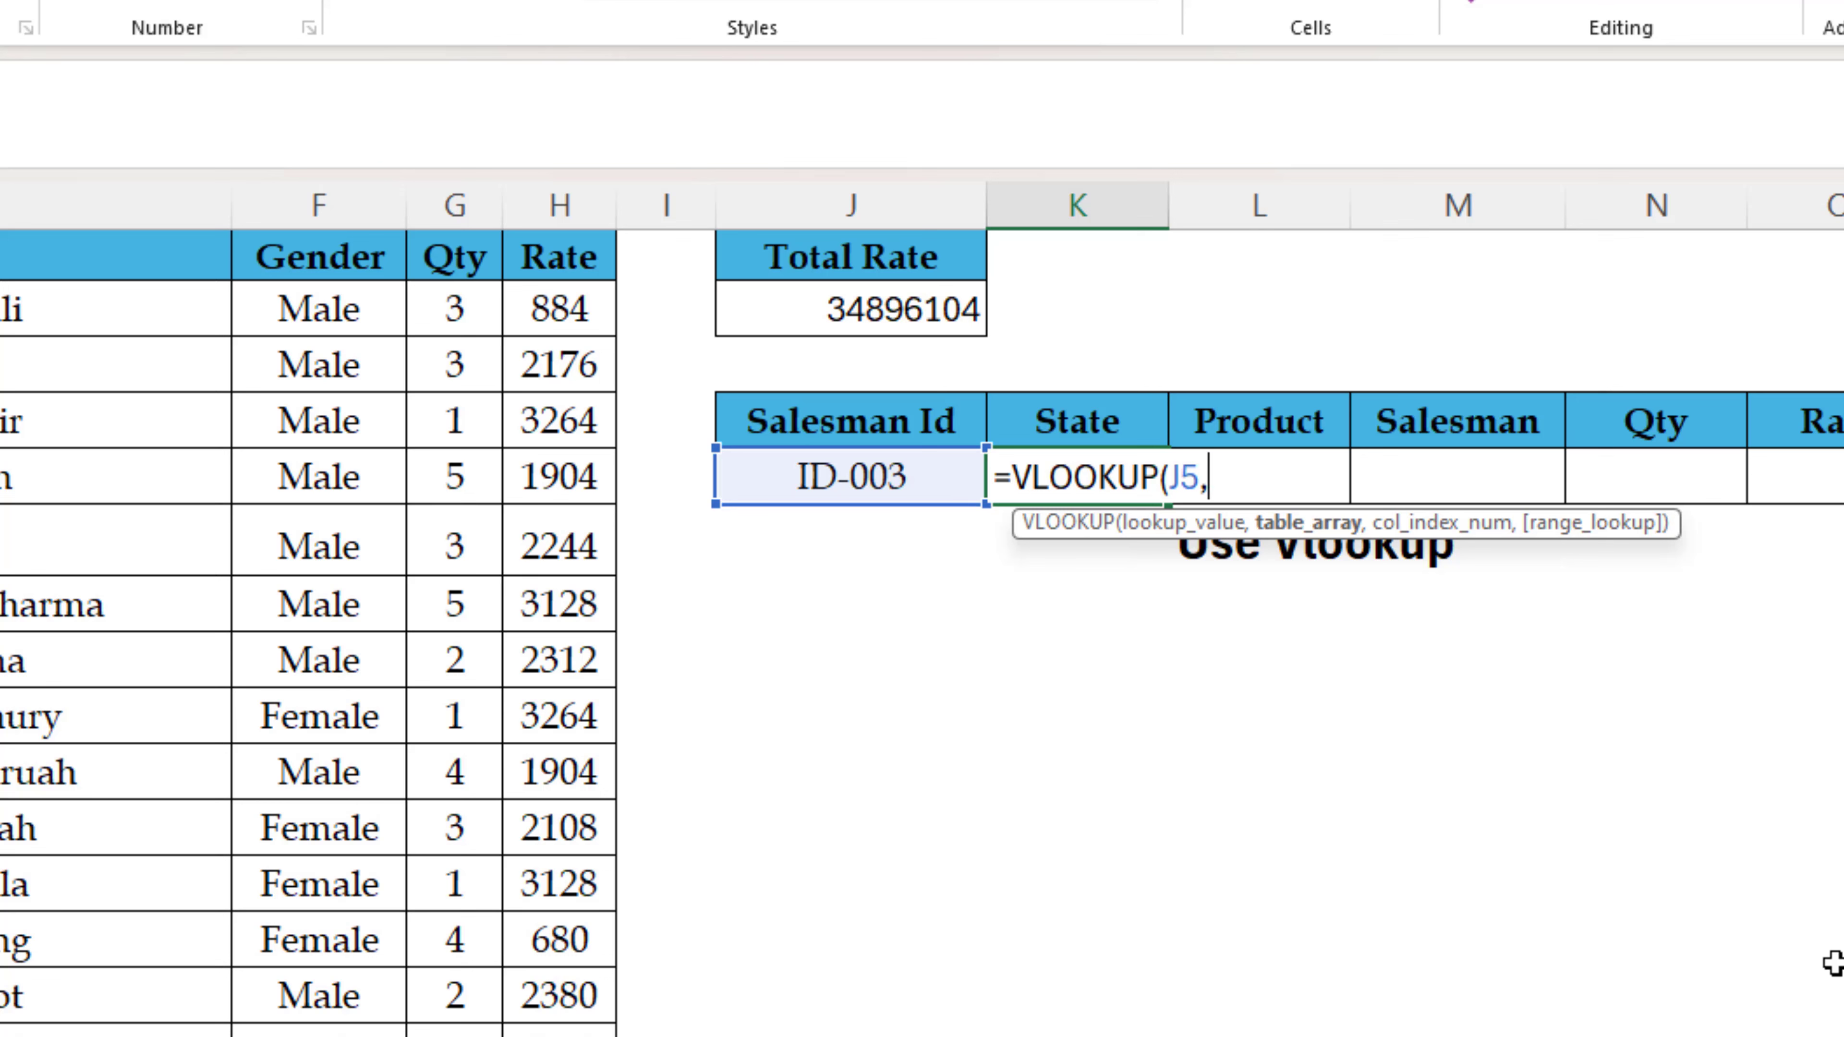
pyautogui.press('BackSpace')
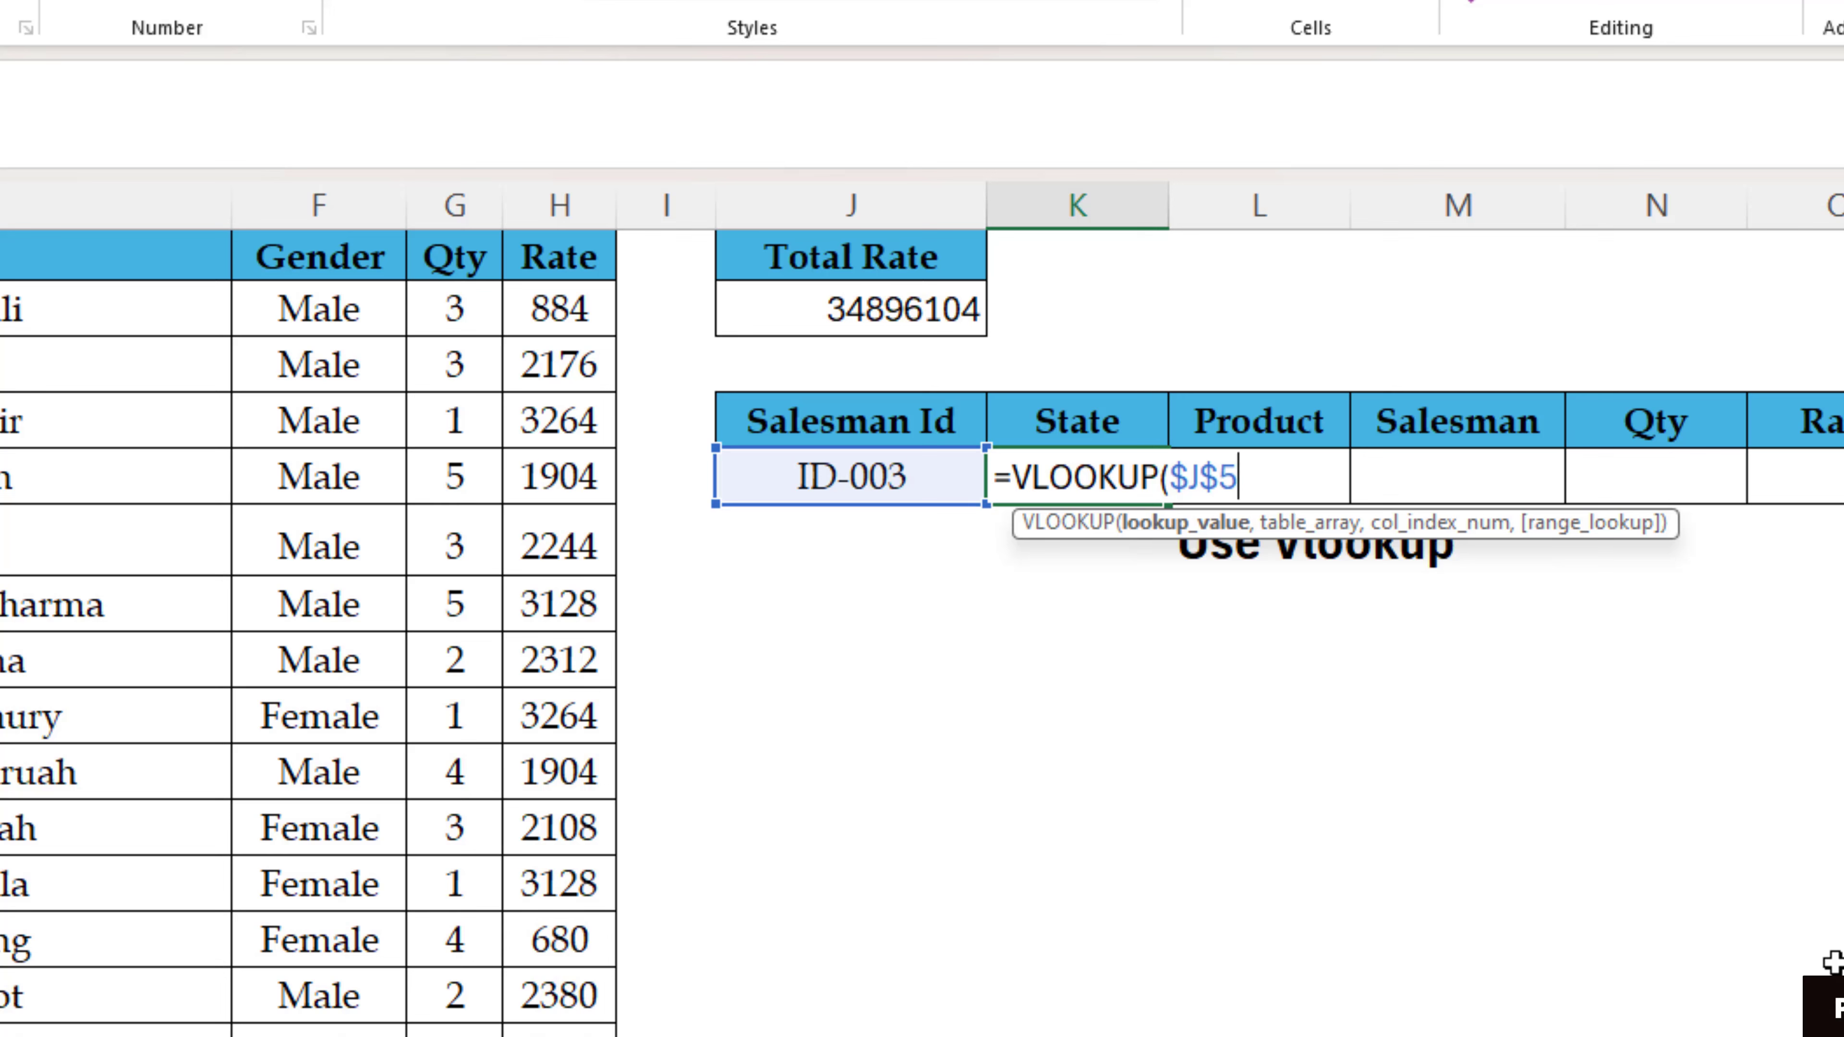
pyautogui.write(',')
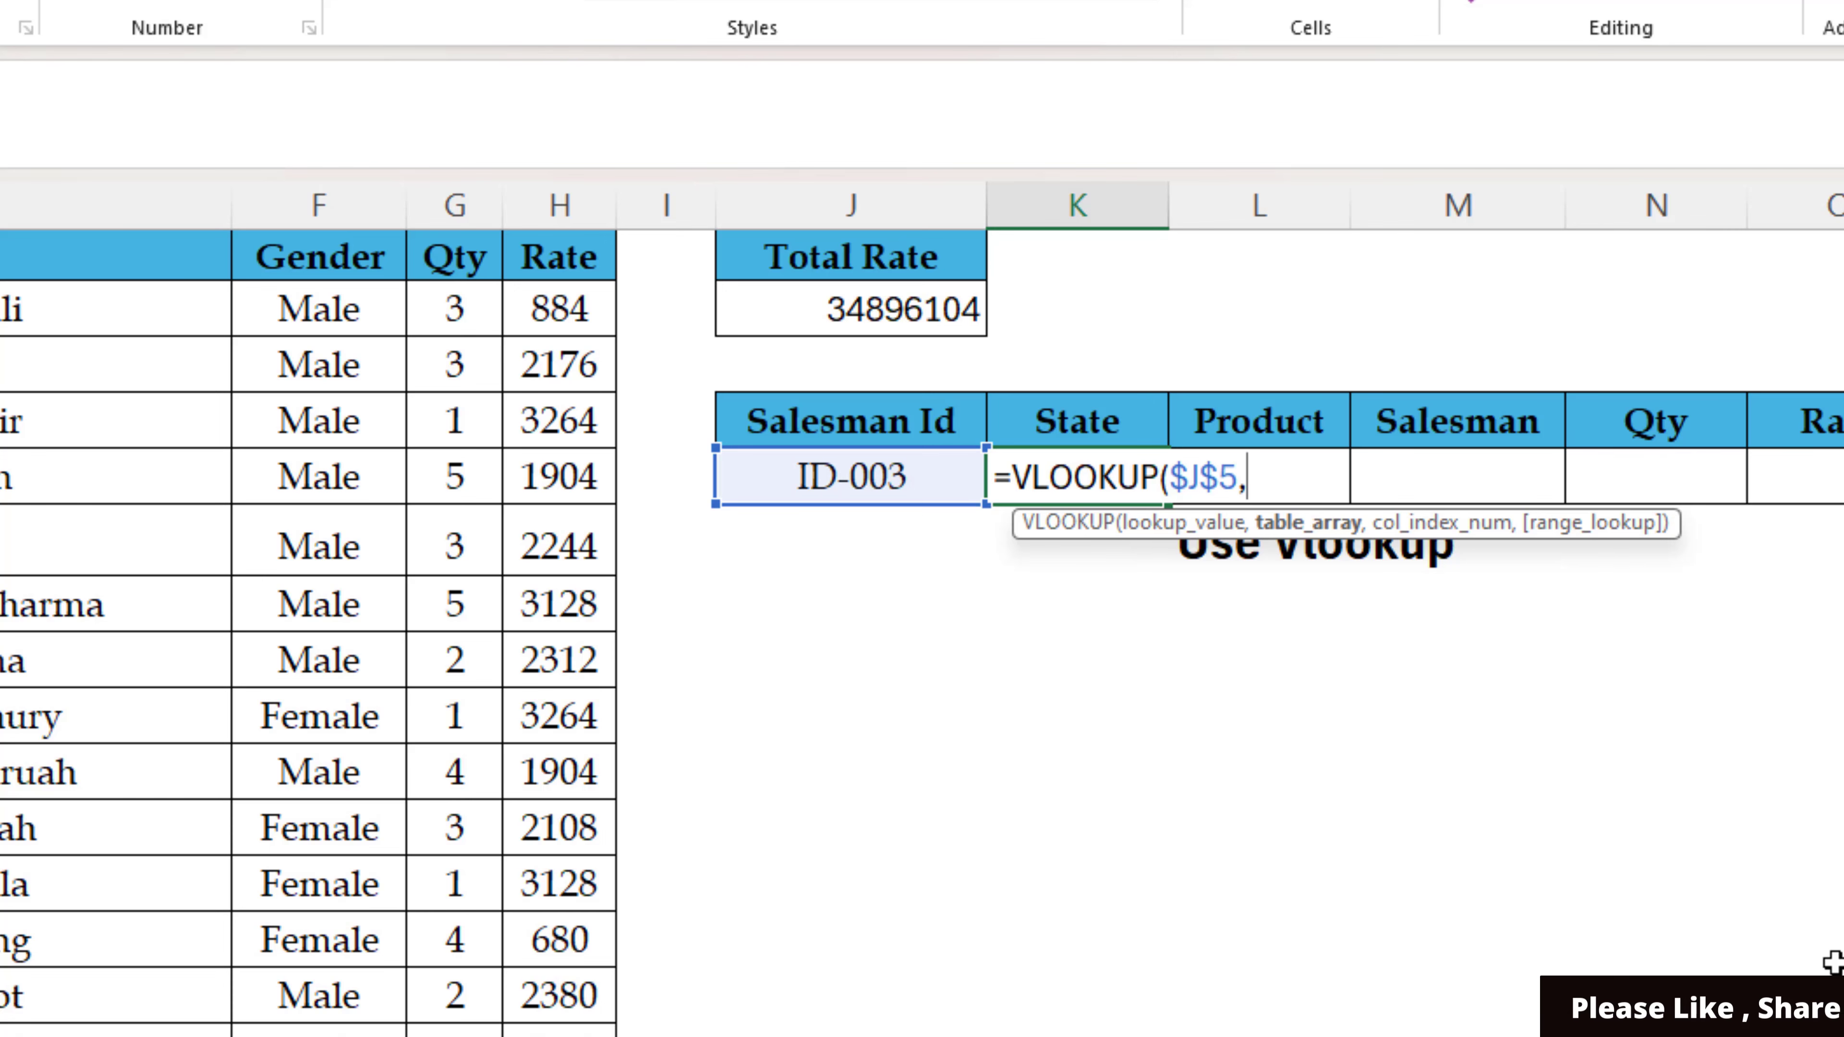
# Step: Set the VLOOKUP table array to the data from Salesman Id through Rate as the absolute range $B$1:$H$17860
pyautogui.press('Left')
pyautogui.press('Left')
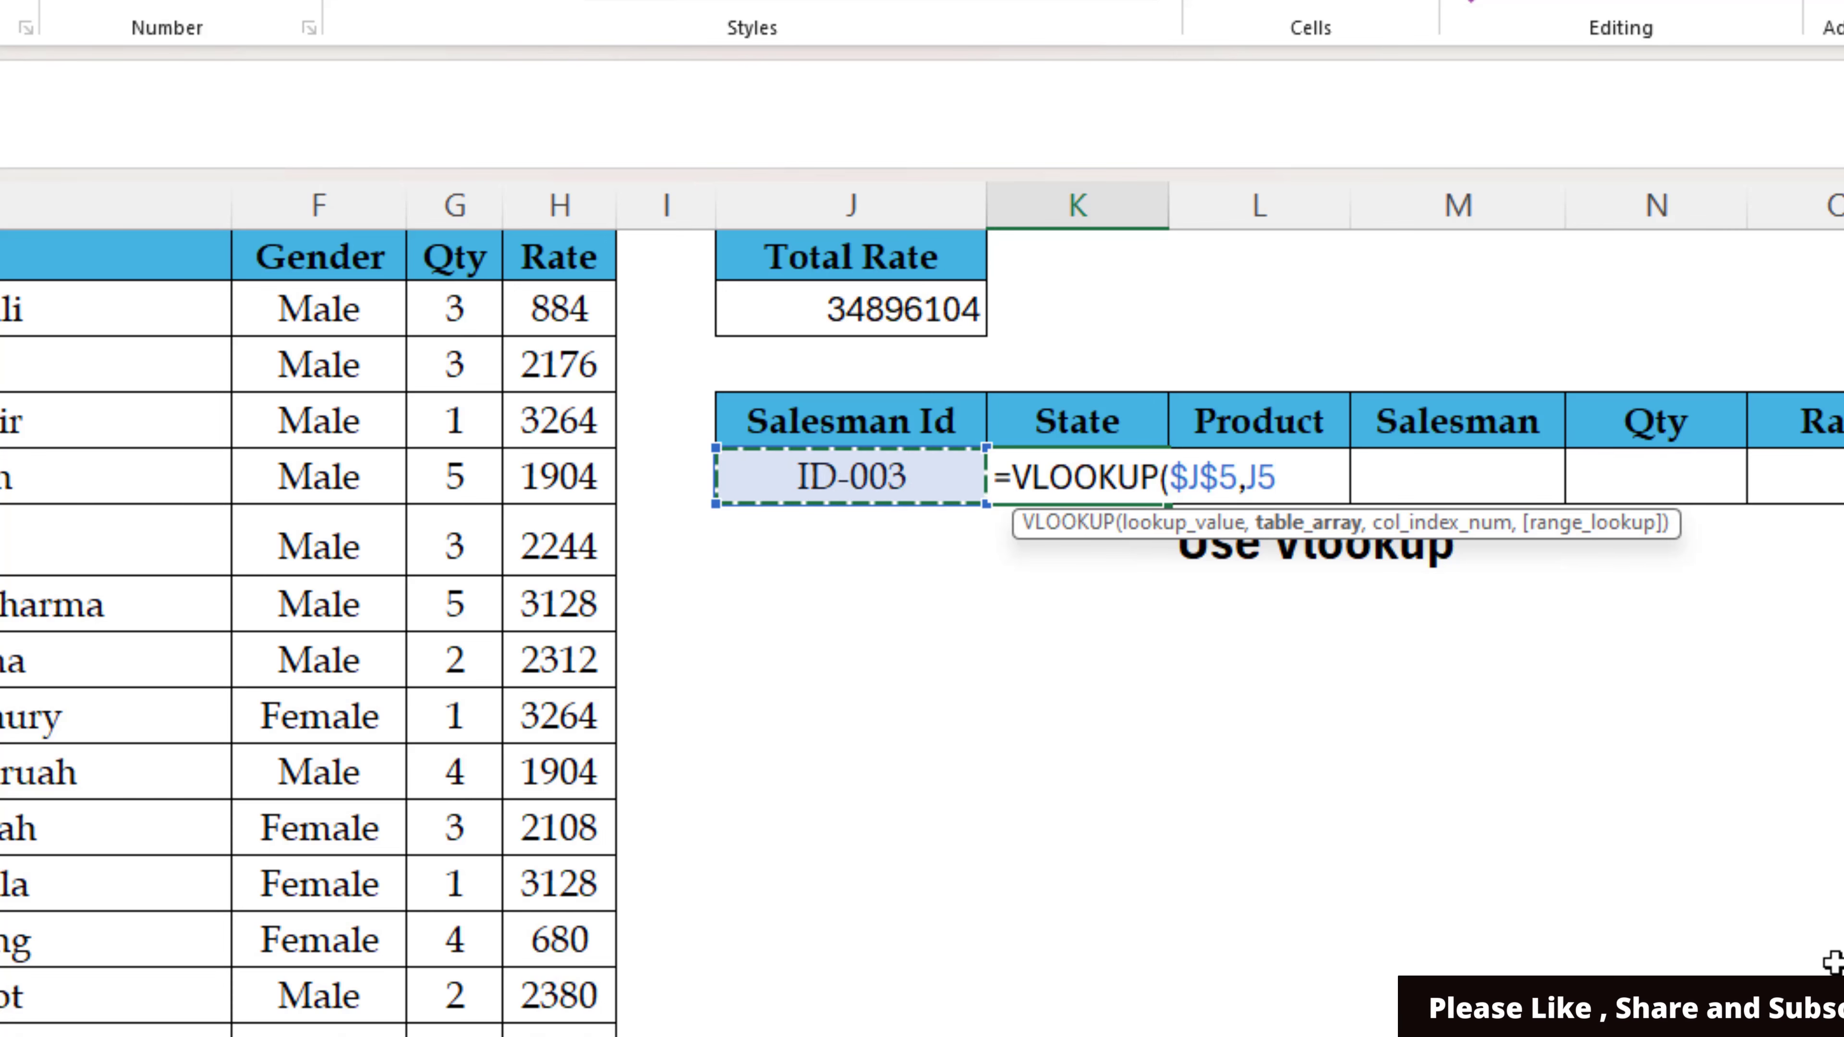
pyautogui.press('Left')
pyautogui.press('Left')
pyautogui.press('Left')
pyautogui.press('Left')
pyautogui.press('Left')
pyautogui.press('Left')
pyautogui.press('Left')
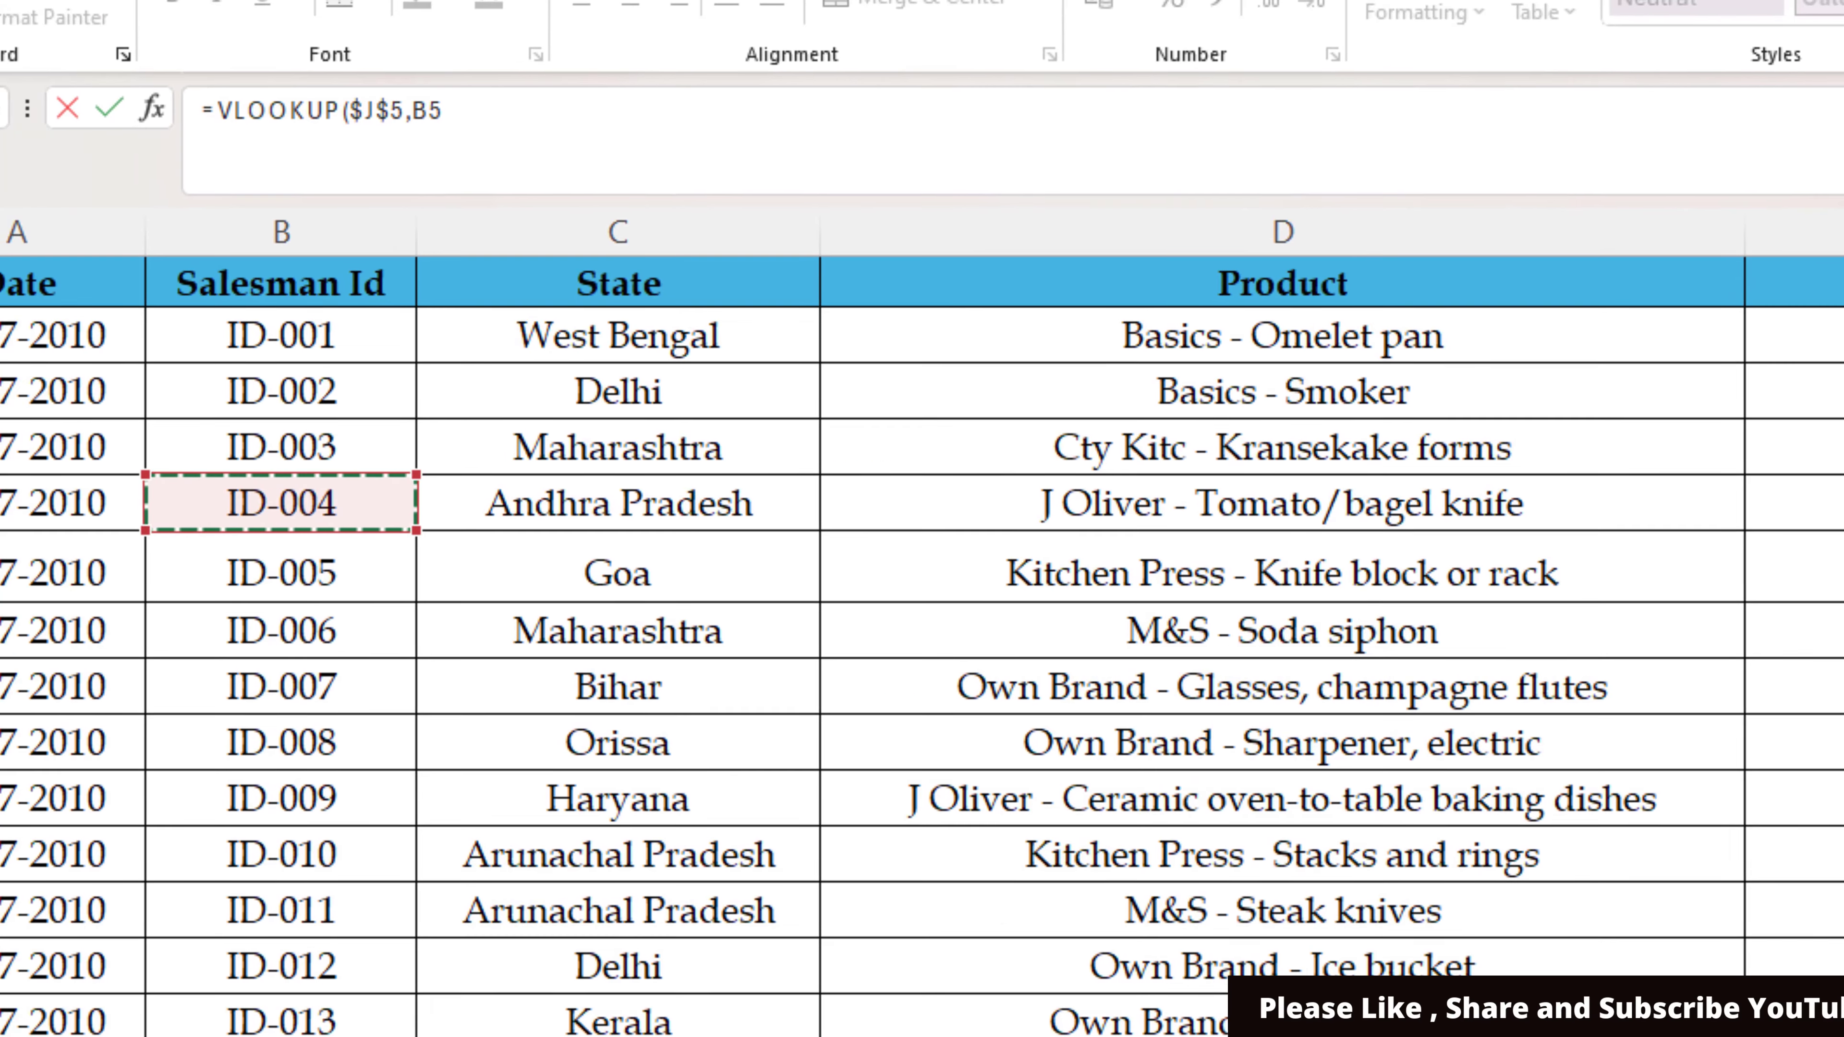
pyautogui.press('Up')
pyautogui.press('Up')
pyautogui.press('Up')
pyautogui.press('Up')
pyautogui.hotkey('shift', 'Right')
pyautogui.hotkey('shift', 'Right')
pyautogui.hotkey('shift', 'Right')
pyautogui.hotkey('shift', 'Right')
pyautogui.hotkey('shift', 'Right')
pyautogui.hotkey('shift', 'Right')
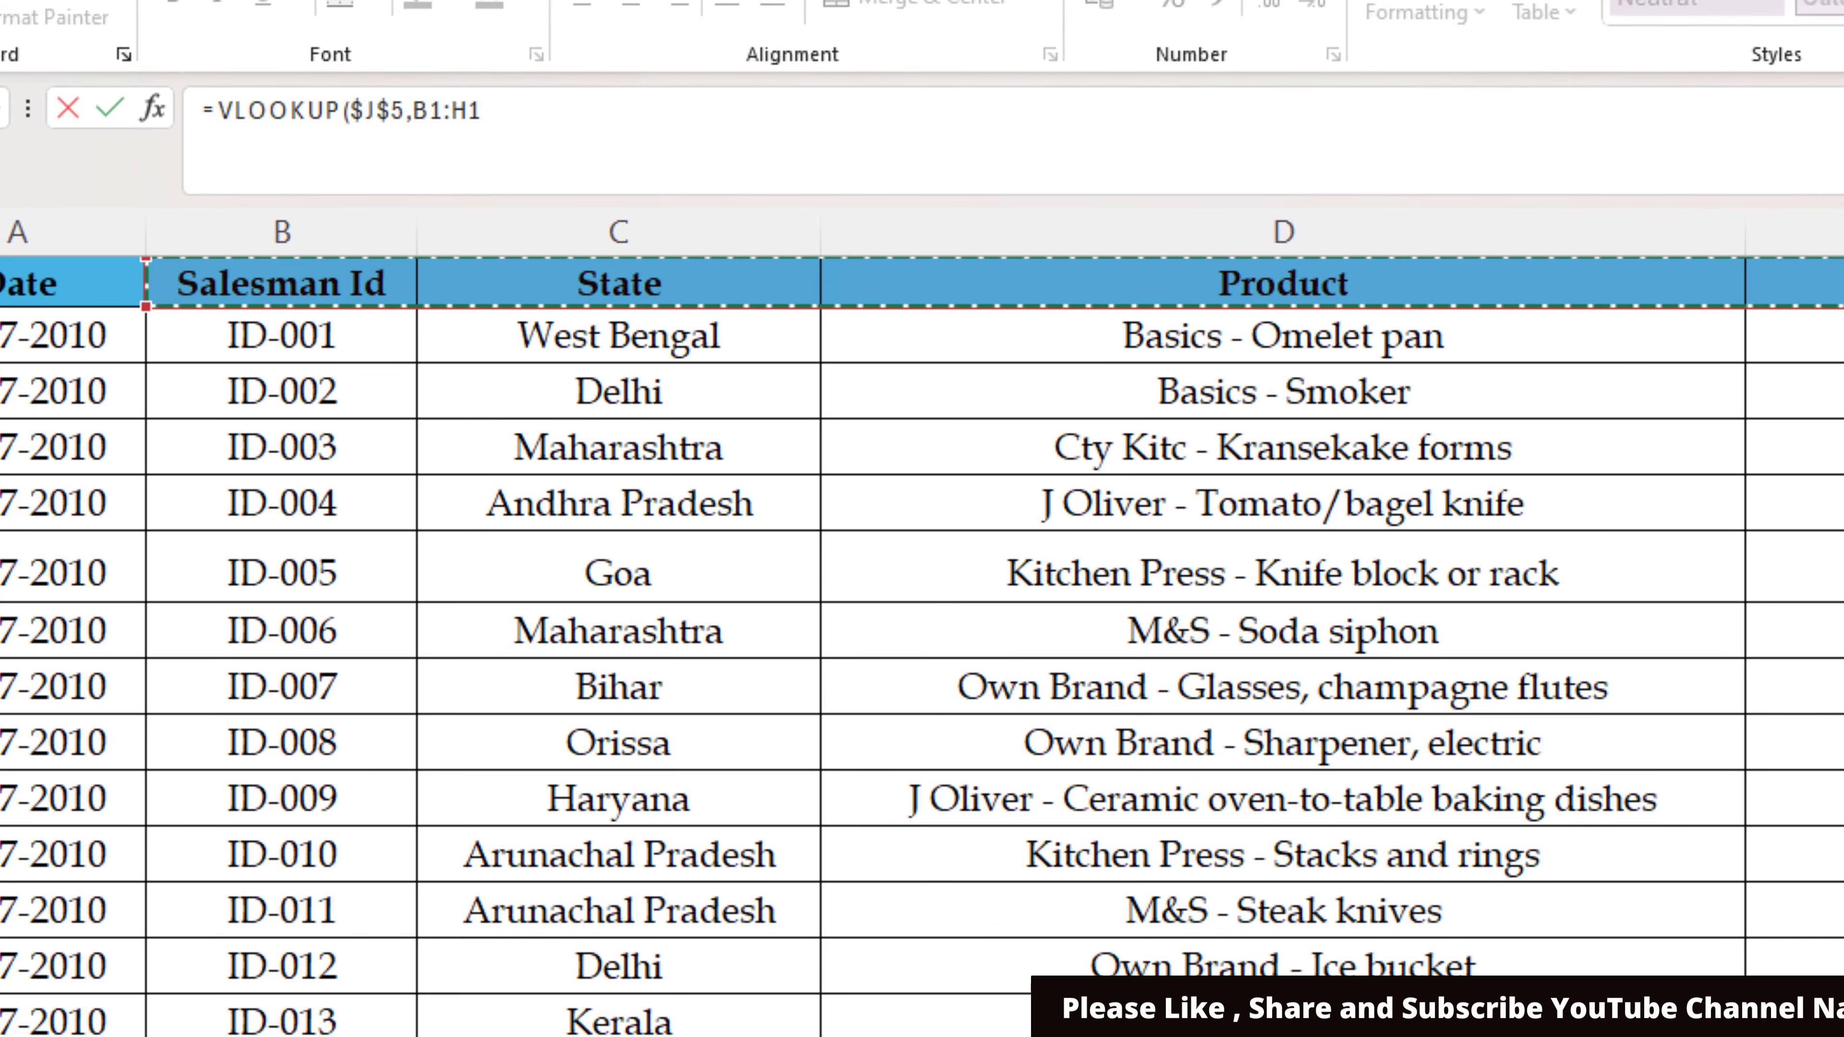
pyautogui.hotkey('ctrl', 'shift', 'Down')
pyautogui.hotkey('ctrl', 'BackSpace')
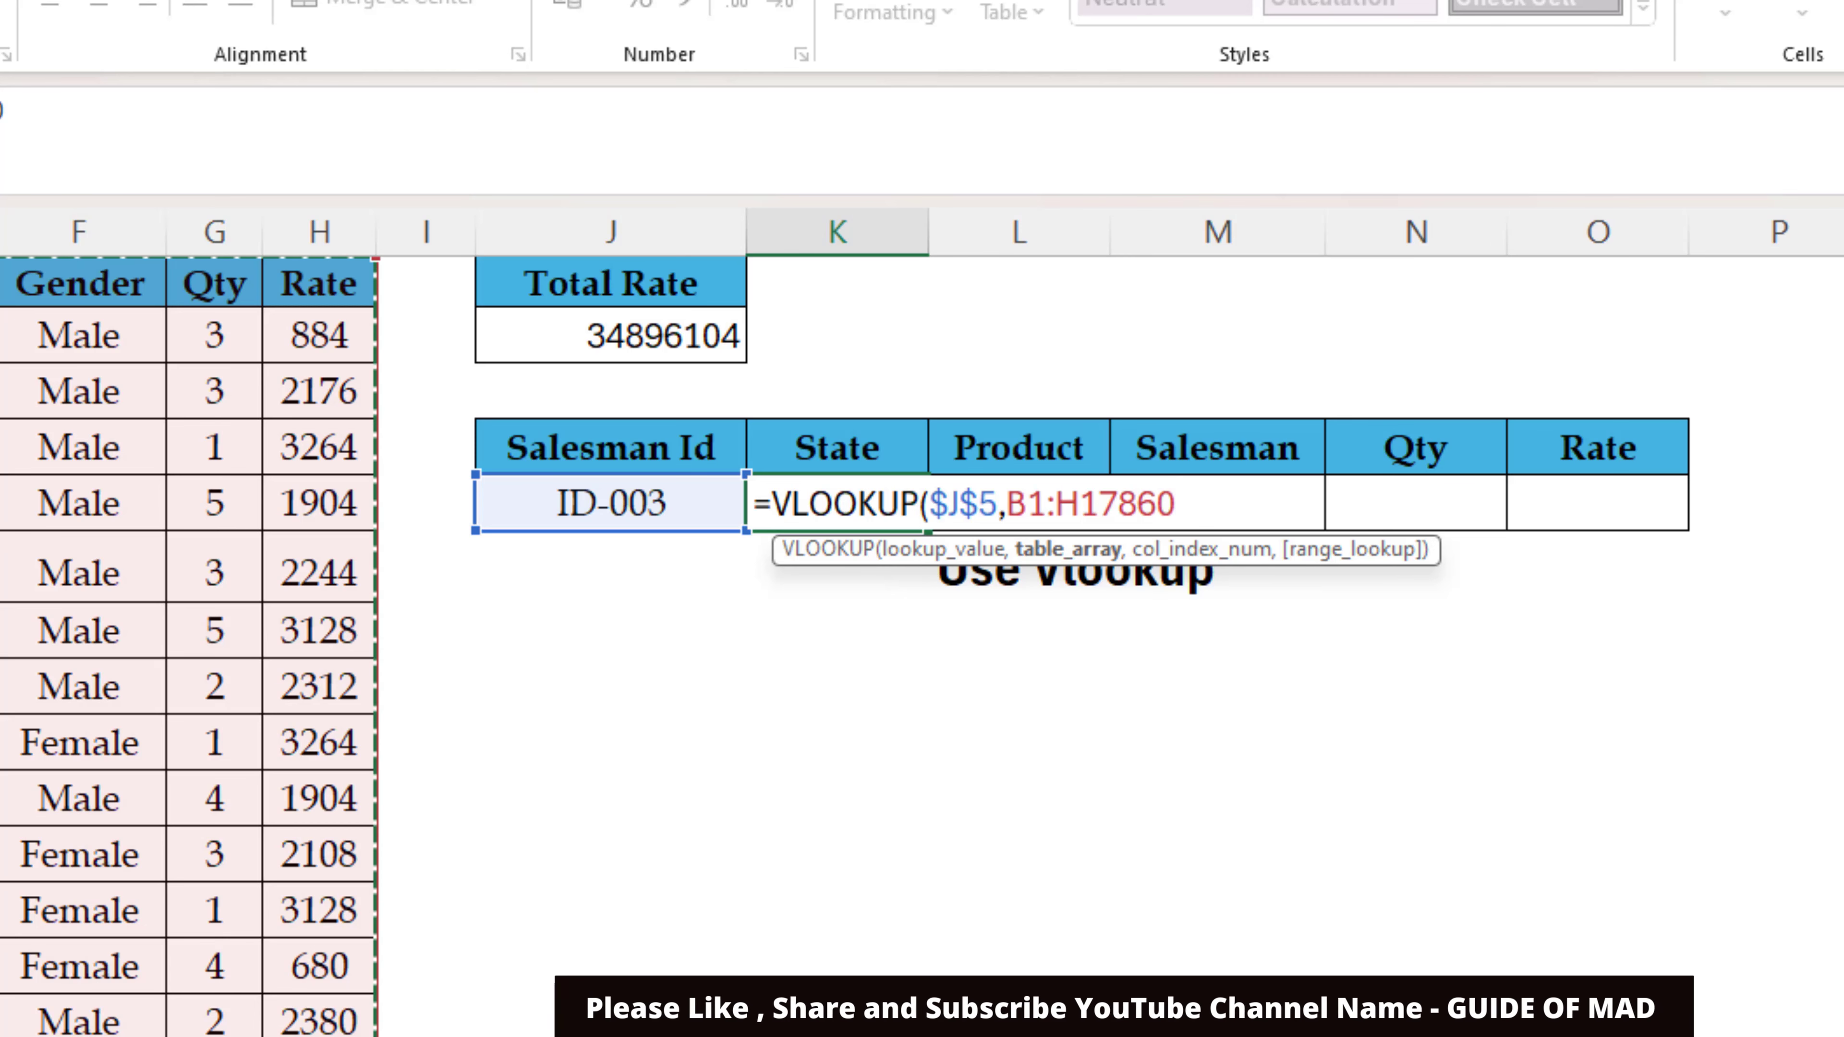
pyautogui.press('F4')
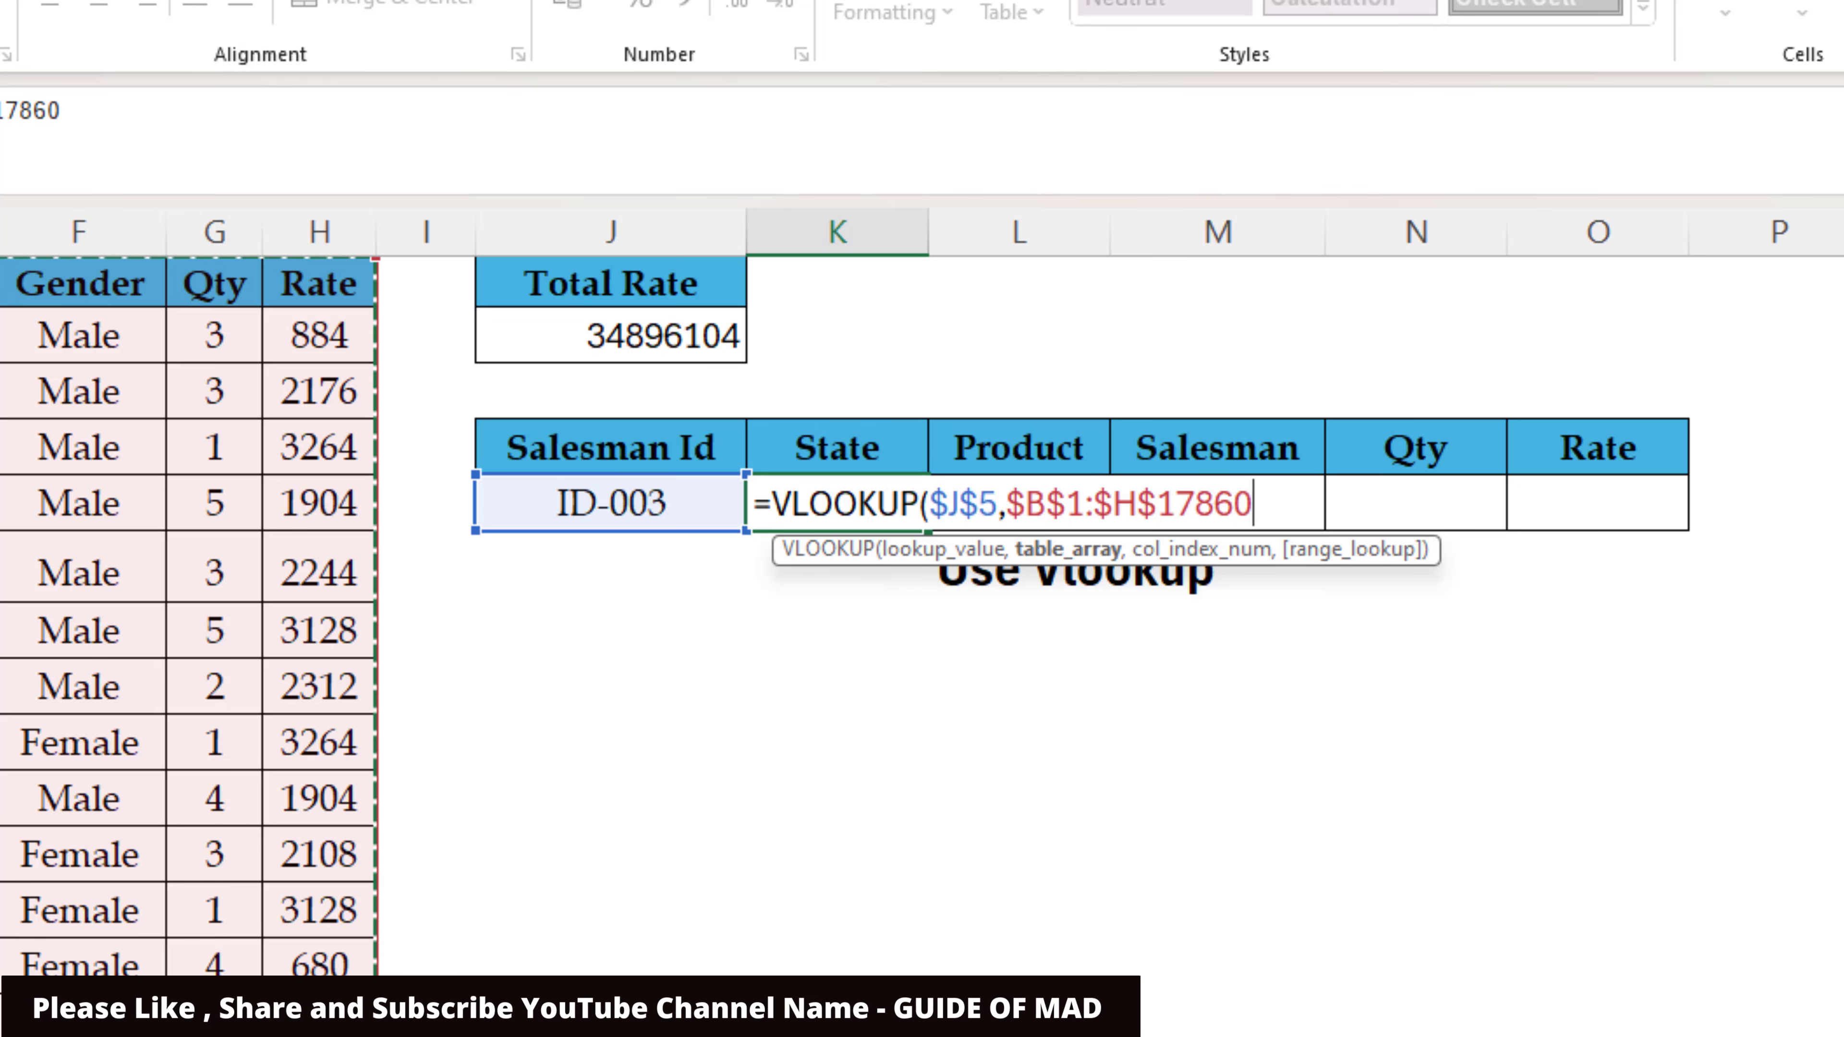
pyautogui.write(',')
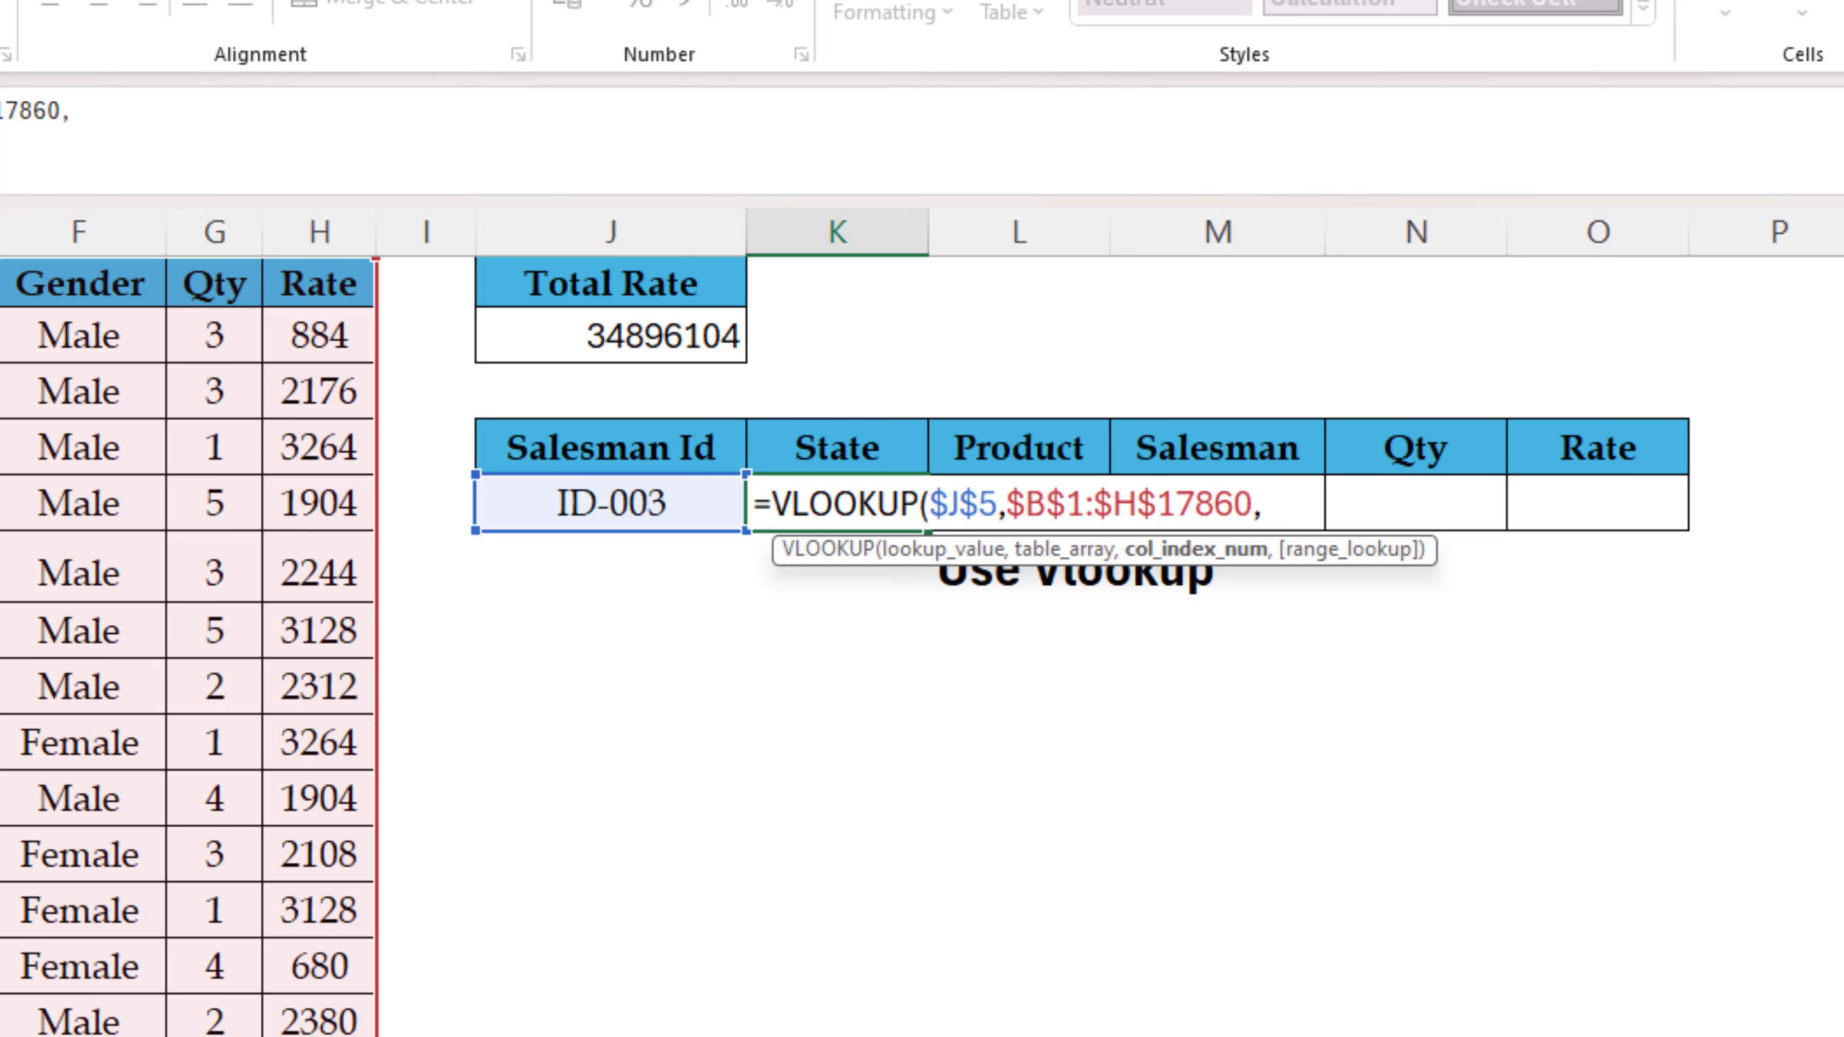
# Step: Nest a MATCH function as the column index, looking up K4 in the absolute header range $B$1:$H$1
pyautogui.write('mat')
pyautogui.press('Tab')
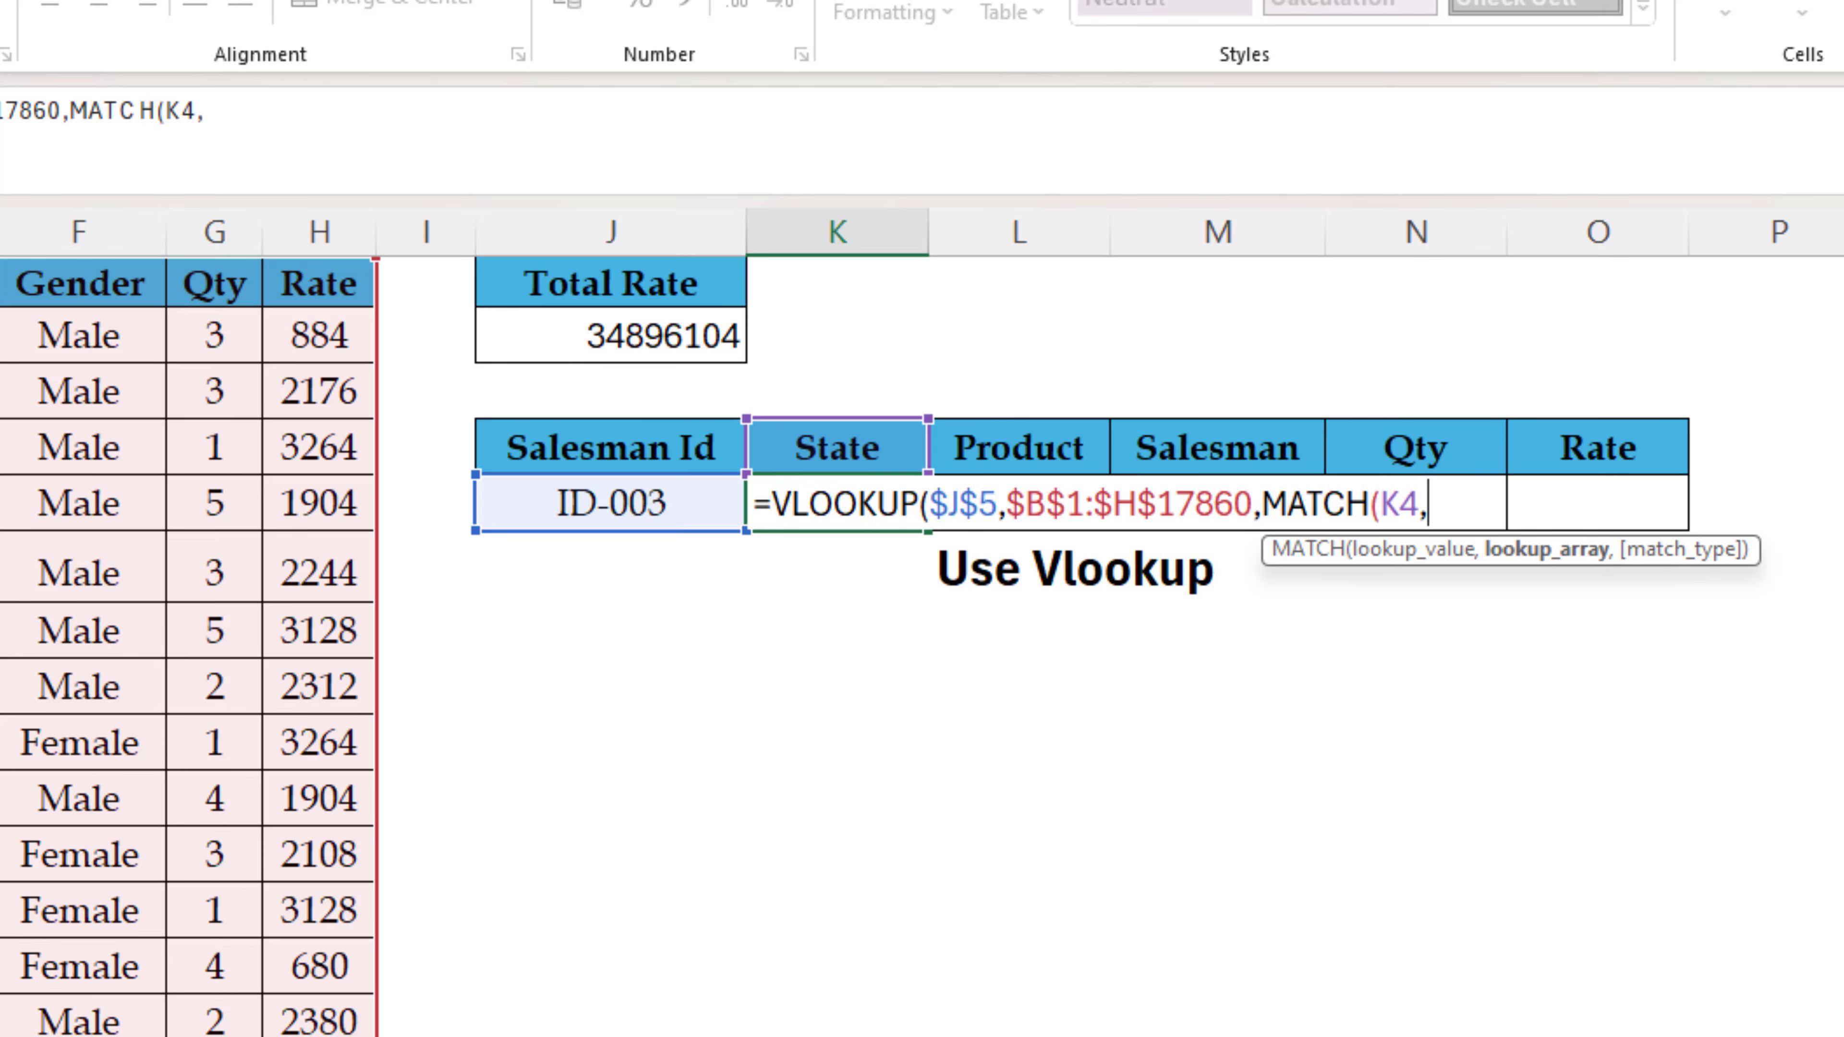
pyautogui.press('Left')
pyautogui.press('Left')
pyautogui.press('Left')
pyautogui.press('Left')
pyautogui.press('Left')
pyautogui.press('Left')
pyautogui.press('Left')
pyautogui.press('Left')
pyautogui.press('Left')
pyautogui.press('Left')
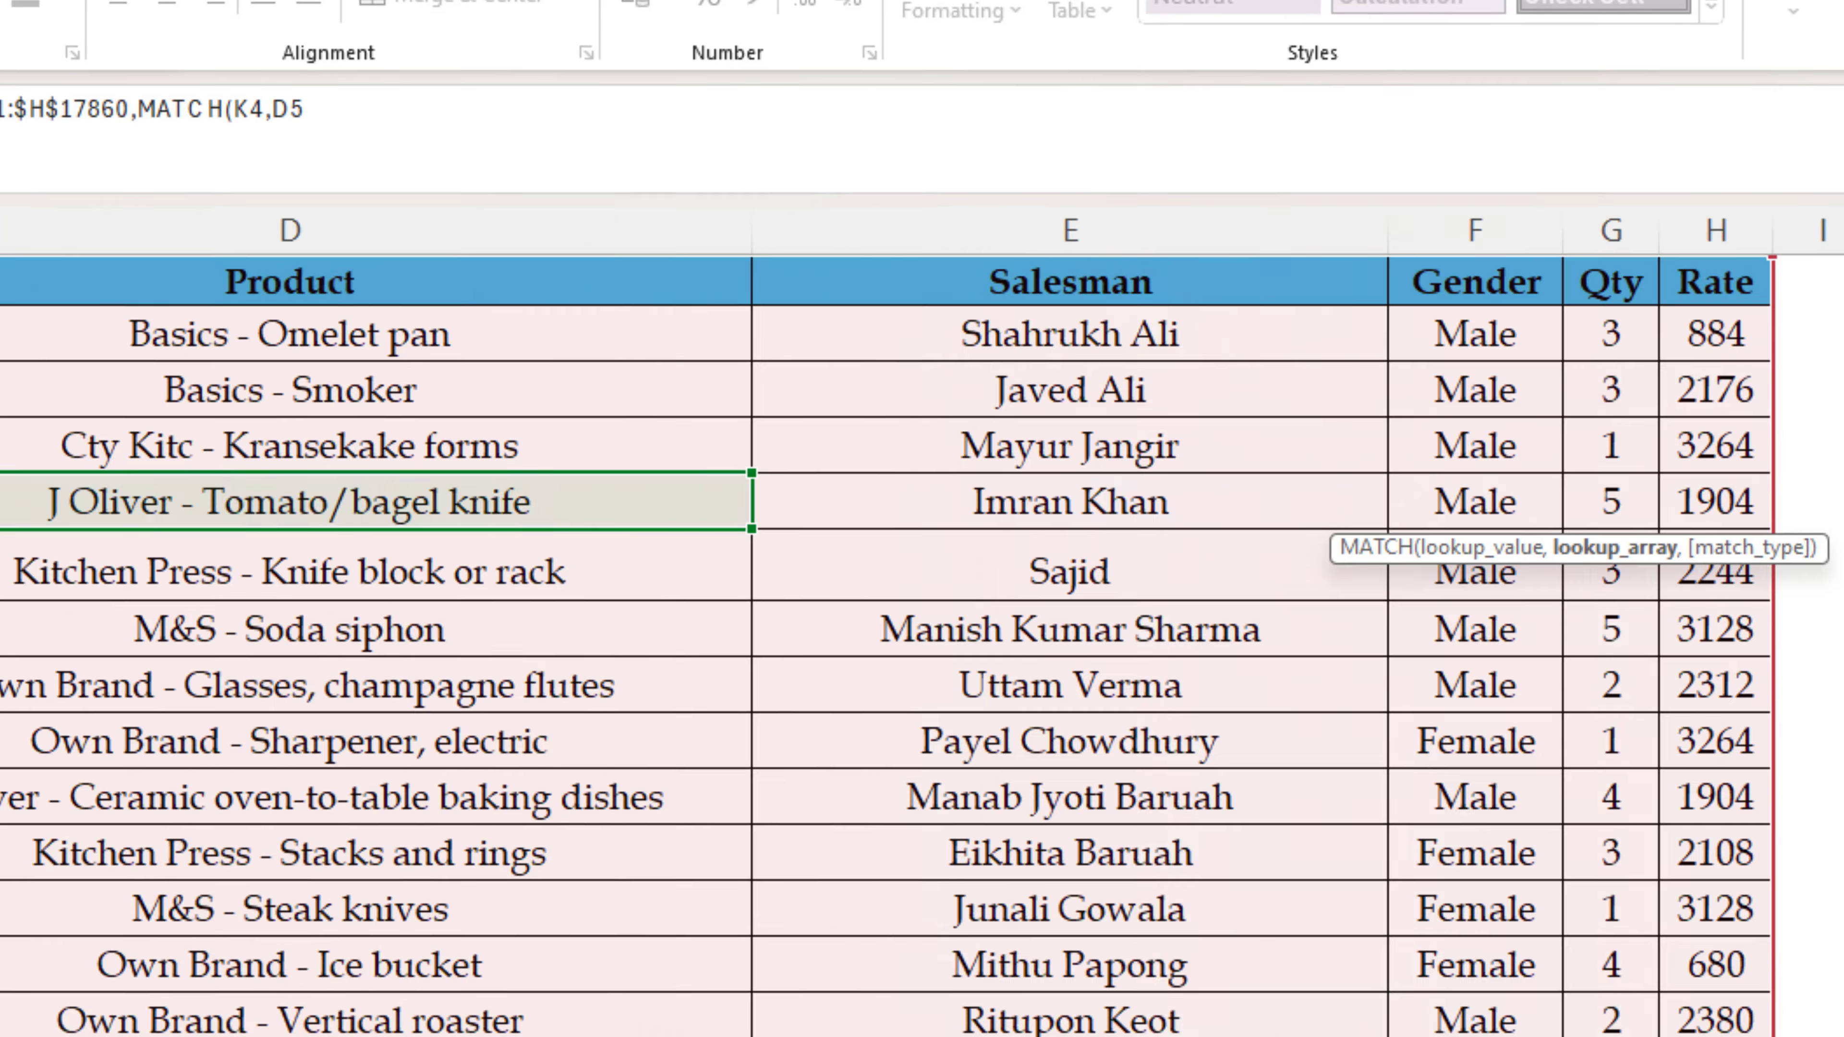
pyautogui.press('Right')
pyautogui.press('Up')
pyautogui.press('Up')
pyautogui.press('Up')
pyautogui.press('Up')
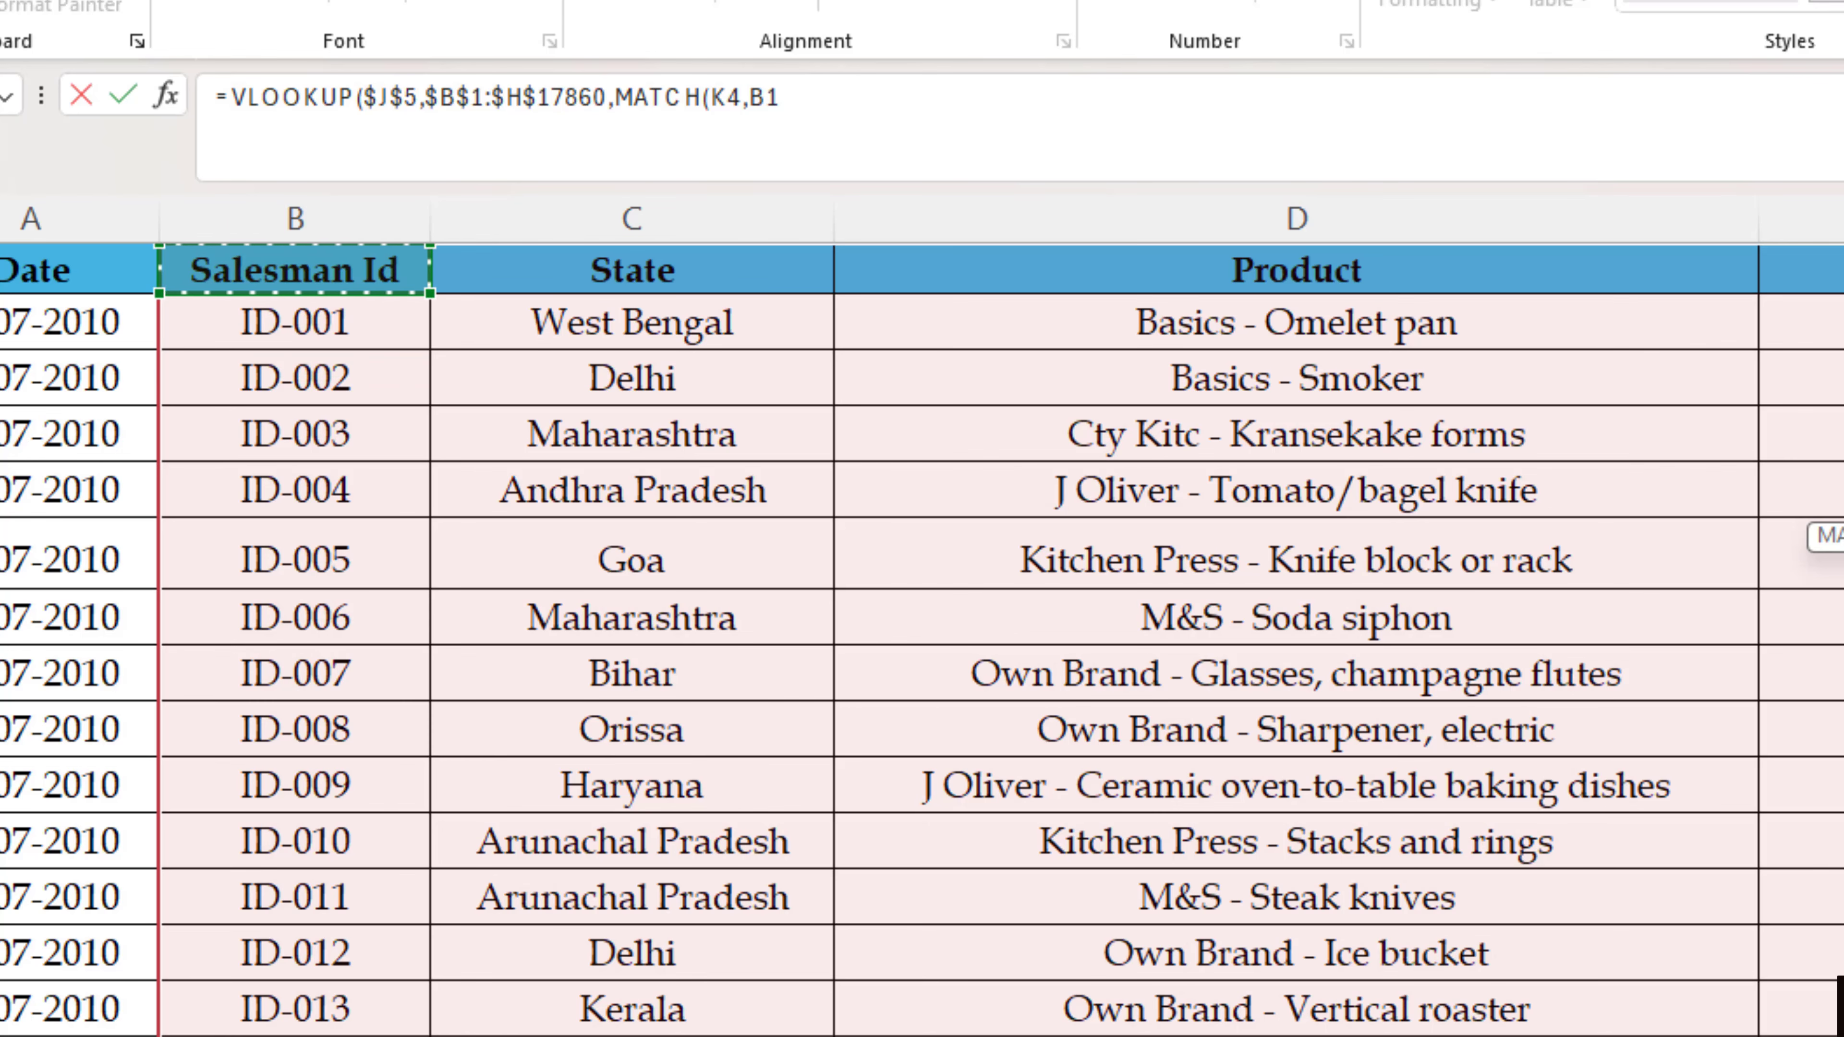
pyautogui.hotkey('shift', 'Right')
pyautogui.hotkey('shift', 'Right')
pyautogui.hotkey('shift', 'Right')
pyautogui.hotkey('shift', 'Right')
pyautogui.hotkey('shift', 'Right')
pyautogui.hotkey('shift', 'Right')
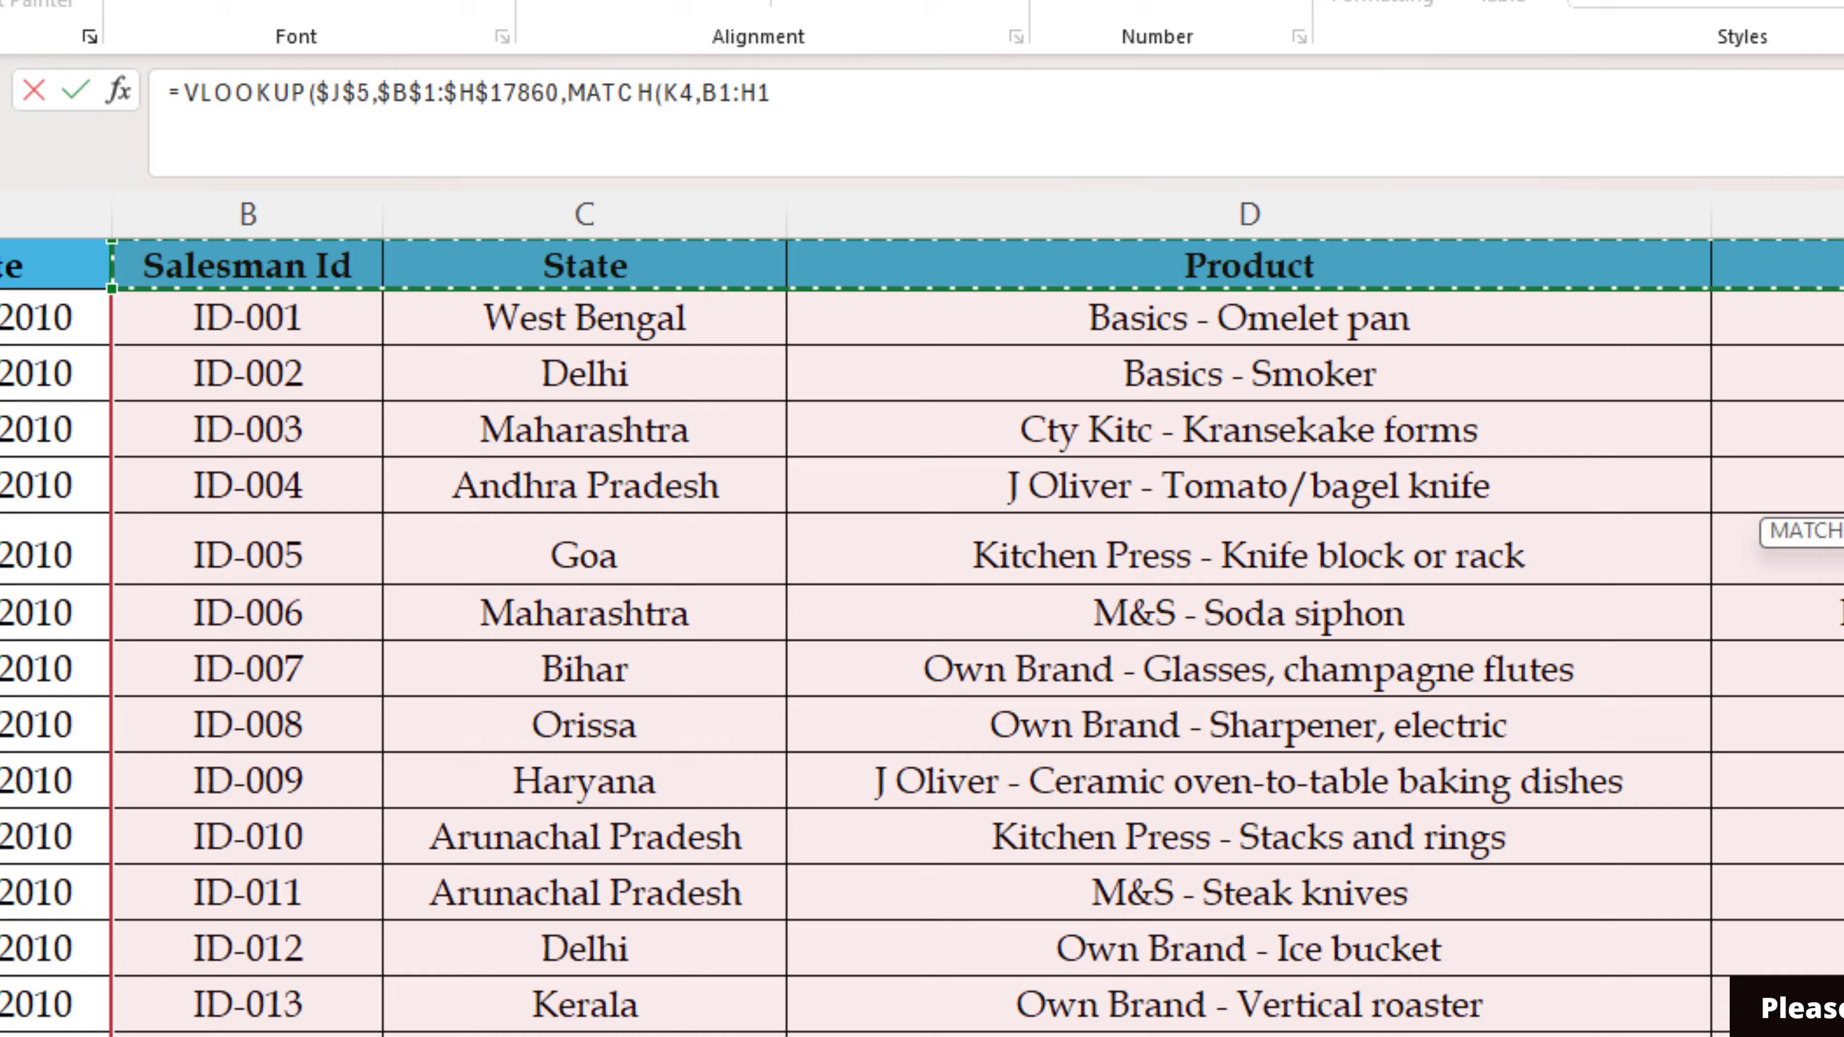
pyautogui.press('F4')
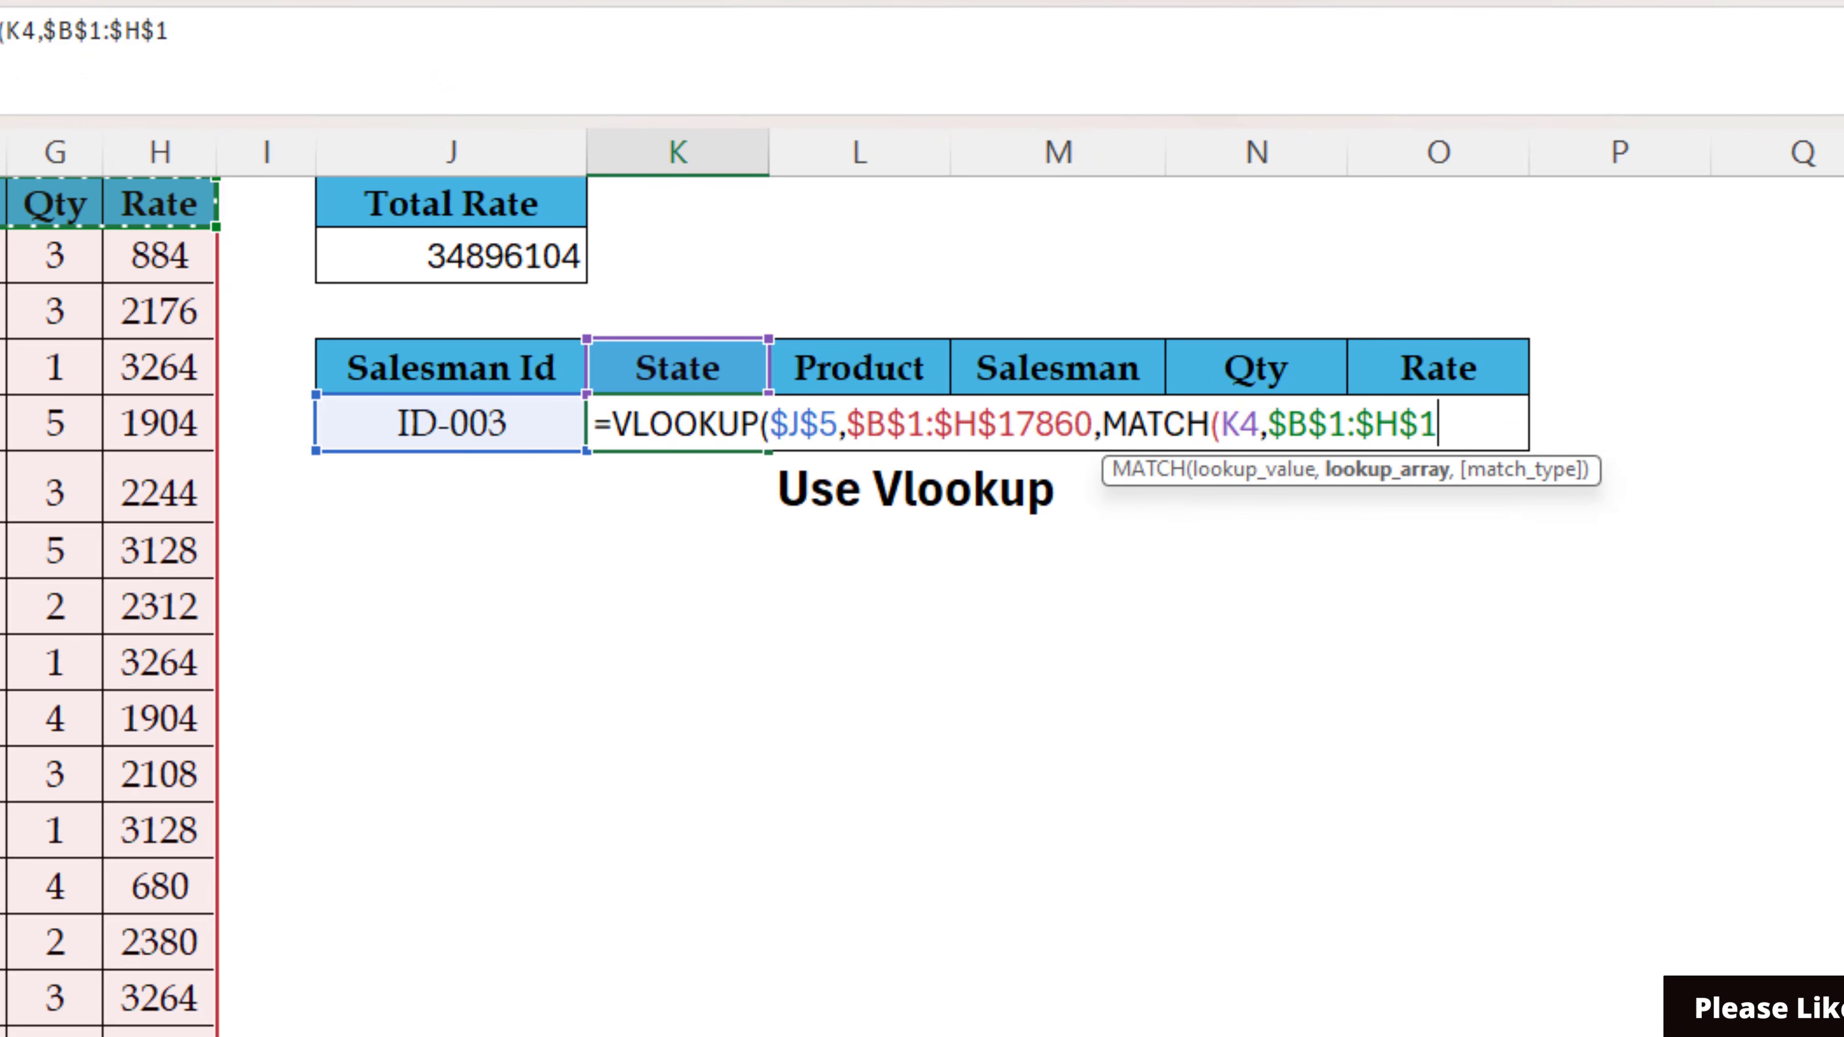
# Step: Complete the State formula with match type 0 and range lookup 0, accepting the proposed closing-parenthesis correction
pyautogui.write(',0')
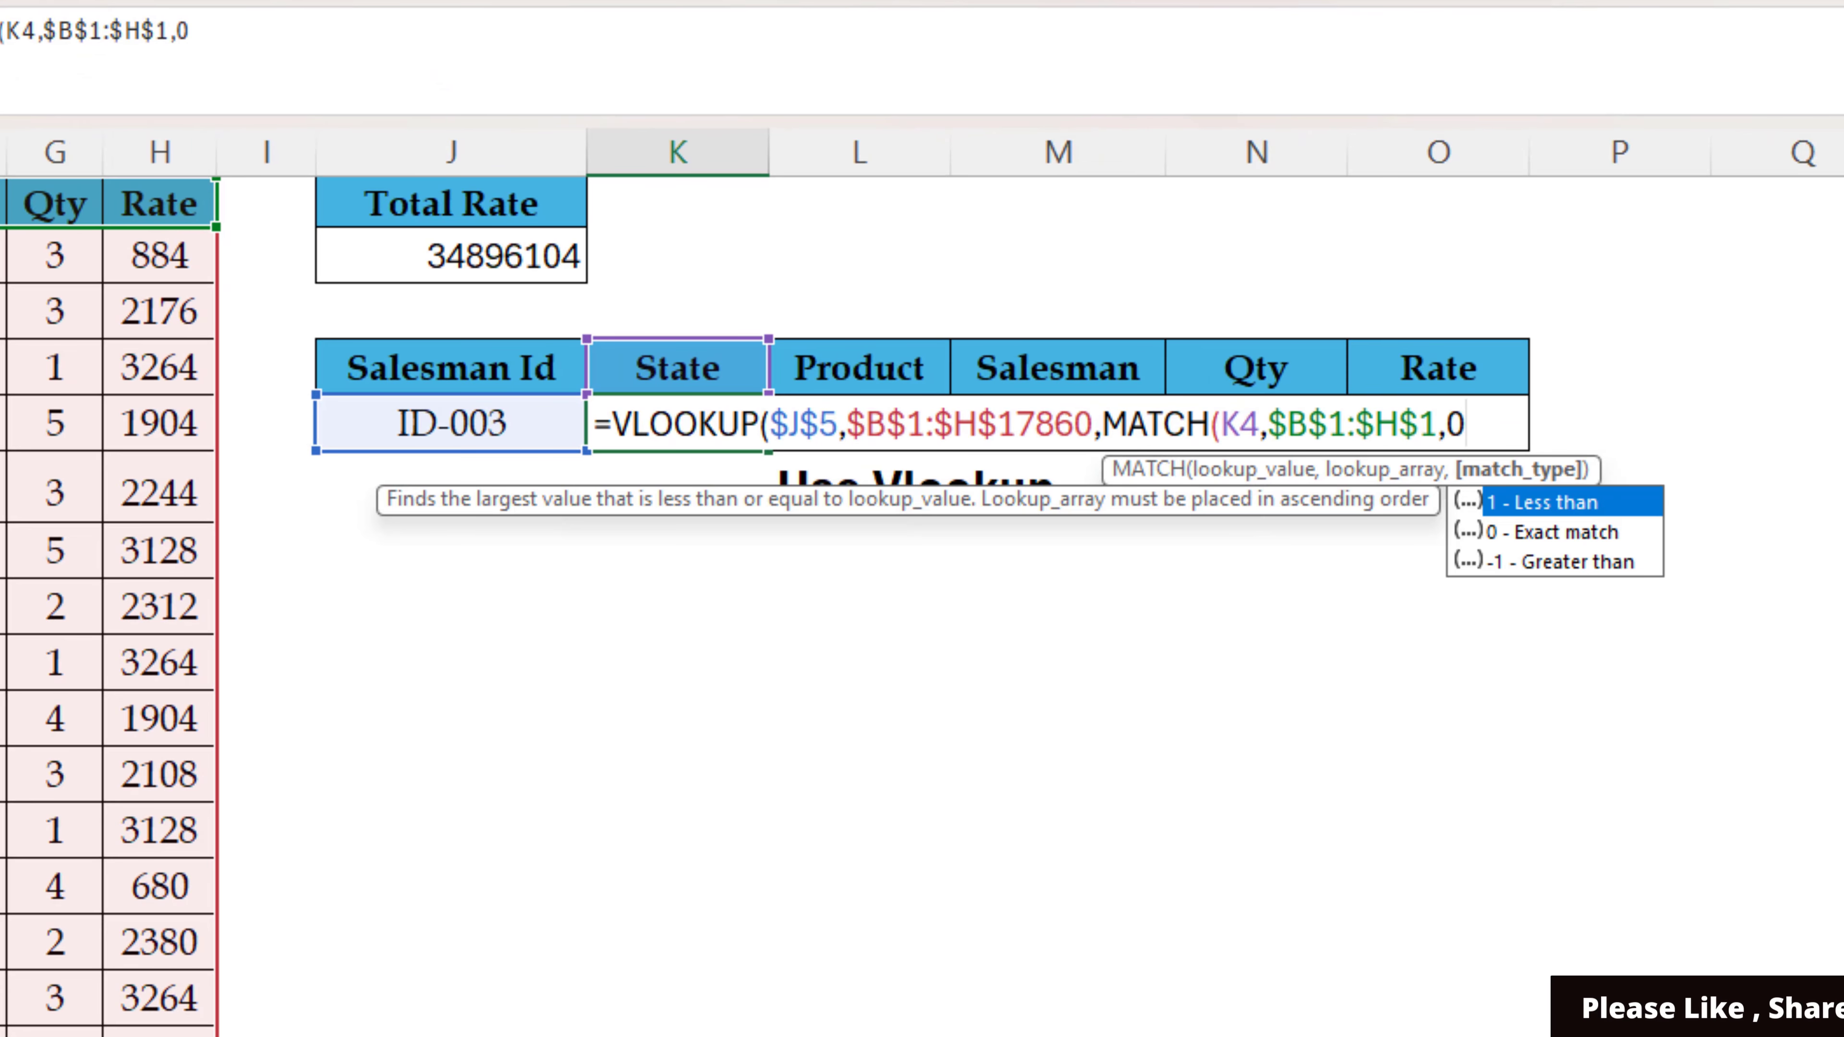
pyautogui.write(')')
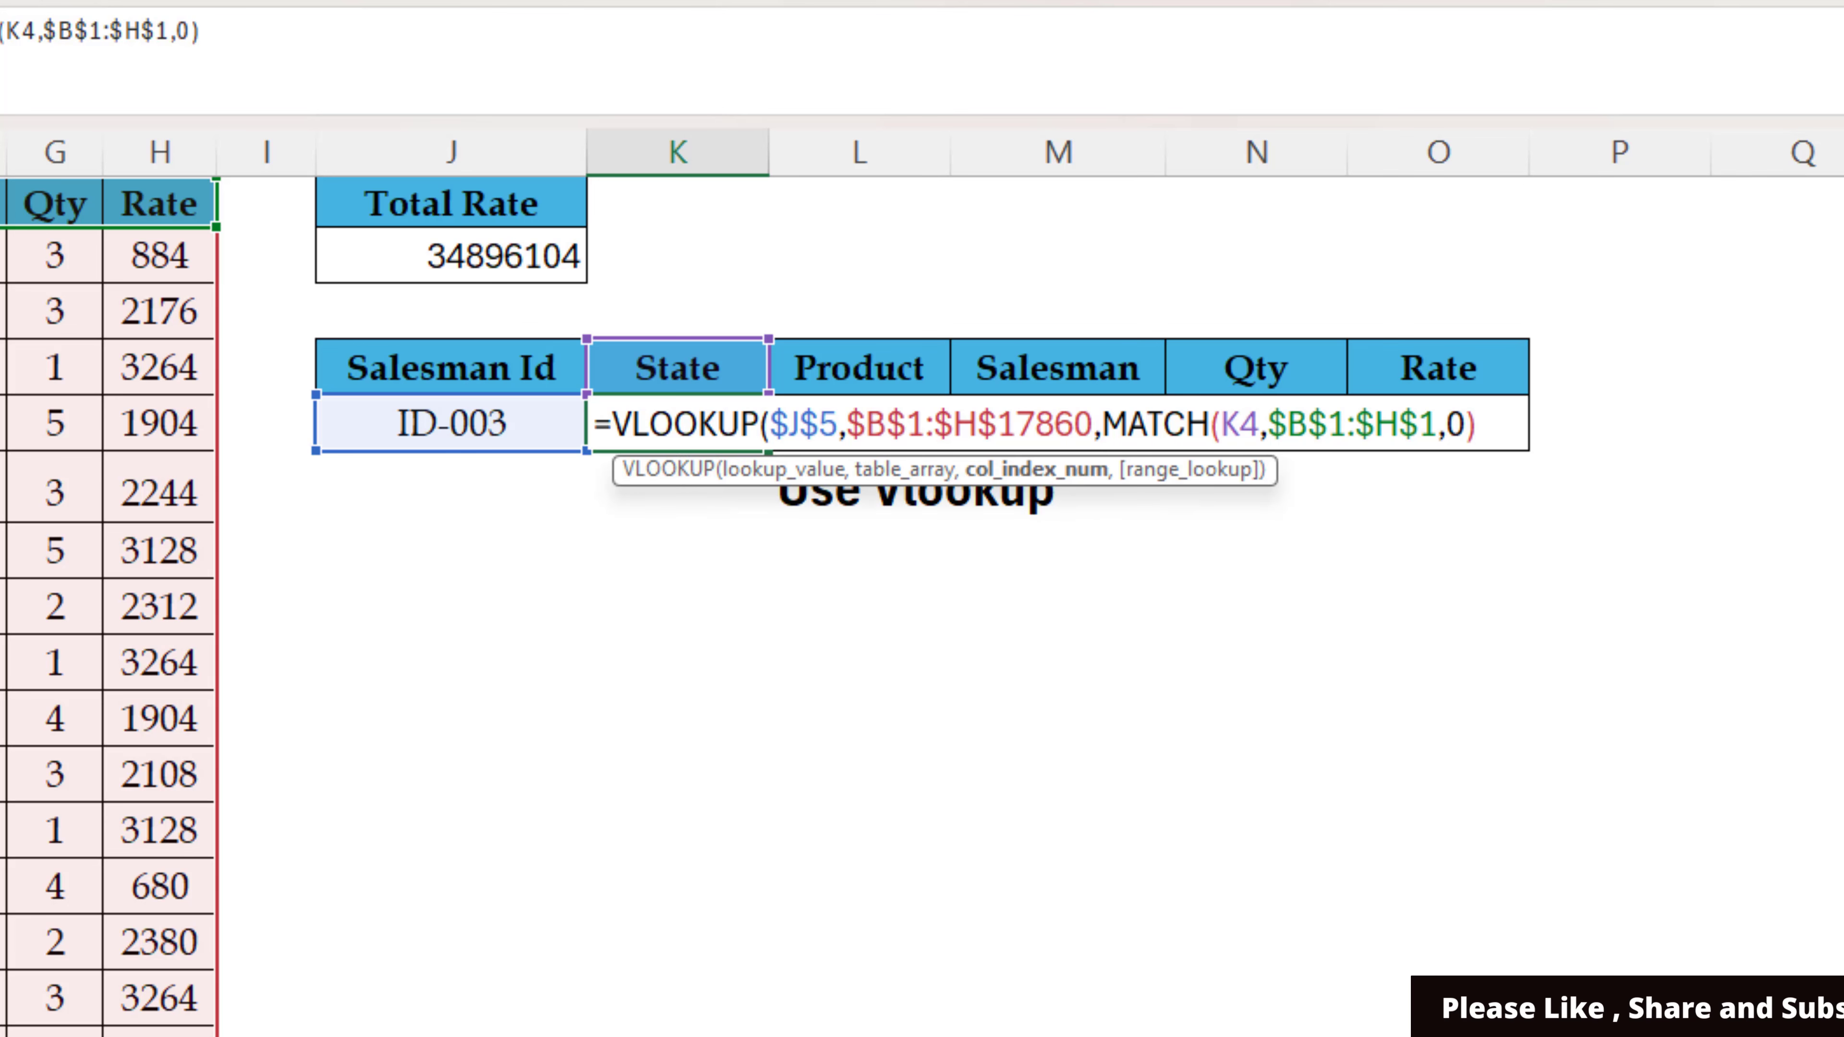
pyautogui.write(',0')
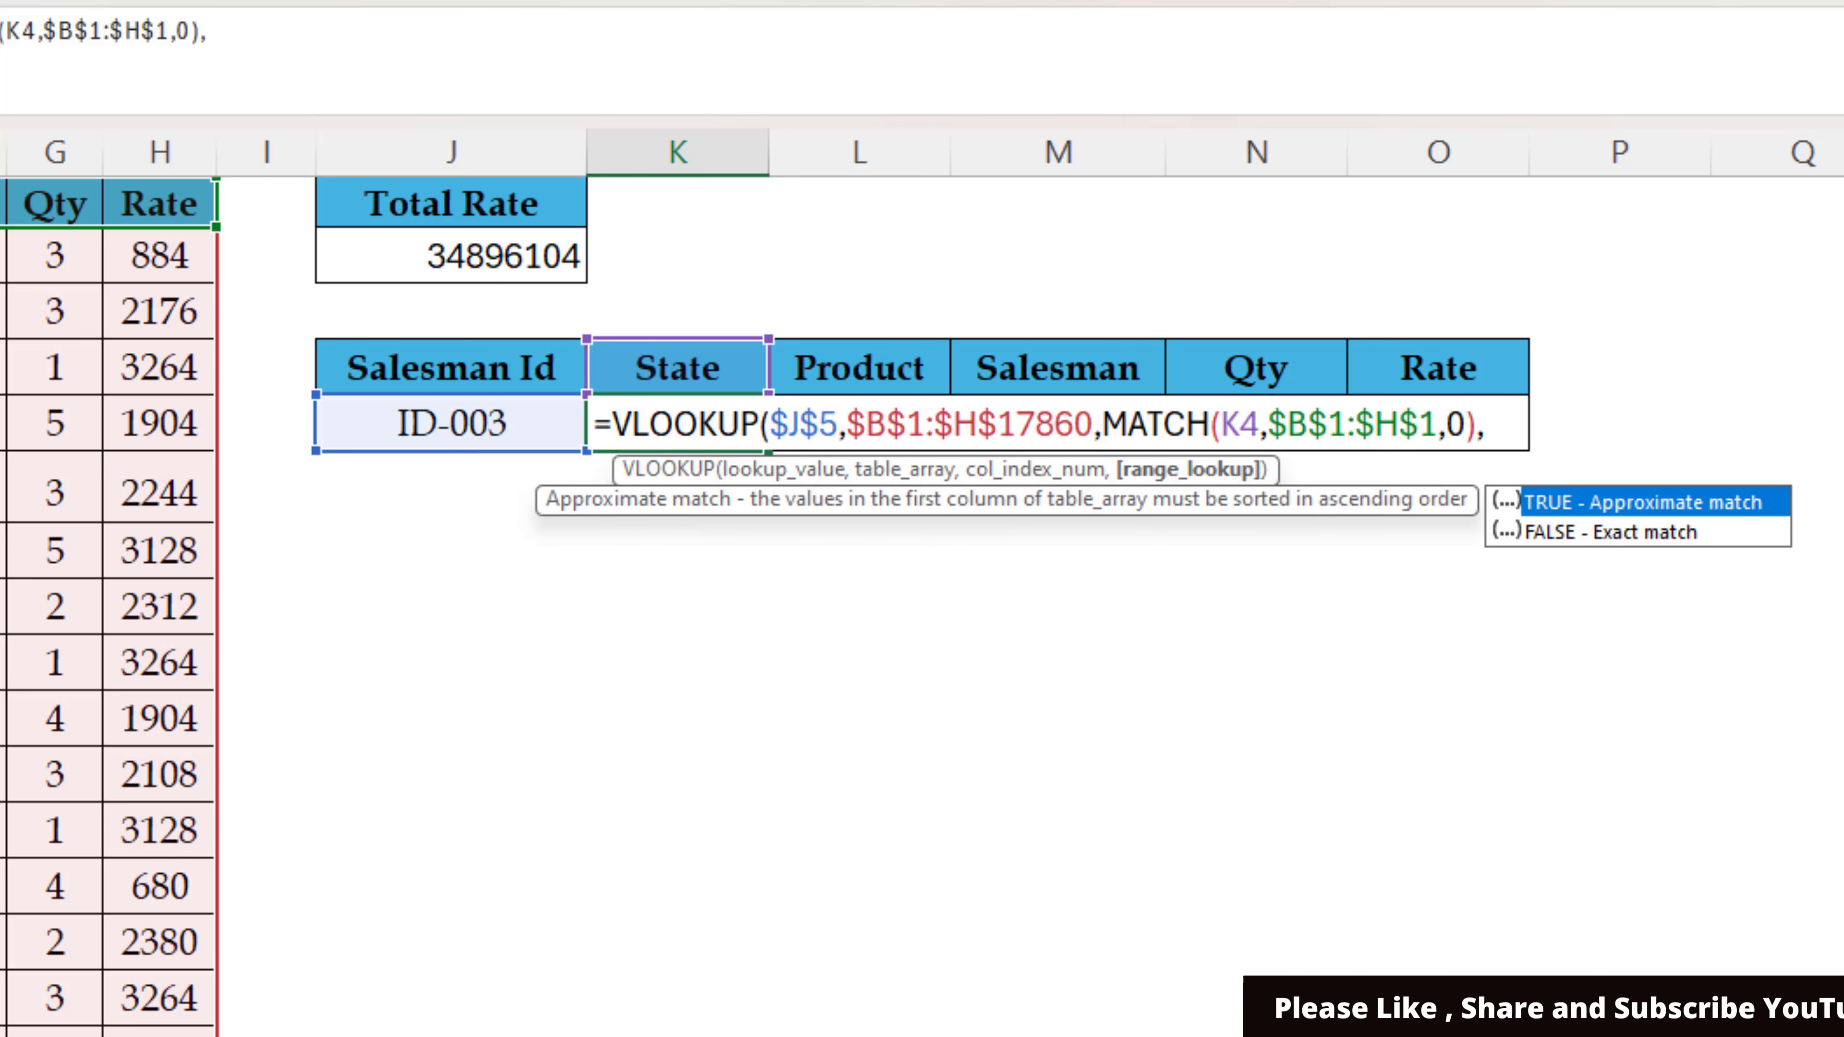
pyautogui.press('Return')
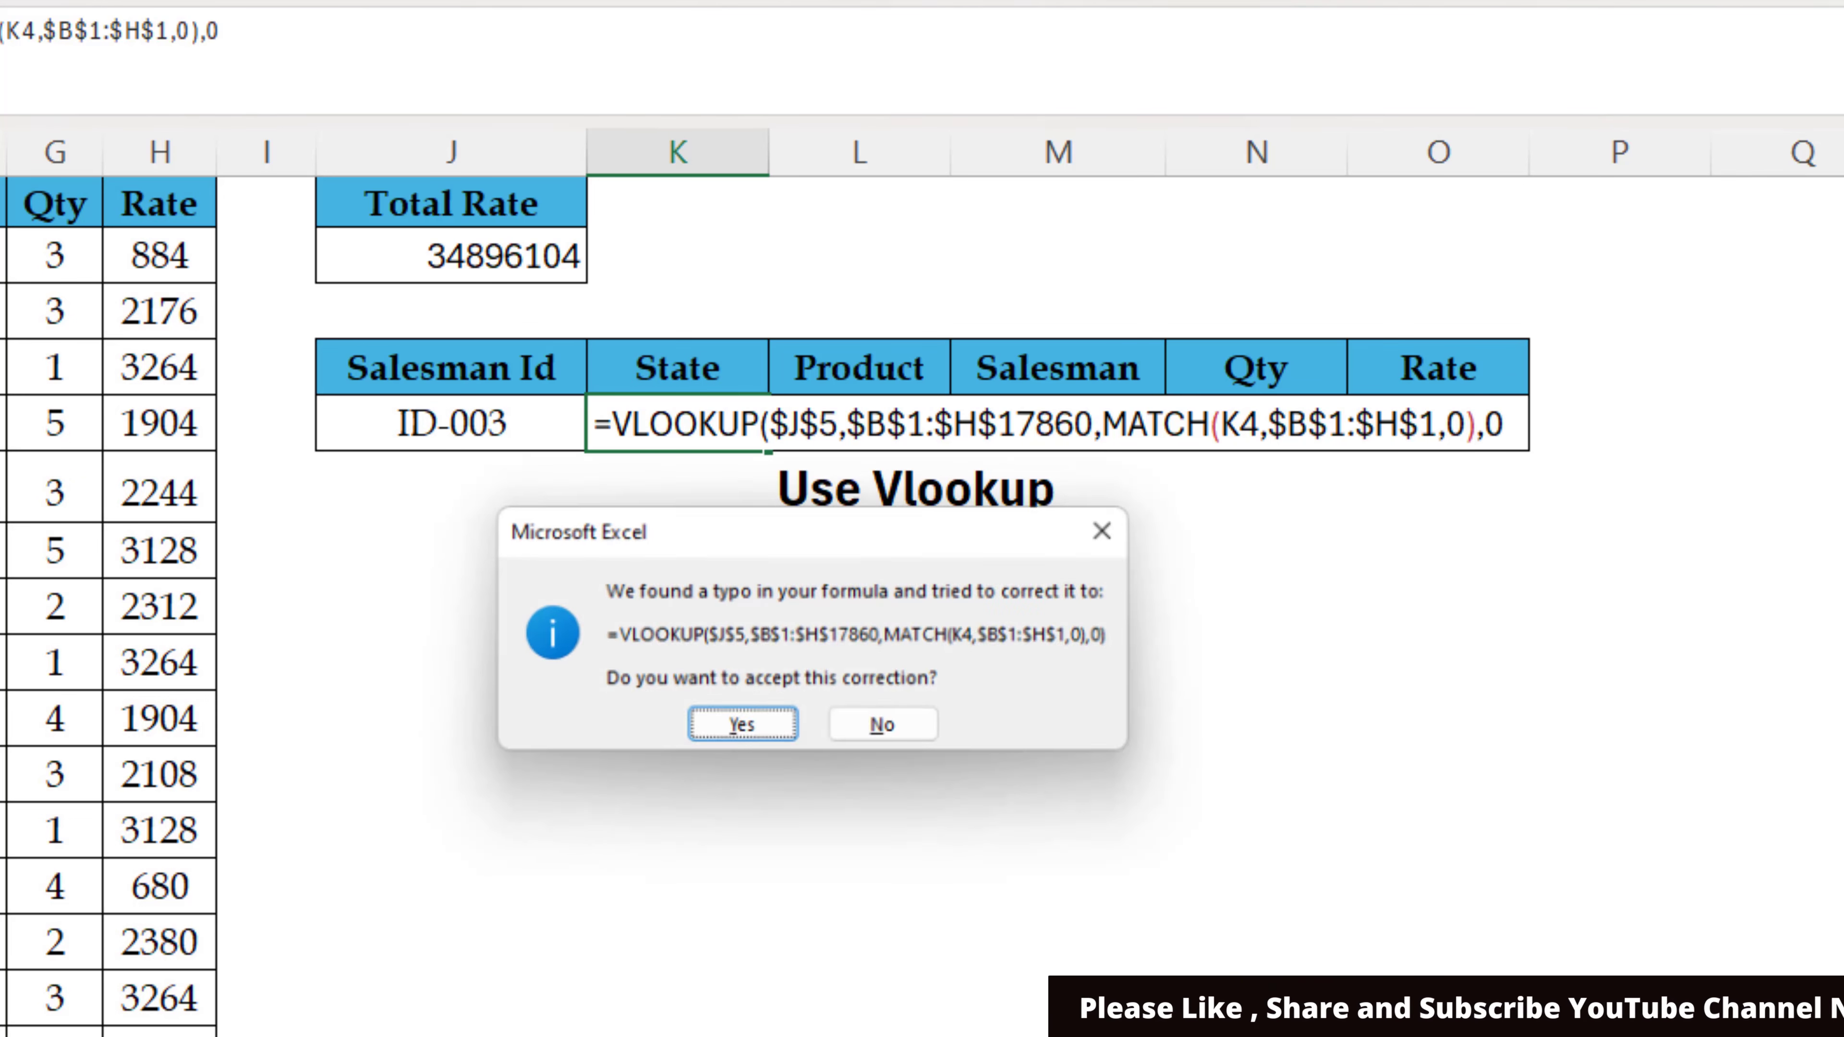
pyautogui.press('Return')
# Step: Fill the State lookup formula from K5 across the Product, Salesman, Qty and Rate cells through O5
pyautogui.press('Up')
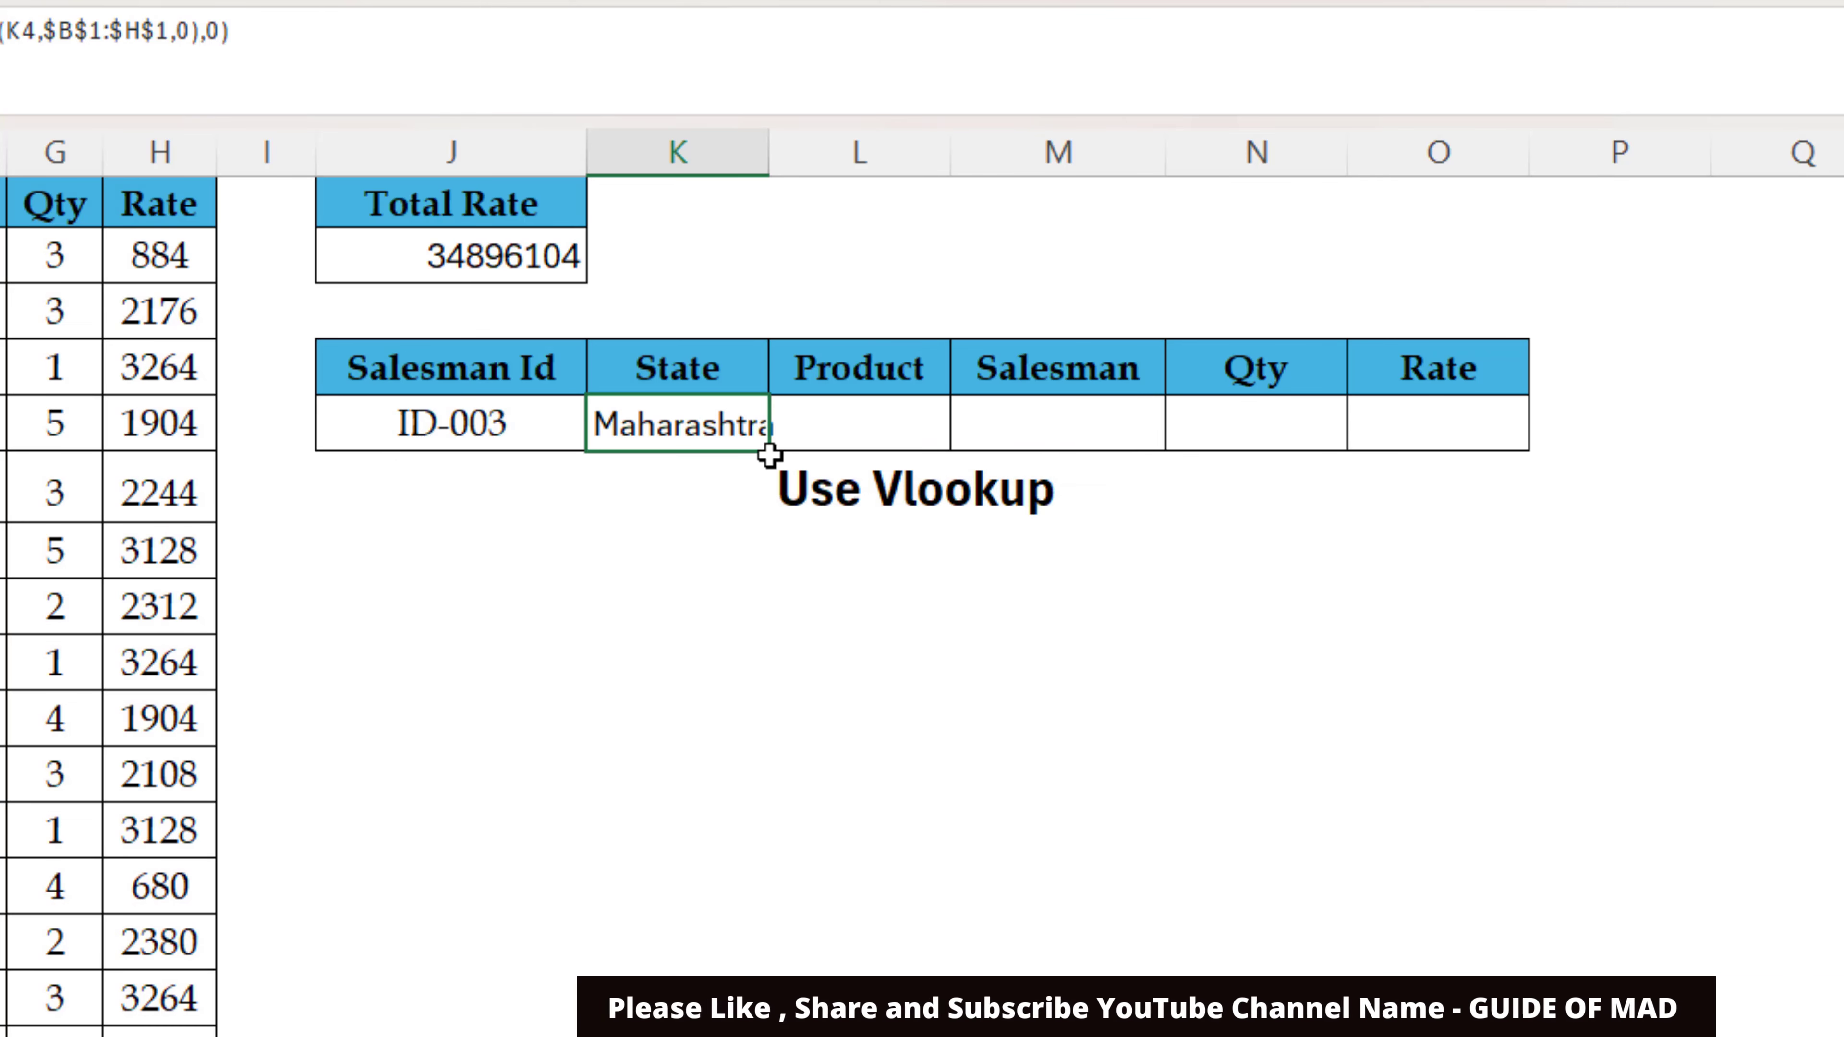
pyautogui.moveTo(770, 456); pyautogui.dragTo(1561, 478)
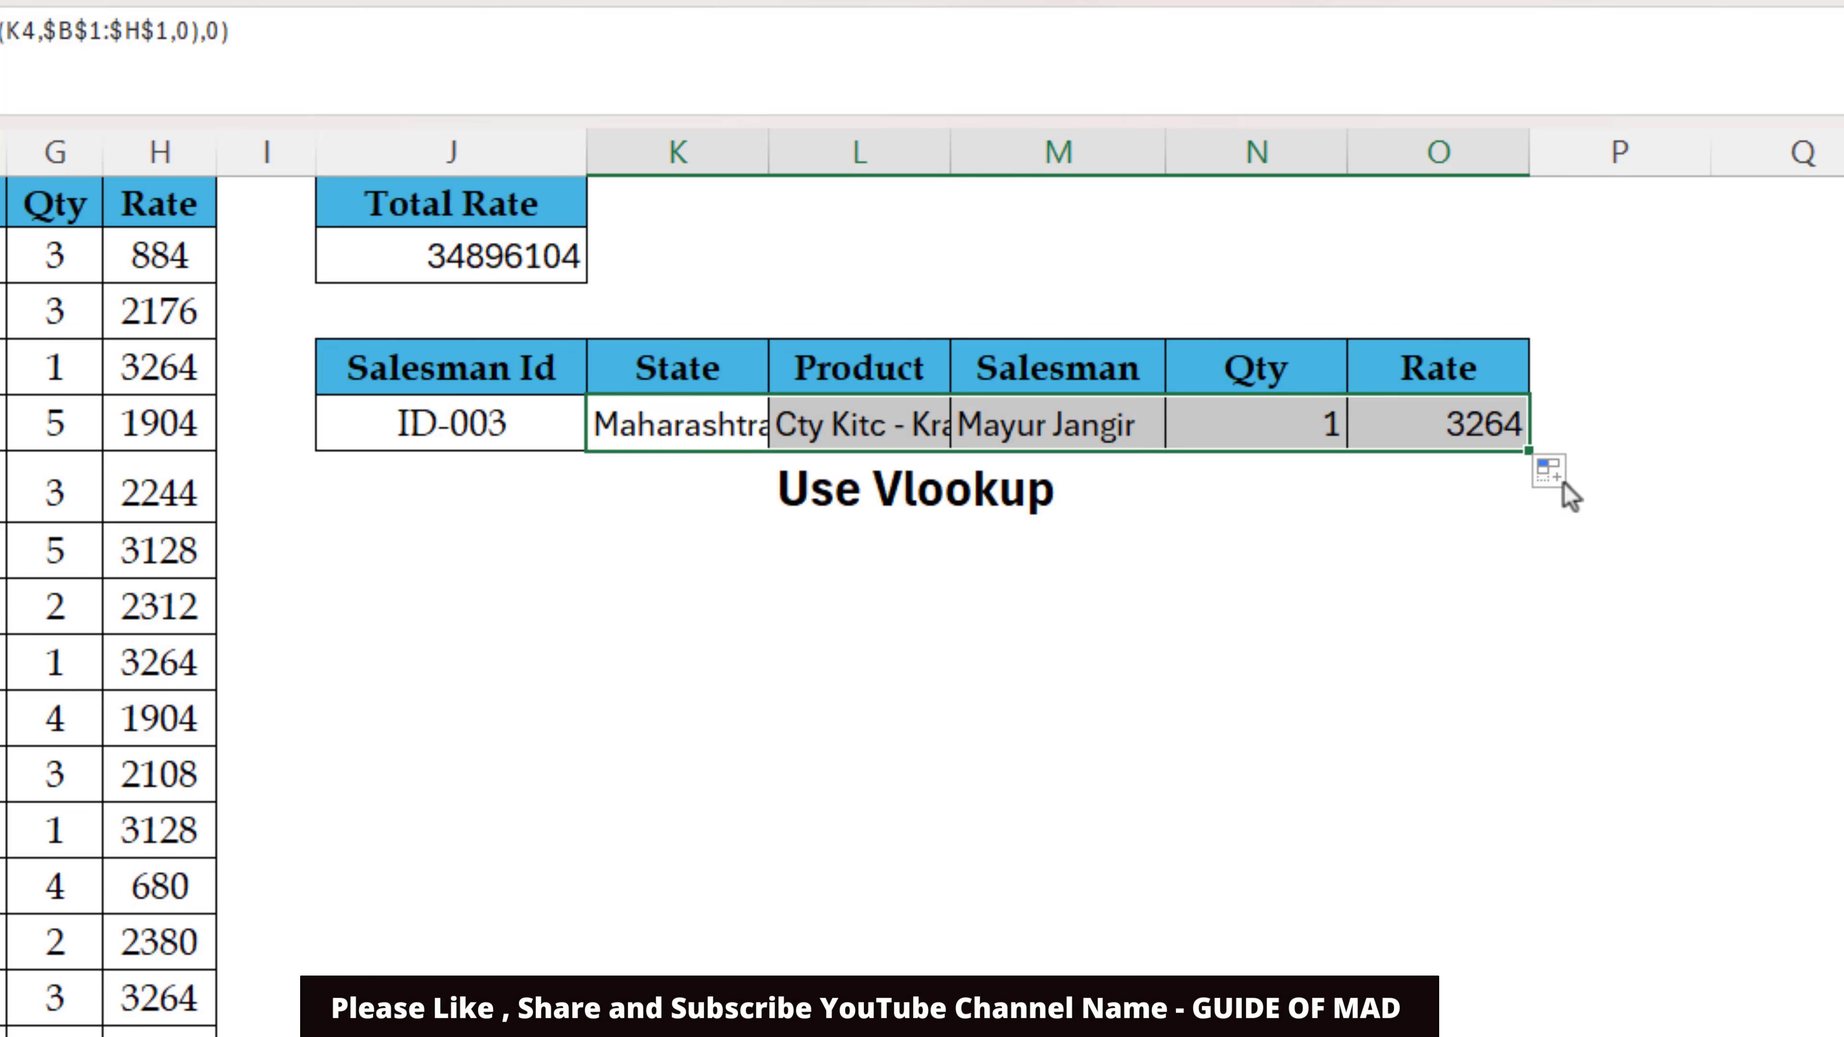
pyautogui.click(1513, 646)
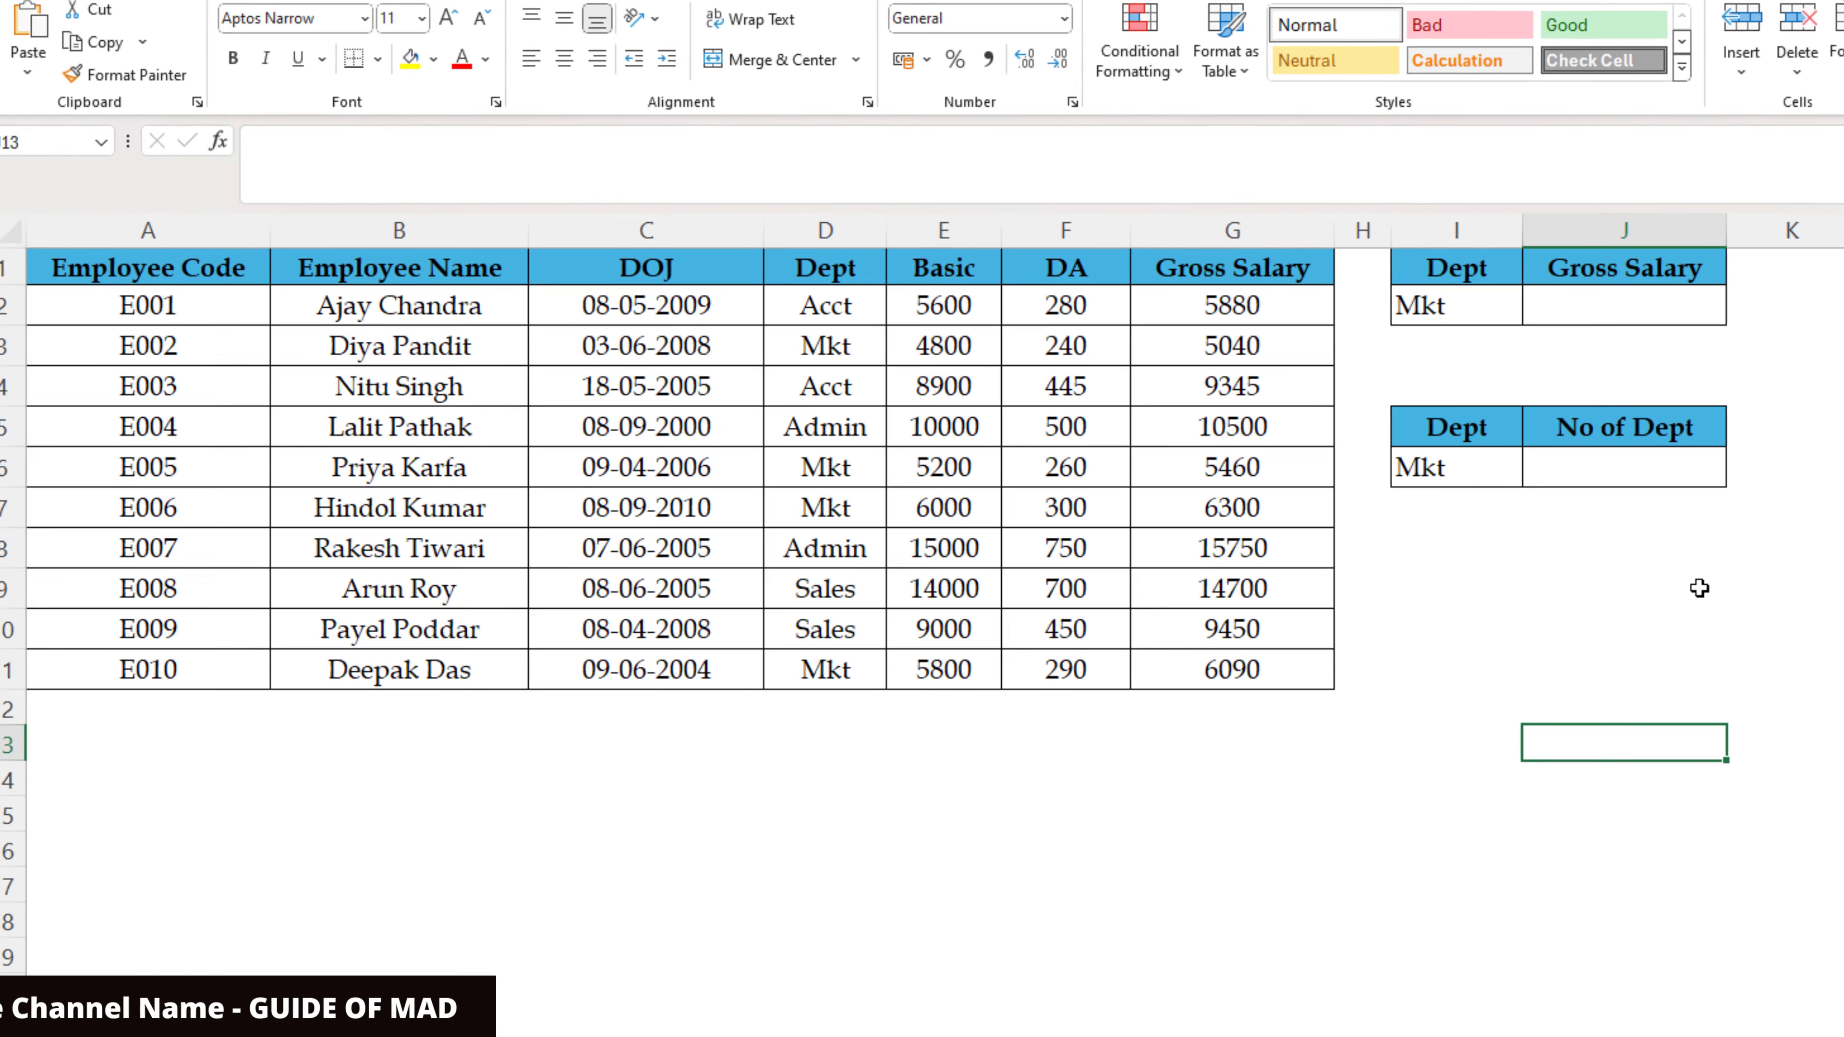
# Step: Start a SUMIF formula in the Gross Salary cell J2 for Mkt, using the Dept column D2:D11 as the range
pyautogui.click(1629, 298)
pyautogui.click(1644, 475)
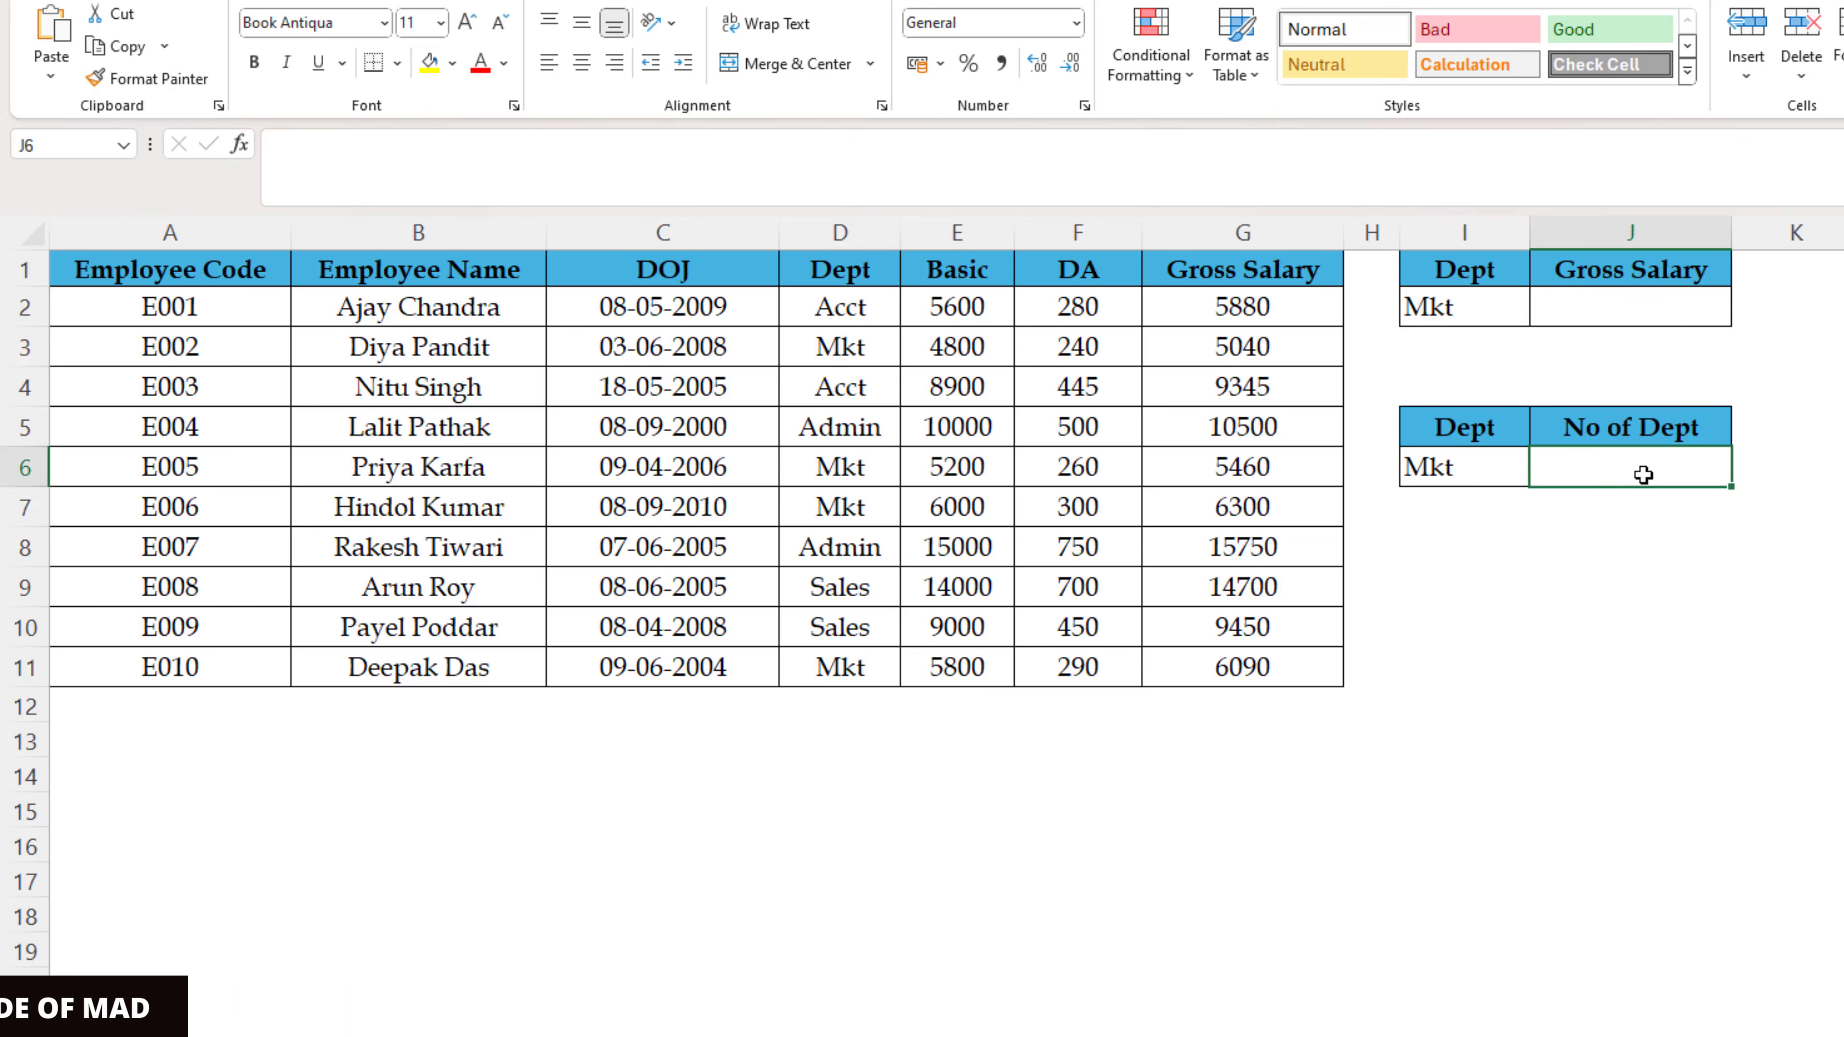
pyautogui.click(1652, 303)
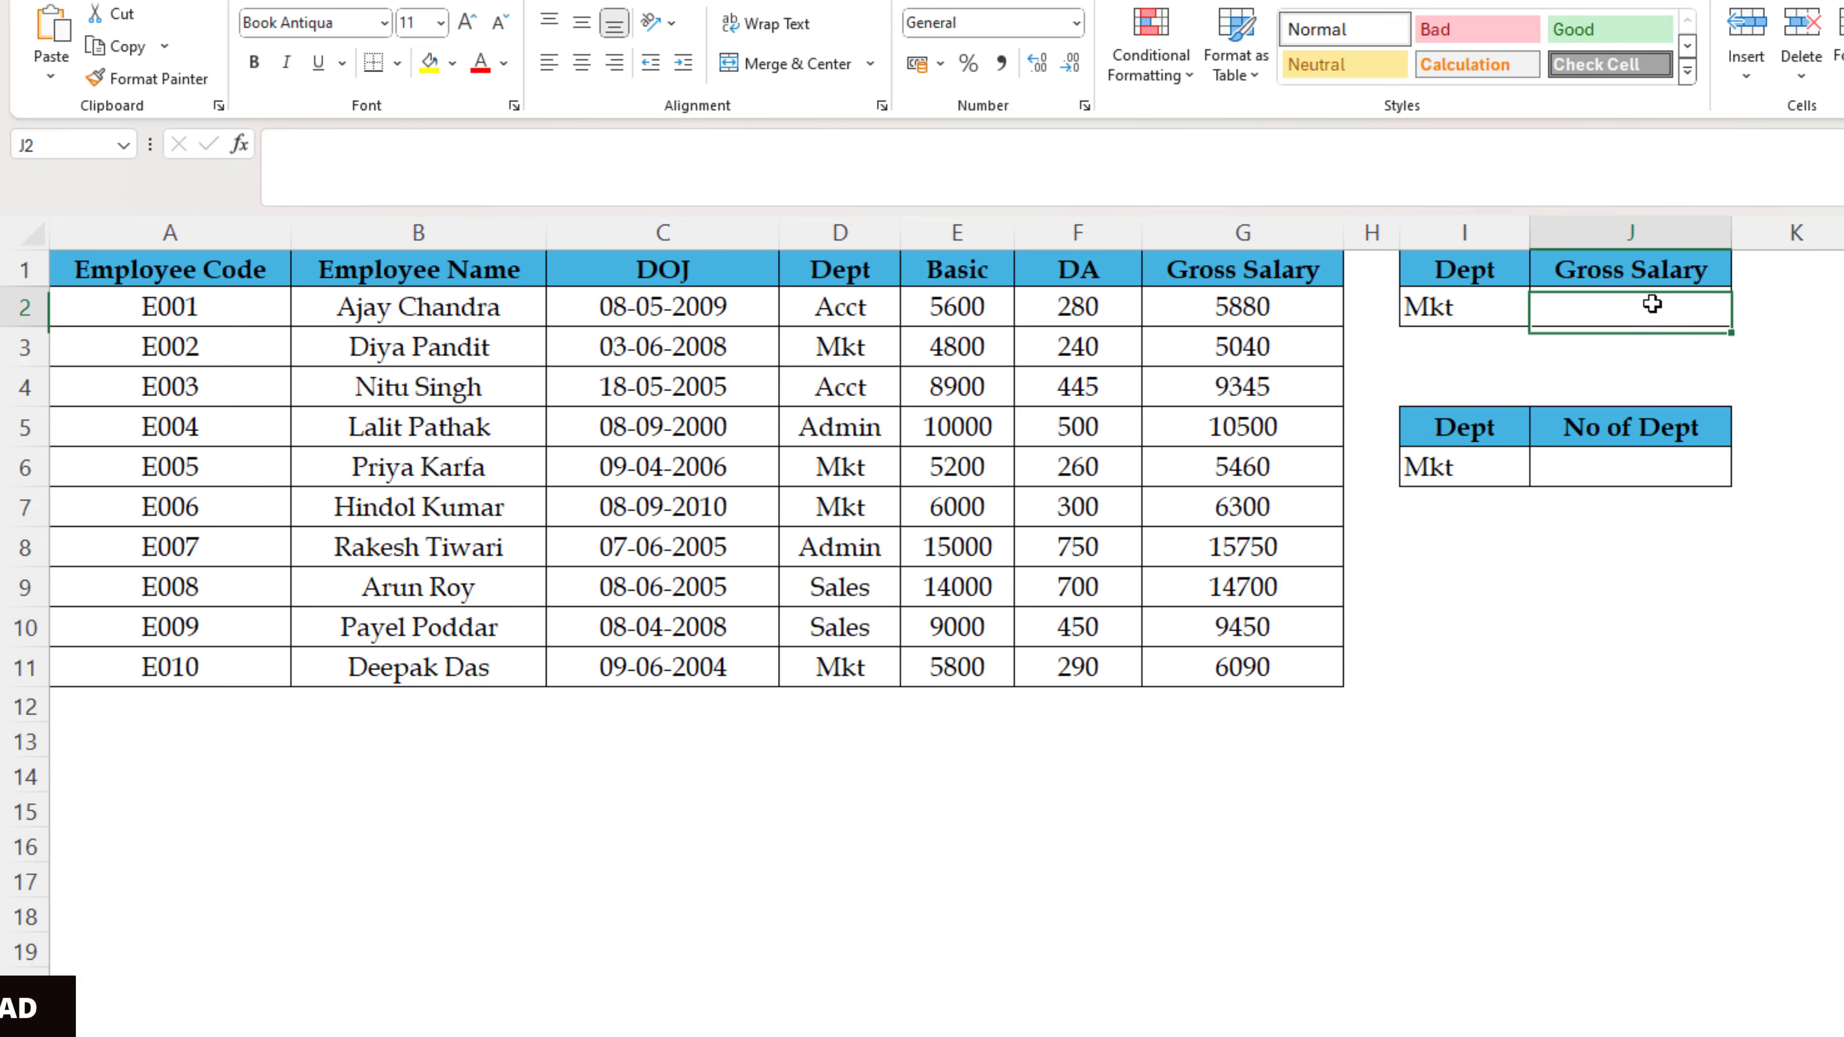
pyautogui.write('=')
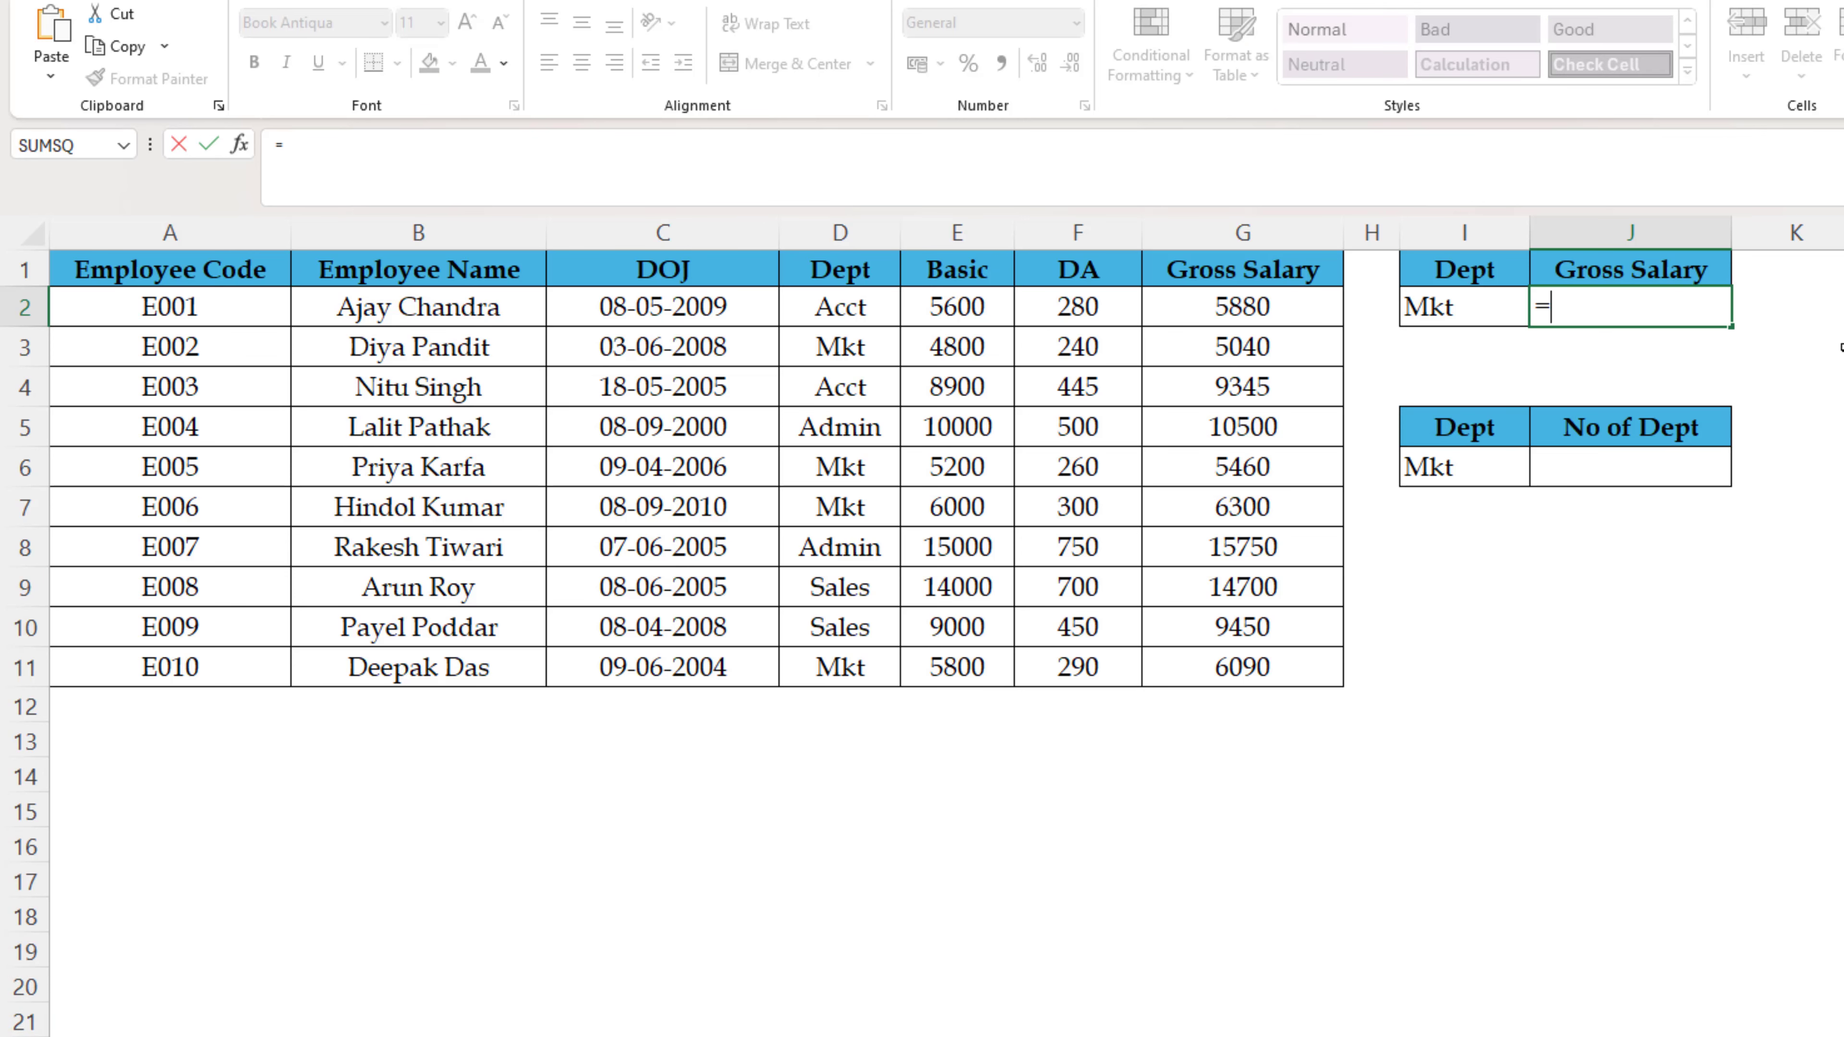
pyautogui.write('sumi')
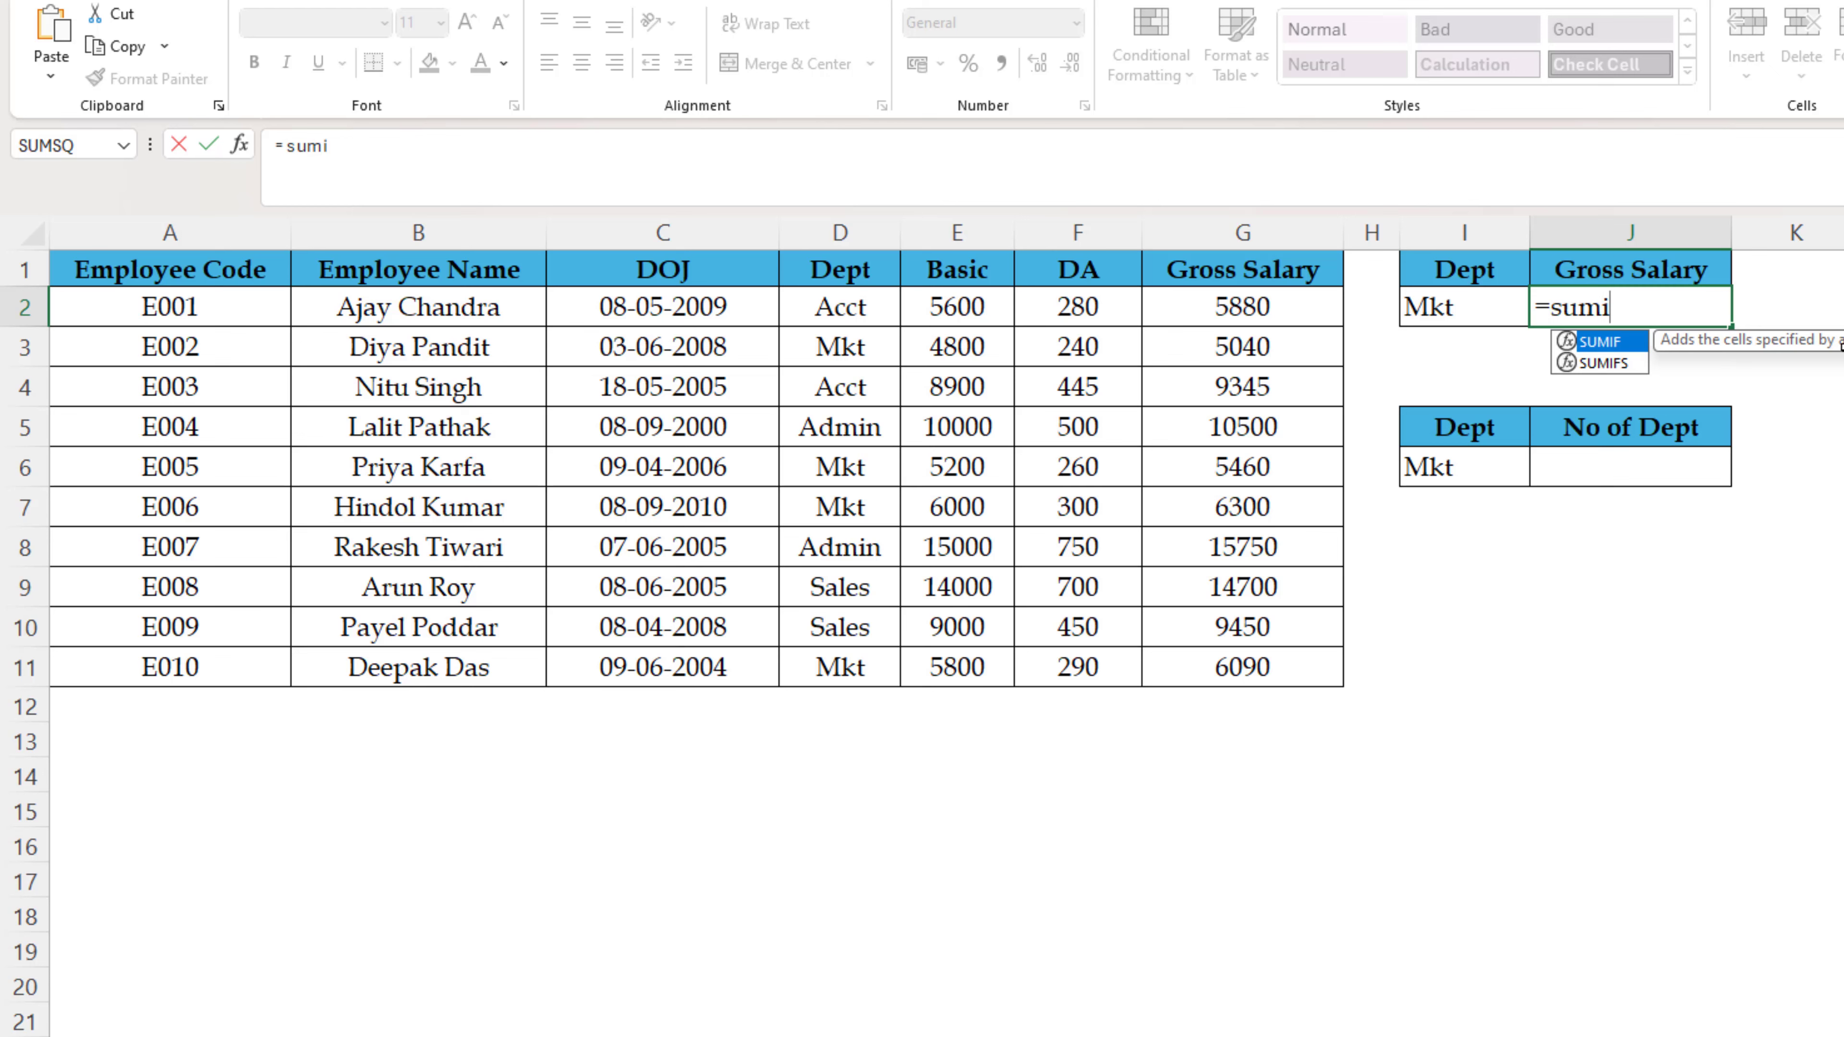
pyautogui.press('Tab')
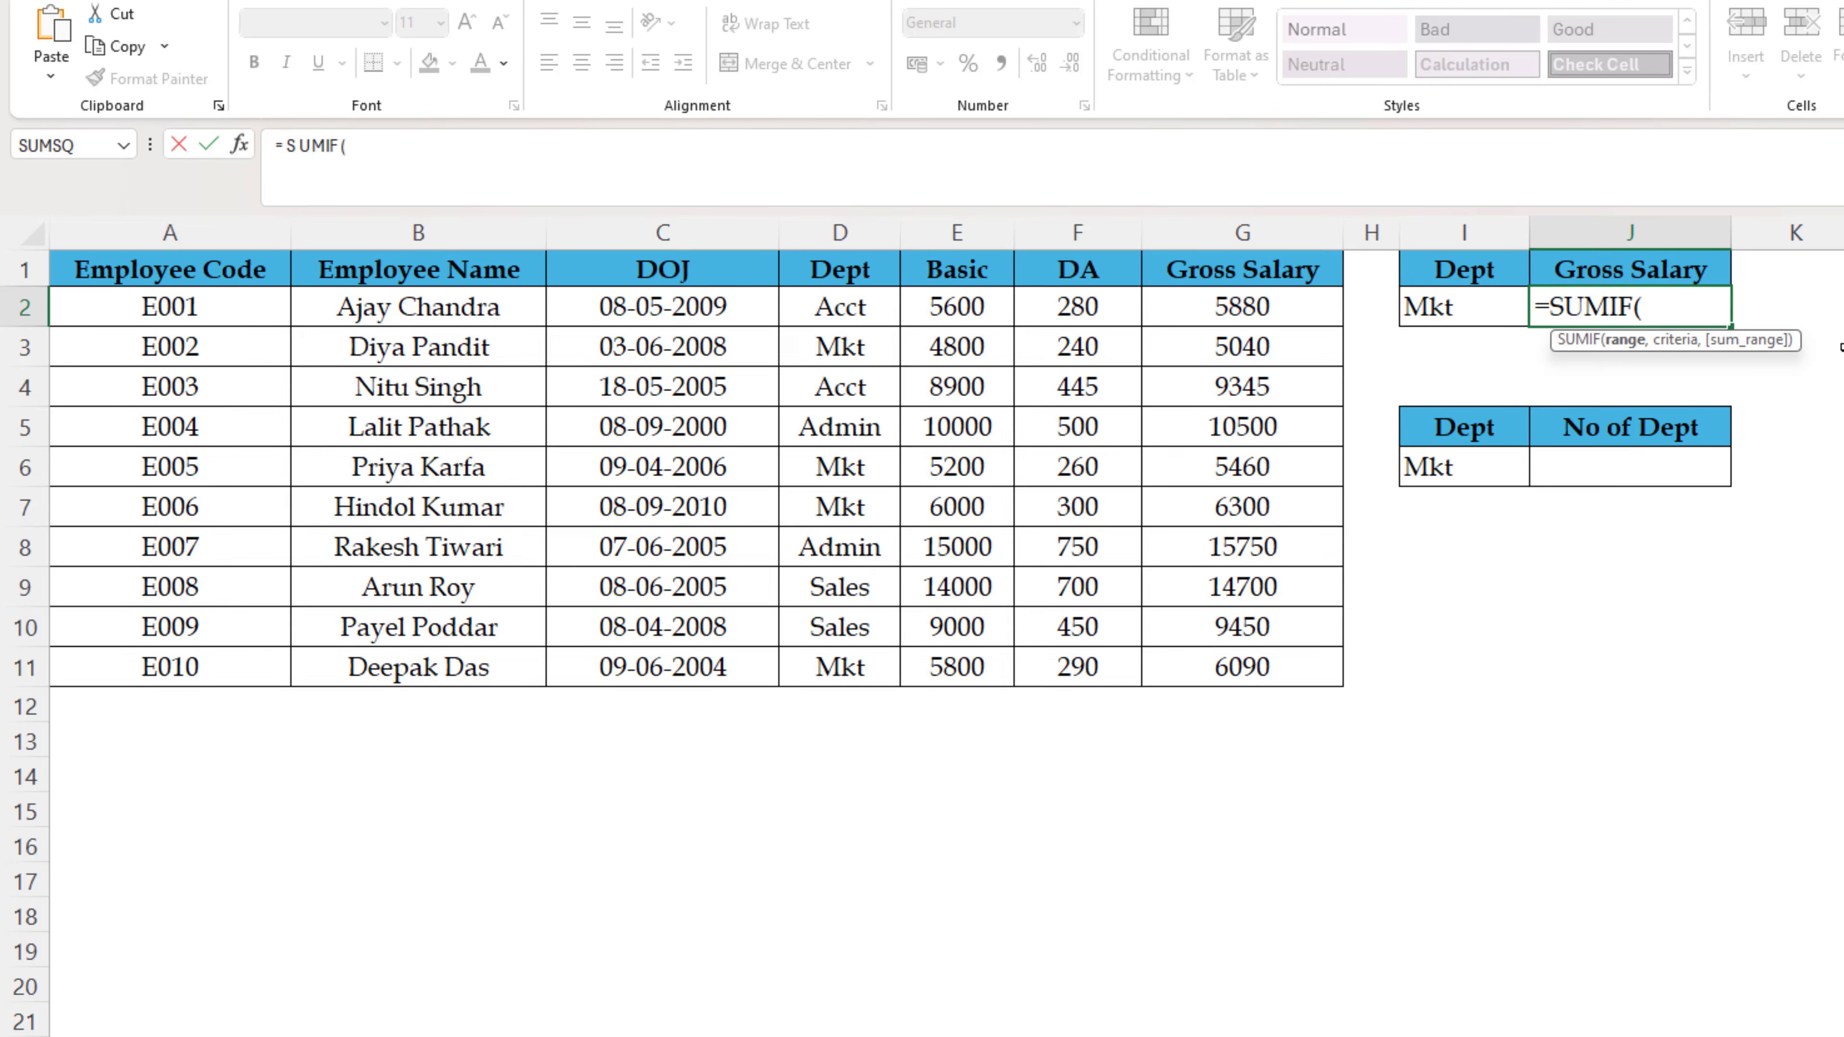
pyautogui.press('Left')
pyautogui.press('Left')
pyautogui.press('Left')
pyautogui.press('Left')
pyautogui.press('Left')
pyautogui.press('Left')
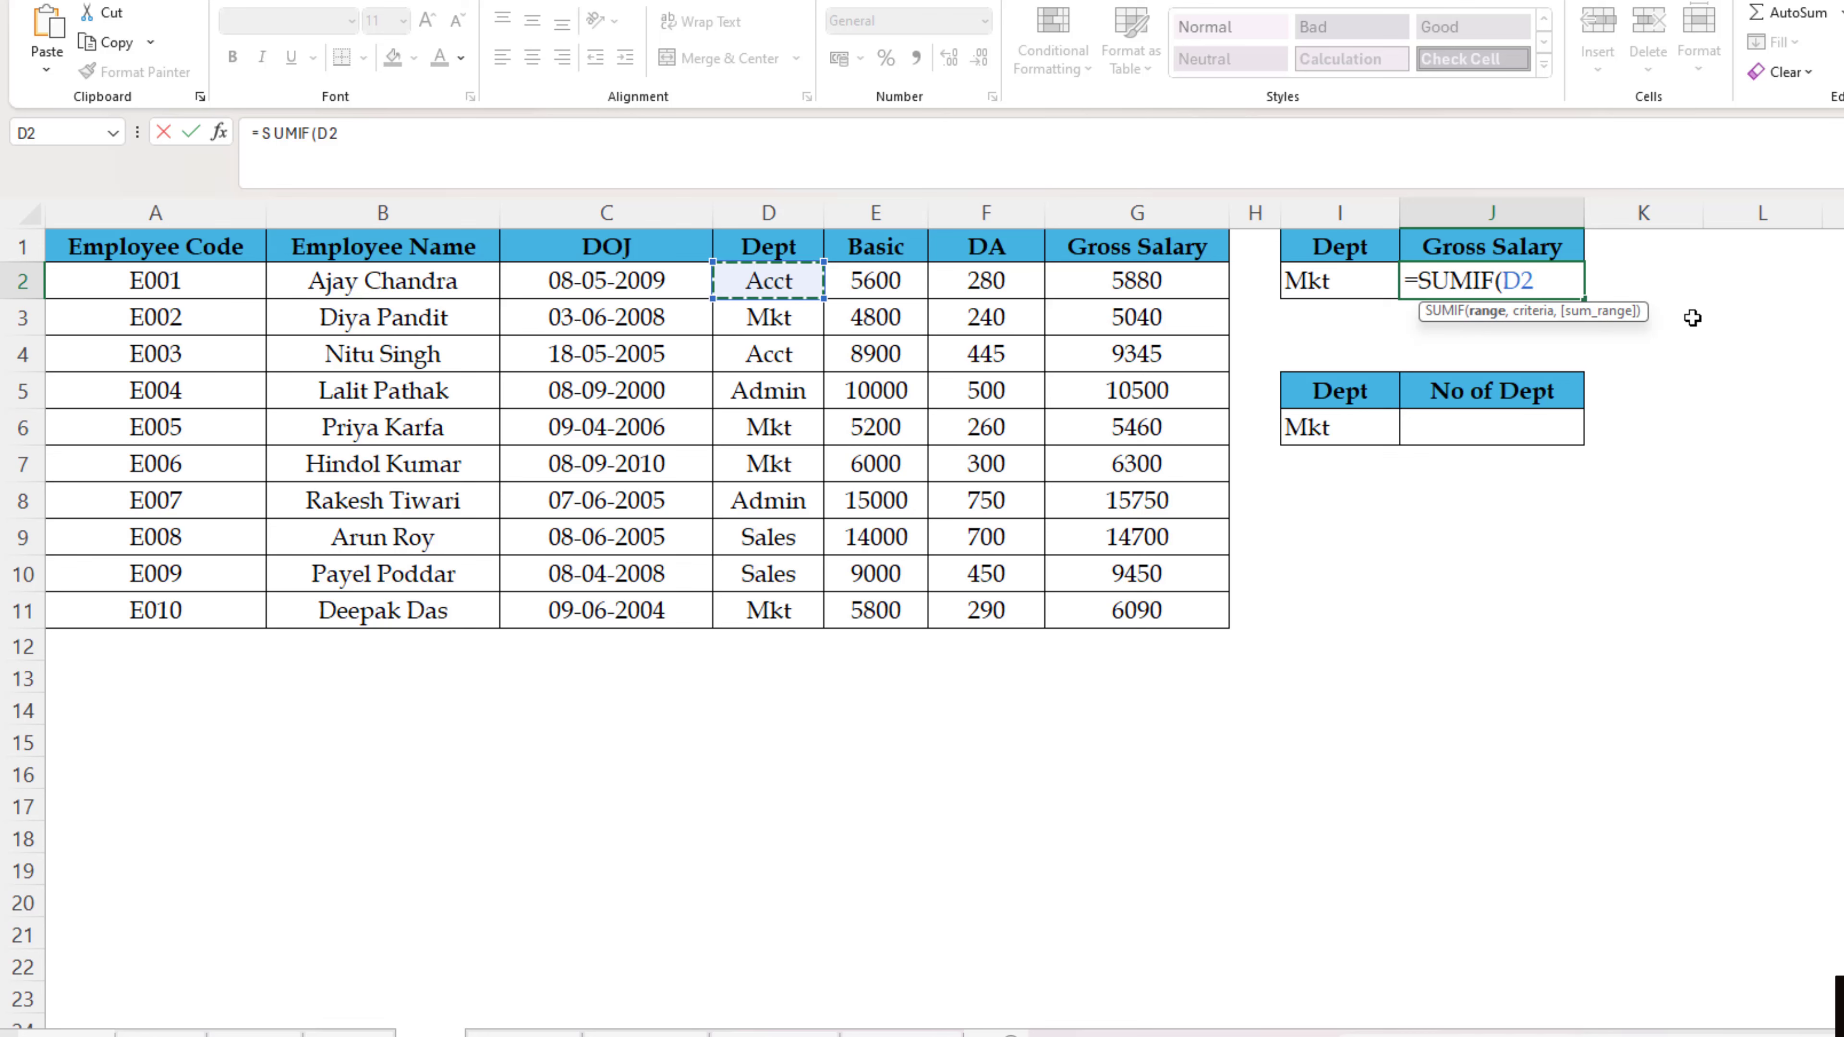
pyautogui.hotkey('ctrl', 'shift', 'Down')
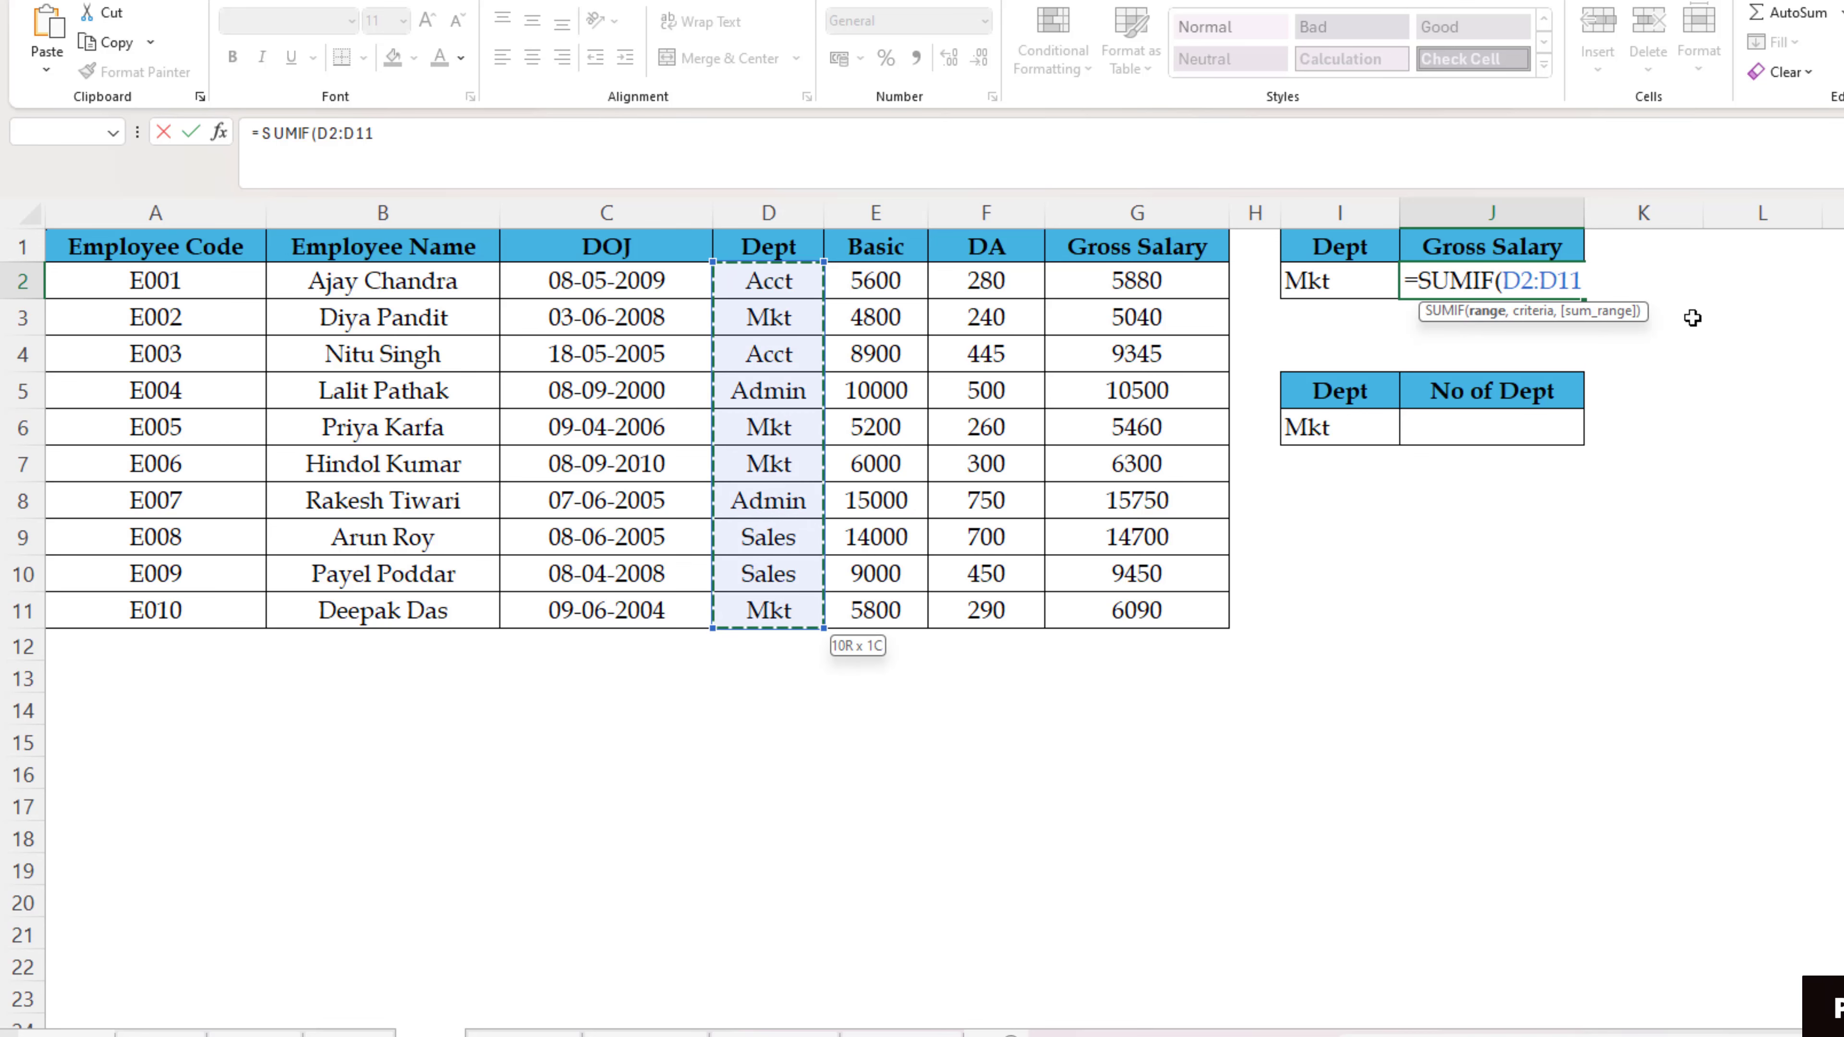
# Step: Complete the SUMIF formula with criteria cell I2 and the Gross Salary values G2:G11 as the sum range
pyautogui.write(',')
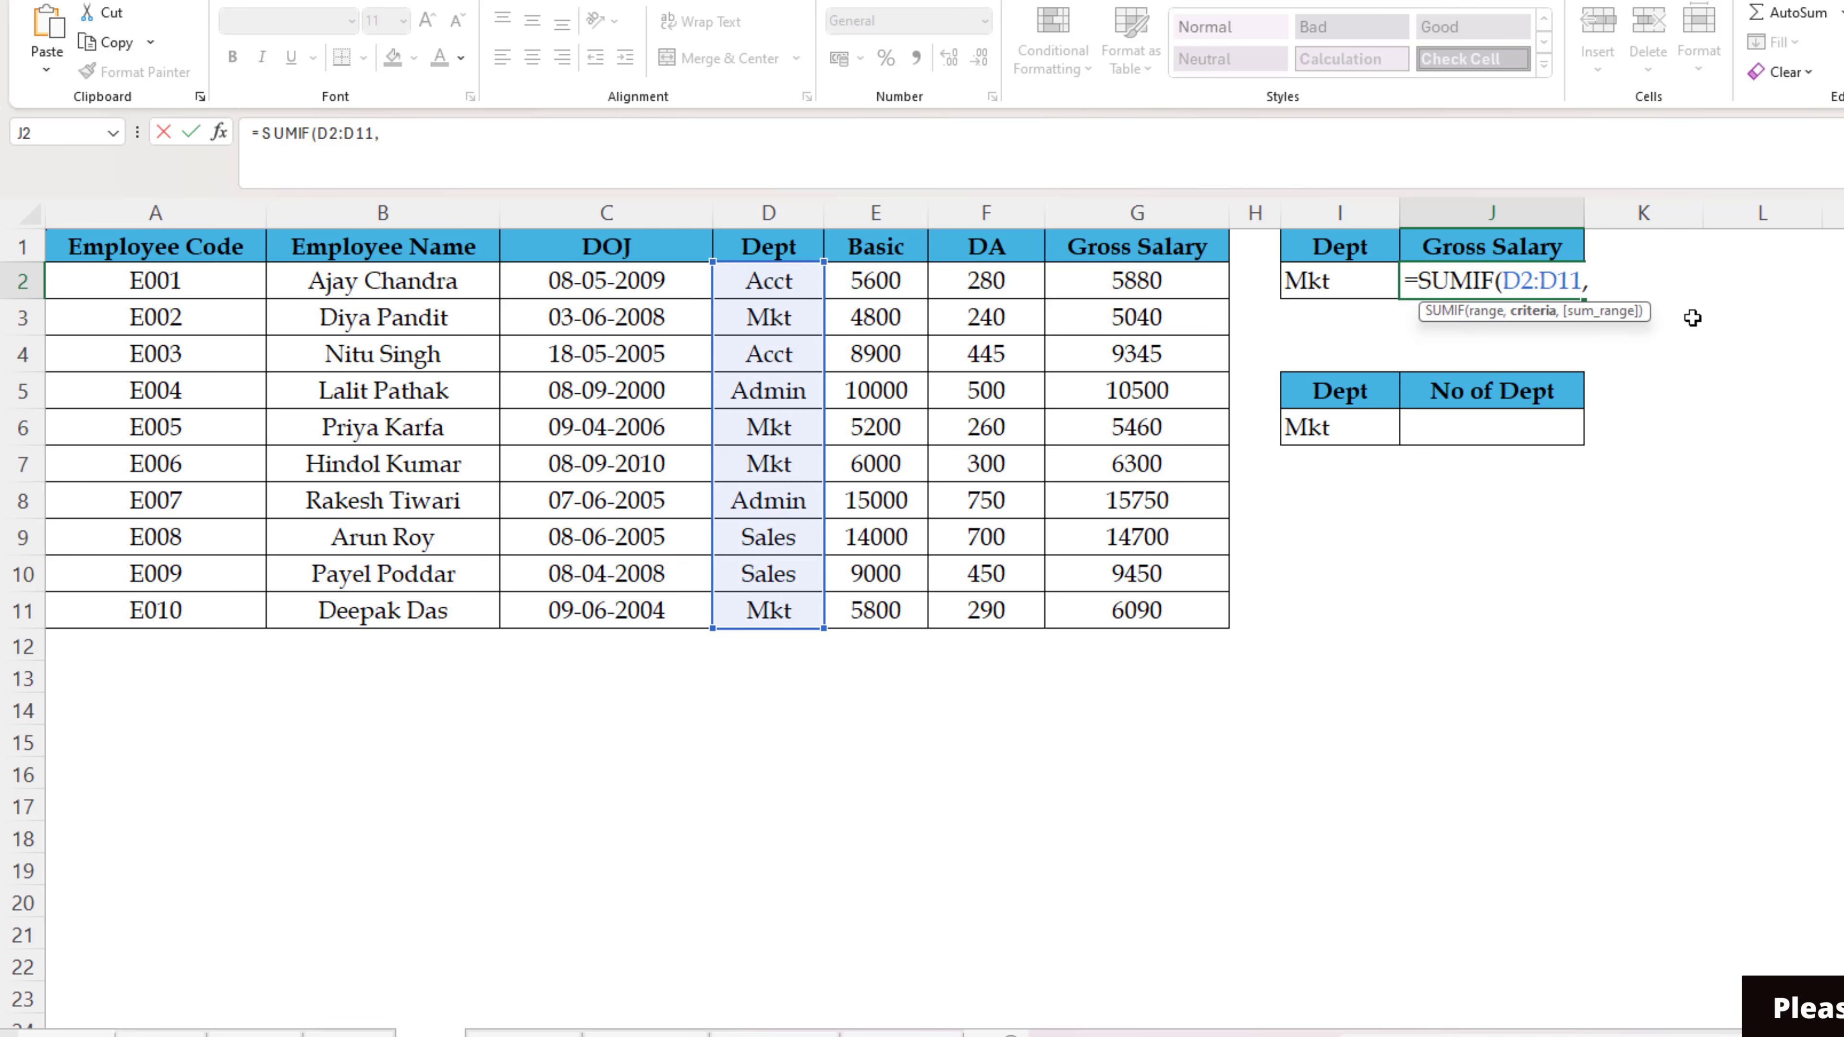
pyautogui.press('Left')
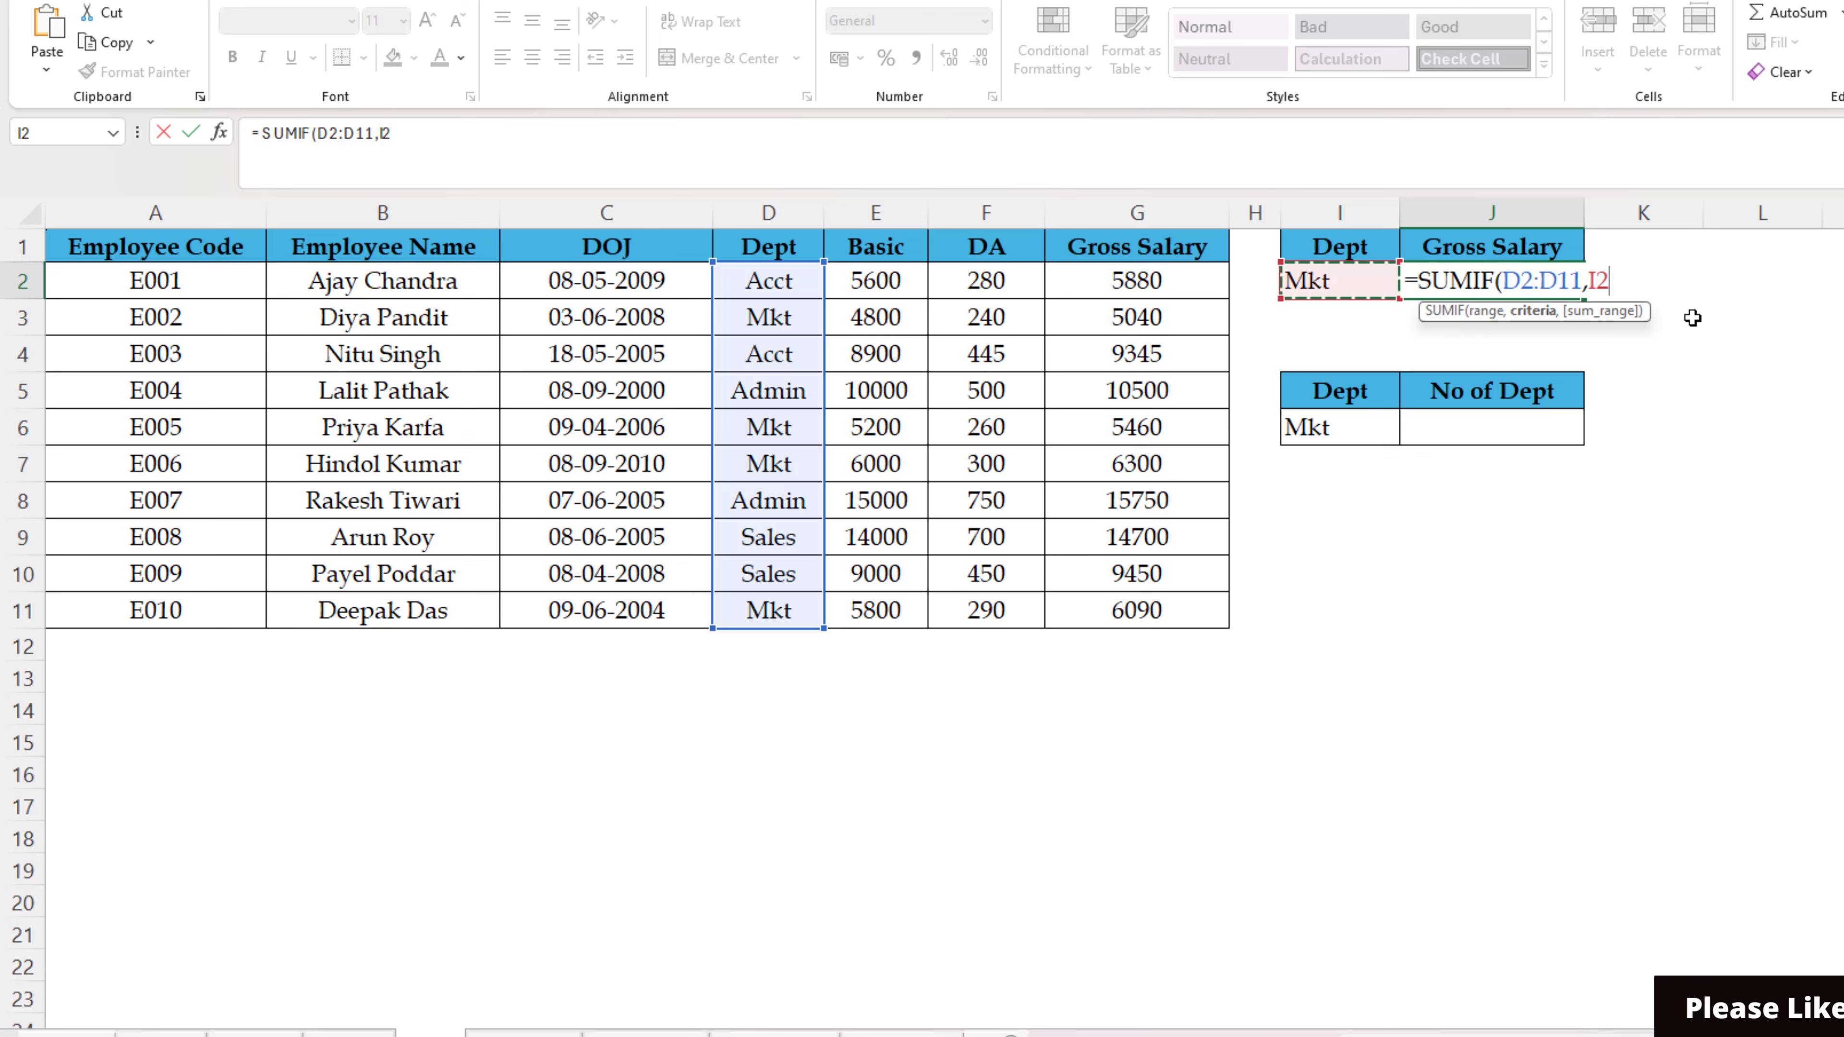
pyautogui.write(',')
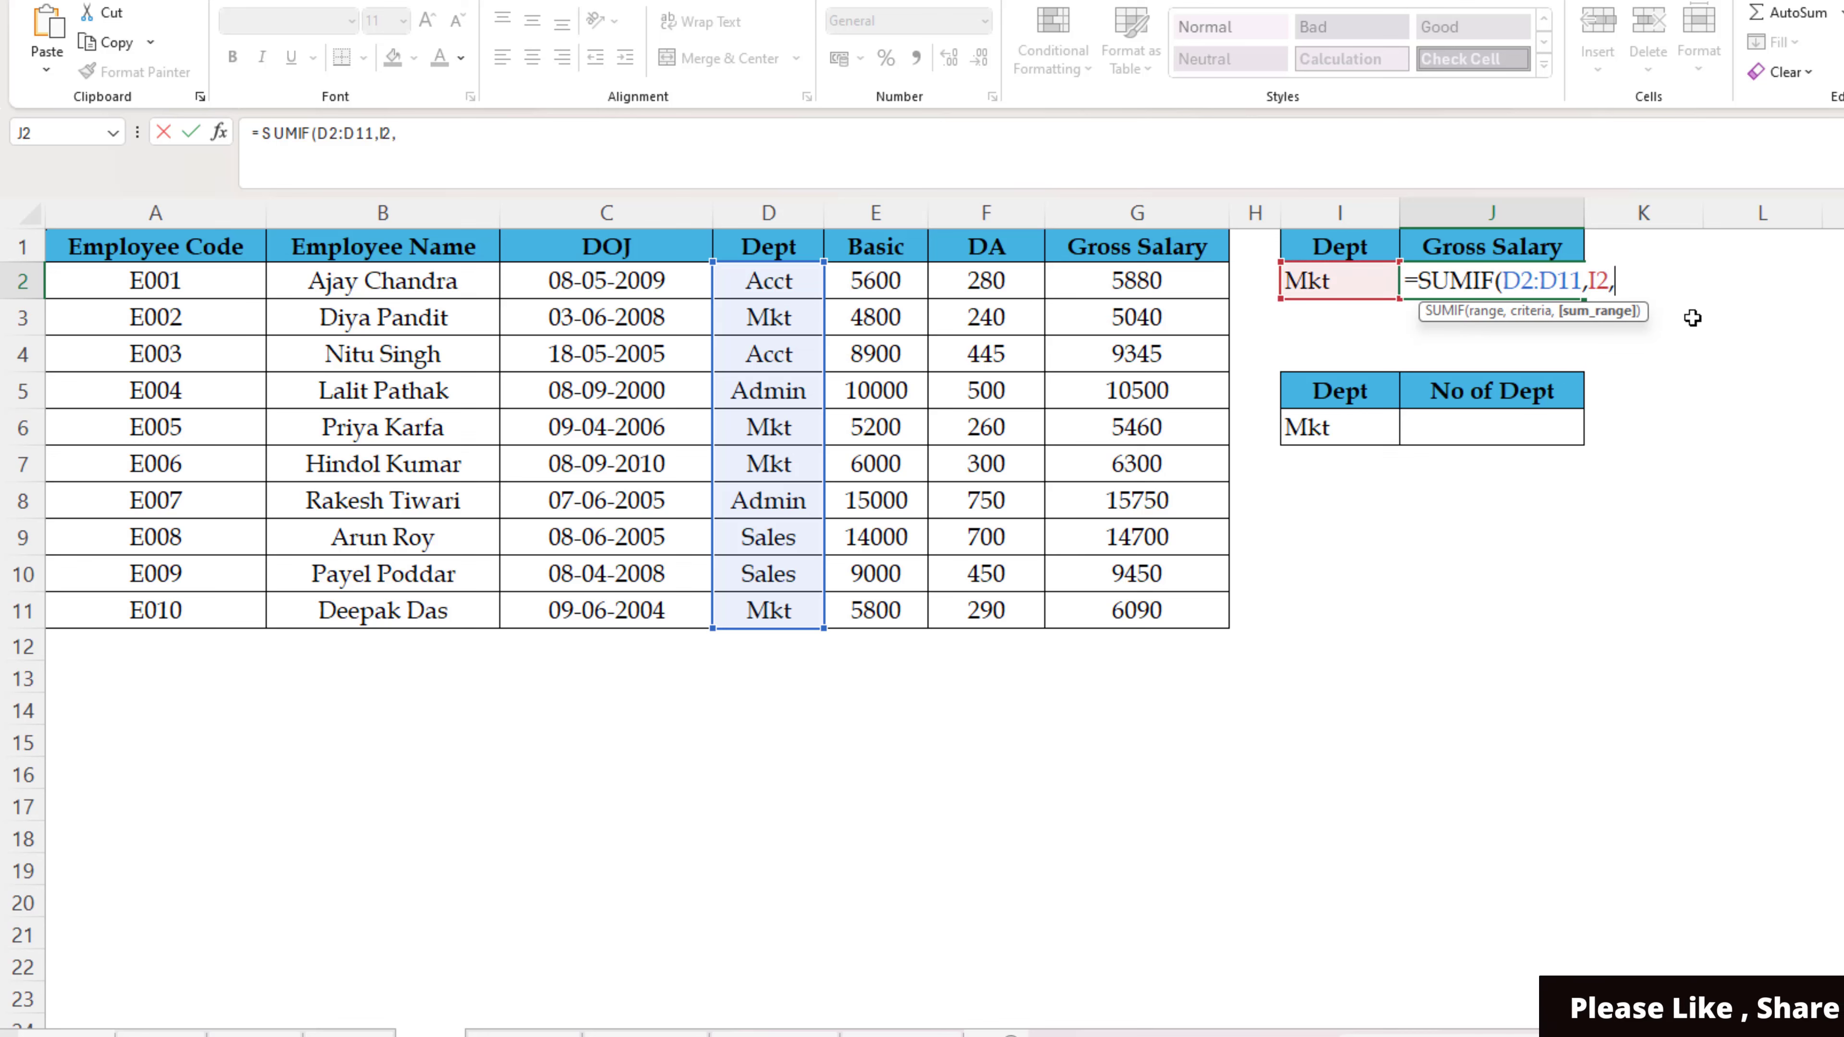
pyautogui.press('Left')
pyautogui.press('Left')
pyautogui.press('Left')
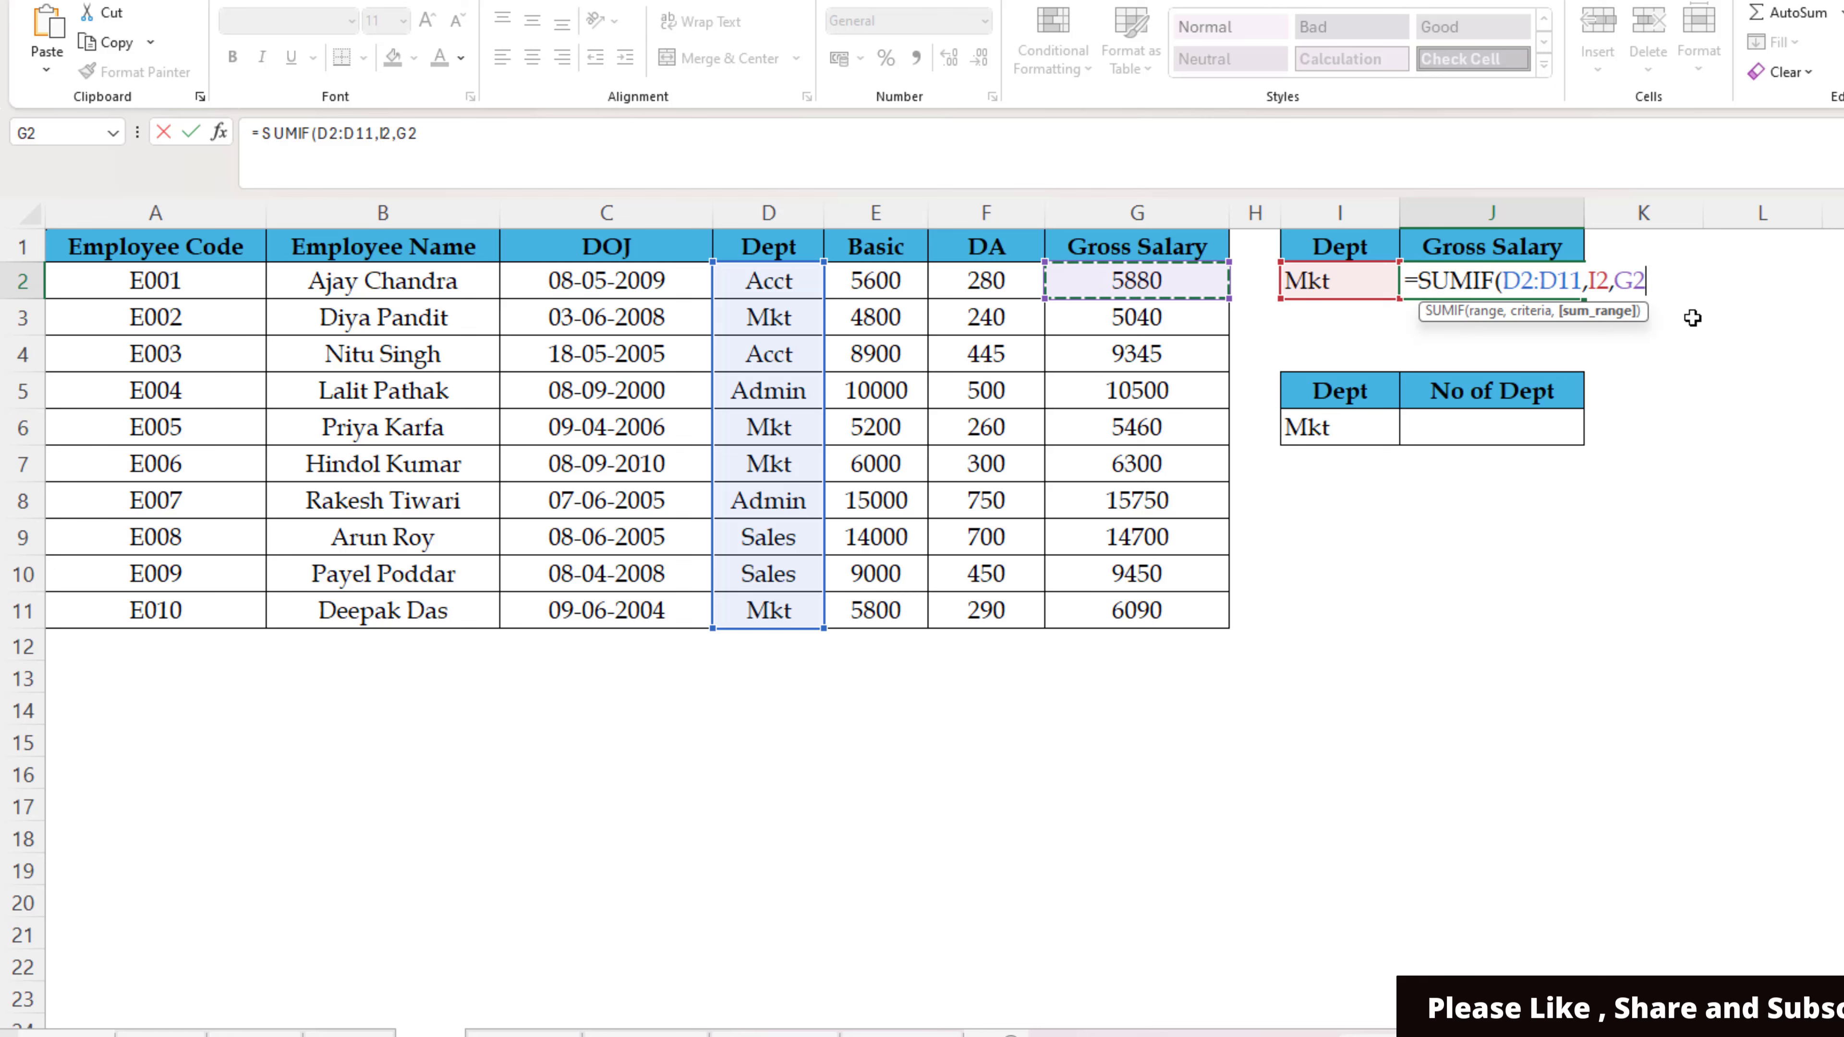
pyautogui.hotkey('ctrl', 'shift', 'Down')
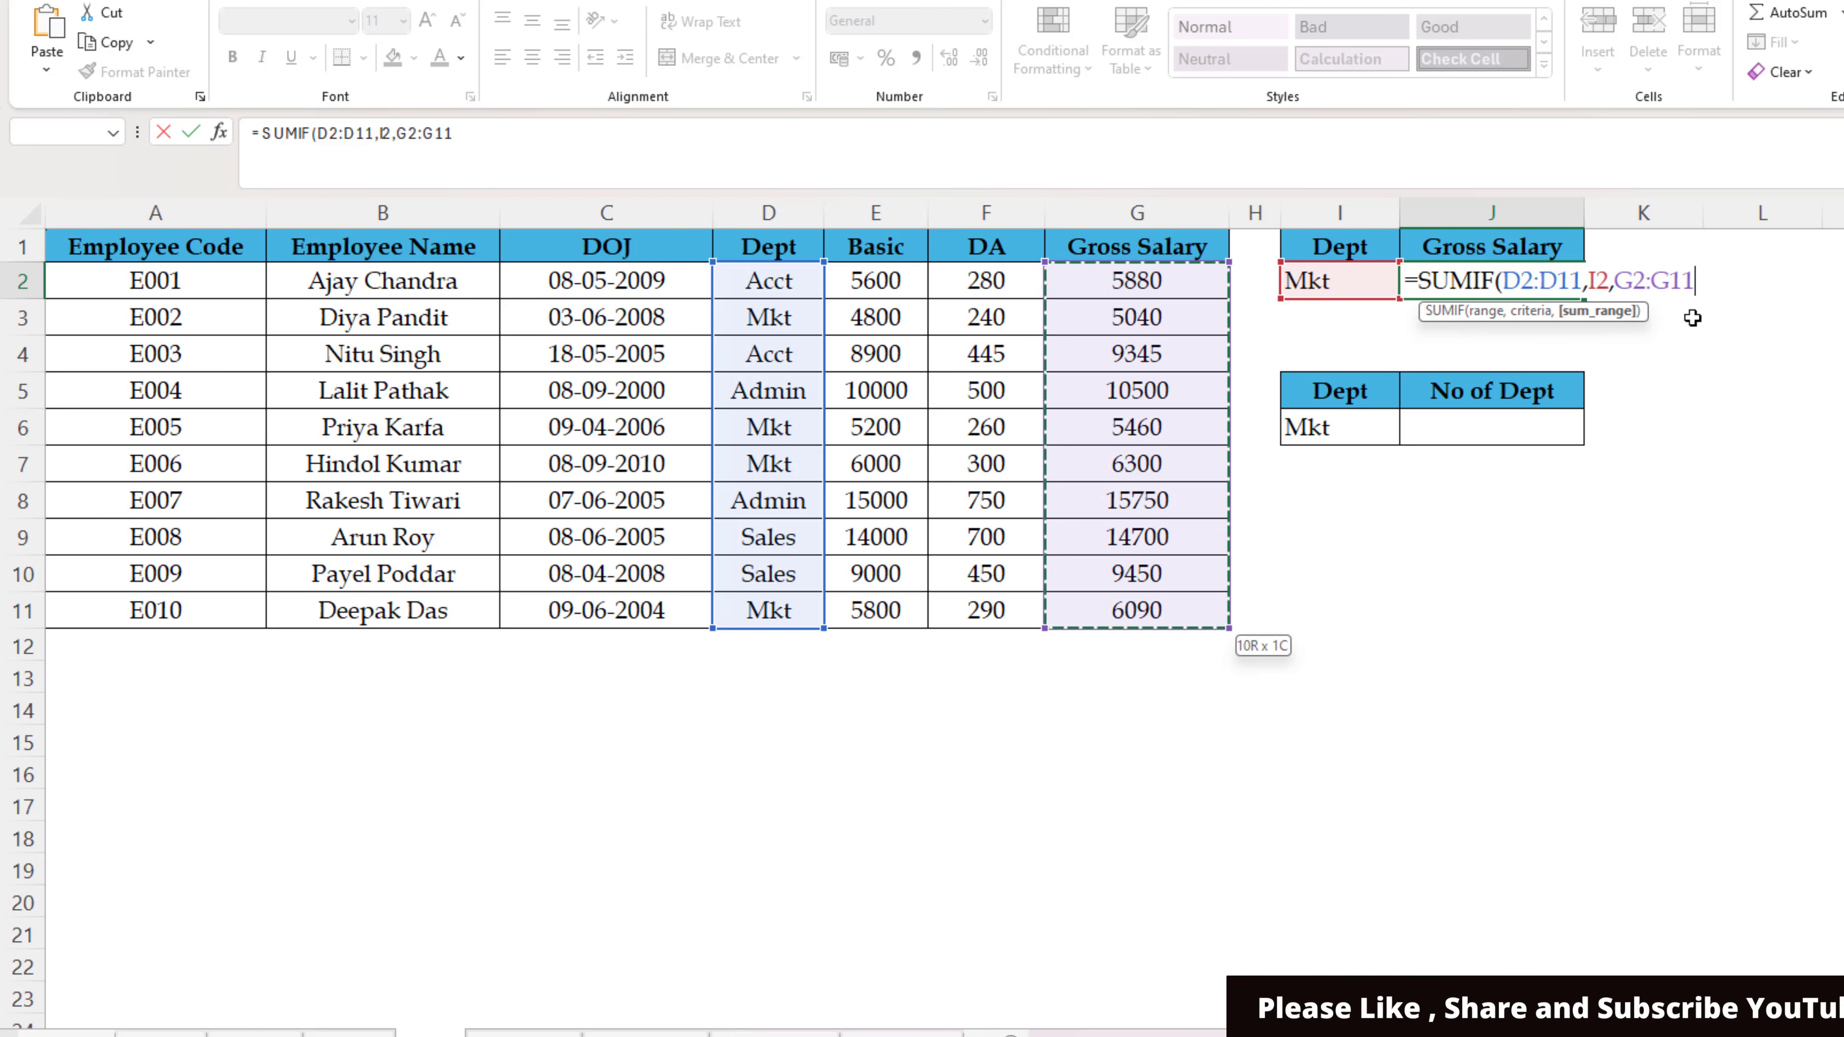
pyautogui.press('Return')
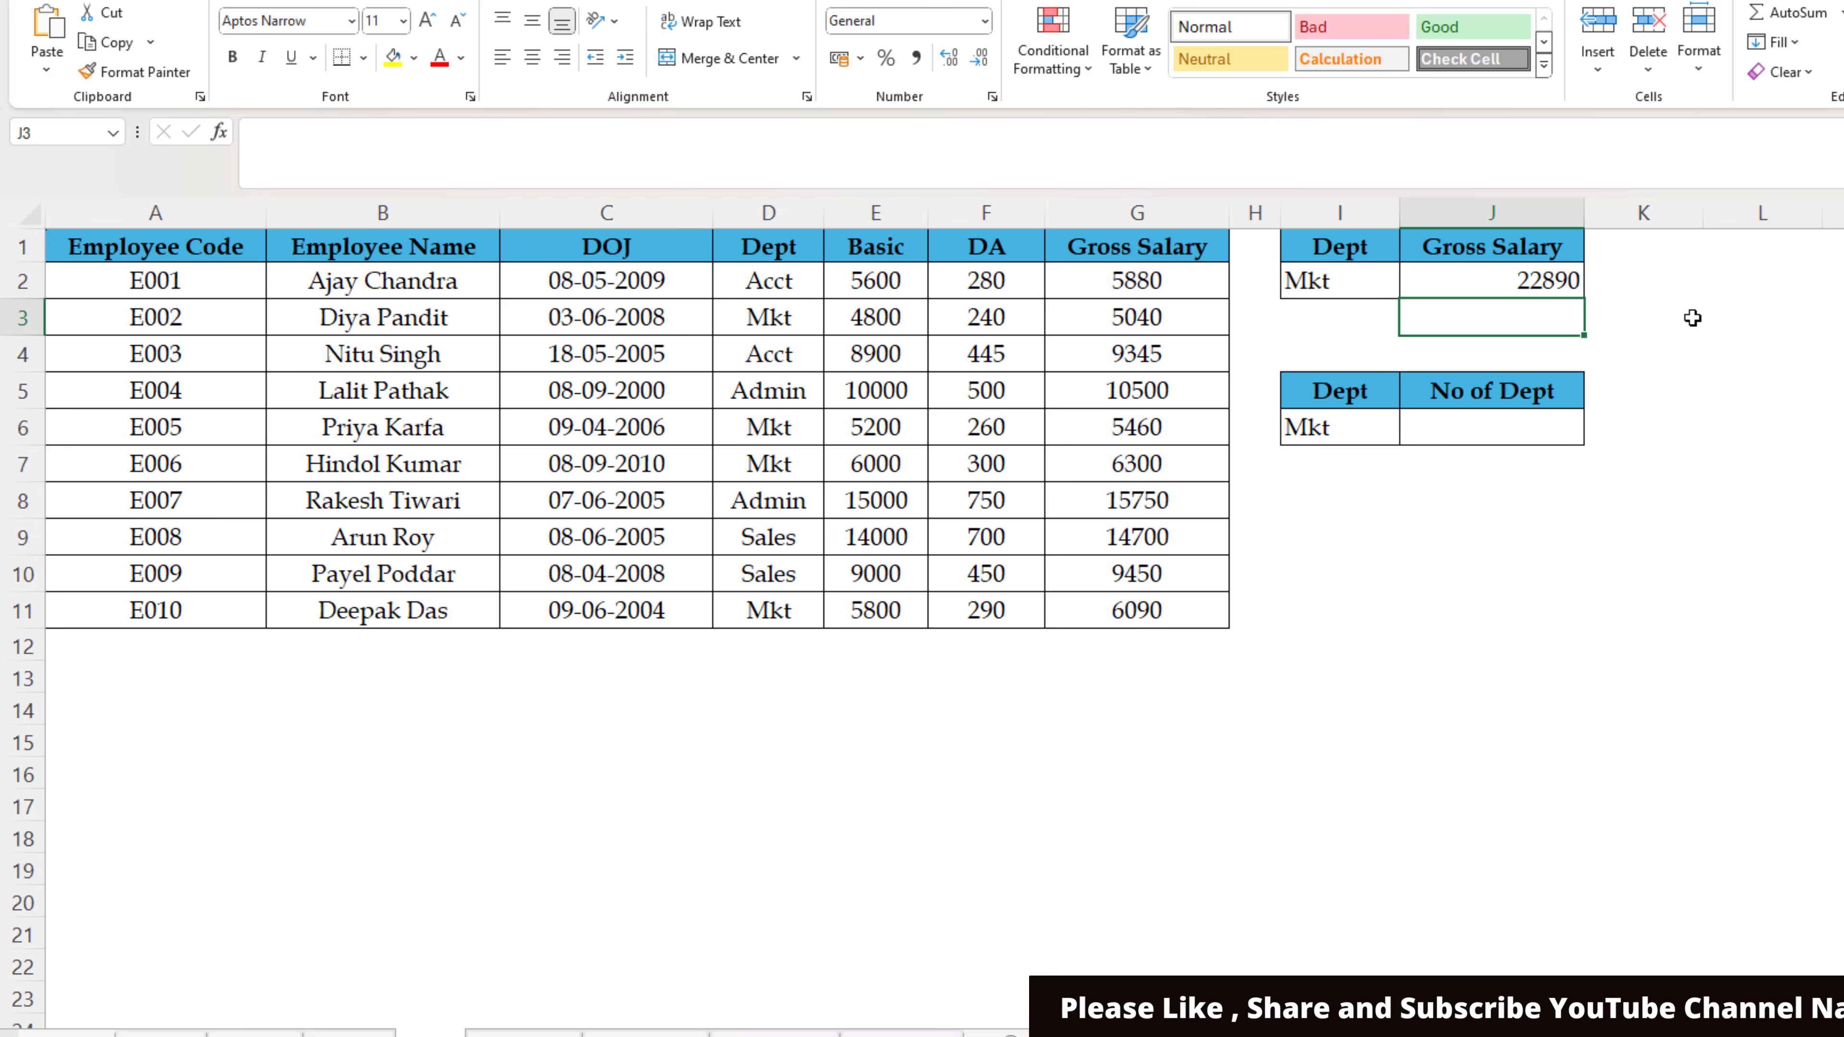
# Step: Start a COUNTIF formula in the No of Dept cell J6, using the Dept column D2:D11 as the range
pyautogui.press('Down')
pyautogui.press('Down')
pyautogui.press('Down')
pyautogui.write('=')
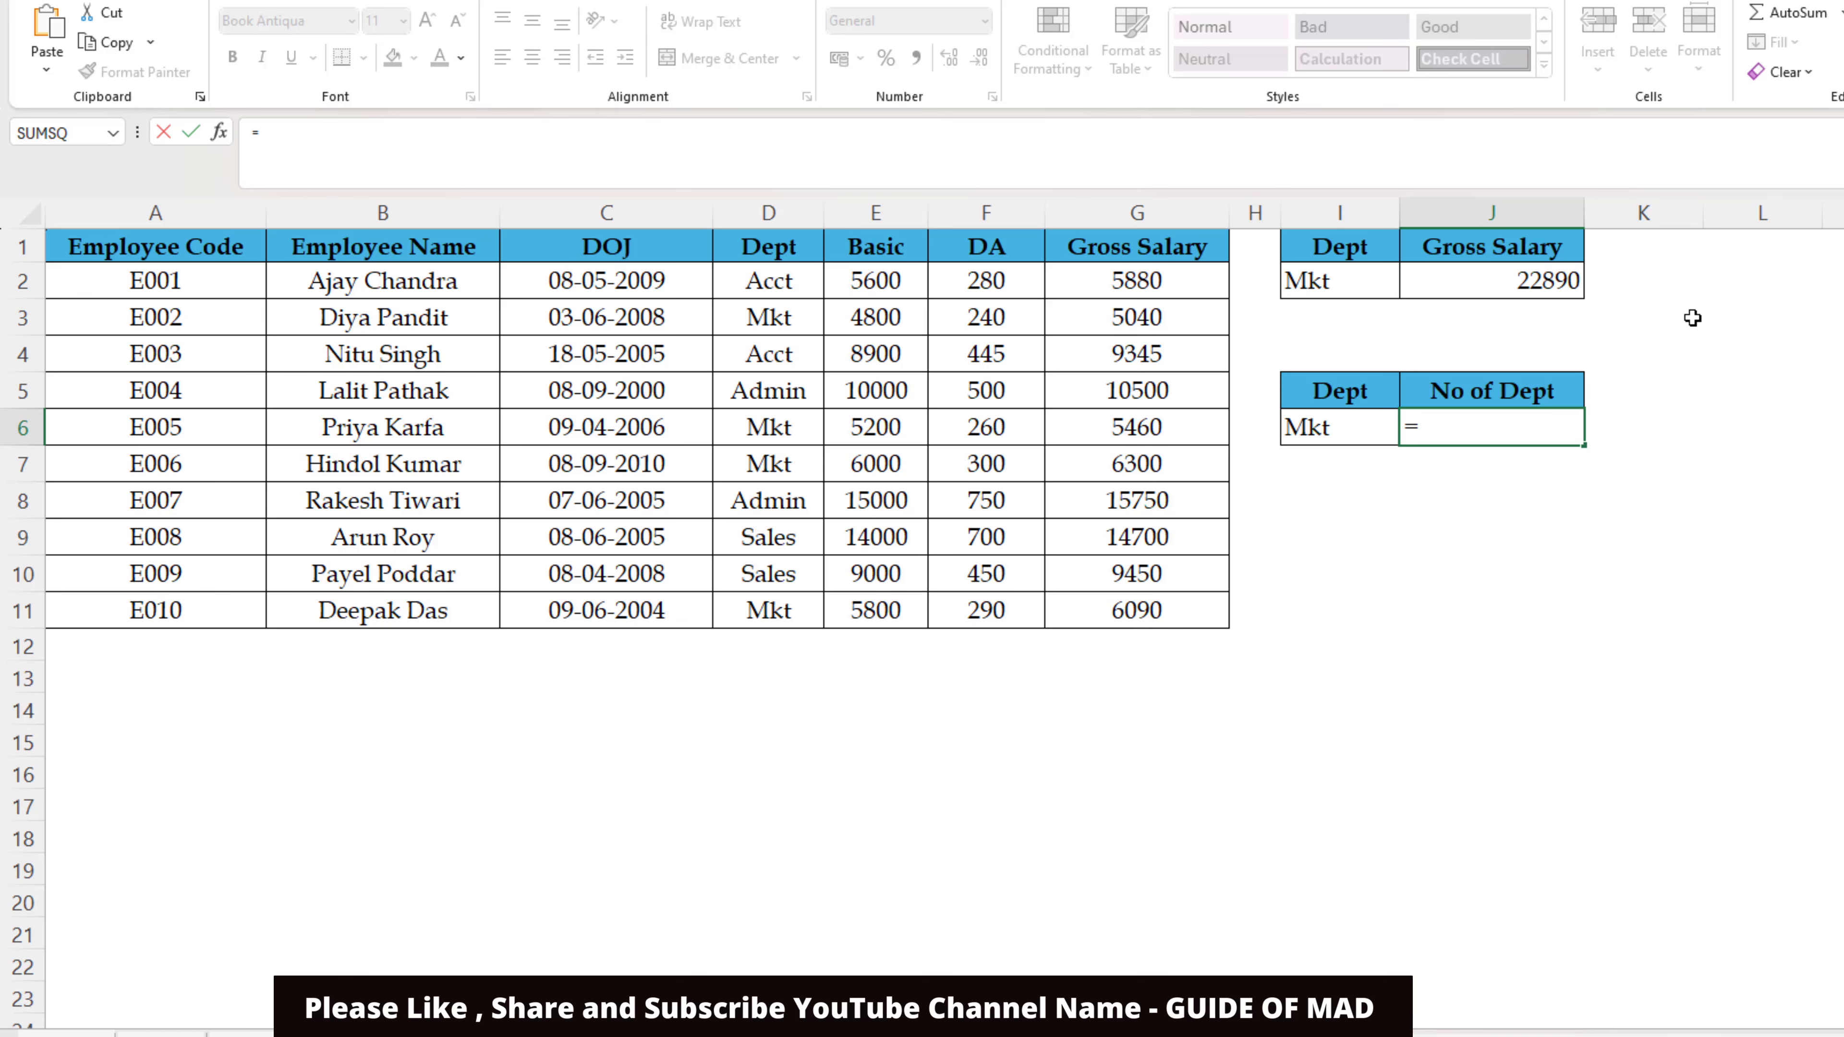
pyautogui.write('count')
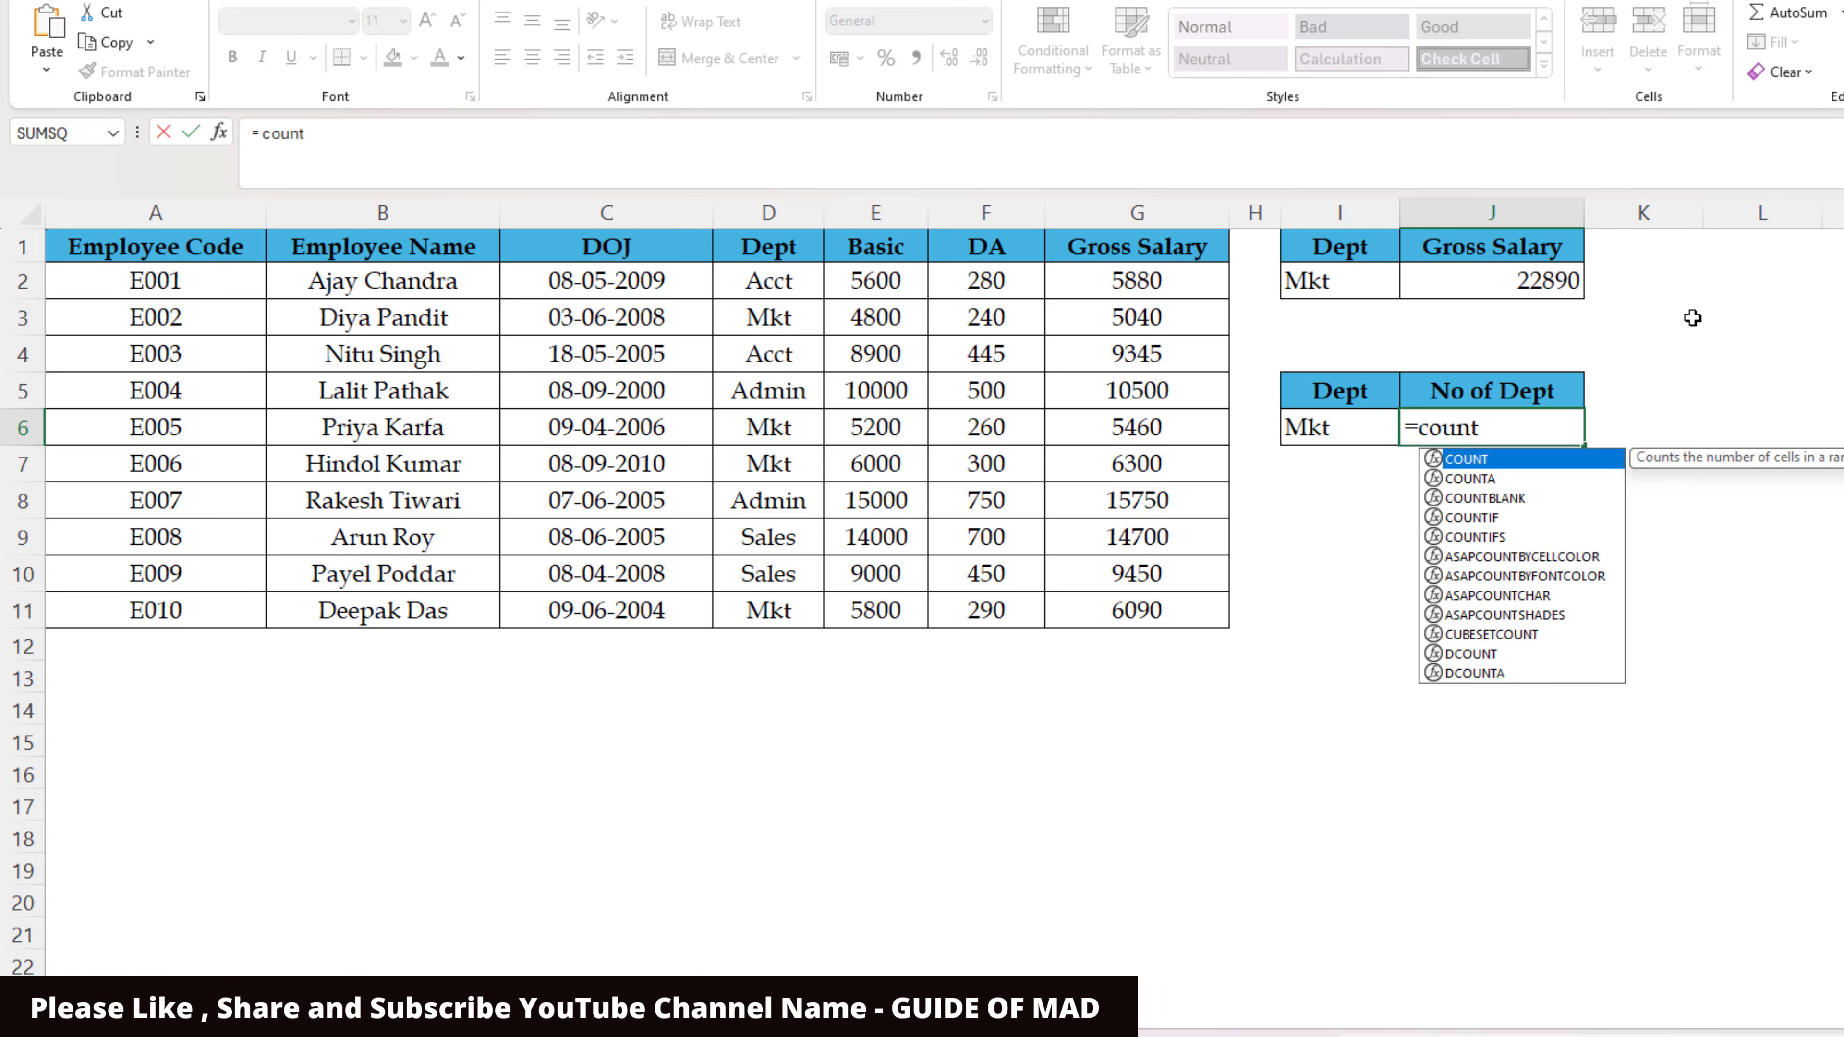
pyautogui.write('if')
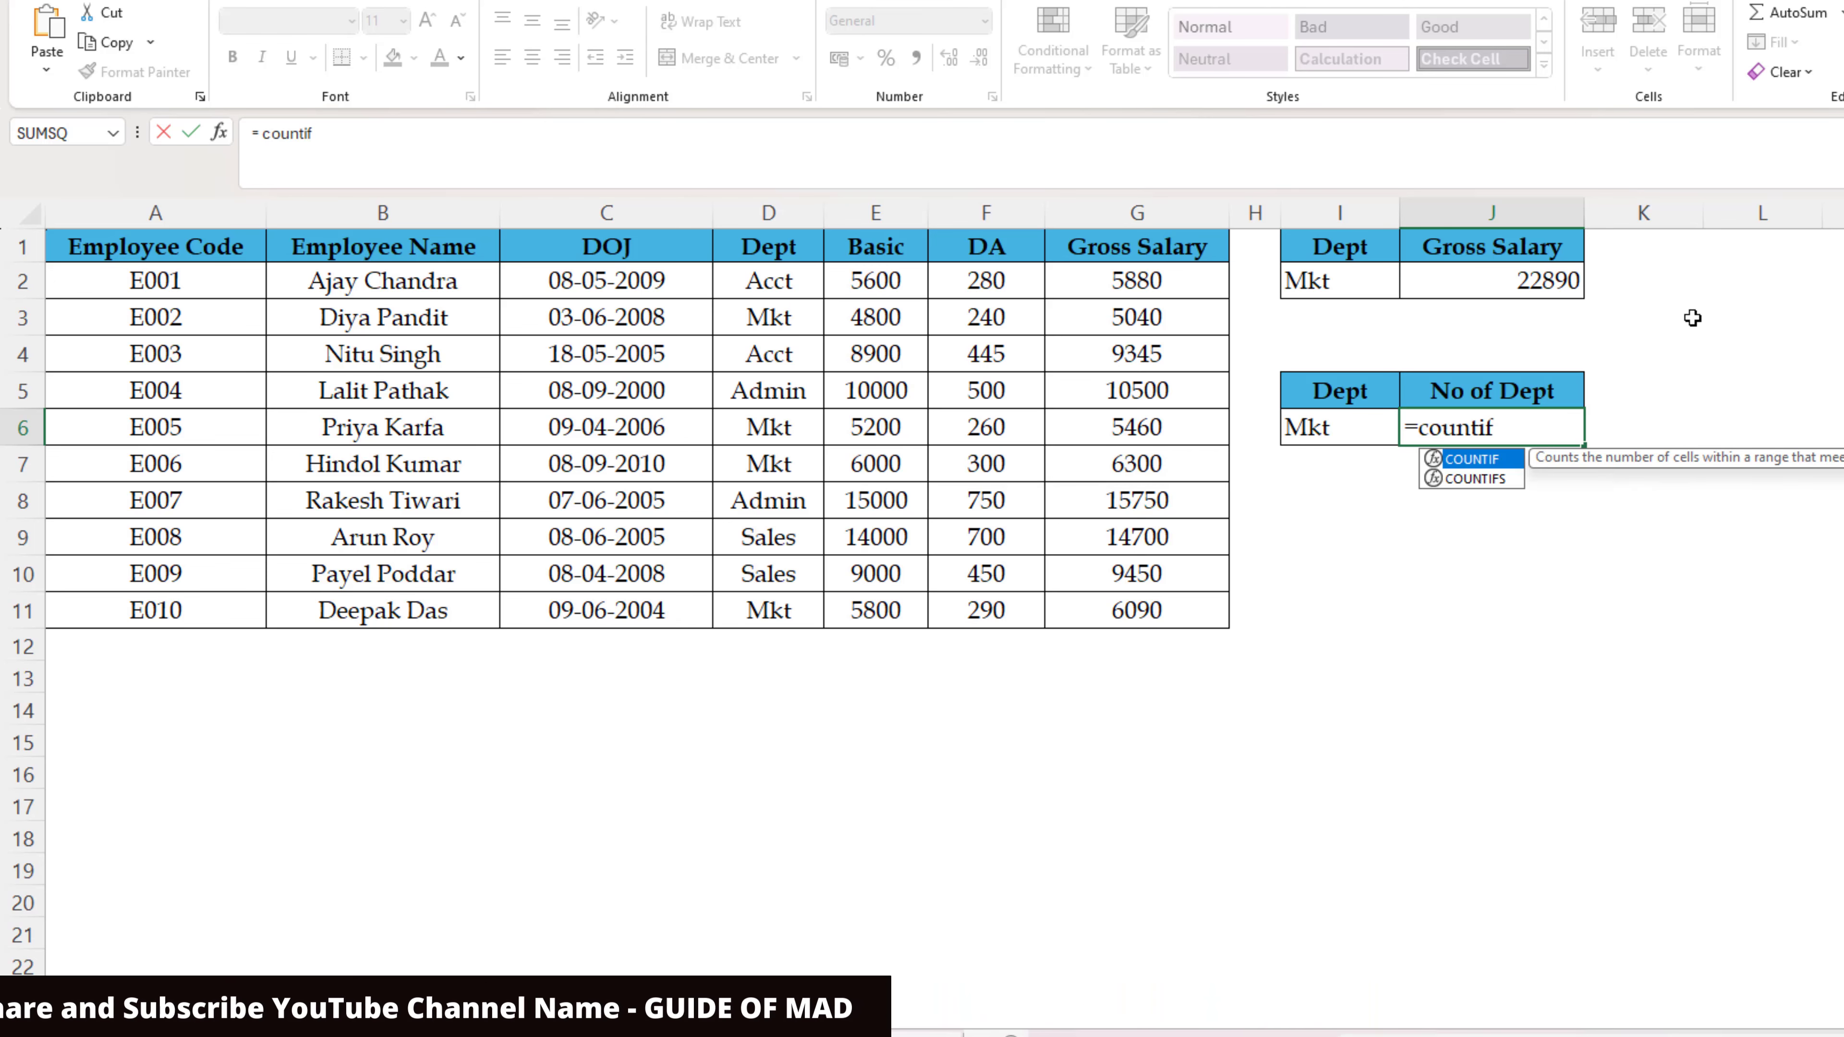
pyautogui.press('Tab')
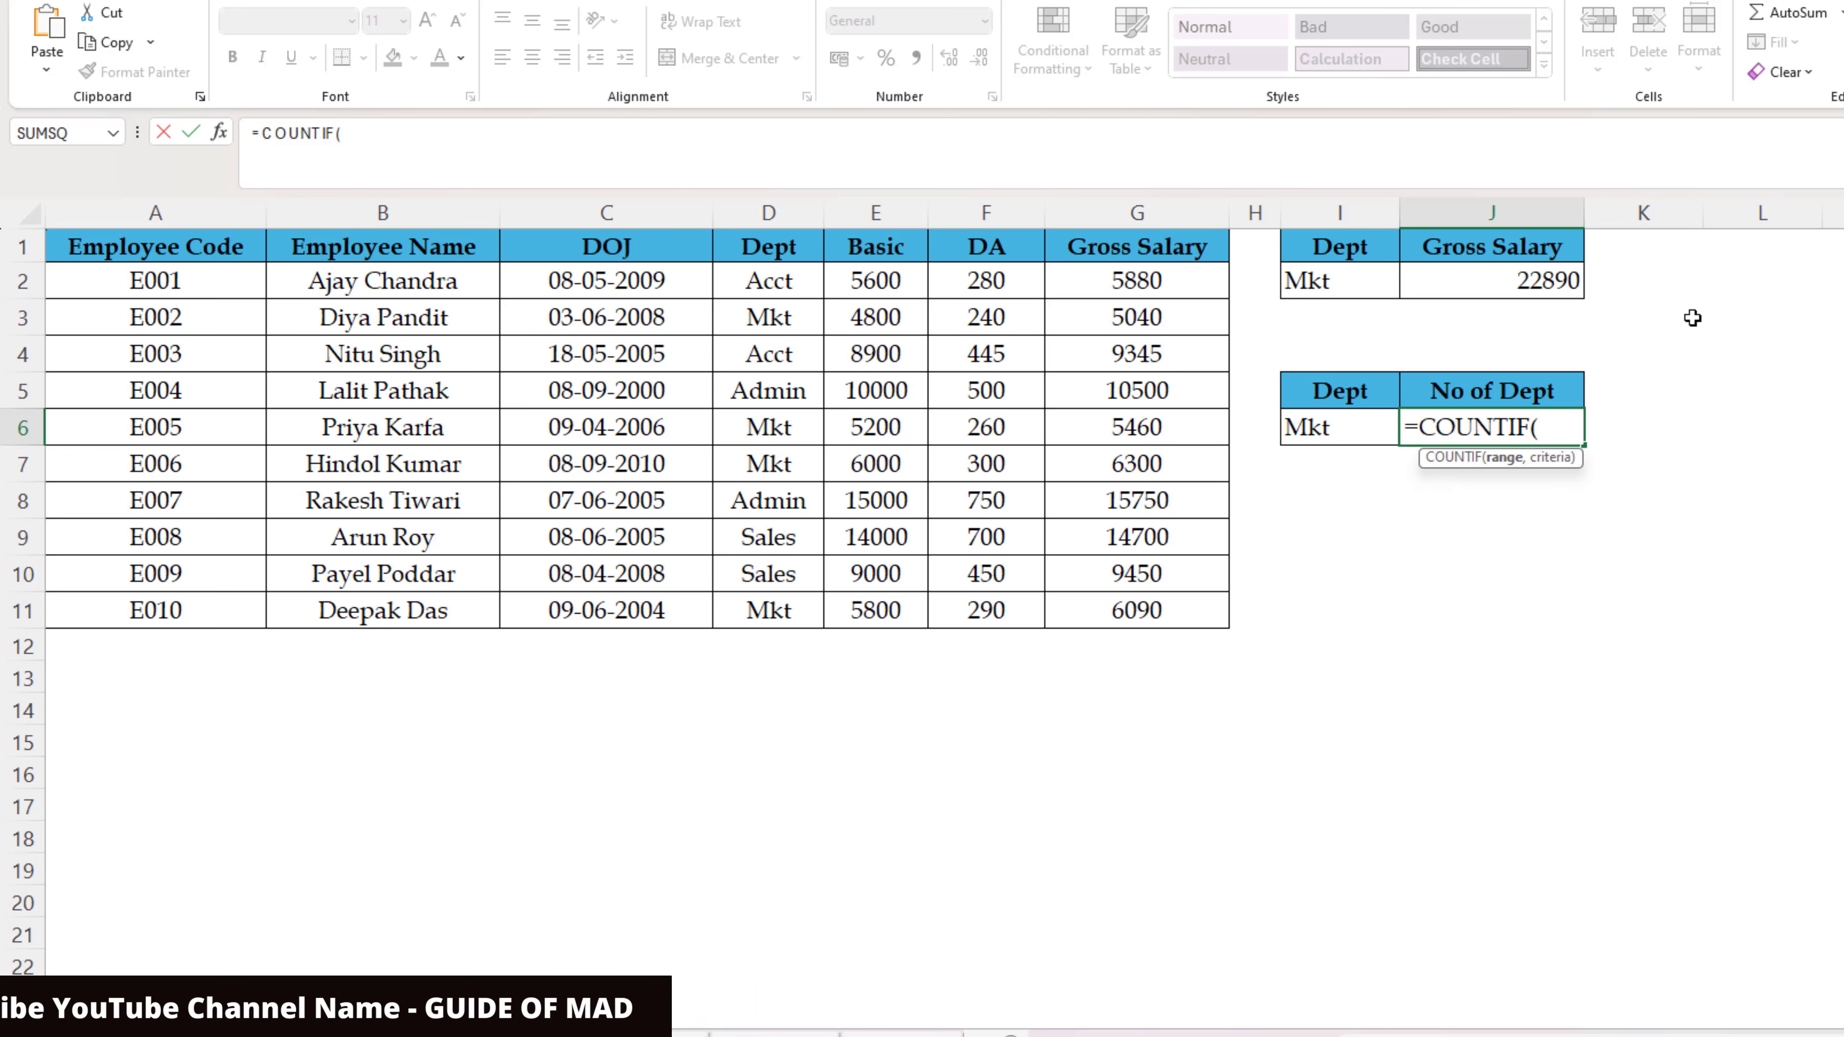
pyautogui.press('Left')
pyautogui.press('Left')
pyautogui.press('Left')
pyautogui.press('Left')
pyautogui.press('Left')
pyautogui.press('Left')
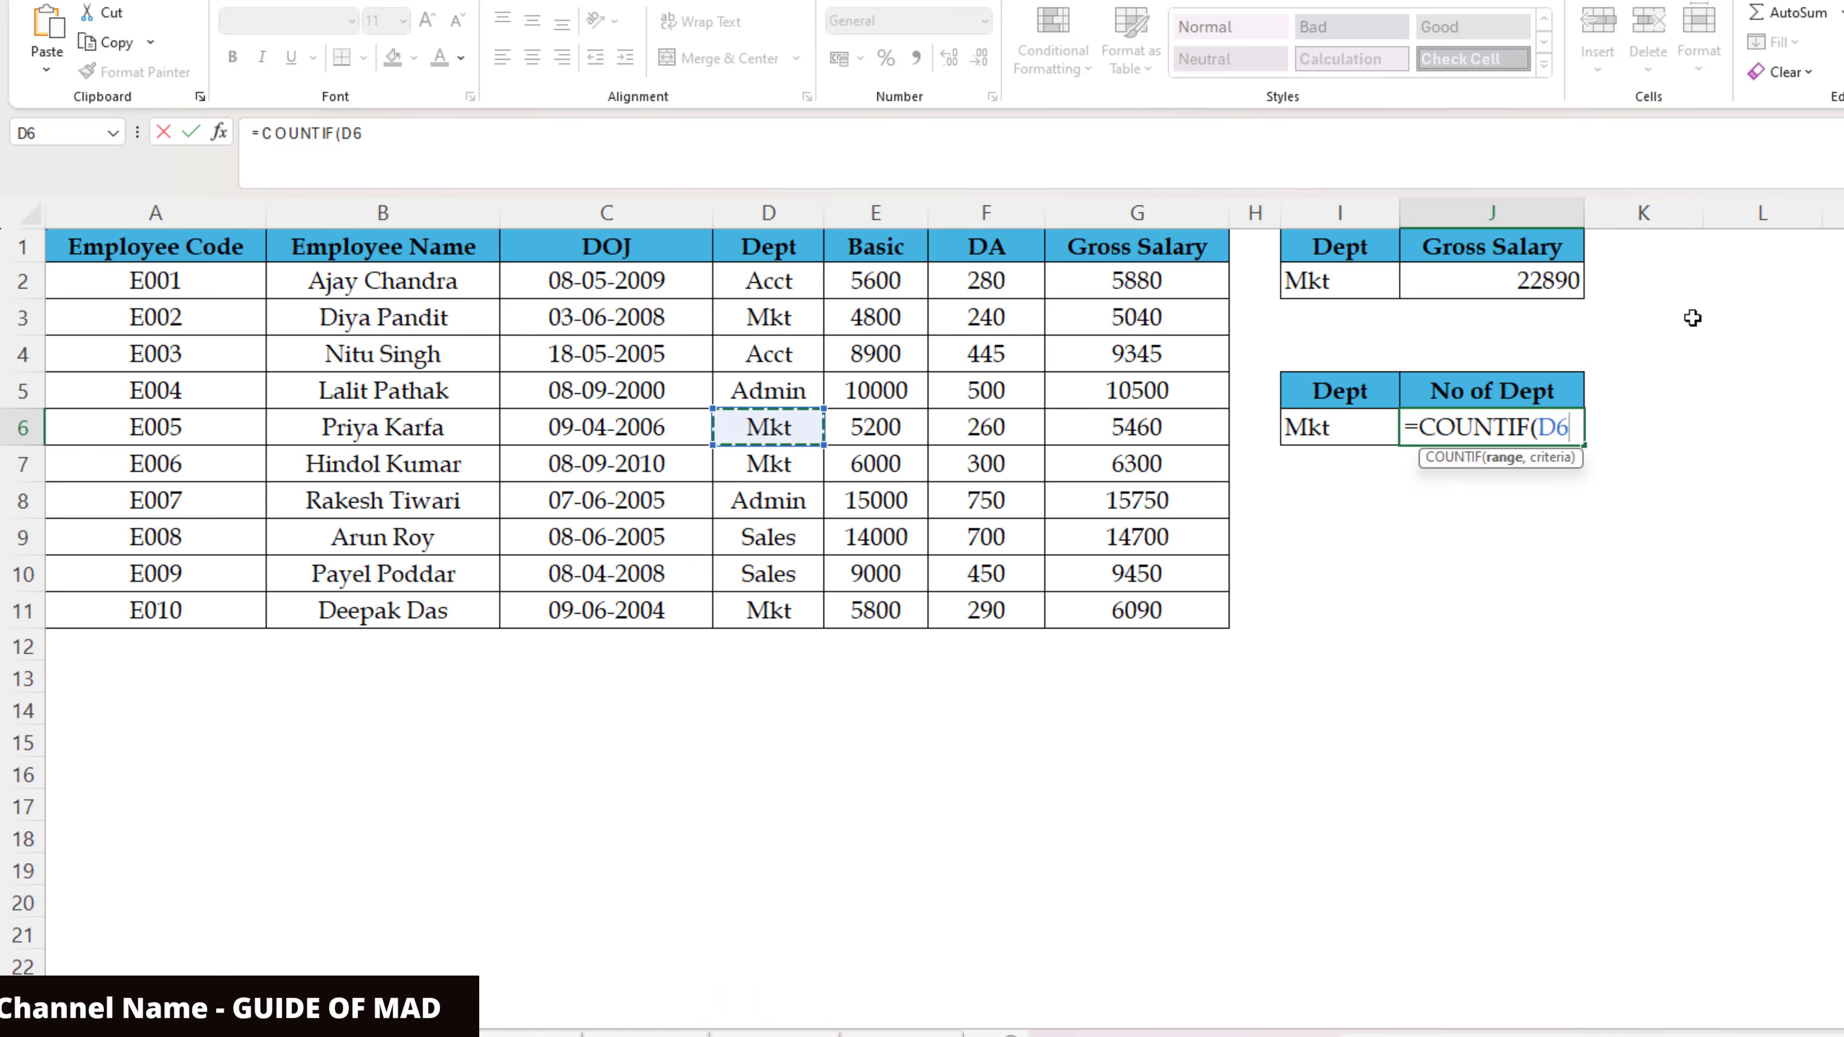
pyautogui.press('Up')
pyautogui.press('Up')
pyautogui.press('Up')
pyautogui.press('Up')
pyautogui.hotkey('ctrl', 'shift', 'Down')
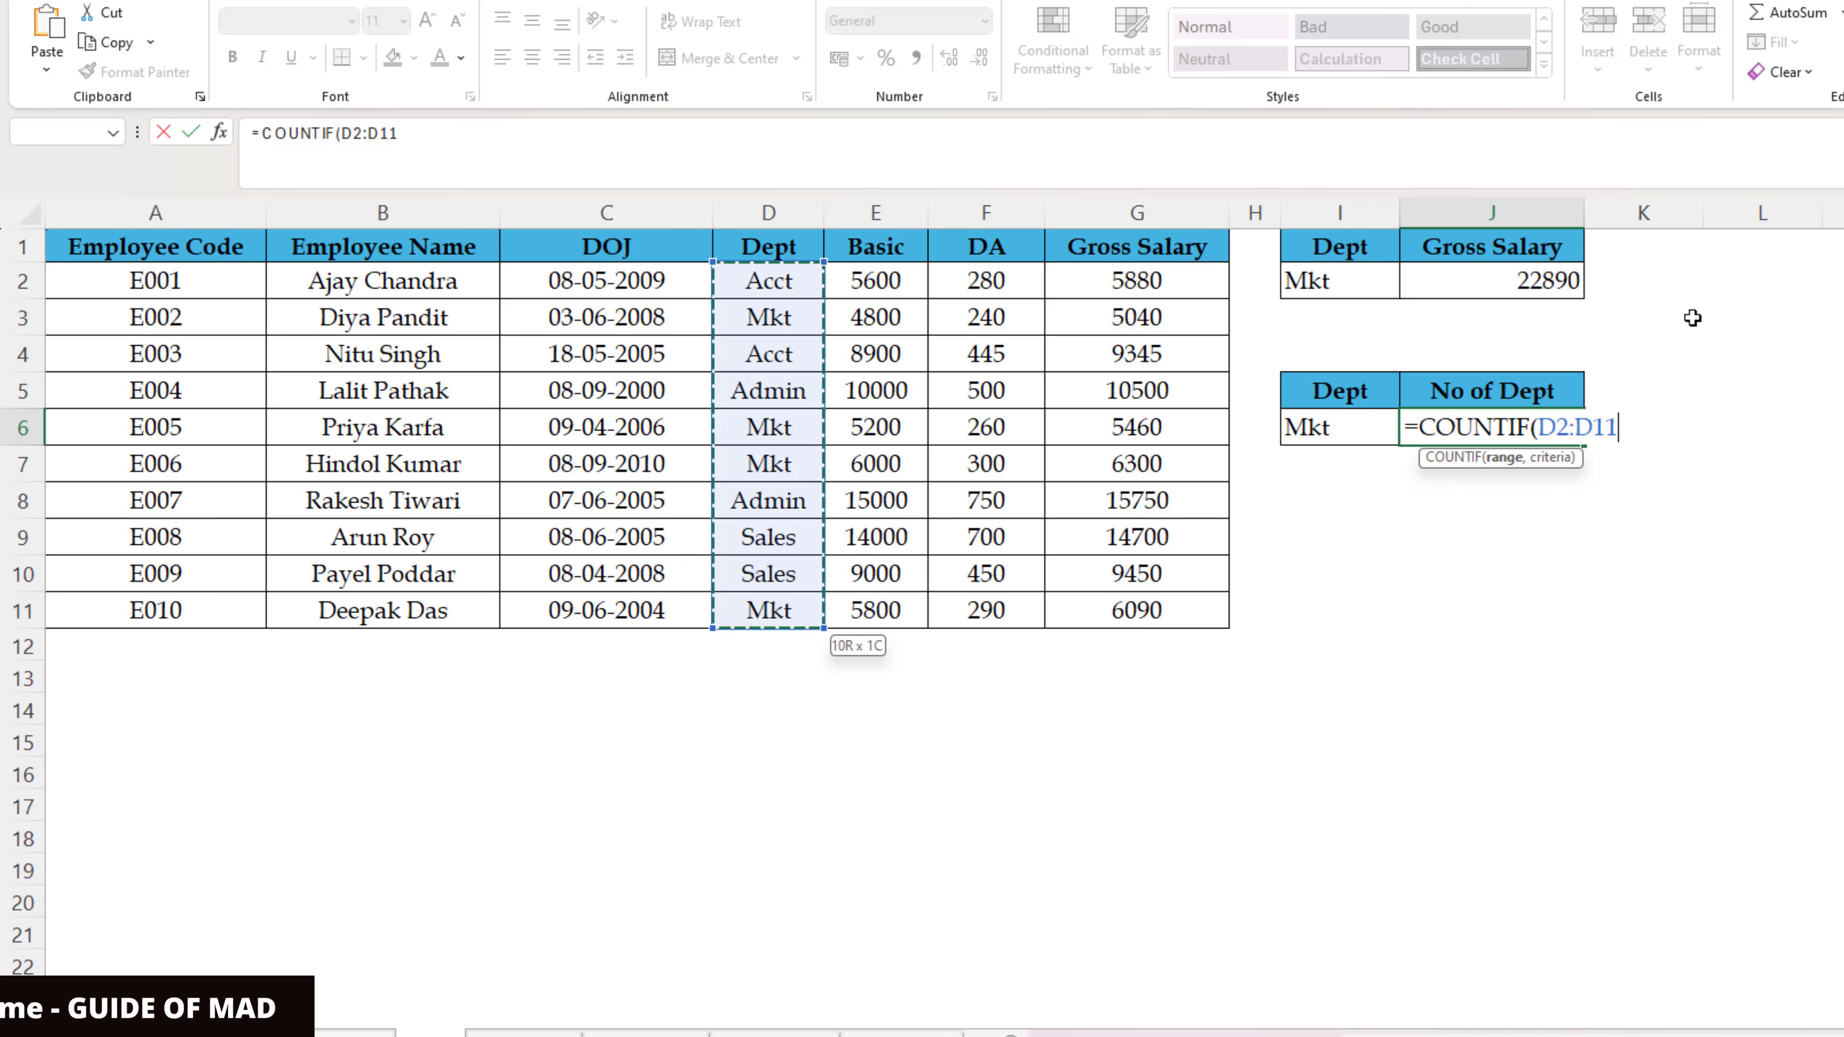
# Step: Complete the COUNTIF formula with the Mkt cell I6 as its criteria
pyautogui.write(',')
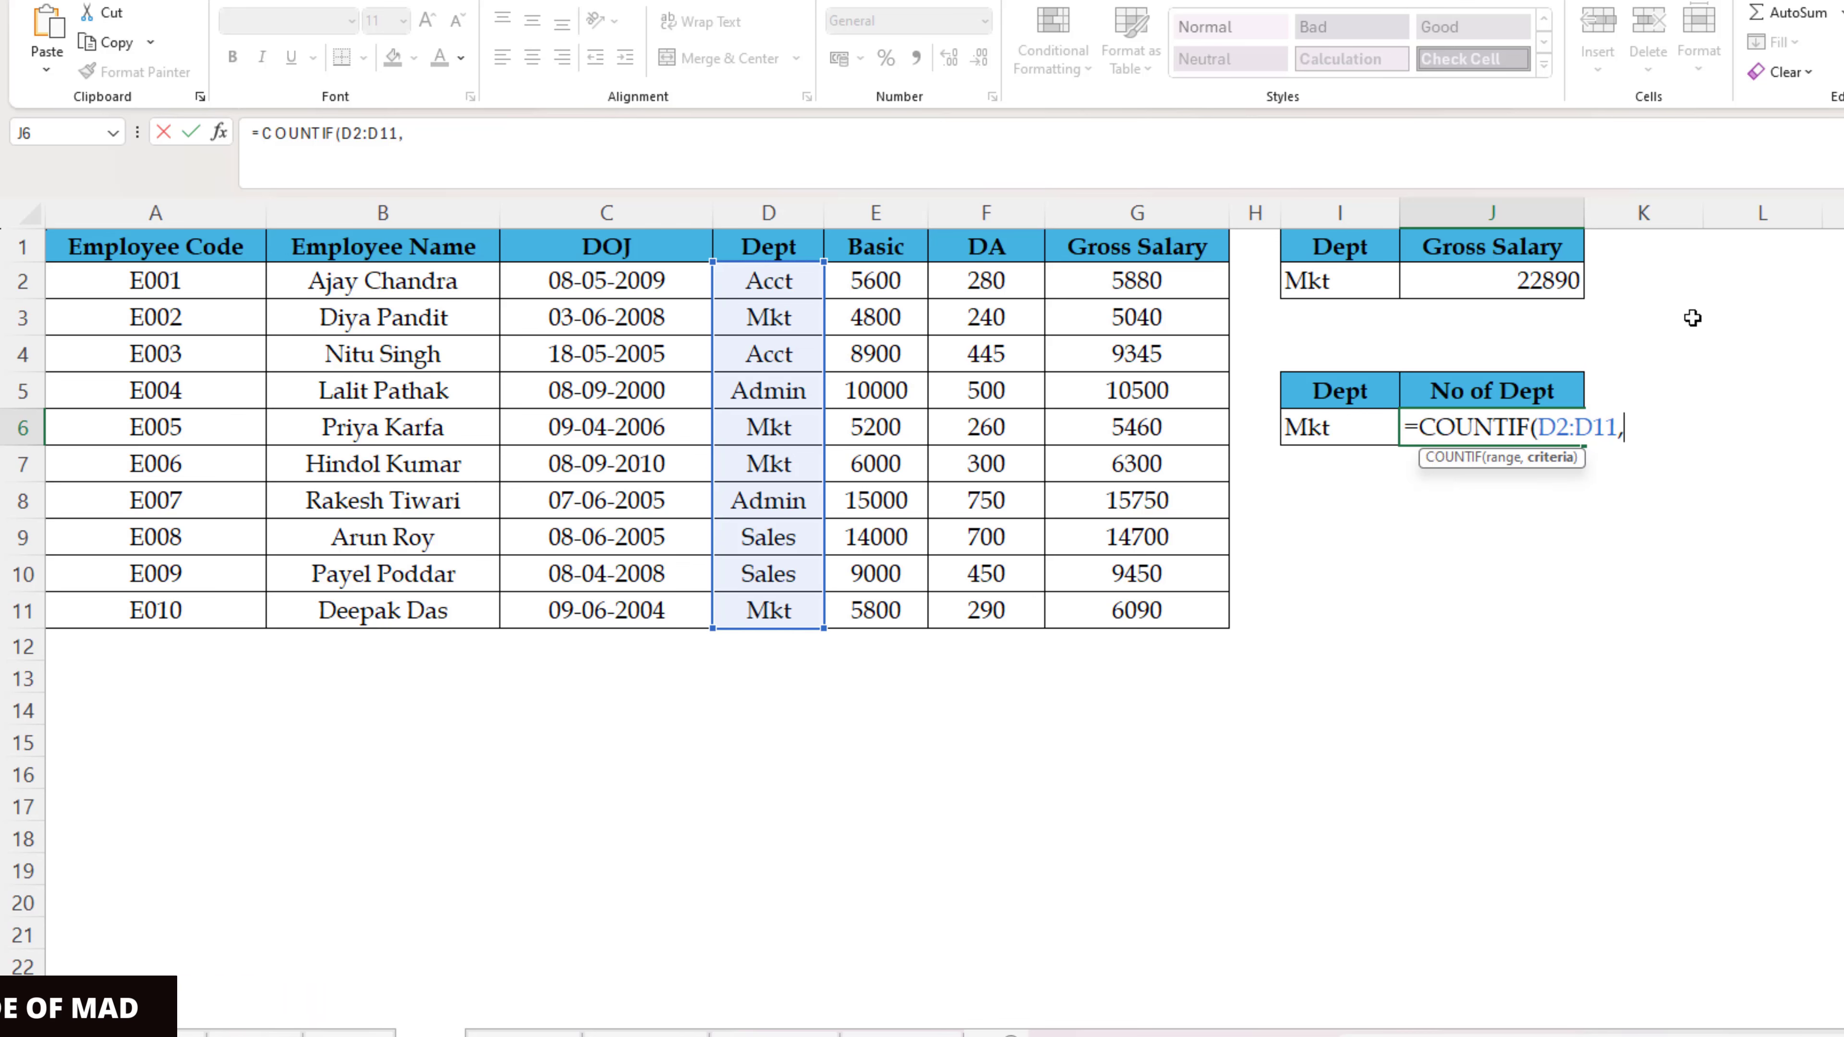
pyautogui.press('Left')
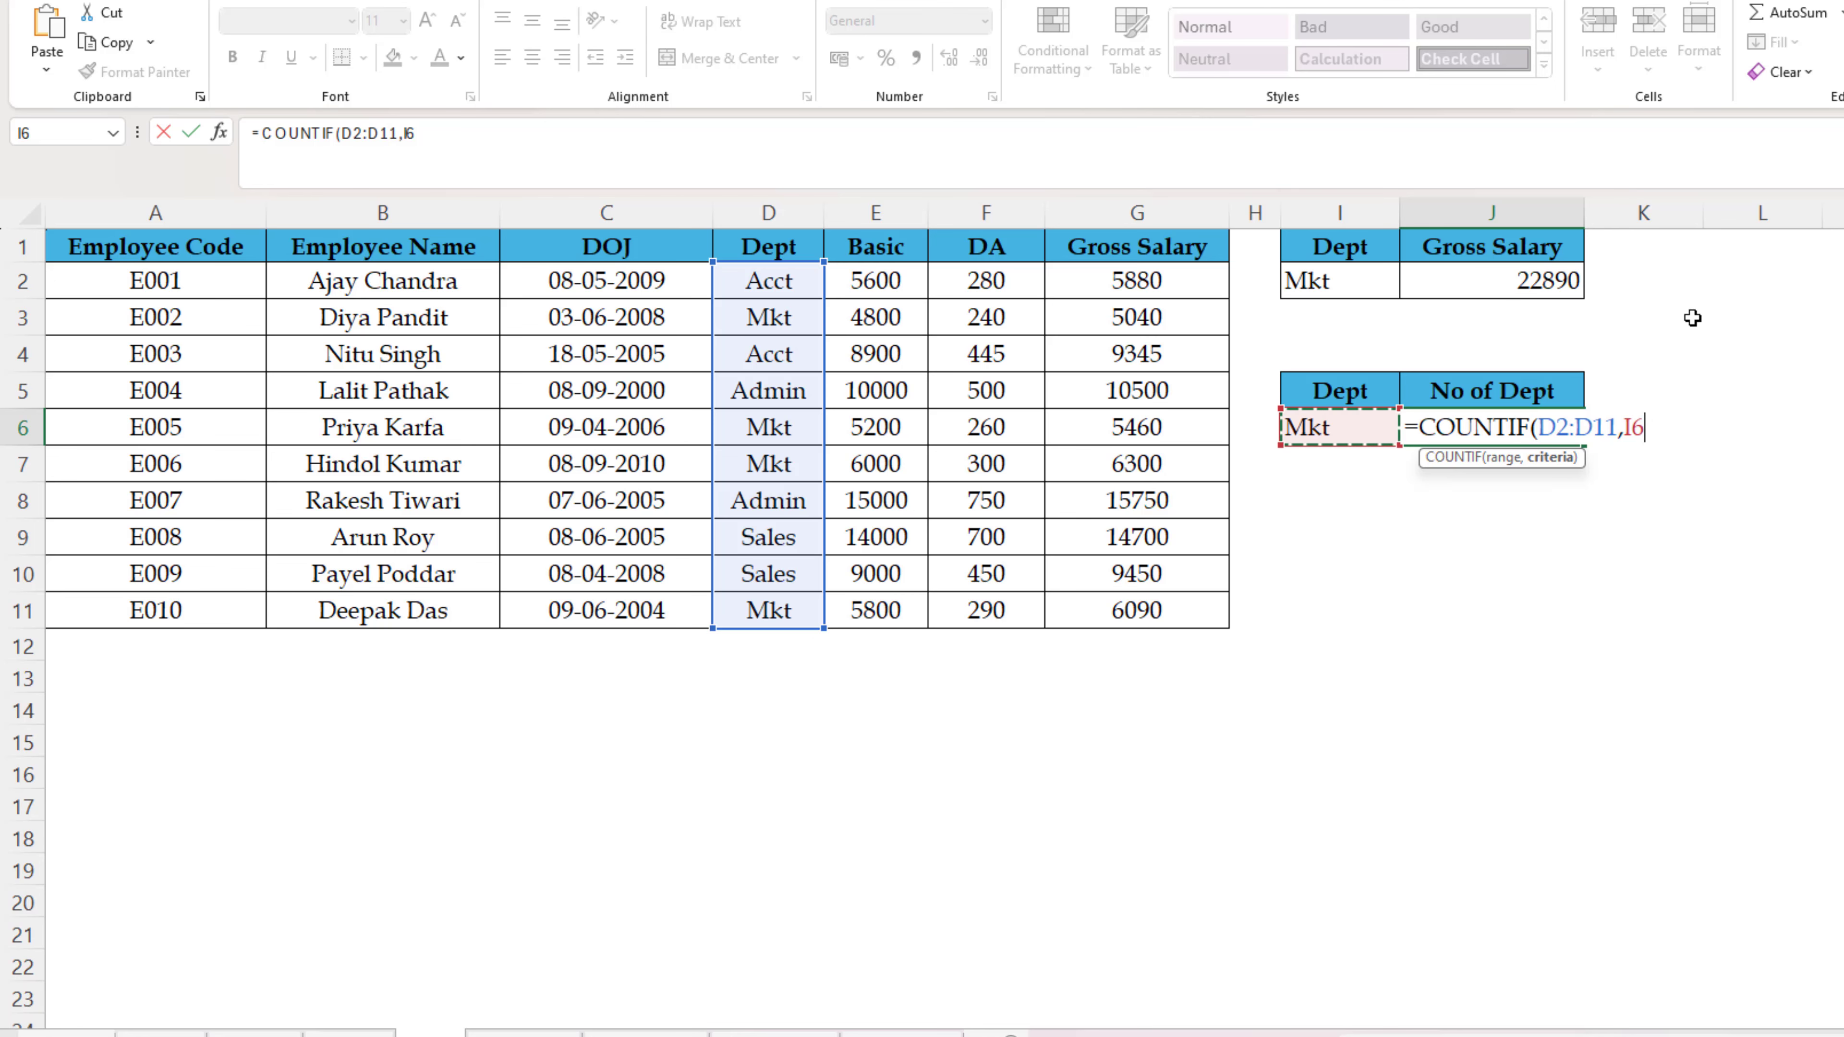
pyautogui.press('Return')
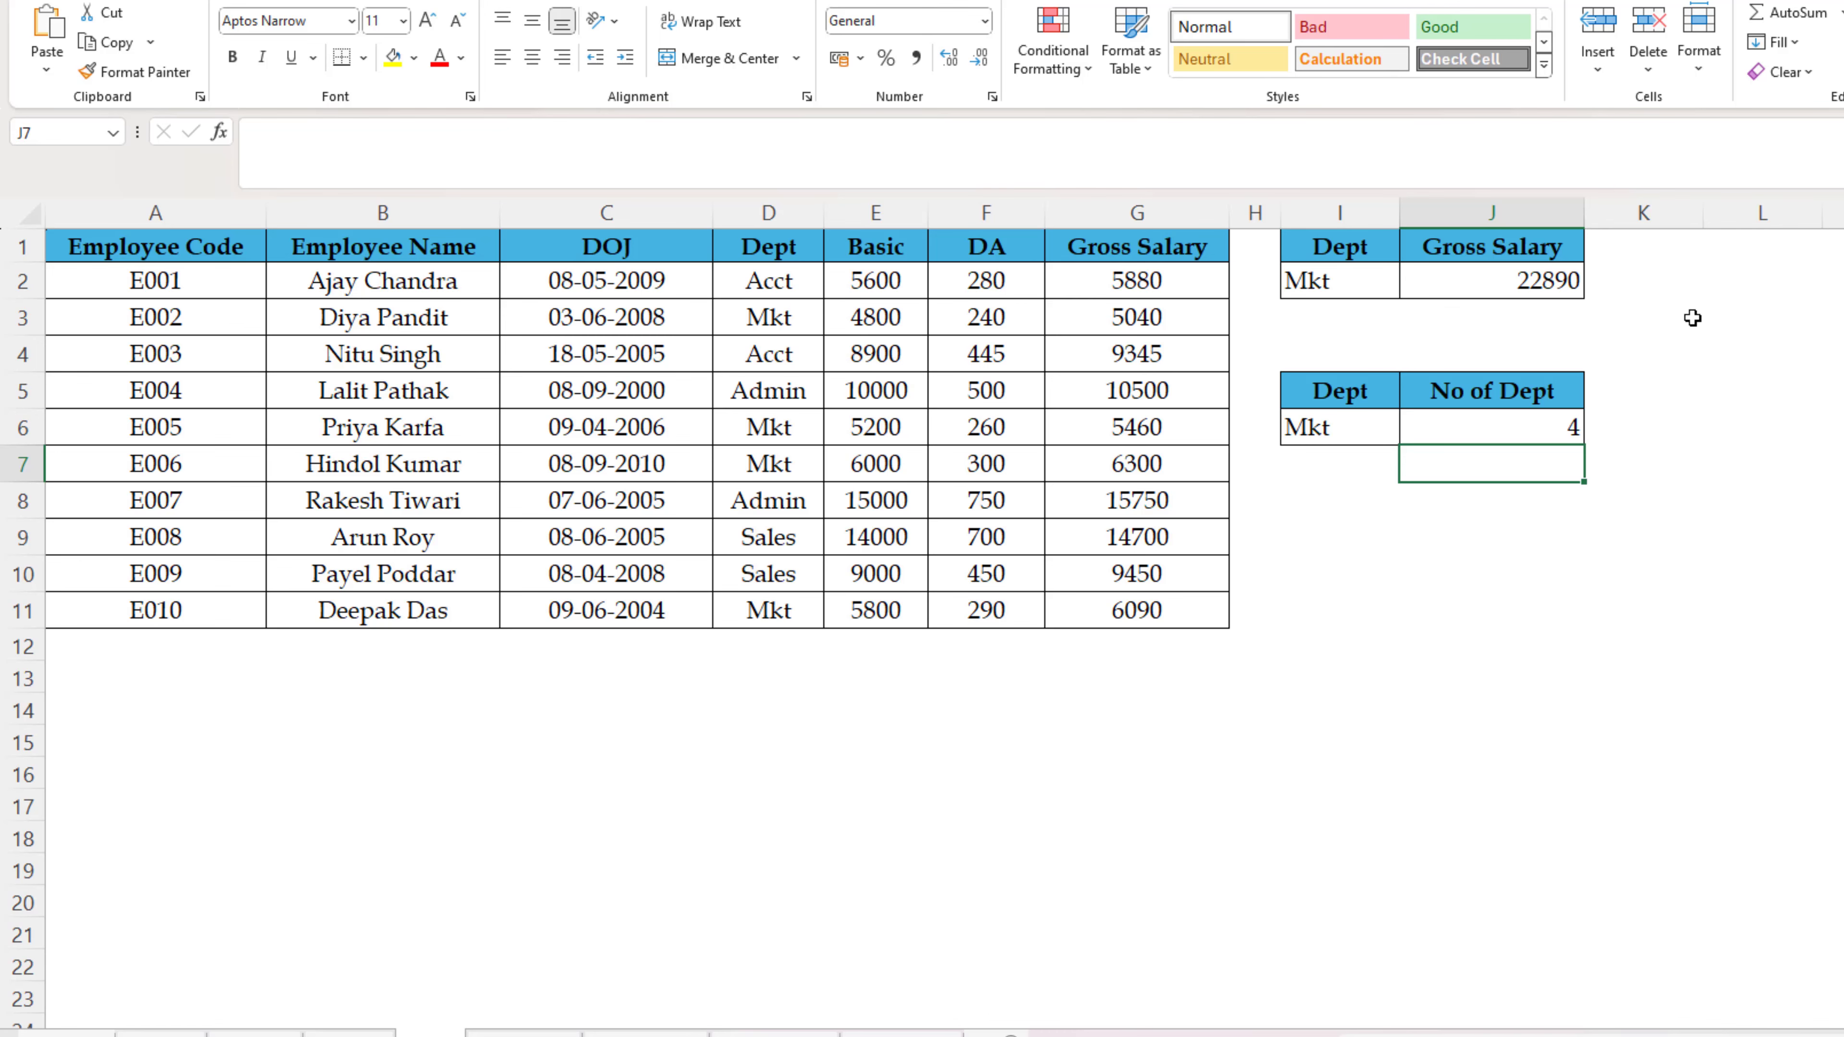
# Step: On the next worksheet, enter a COUNTA formula under Count Product in J2 over the Product range D2:D17860
pyautogui.hotkey('ctrl', 'pagedown')
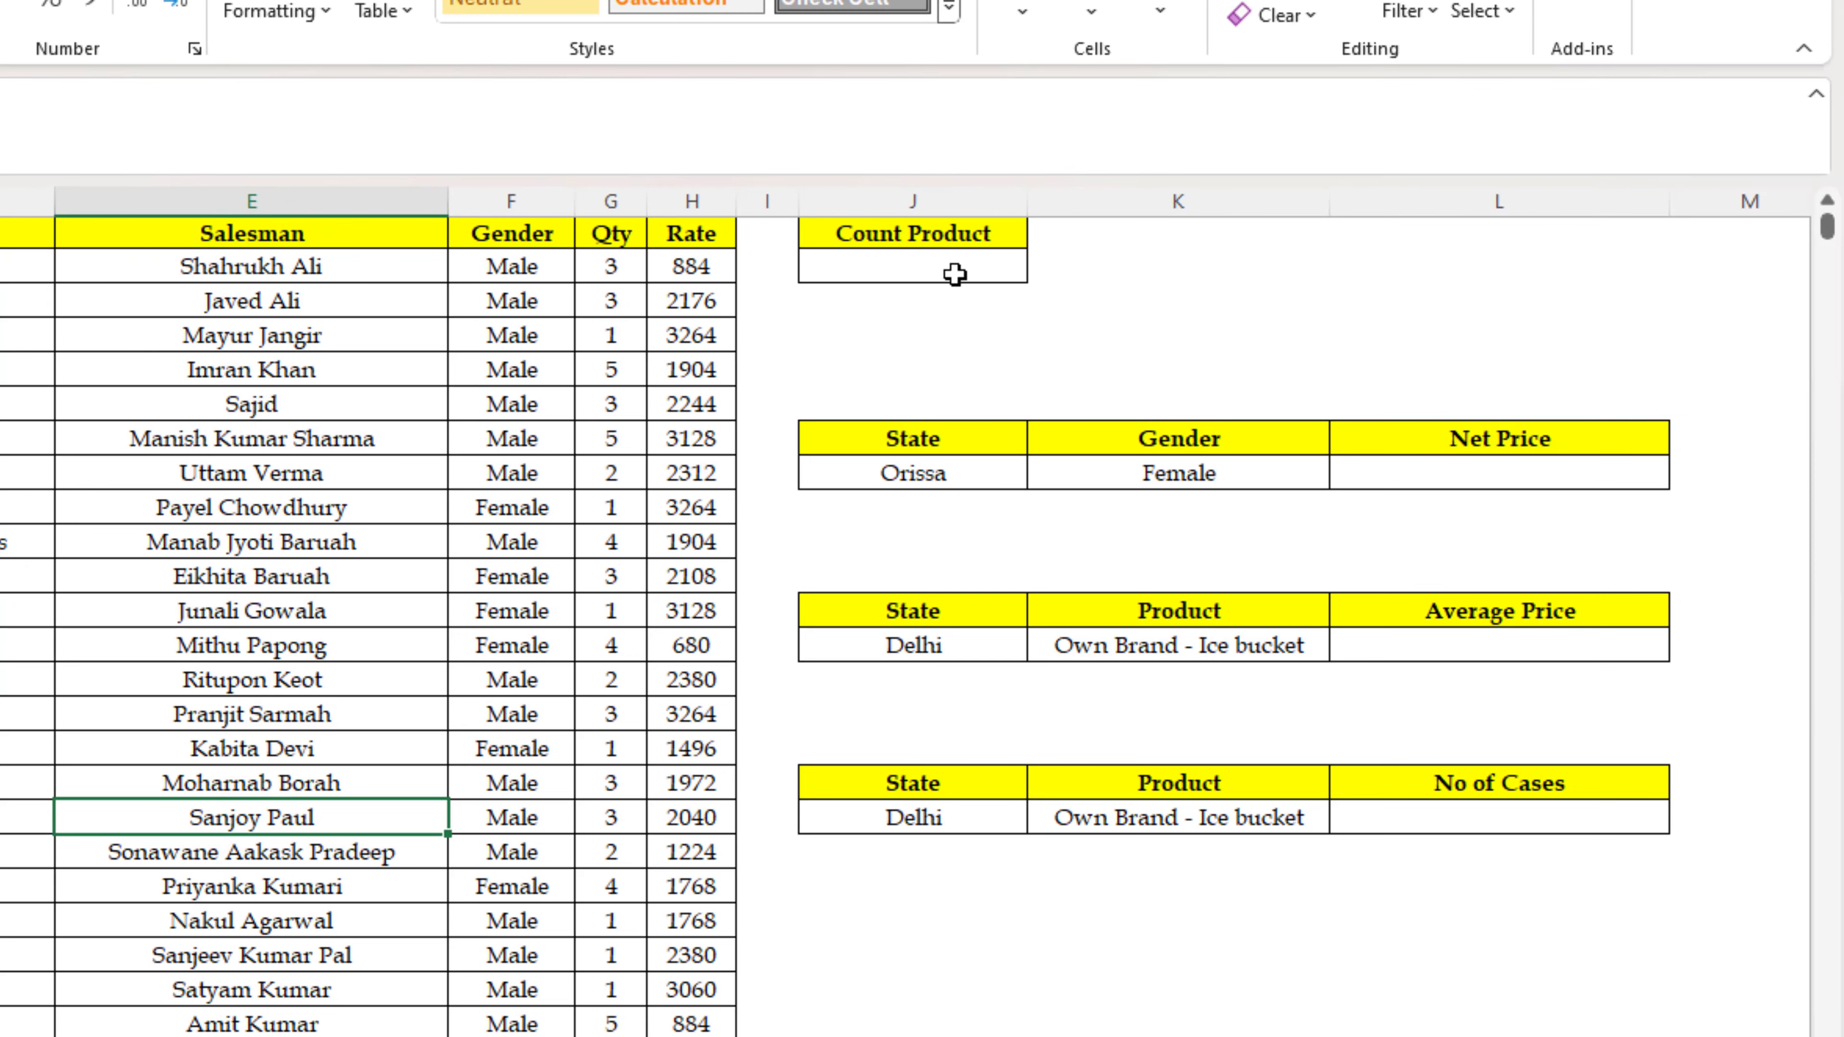
pyautogui.click(1546, 261)
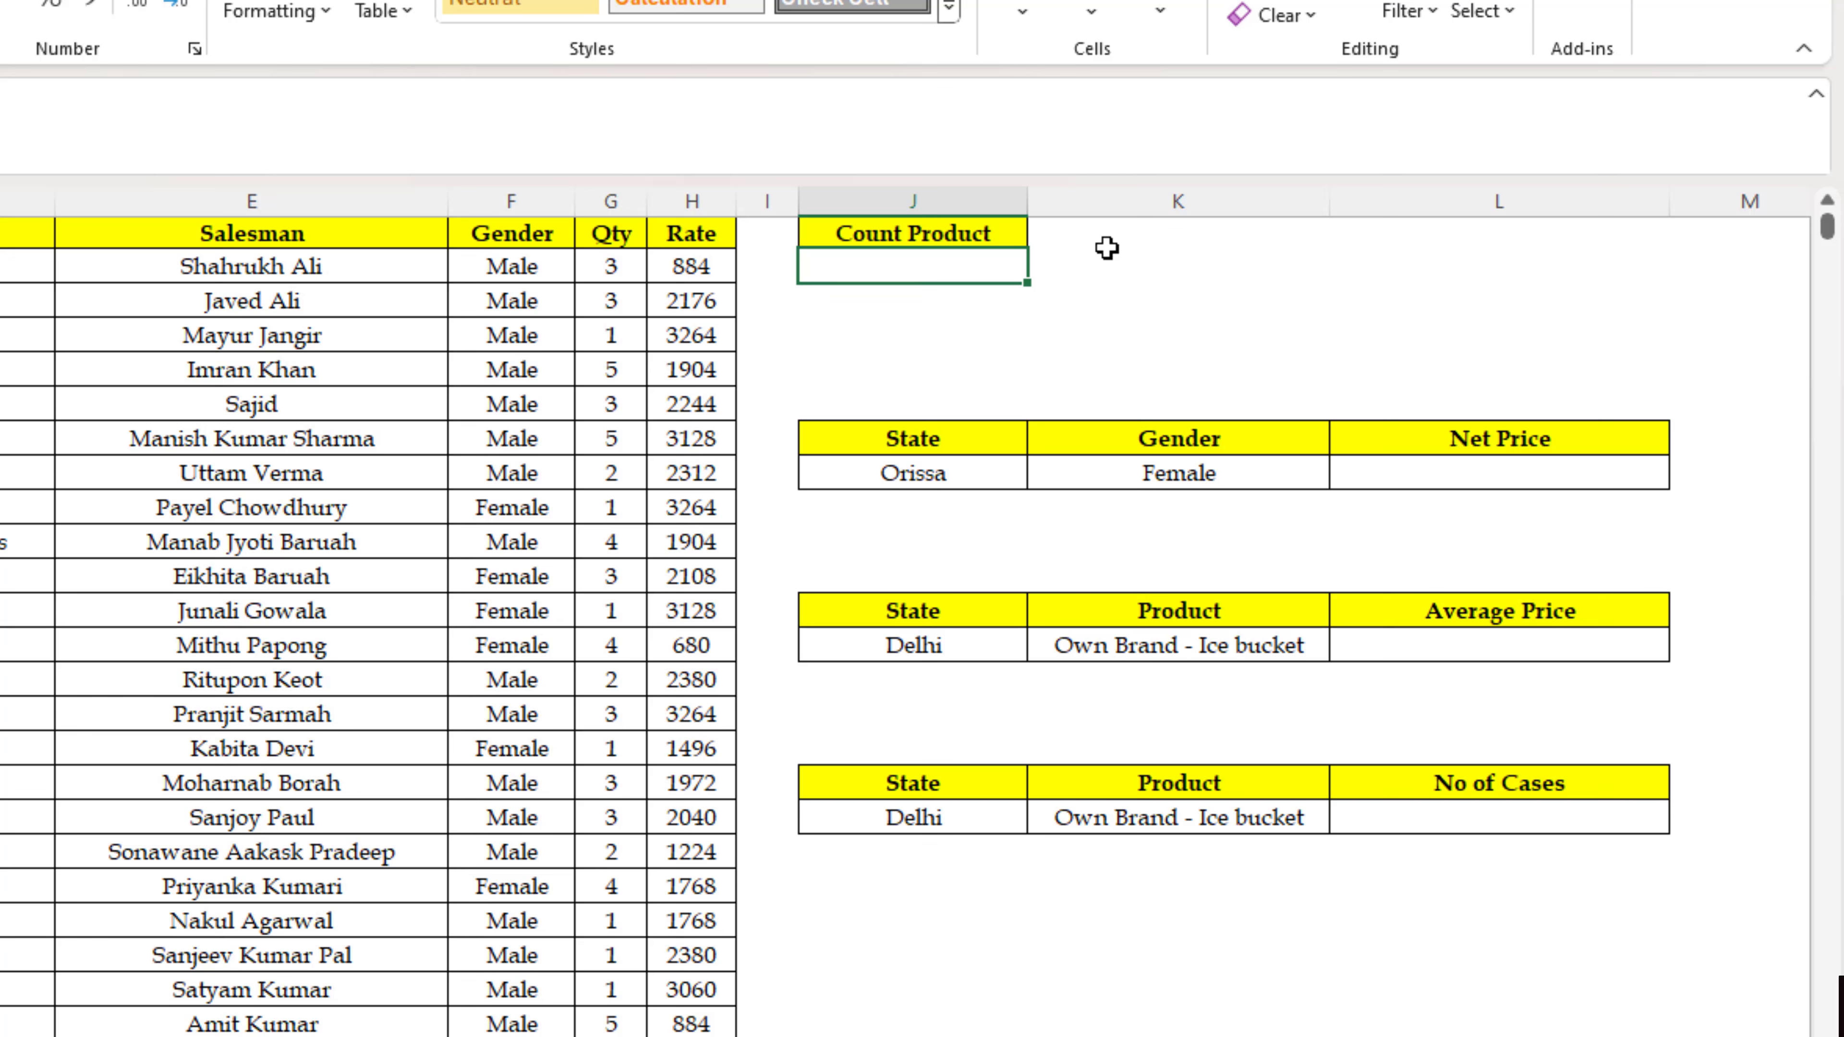
pyautogui.write('=')
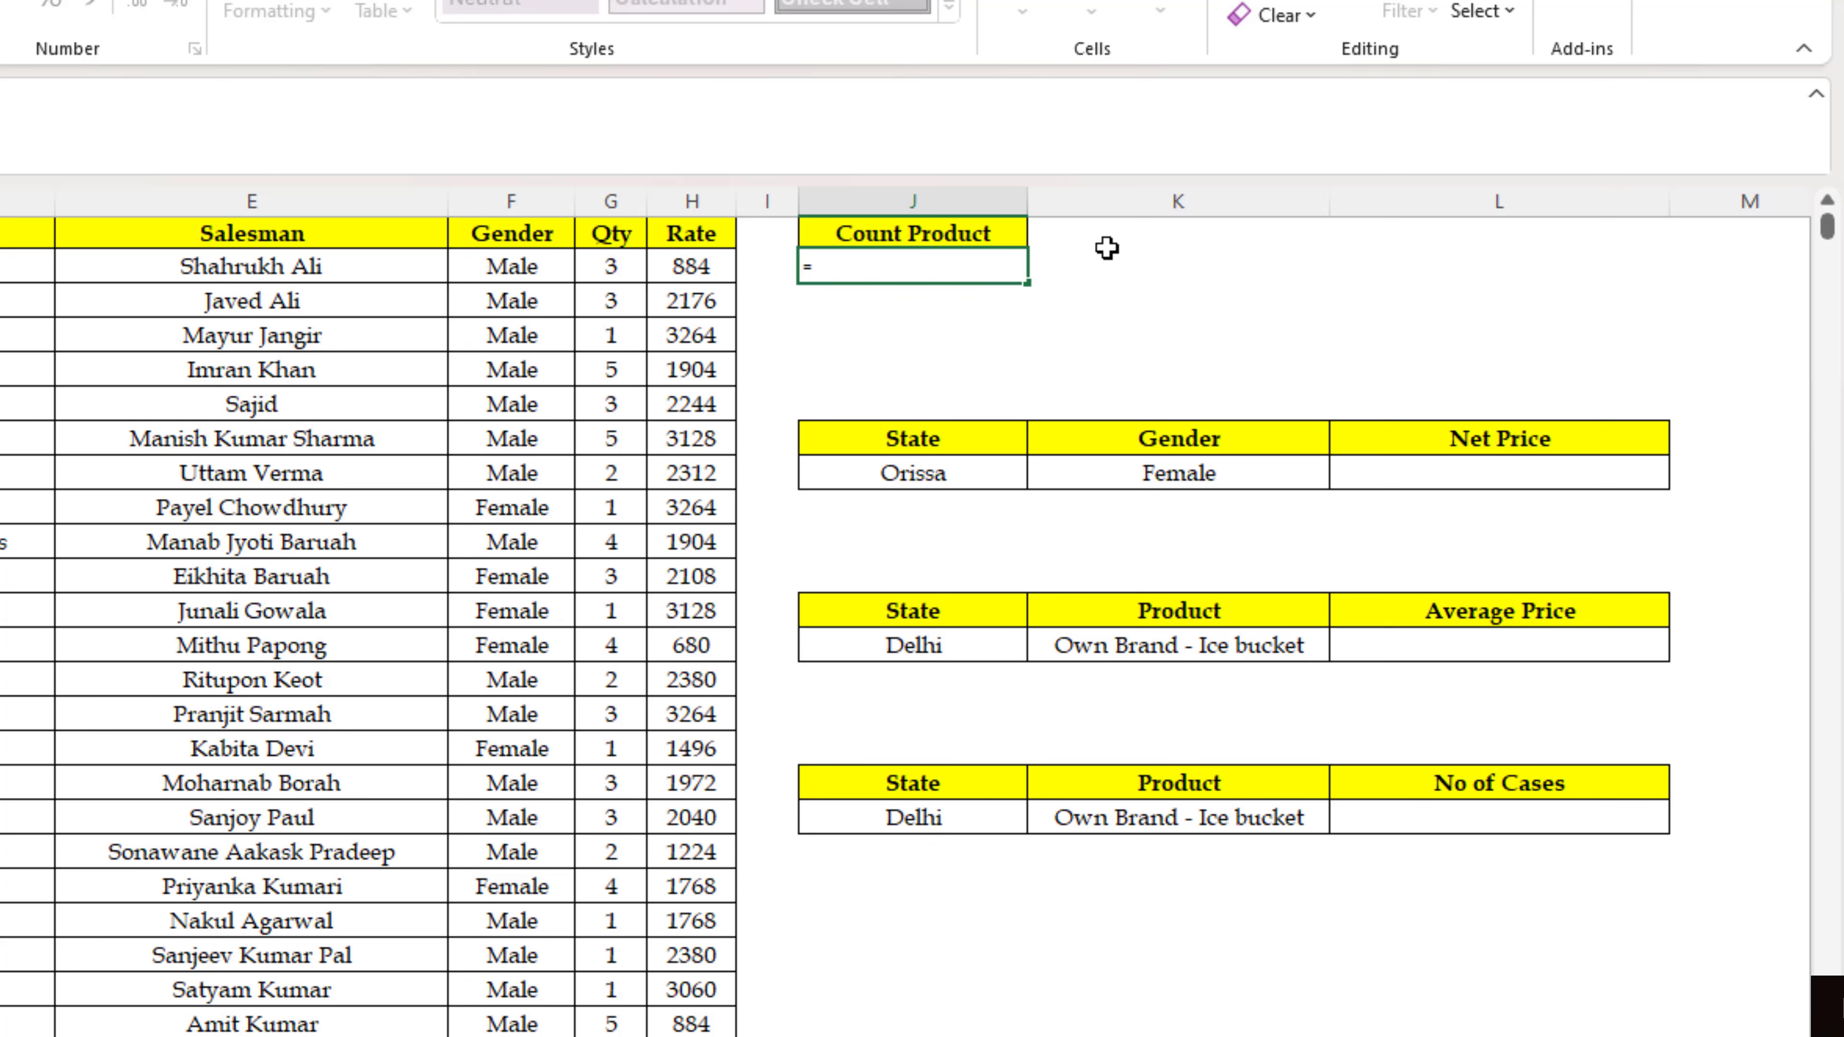
pyautogui.write('counta')
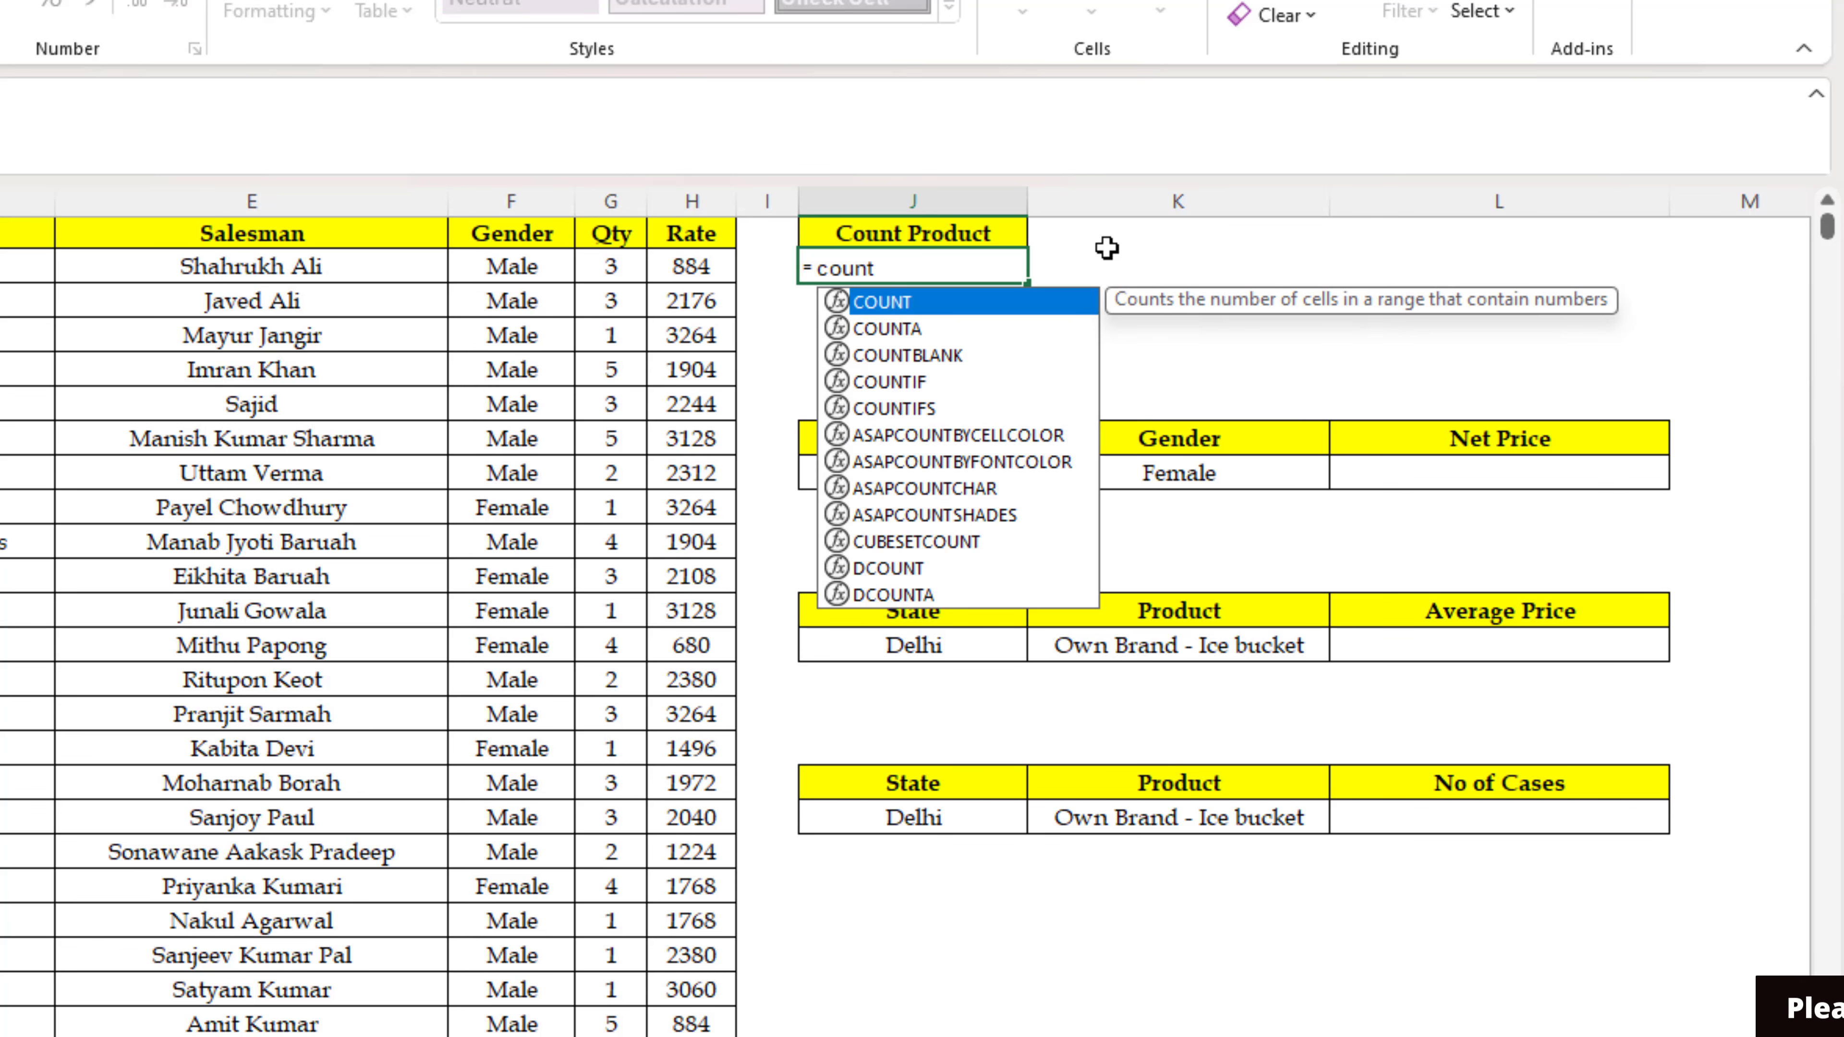
pyautogui.press('Tab')
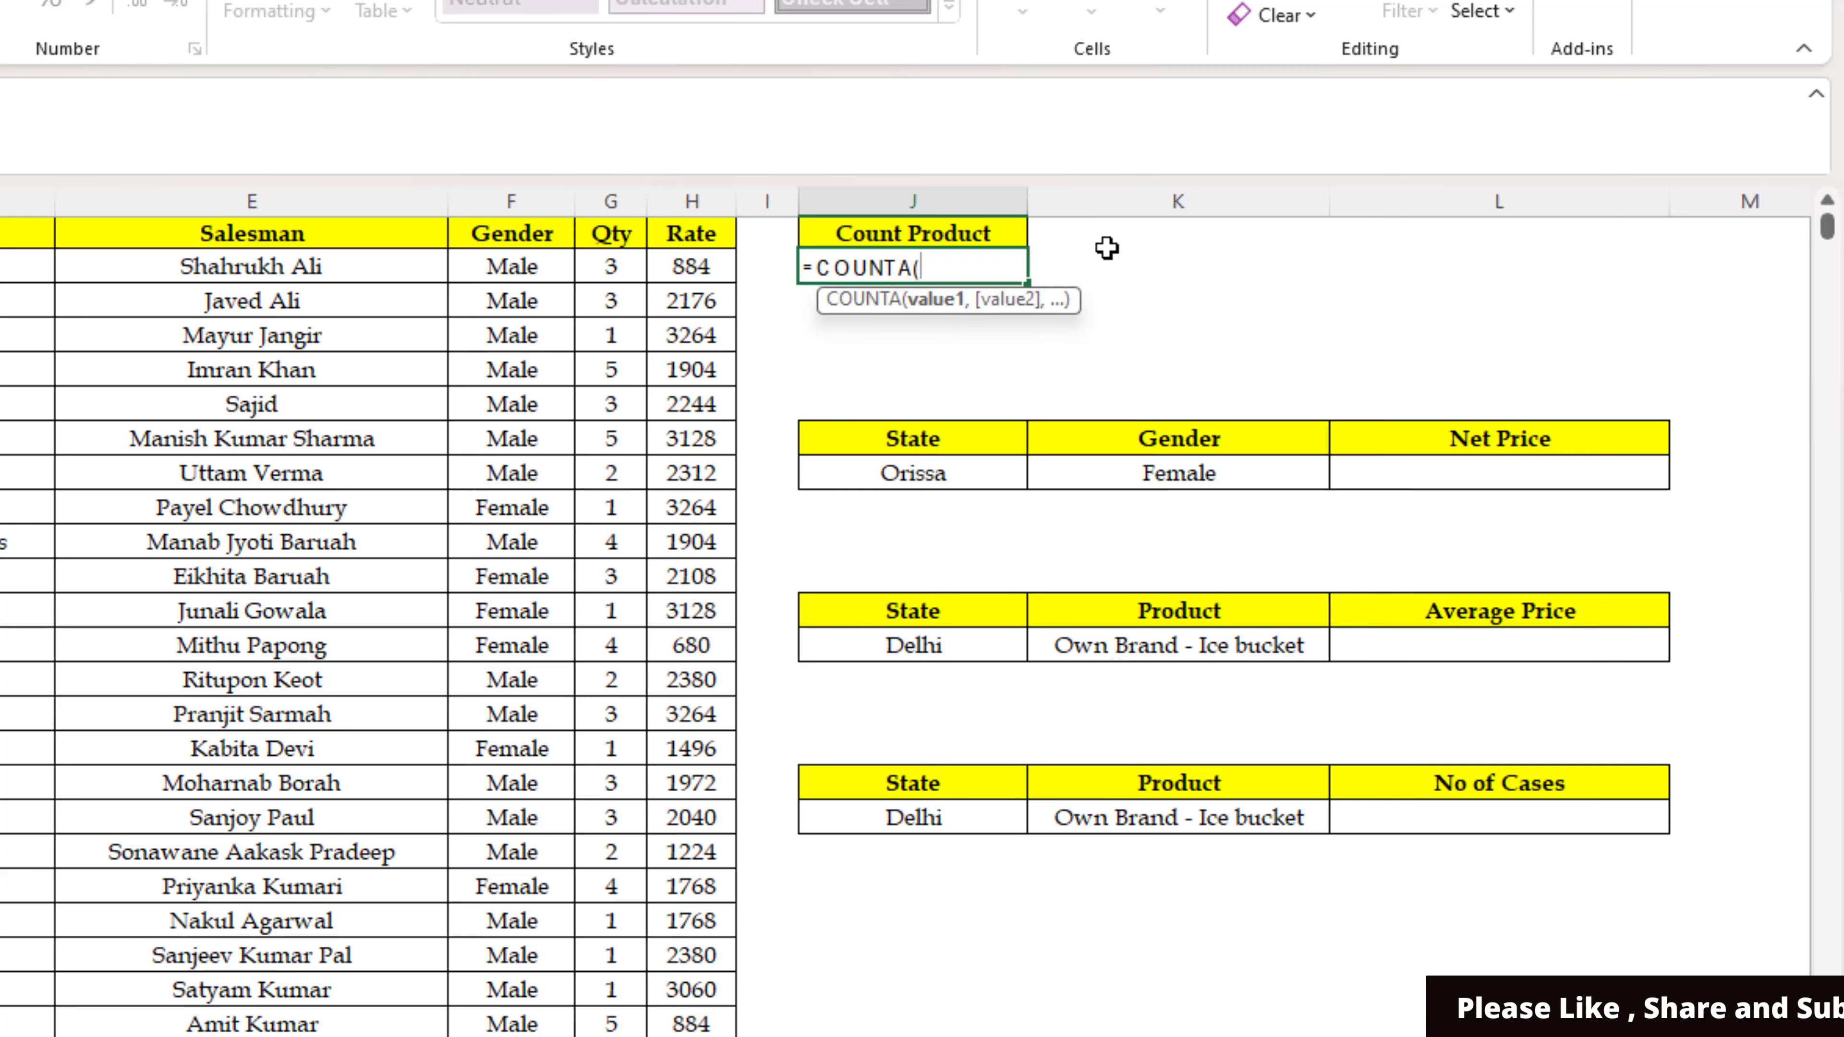
pyautogui.press('Left')
pyautogui.press('Left')
pyautogui.press('Left')
pyautogui.press('Left')
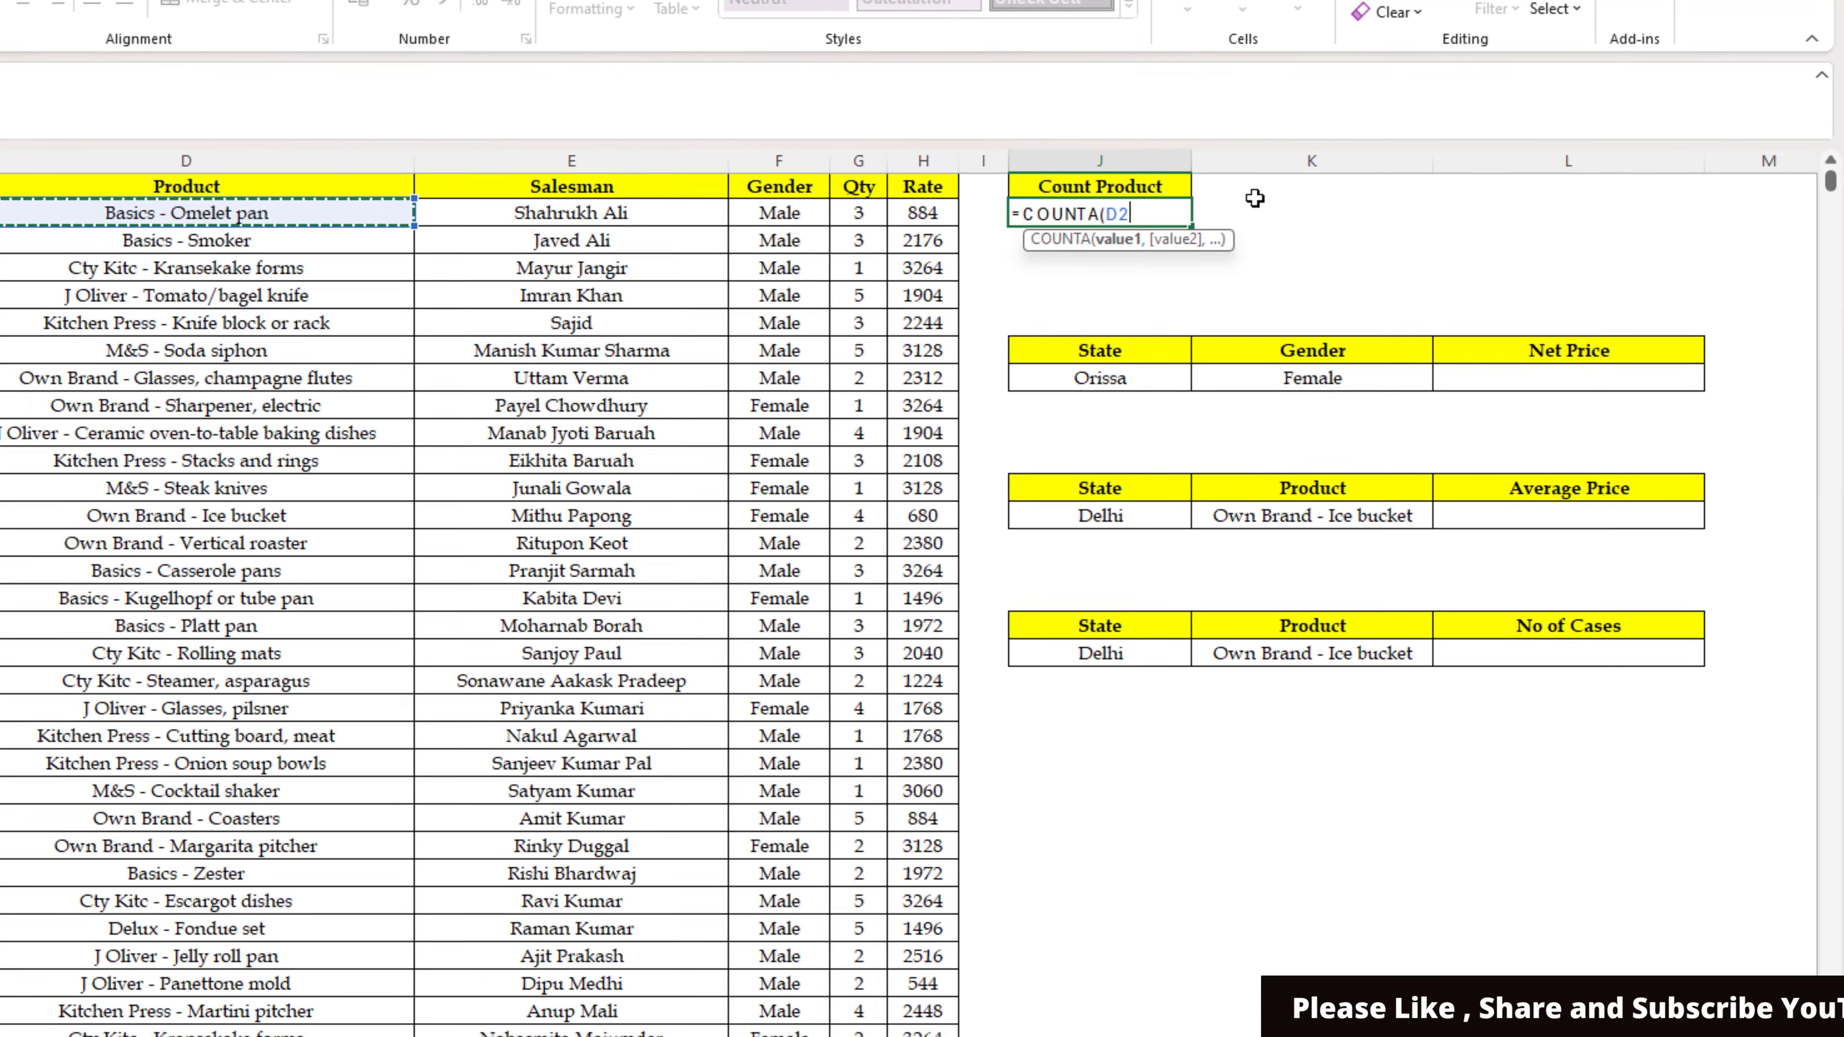
pyautogui.hotkey('ctrl', 'shift', 'Down')
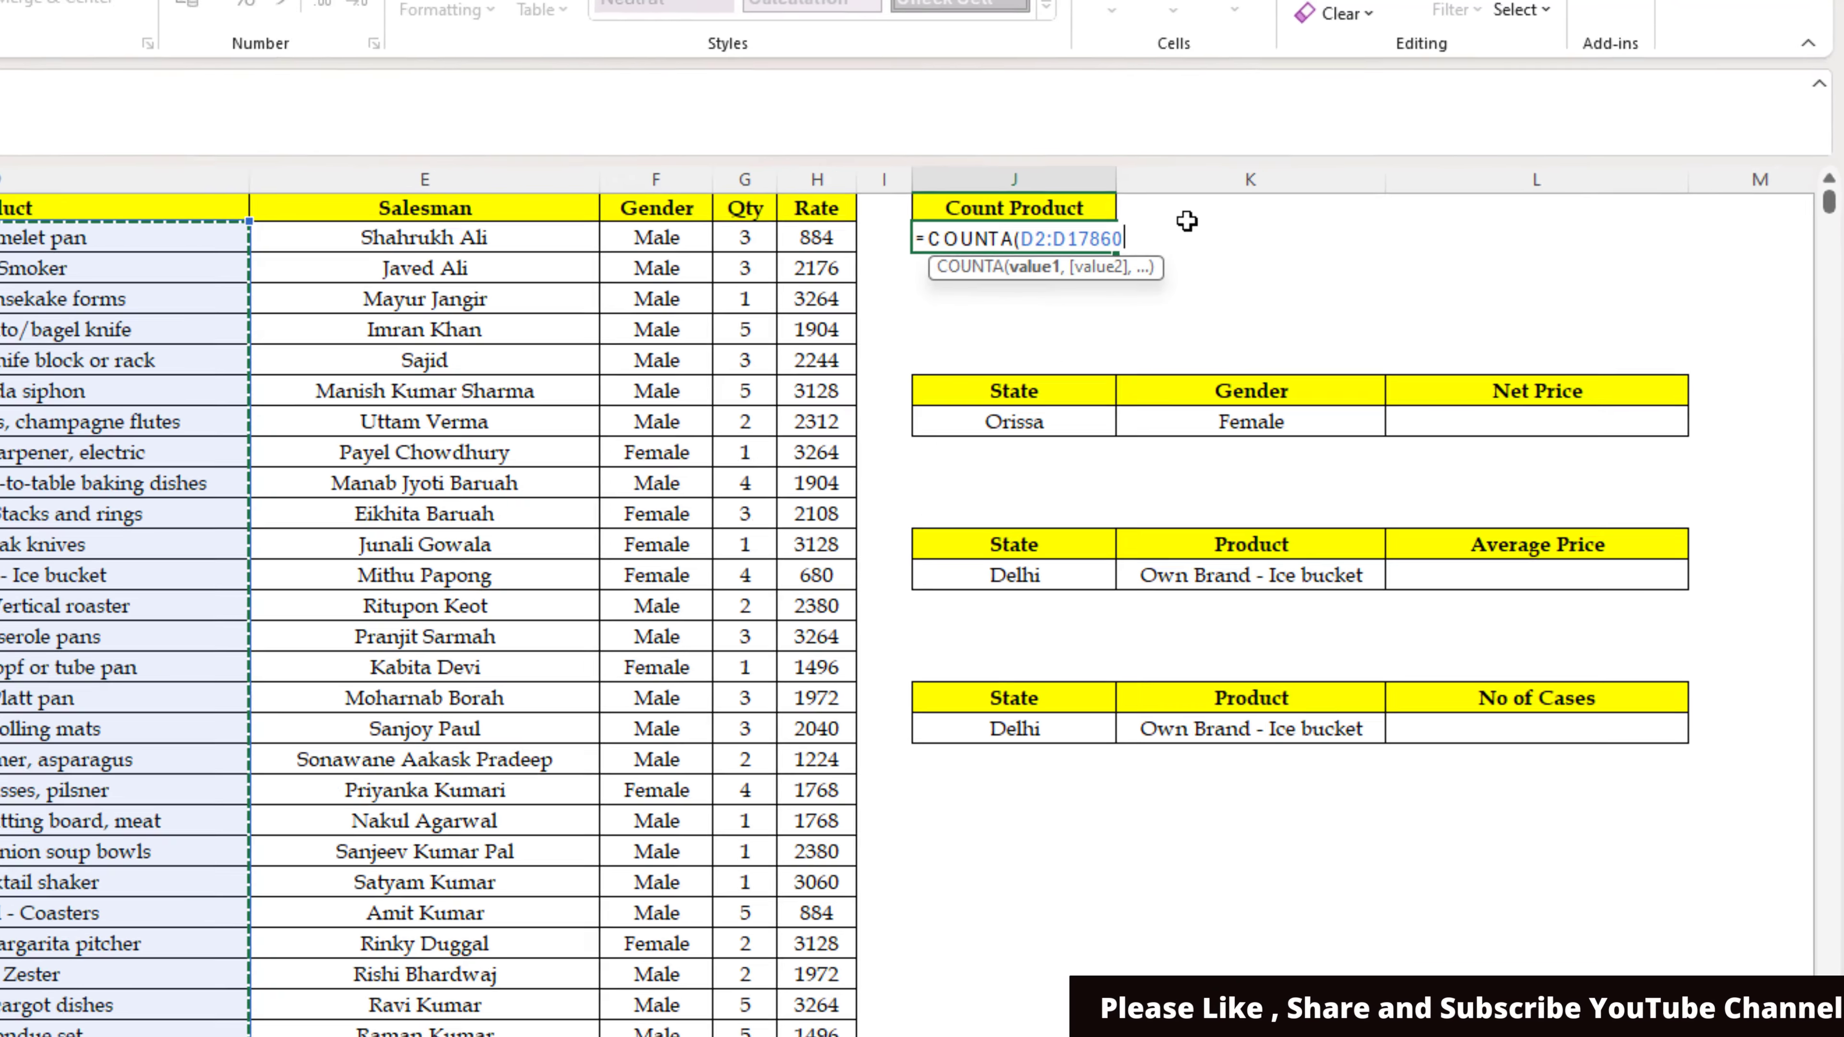
pyautogui.press('Return')
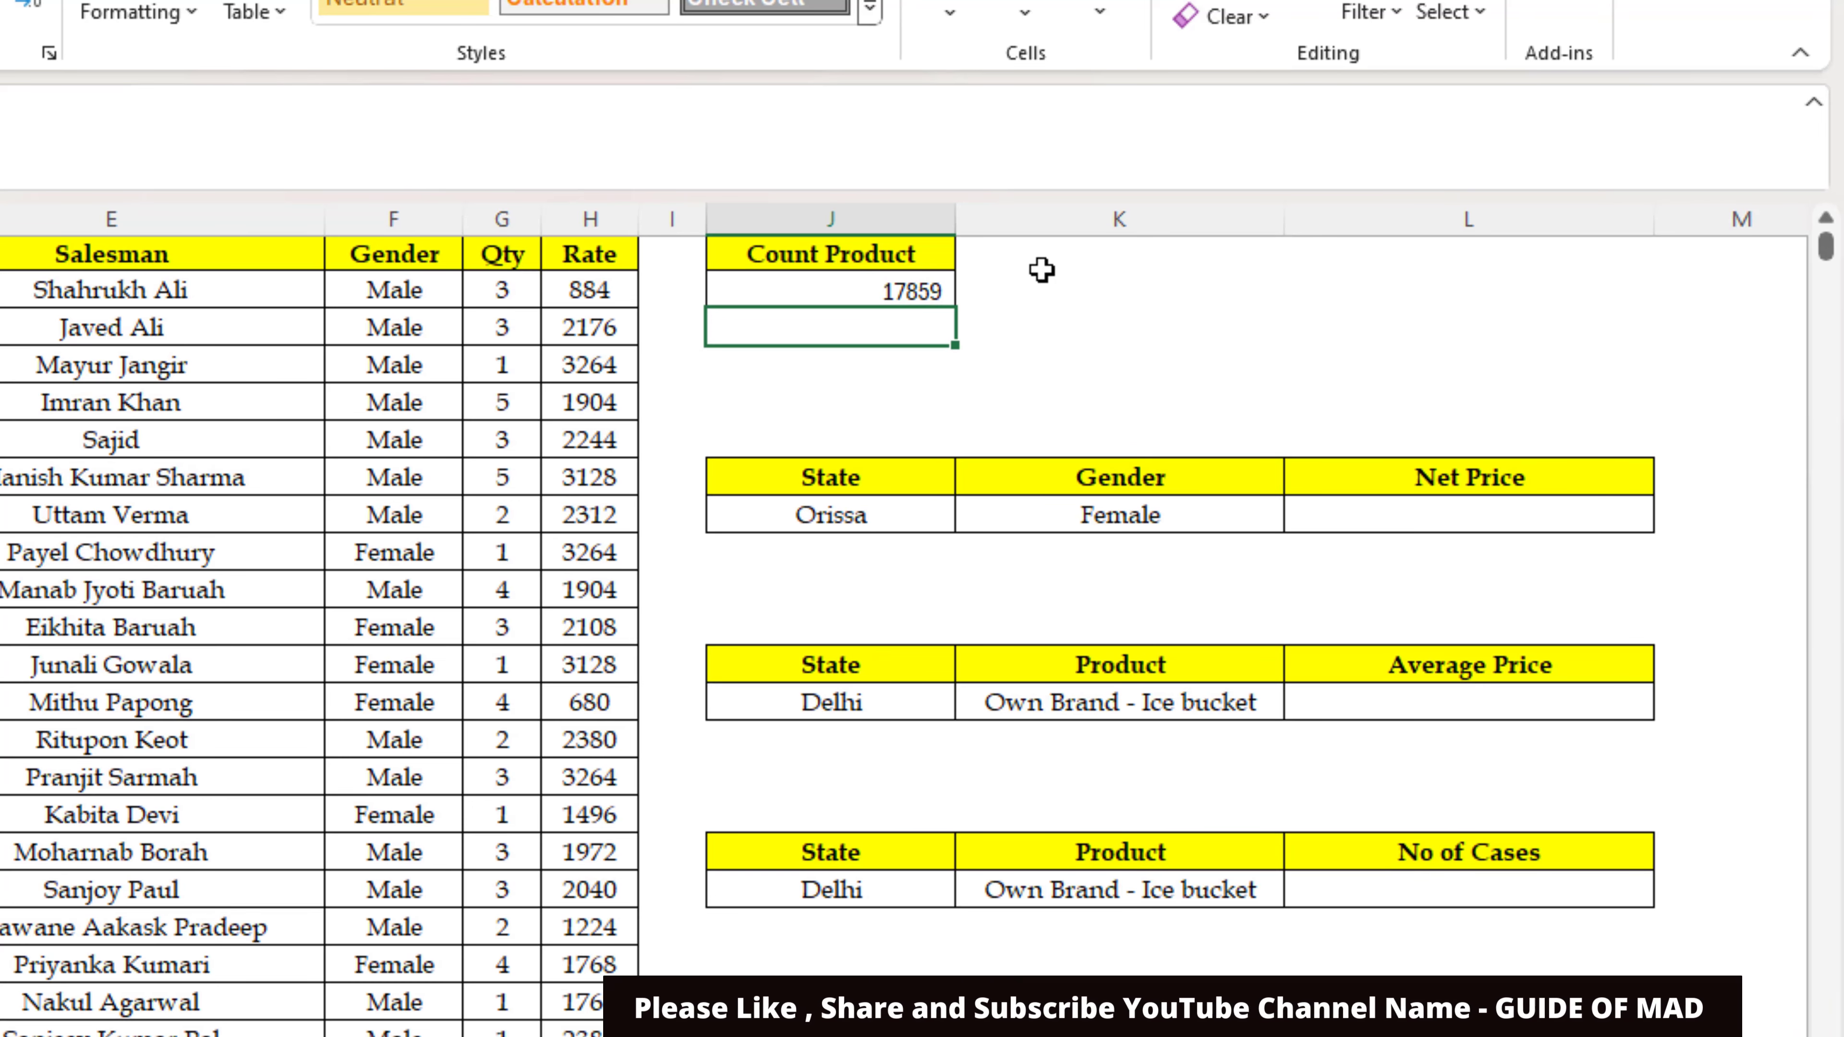
pyautogui.press('Down')
pyautogui.press('Down')
pyautogui.press('Down')
pyautogui.press('Down')
pyautogui.press('Down')
pyautogui.press('Right')
pyautogui.press('Right')
pyautogui.press('Right')
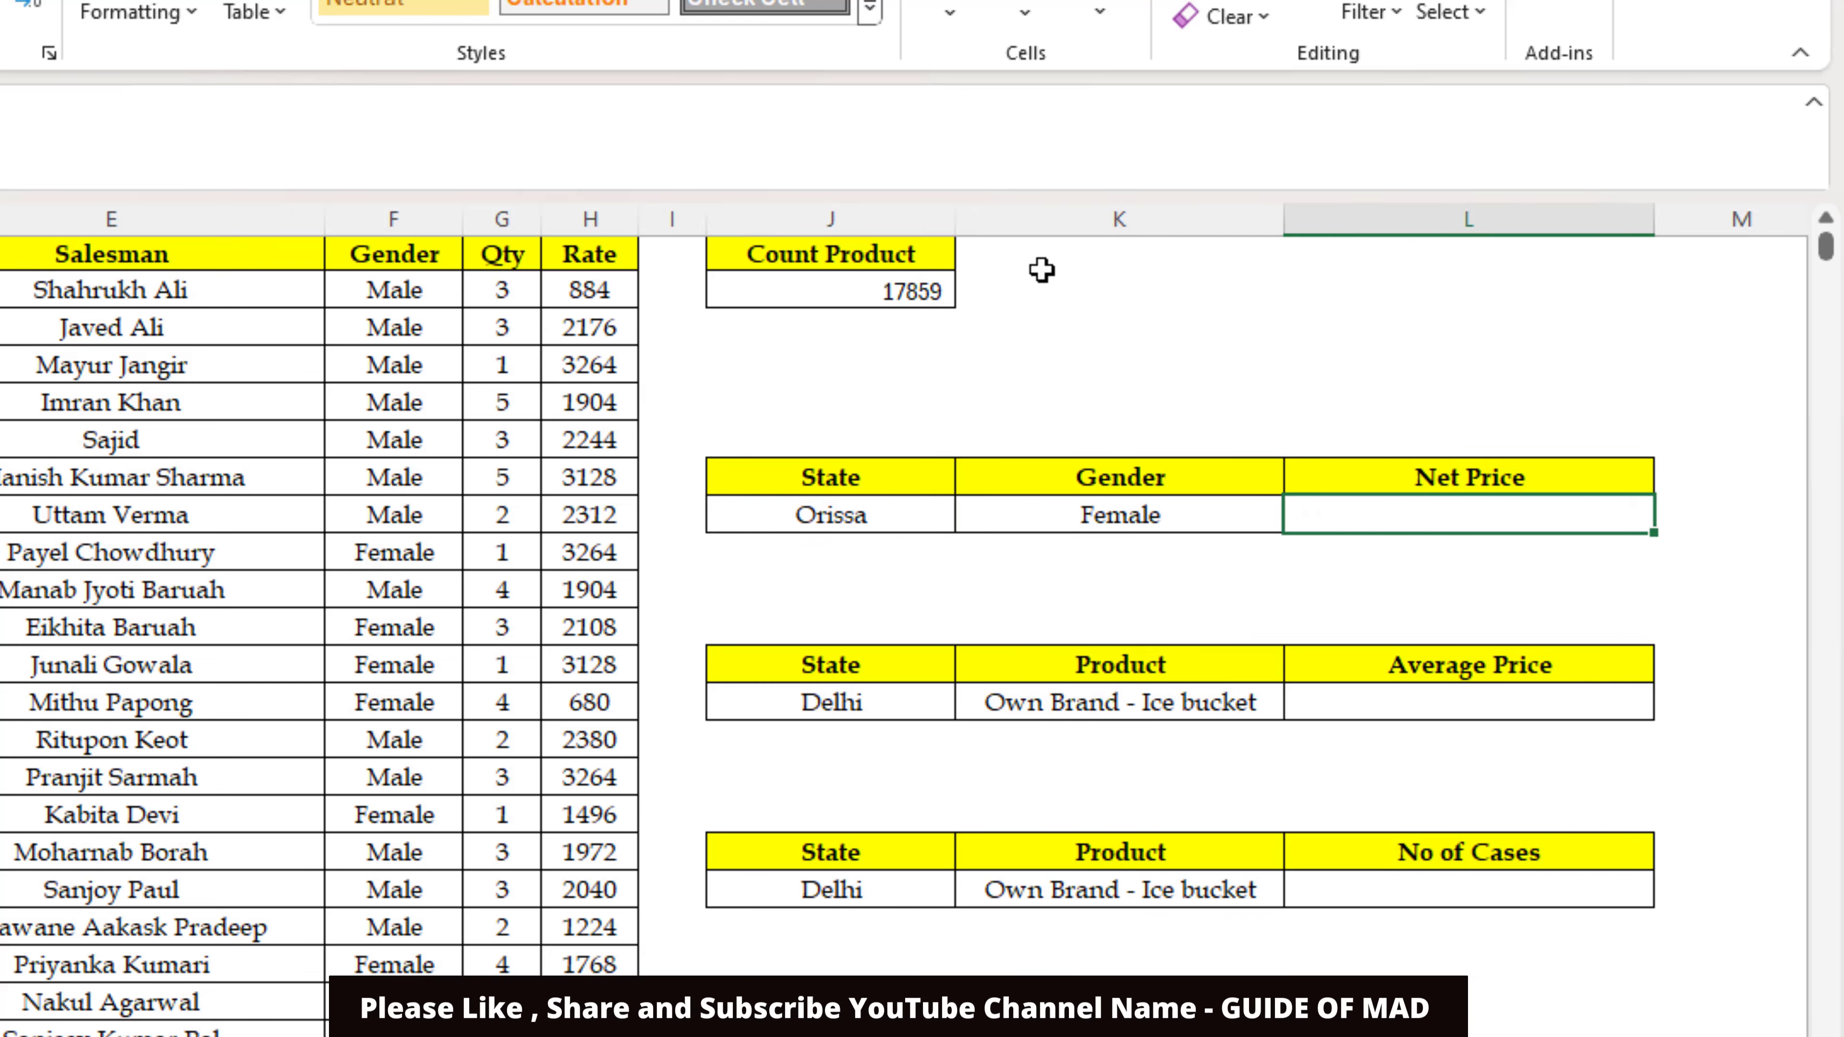
pyautogui.press('Right')
pyautogui.press('Right')
pyautogui.press('Right')
pyautogui.press('Right')
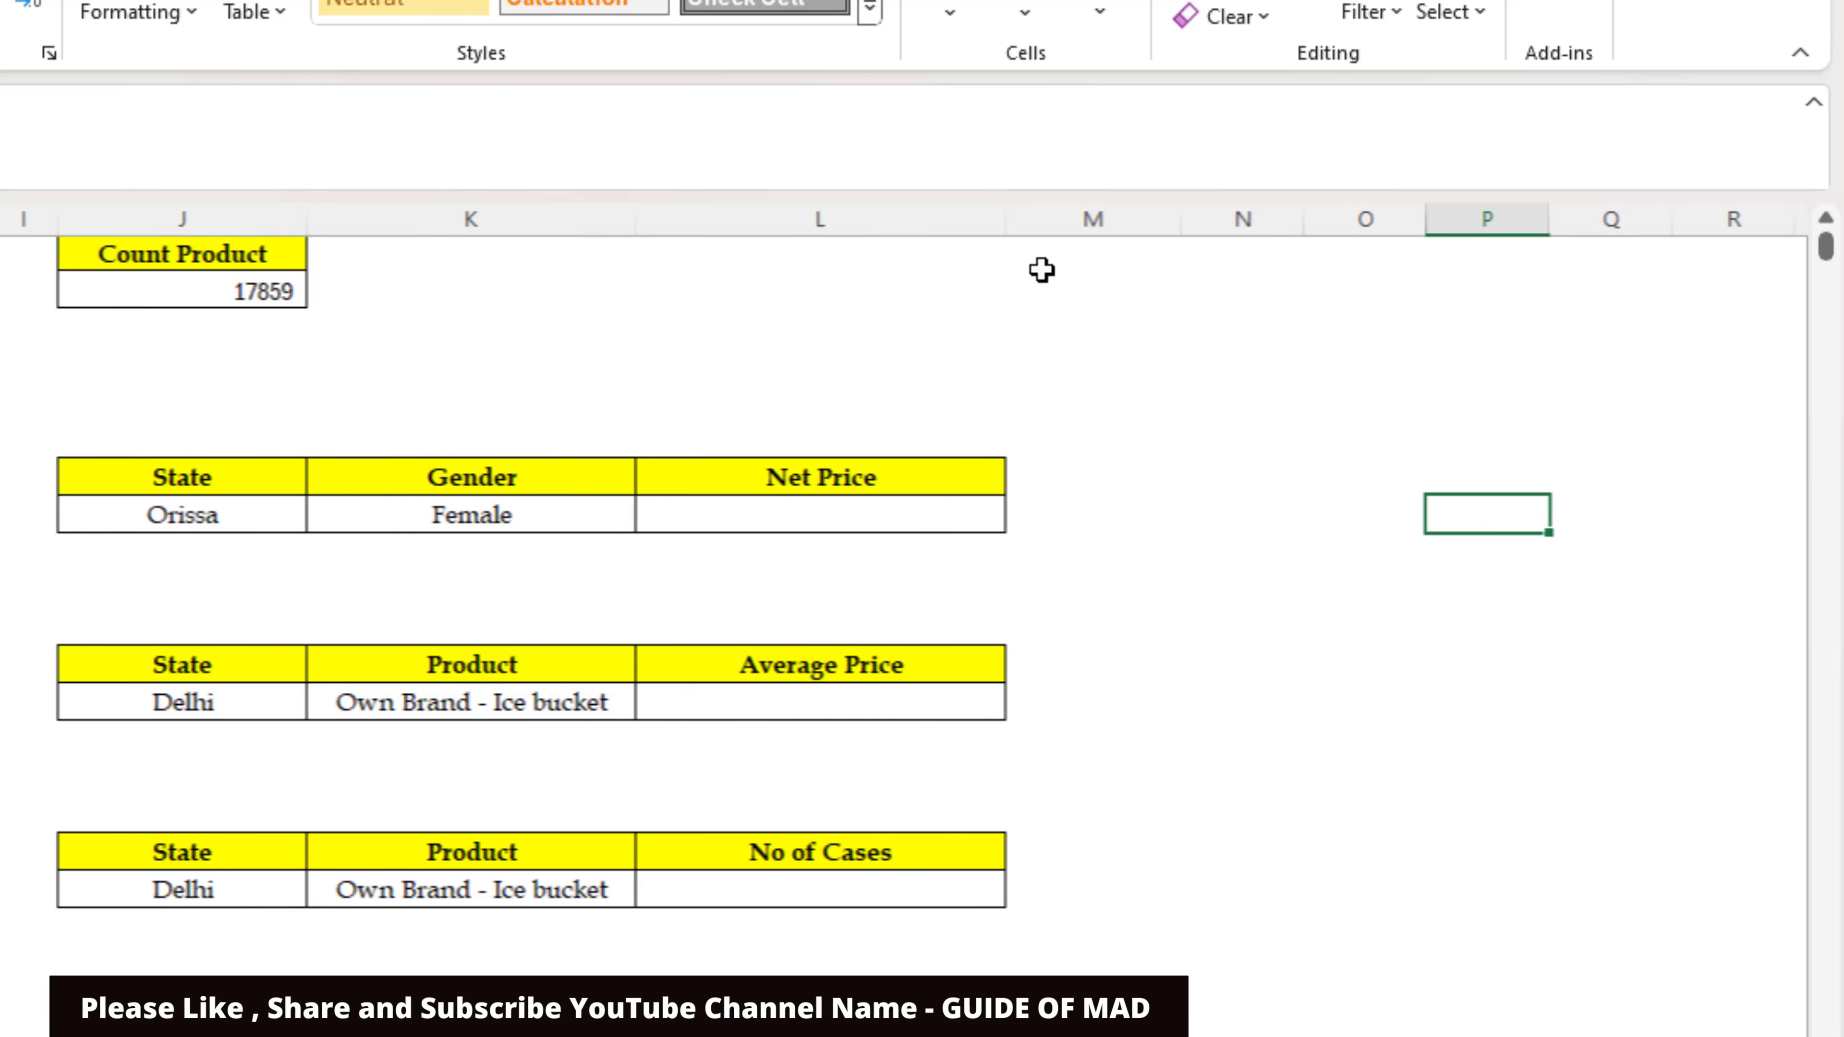
pyautogui.press('Left')
pyautogui.press('Left')
pyautogui.press('Left')
pyautogui.press('Left')
pyautogui.press('Left')
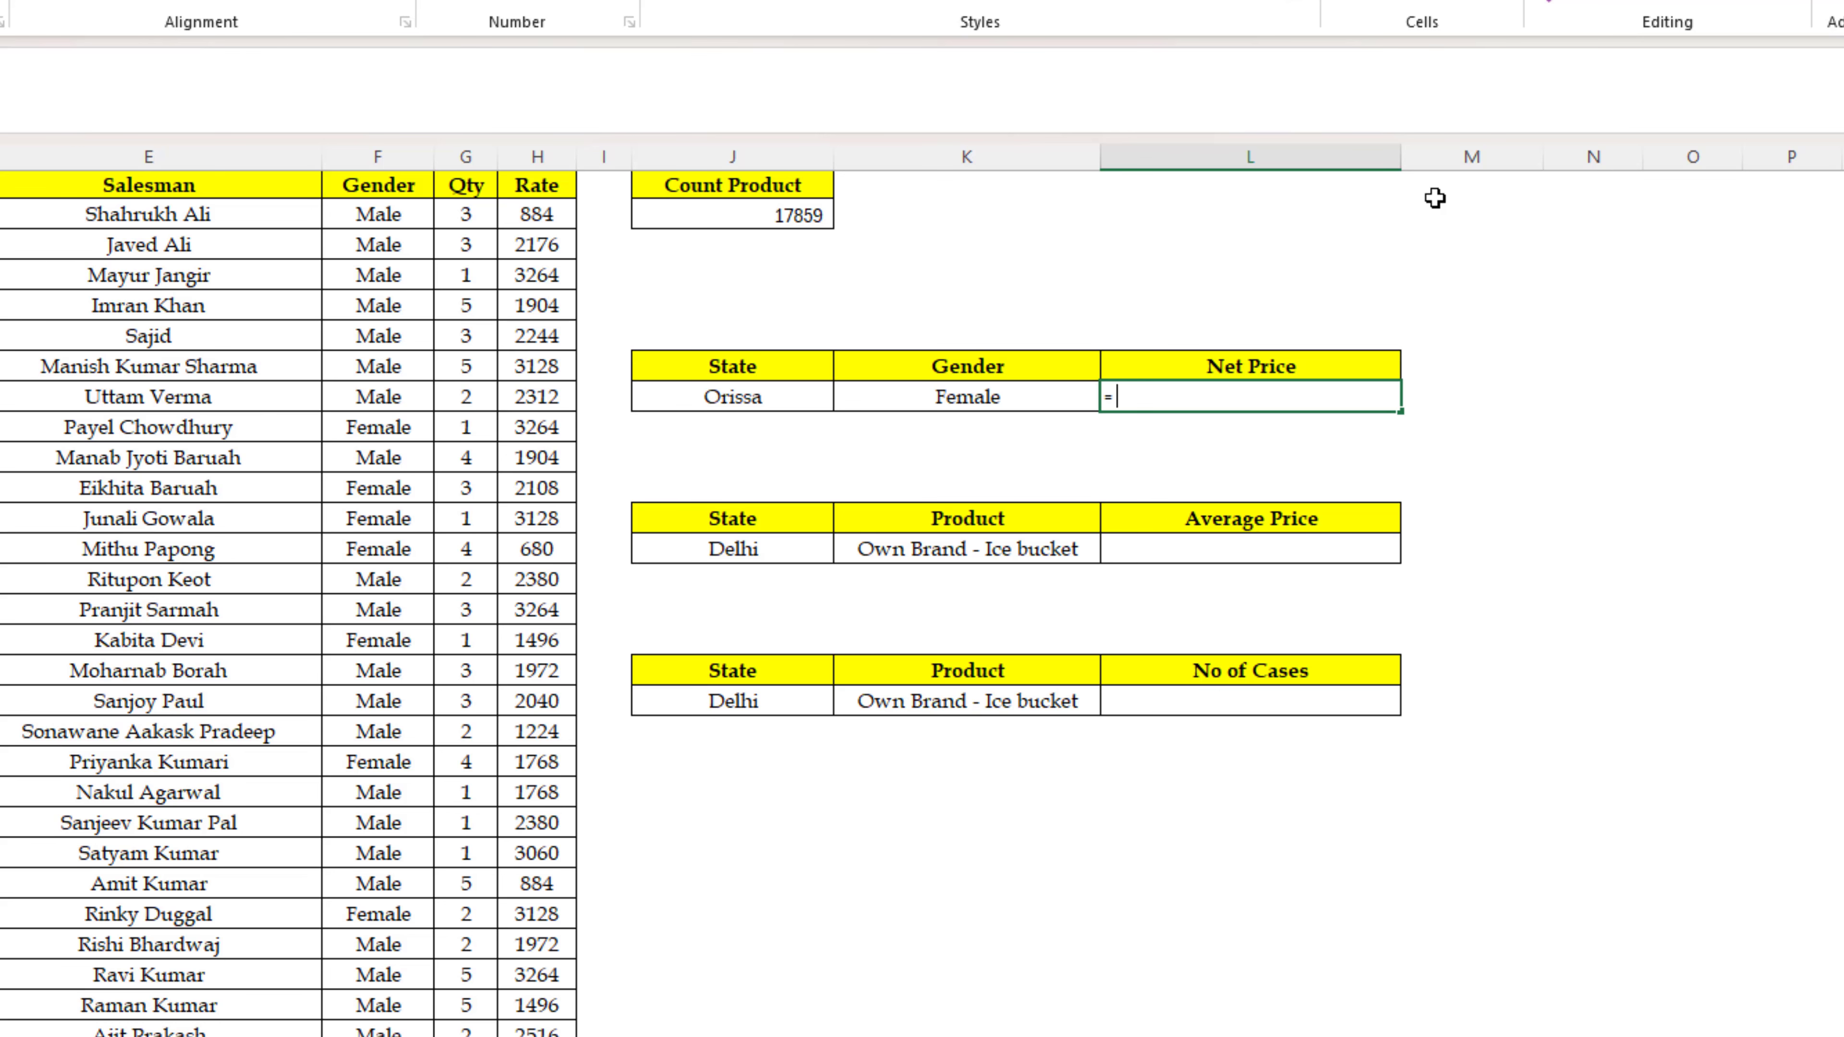
pyautogui.write('sum')
pyautogui.press('Down')
pyautogui.press('Down')
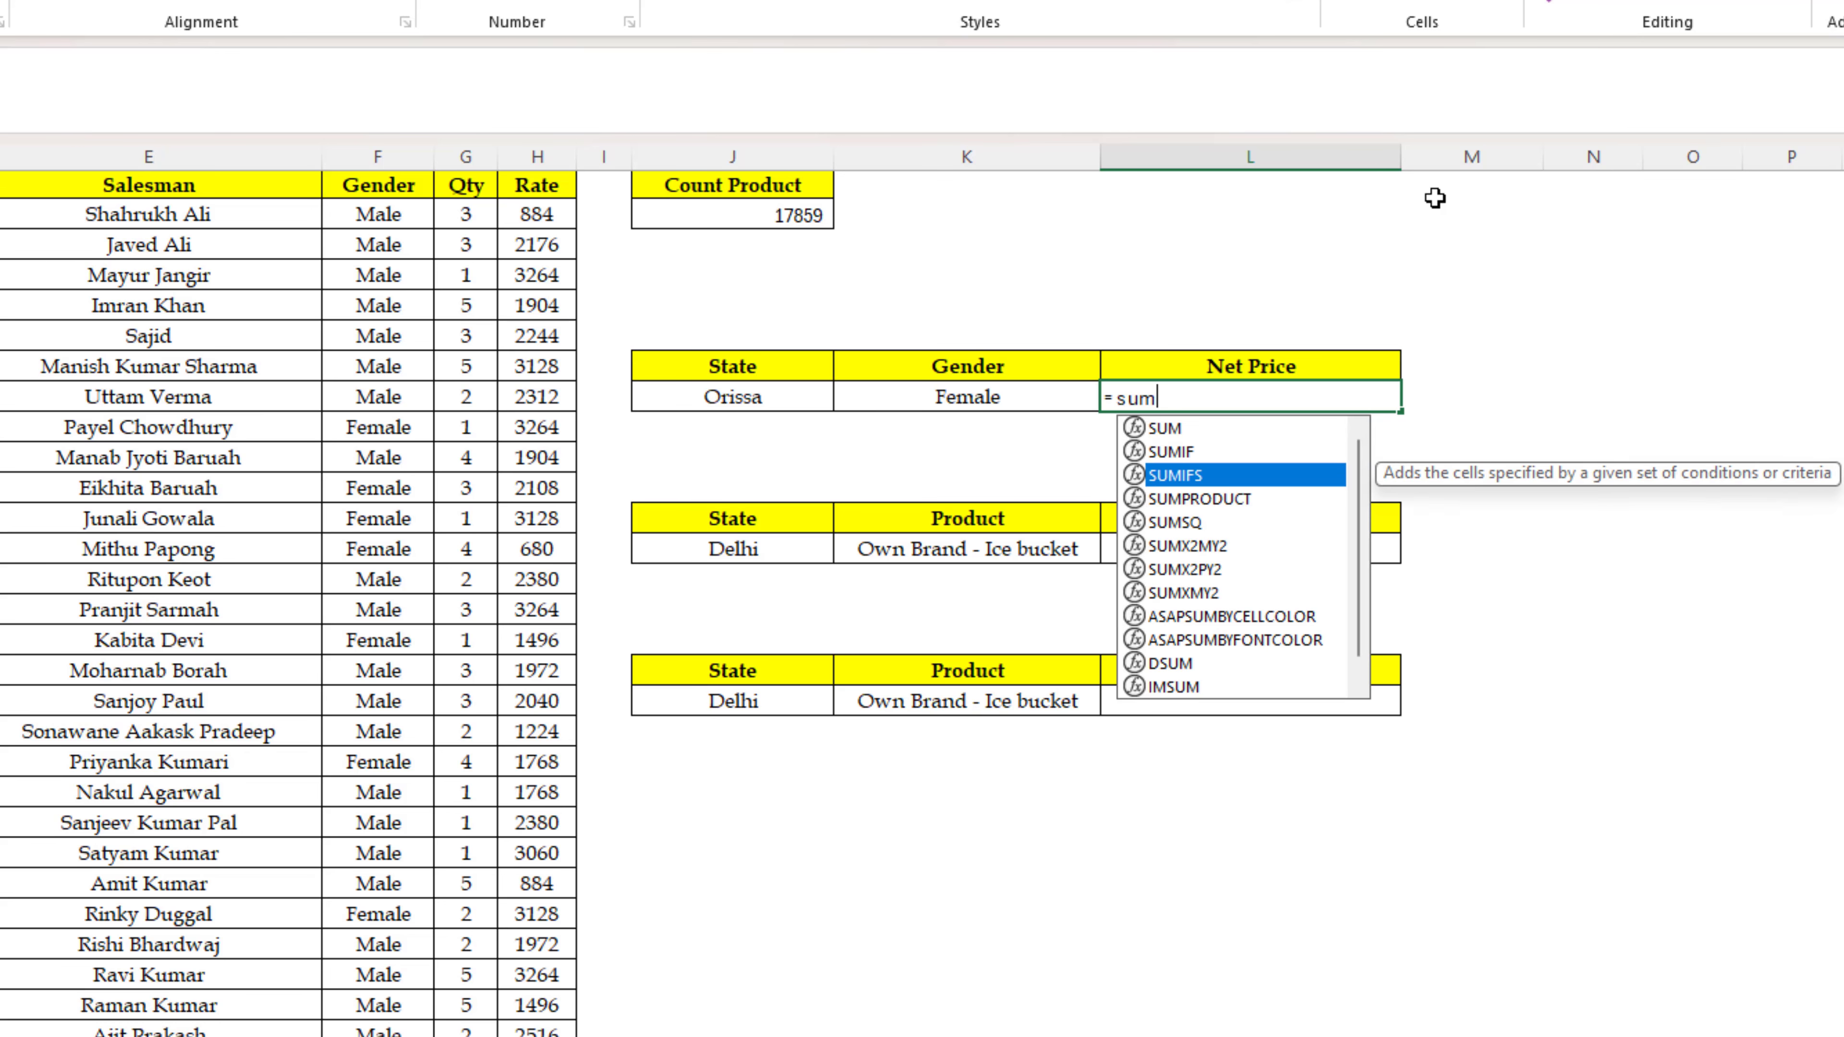
pyautogui.press('Tab')
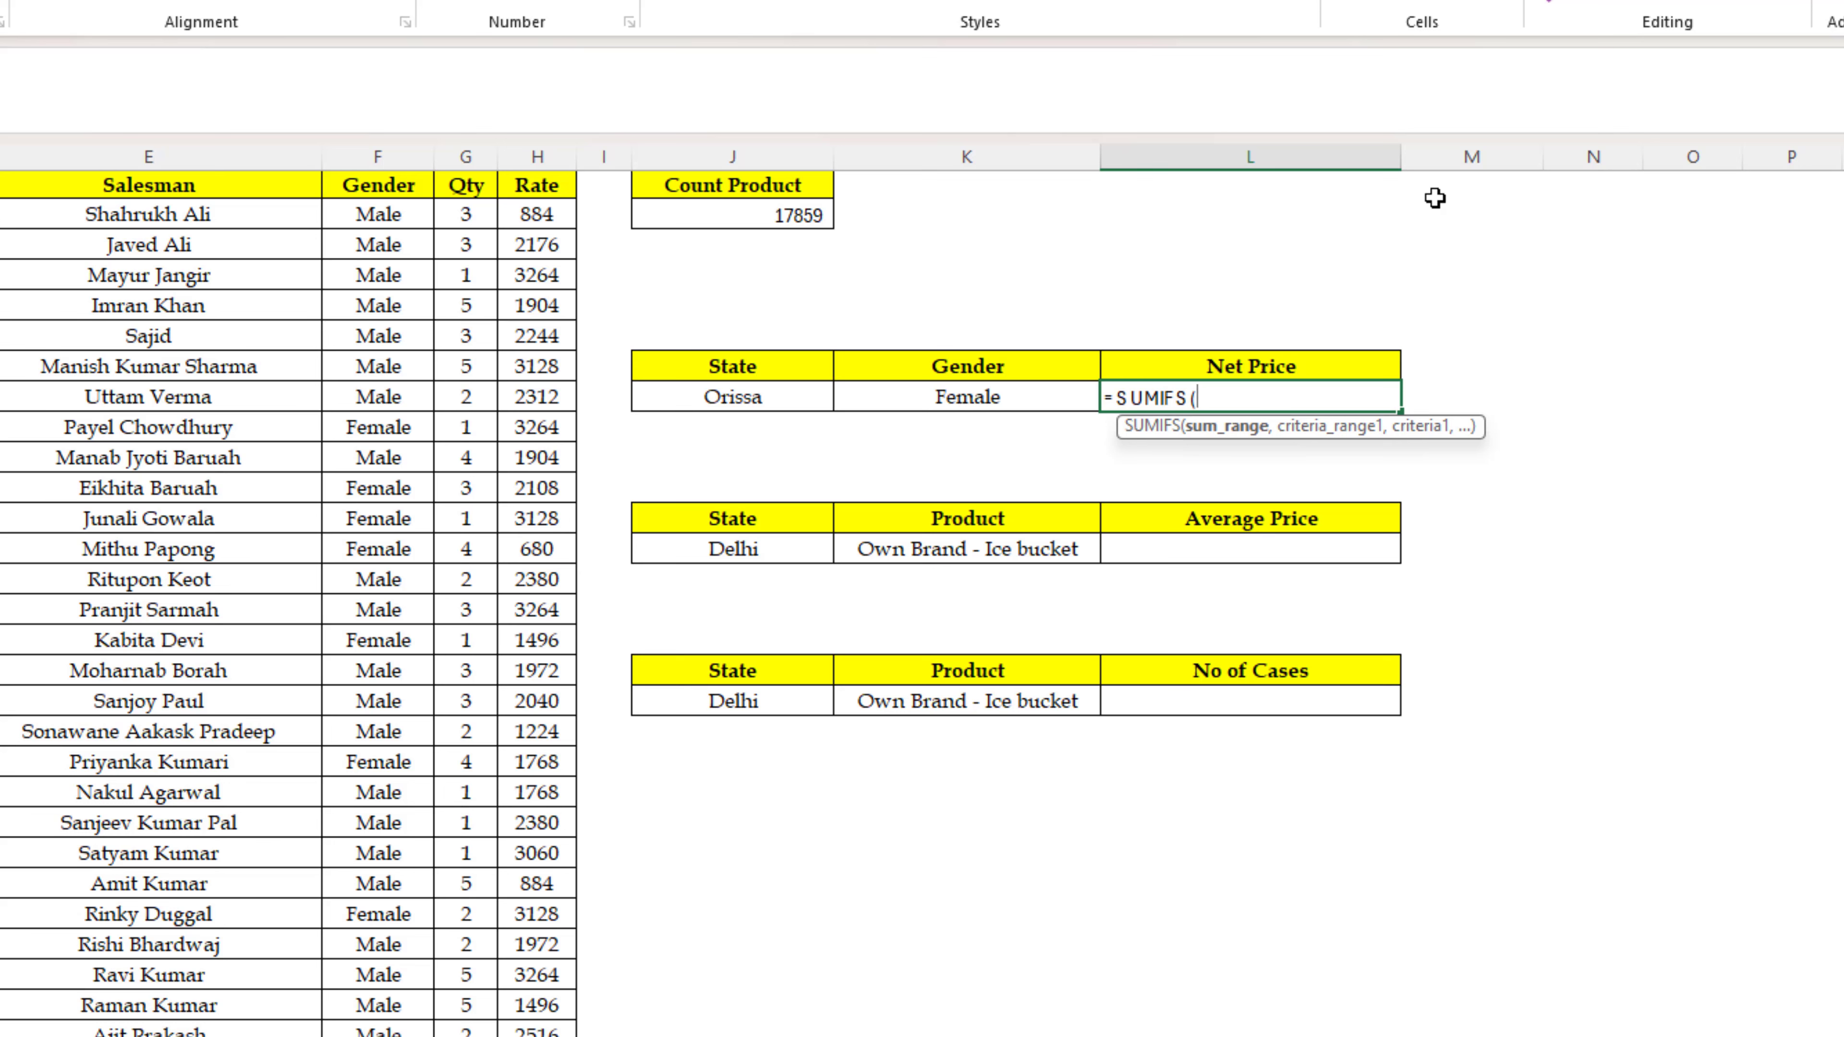
pyautogui.press('Escape')
# Step: Add a Price column in column I, entering =G2*H2 in I2 and filling the formula down the data rows
pyautogui.press('Left')
pyautogui.press('Left')
pyautogui.press('Left')
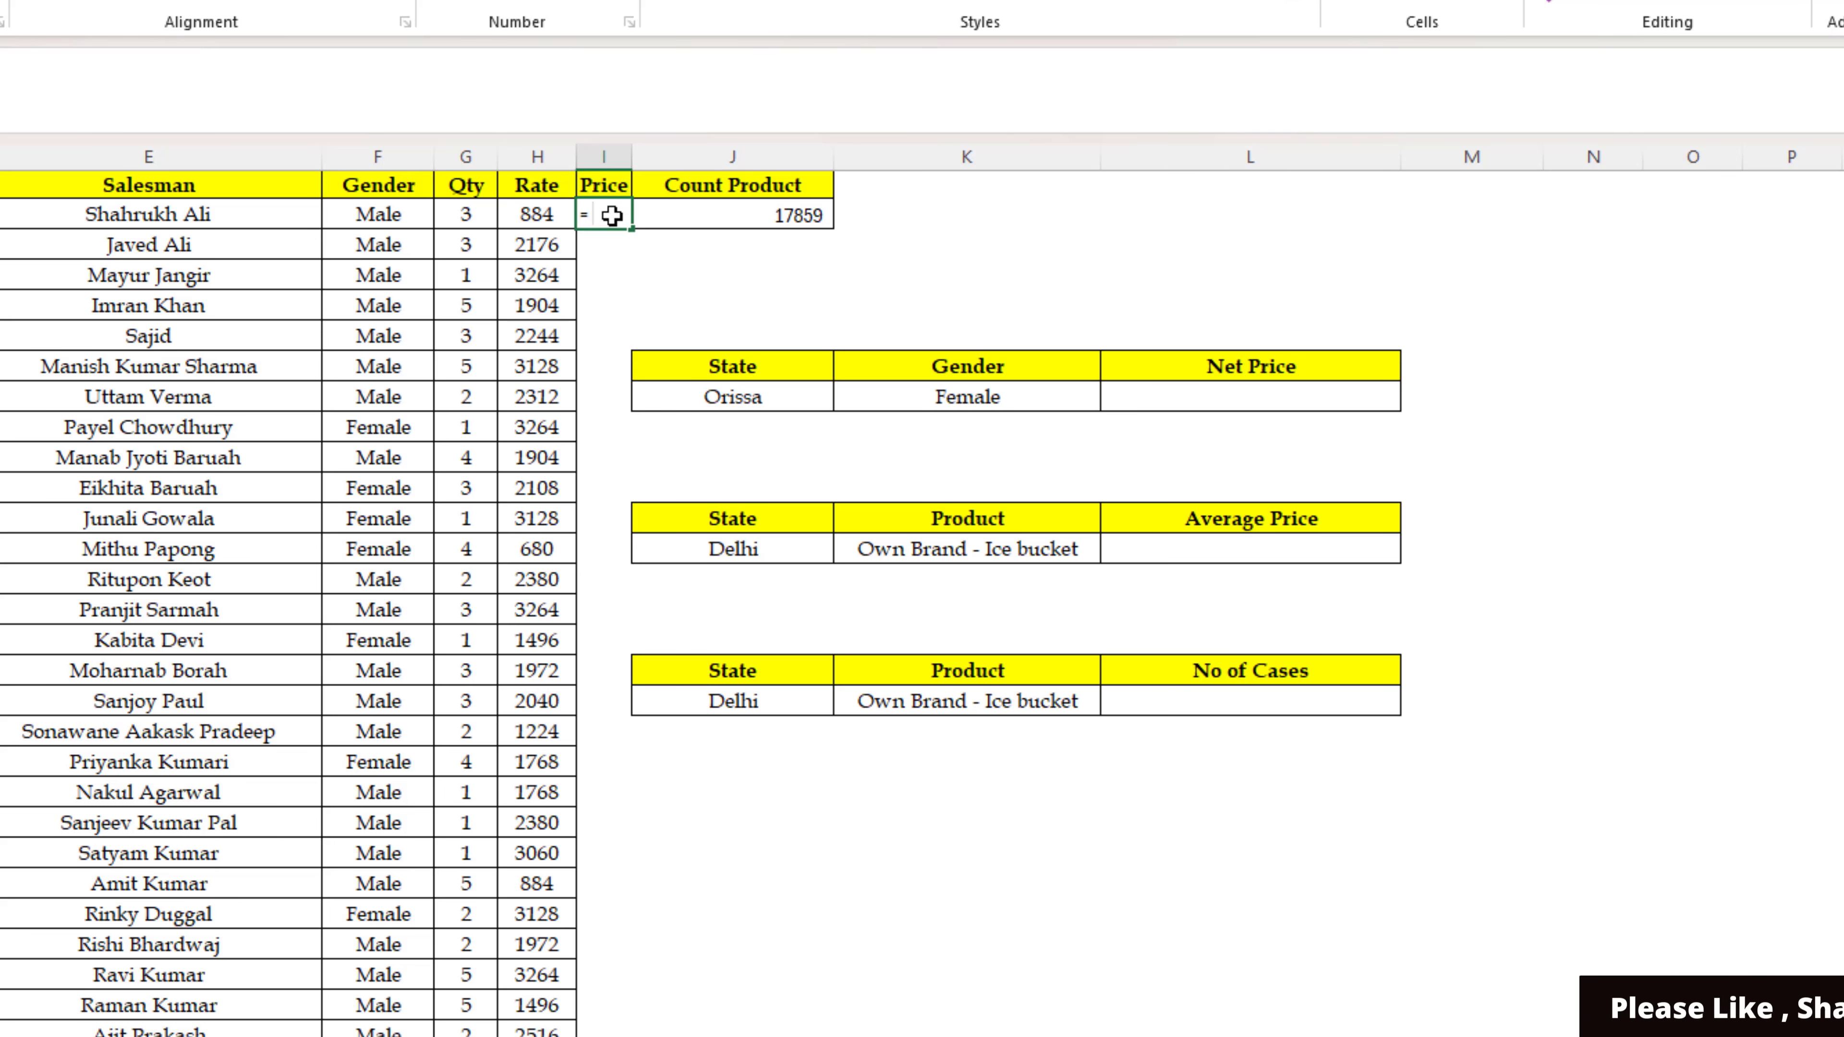
pyautogui.write('=')
pyautogui.press('Left')
pyautogui.press('Left')
pyautogui.write('*')
pyautogui.press('Left')
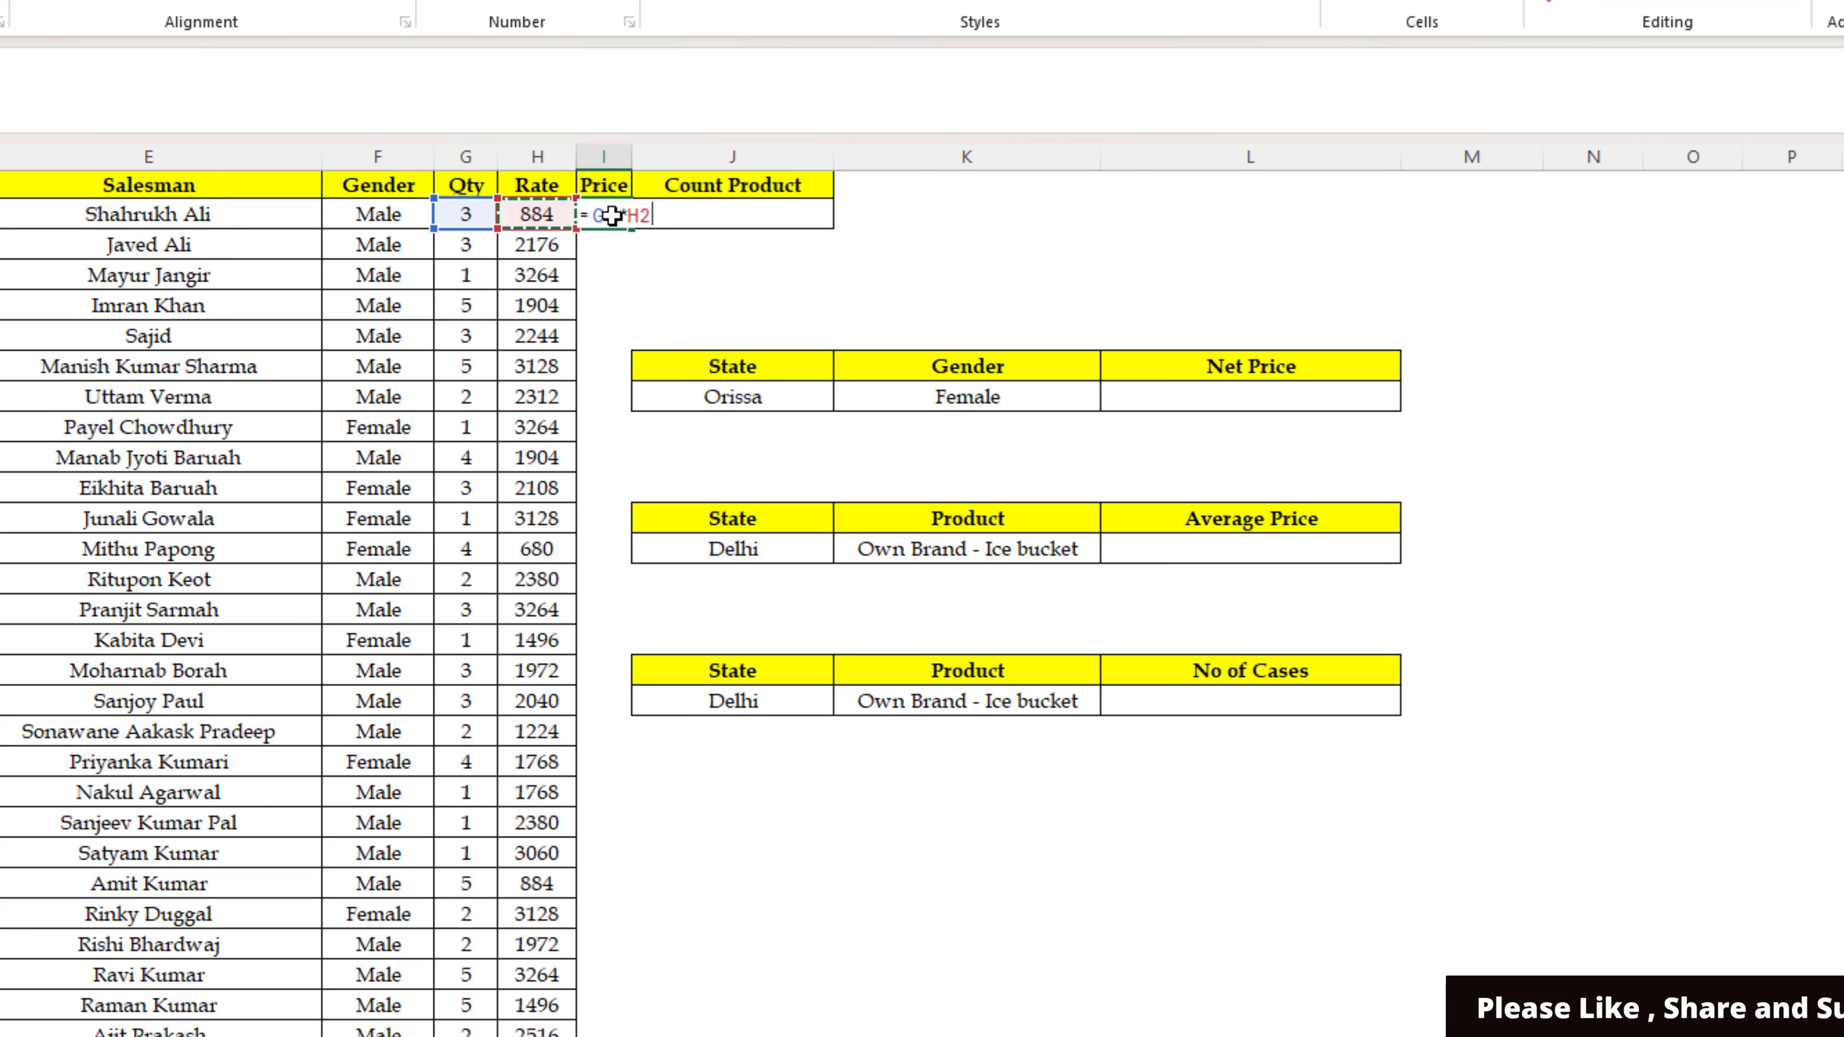
pyautogui.press('Return')
pyautogui.press('Up')
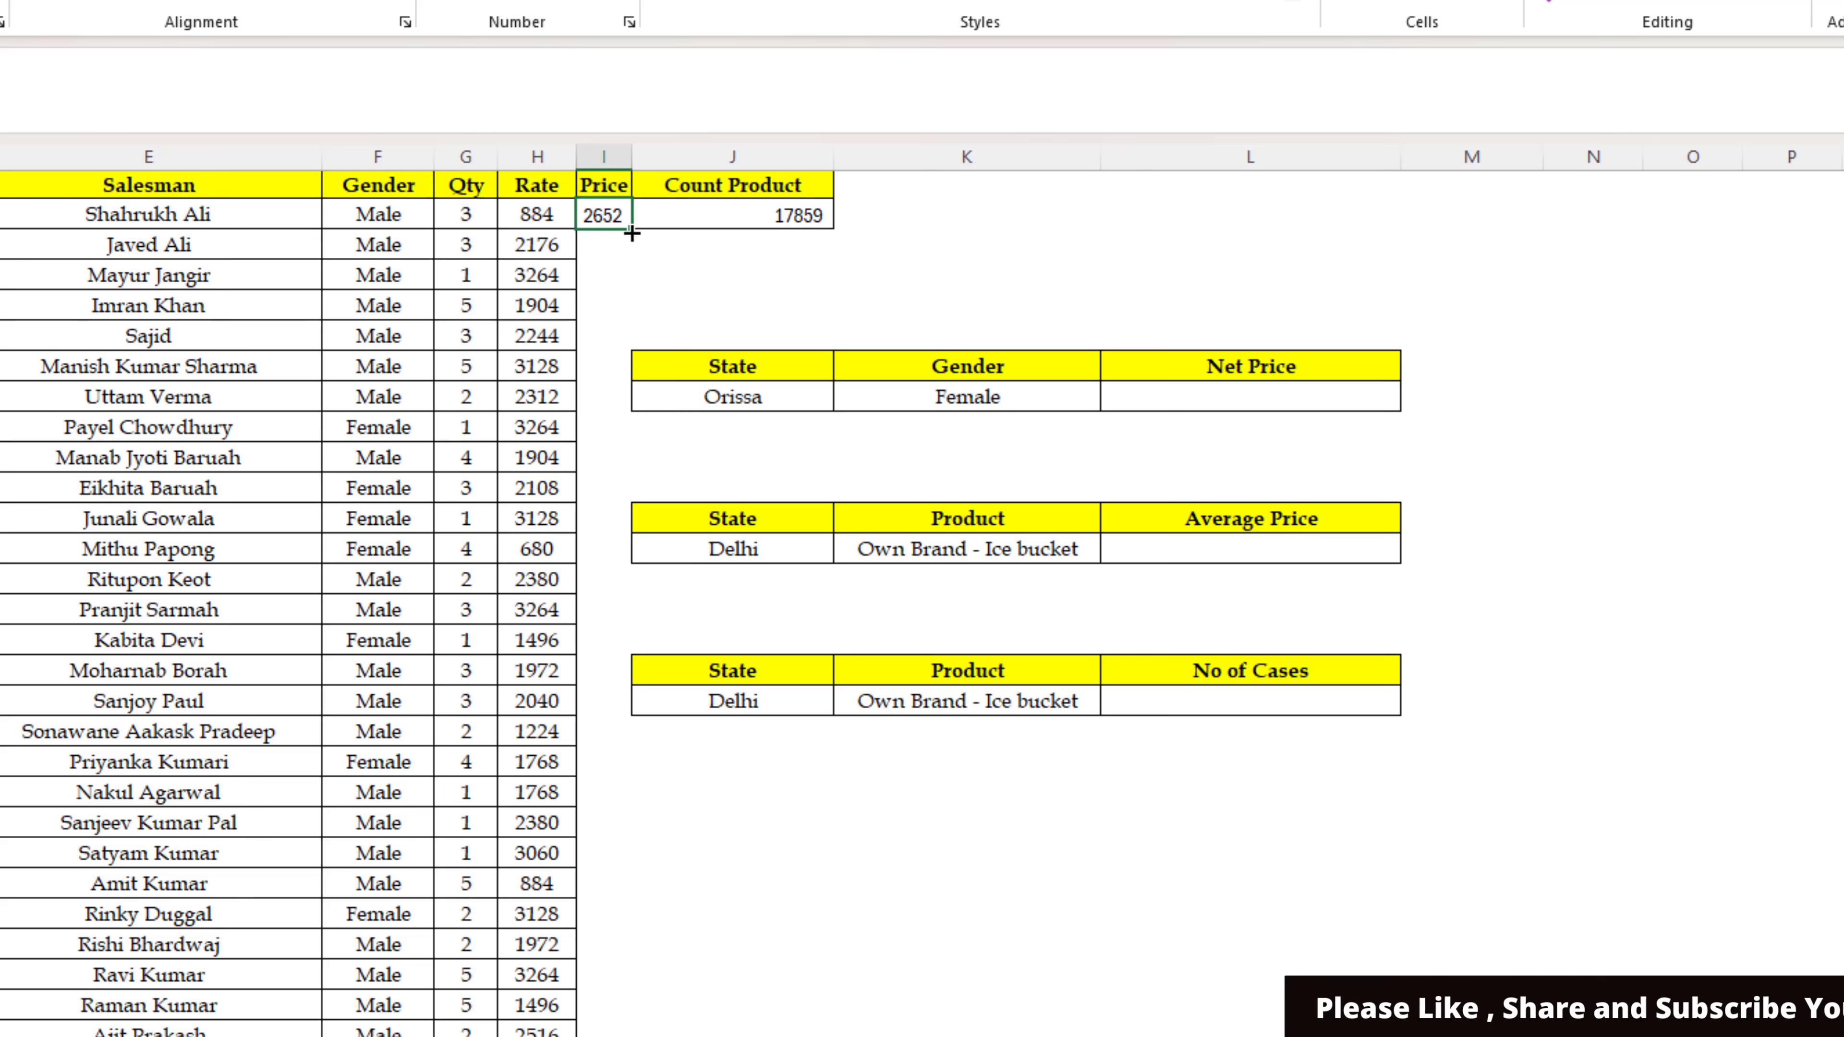
pyautogui.doubleClick(637, 230)
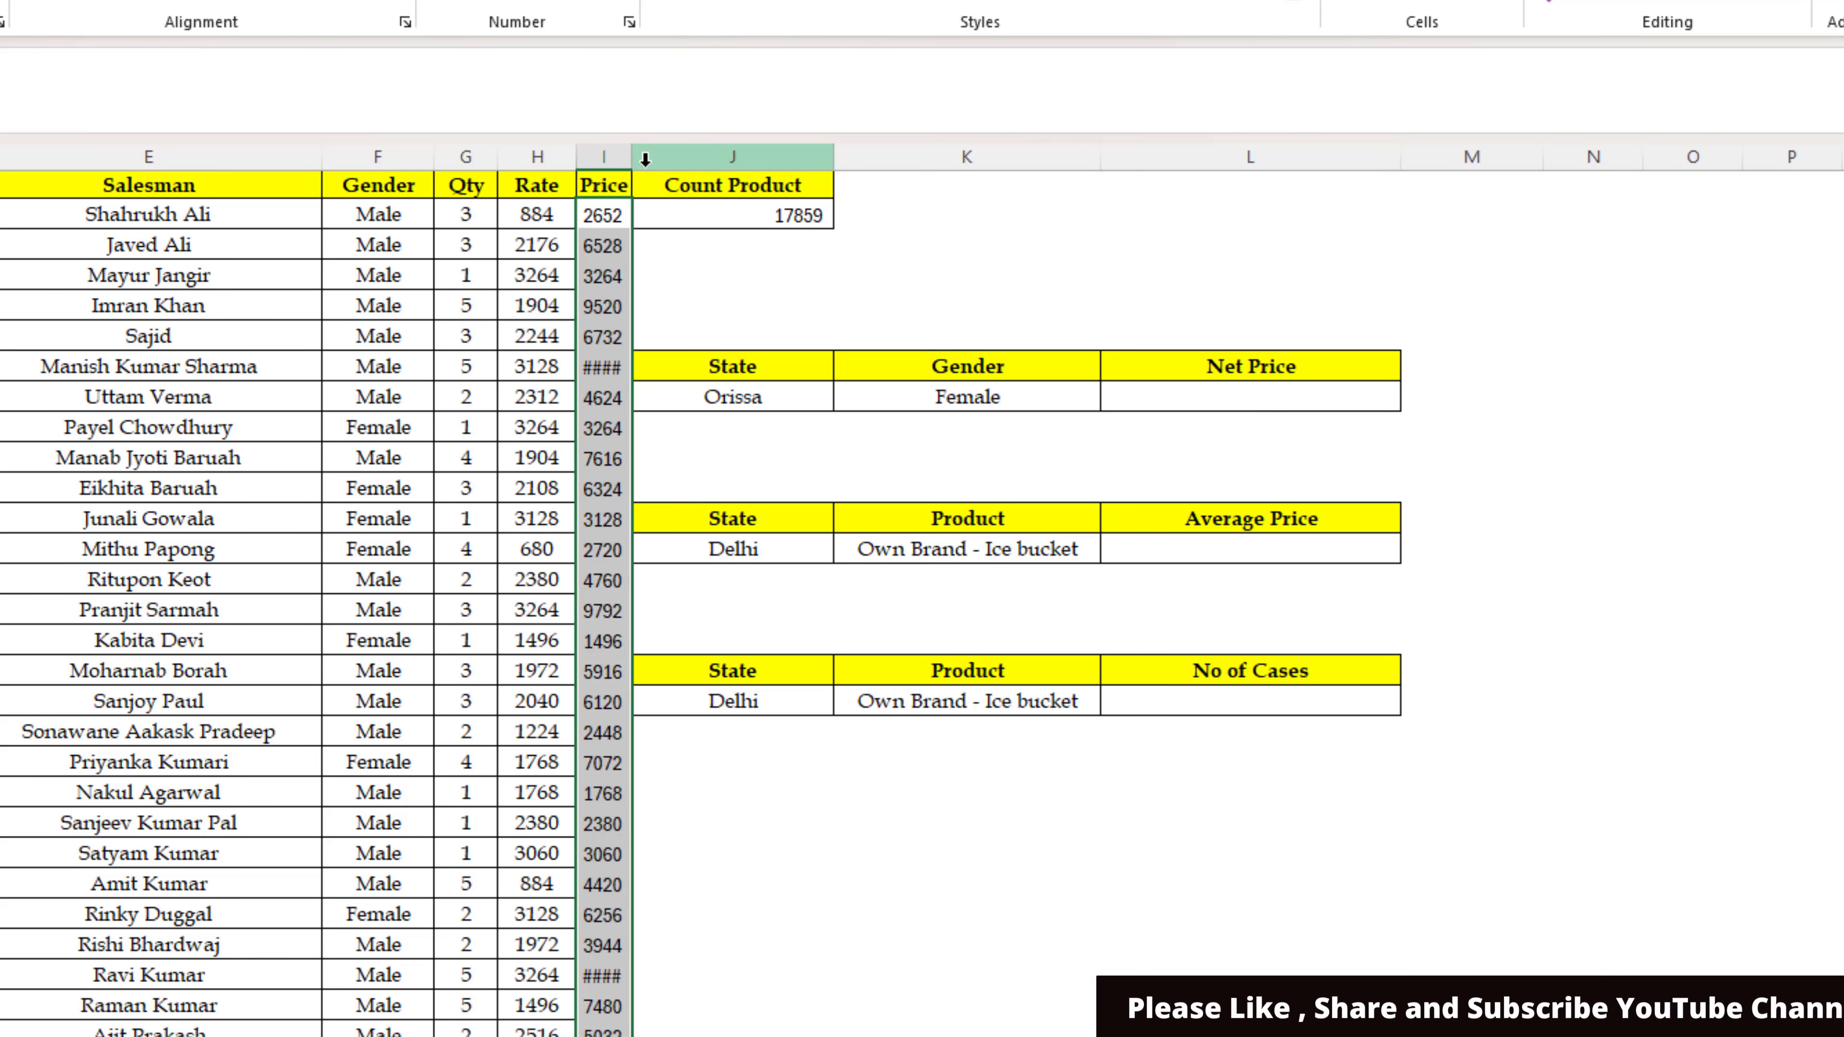
# Step: Autofit the Price column's width and insert an empty column between it and the Count Product column
pyautogui.doubleClick(632, 156)
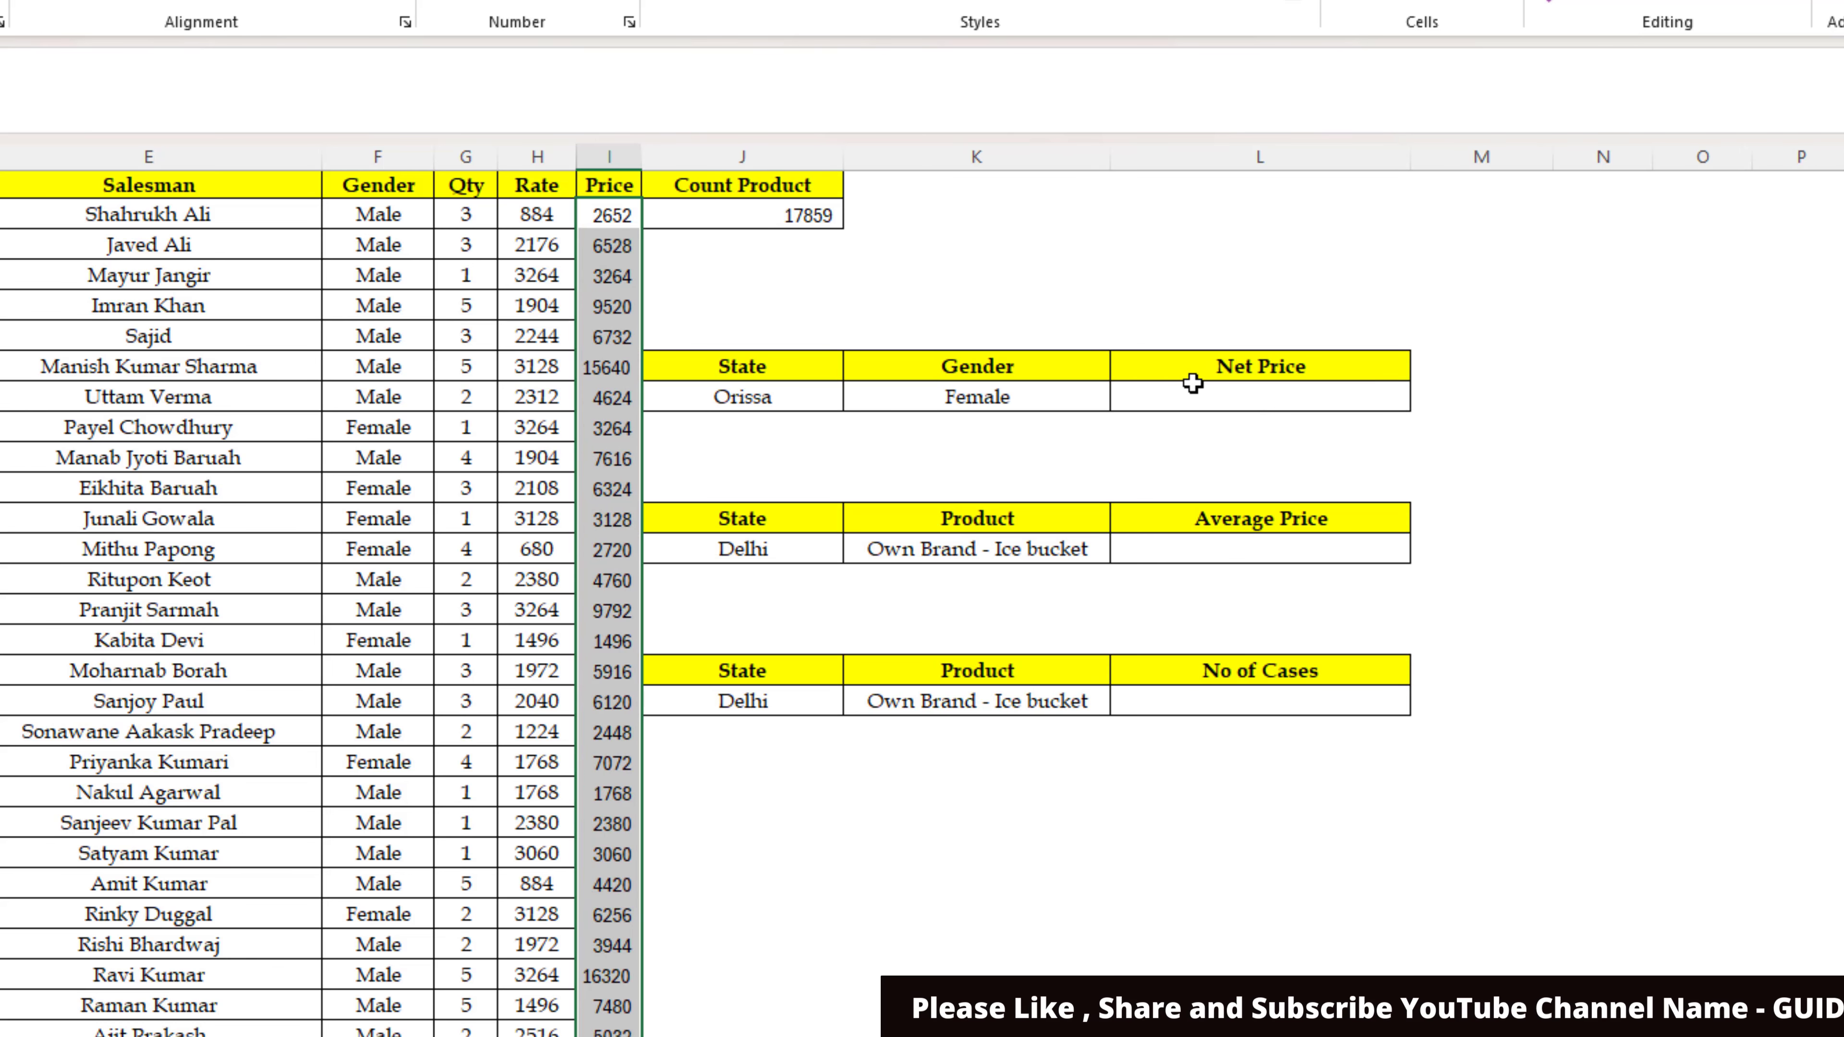
pyautogui.click(1198, 398)
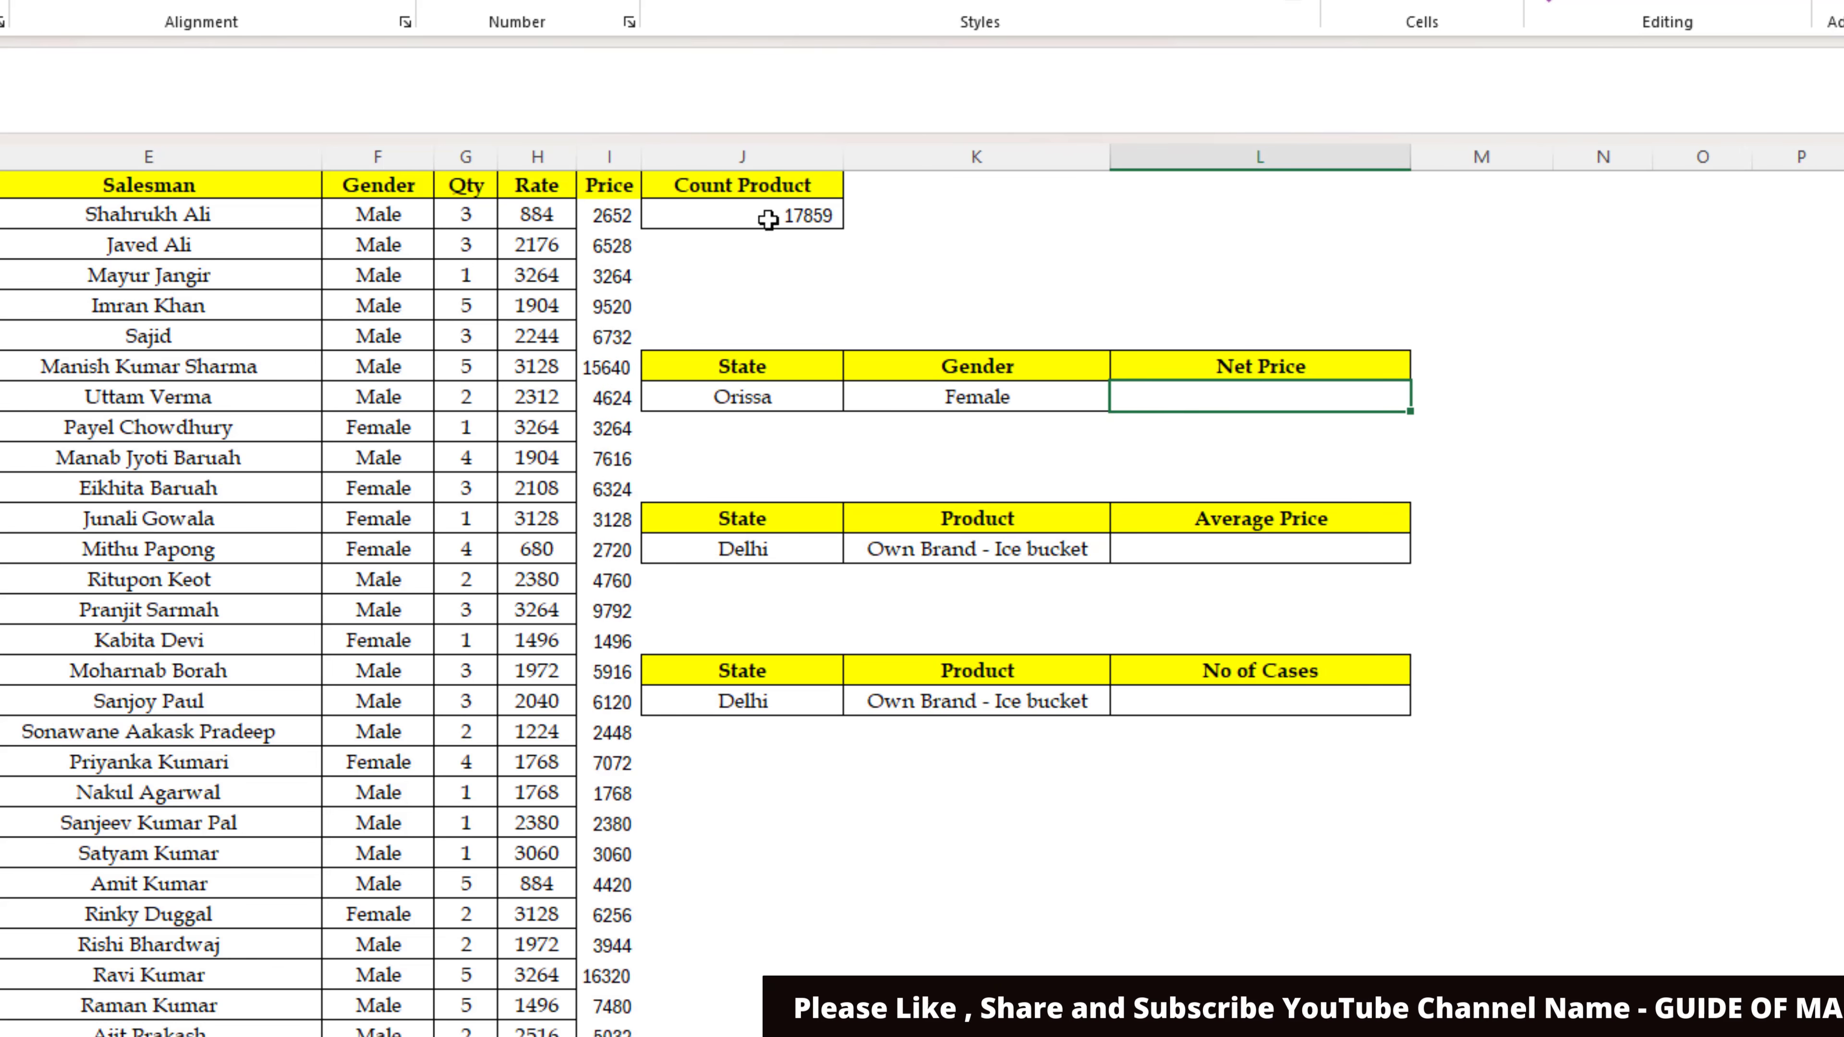
pyautogui.click(711, 156)
pyautogui.hotkey('ctrl', 'shift', '+')
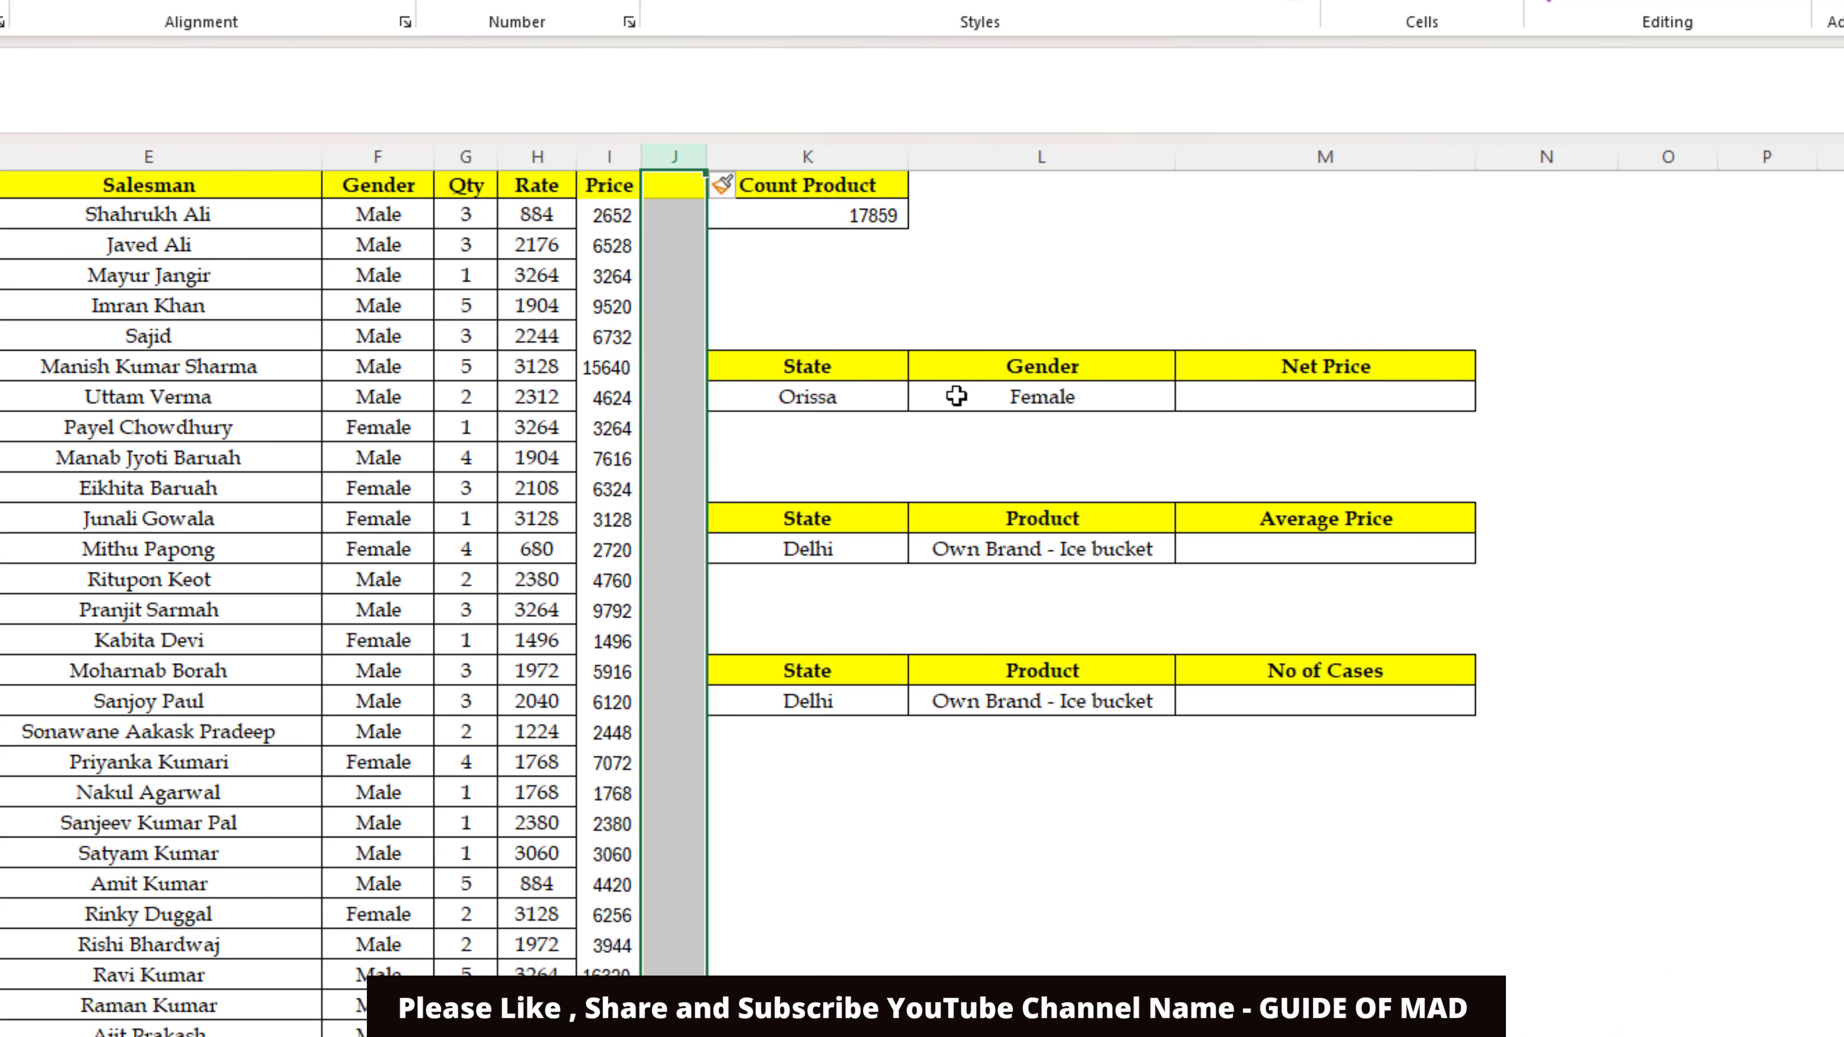
# Step: Start a SUMIFS formula in the Net Price cell M8 with the Price values I2:I17860 as the sum range
pyautogui.click(1362, 402)
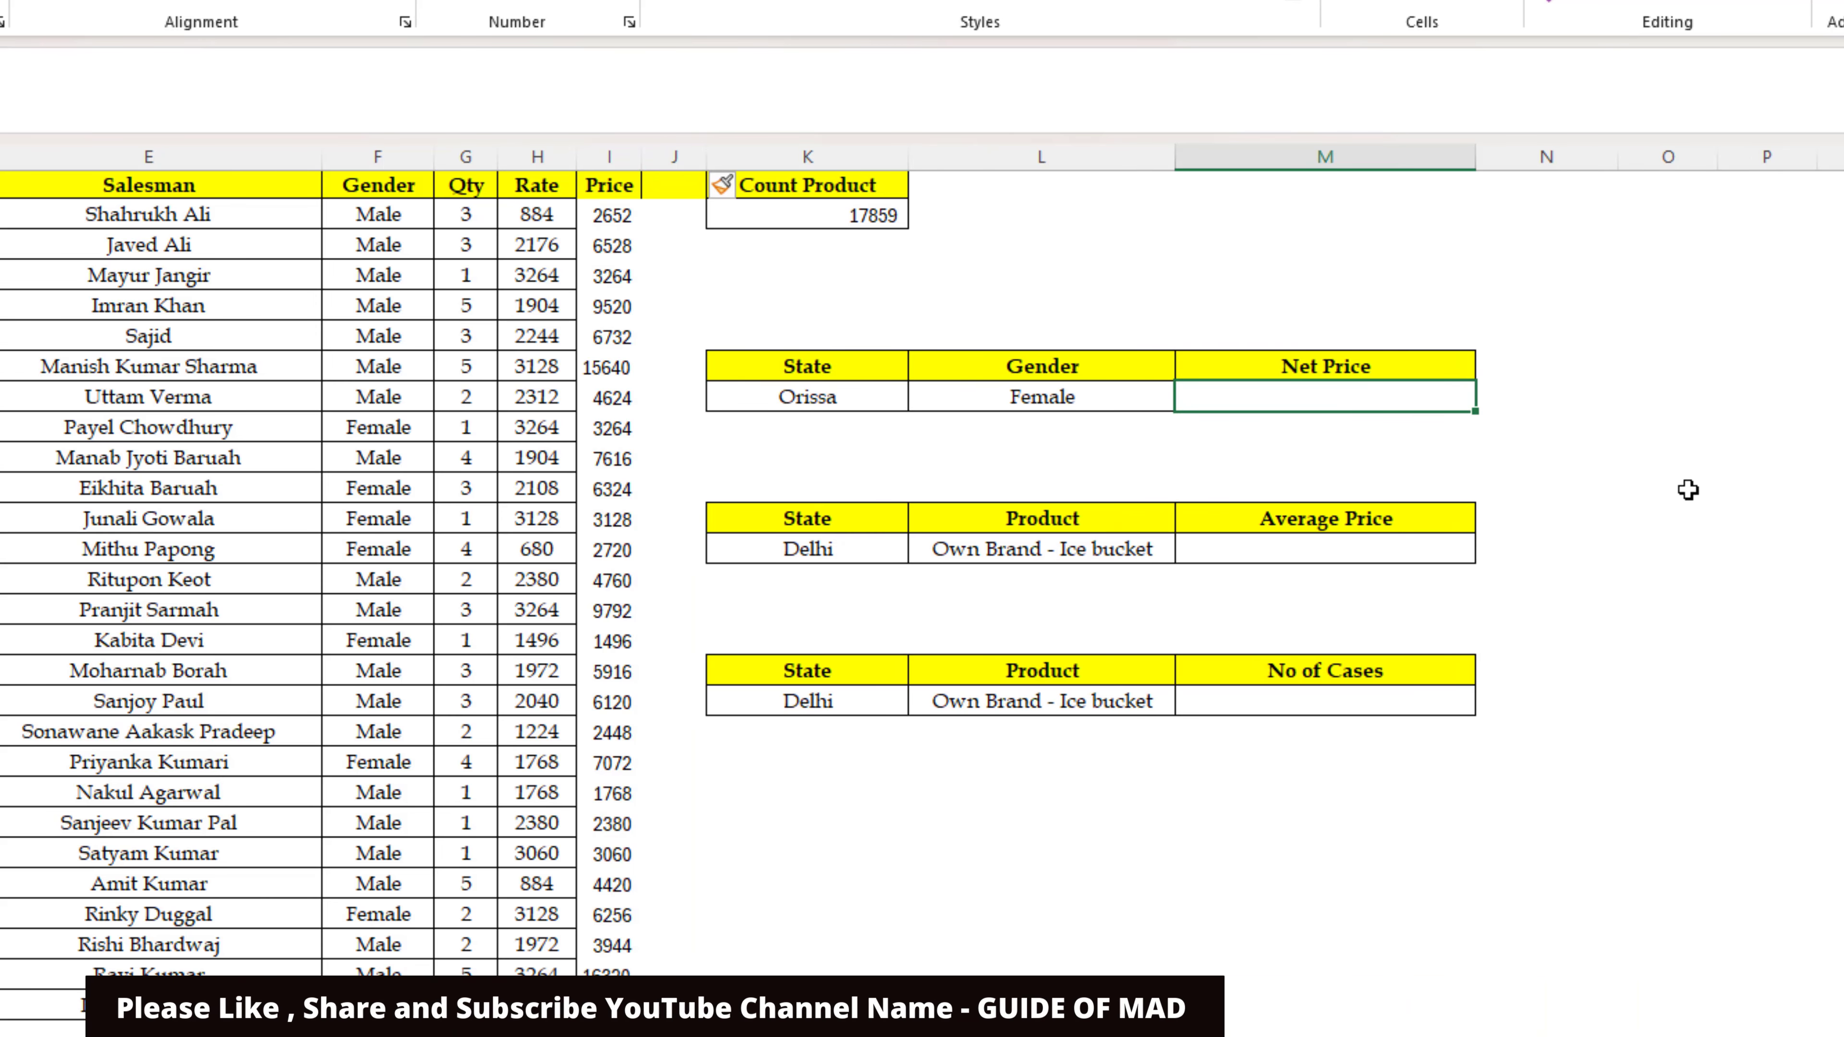
pyautogui.write('=sumifs(')
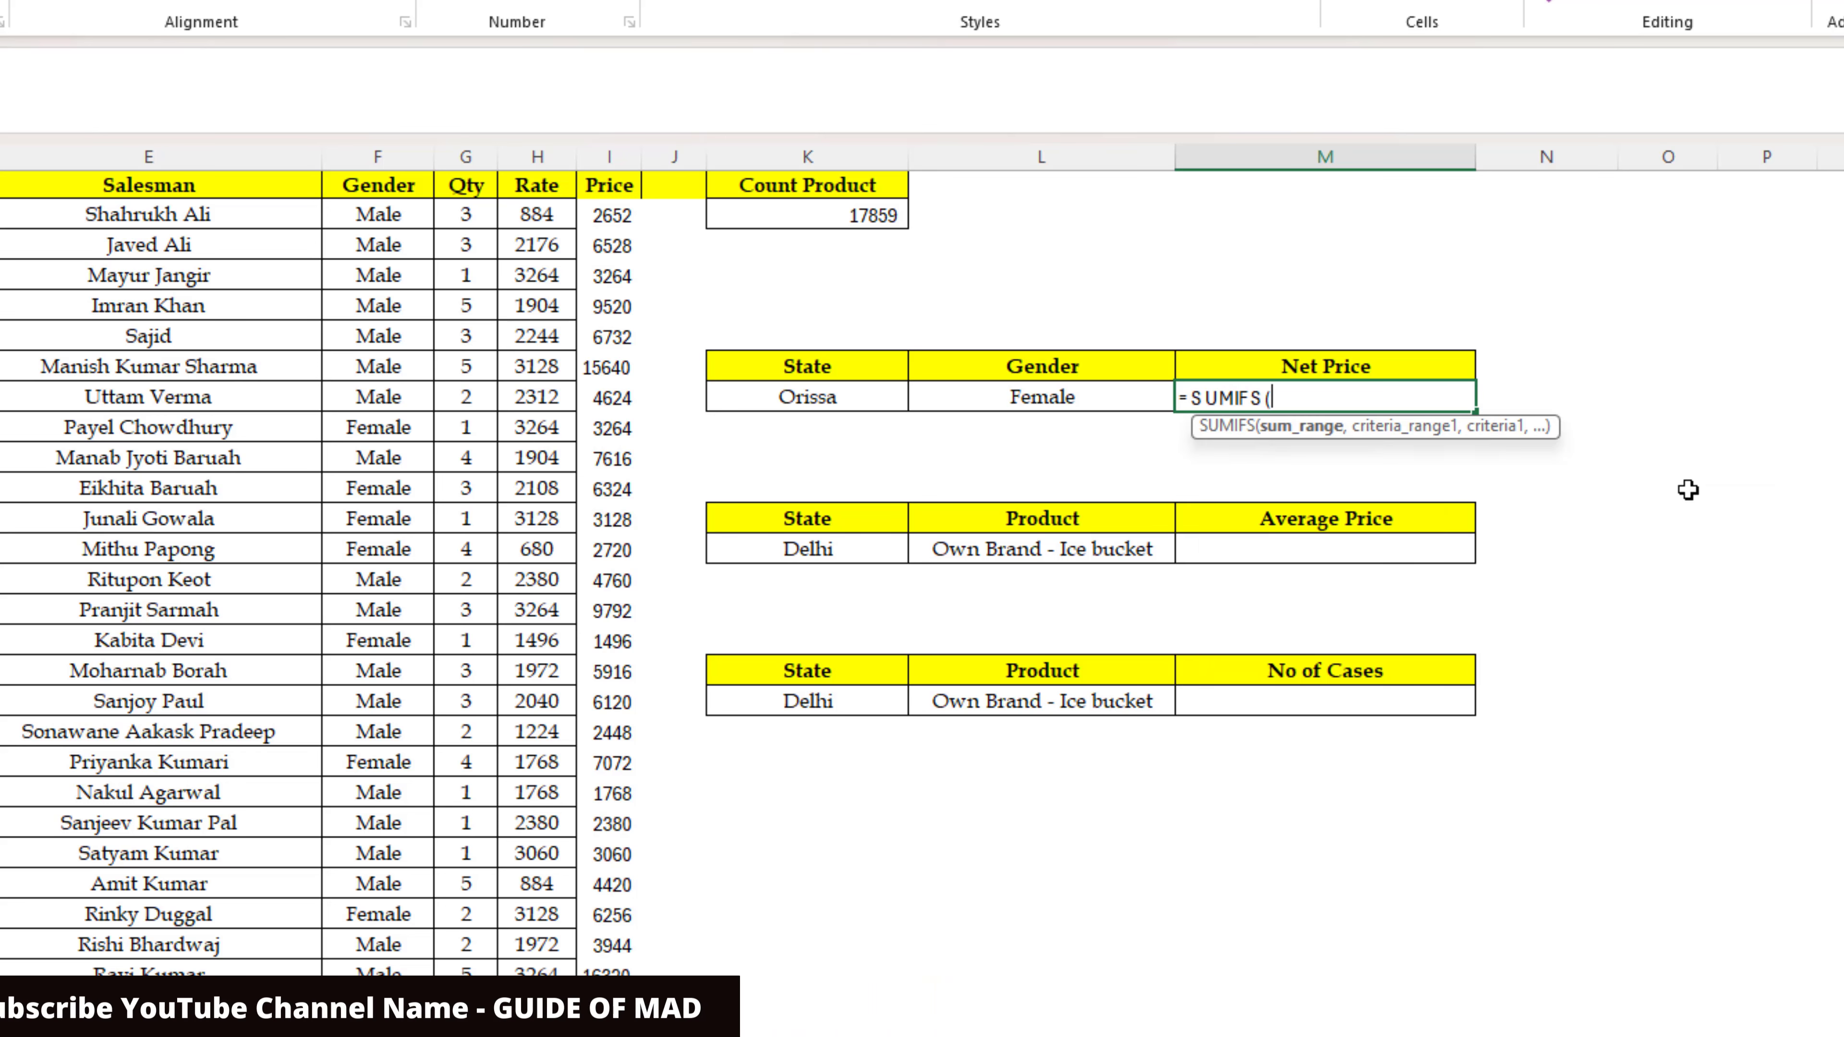
pyautogui.press('Left')
pyautogui.press('Left')
pyautogui.press('Left')
pyautogui.press('Left')
pyautogui.press('Up')
pyautogui.press('Up')
pyautogui.press('Up')
pyautogui.press('Up')
pyautogui.press('Up')
pyautogui.press('Up')
pyautogui.press('Up')
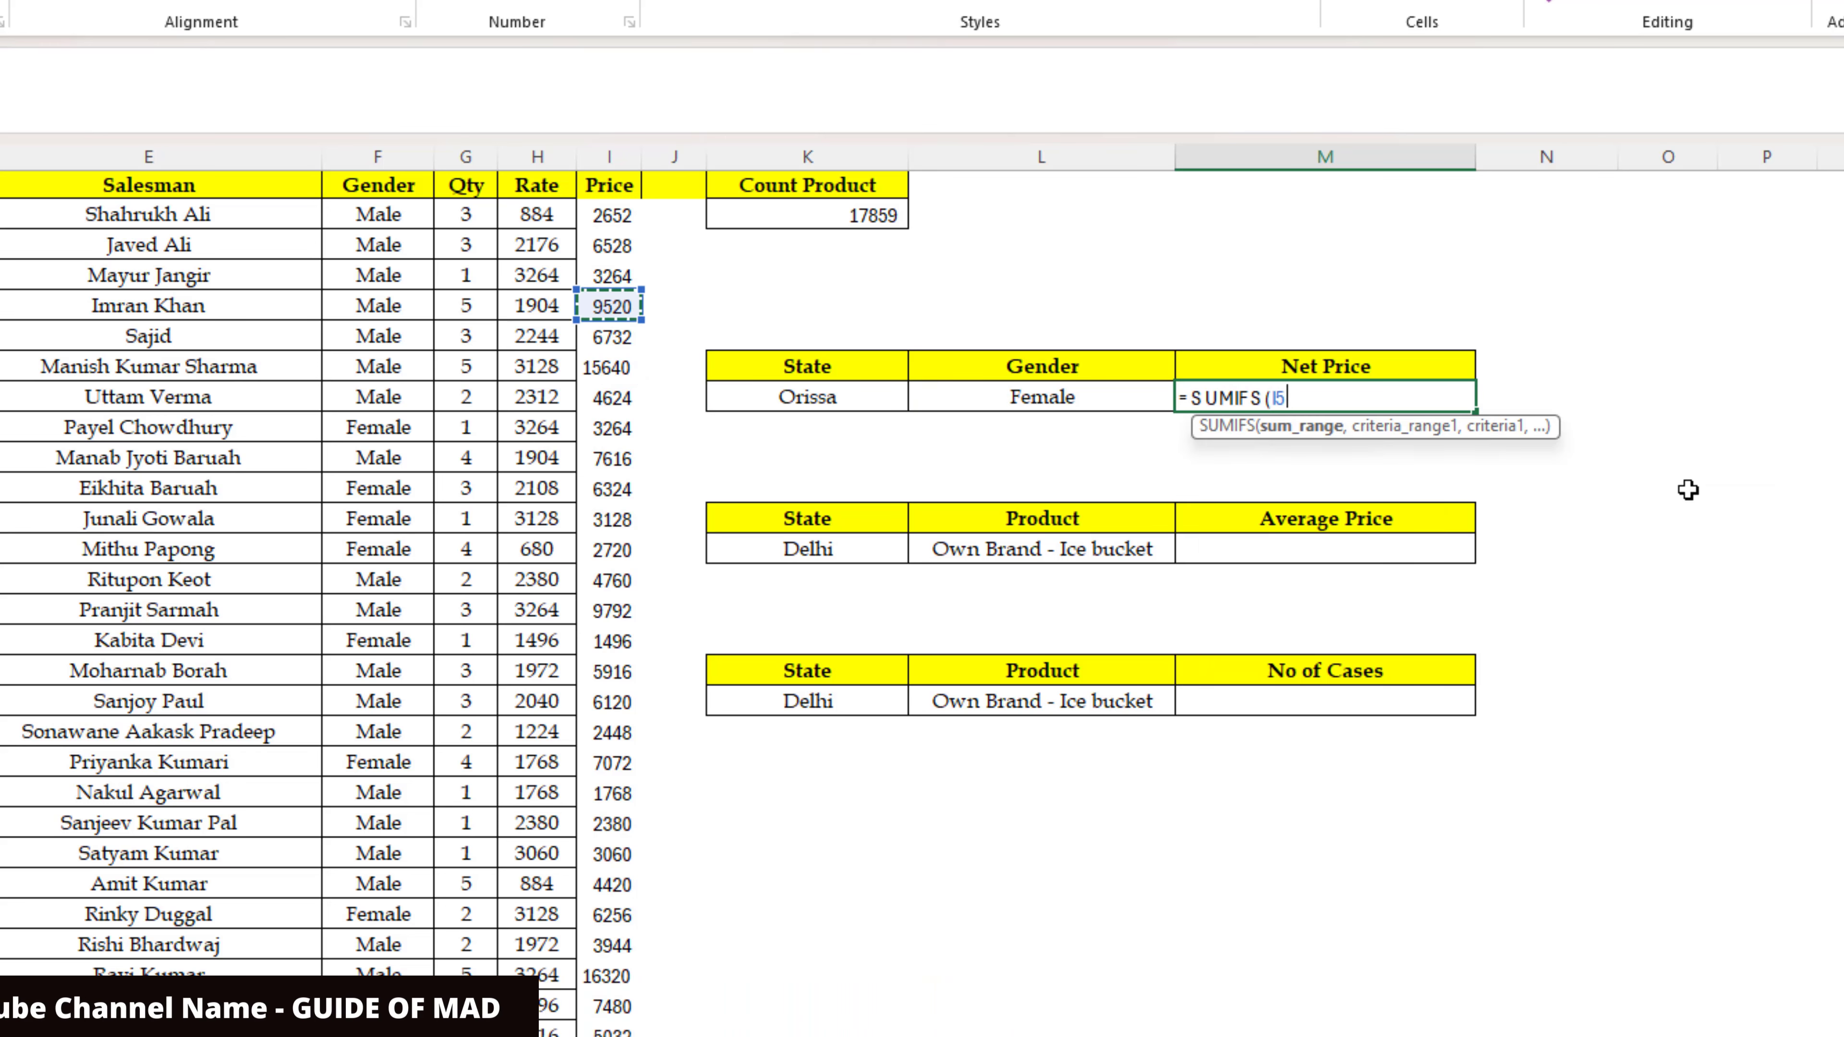
pyautogui.hotkey('ctrl', 'shift', 'Down')
pyautogui.hotkey('ctrl', 'BackSpace')
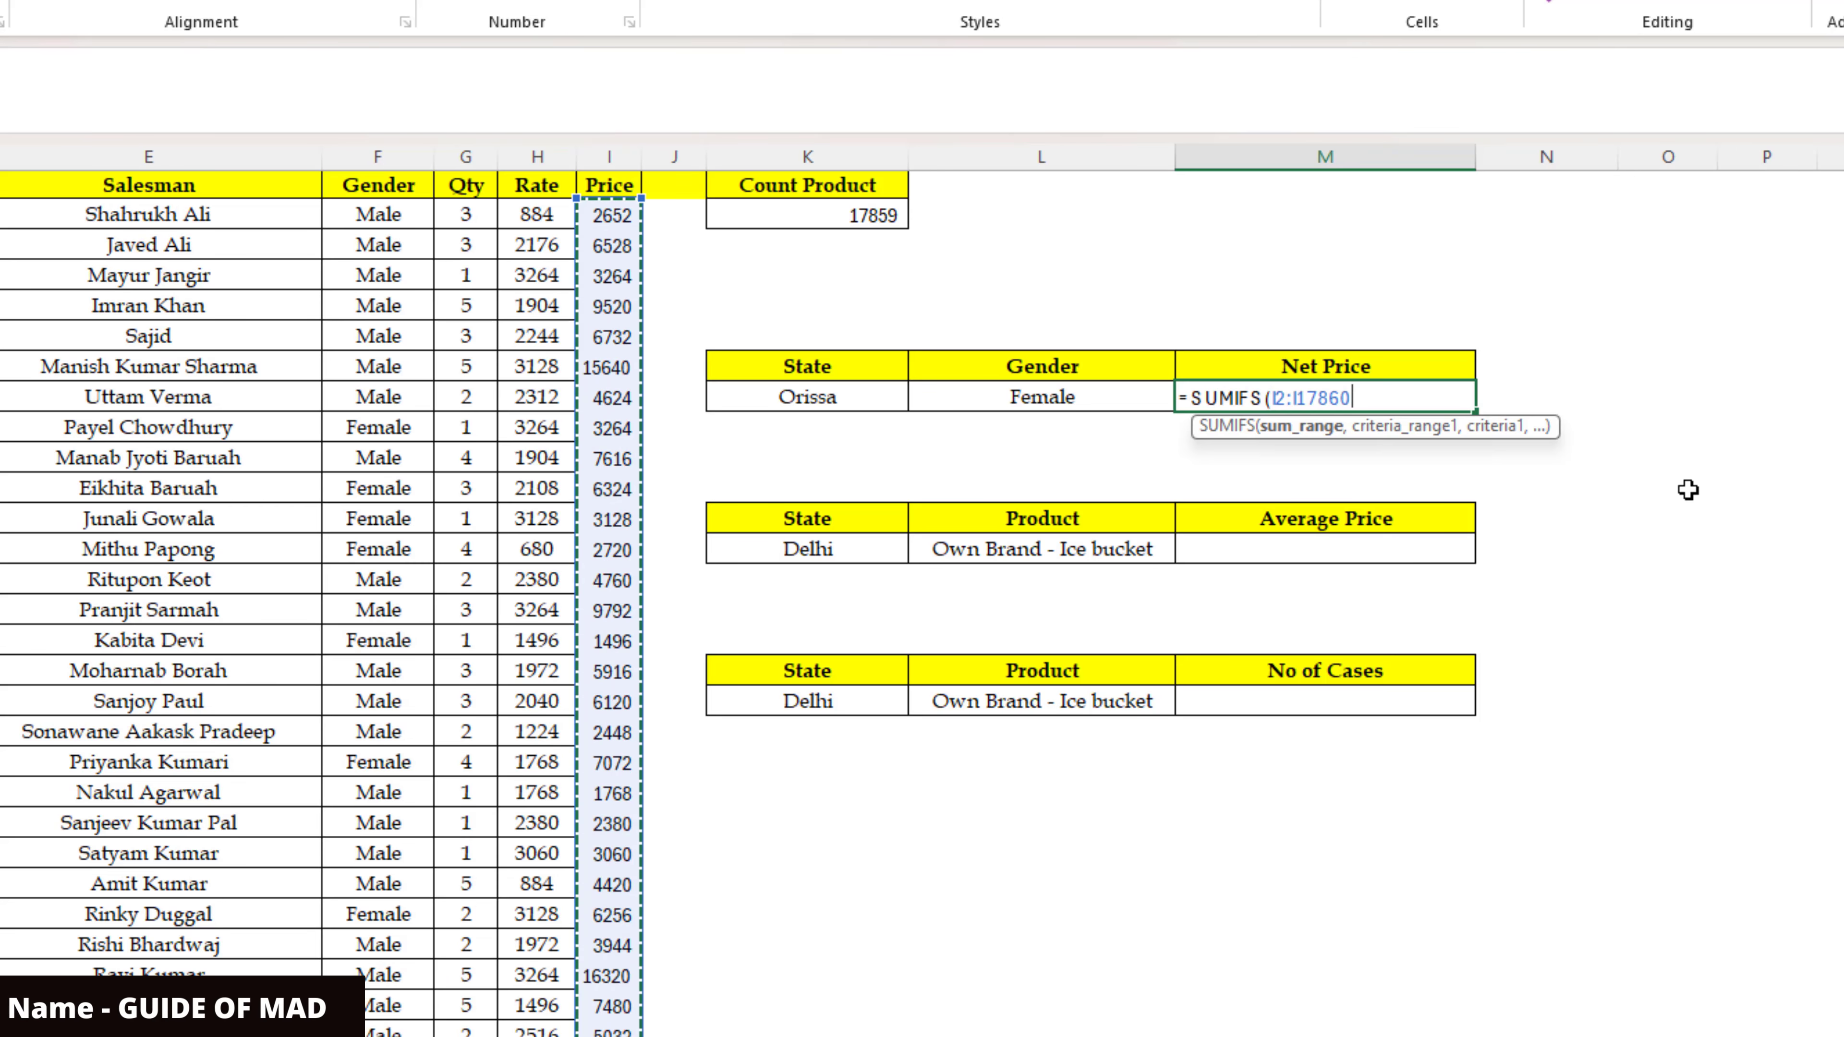
pyautogui.write(',')
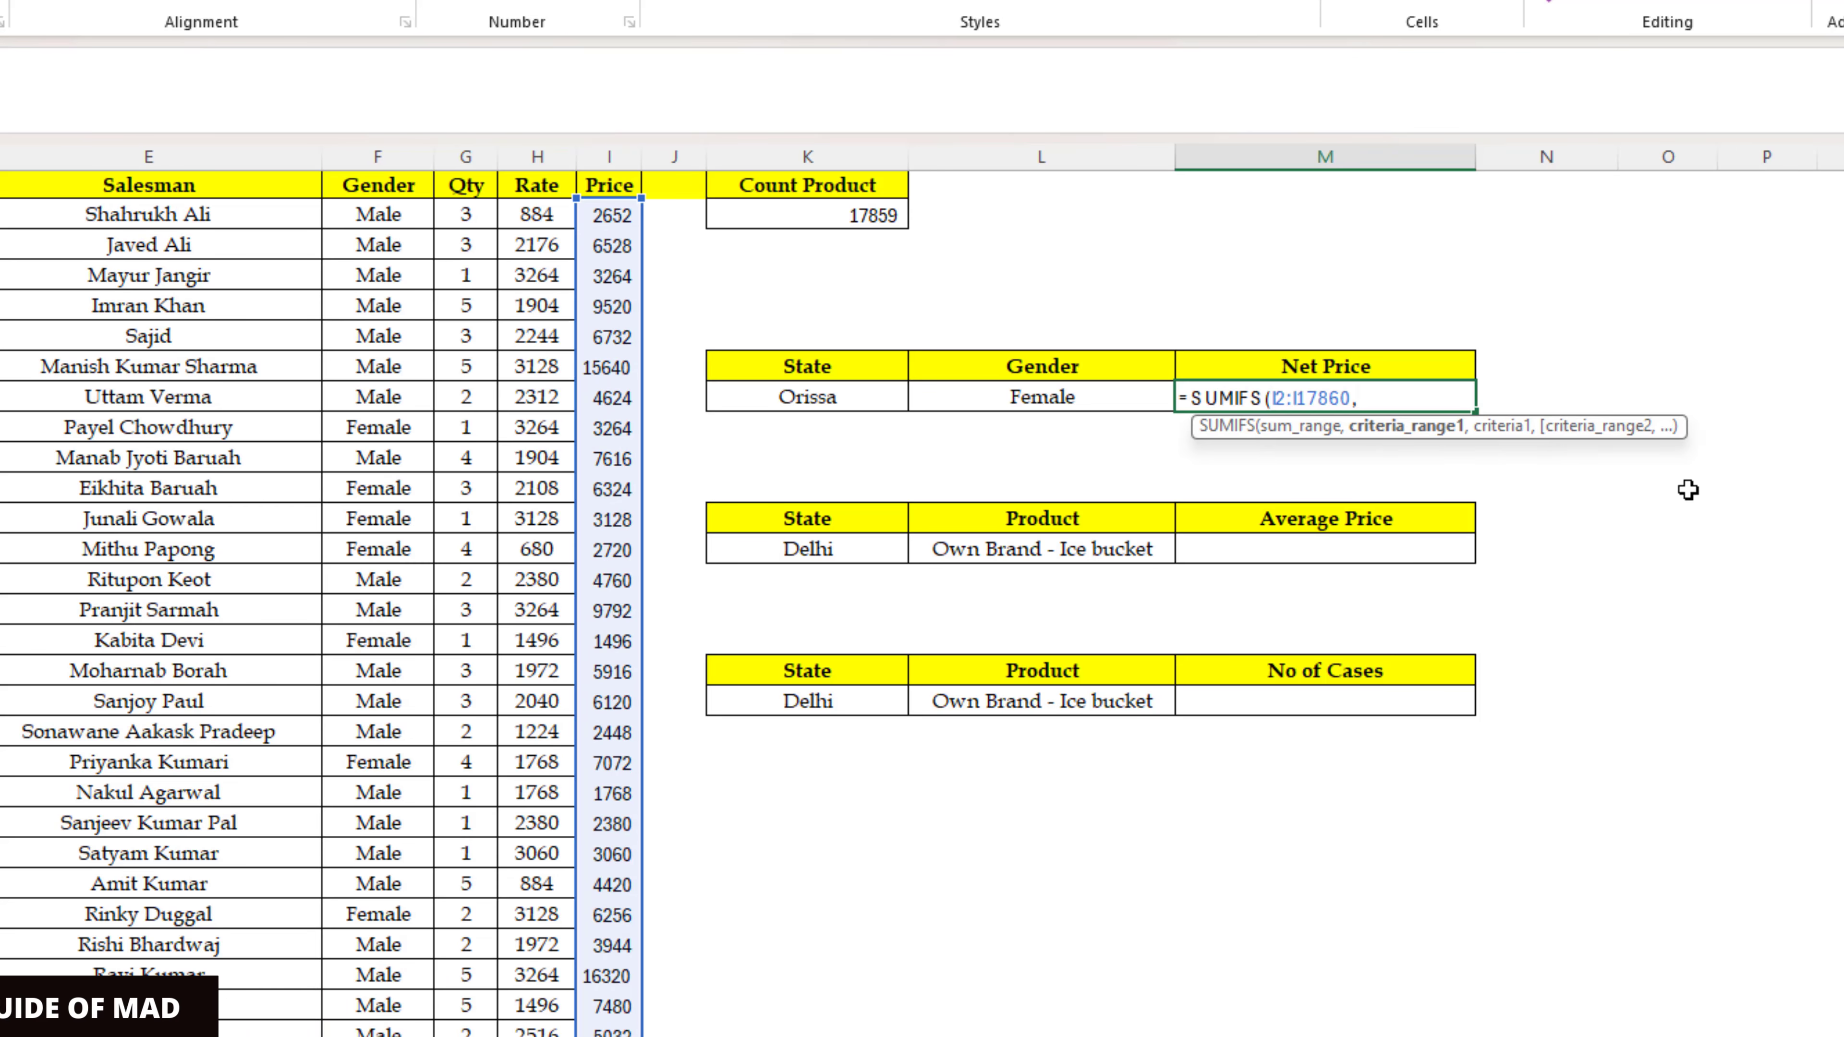
# Step: Add the State range C2:C17860 with criteria cell K8 as the first condition of the SUMIFS formula
pyautogui.press('Left')
pyautogui.press('Left')
pyautogui.press('Left')
pyautogui.press('Left')
pyautogui.press('Left')
pyautogui.press('Left')
pyautogui.press('Left')
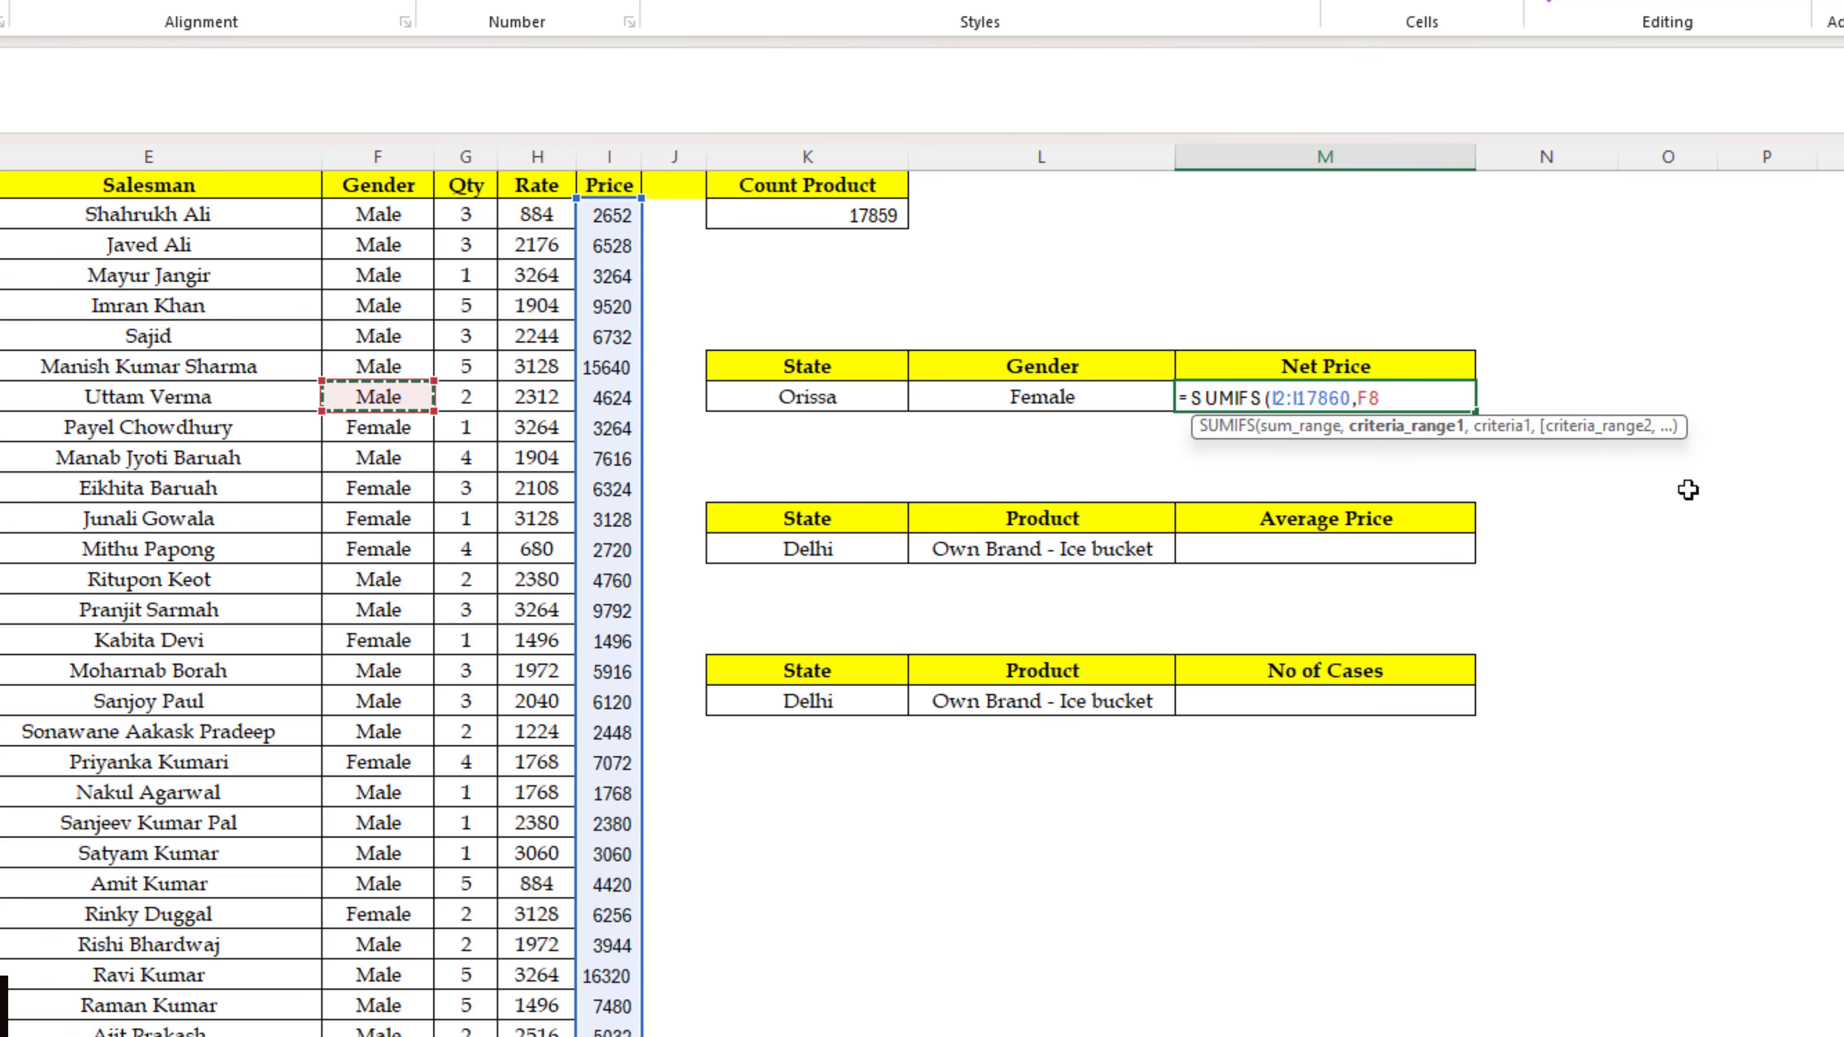
pyautogui.press('Left')
pyautogui.press('Left')
pyautogui.press('Left')
pyautogui.press('Up')
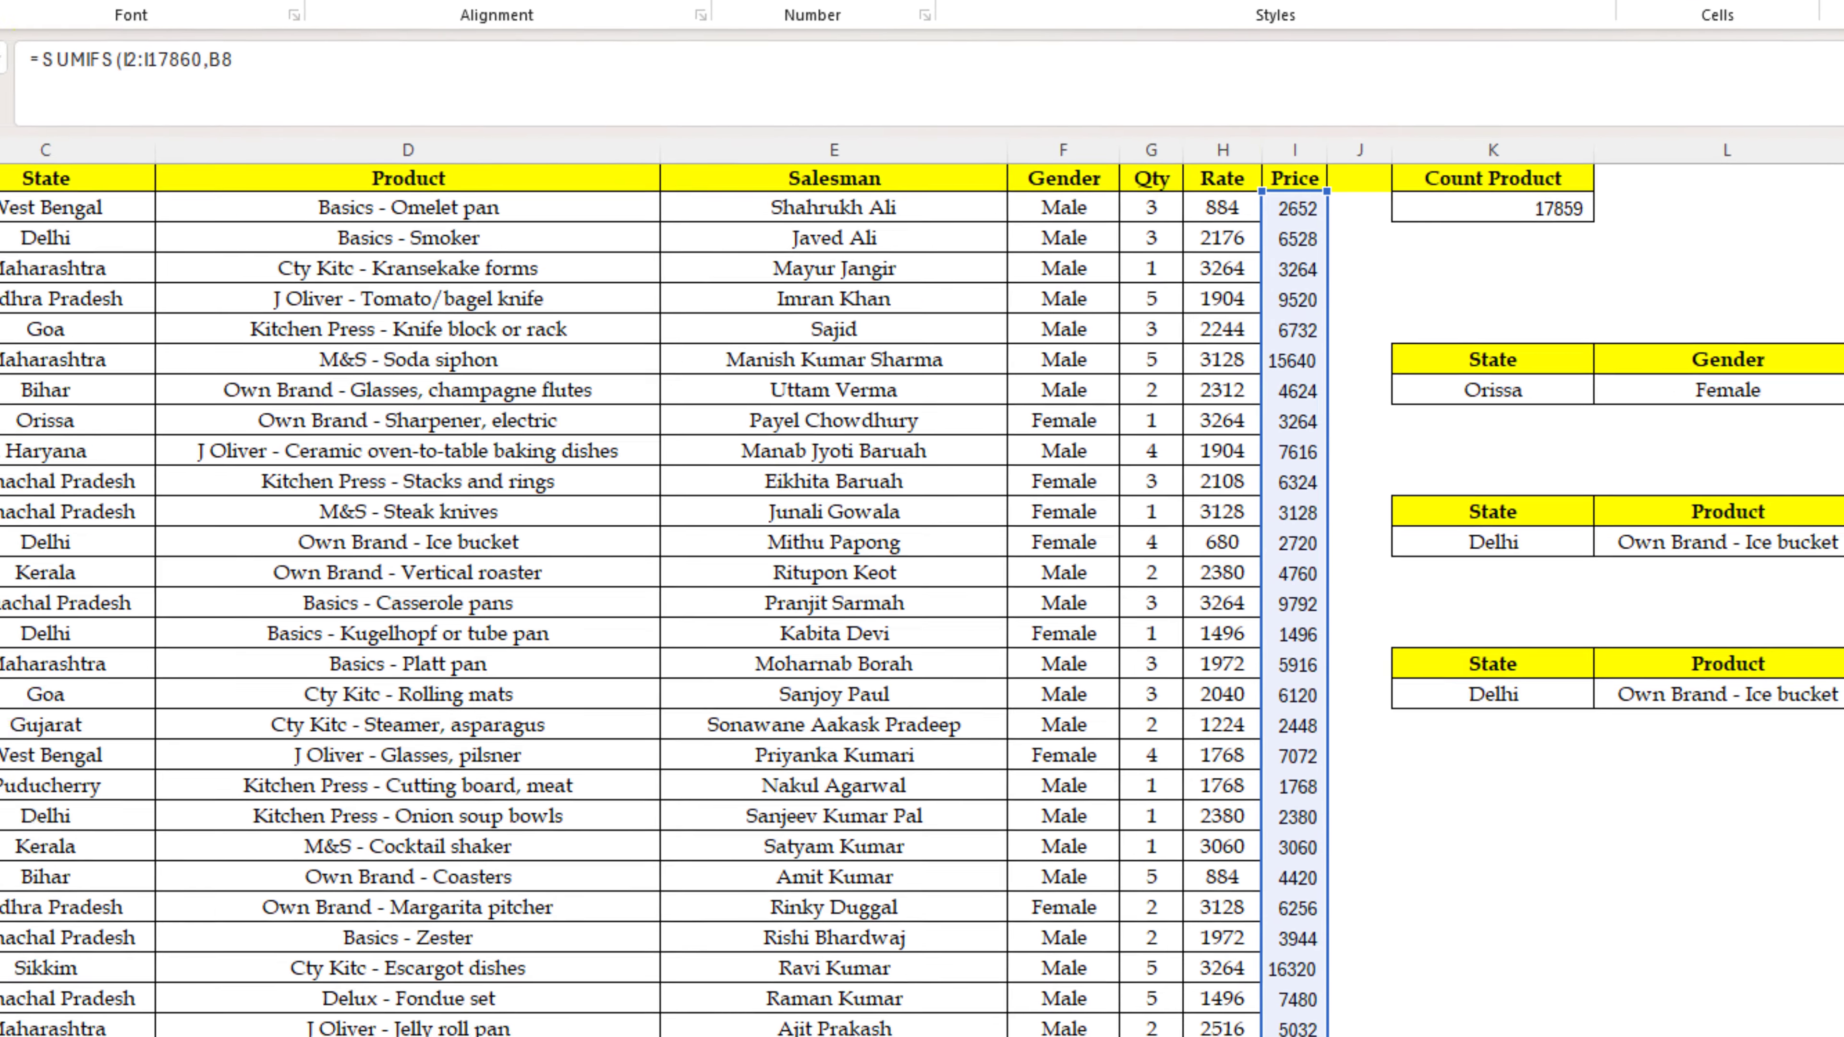
pyautogui.press('Up')
pyautogui.press('Up')
pyautogui.press('Up')
pyautogui.press('Up')
pyautogui.press('Up')
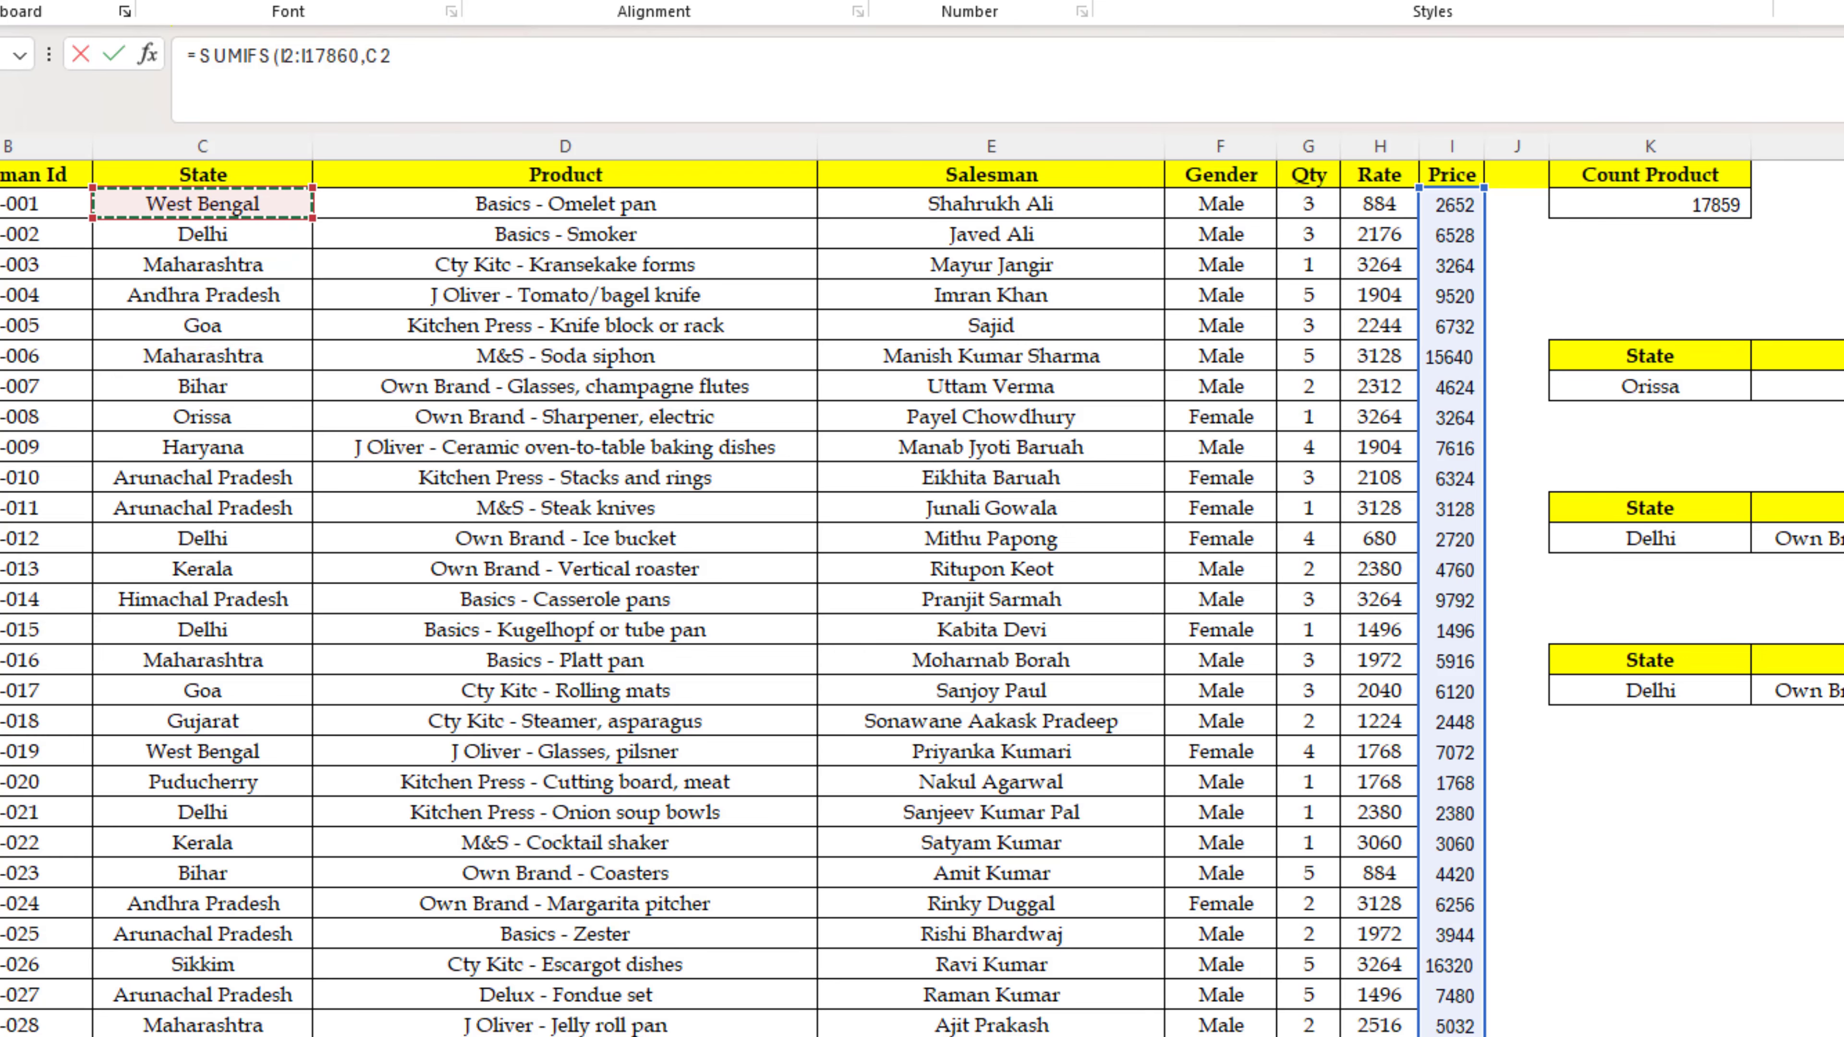
pyautogui.hotkey('ctrl', 'shift', 'Down')
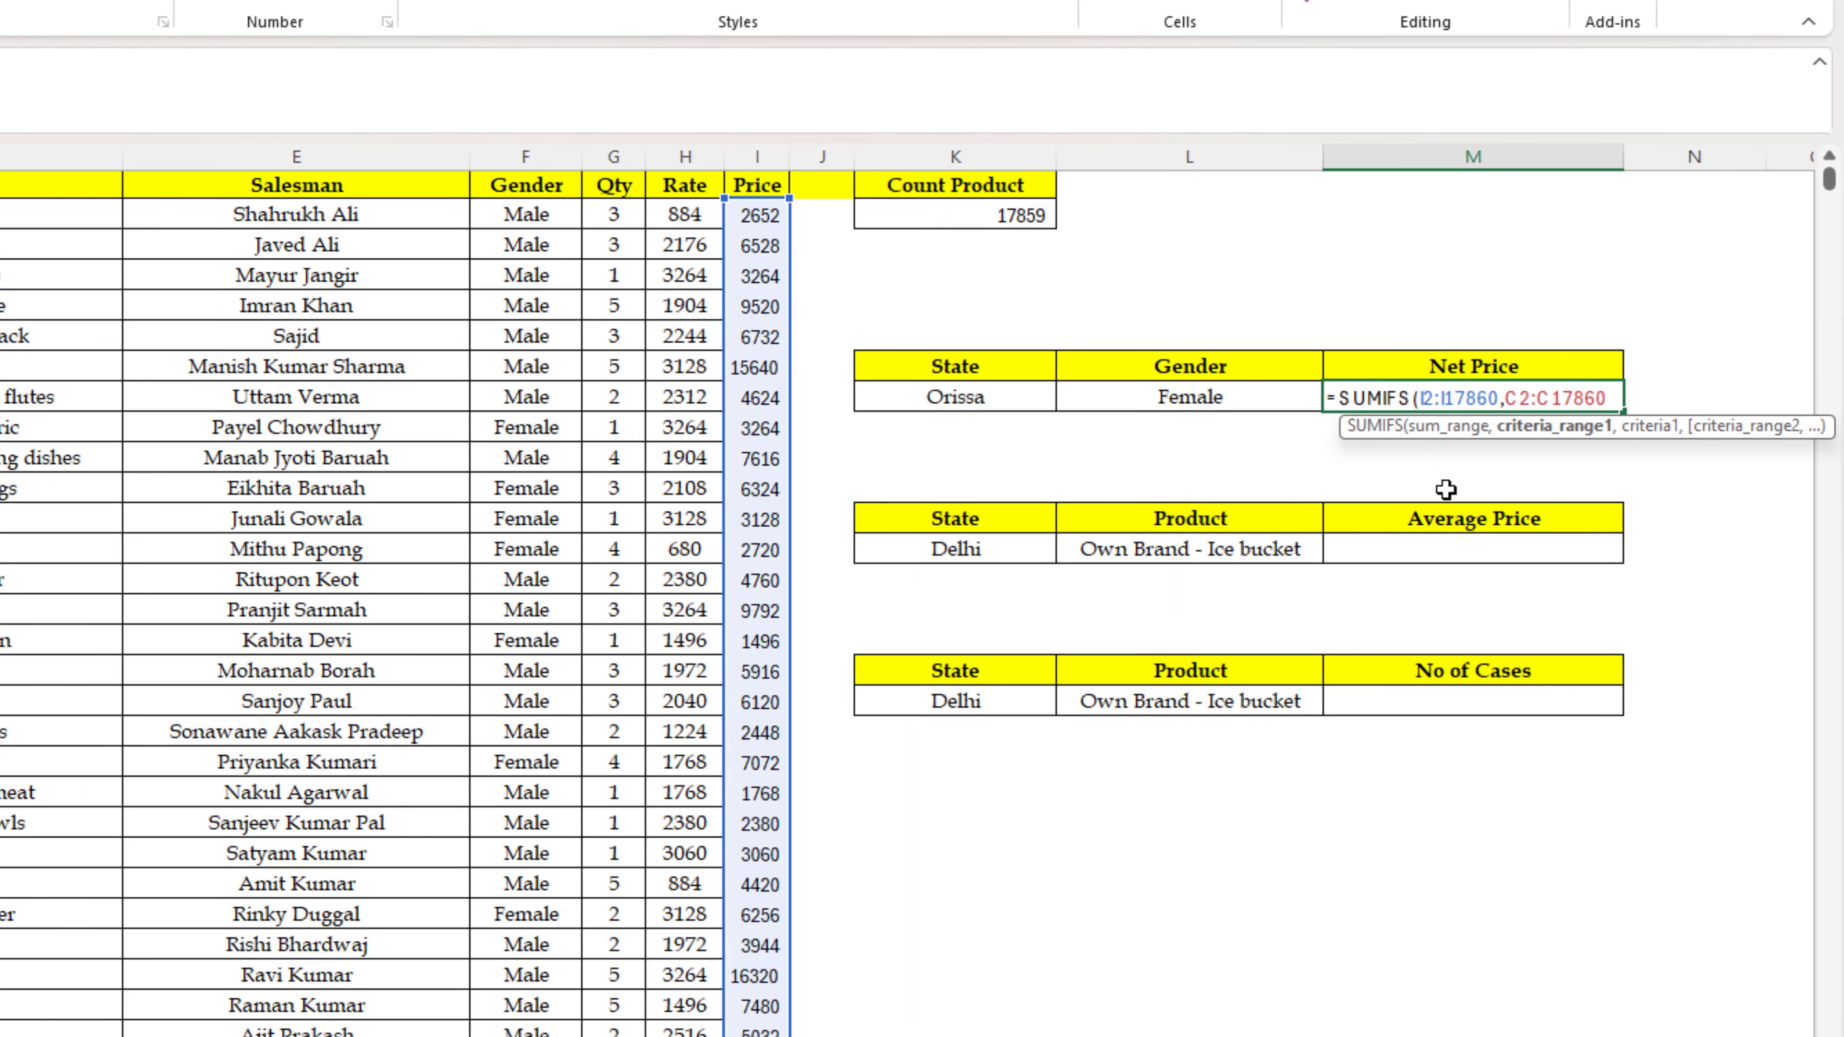
pyautogui.write(',')
pyautogui.press('Left')
pyautogui.press('Left')
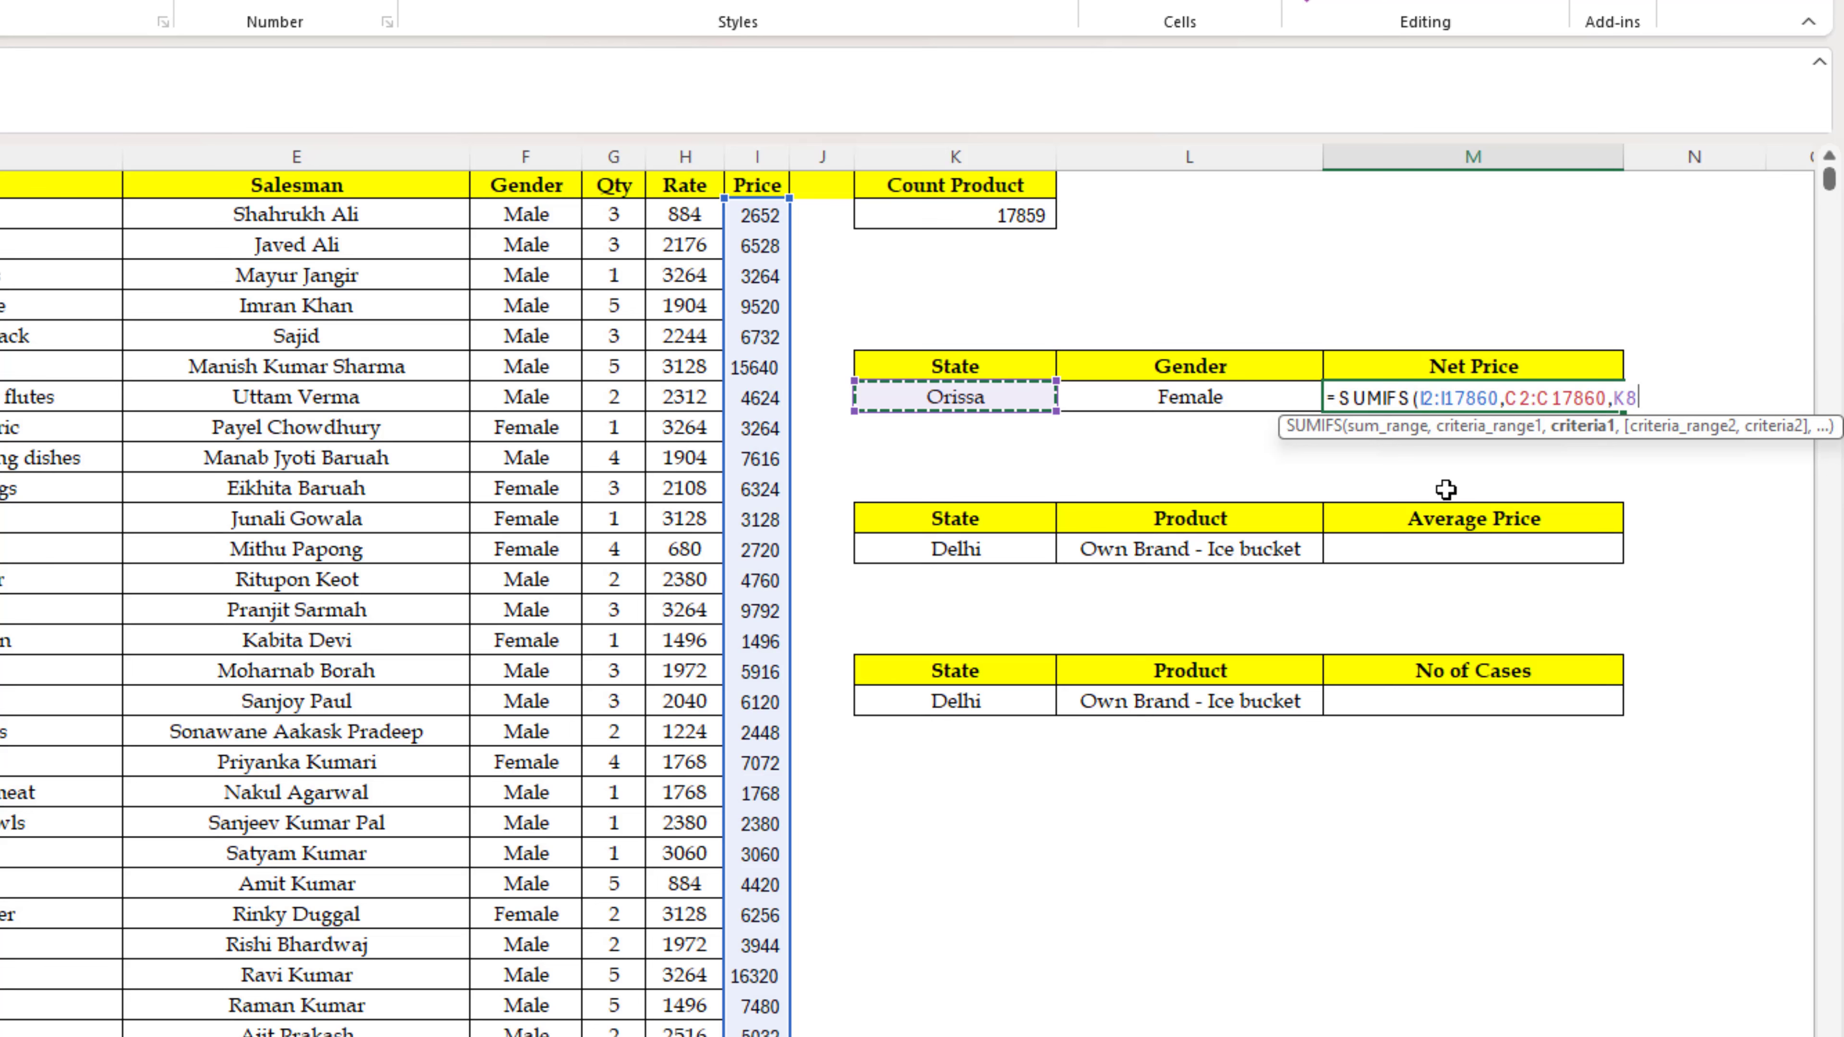
# Step: Complete the SUMIFS formula with the Gender range F2:F17860 and criteria cell L8 as the second condition
pyautogui.write(',')
pyautogui.press('Left')
pyautogui.press('Left')
pyautogui.press('Left')
pyautogui.press('Left')
pyautogui.press('Left')
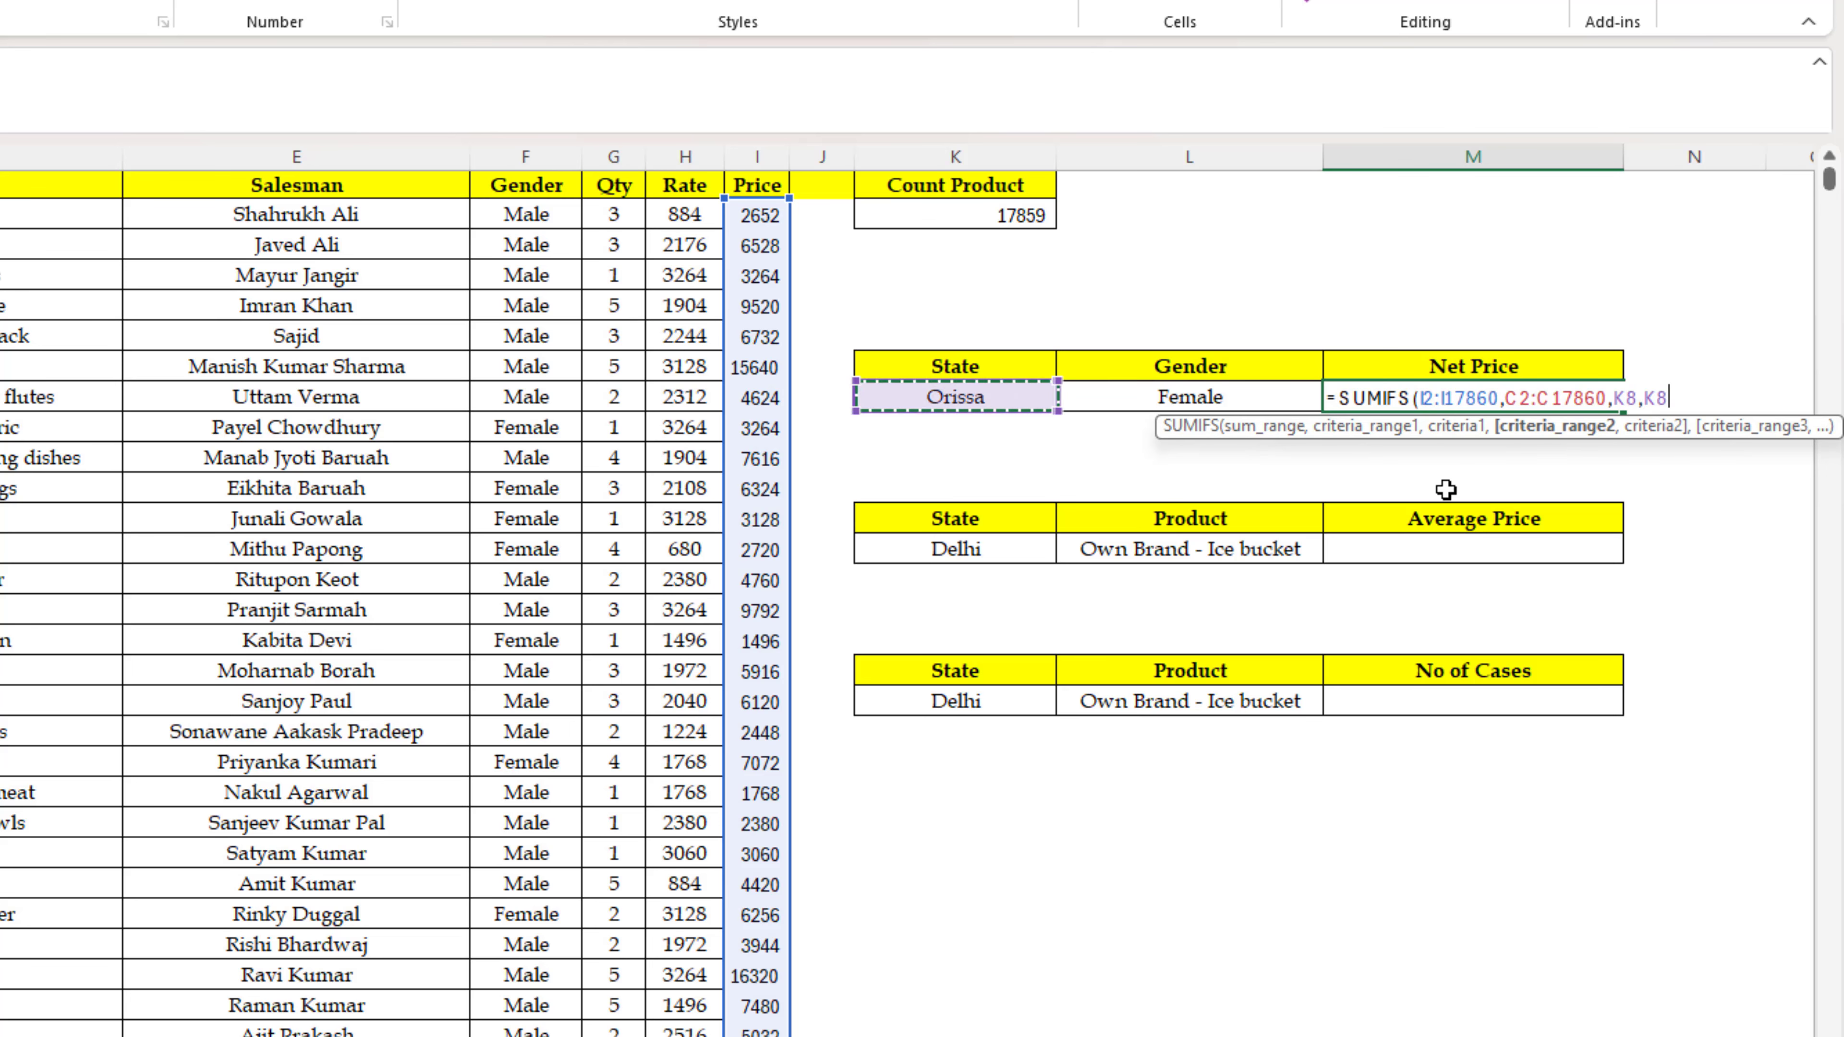
pyautogui.press('Up')
pyautogui.press('Up')
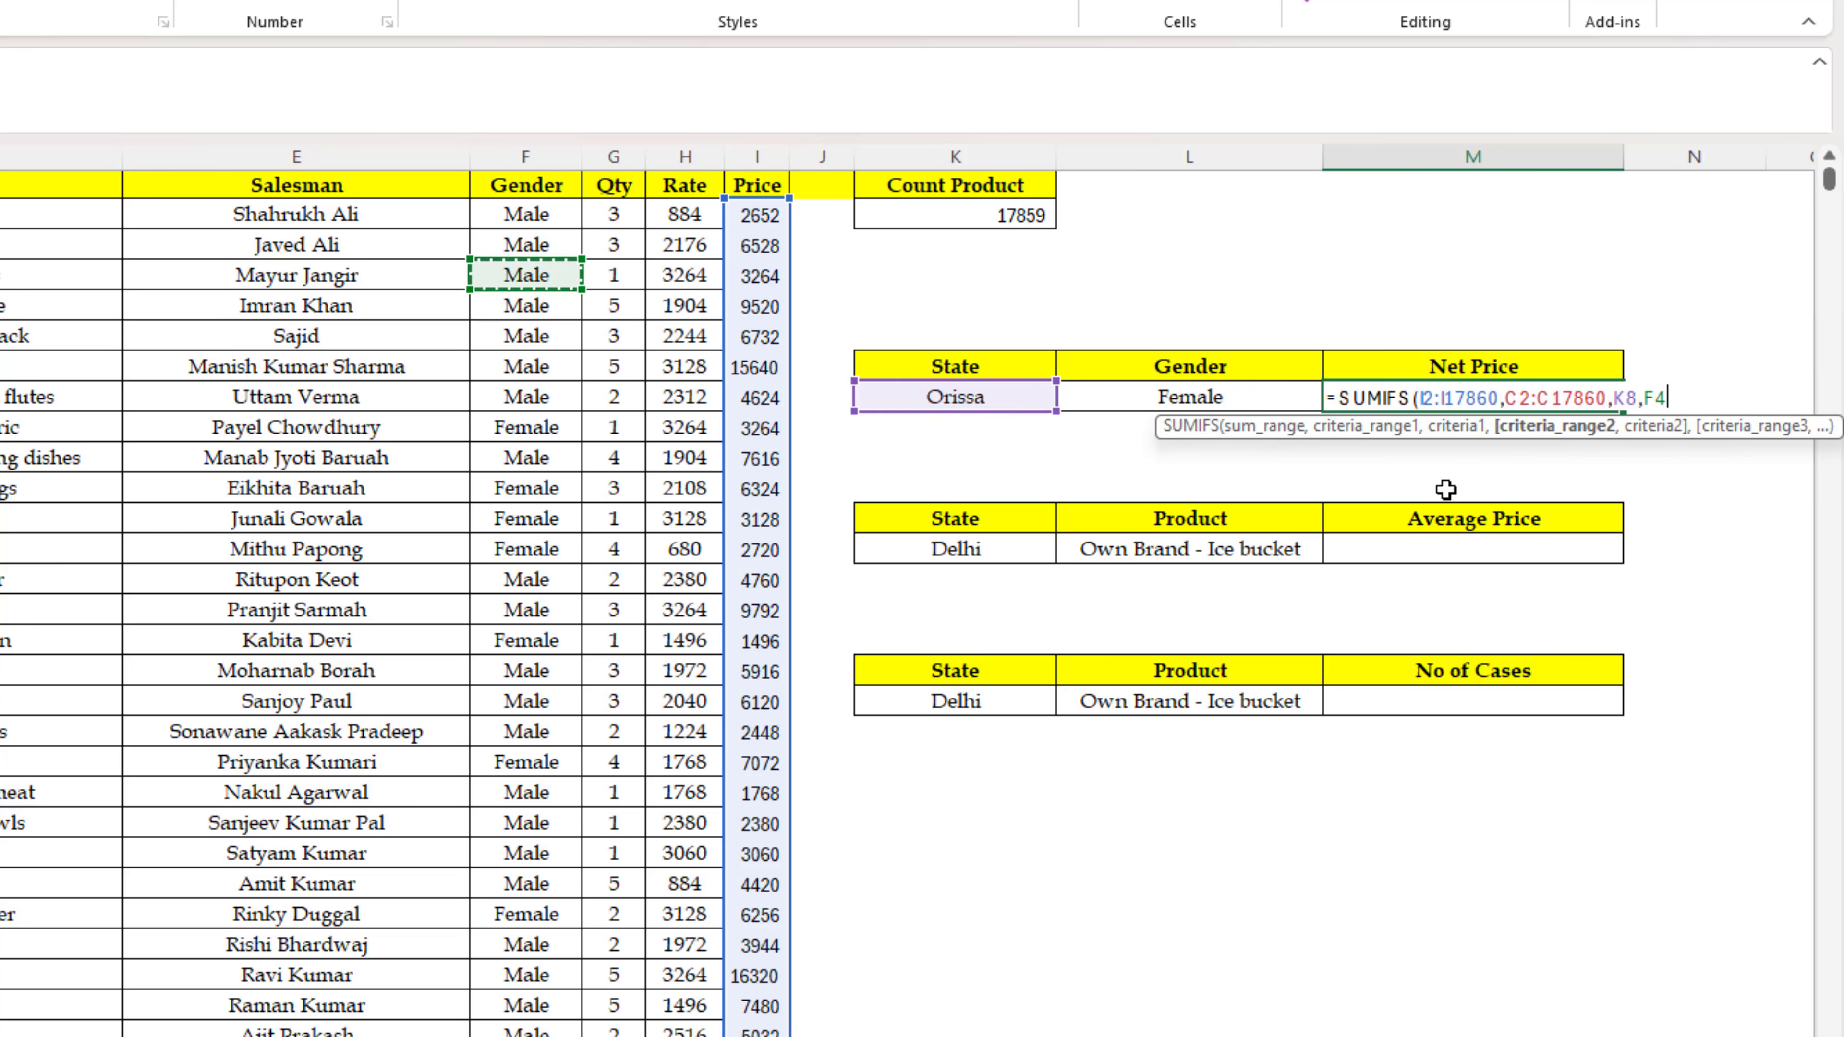
pyautogui.hotkey('ctrl', 'shift', 'Down')
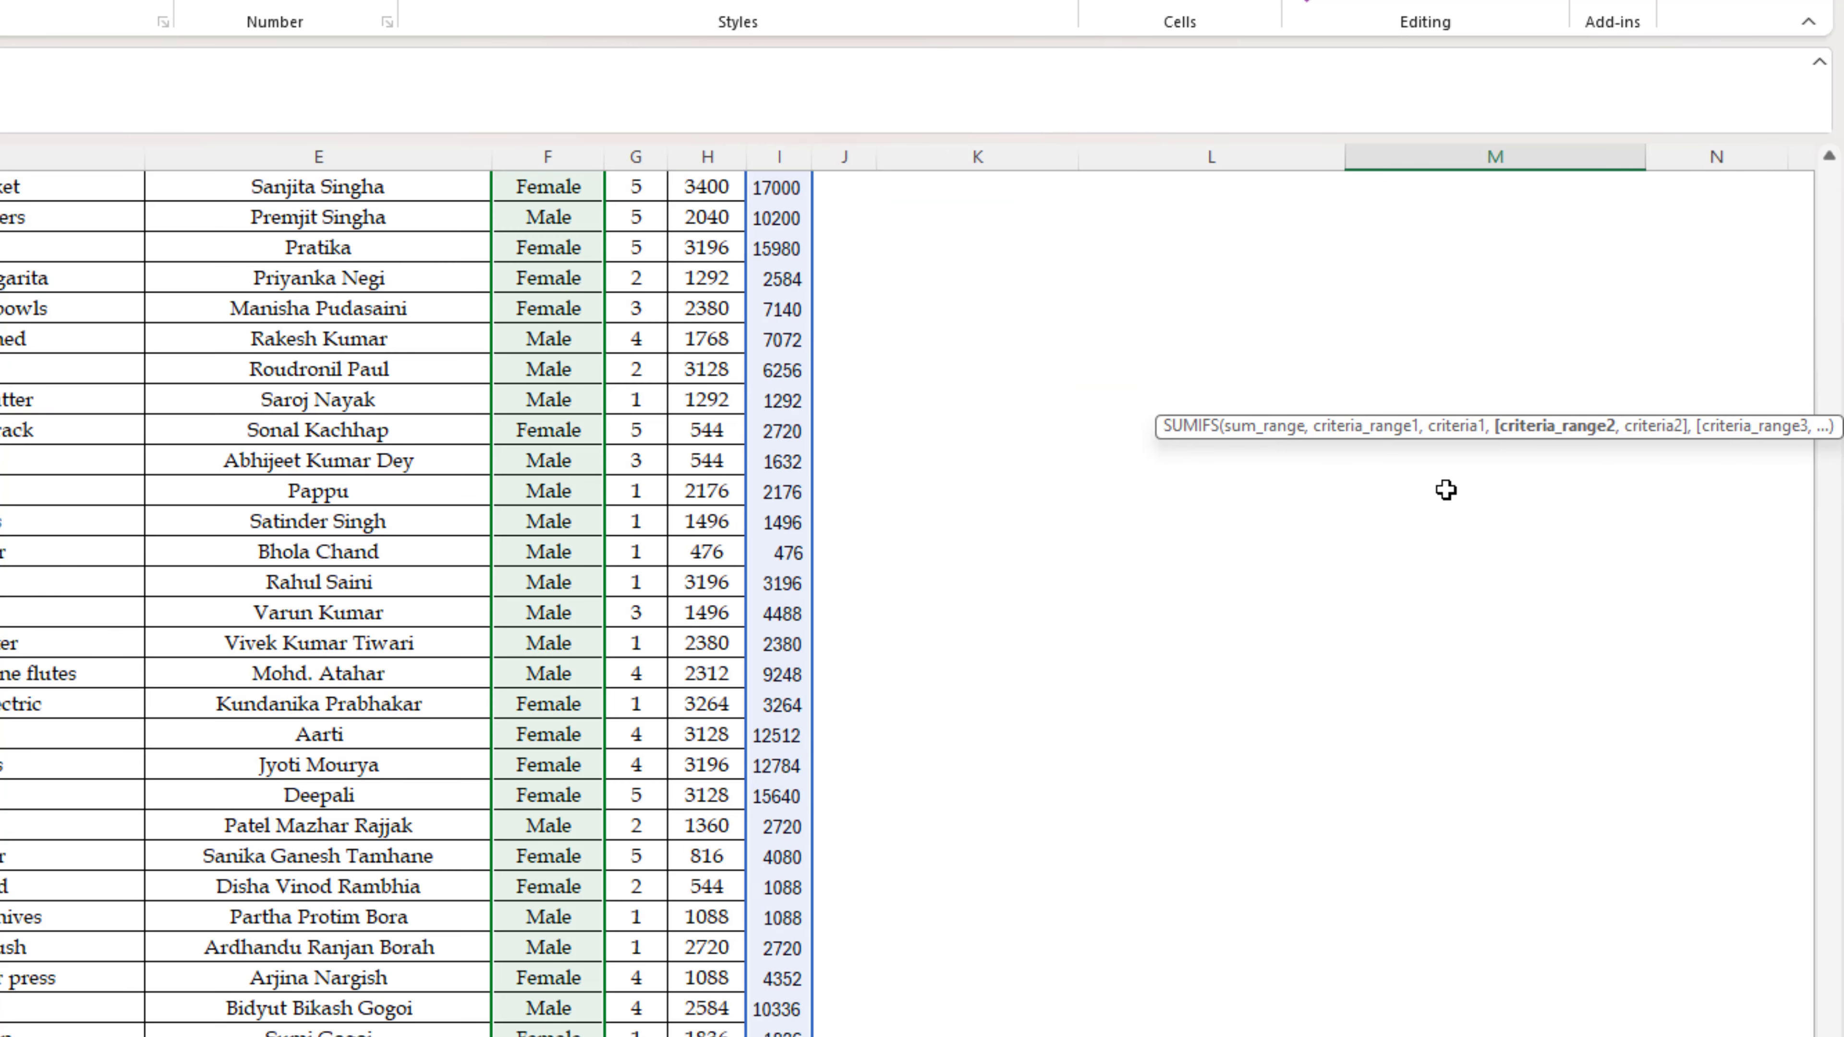
pyautogui.hotkey('ctrl', 'BackSpace')
pyautogui.write(',')
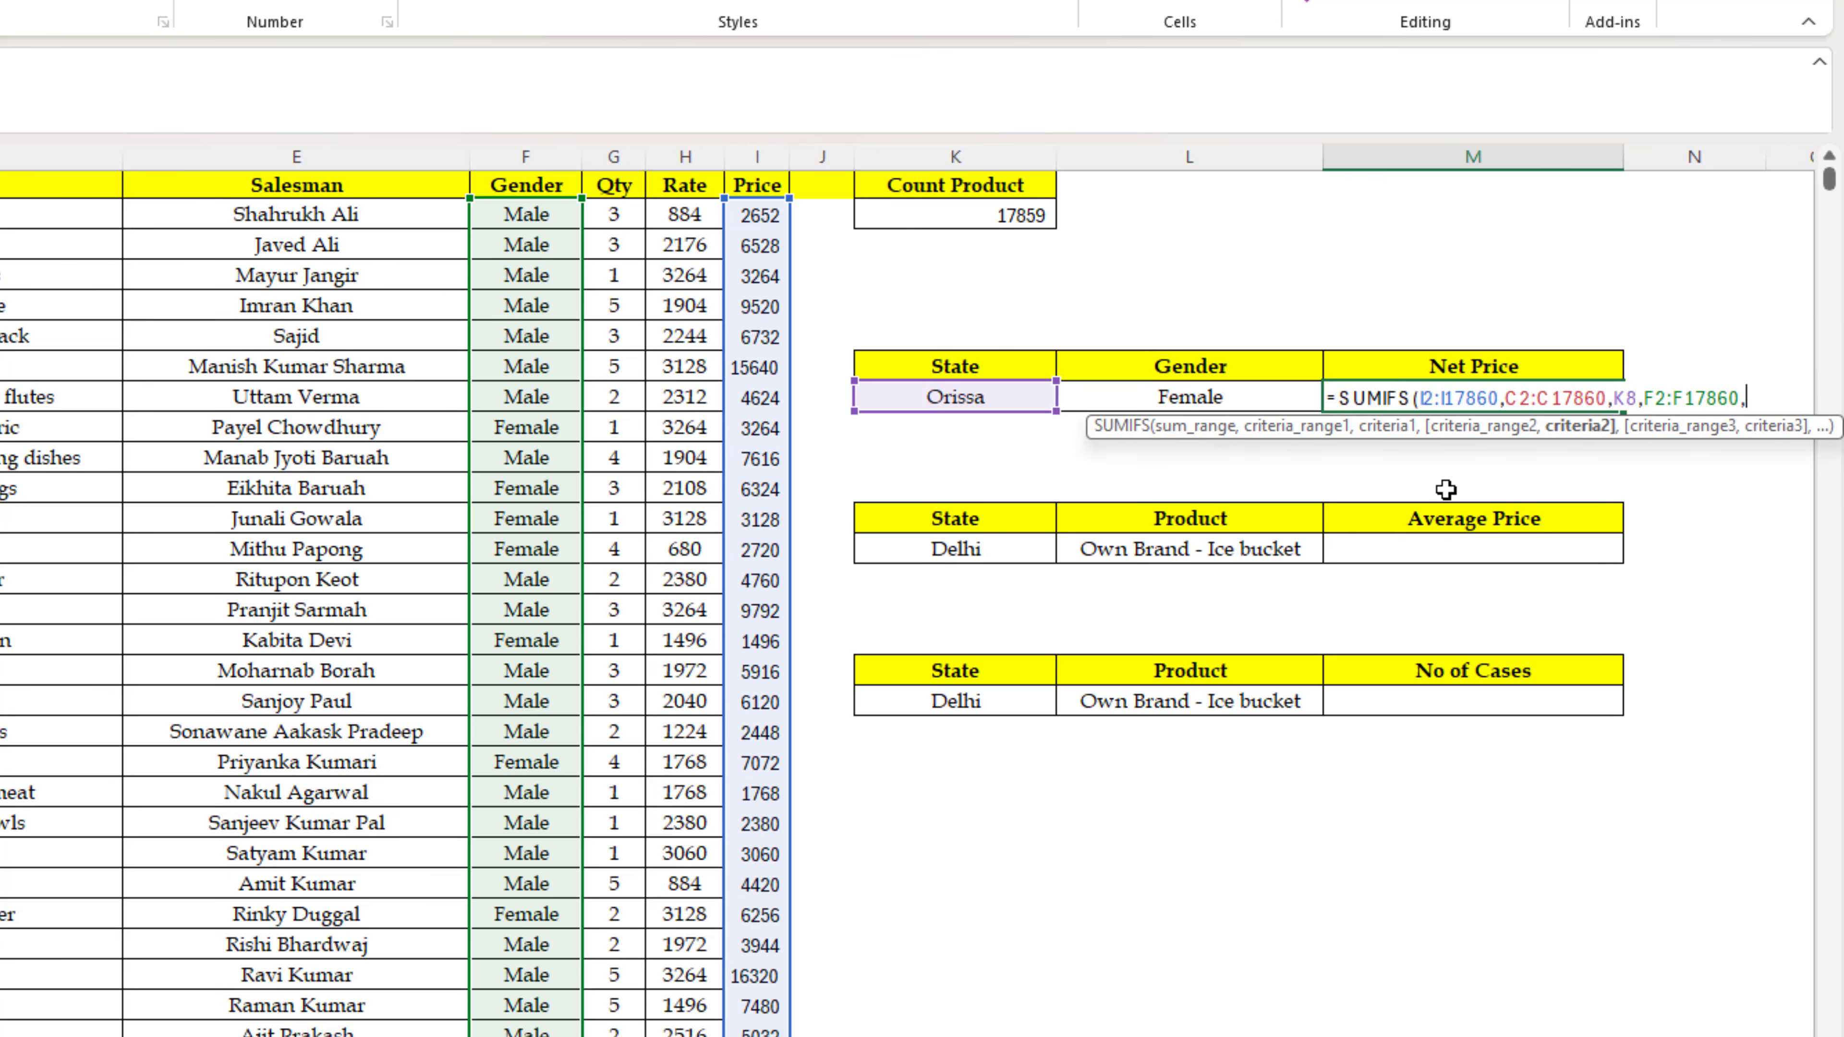
pyautogui.press('Left')
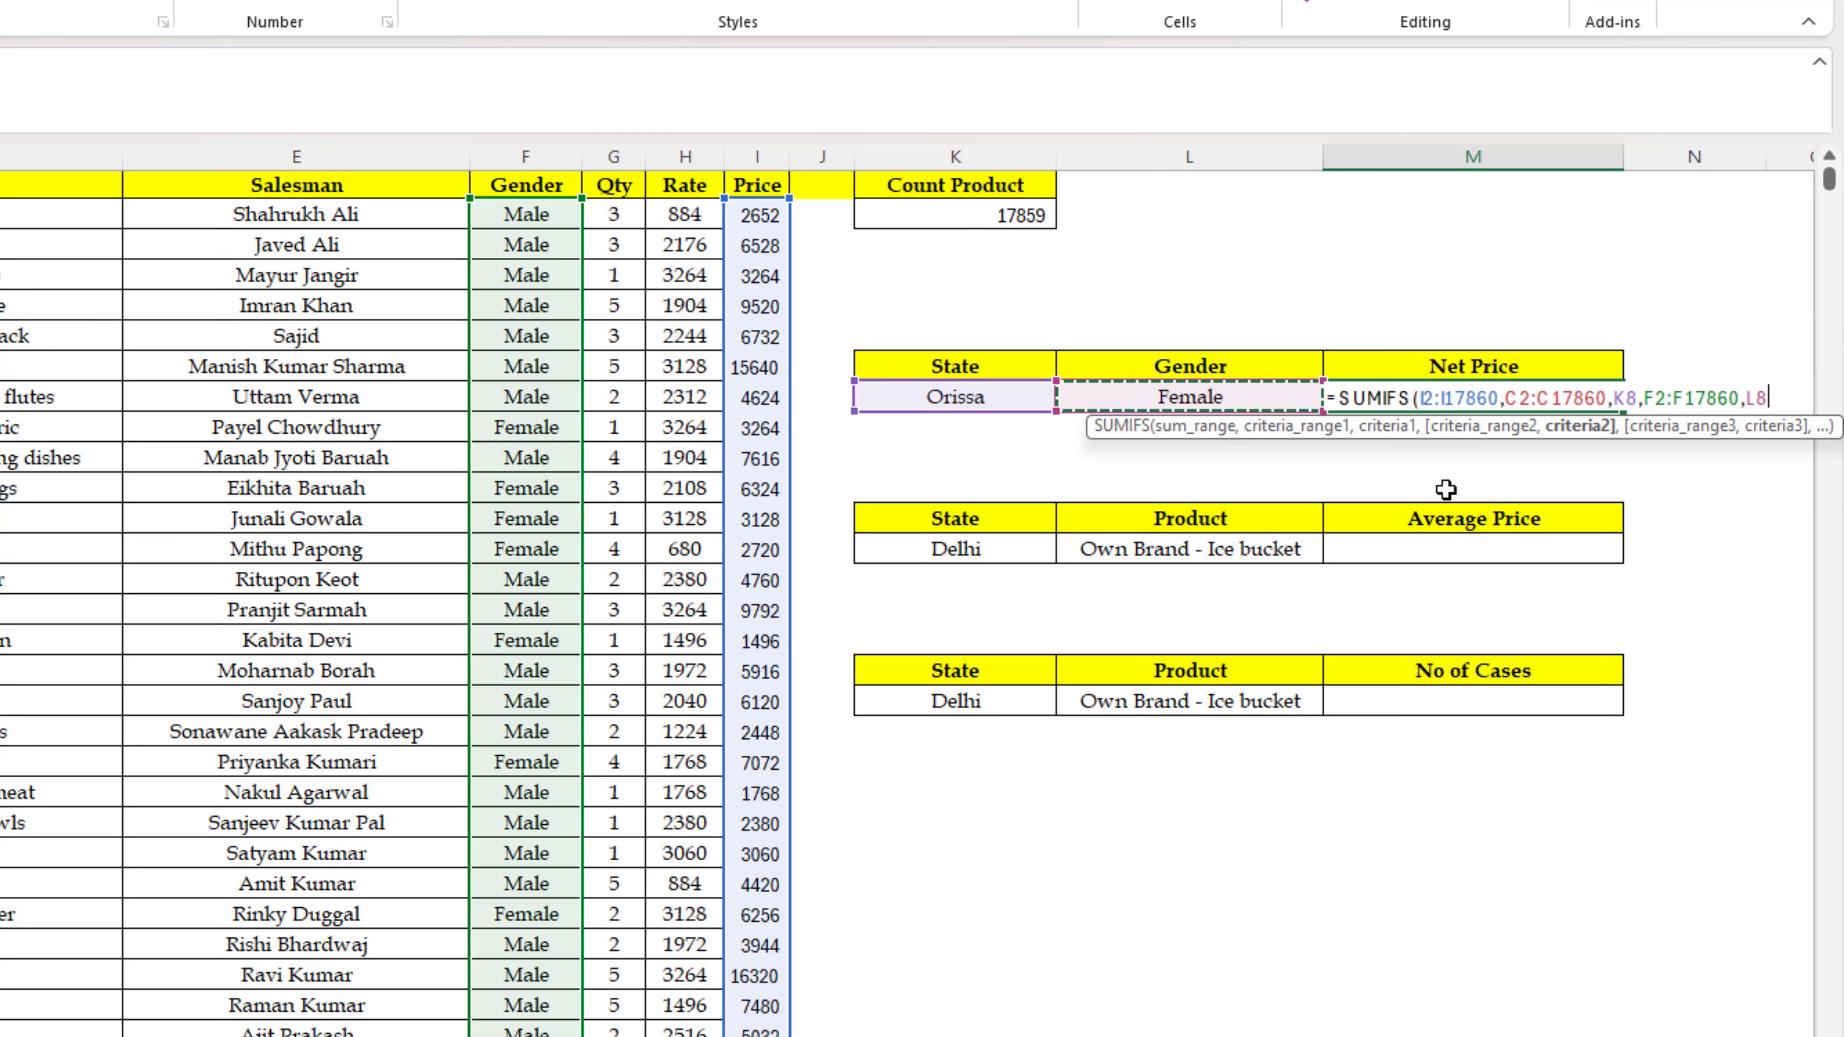
pyautogui.press('Return')
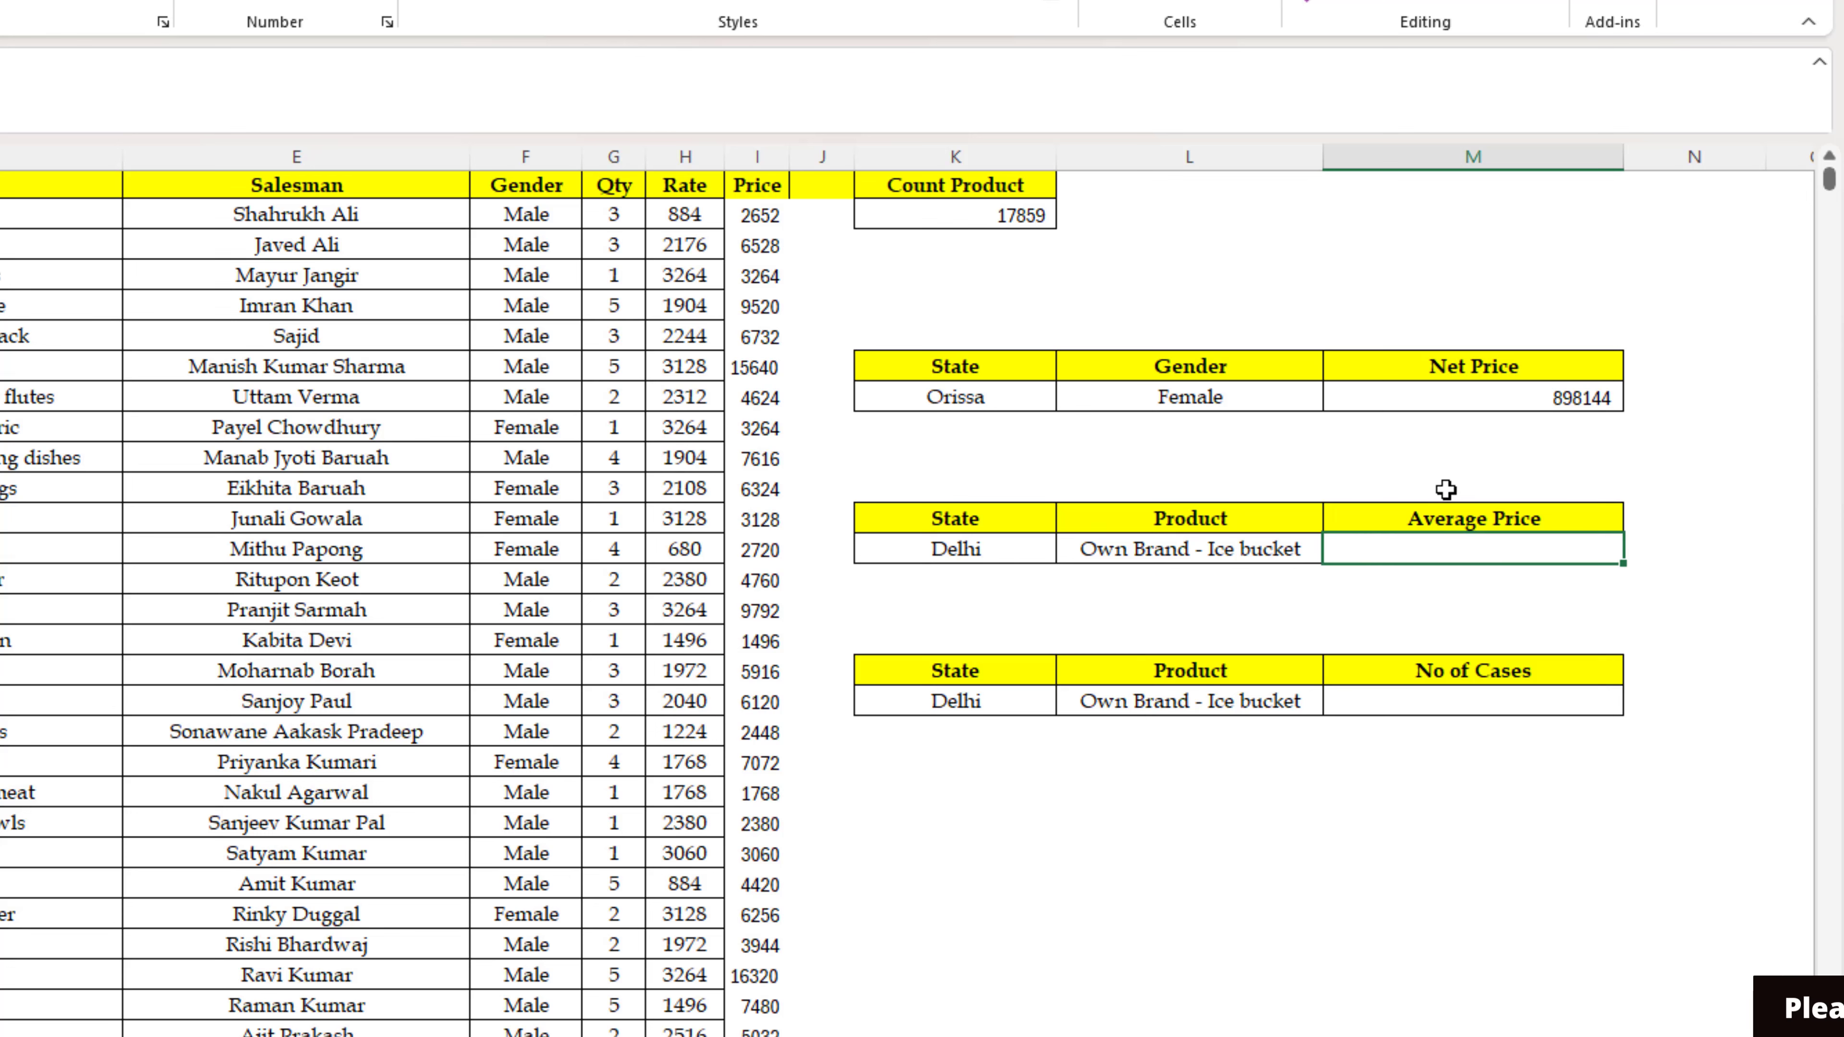
# Step: Start an AVERAGEIFS formula in the Average Price cell M13 with the Price values I2:I17860 as the average range
pyautogui.write('=')
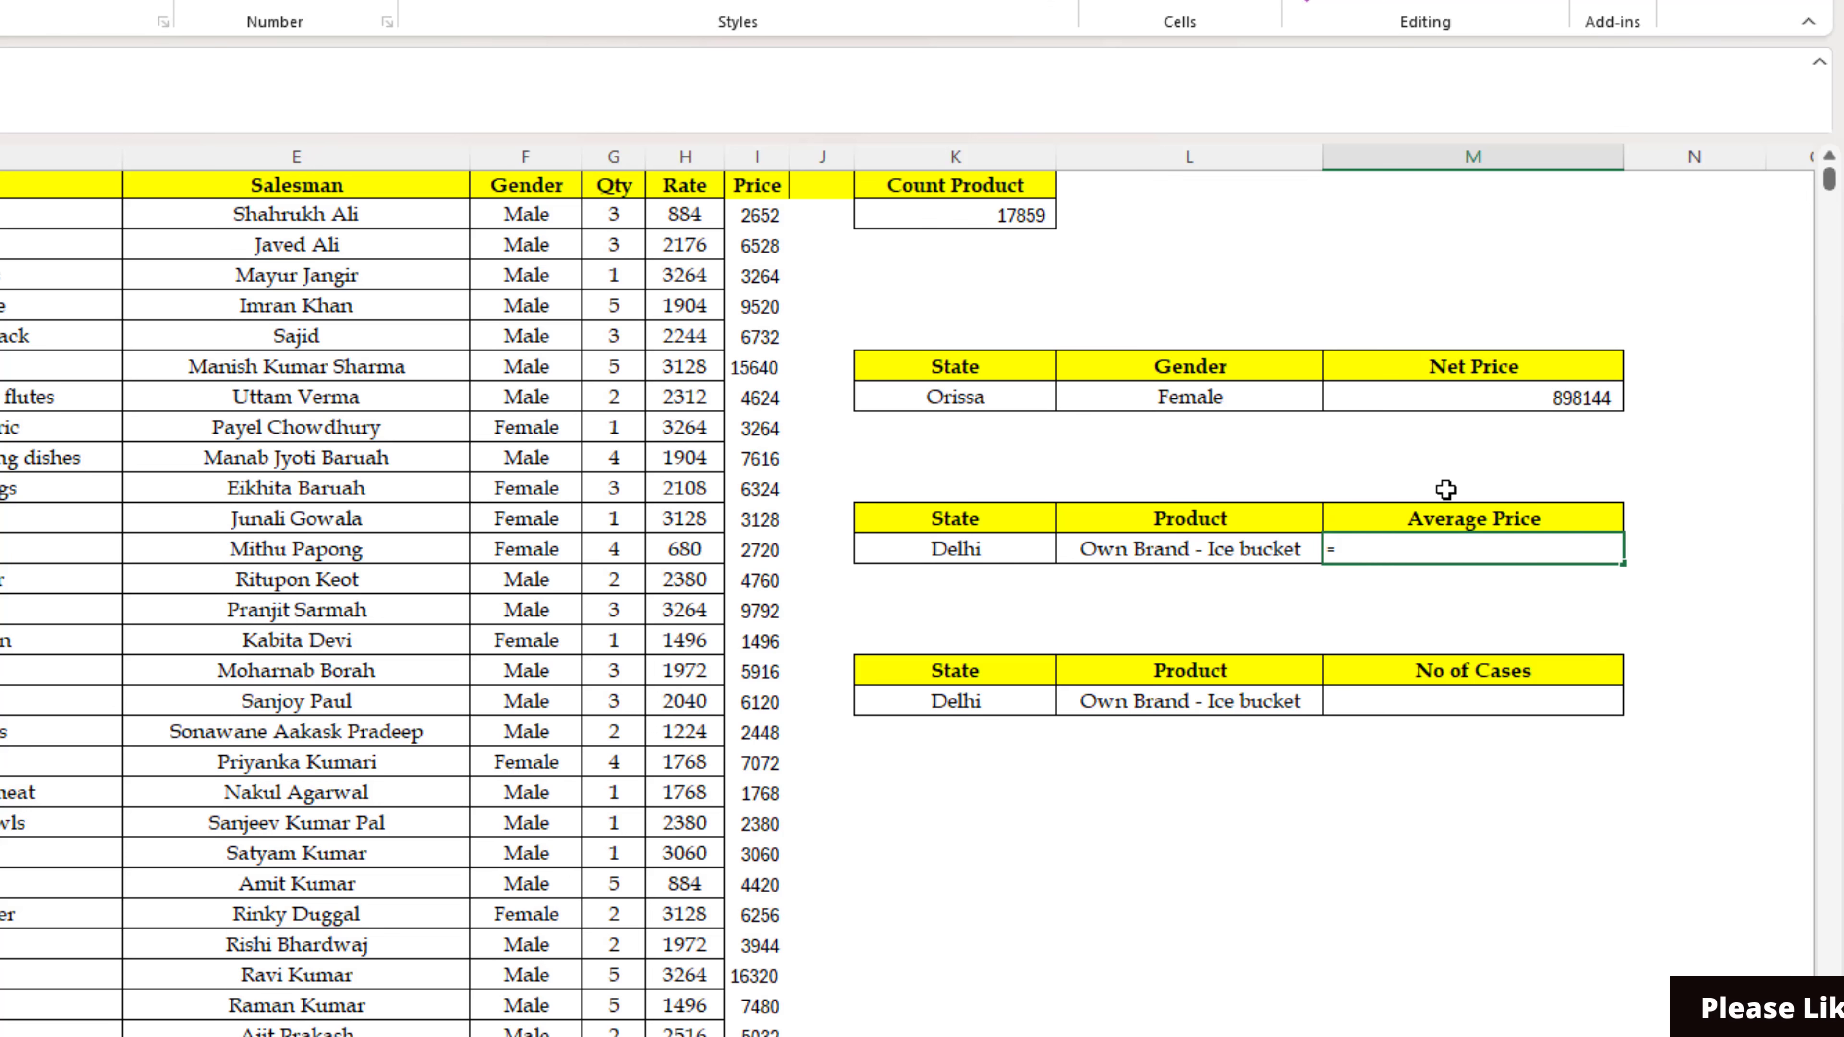
pyautogui.write(' aver')
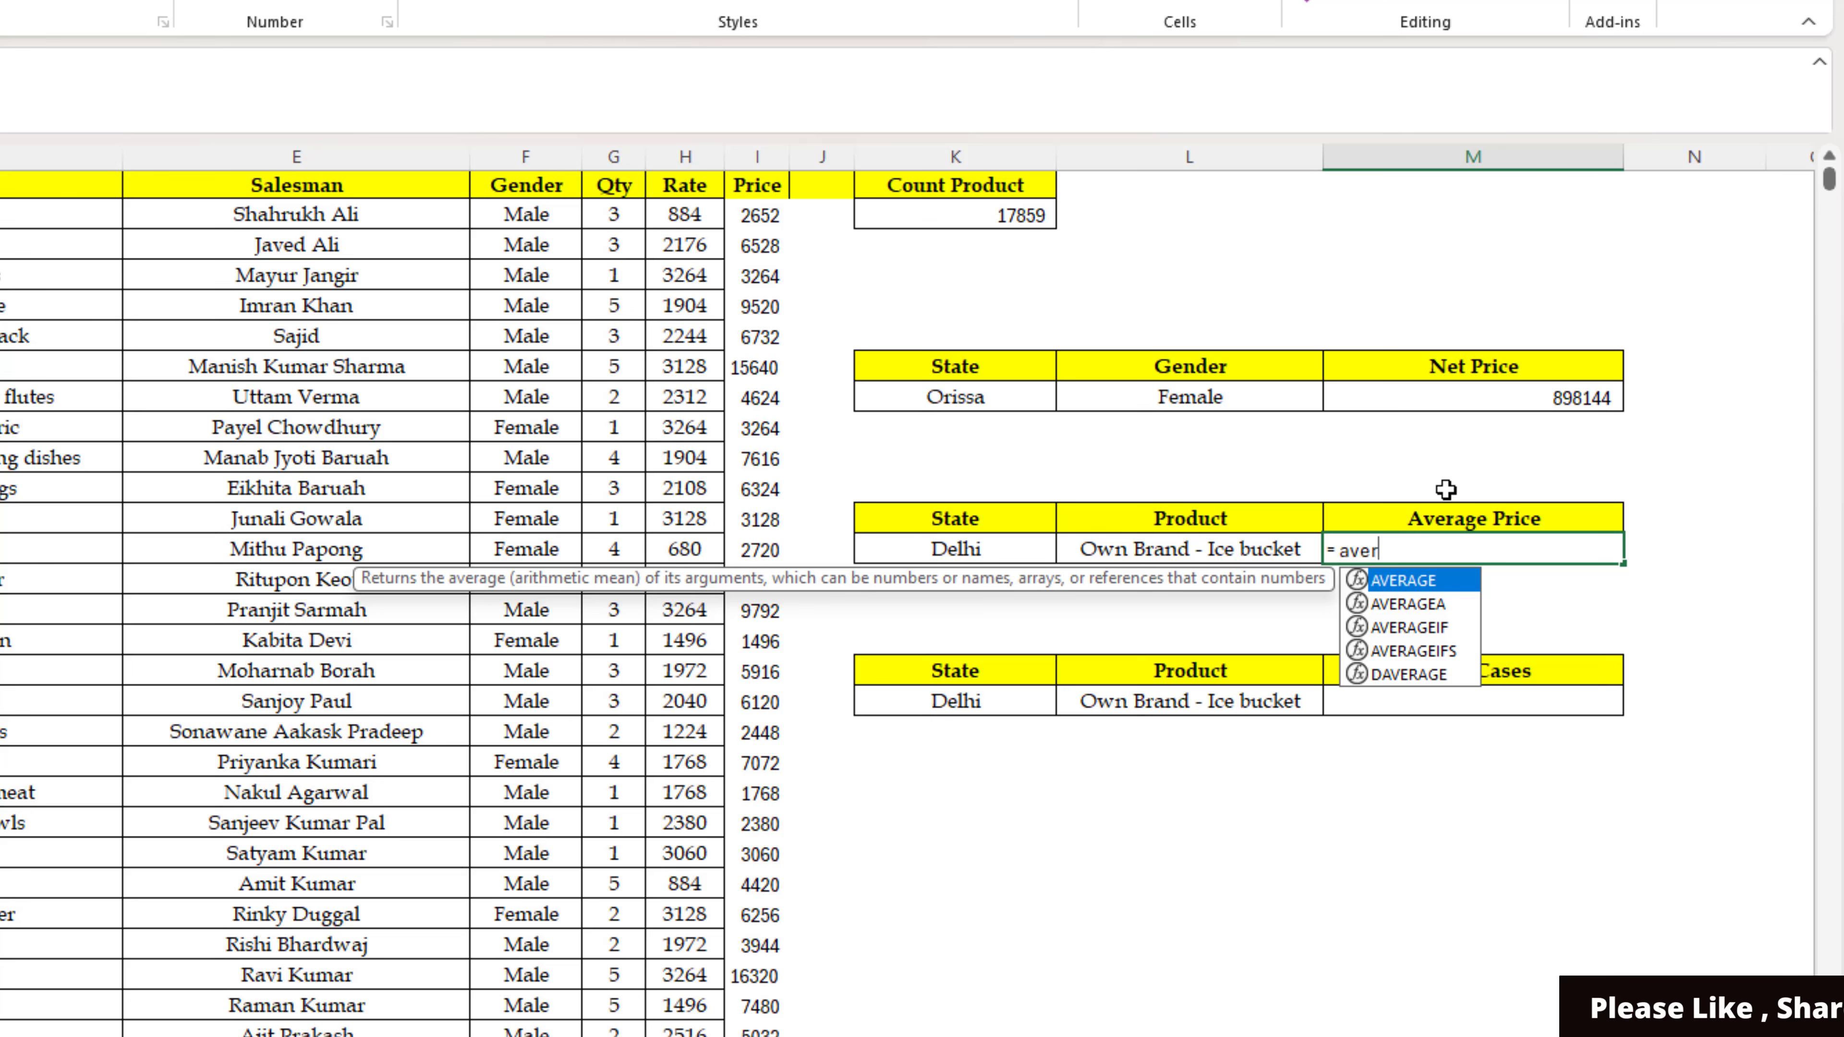
pyautogui.press('Down')
pyautogui.press('Down')
pyautogui.press('Down')
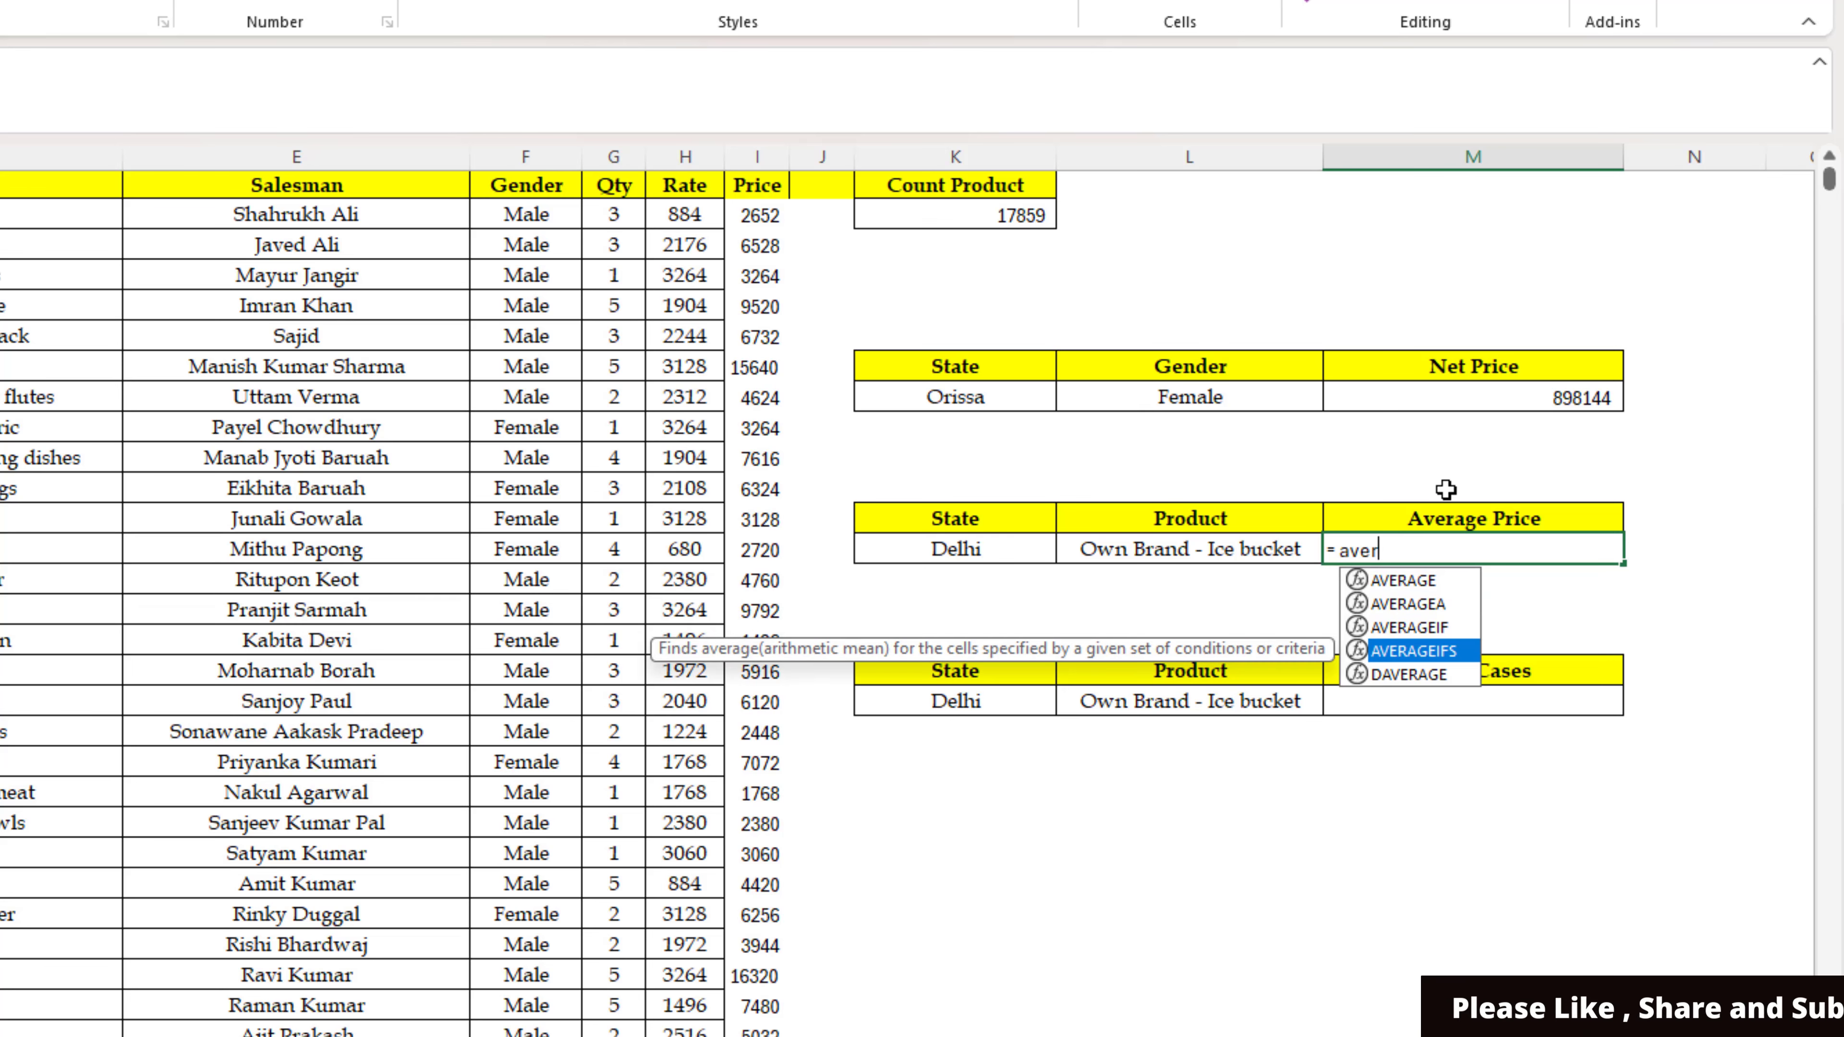
pyautogui.press('Tab')
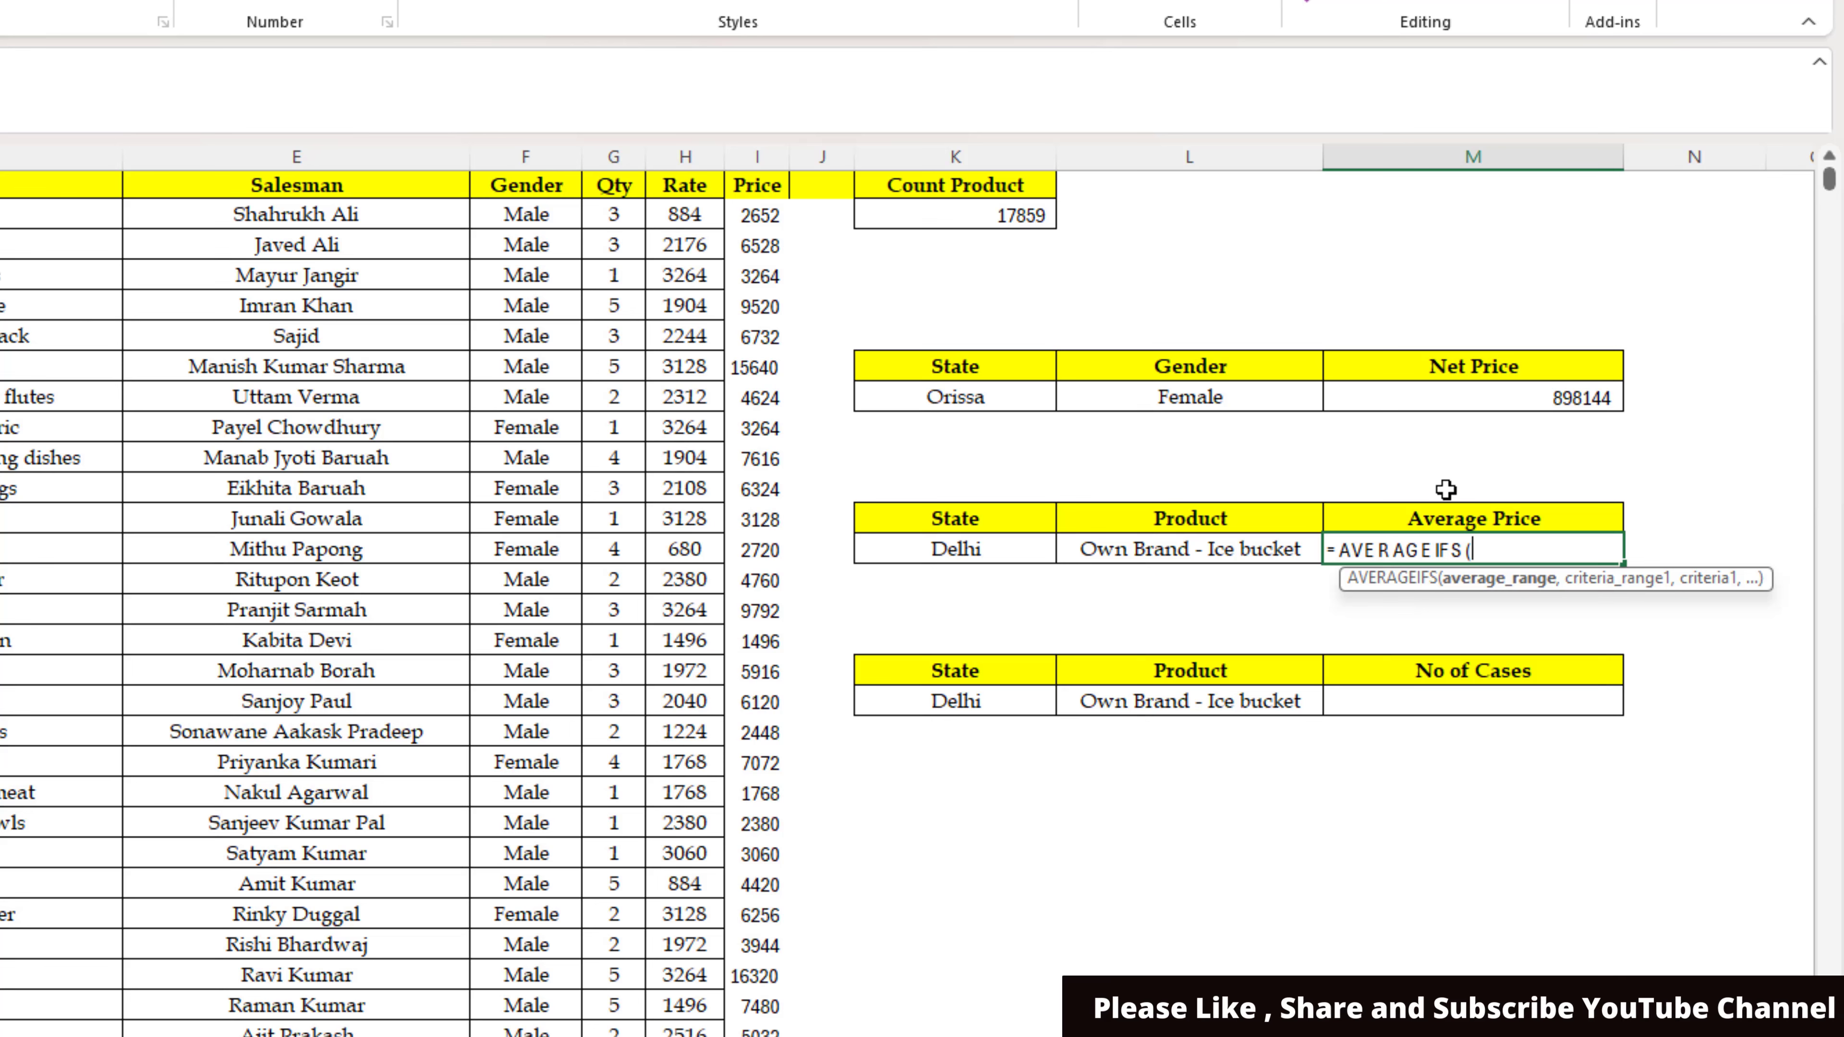
pyautogui.press('Left')
pyautogui.press('Left')
pyautogui.press('Left')
pyautogui.press('Left')
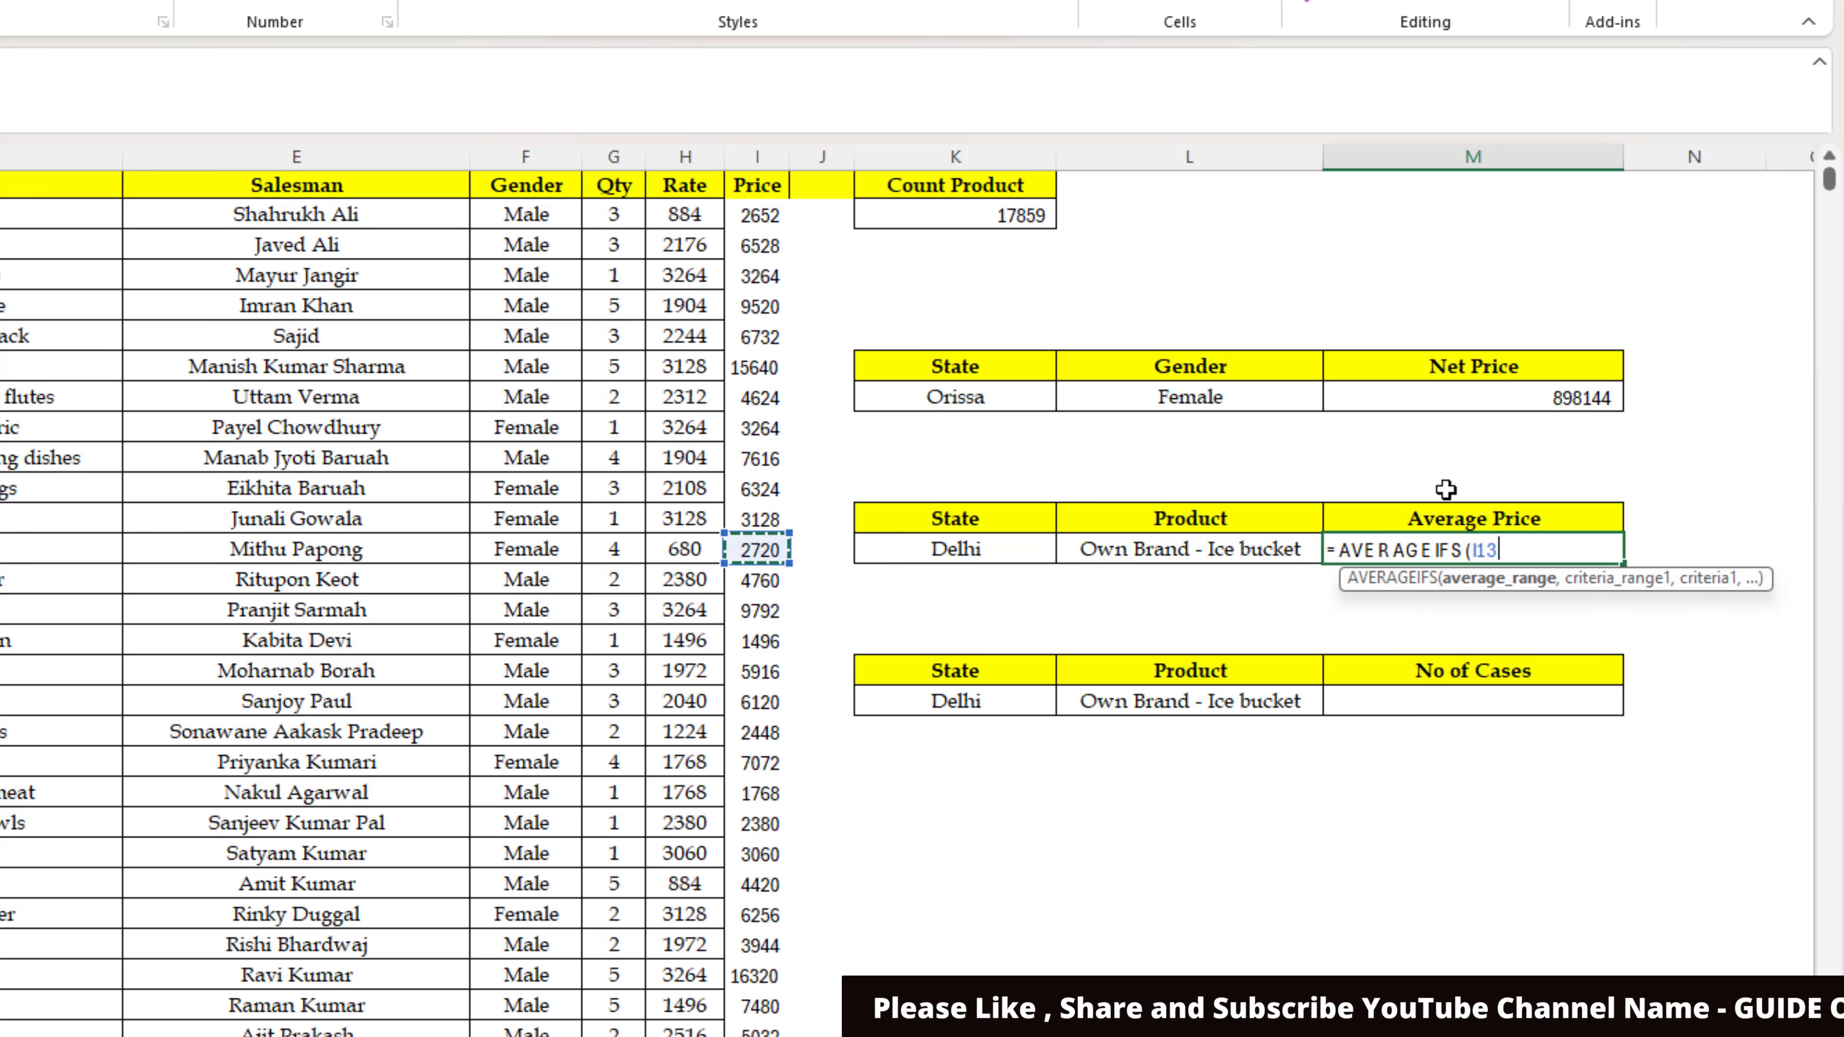
pyautogui.press('Up')
pyautogui.press('Up')
pyautogui.press('Up')
pyautogui.press('Up')
pyautogui.press('Up')
pyautogui.press('Up')
pyautogui.press('Up')
pyautogui.press('Up')
pyautogui.press('Up')
pyautogui.press('Up')
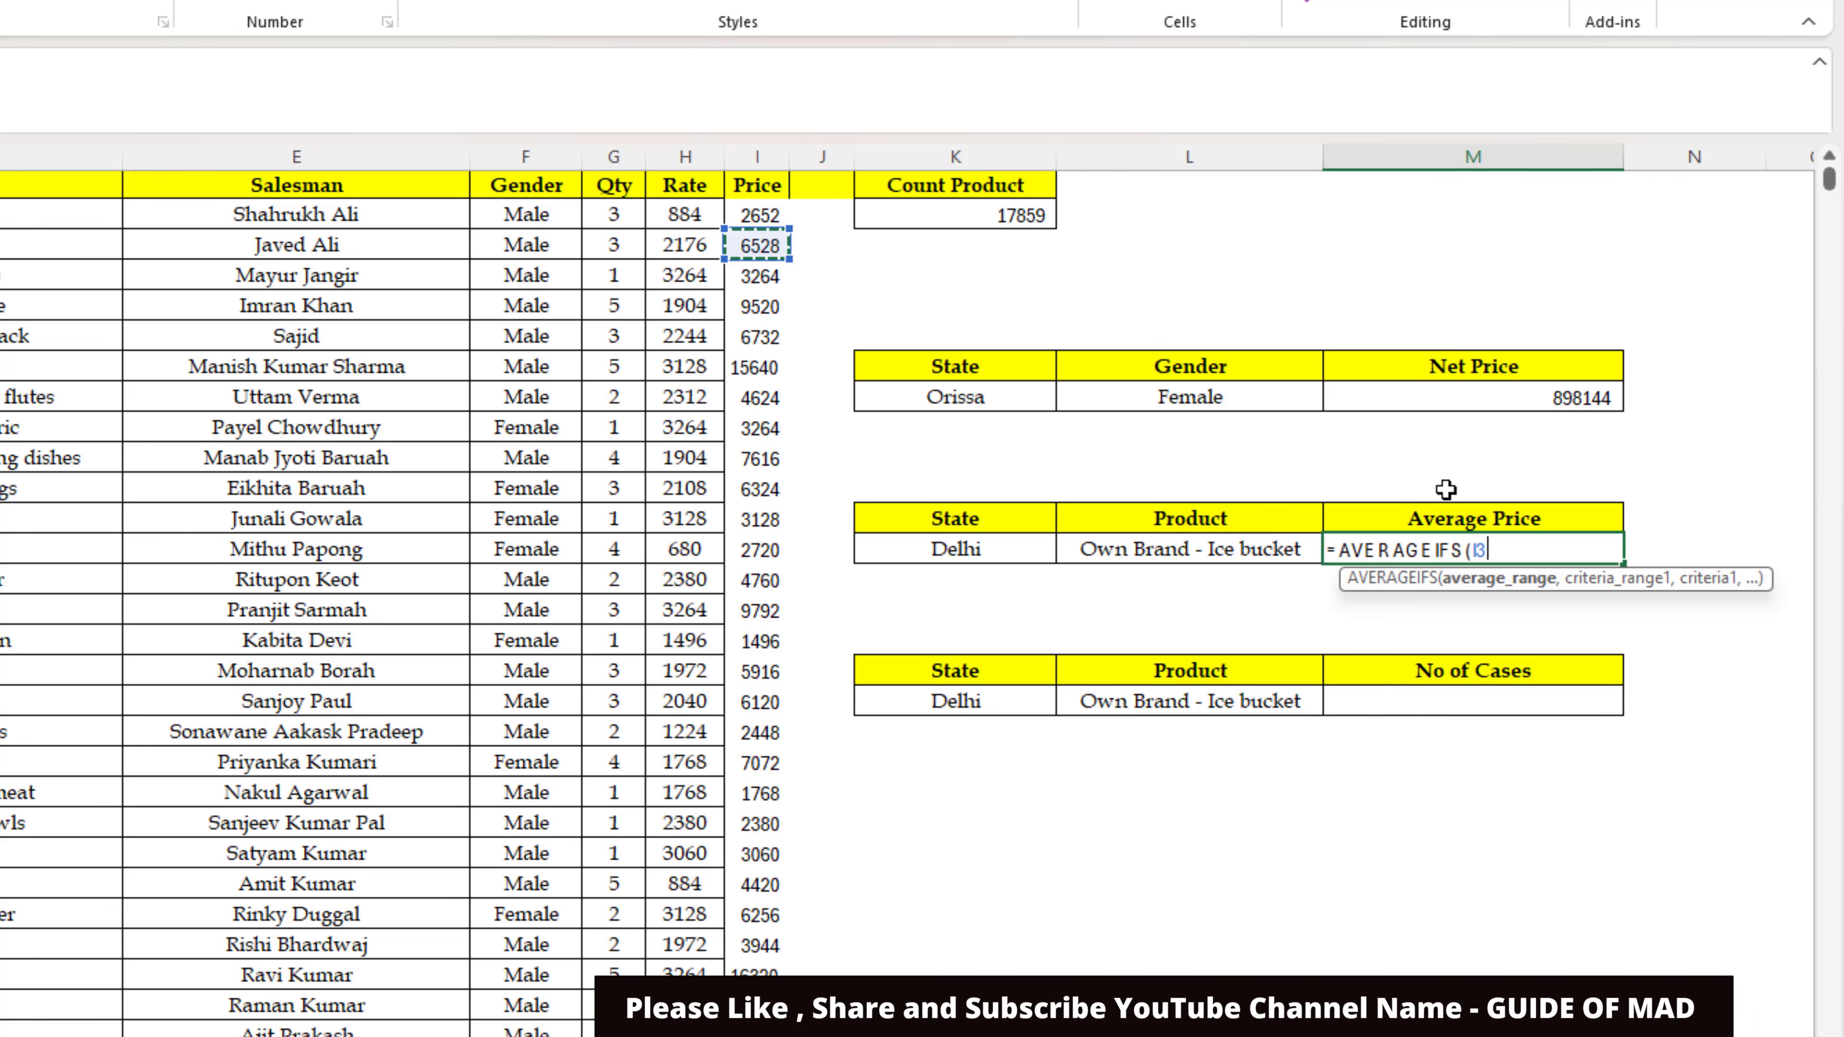
pyautogui.press('Up')
pyautogui.hotkey('ctrl', 'shift', 'Down')
pyautogui.hotkey('ctrl', 'BackSpace')
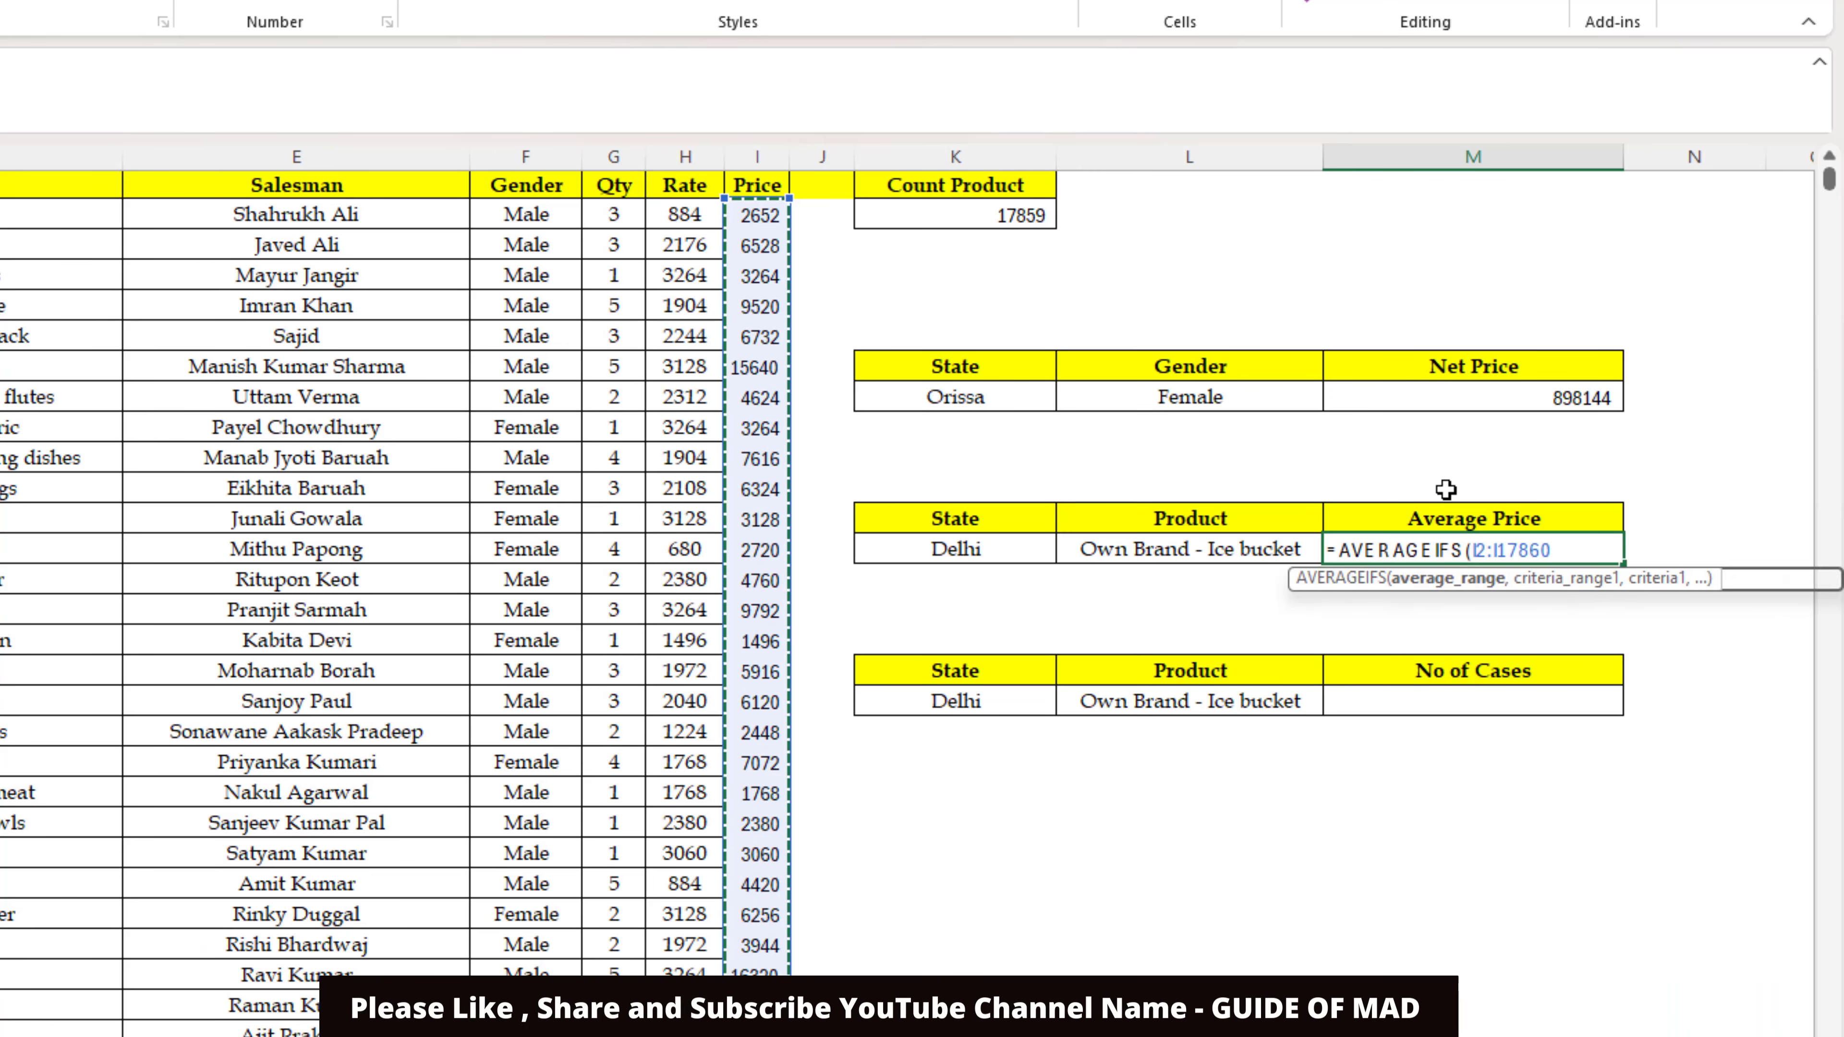
# Step: Add the State range C2:C17860 with criteria cell K13 as the first condition of the AVERAGEIFS formula
pyautogui.write(',')
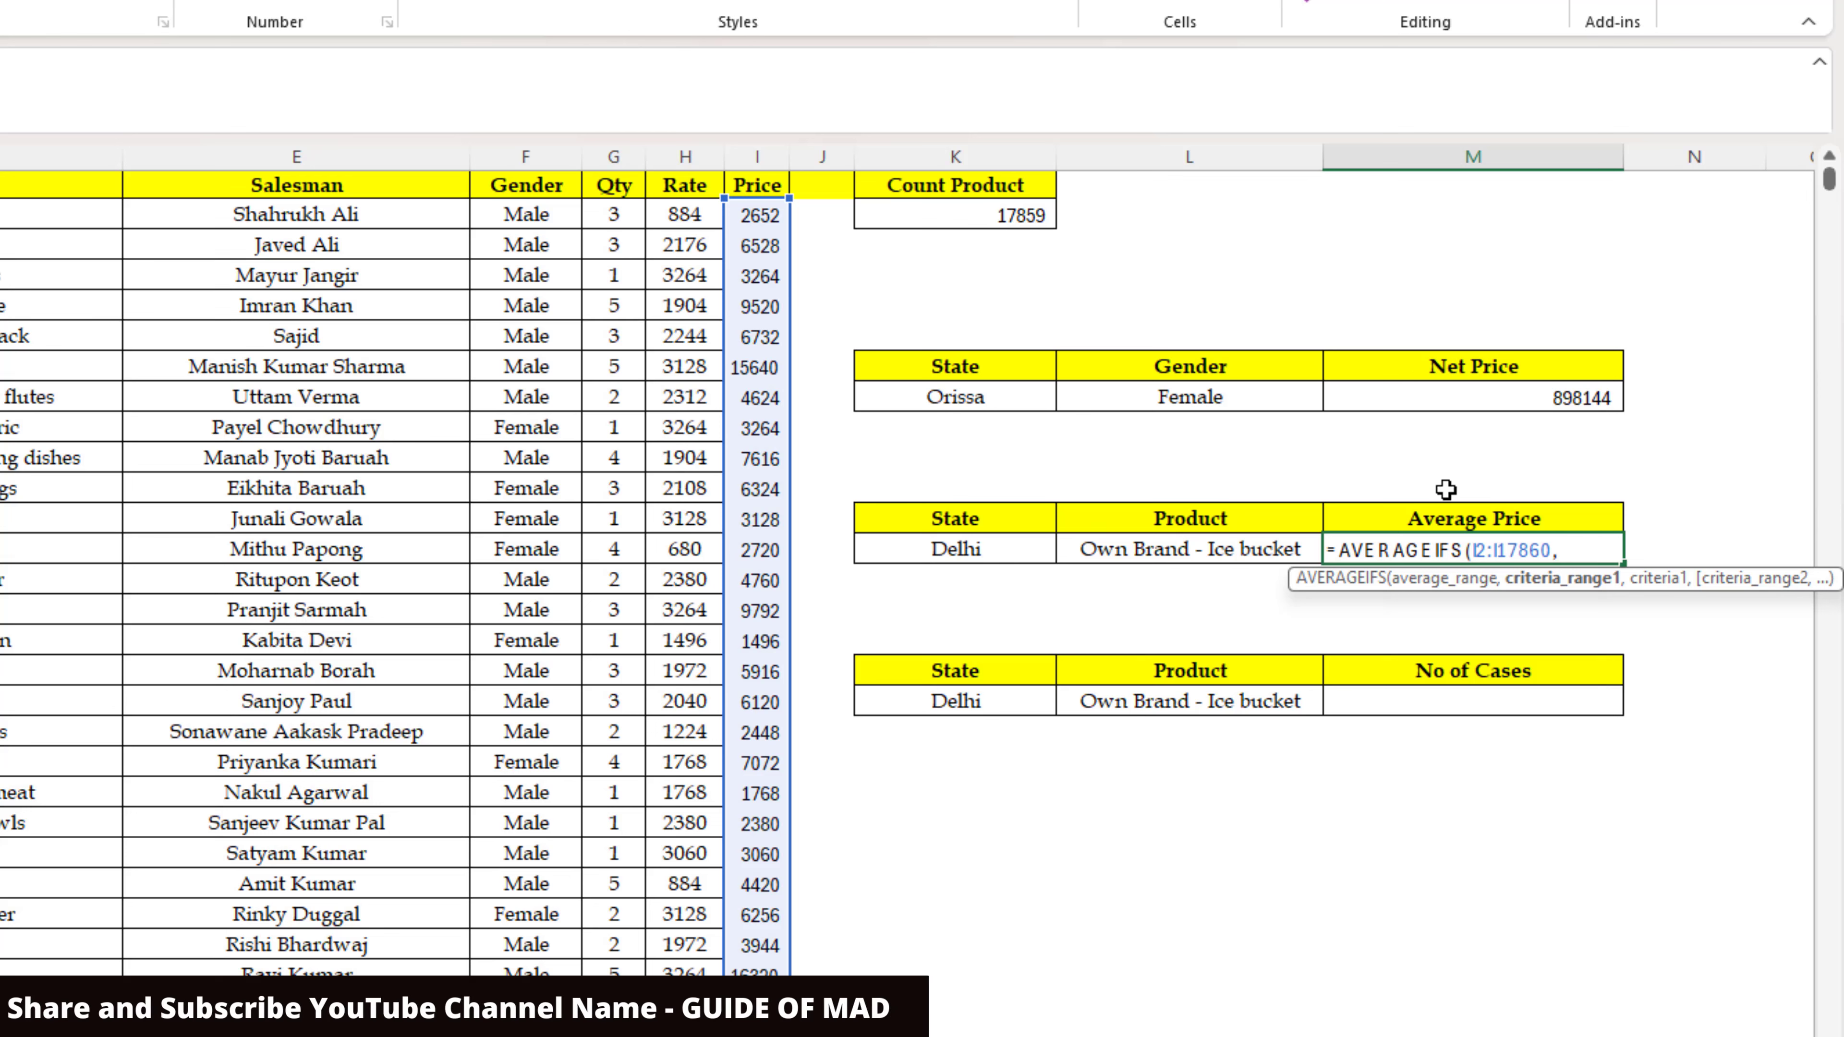
pyautogui.press('Left')
pyautogui.press('Left')
pyautogui.press('Left')
pyautogui.press('Left')
pyautogui.press('Left')
pyautogui.press('Left')
pyautogui.press('Left')
pyautogui.press('Left')
pyautogui.press('Left')
pyautogui.press('Left')
pyautogui.press('Left')
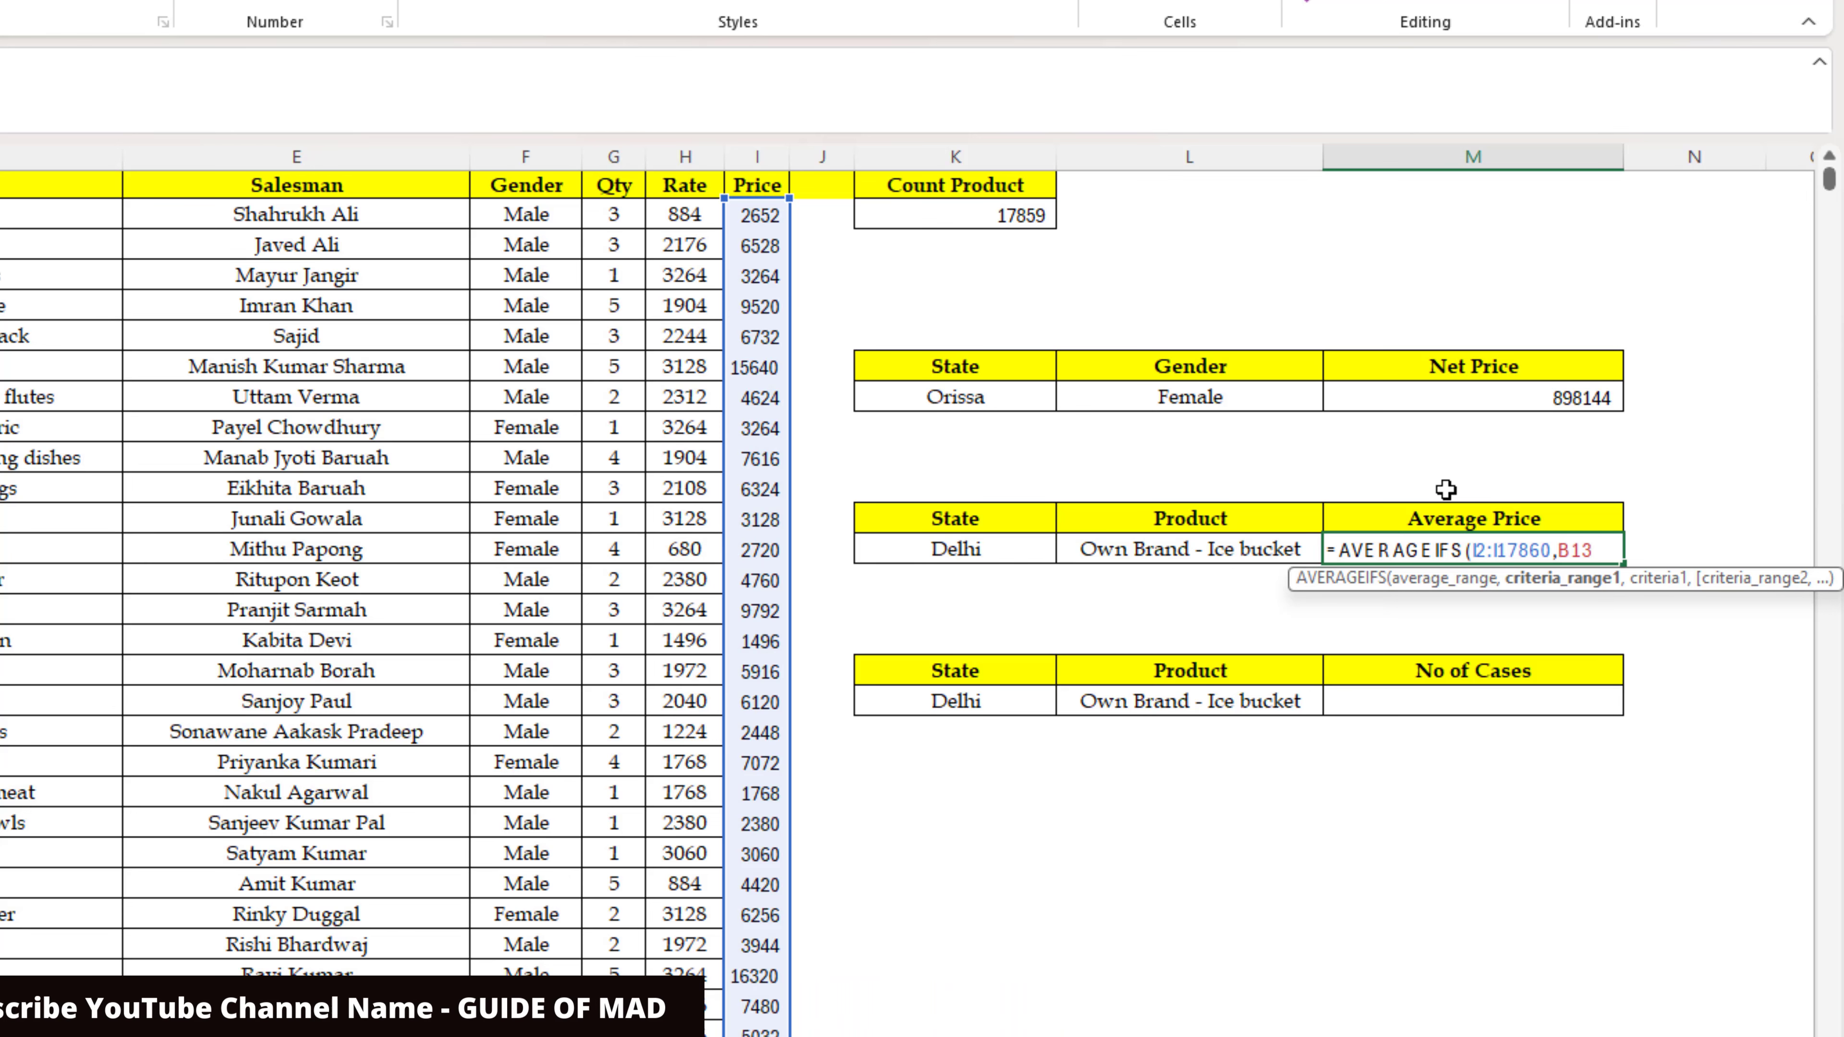
pyautogui.press('Right')
pyautogui.press('Up')
pyautogui.press('Up')
pyautogui.press('Up')
pyautogui.press('Up')
pyautogui.press('Up')
pyautogui.press('Up')
pyautogui.press('Up')
pyautogui.press('Up')
pyautogui.press('Up')
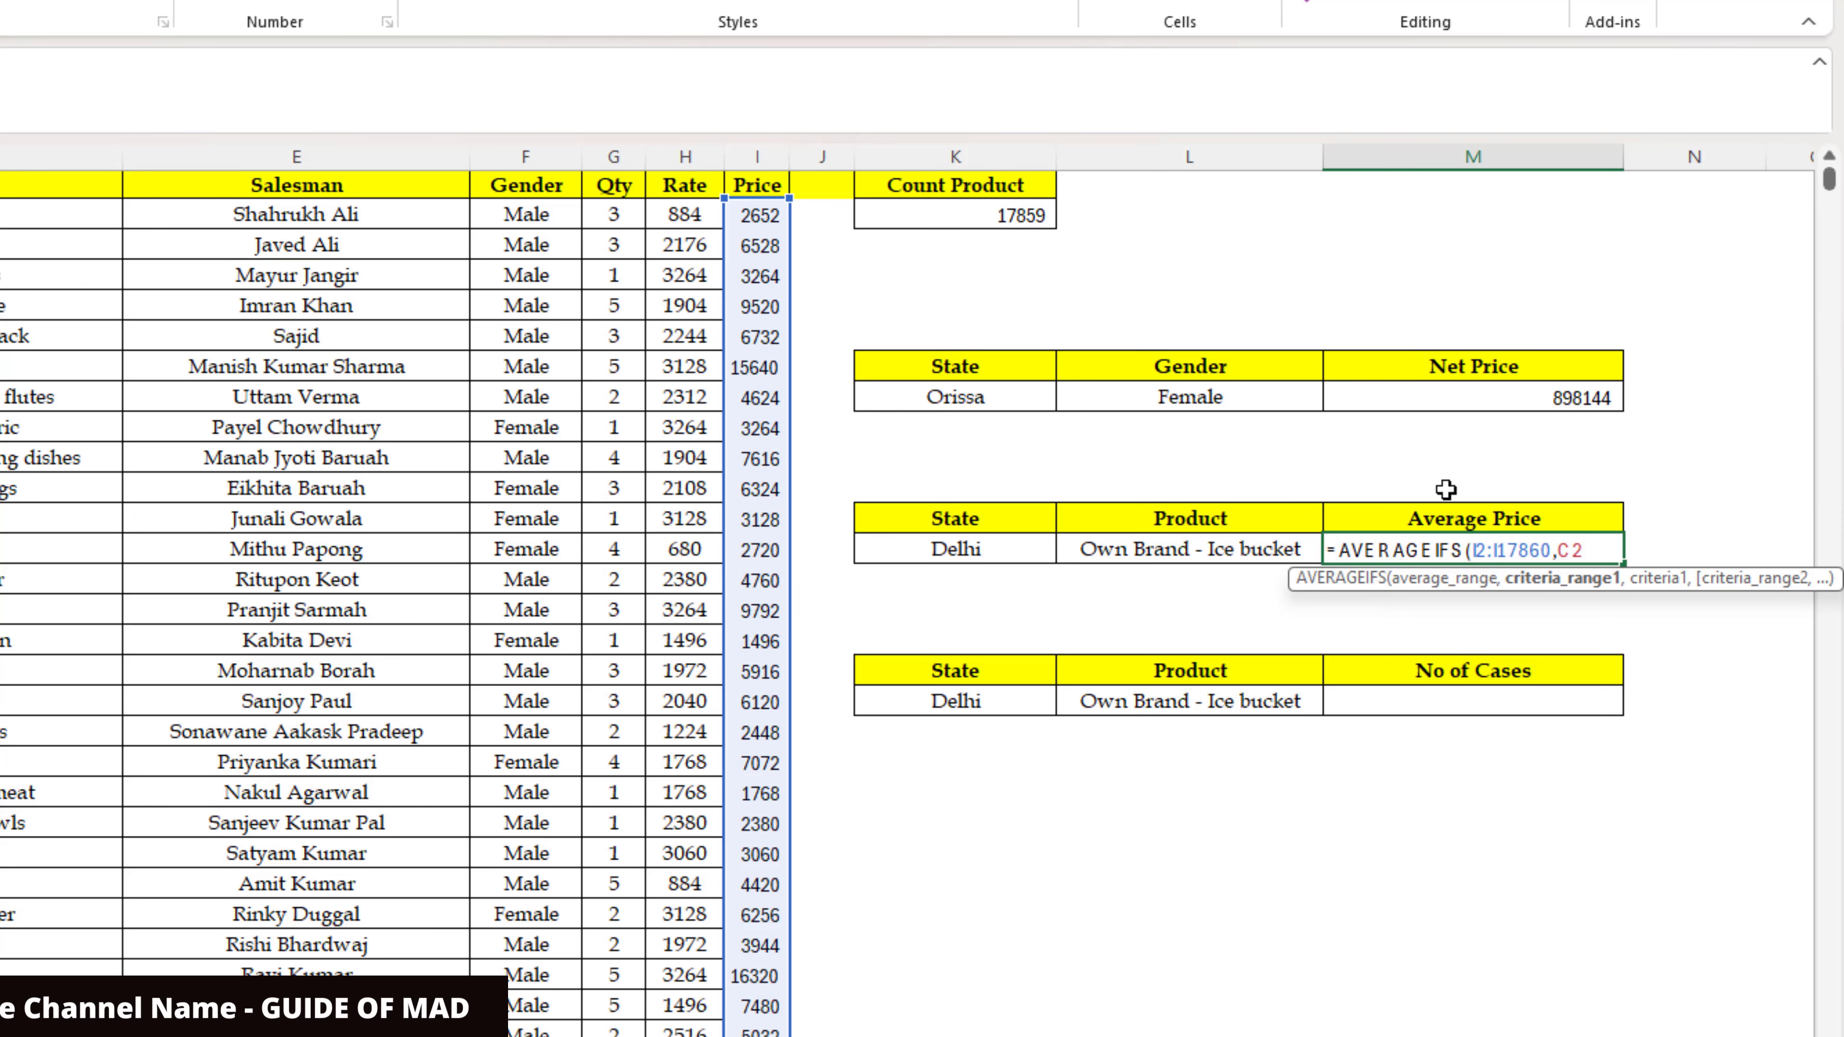
pyautogui.write(',')
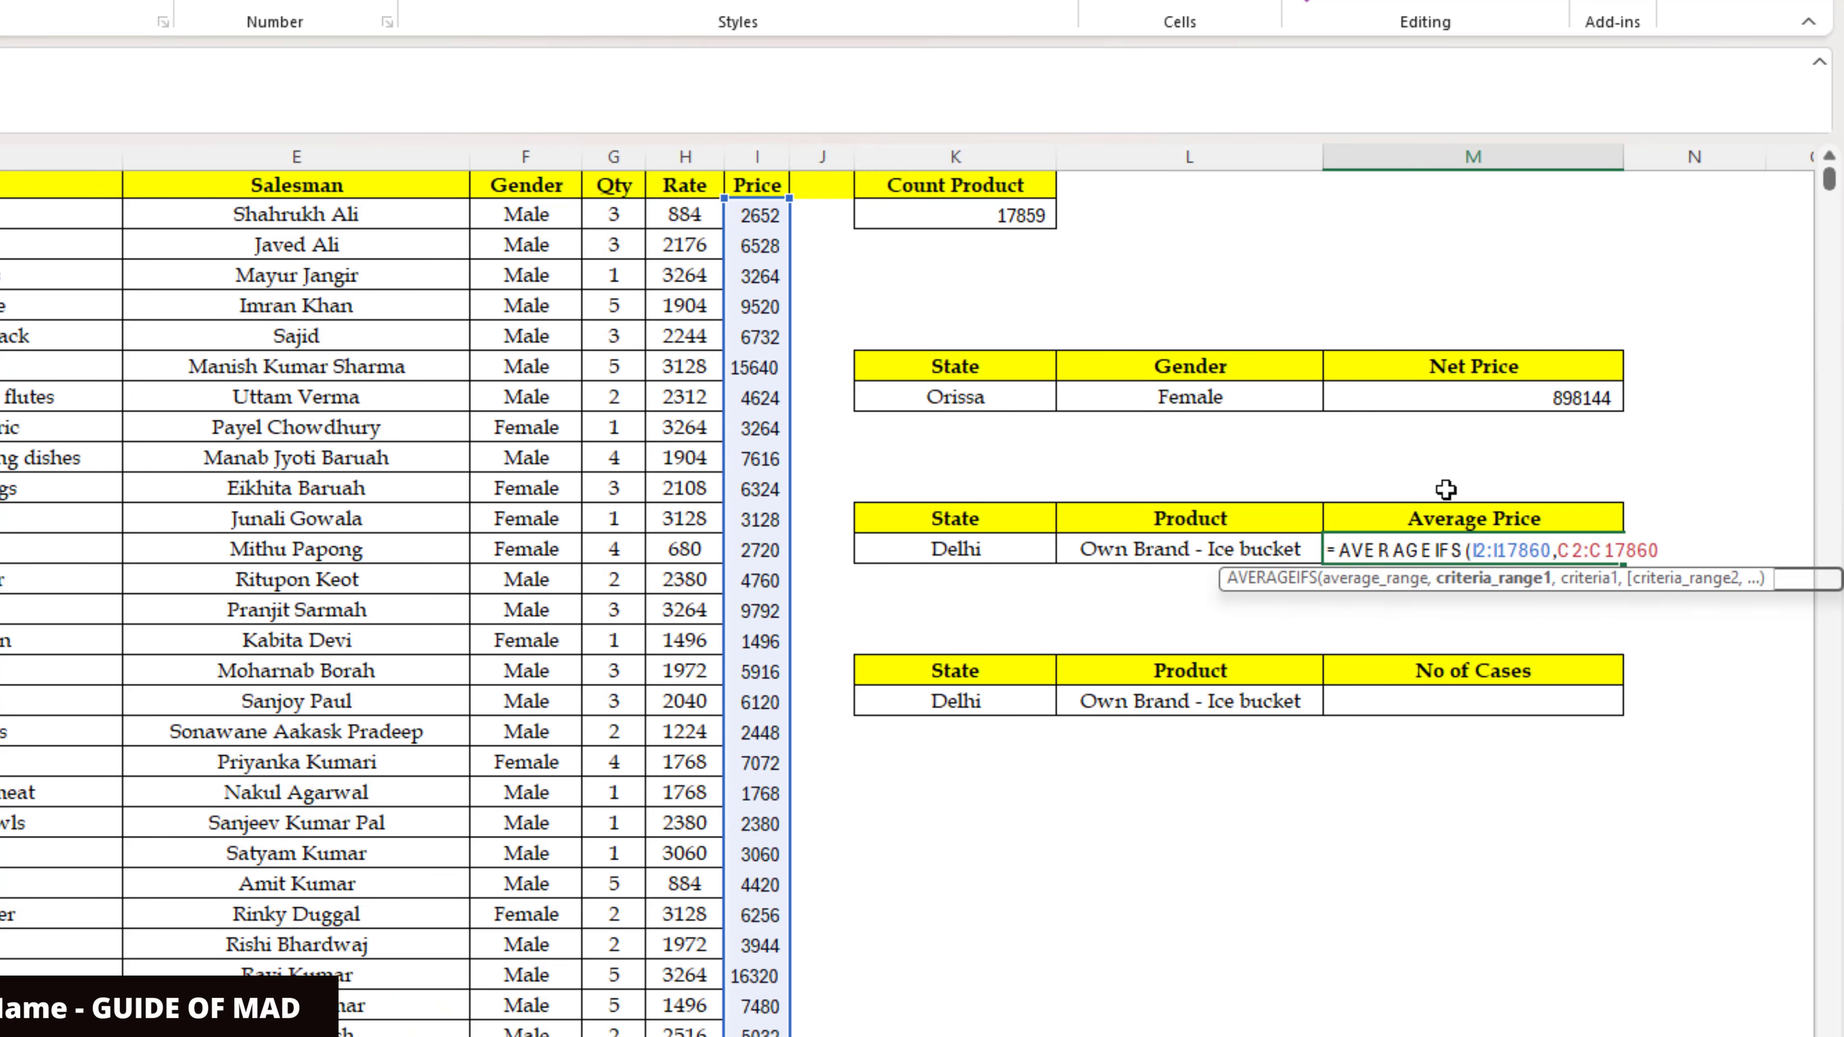
pyautogui.press('Left')
pyautogui.press('Left')
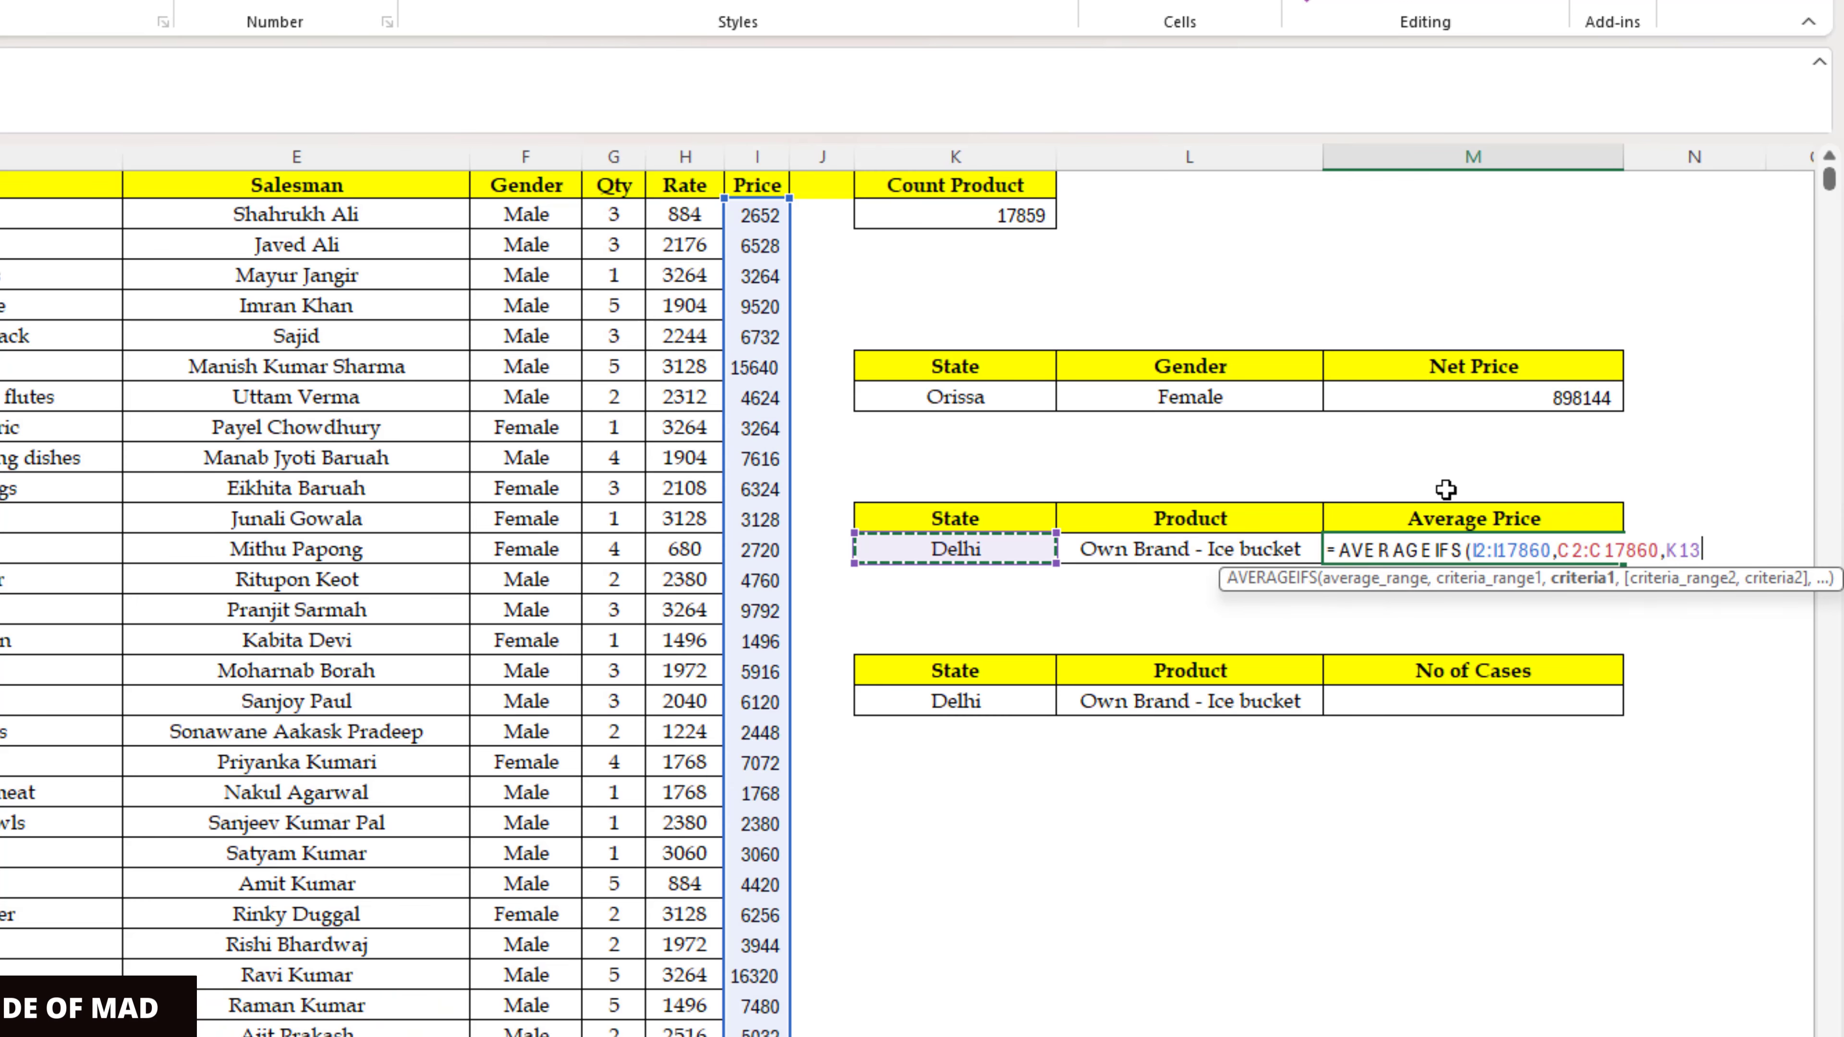
# Step: Complete the AVERAGEIFS formula with the Product range D2:D17860 and criteria cell L13 as the second condition
pyautogui.write(',')
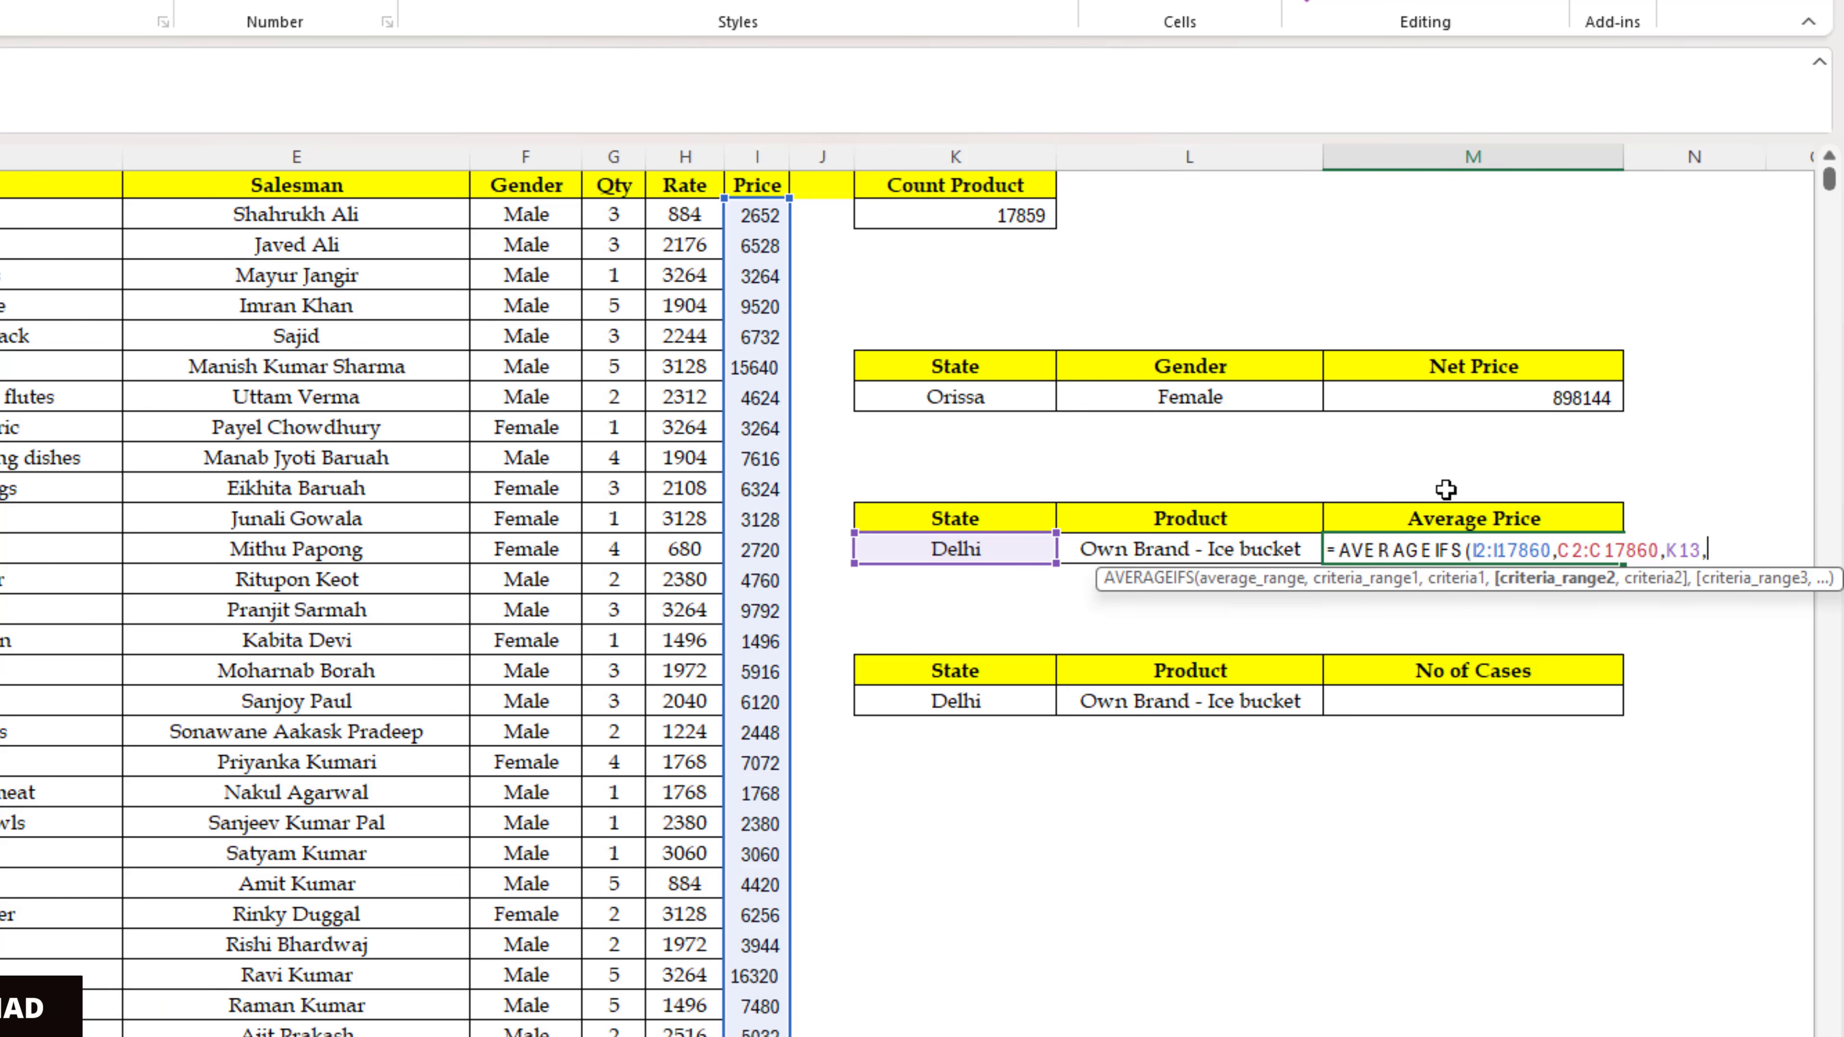
pyautogui.press('Left')
pyautogui.press('Left')
pyautogui.press('Left')
pyautogui.press('Left')
pyautogui.press('Left')
pyautogui.press('Left')
pyautogui.press('Left')
pyautogui.press('Left')
pyautogui.press('Left')
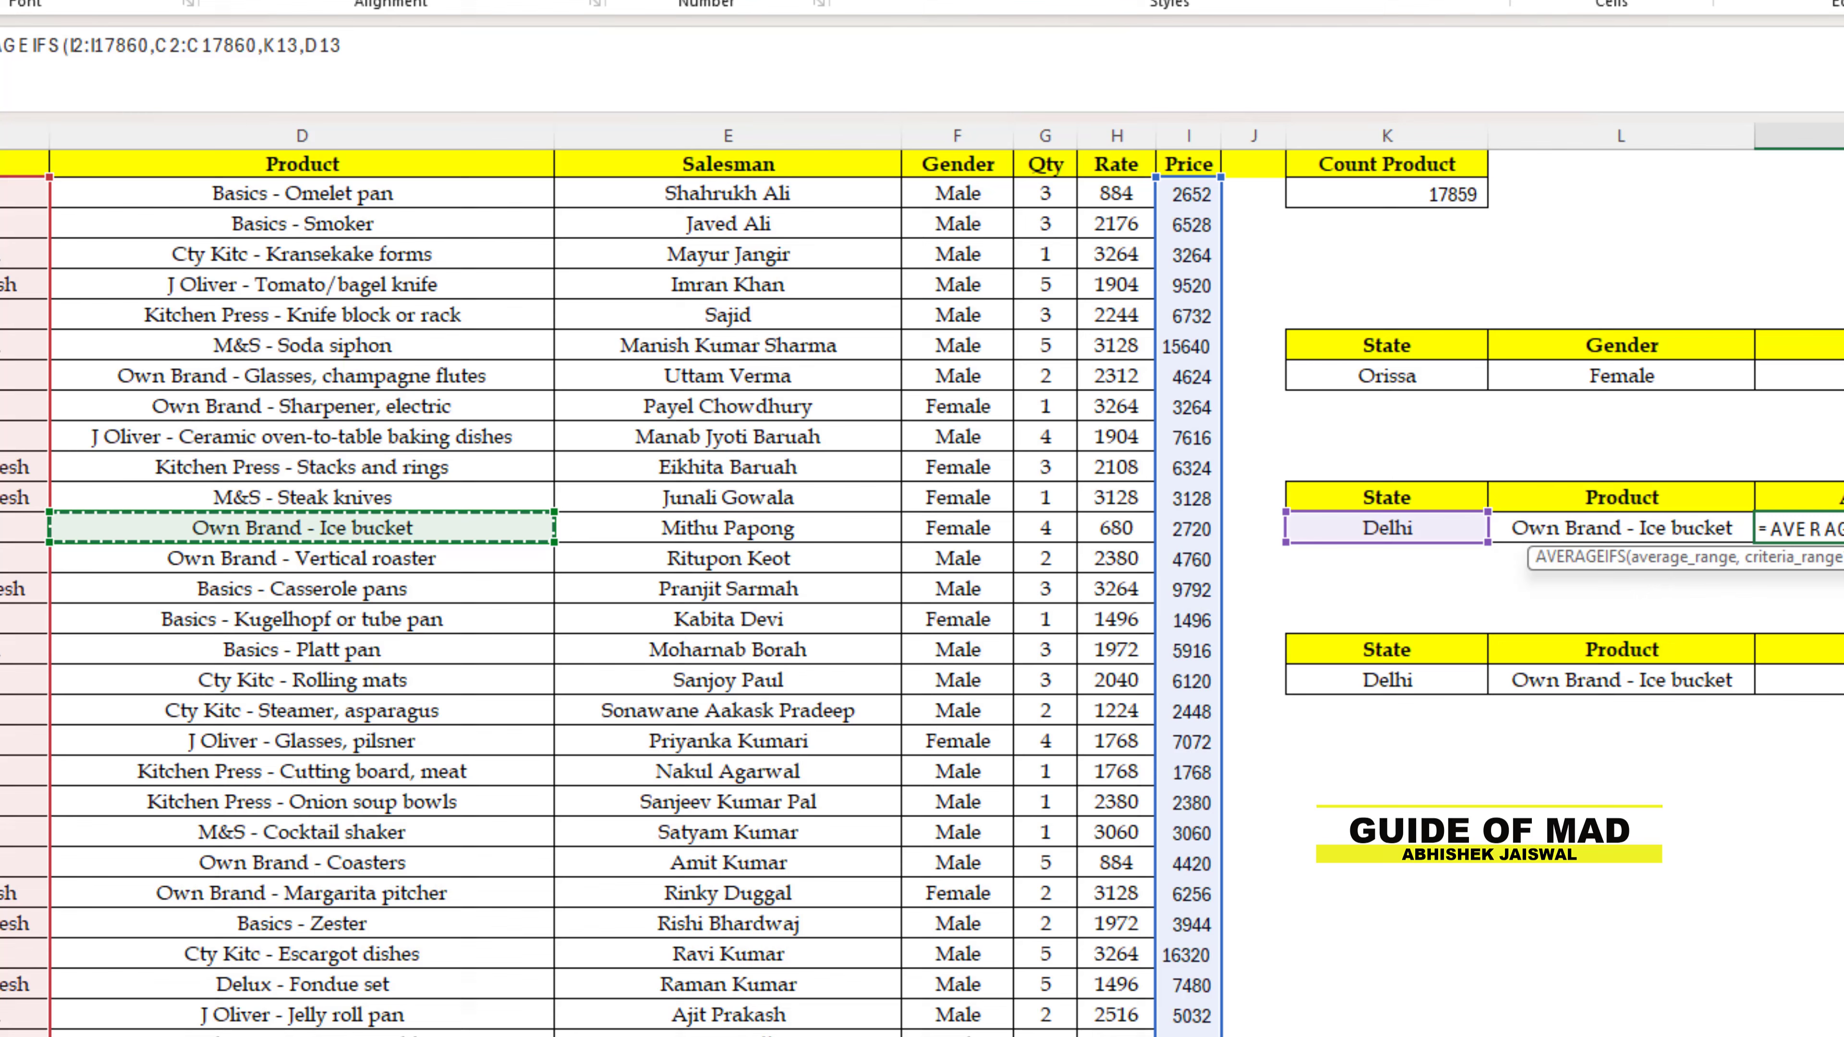
pyautogui.press('Up')
pyautogui.press('Up')
pyautogui.press('Up')
pyautogui.press('Up')
pyautogui.press('Up')
pyautogui.press('Up')
pyautogui.press('Up')
pyautogui.press('Up')
pyautogui.press('Up')
pyautogui.press('Up')
pyautogui.press('Up')
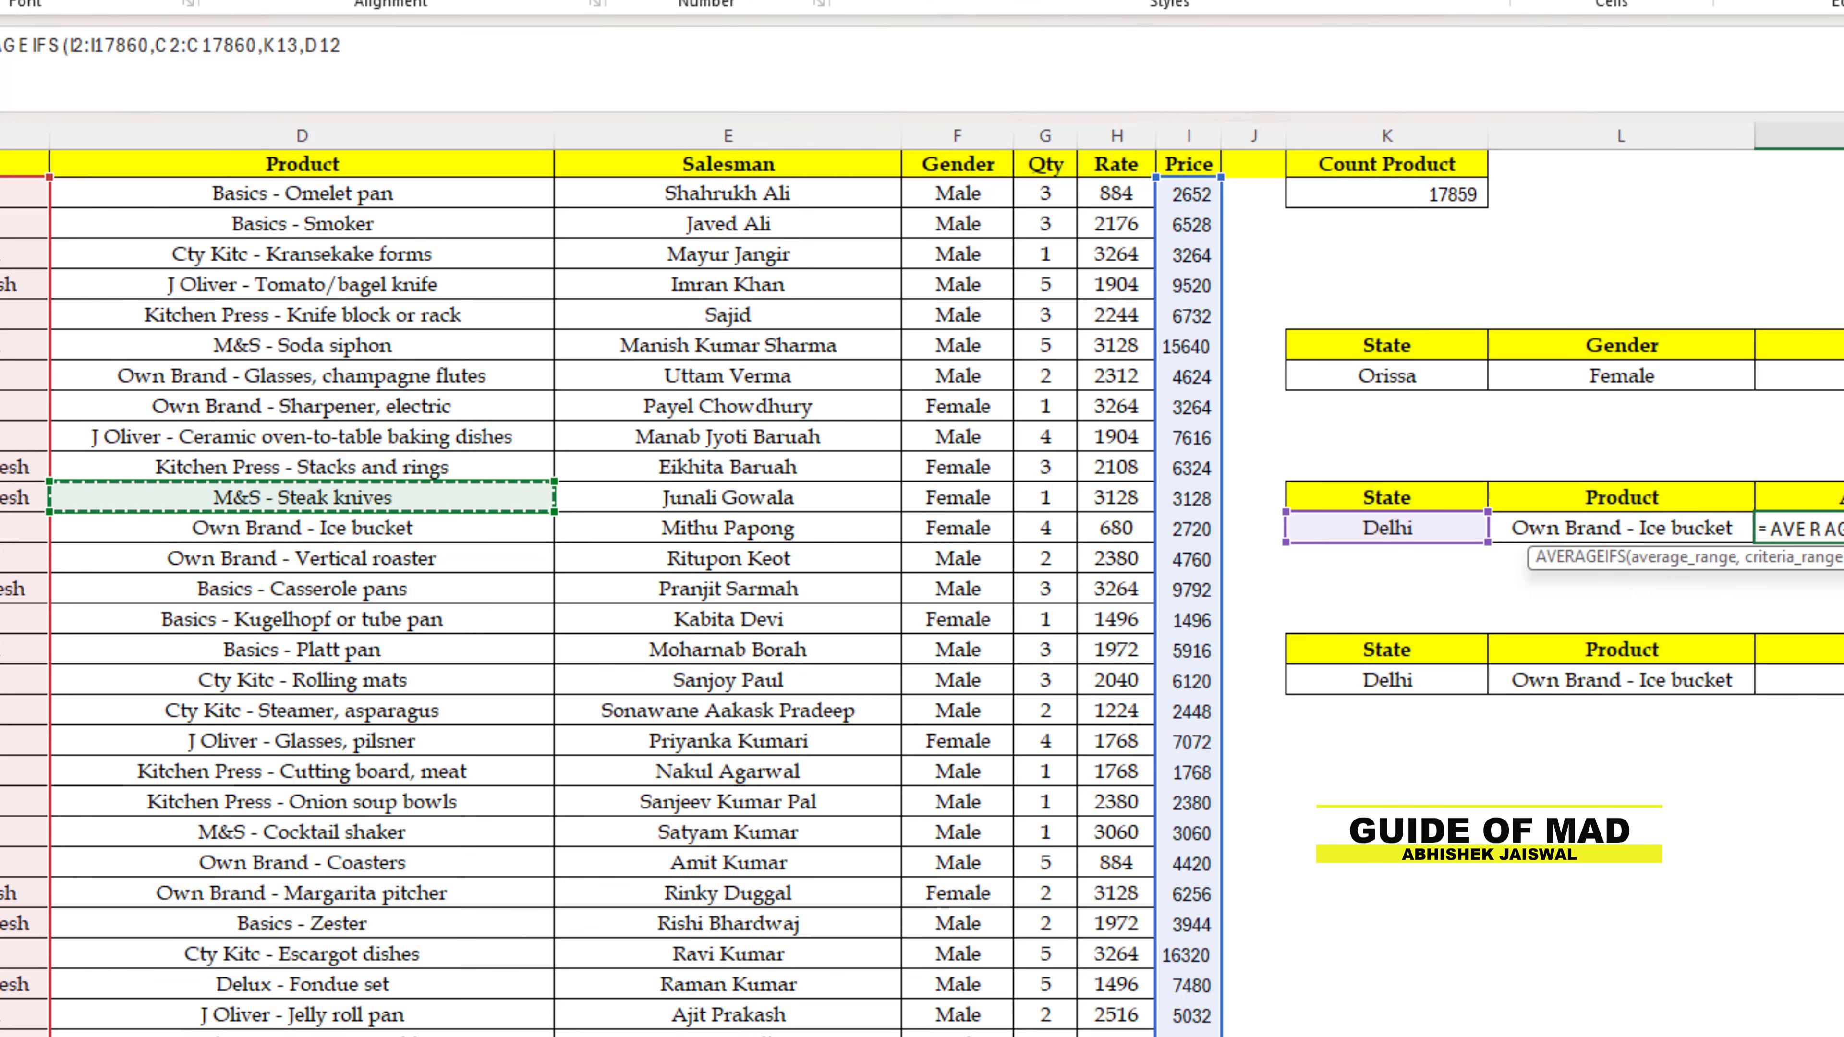
pyautogui.hotkey('ctrl', 'shift', 'Down')
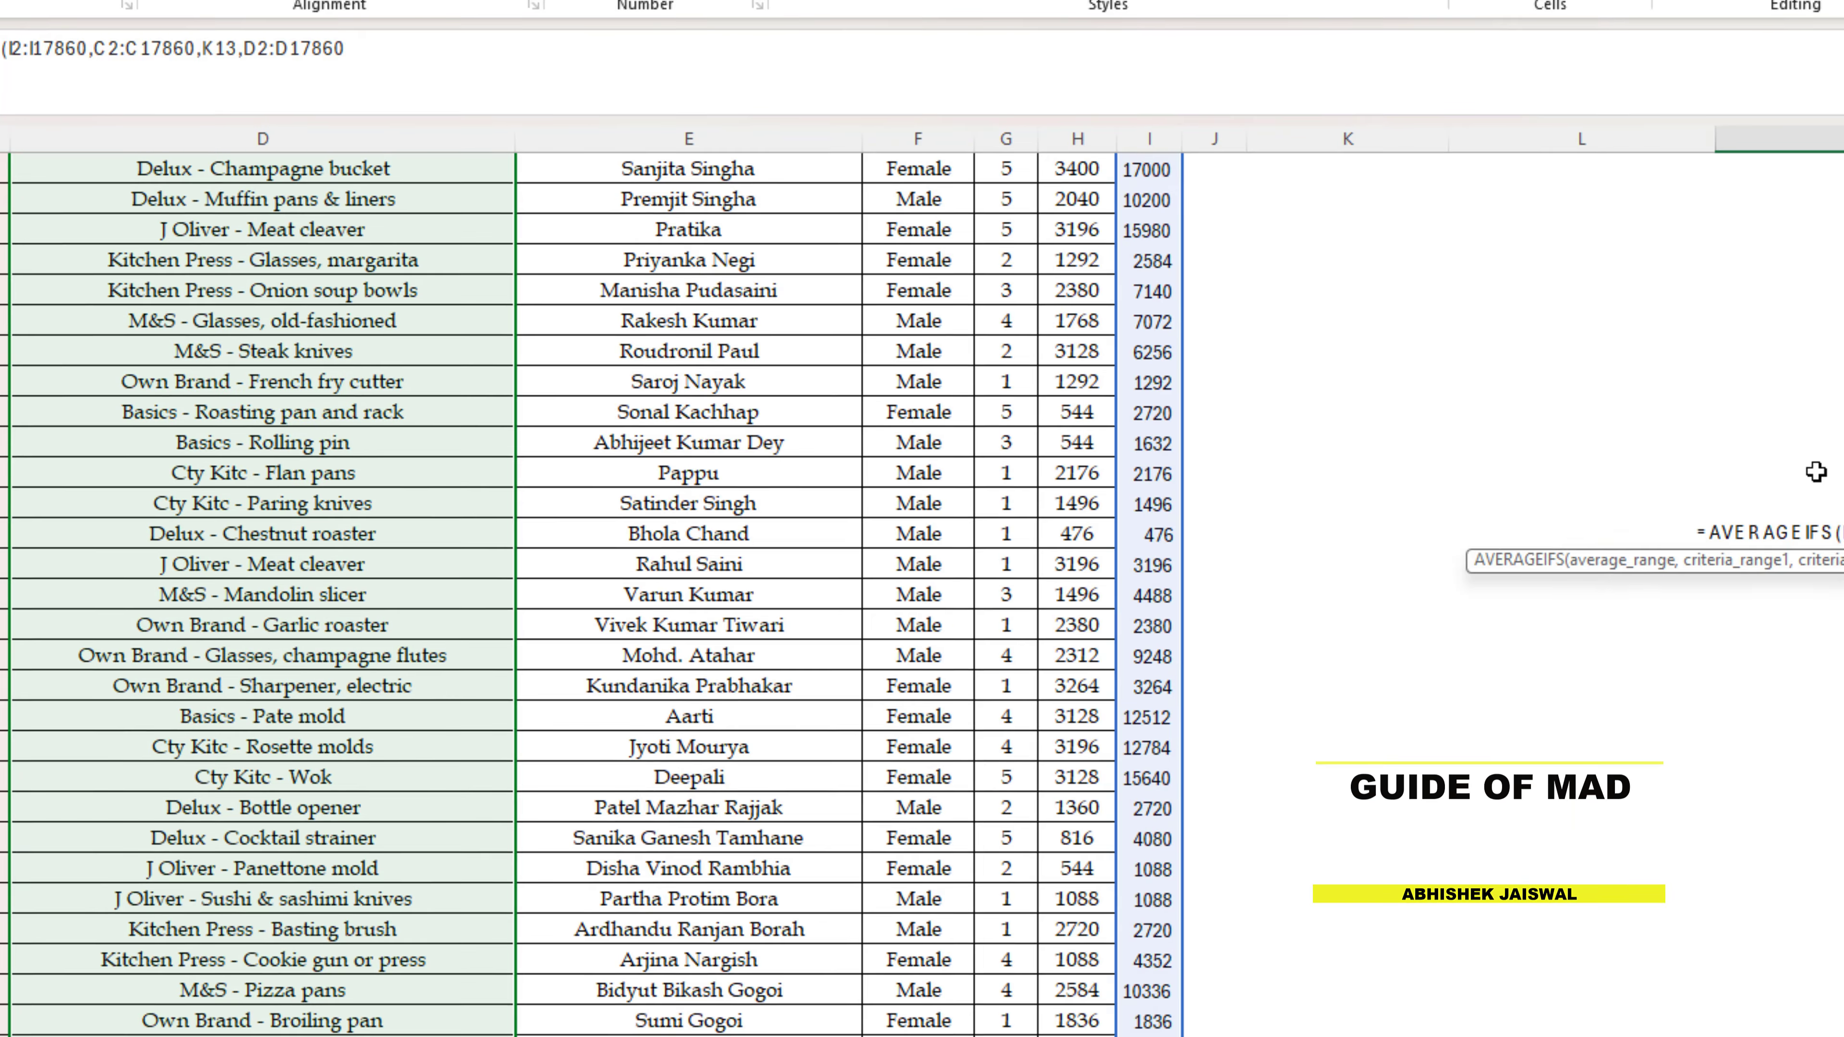
pyautogui.write(',')
pyautogui.press('Left')
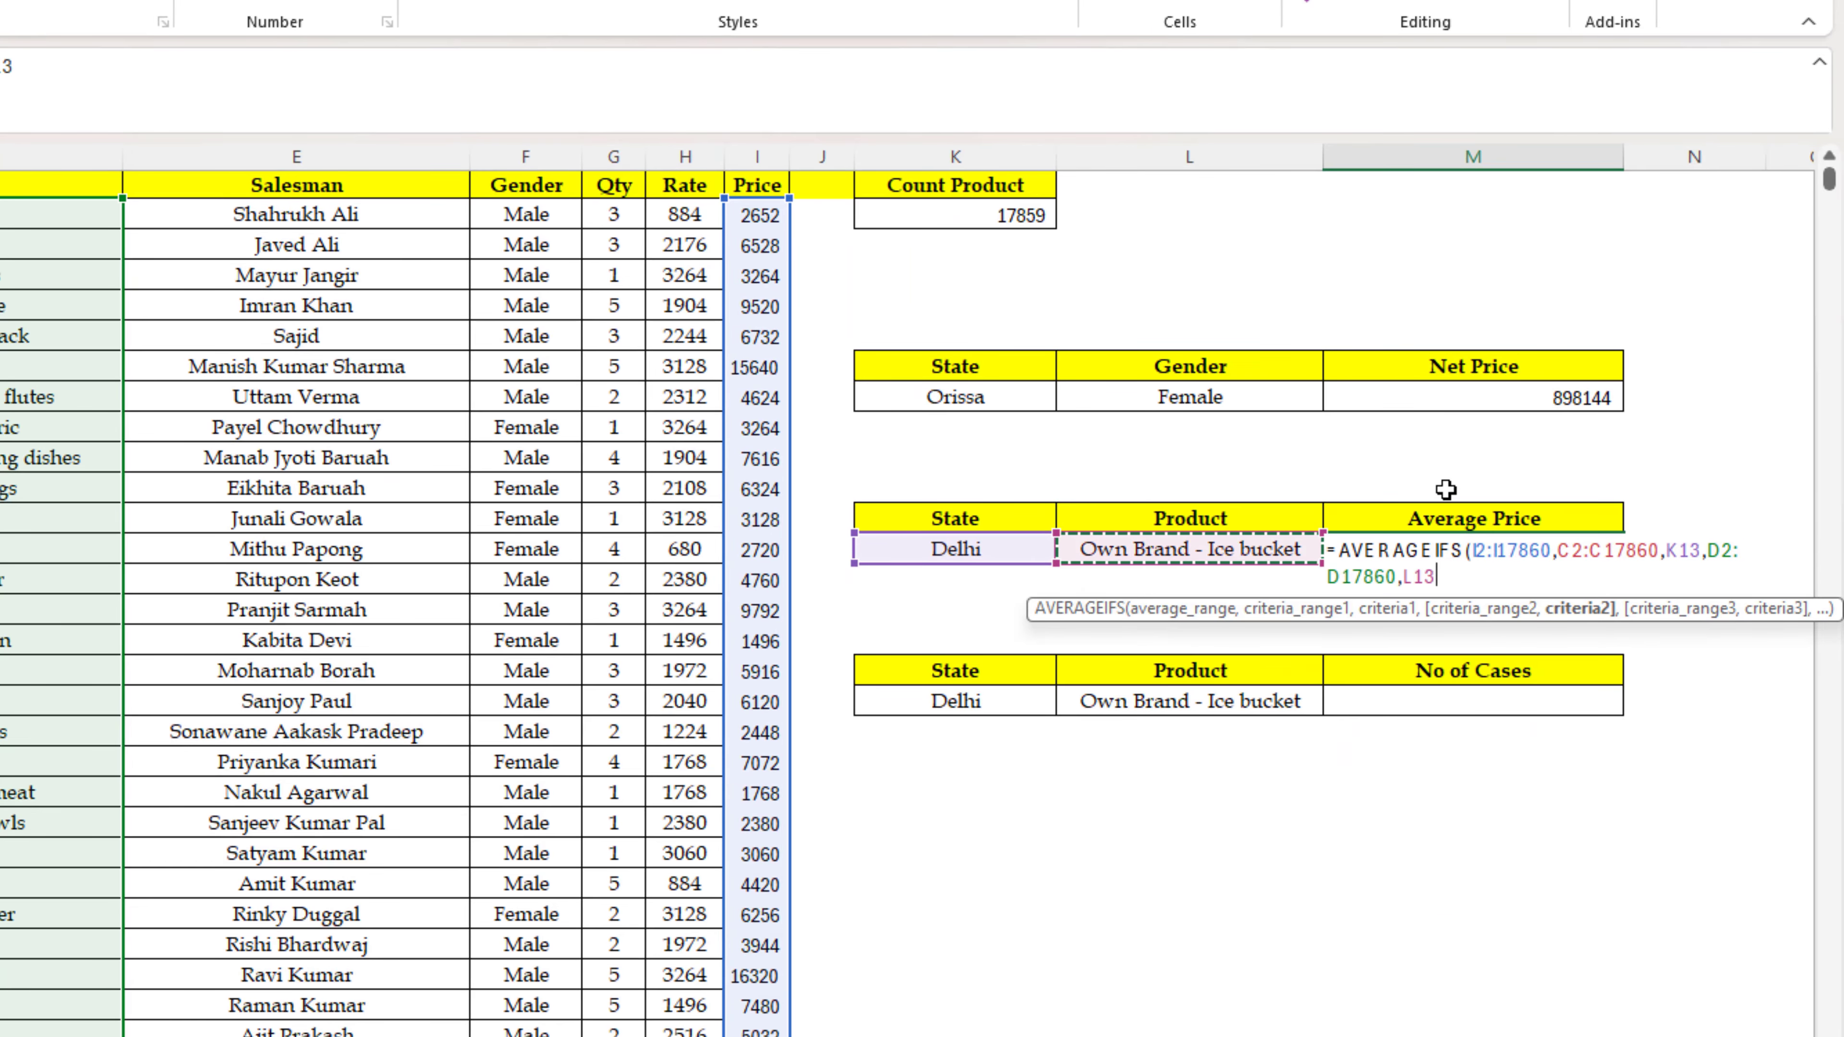
pyautogui.press('Return')
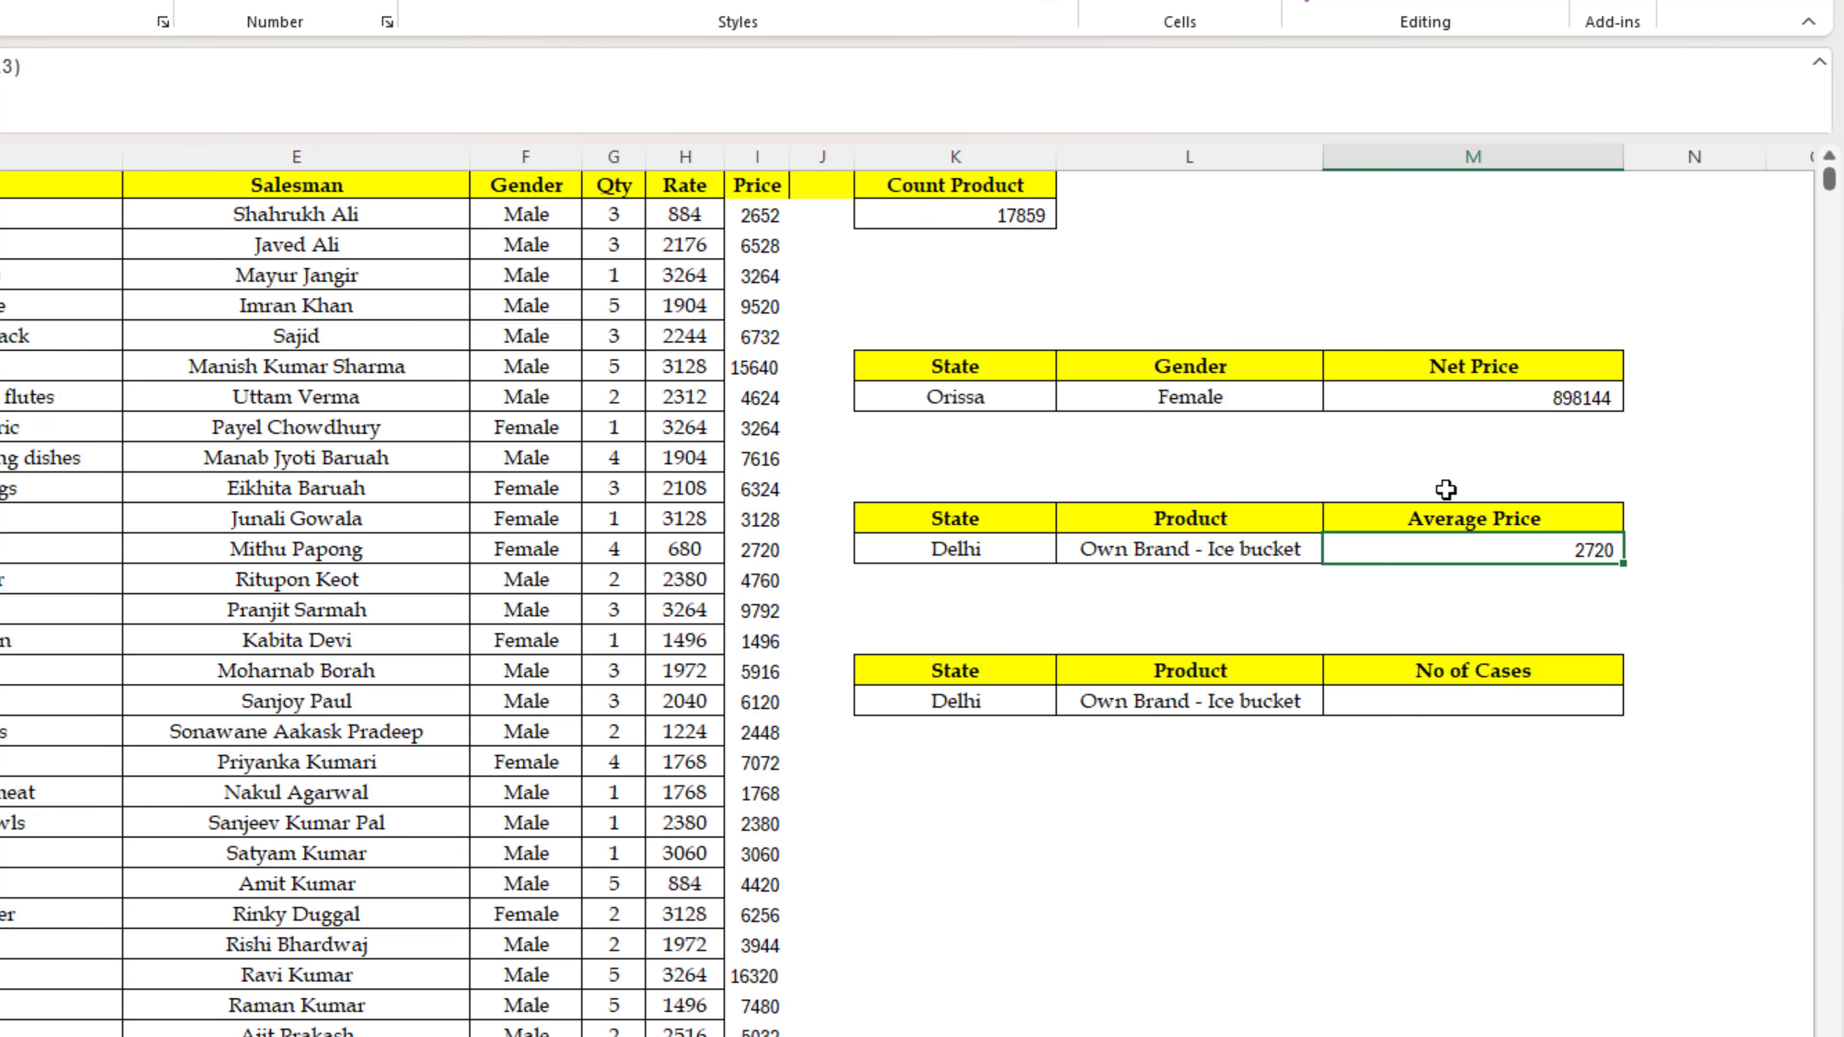
# Step: Review the arguments of the AVERAGEIFS formula in the Average Price cell M13 without changing it
pyautogui.press('F2')
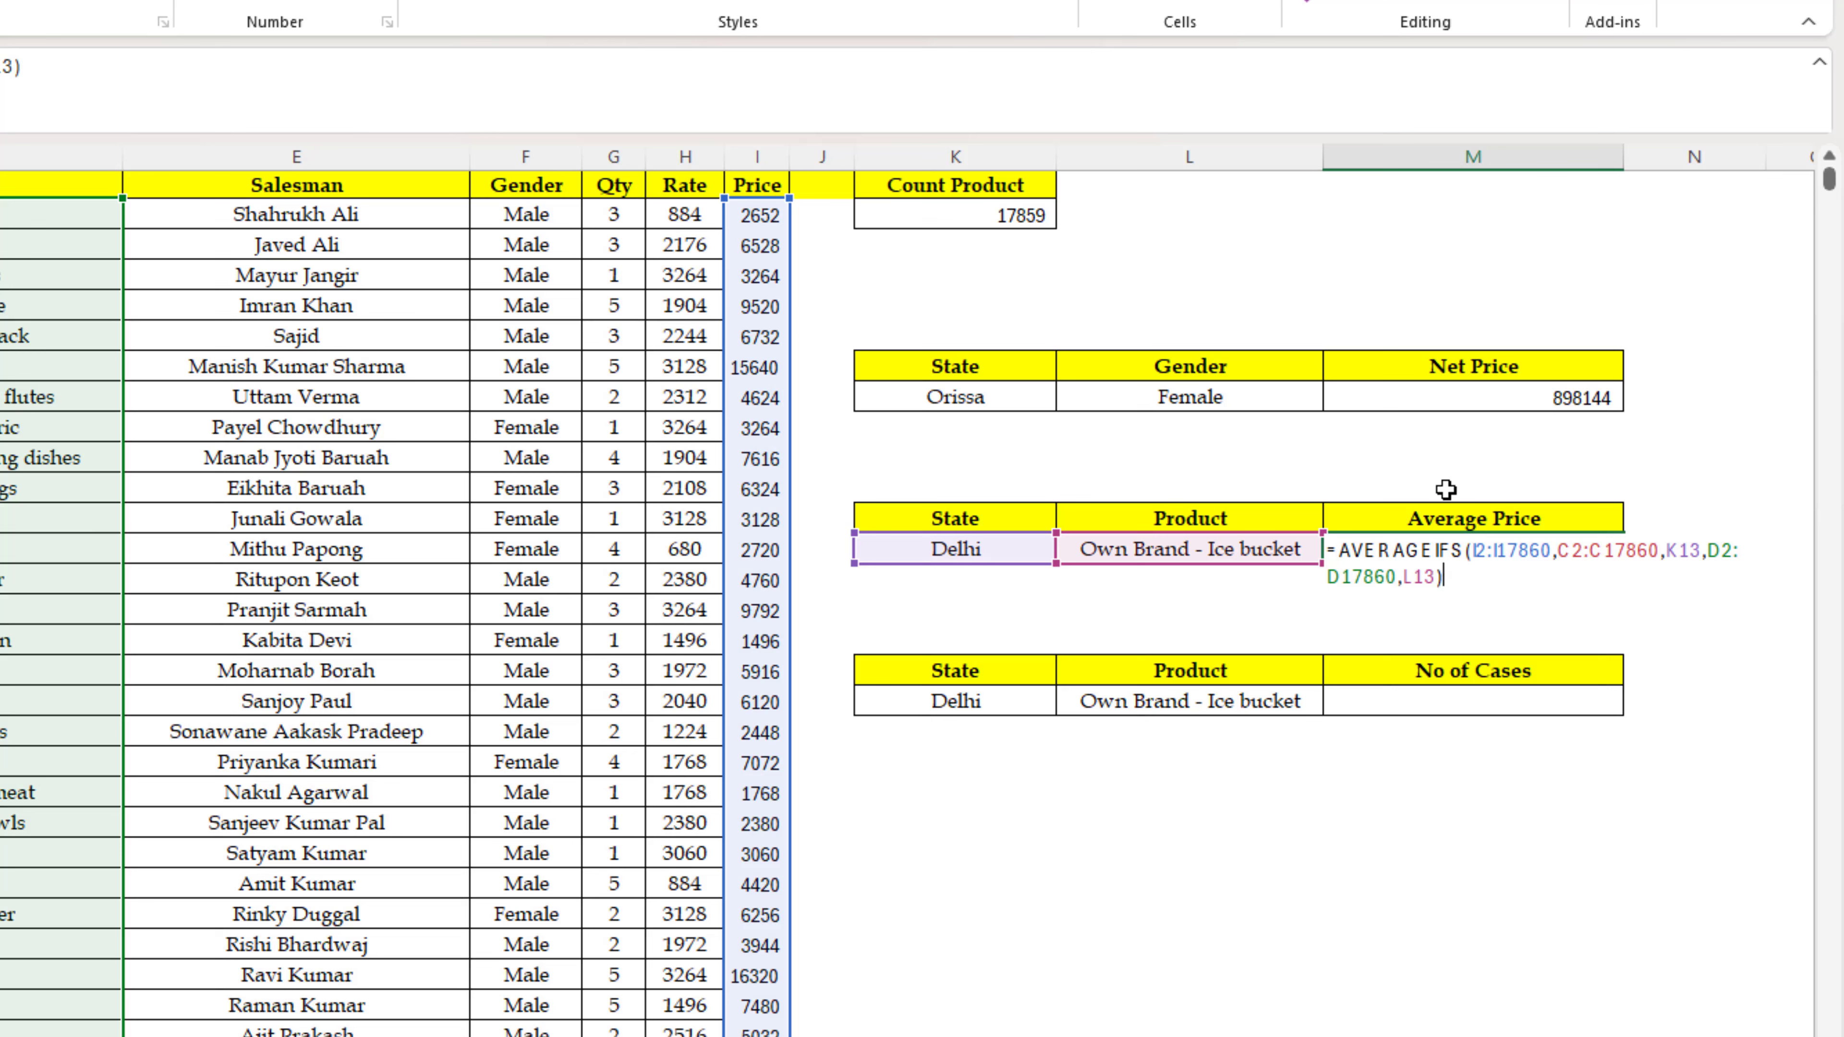
pyautogui.hotkey('shift', 'Home')
pyautogui.press('Escape')
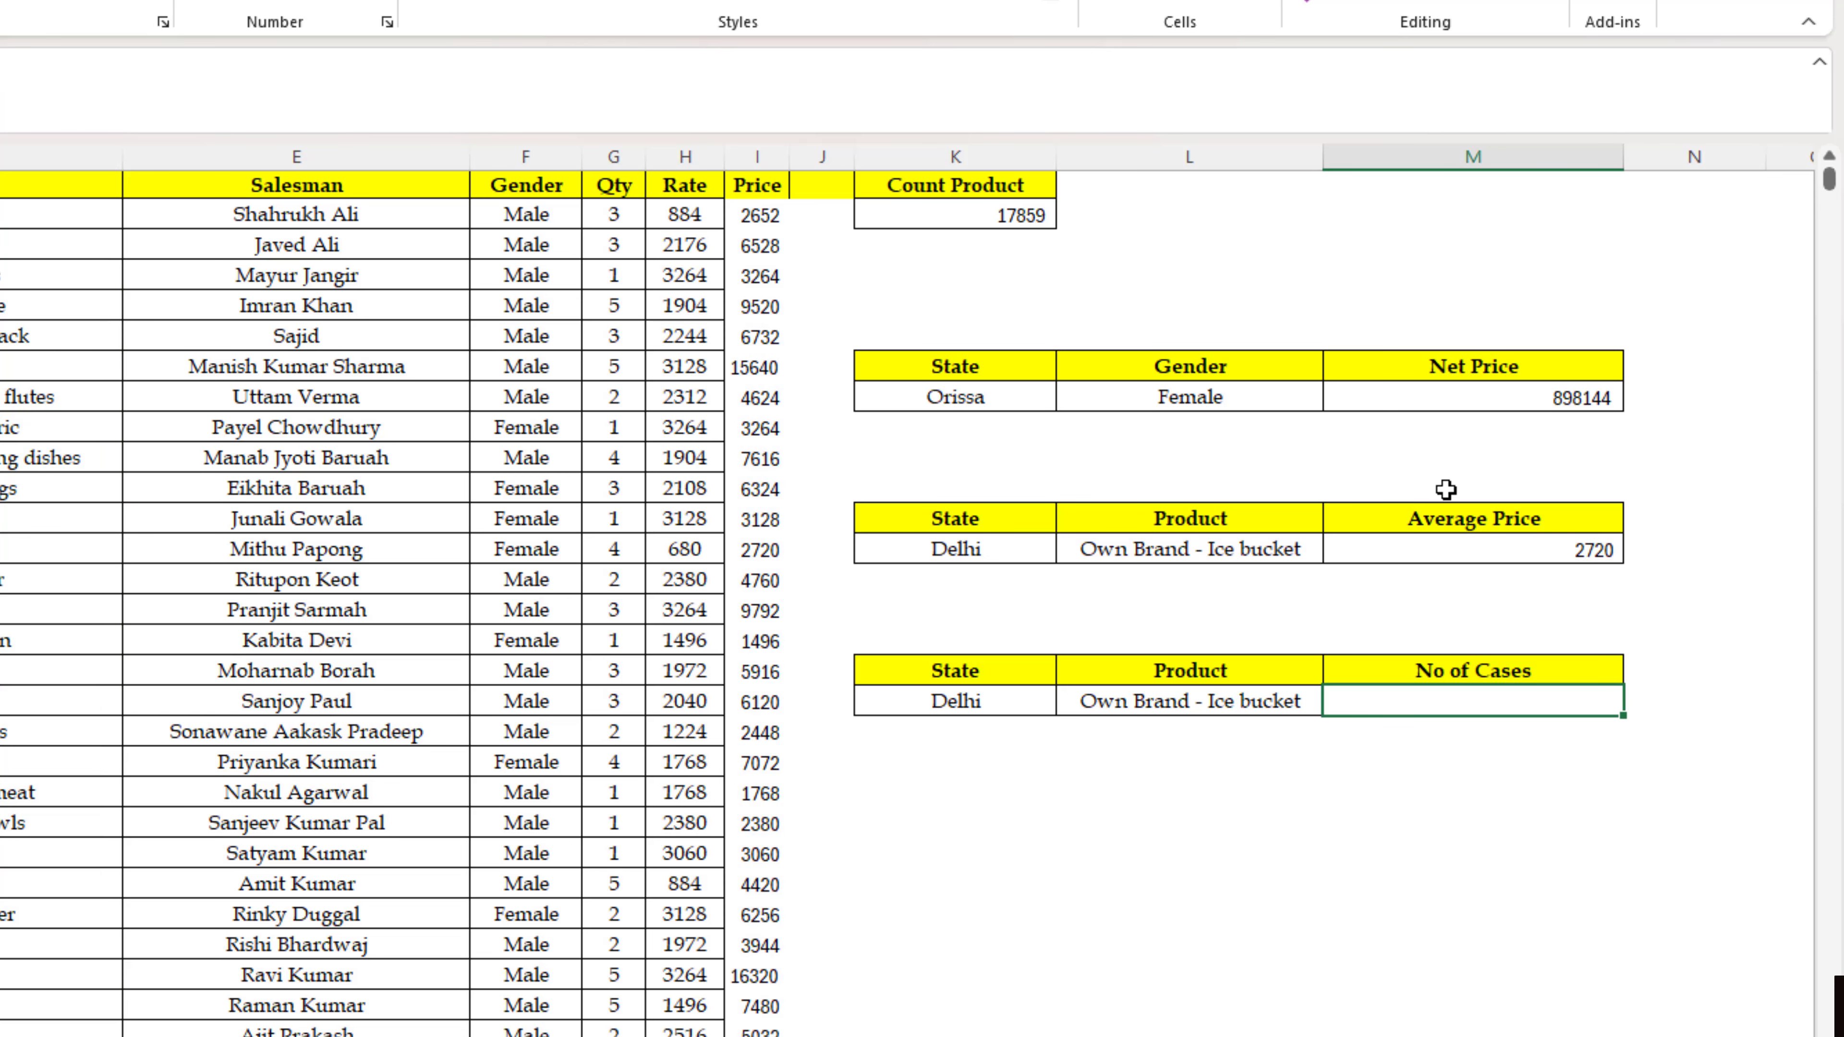
# Step: Start a COUNTIFS formula in the No of Cases cell M18
pyautogui.write('=')
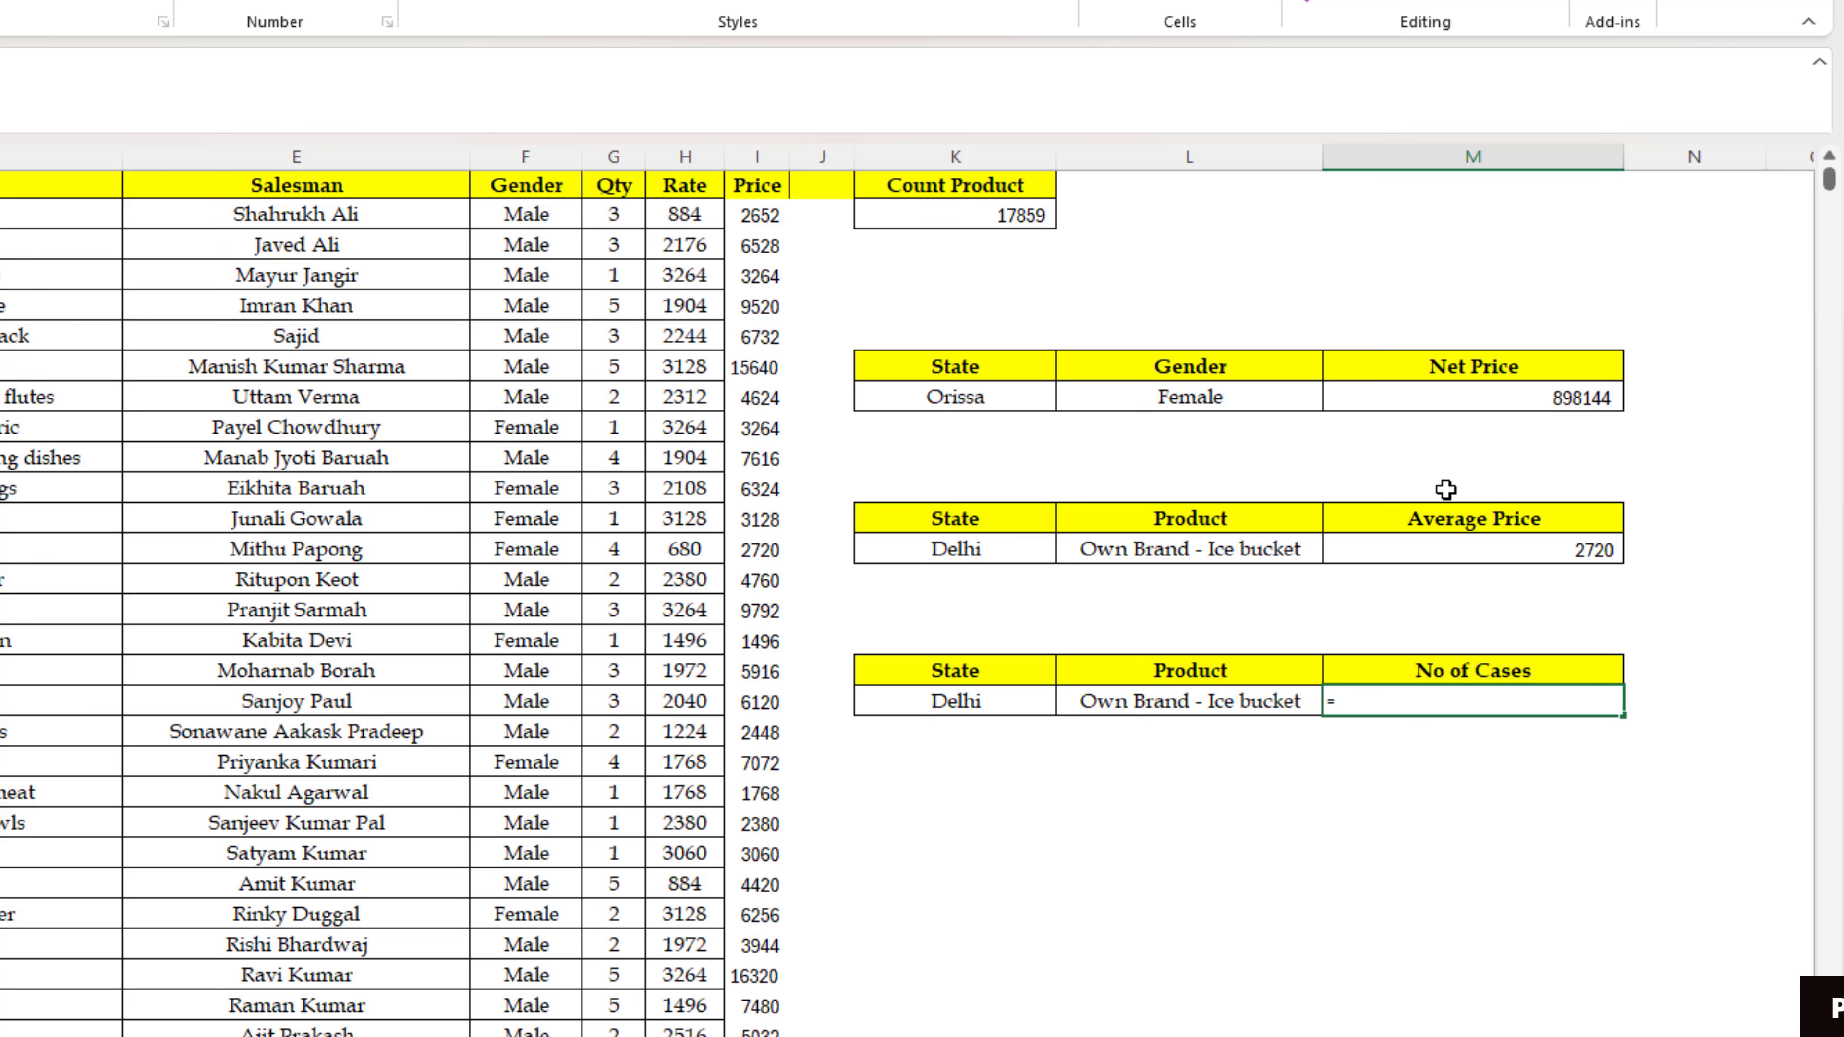
pyautogui.write(' coun')
pyautogui.press('Down')
pyautogui.press('Down')
pyautogui.press('Down')
pyautogui.press('Down')
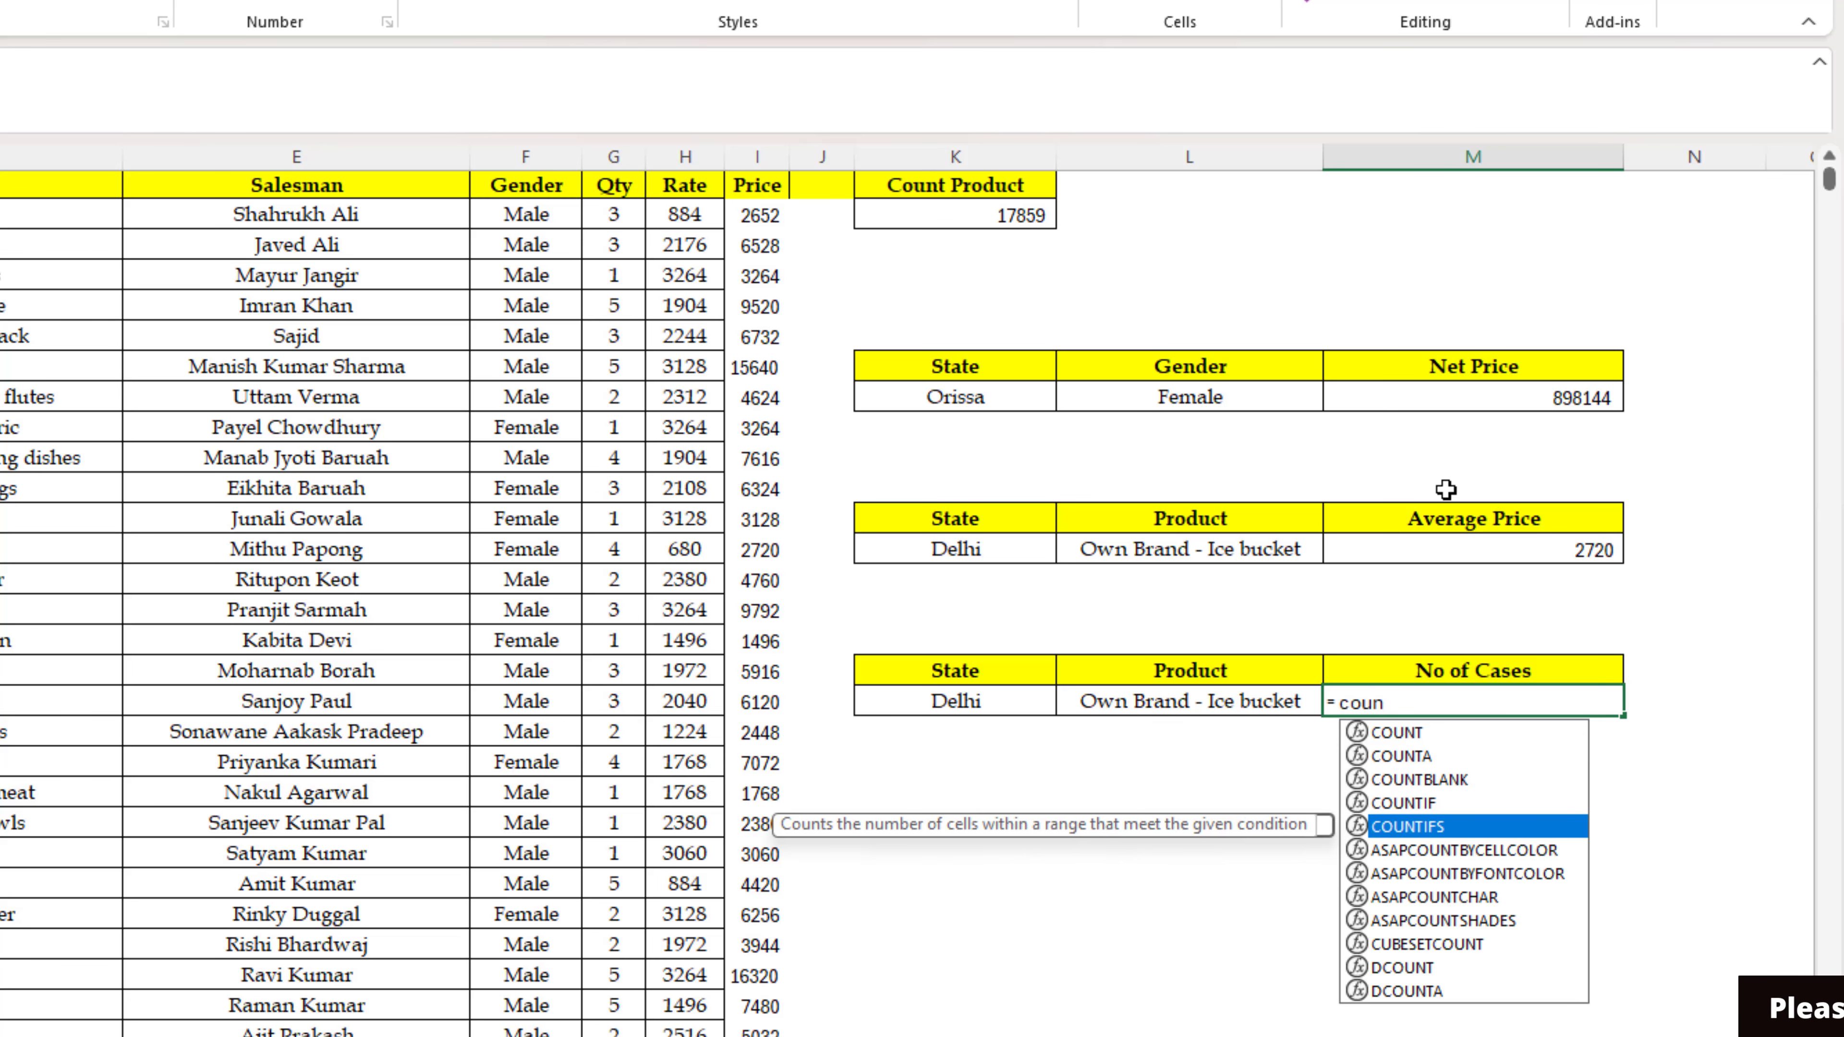
pyautogui.press('Tab')
# Step: Add the State range C2:C17860 with criteria cell K18 as the first condition of the COUNTIFS formula
pyautogui.press('Left')
pyautogui.press('Left')
pyautogui.press('Left')
pyautogui.press('Left')
pyautogui.press('Left')
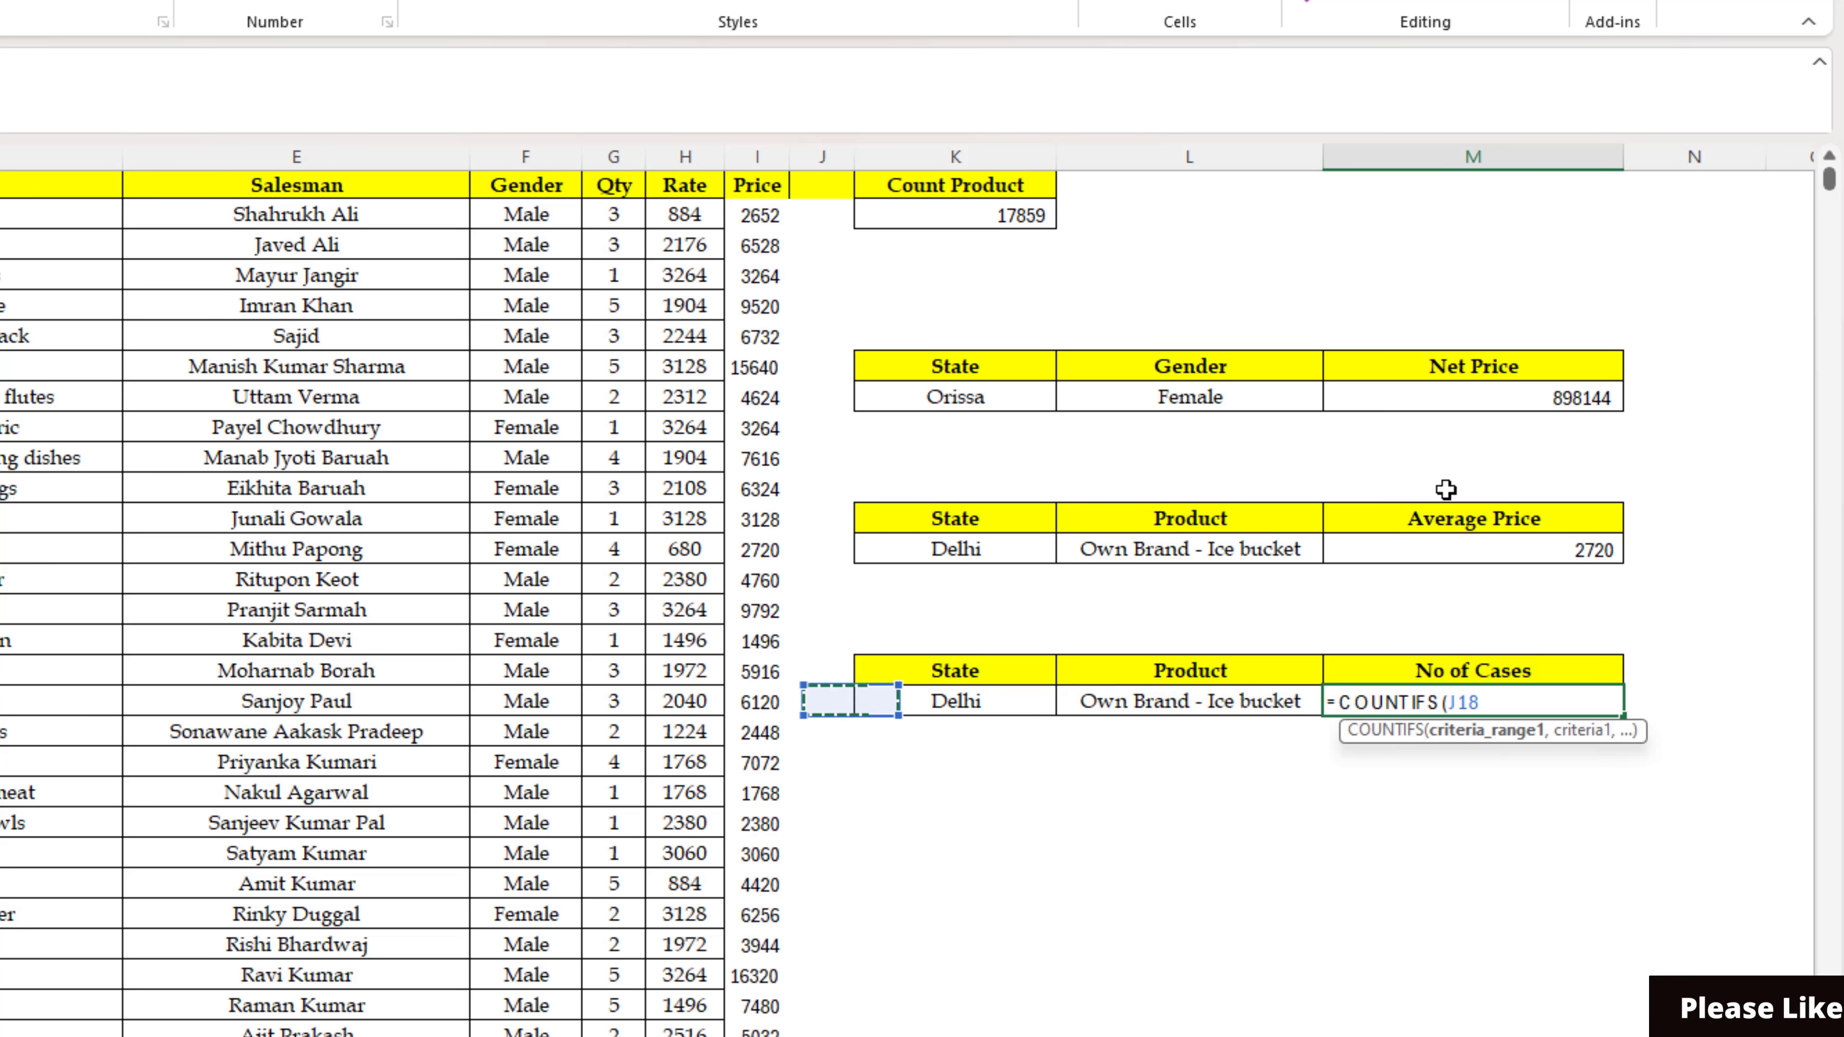
pyautogui.press('Left')
pyautogui.press('Left')
pyautogui.press('Left')
pyautogui.press('Left')
pyautogui.press('Up')
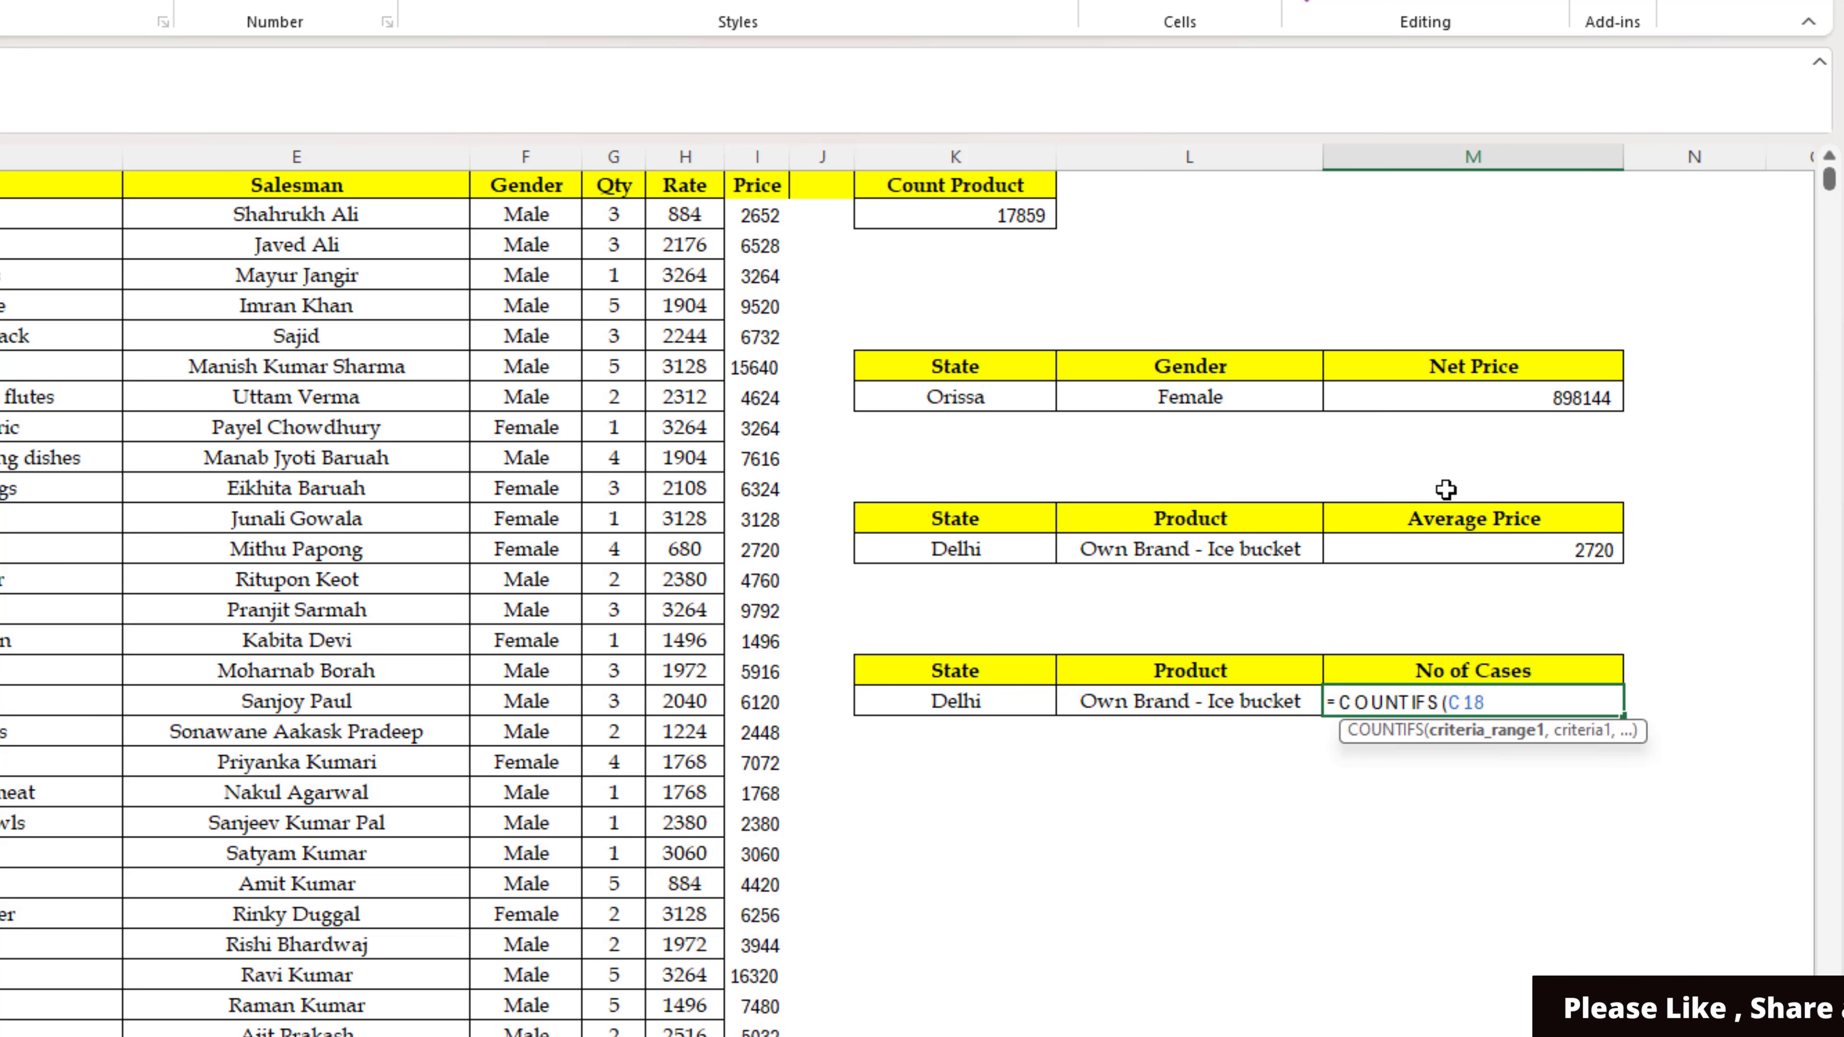
pyautogui.press('Up')
pyautogui.press('Up')
pyautogui.press('Up')
pyautogui.press('Up')
pyautogui.press('Up')
pyautogui.press('Up')
pyautogui.press('Up')
pyautogui.press('Up')
pyautogui.press('Up')
pyautogui.press('Up')
pyautogui.press('Up')
pyautogui.press('Up')
pyautogui.press('Up')
pyautogui.press('Up')
pyautogui.press('Up')
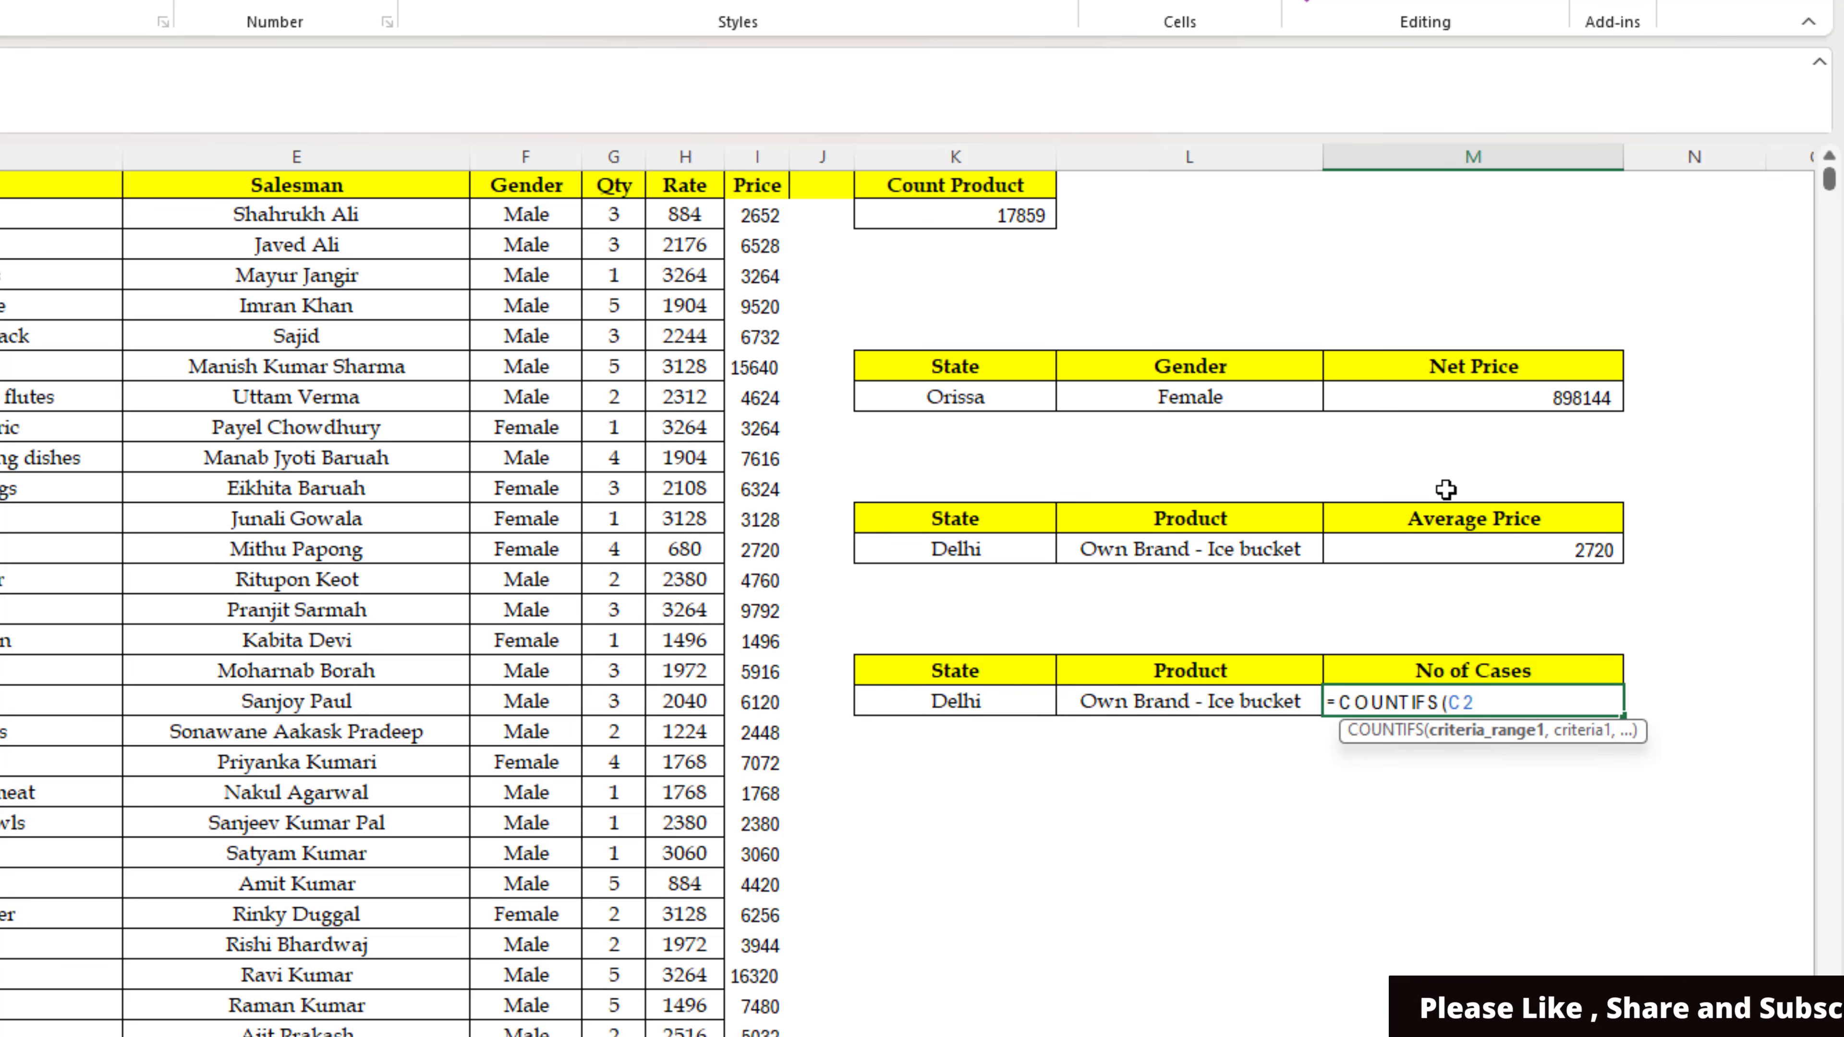
pyautogui.hotkey('ctrl', 'shift', 'Down')
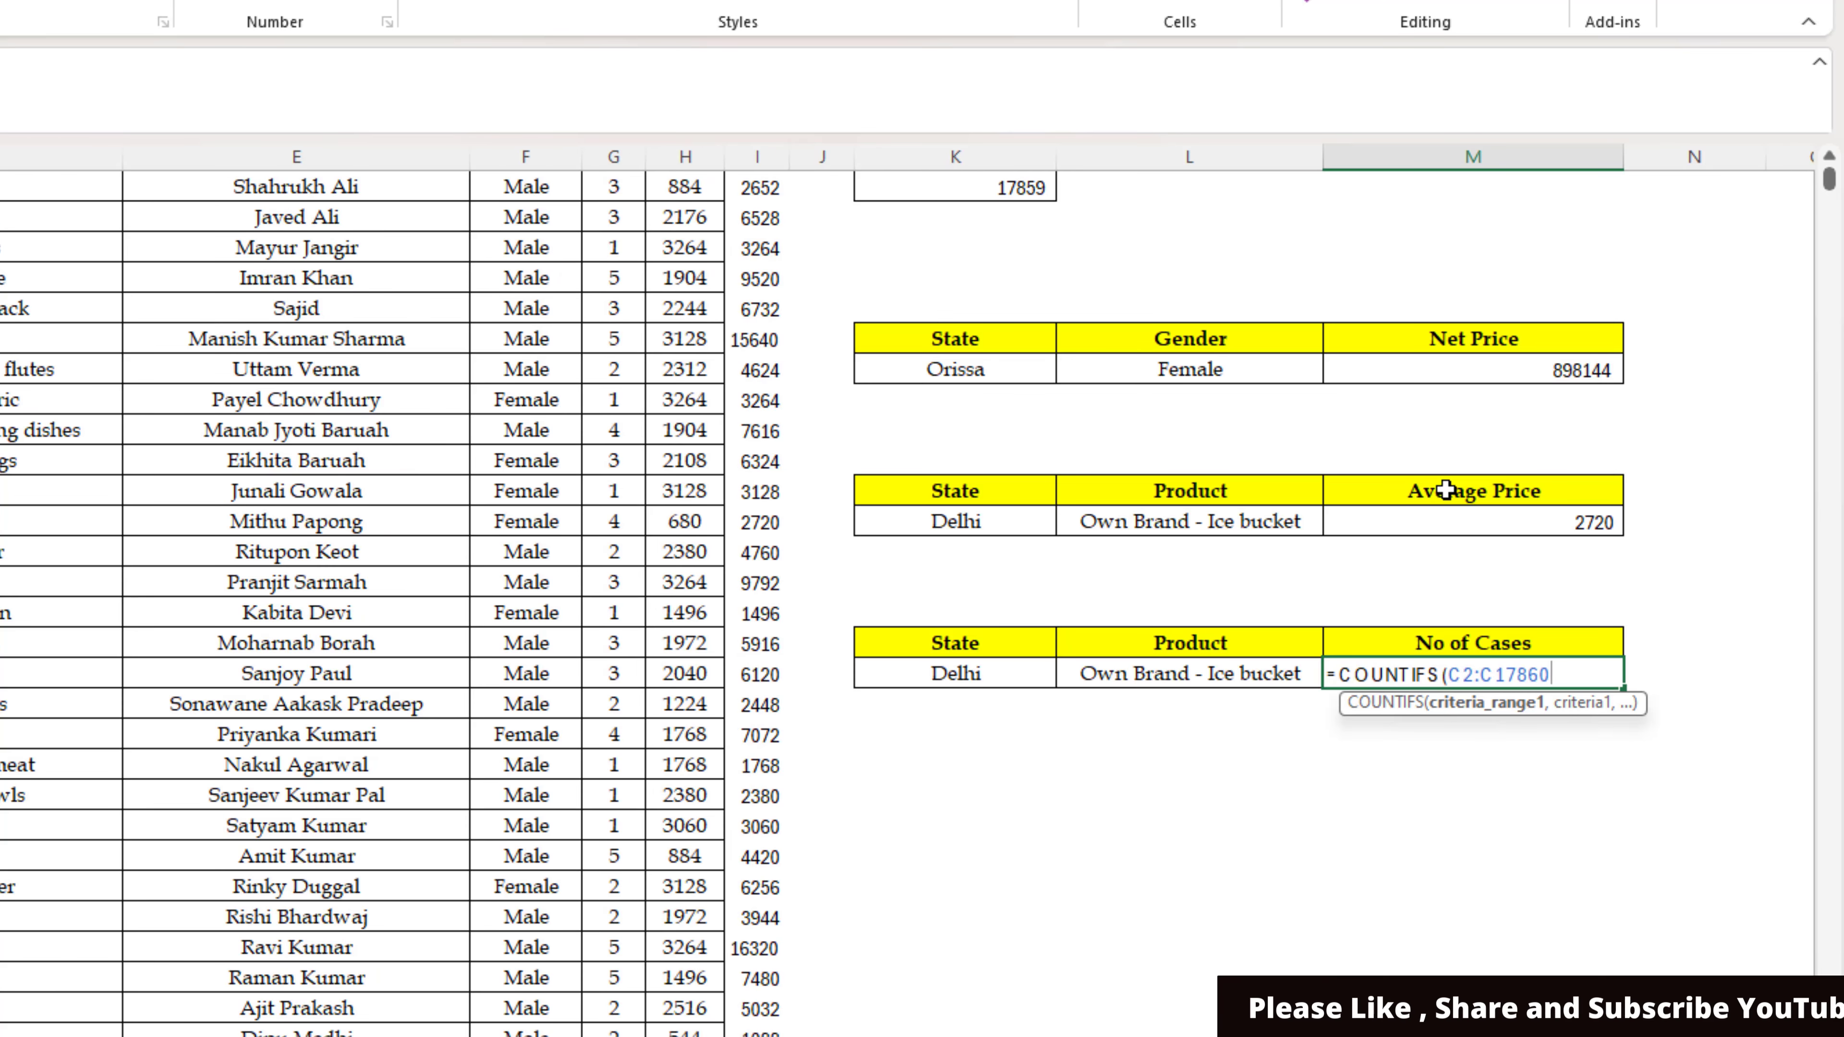
pyautogui.write(',')
pyautogui.press('Left')
pyautogui.press('Left')
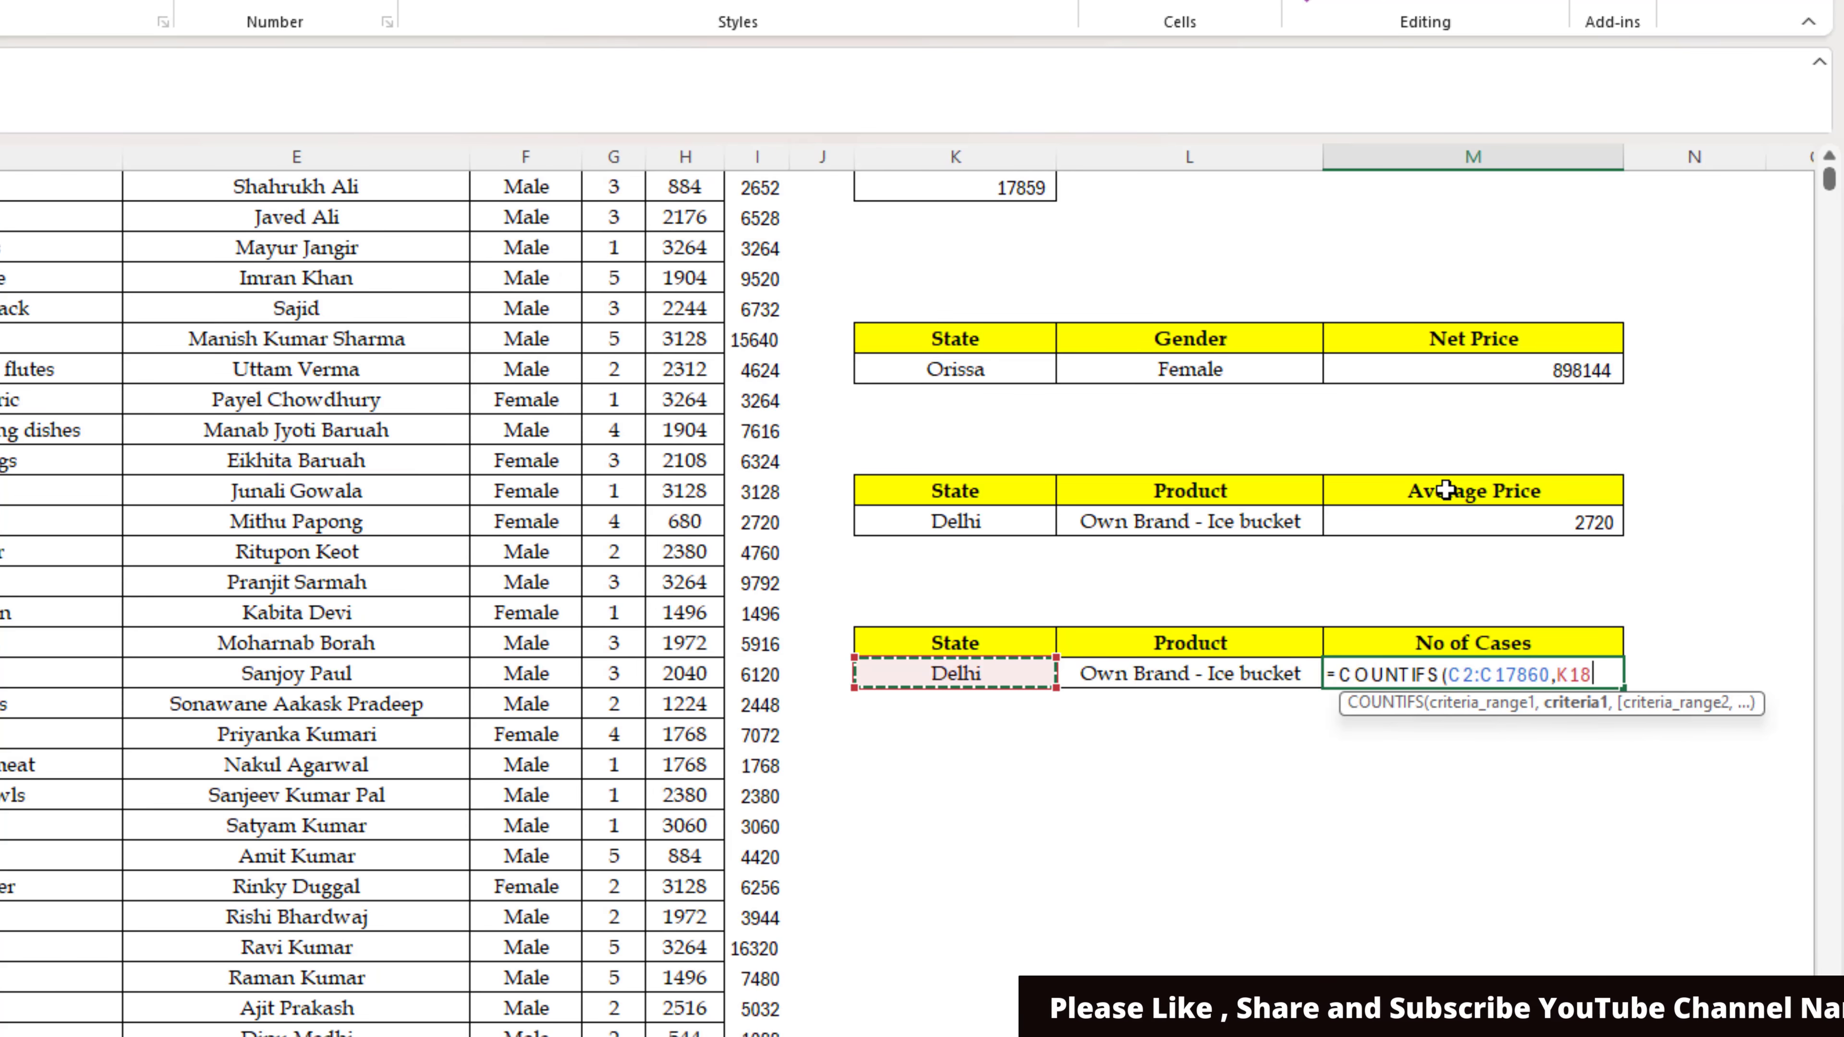
# Step: Complete the COUNTIFS formula with the Product range D2:D17860 and criteria cell L18 as the second condition
pyautogui.write(',')
pyautogui.press('Left')
pyautogui.press('Left')
pyautogui.press('Left')
pyautogui.press('Left')
pyautogui.press('Left')
pyautogui.press('Left')
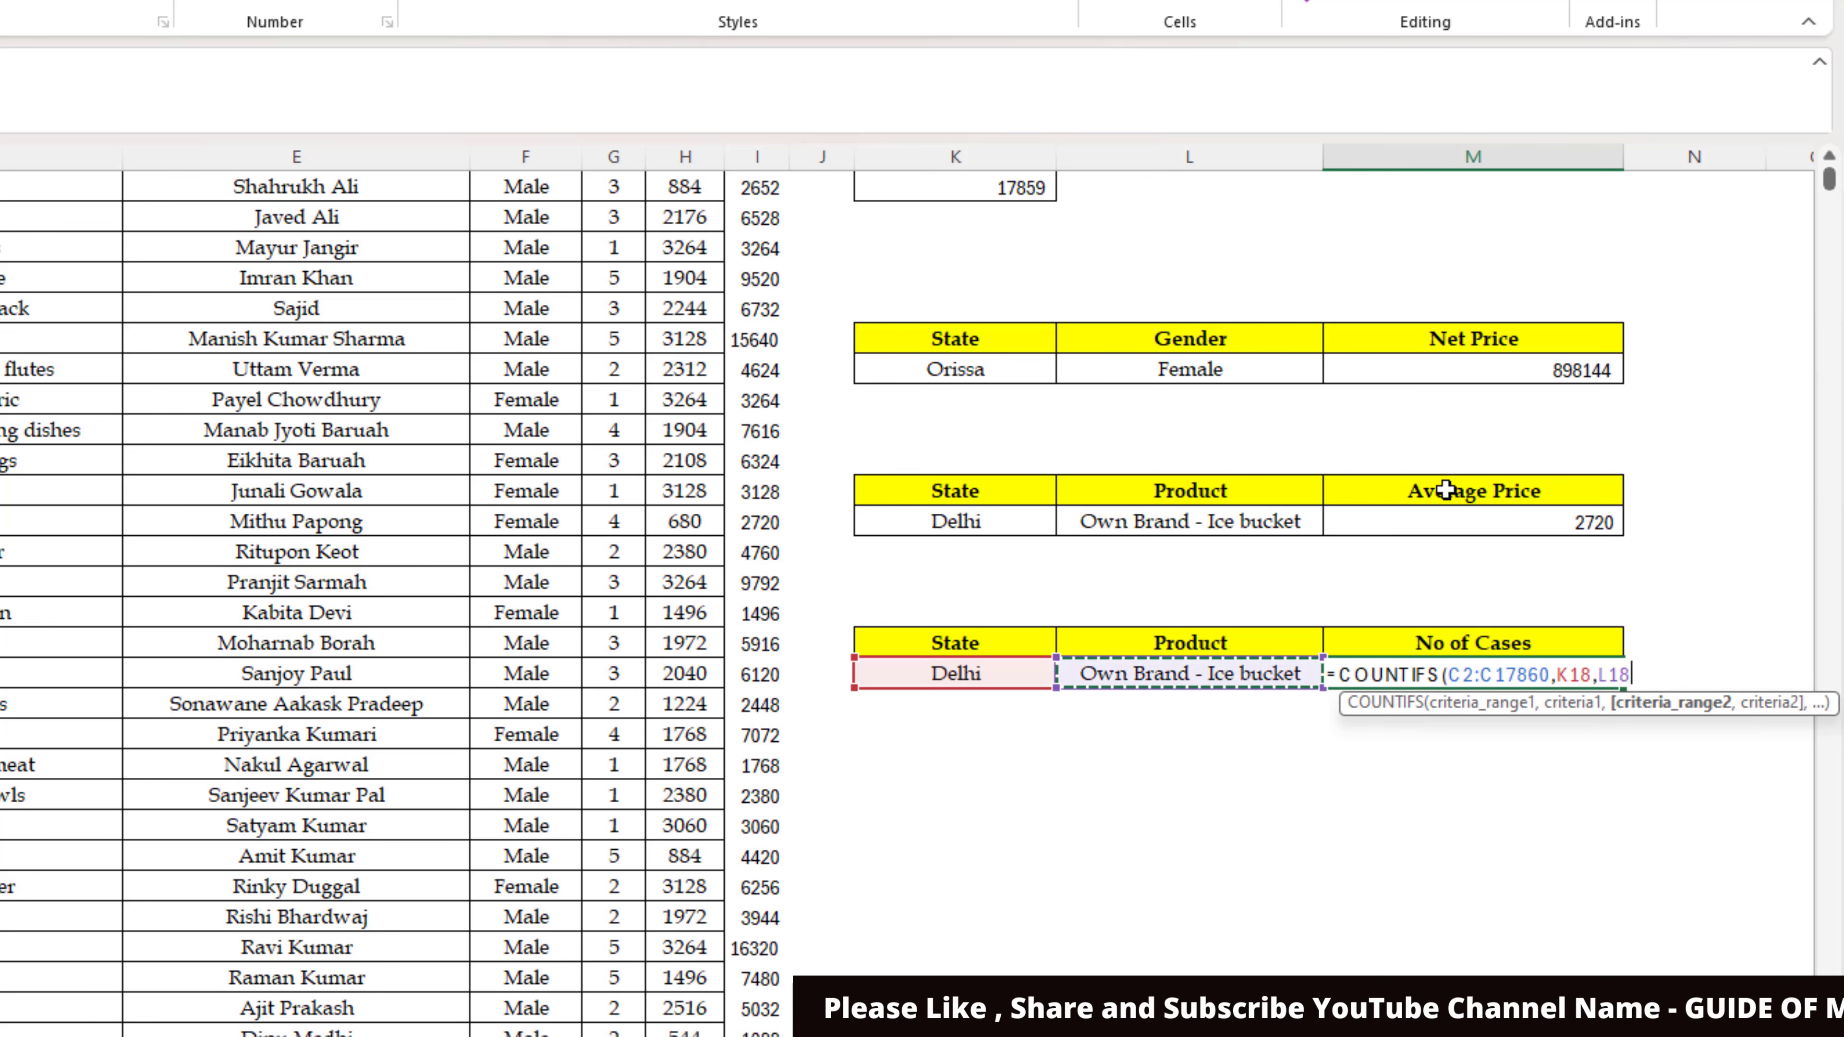
pyautogui.press('Left')
pyautogui.press('Left')
pyautogui.press('Left')
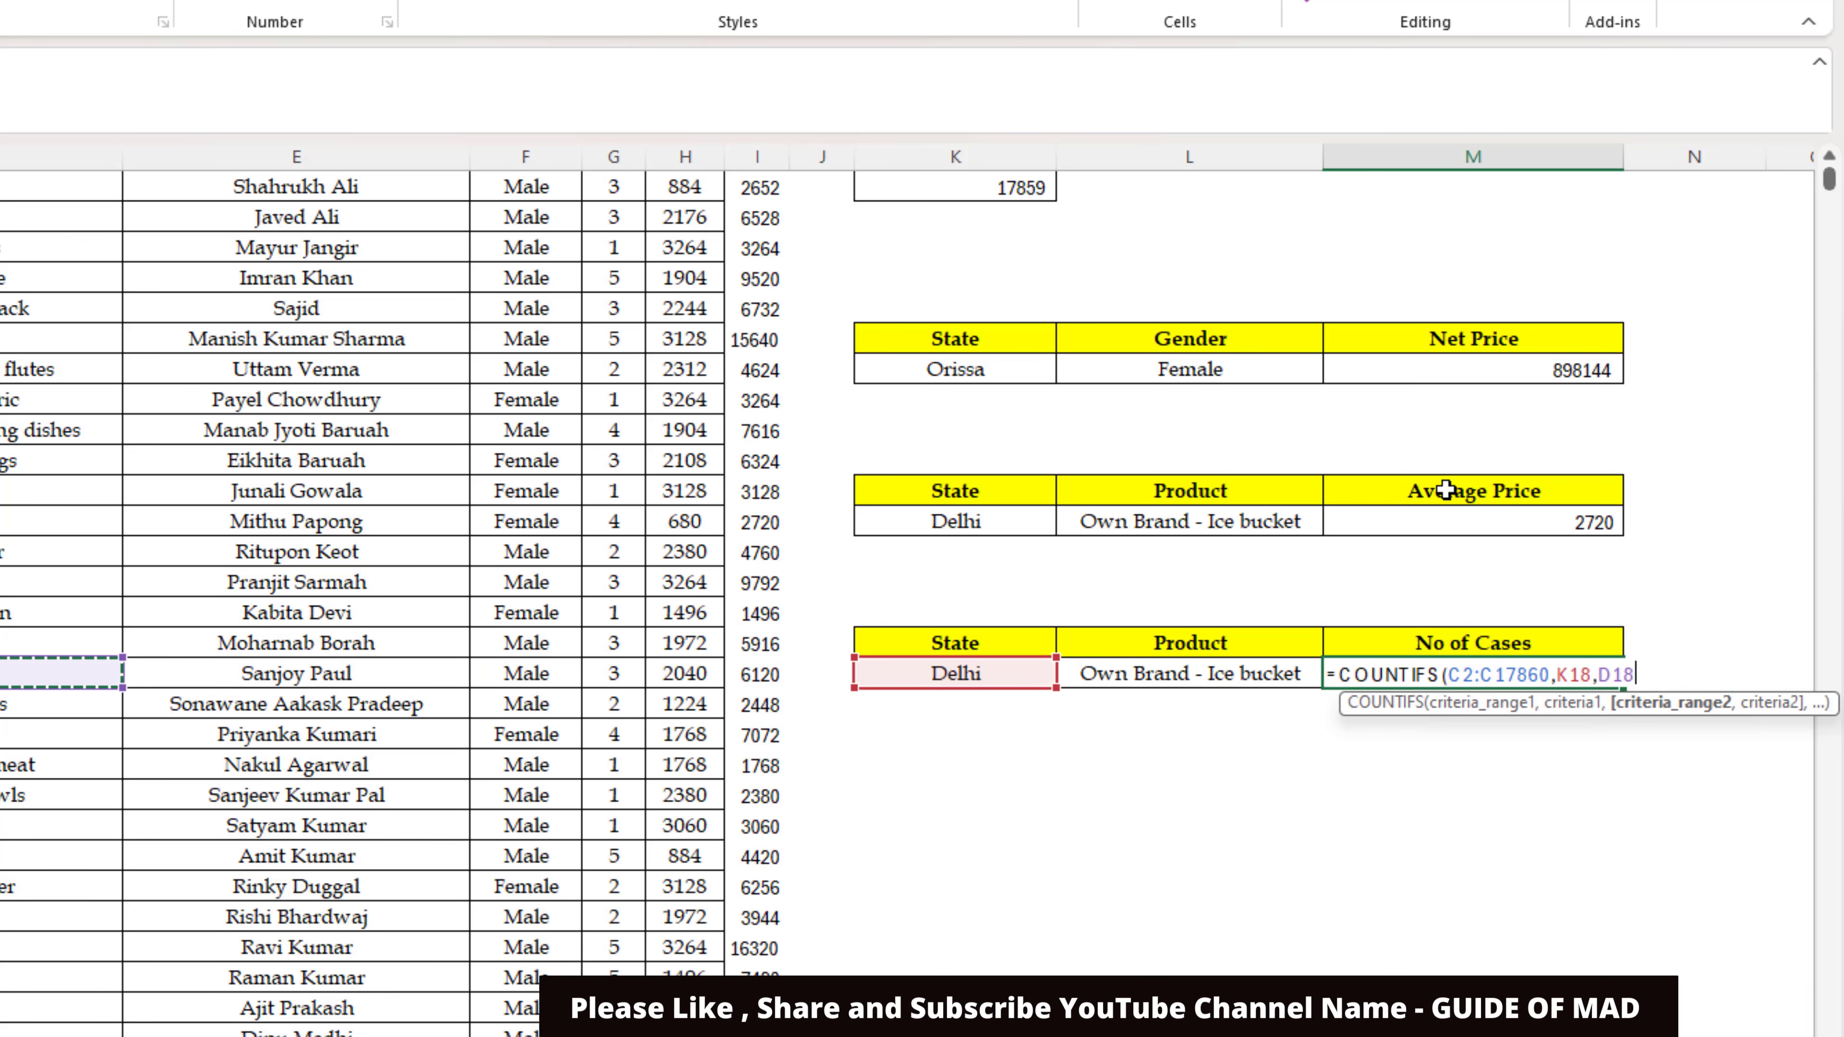
pyautogui.press('Up')
pyautogui.press('Up')
pyautogui.press('Up')
pyautogui.press('Up')
pyautogui.press('Up')
pyautogui.press('Up')
pyautogui.press('Up')
pyautogui.press('Up')
pyautogui.press('Up')
pyautogui.press('Up')
pyautogui.press('Up')
pyautogui.press('Up')
pyautogui.press('Up')
pyautogui.press('Up')
pyautogui.press('Up')
pyautogui.press('Up')
pyautogui.press('Up')
pyautogui.press('Down')
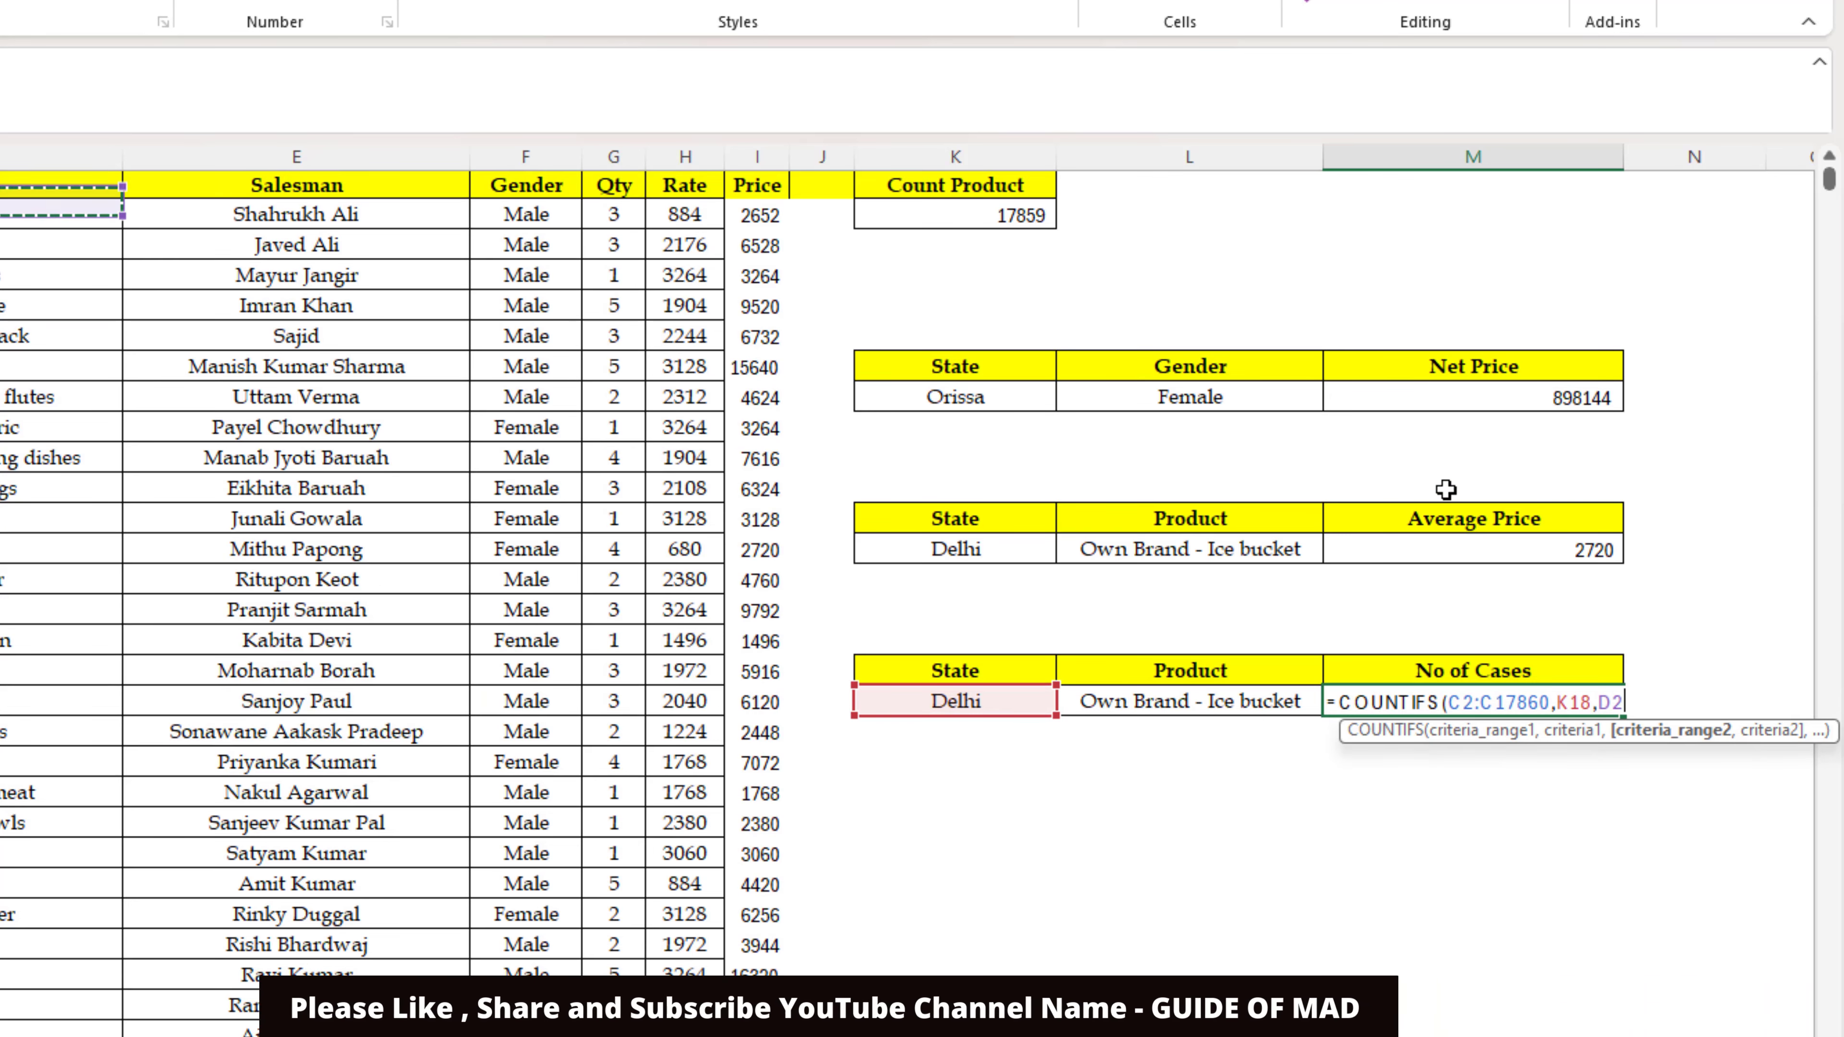
pyautogui.hotkey('ctrl', 'shift', 'Down')
pyautogui.hotkey('ctrl', 'BackSpace')
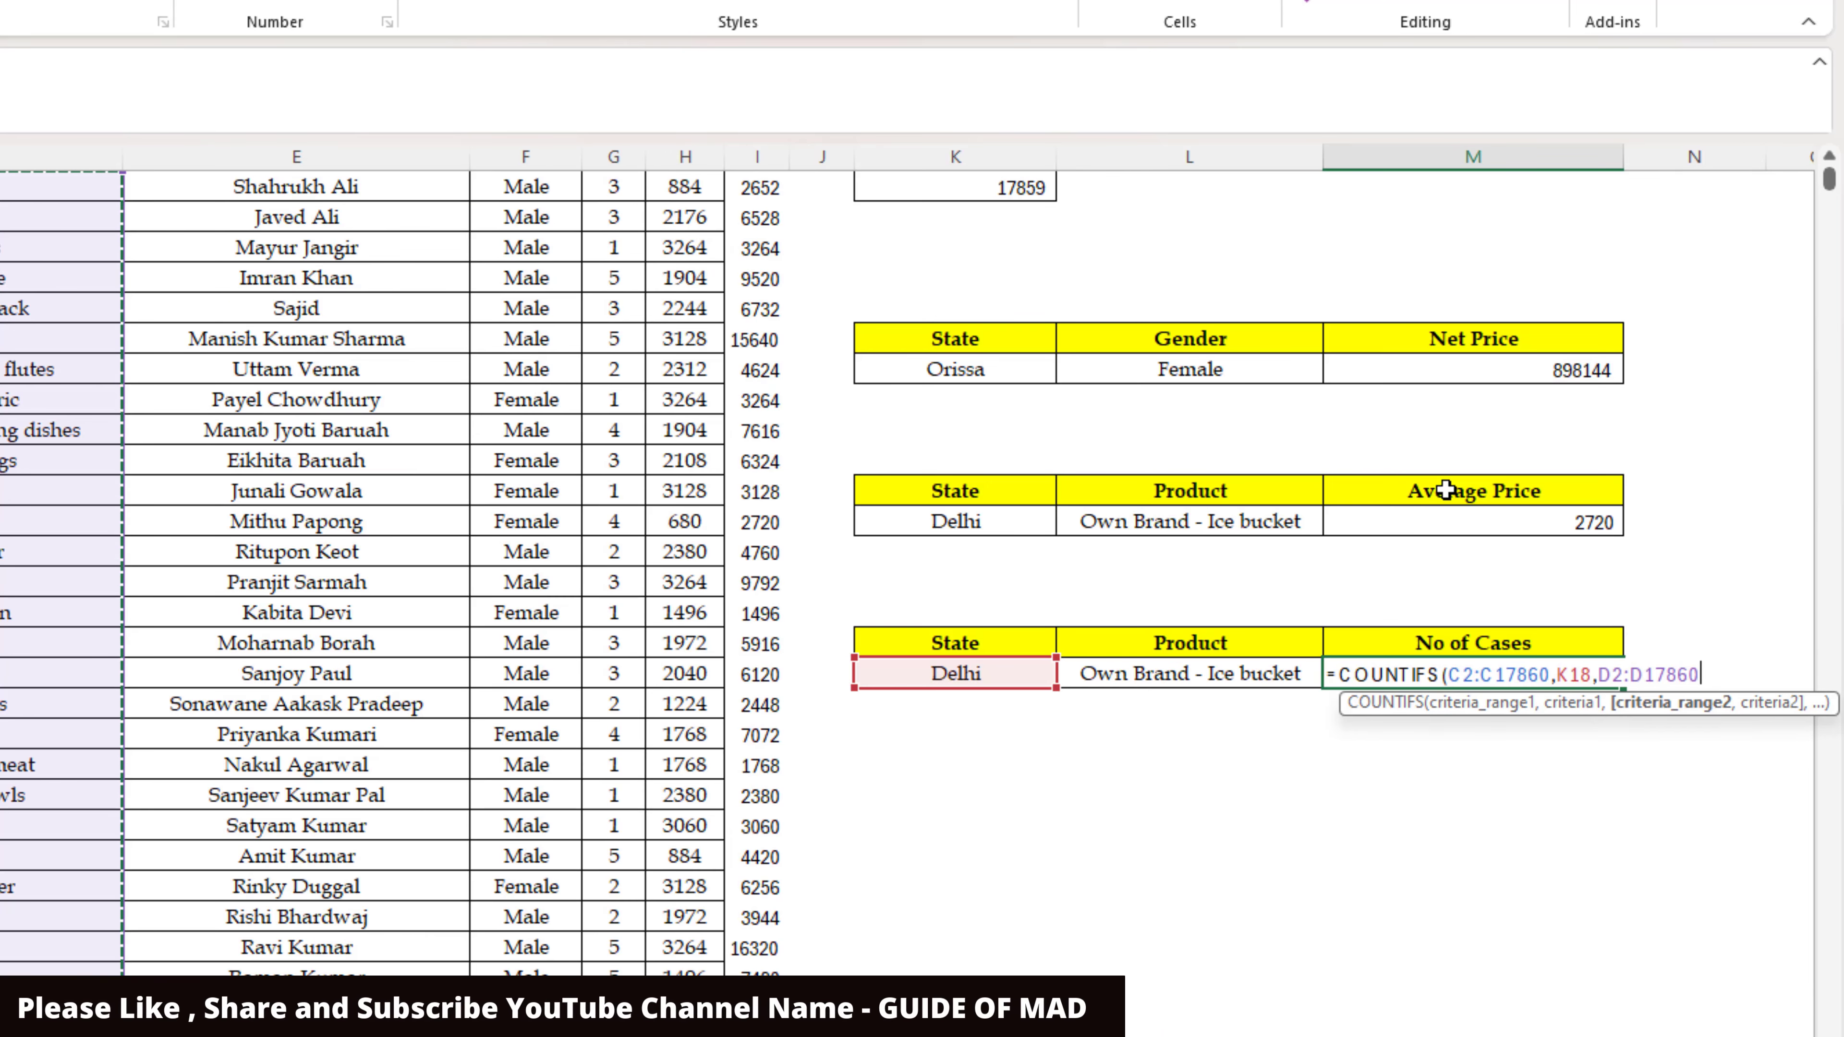
pyautogui.write(',')
pyautogui.press('Left')
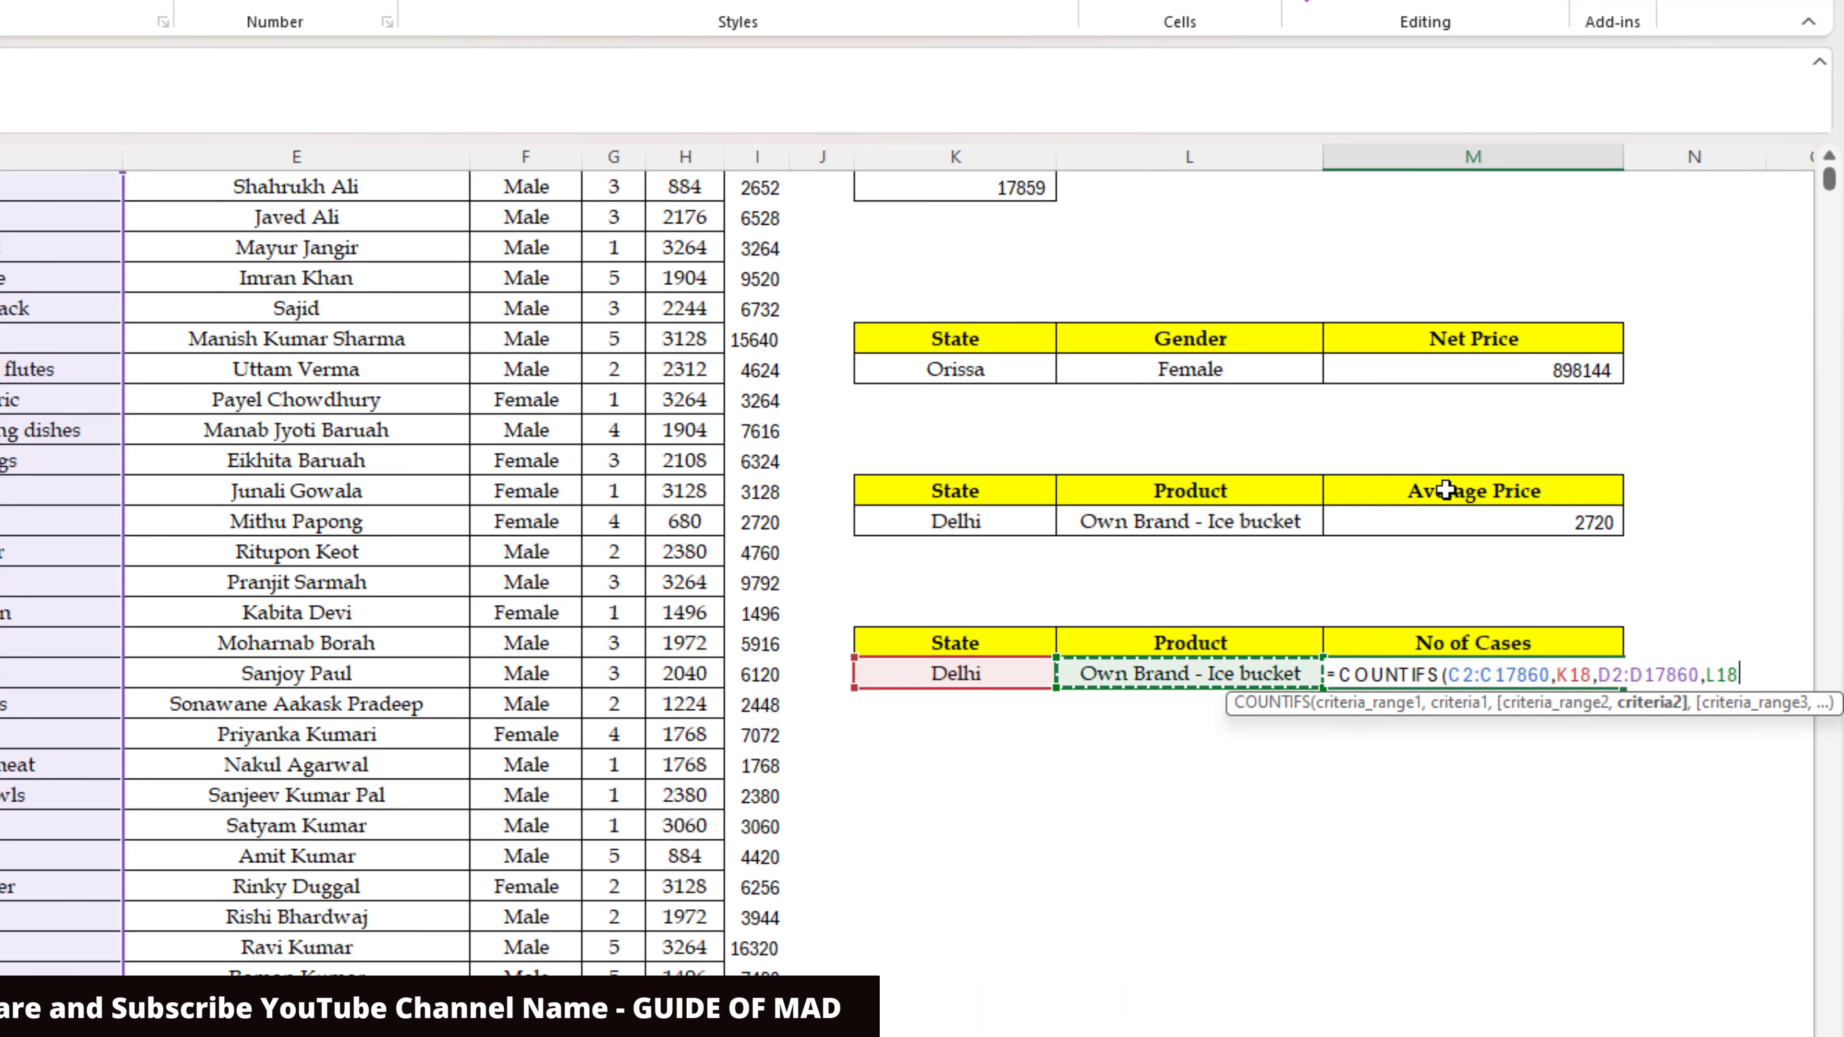
pyautogui.press('Return')
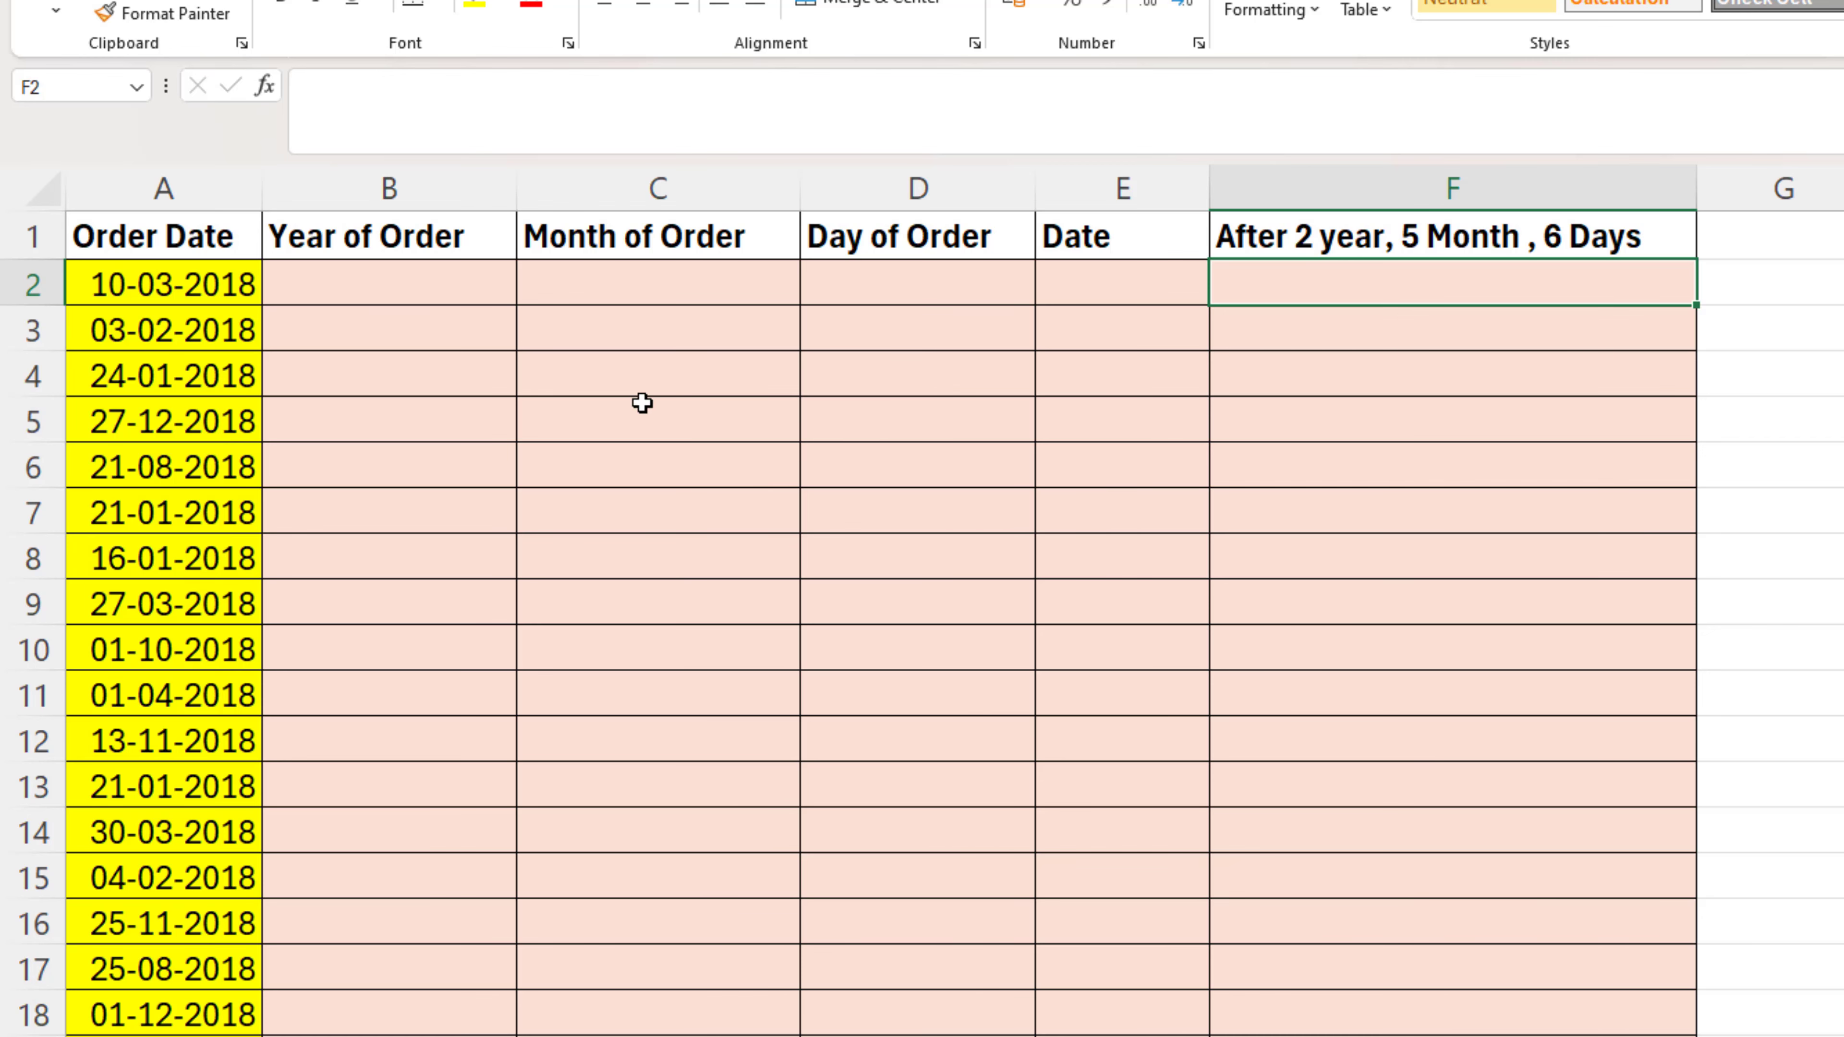
# Step: Enter a YEAR formula in the Year of Order cell B2 that extracts the year from the order date in A2
pyautogui.click(401, 298)
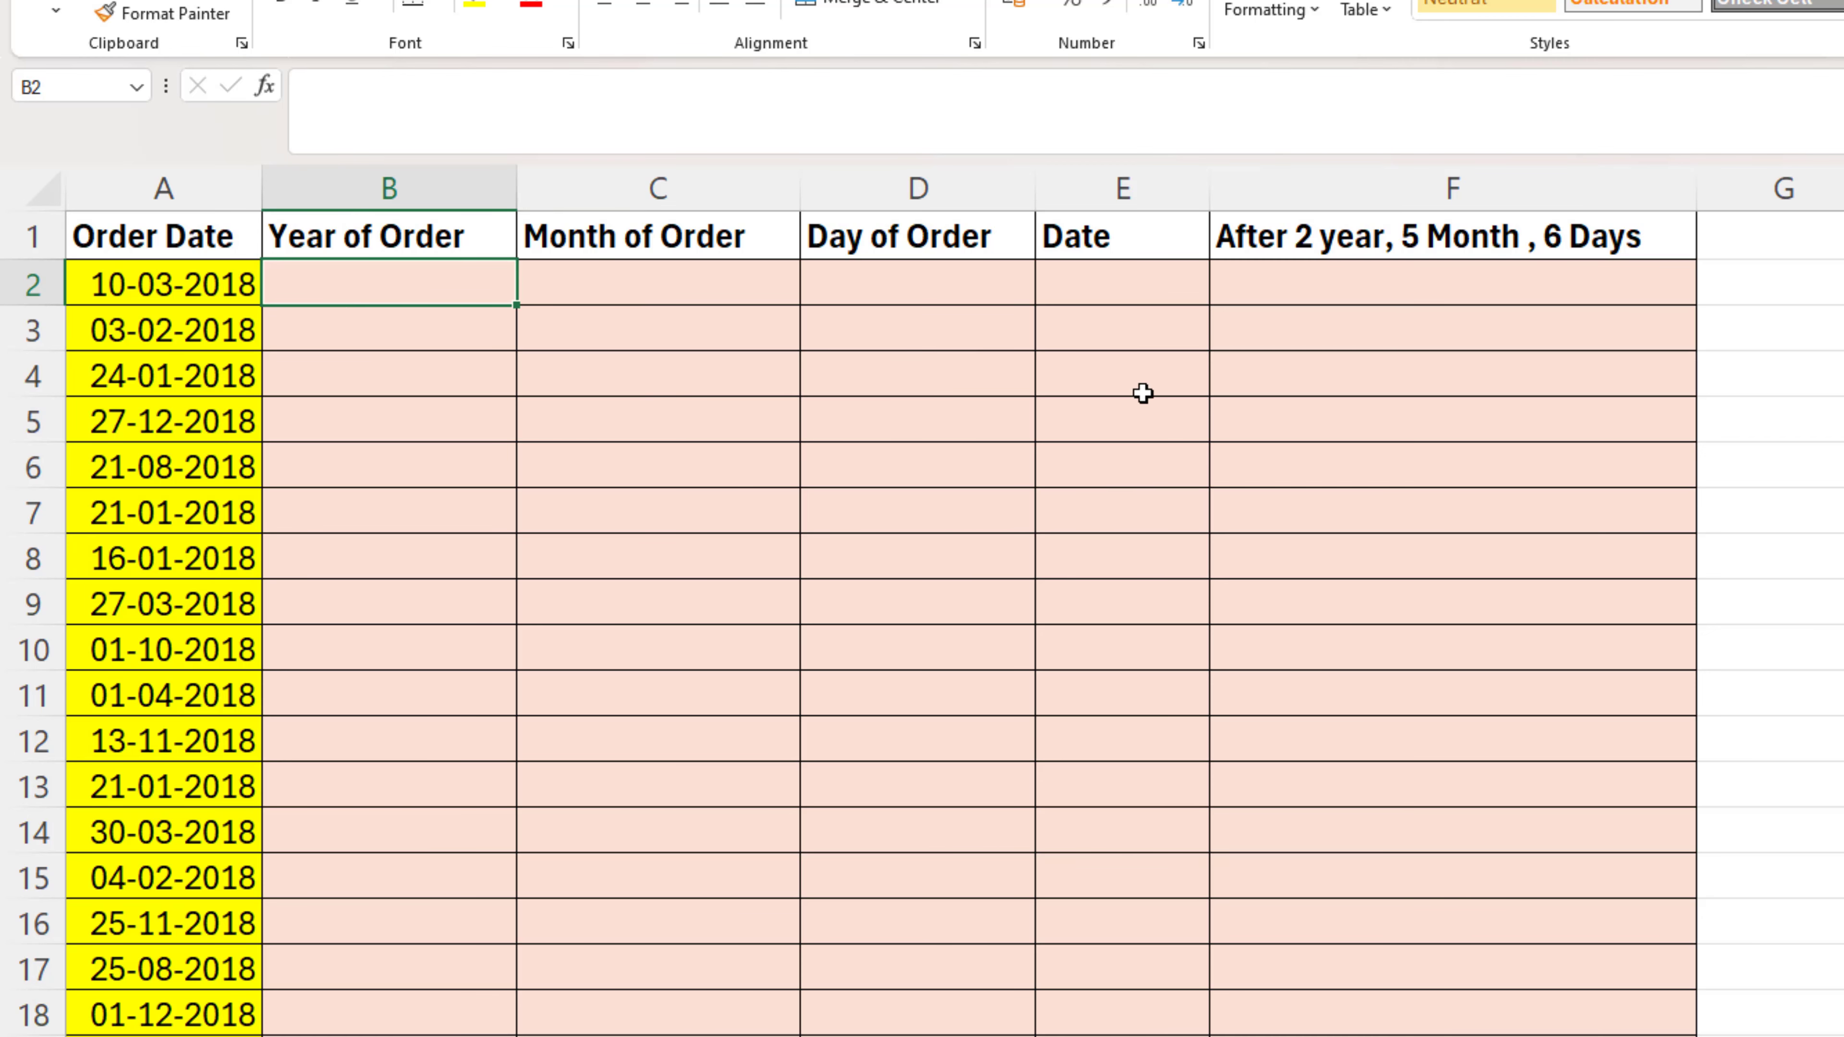
pyautogui.write('=ye')
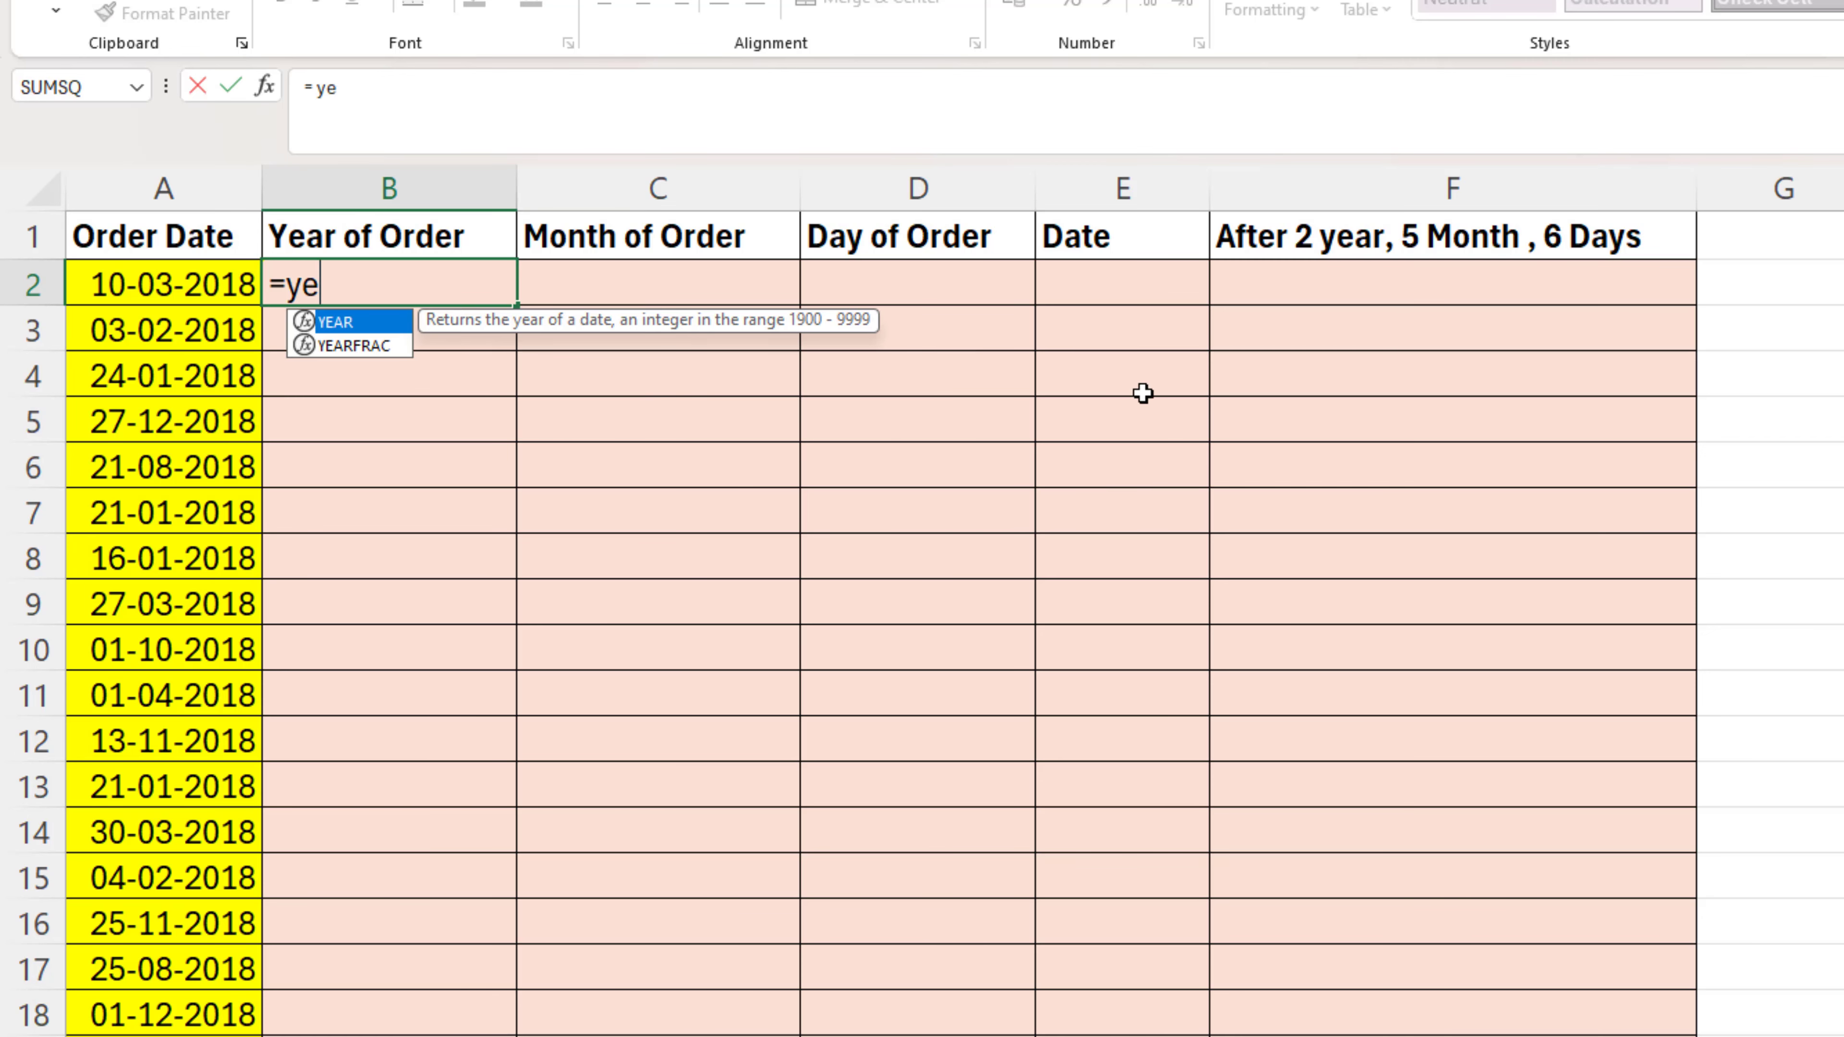
pyautogui.press('Tab')
pyautogui.press('Left')
pyautogui.press('Return')
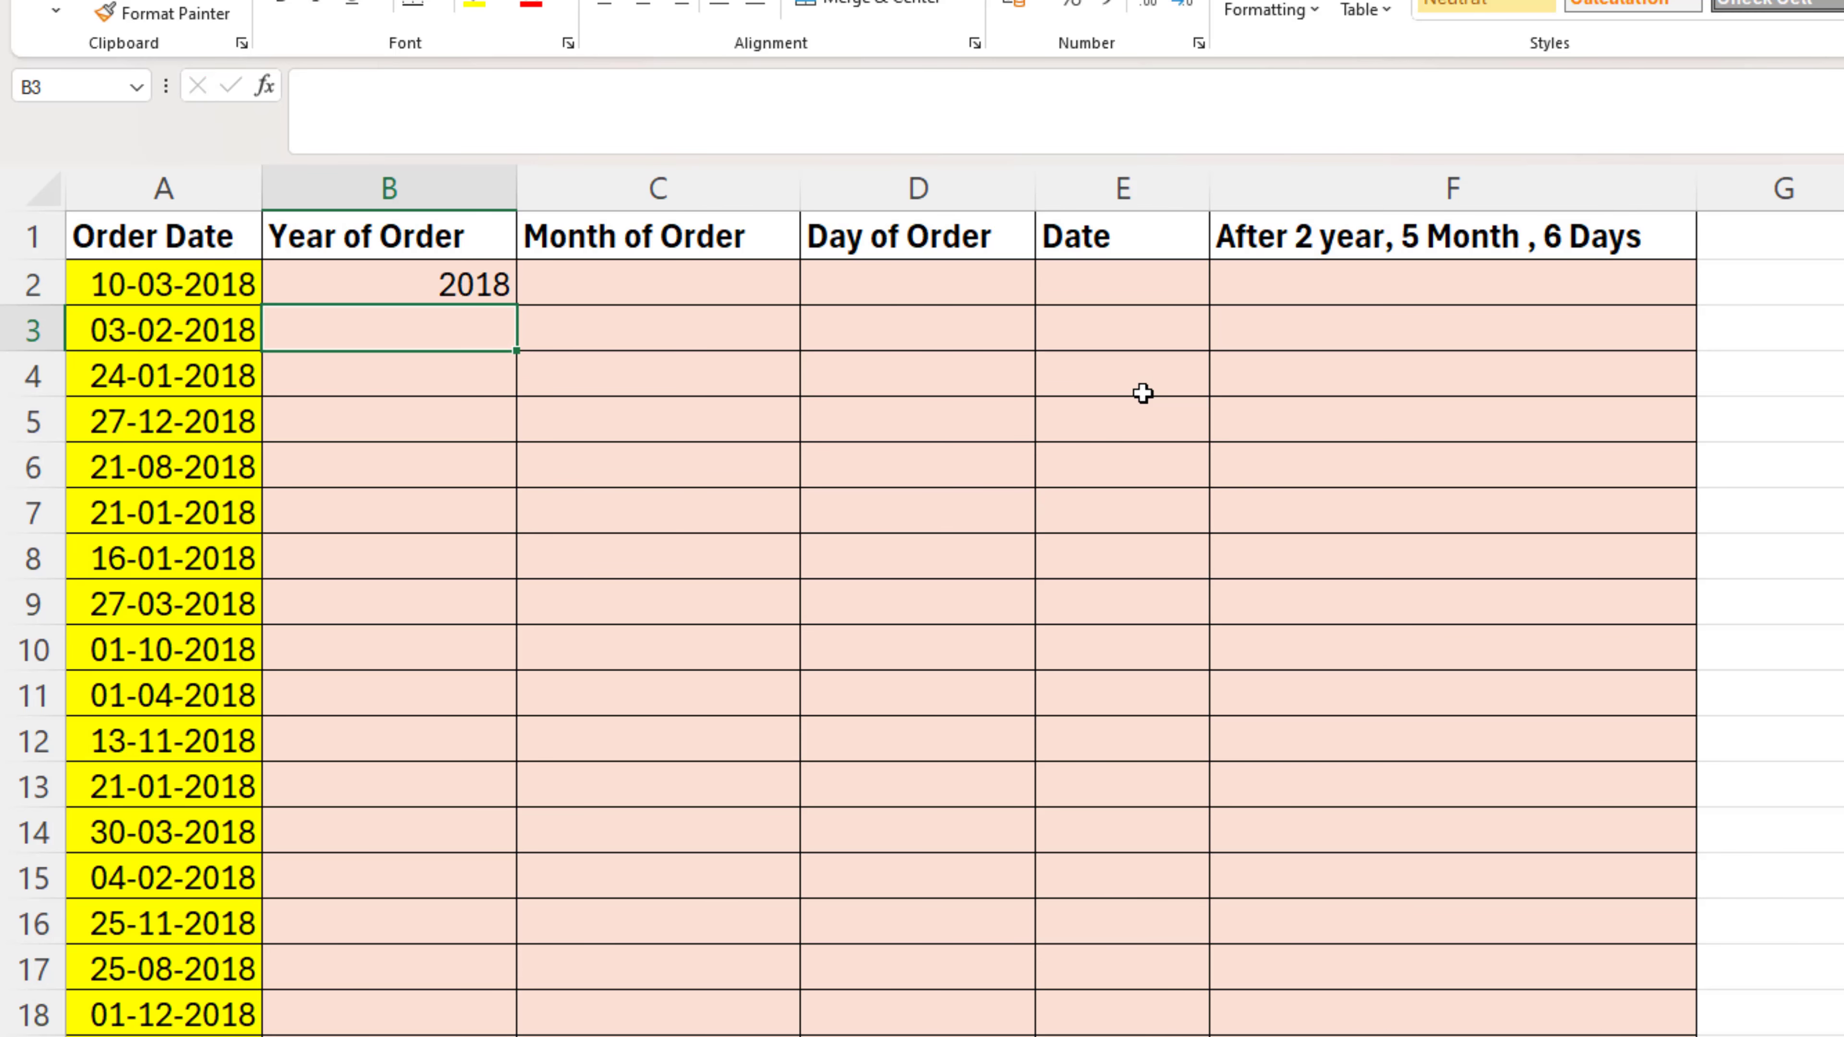
# Step: Enter a MONTH formula in the Month of Order cell C2 that extracts the month from the order date in A2
pyautogui.press('Up')
pyautogui.press('Right')
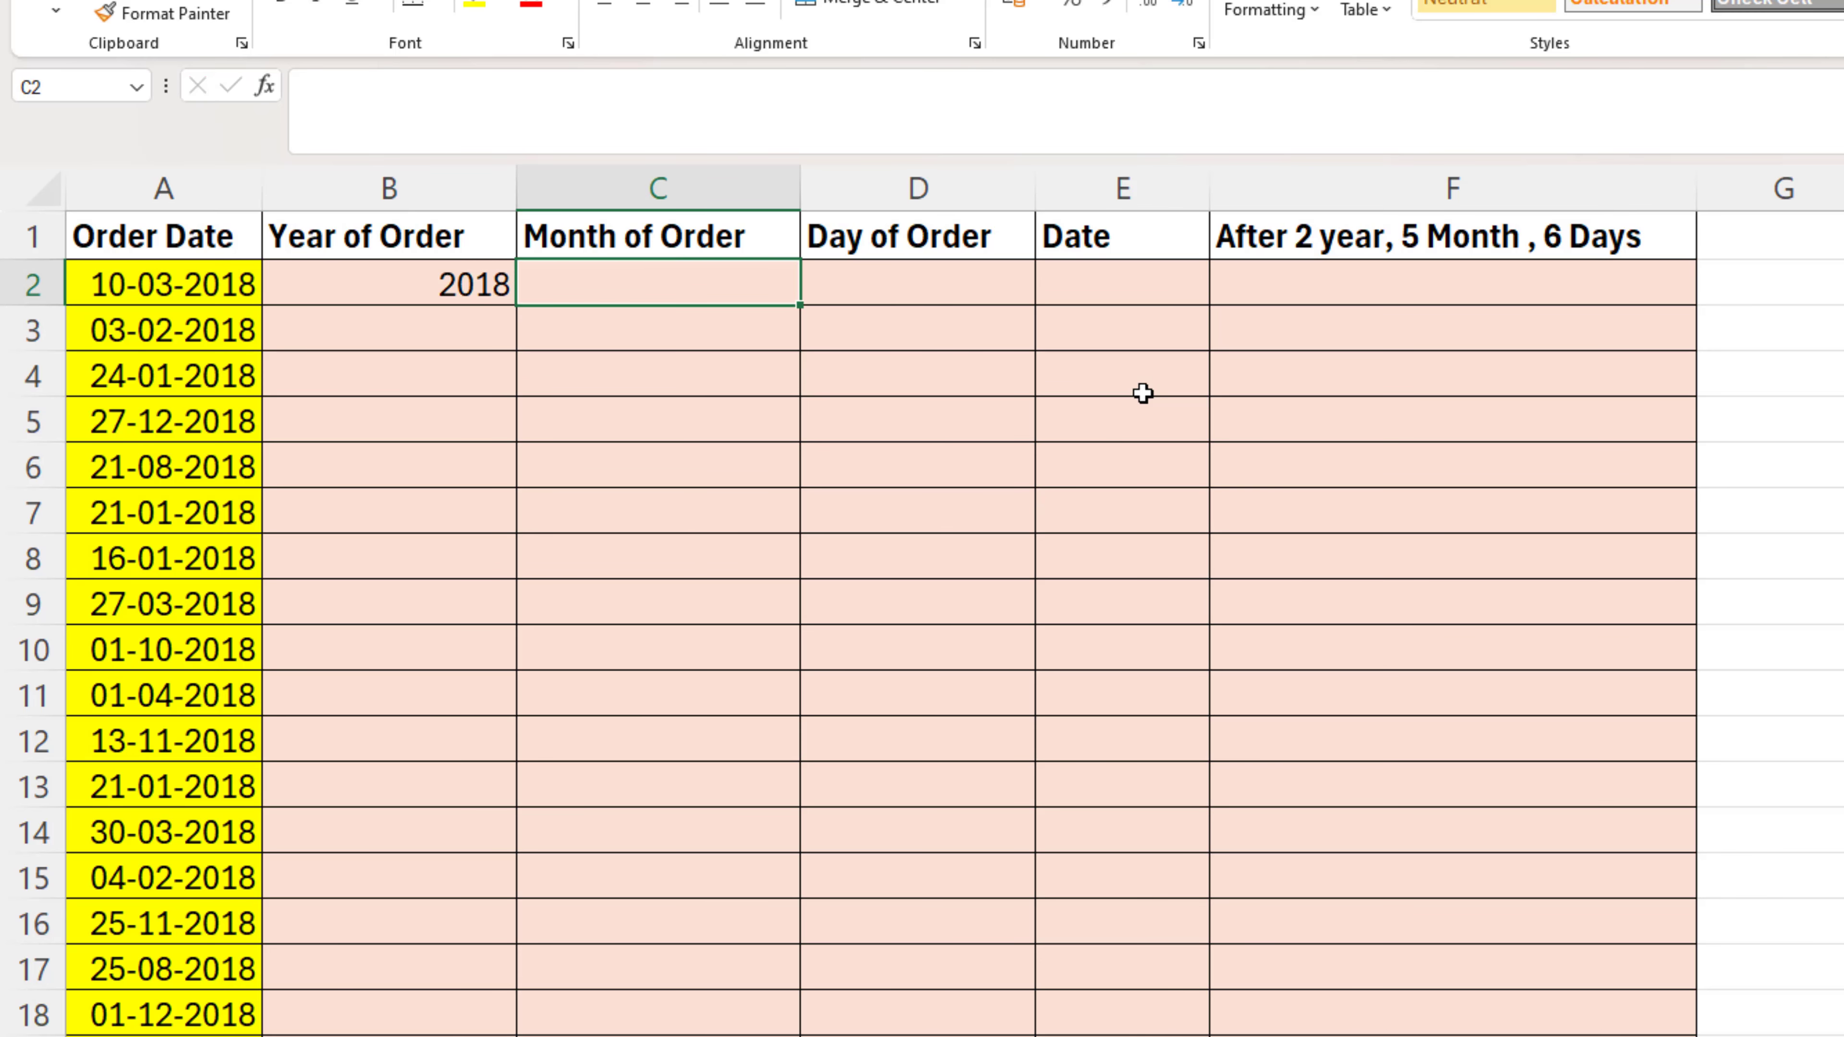
pyautogui.write('=mon')
pyautogui.press('Tab')
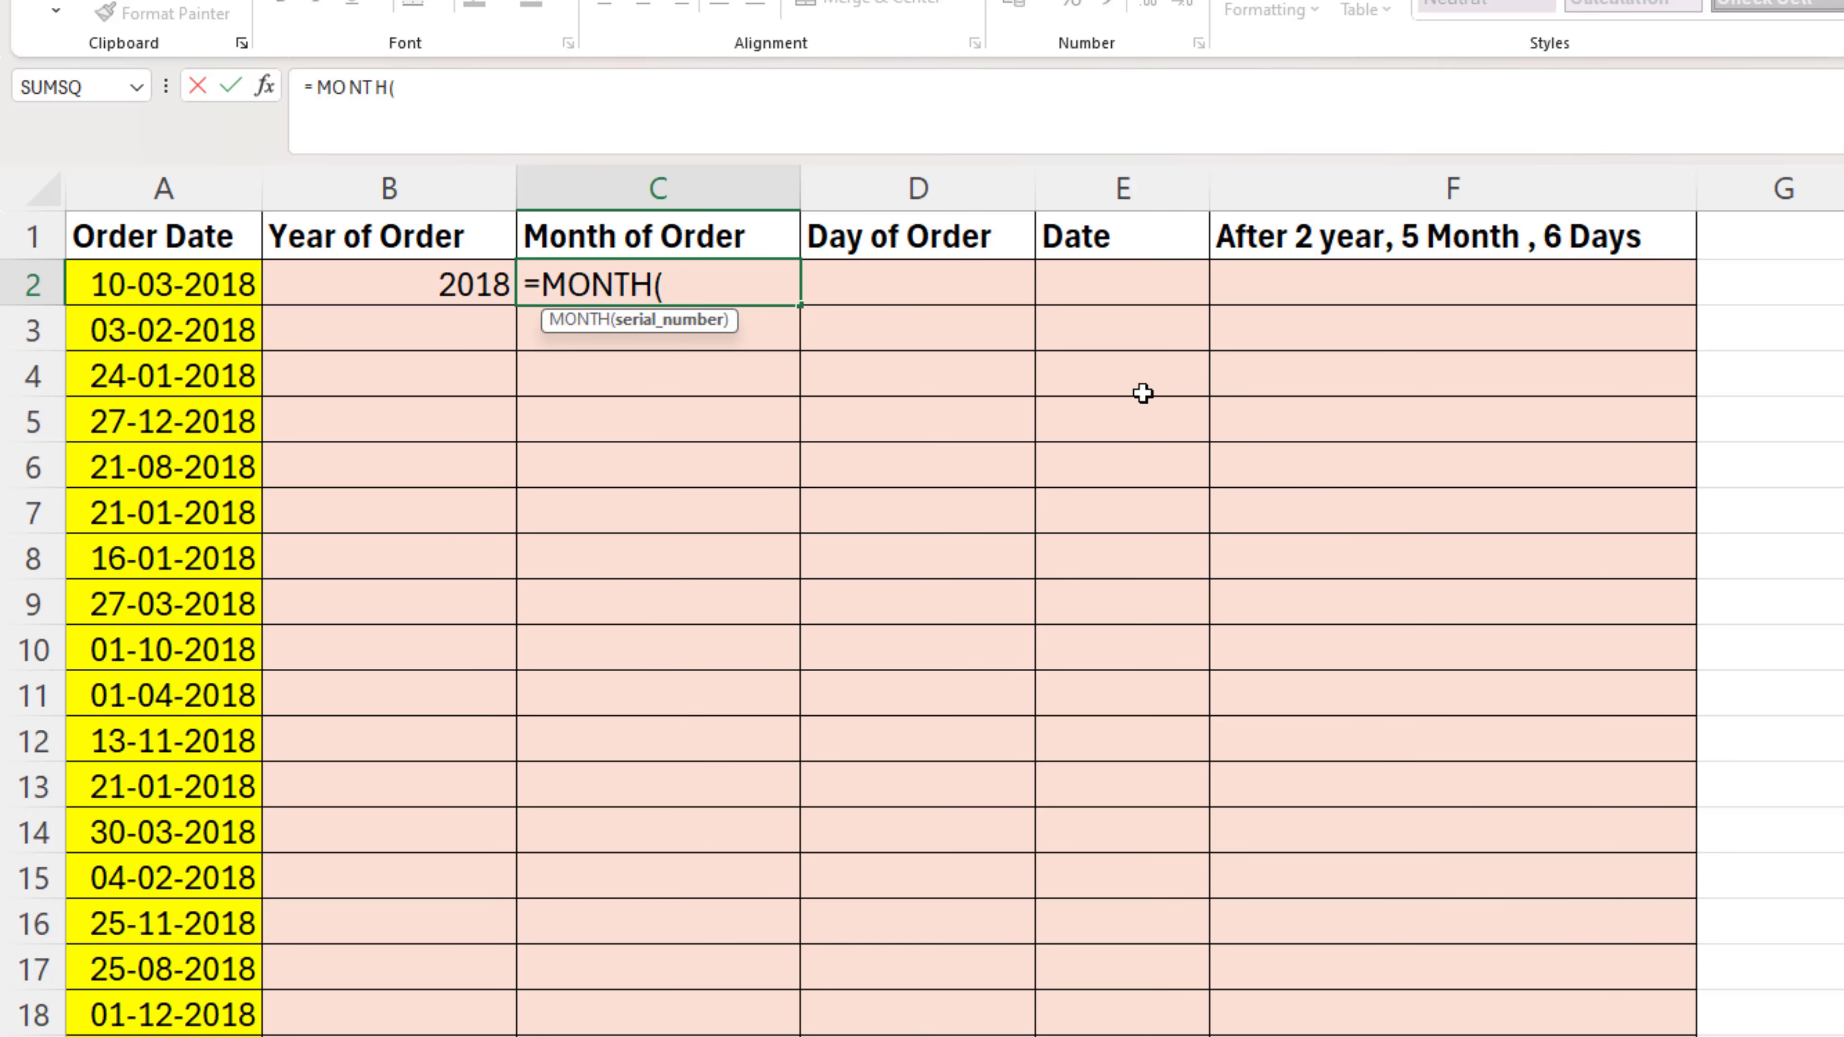
pyautogui.press('Left')
pyautogui.press('Left')
pyautogui.press('Return')
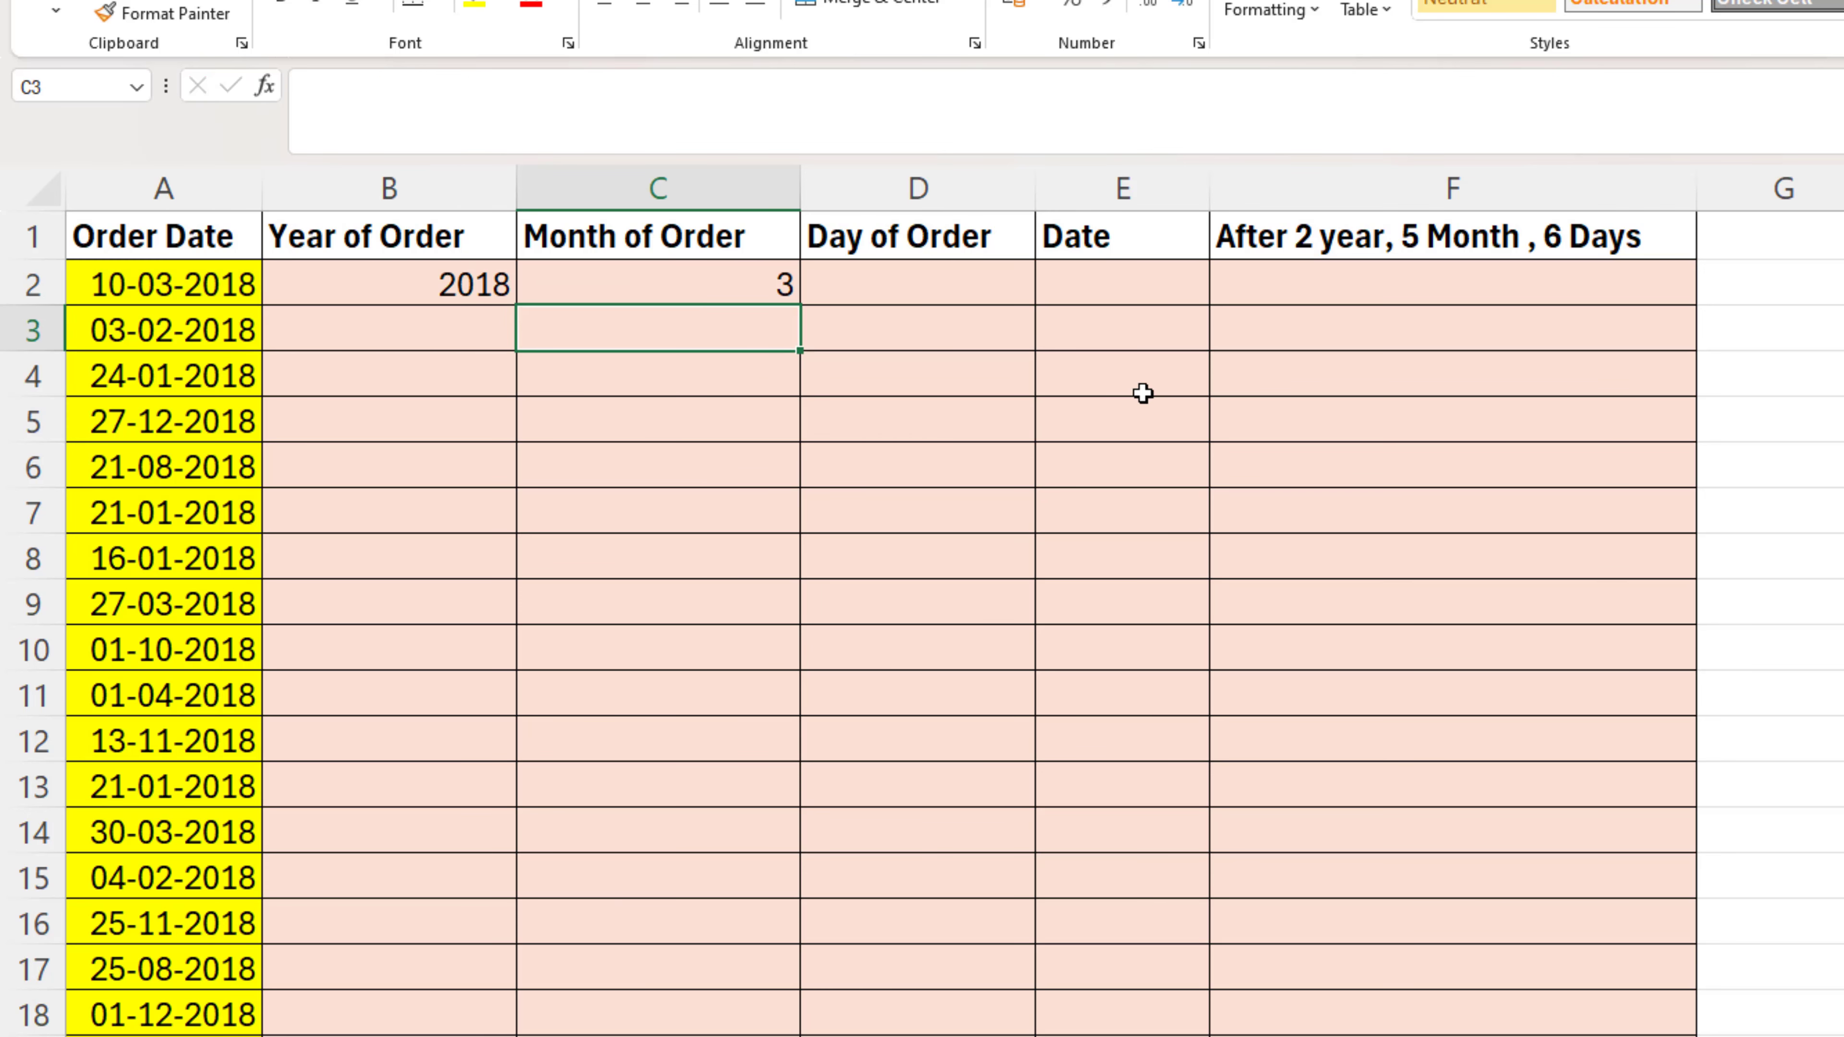
# Step: Enter a DAY formula in the Day of Order cell D2 that extracts the day from the order date in A2
pyautogui.press('Right')
pyautogui.press('Up')
pyautogui.write('=da')
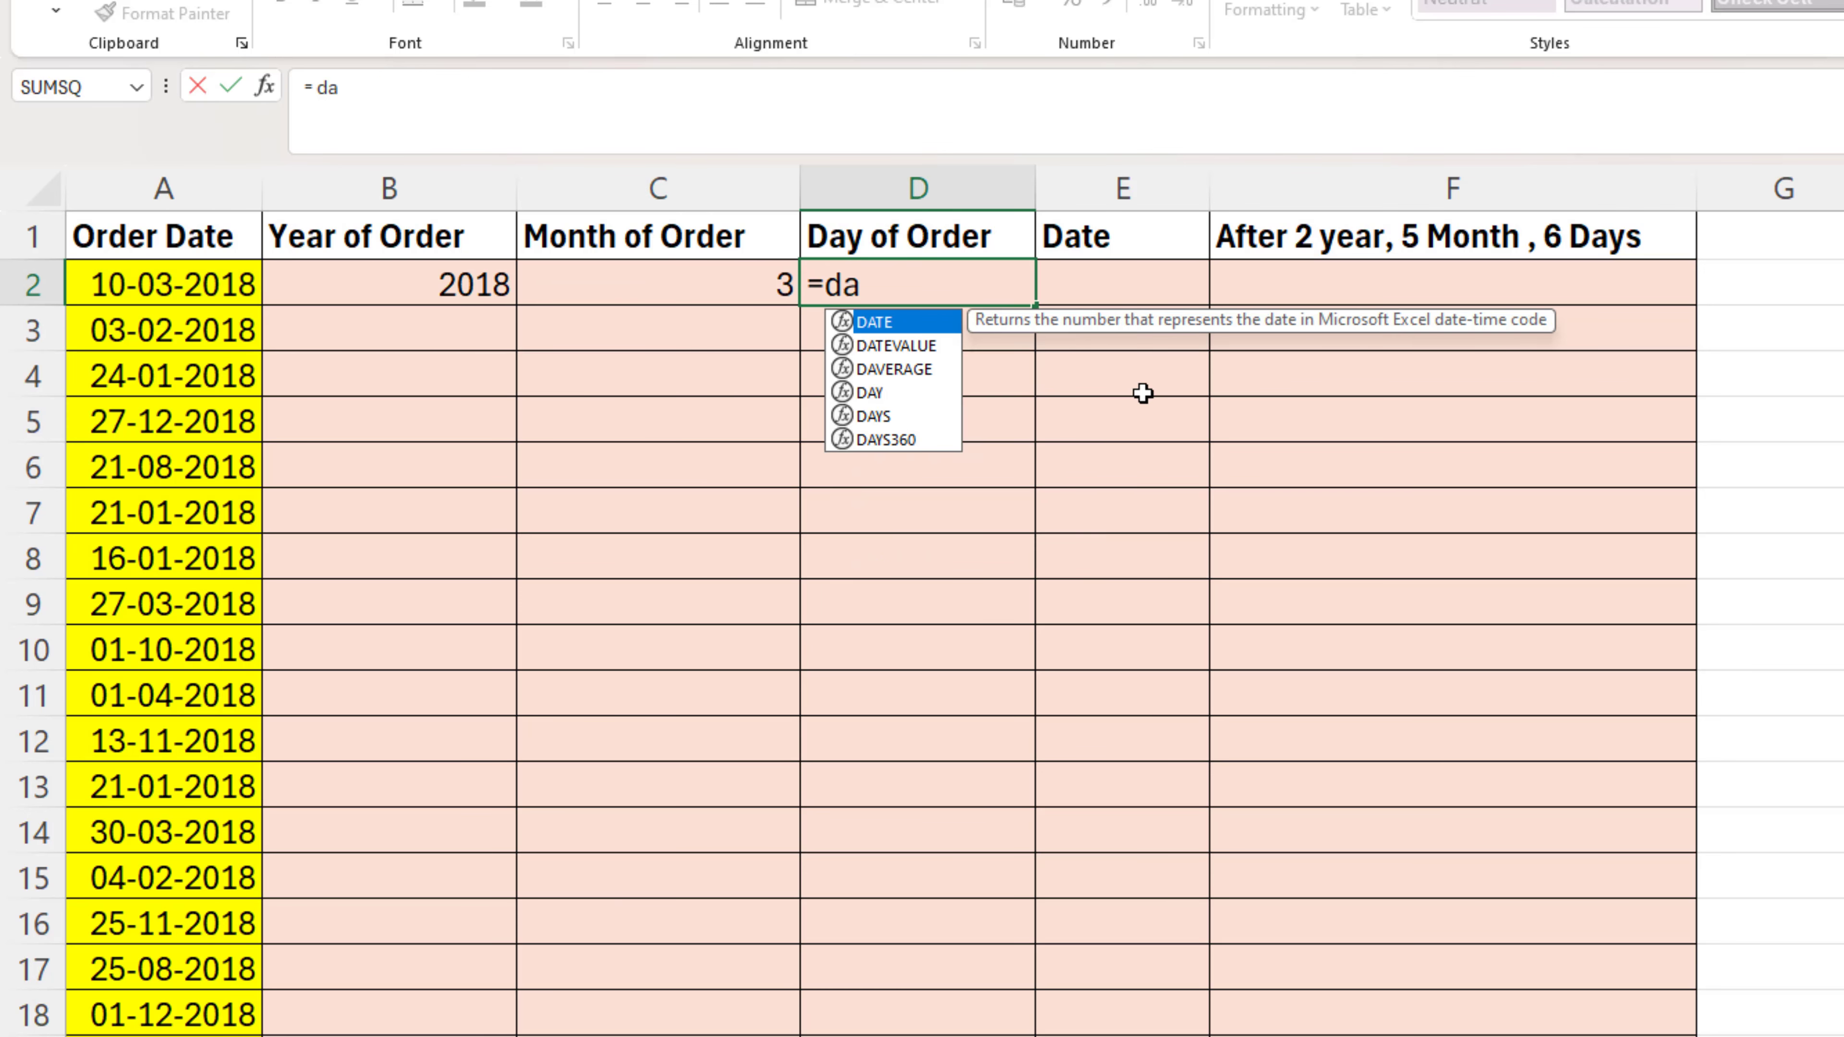
pyautogui.press('Tab')
pyautogui.press('Left')
pyautogui.press('Left')
pyautogui.press('Left')
pyautogui.press('Return')
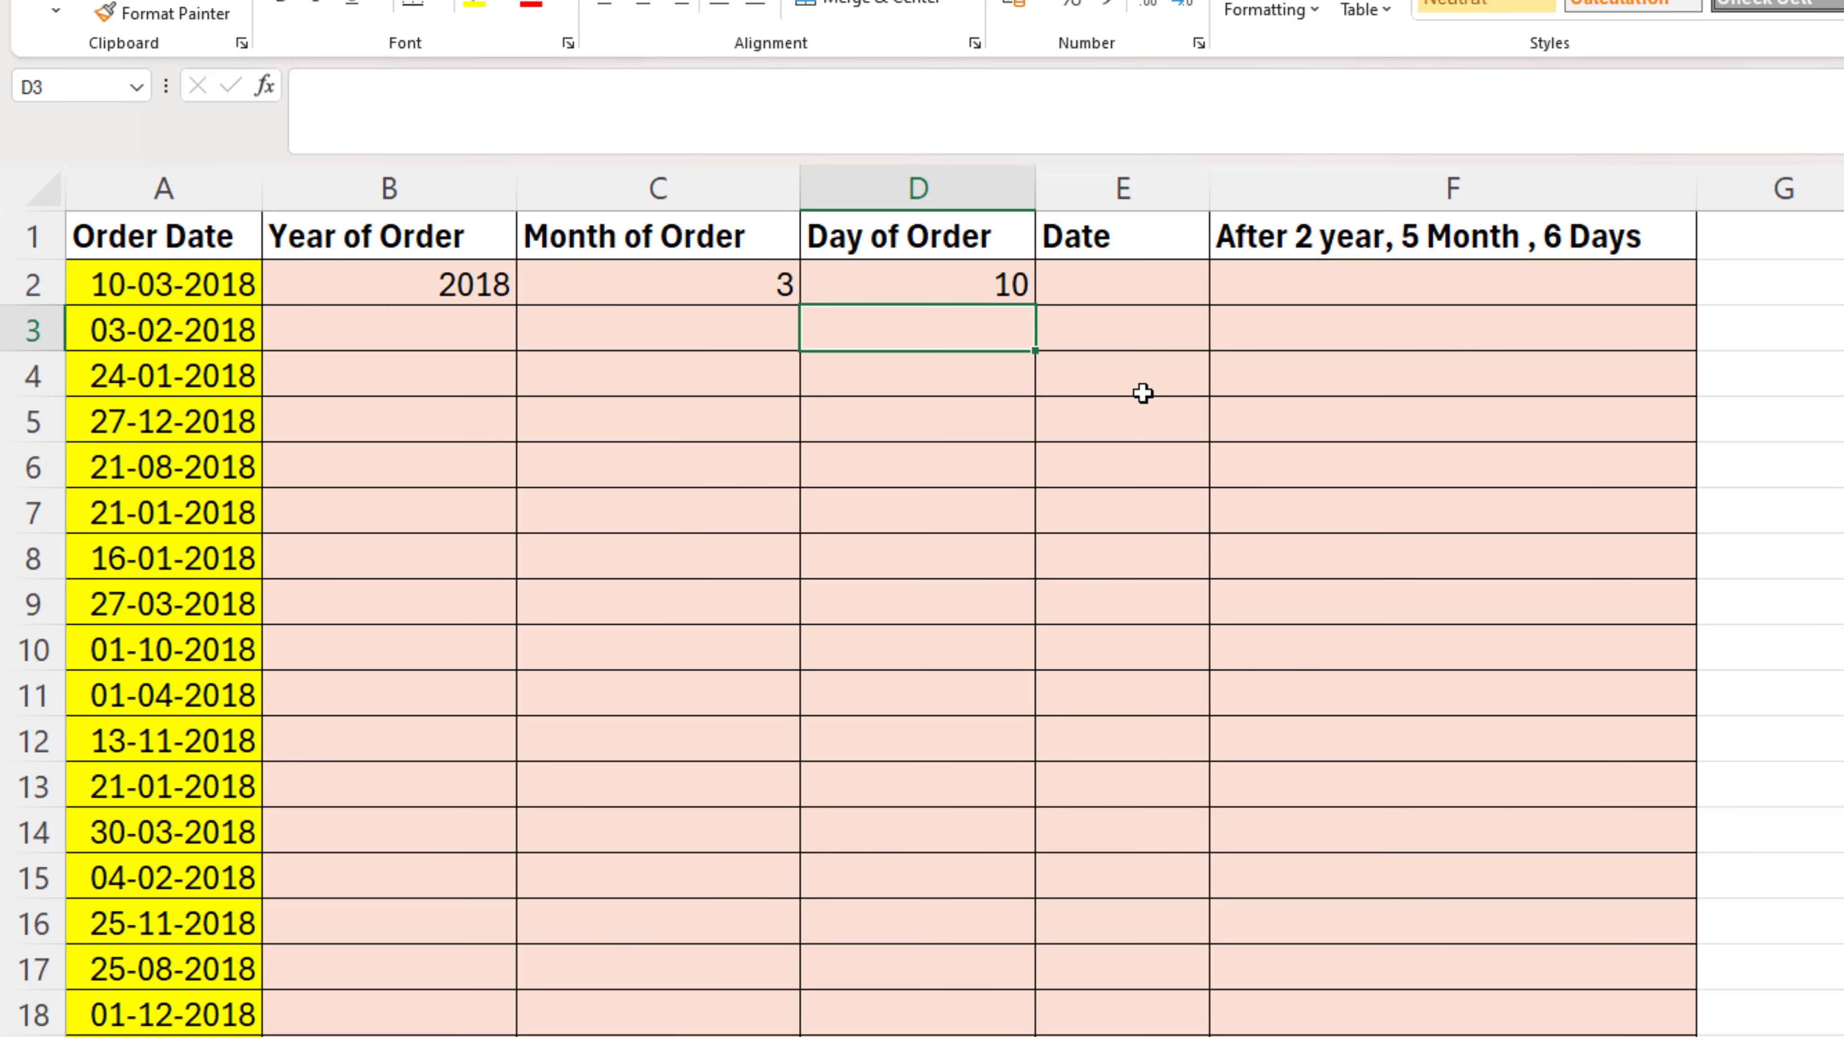
# Step: Enter a DATE formula in the Date cell E2 that combines the year in B2, month in C2 and day in D2
pyautogui.press('Up')
pyautogui.press('Right')
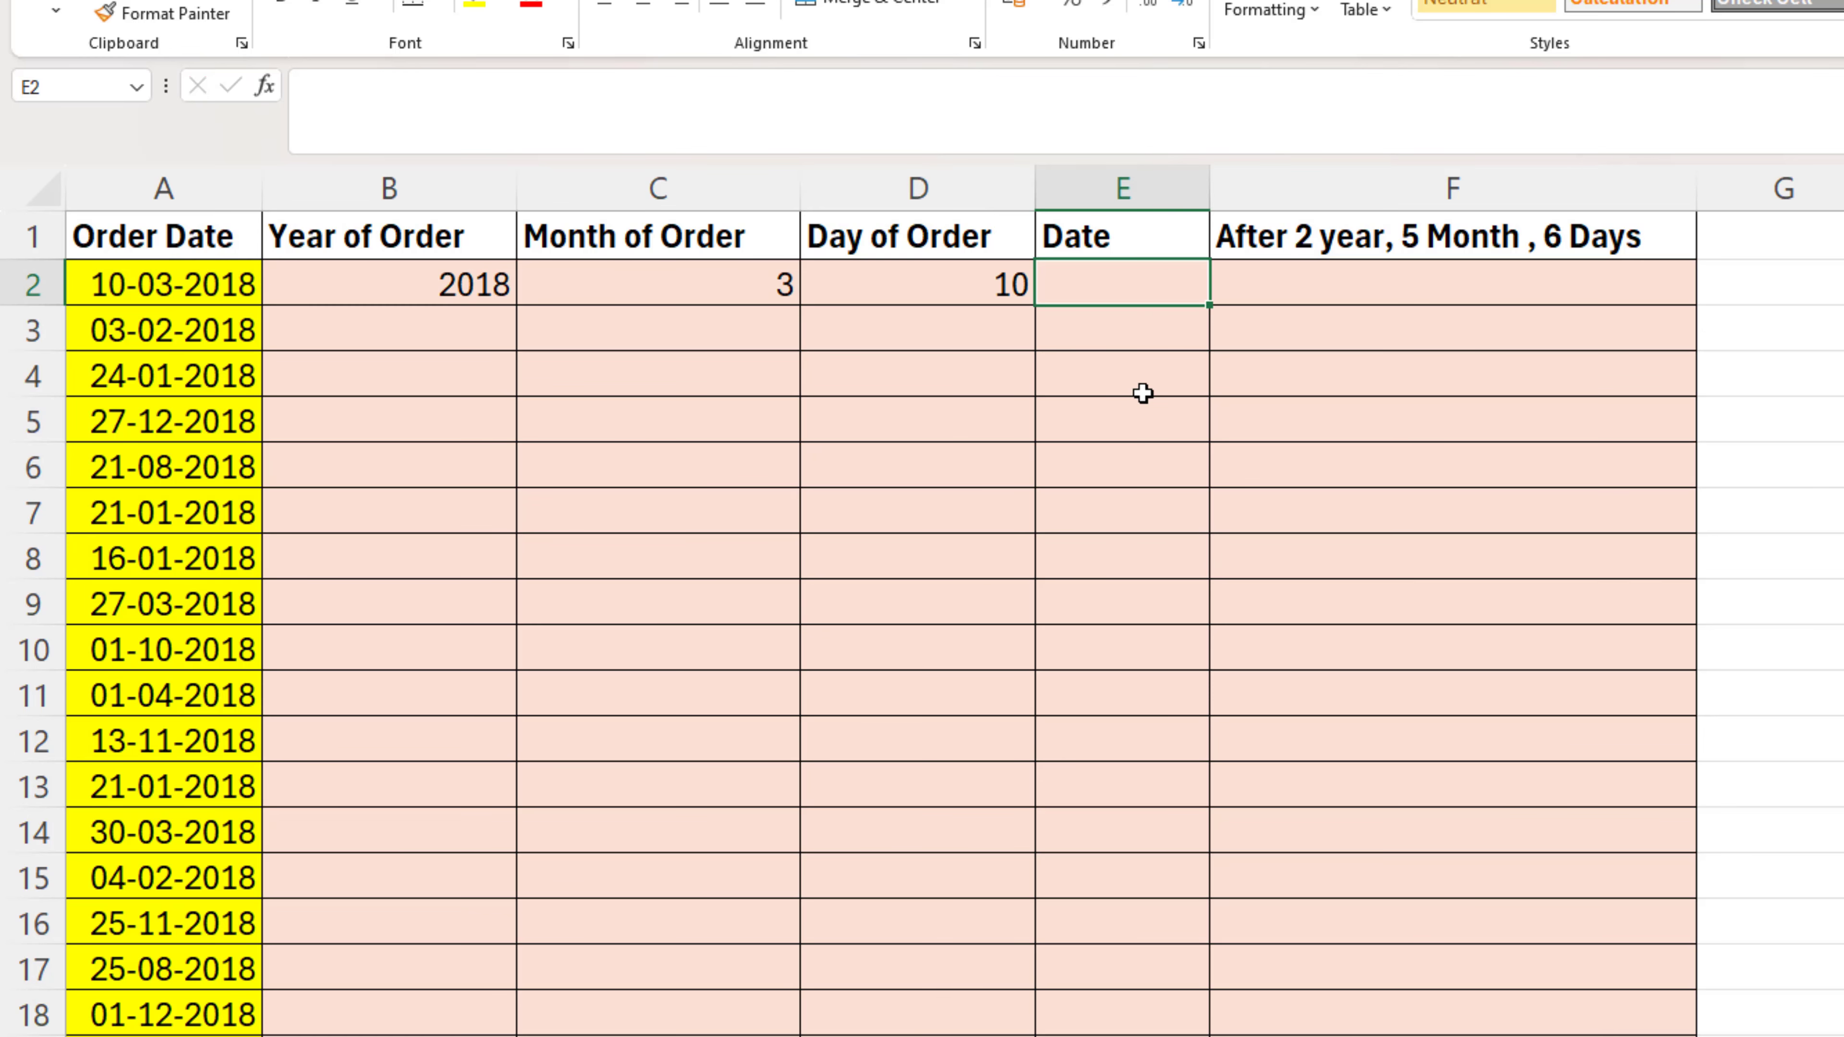
pyautogui.write('=date')
pyautogui.press('Tab')
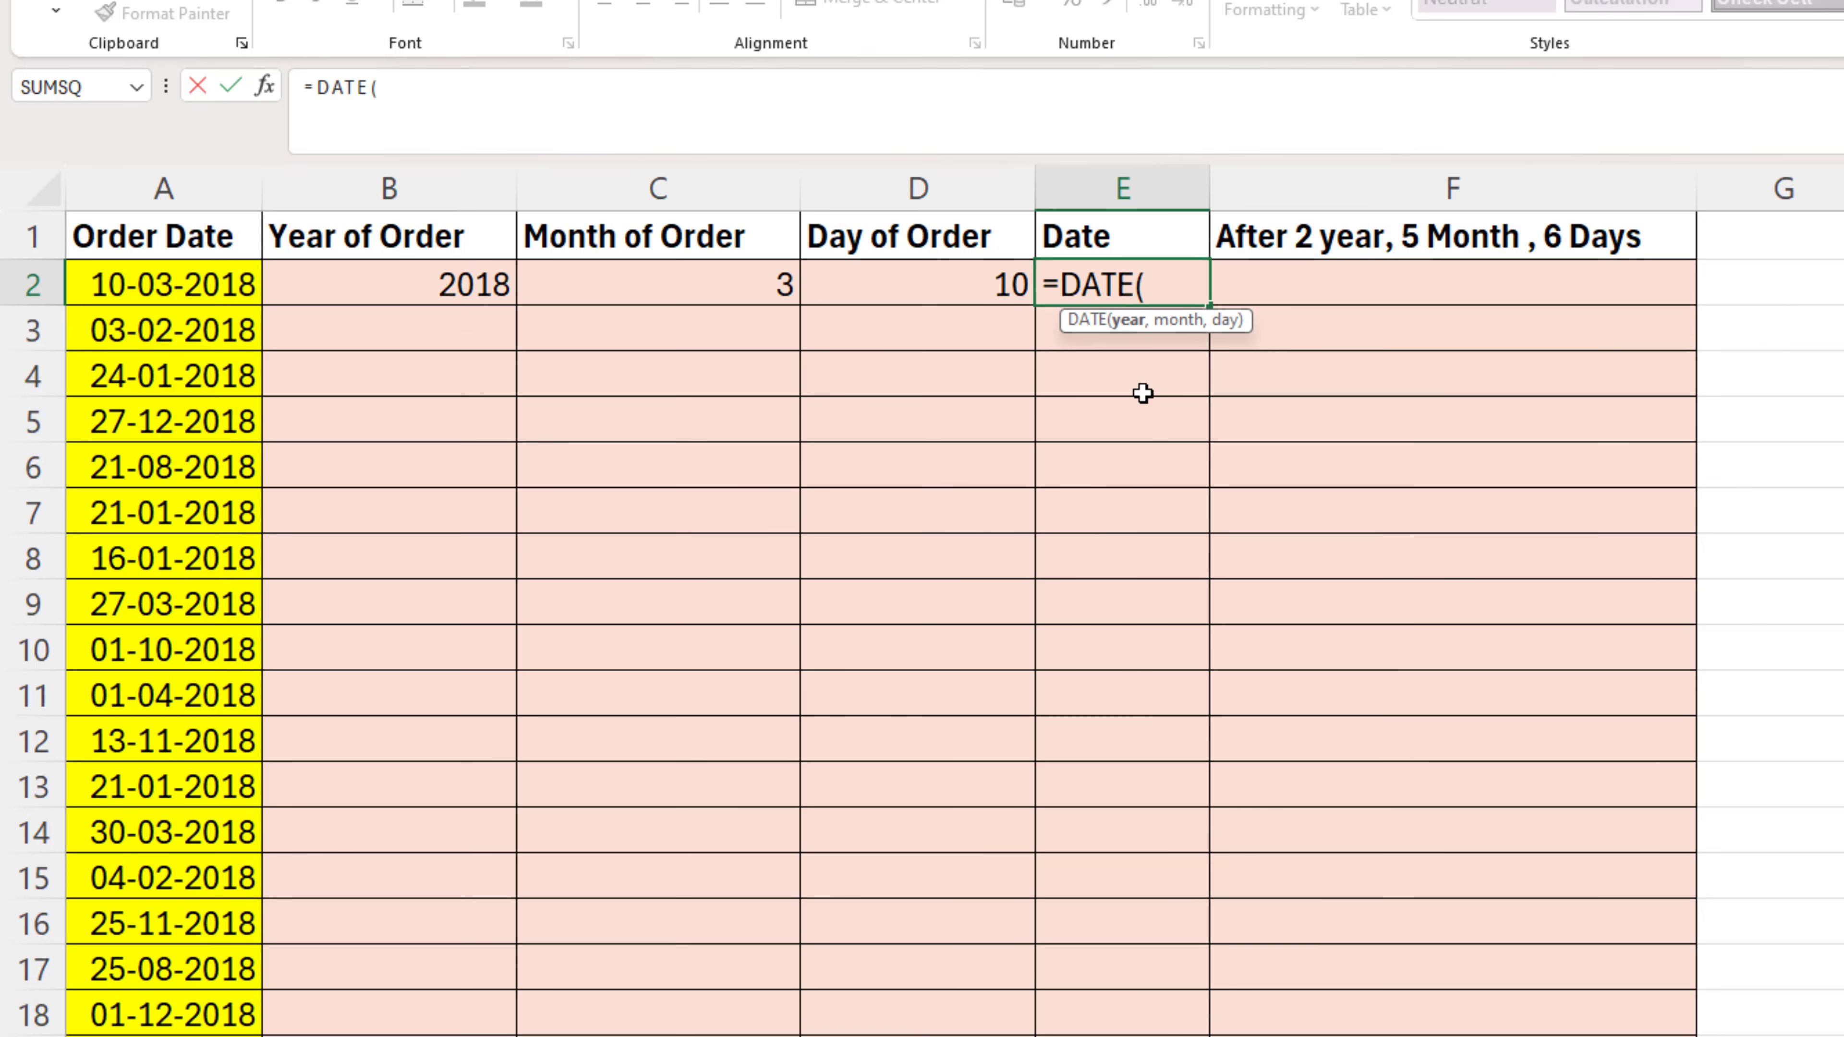
pyautogui.press('Left')
pyautogui.press('Left')
pyautogui.press('Left')
pyautogui.write(',')
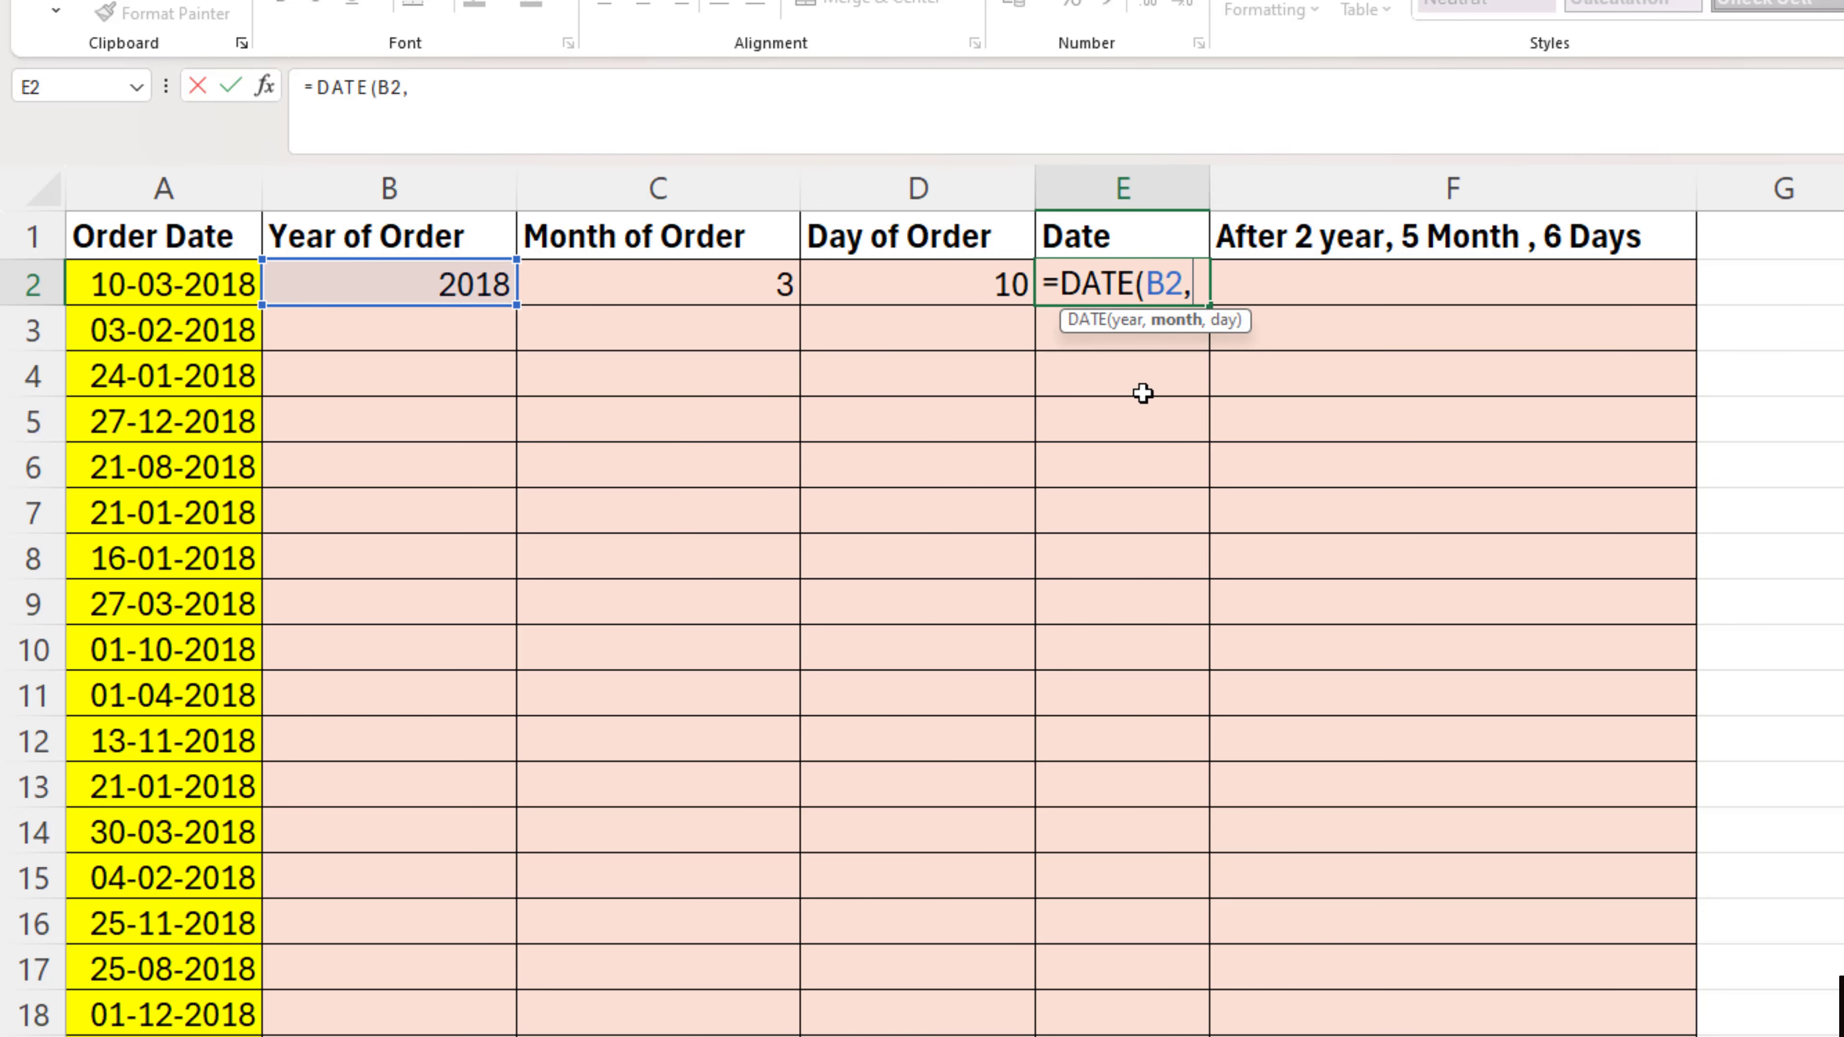
pyautogui.press('Left')
pyautogui.press('Left')
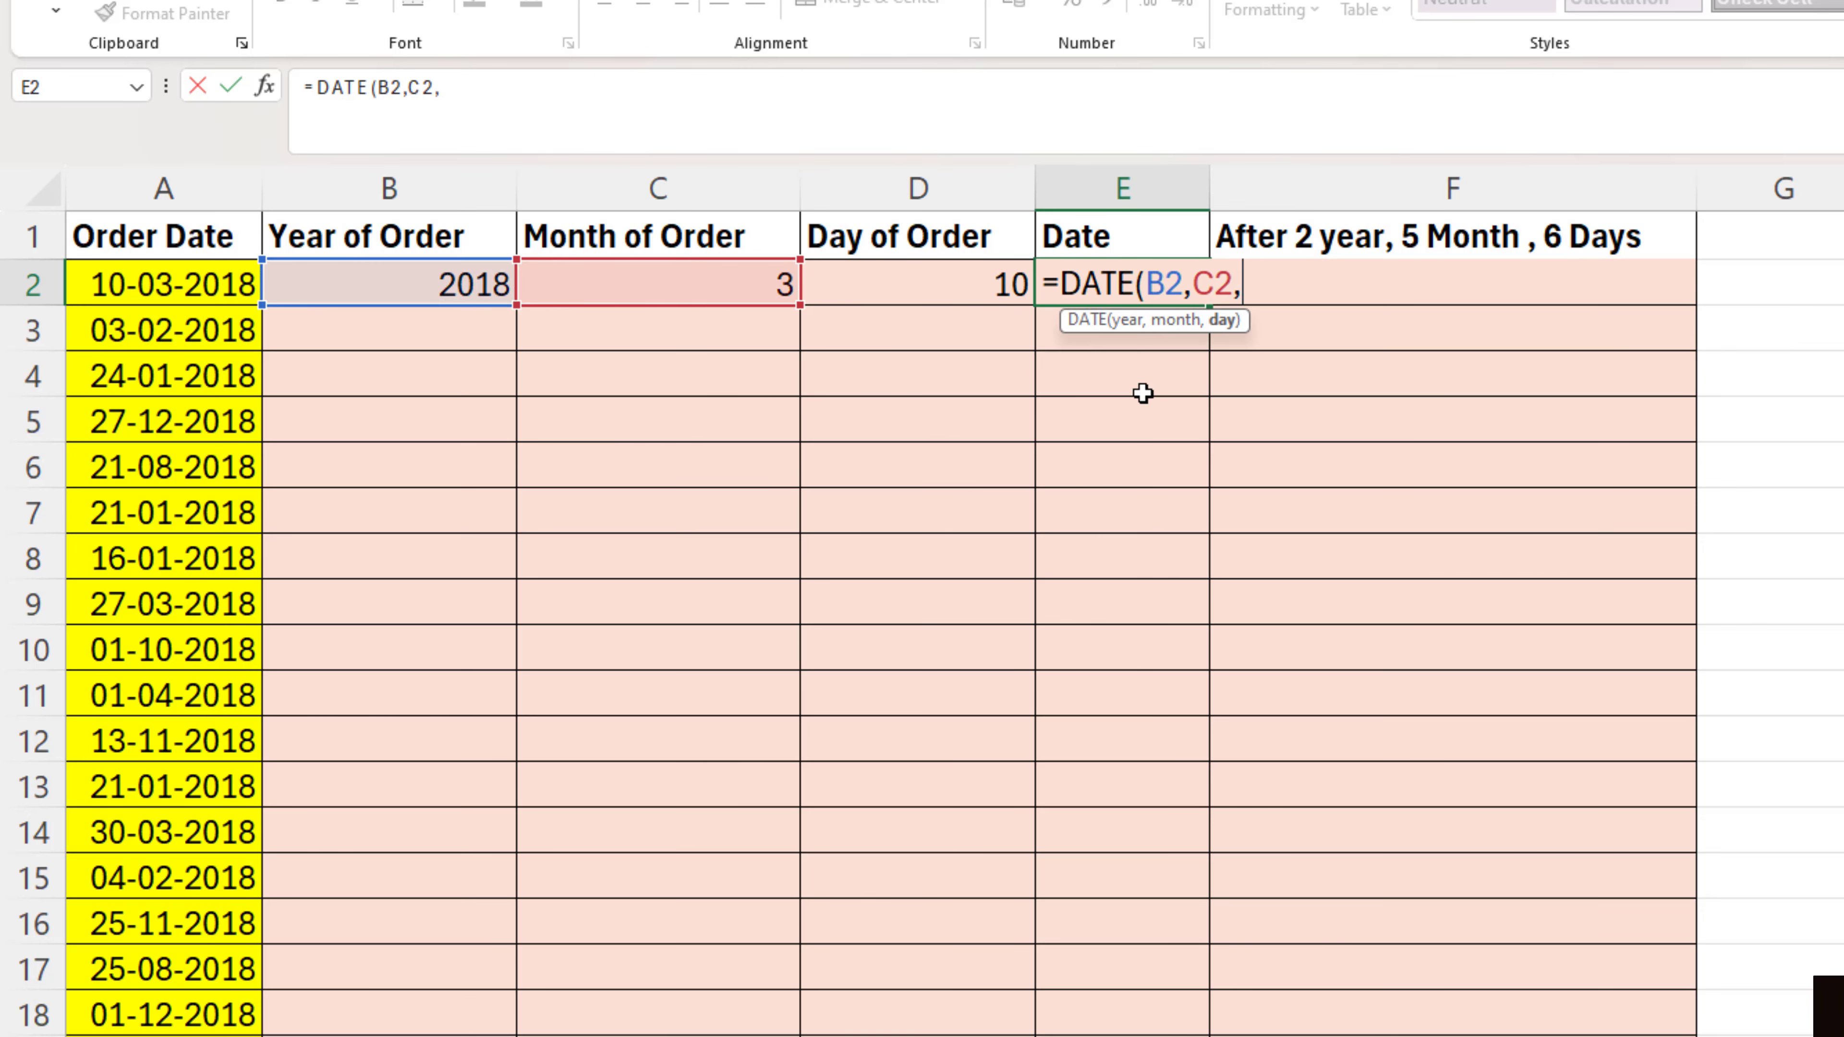
pyautogui.write(',')
pyautogui.press('Left')
pyautogui.press('Return')
pyautogui.press('Up')
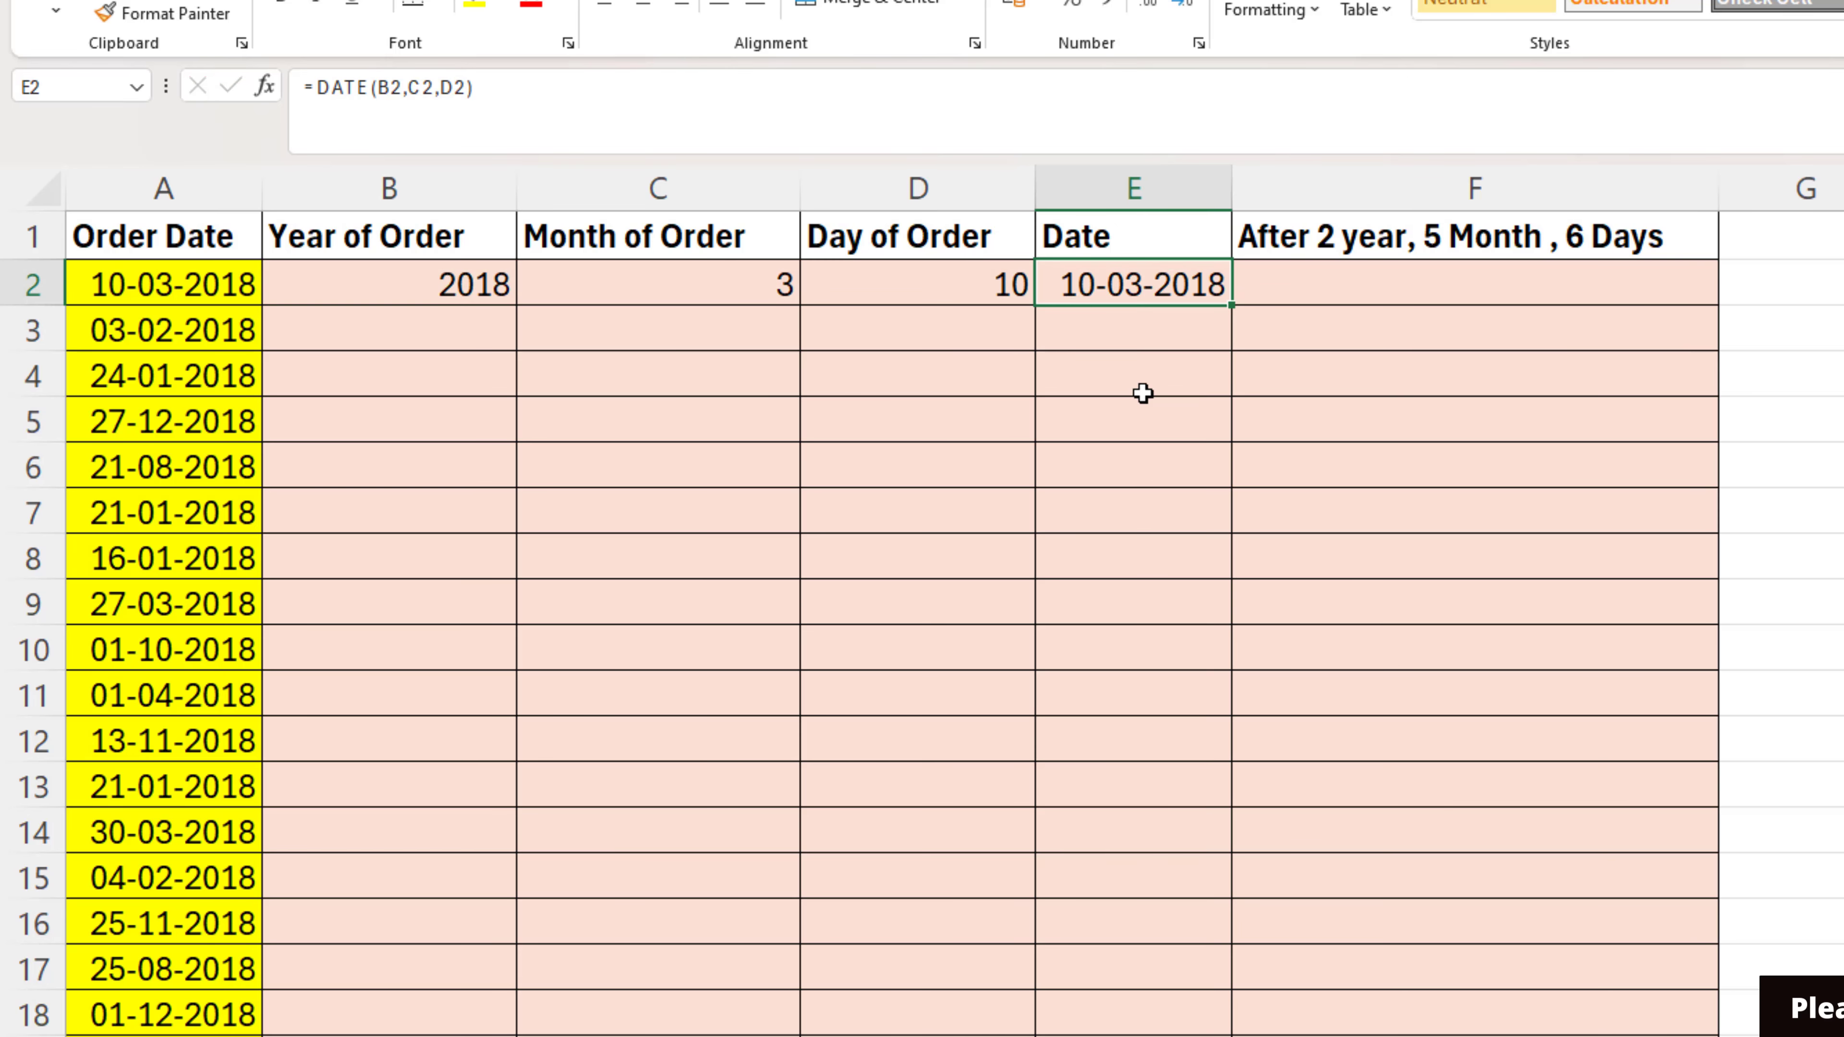
# Step: Begin a DATE formula in F2, under After 2 year, 5 Month, 6 Days, with YEAR(A2)+2 as the year argument
pyautogui.click(1408, 292)
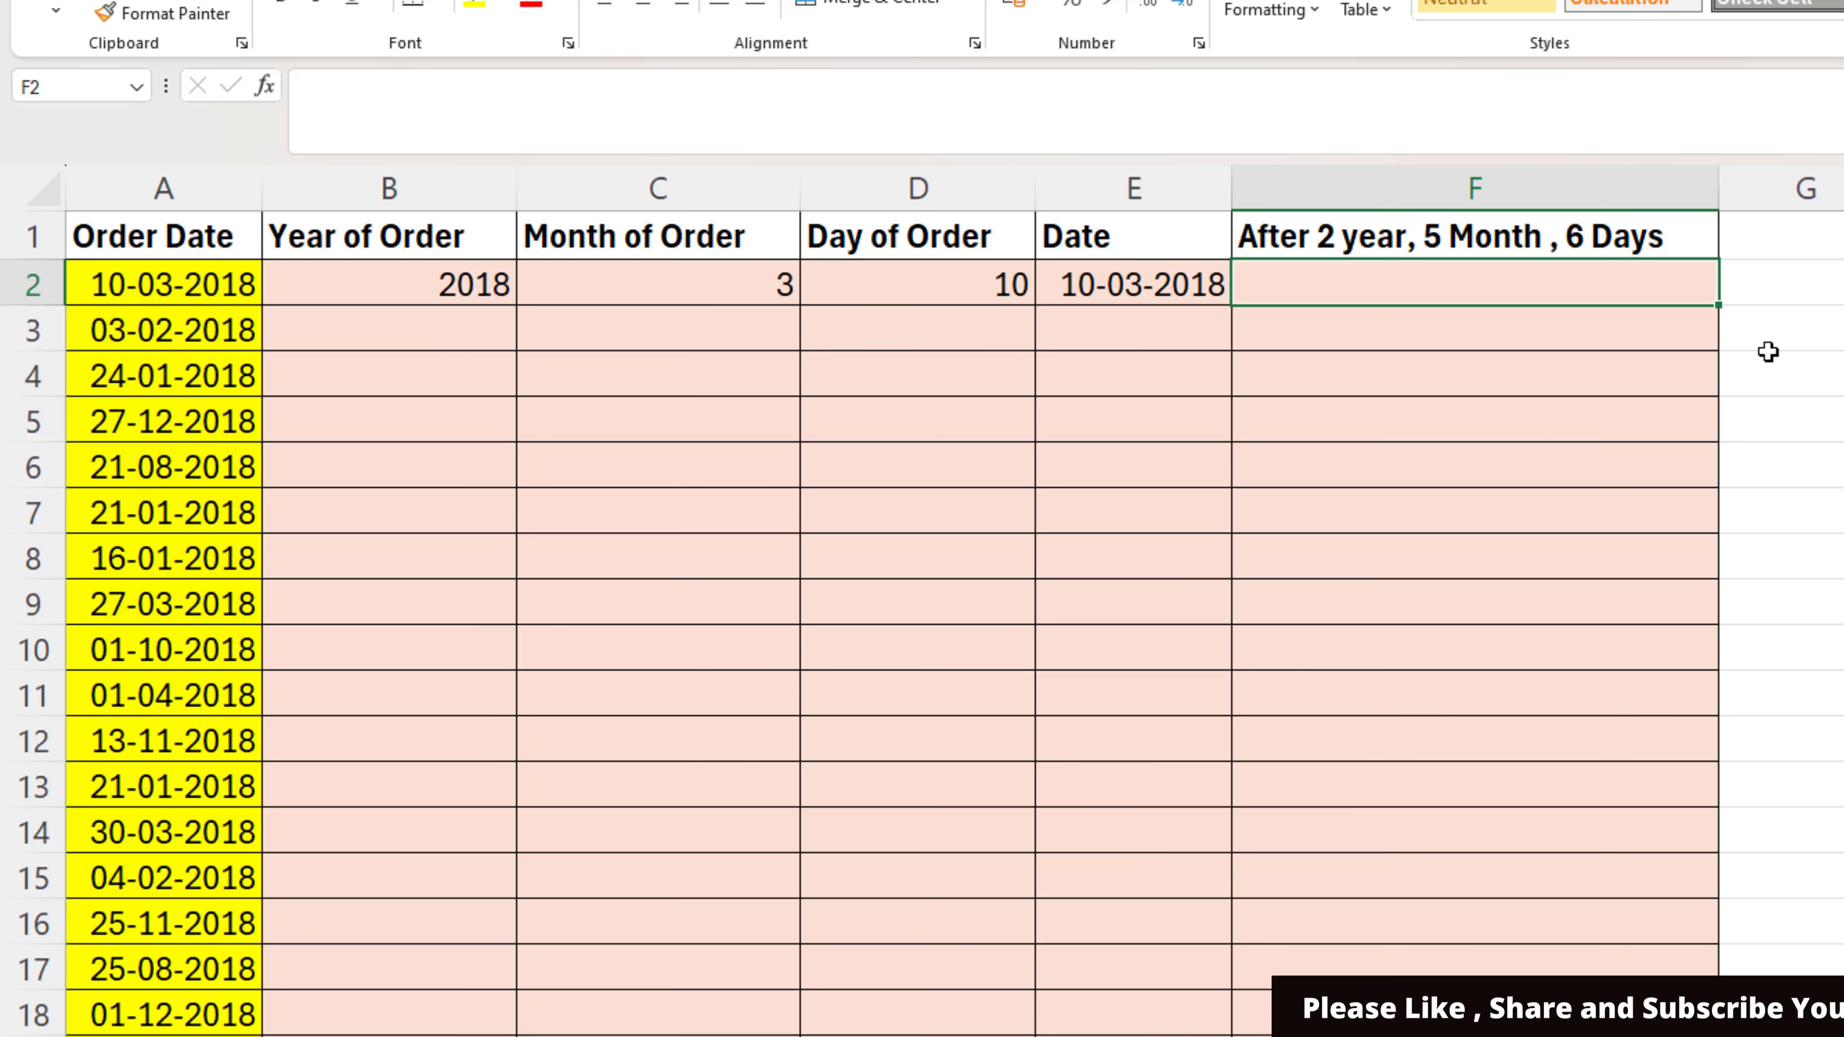
pyautogui.write('=da')
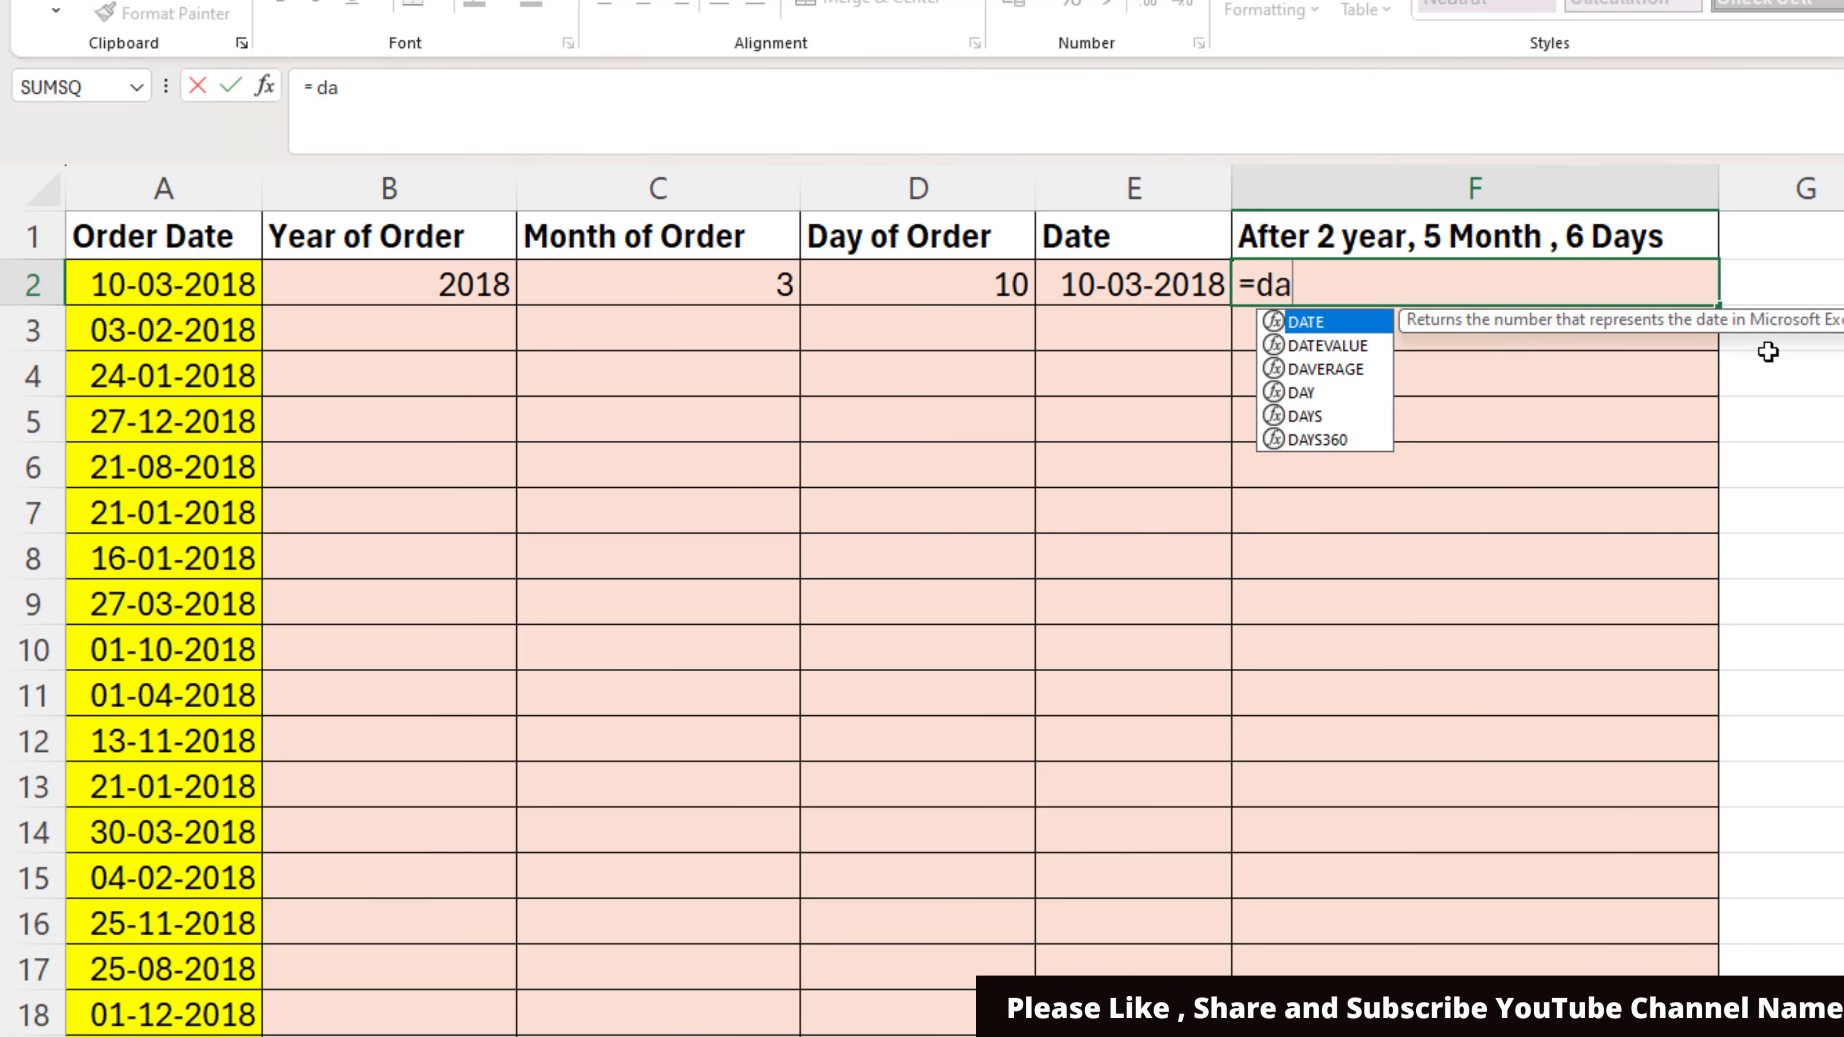
pyautogui.press('Tab')
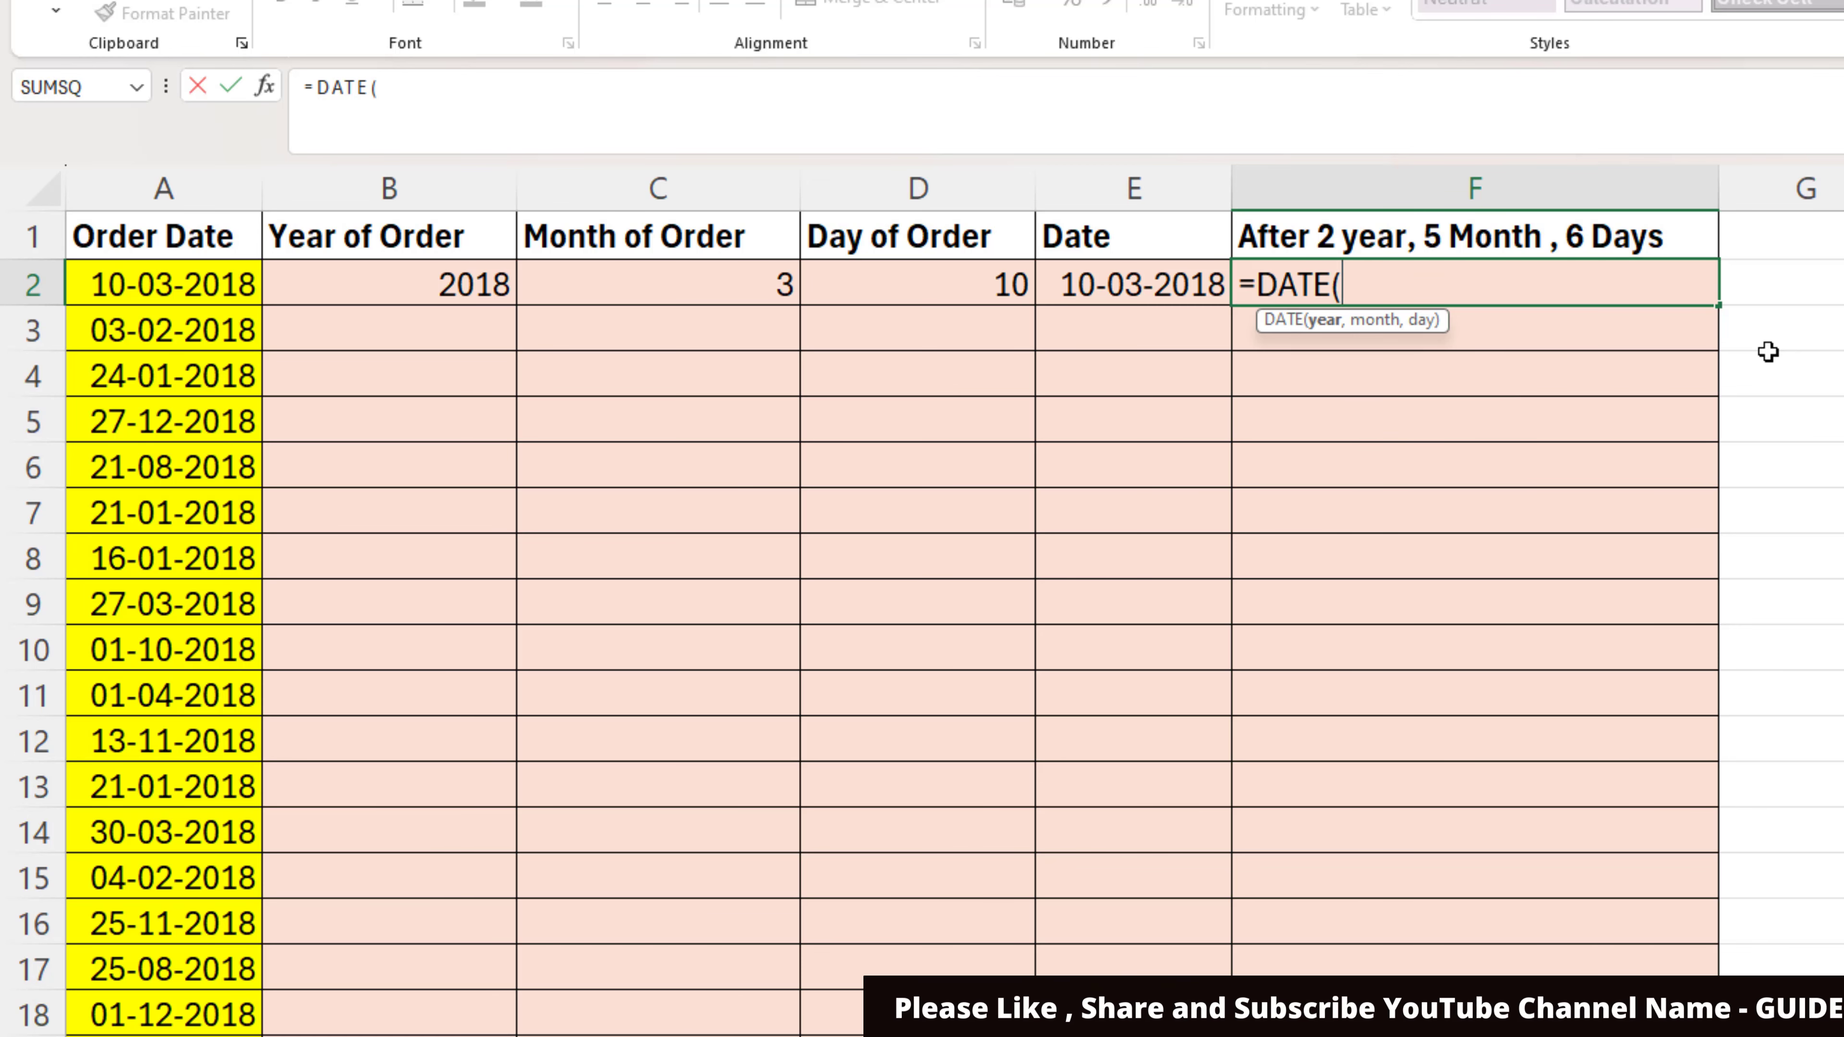
pyautogui.write('ye')
pyautogui.press('Tab')
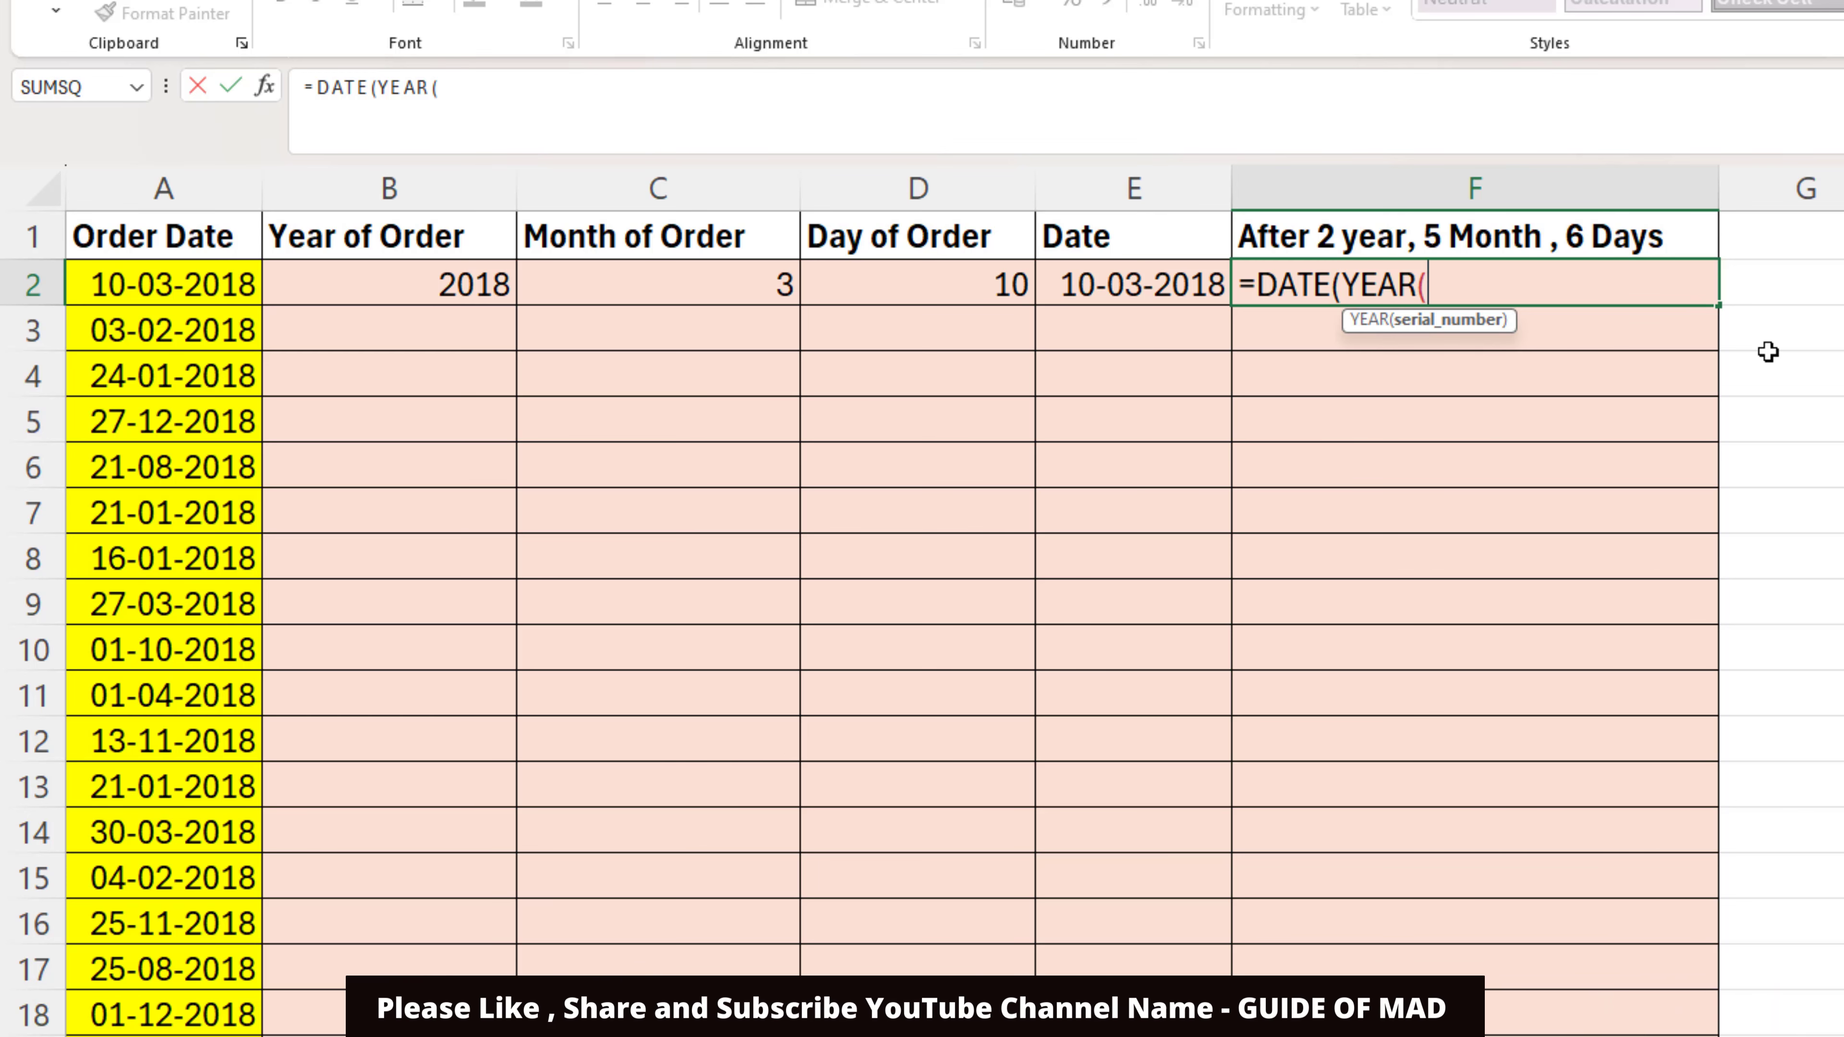
pyautogui.press('Left')
pyautogui.press('Left')
pyautogui.press('Left')
pyautogui.press('Left')
pyautogui.press('Left')
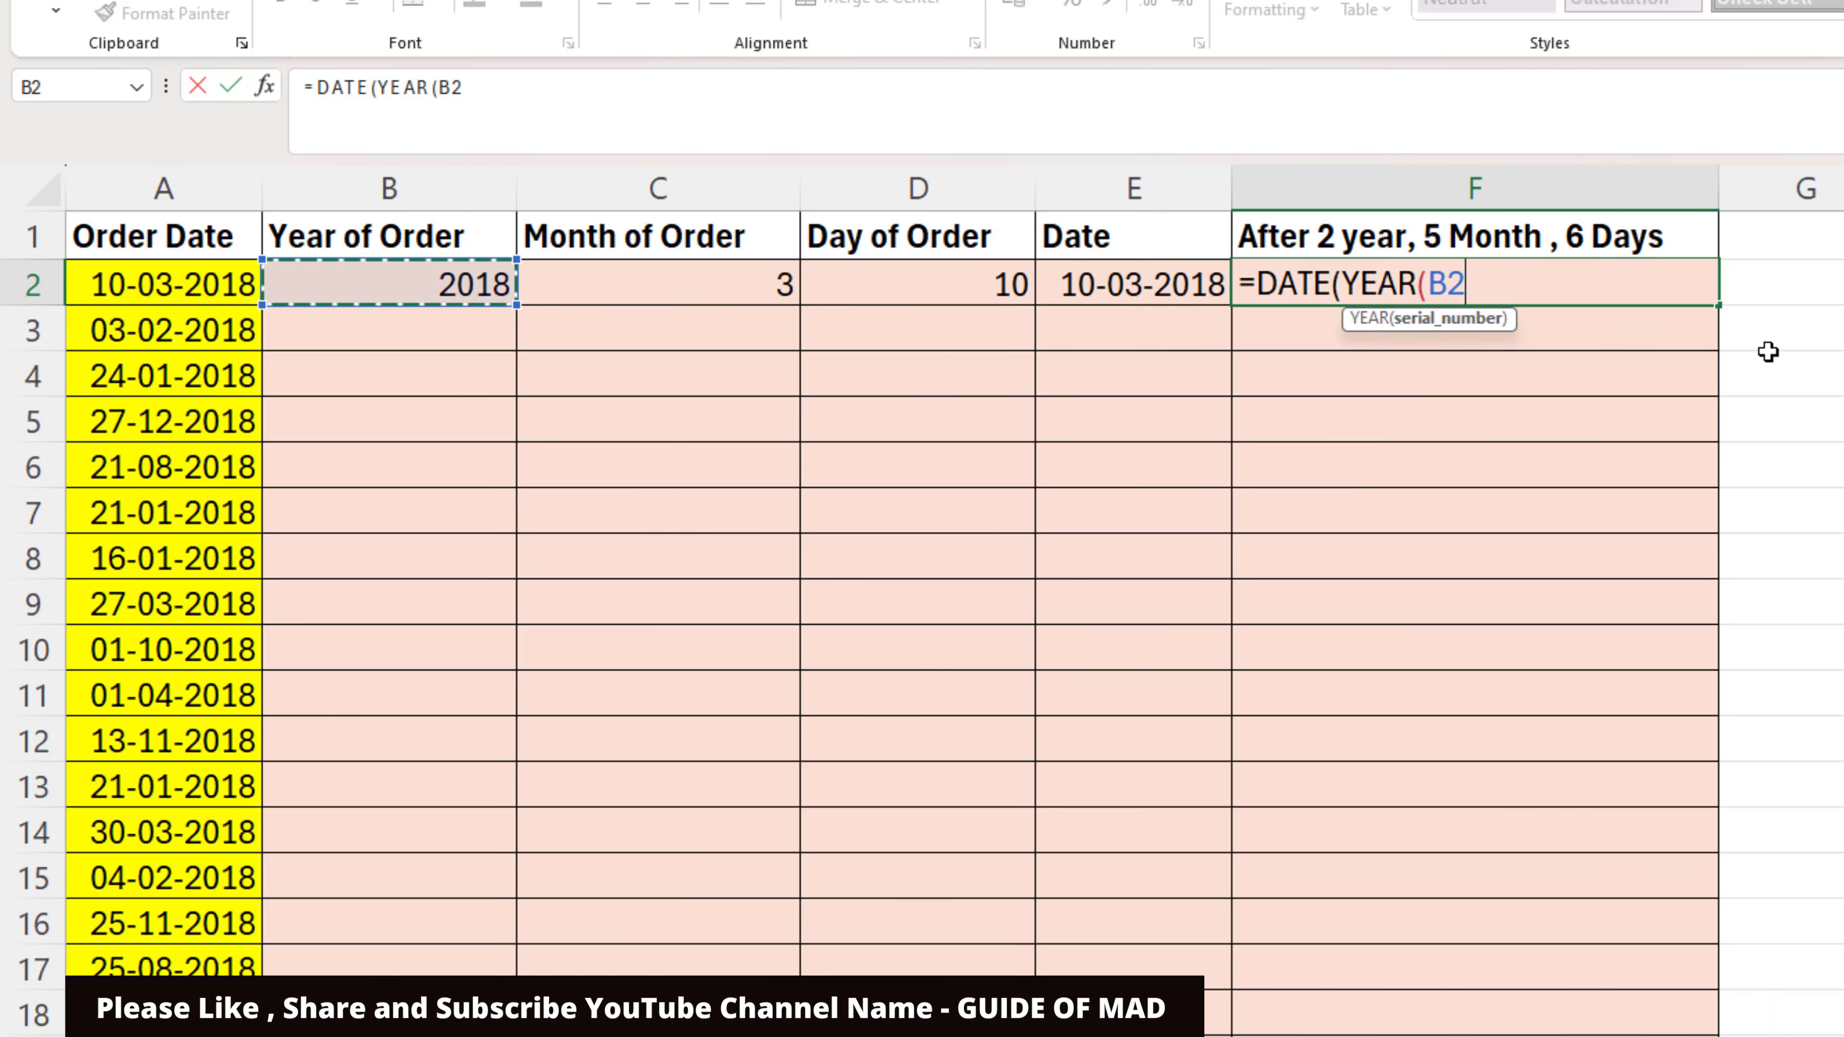
pyautogui.write('),')
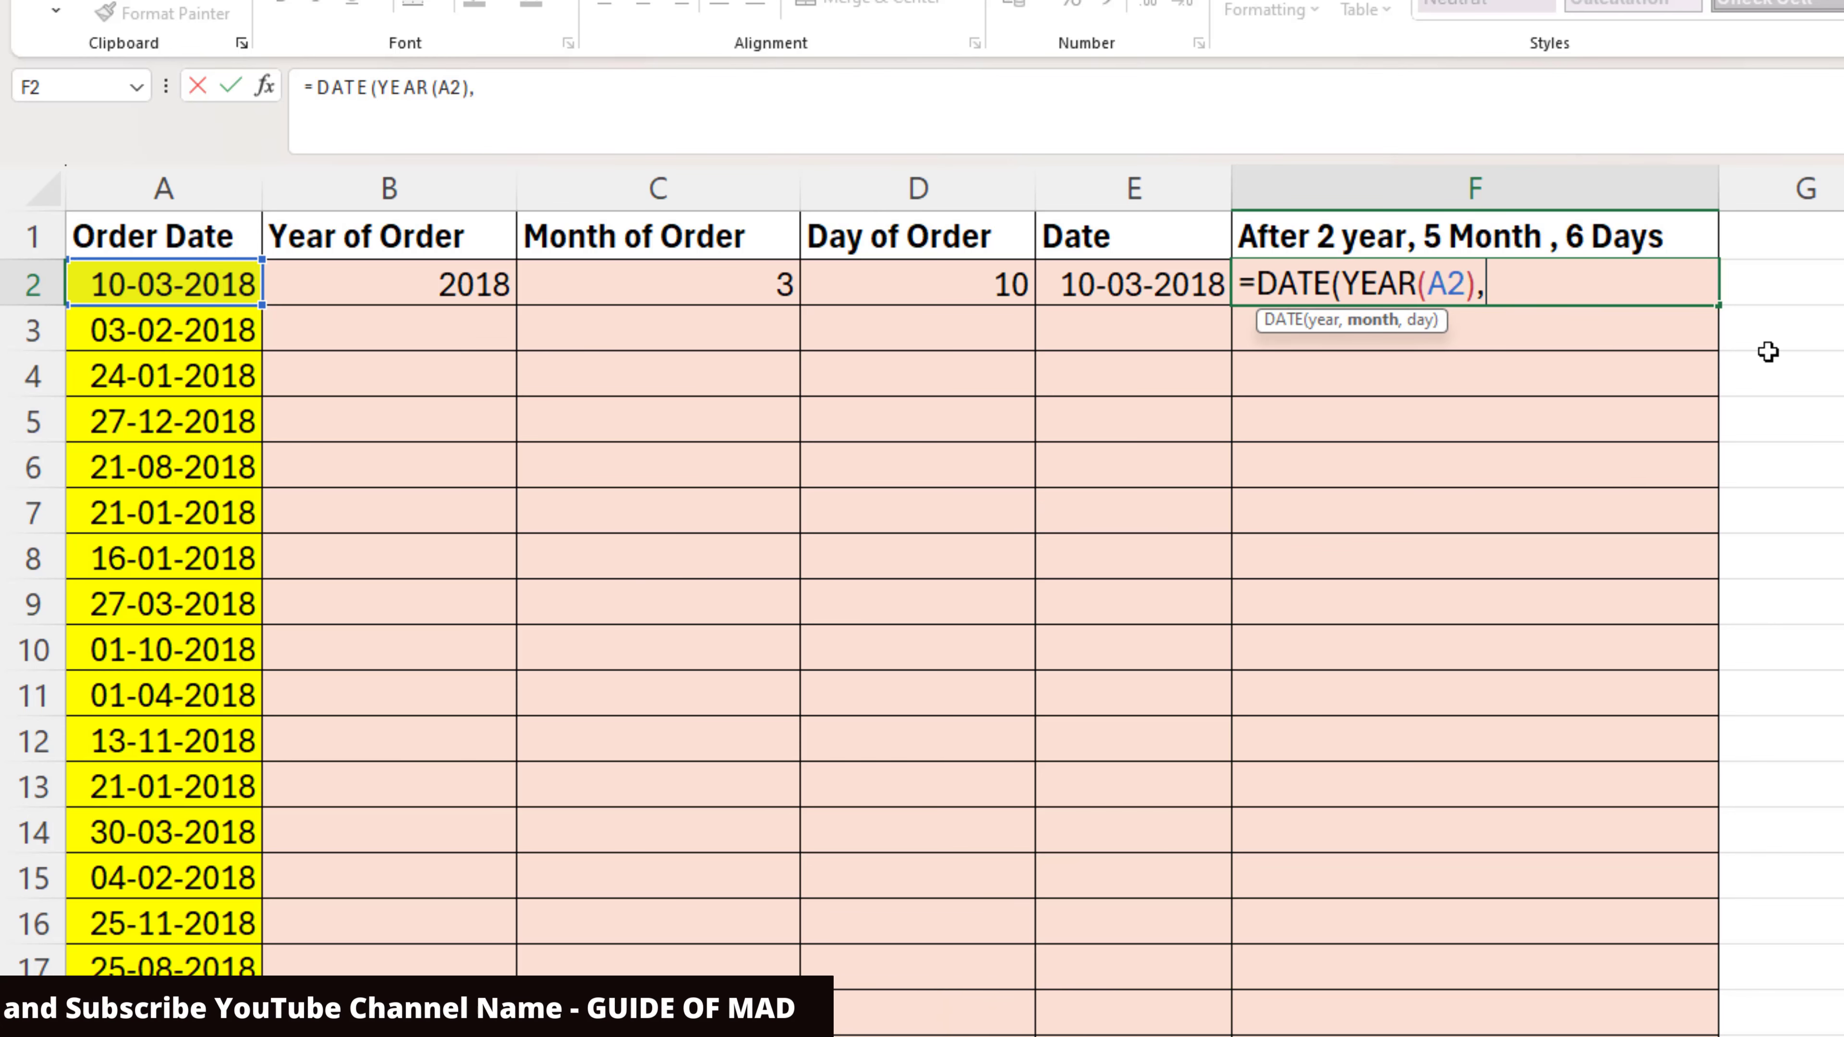
pyautogui.press('BackSpace')
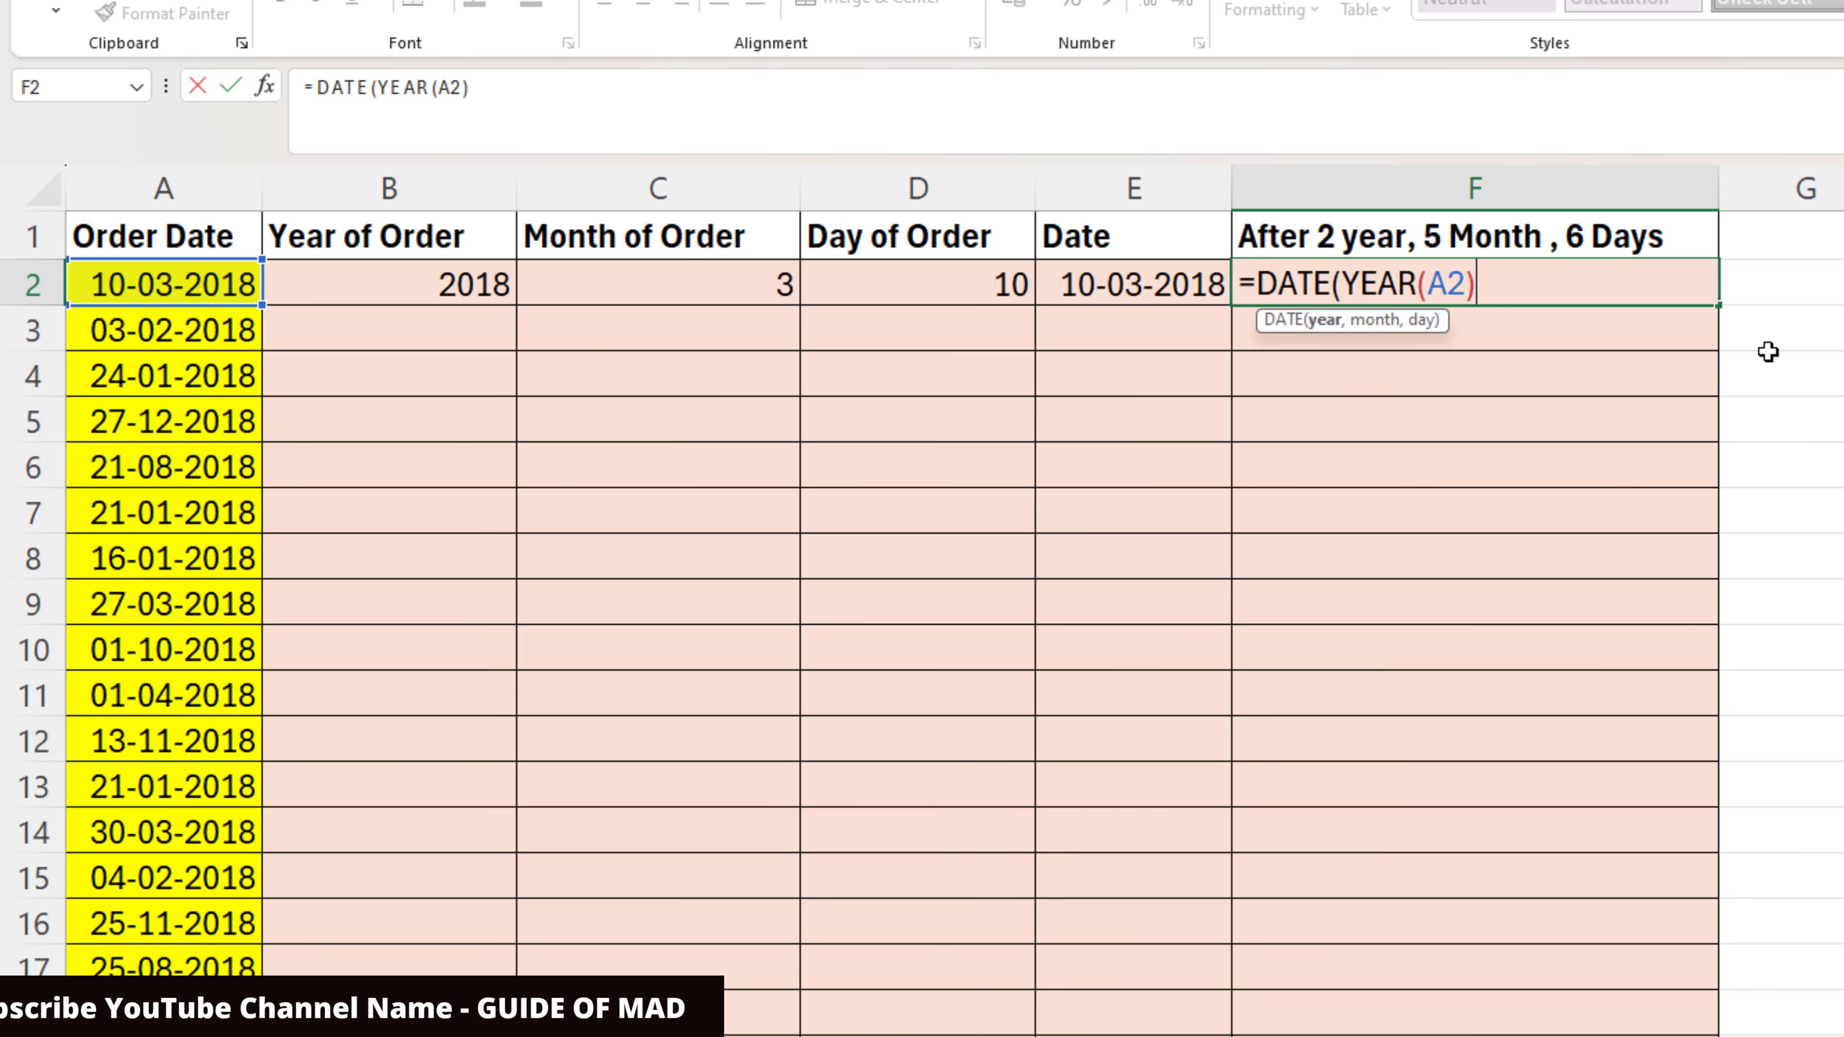
pyautogui.write('+2,')
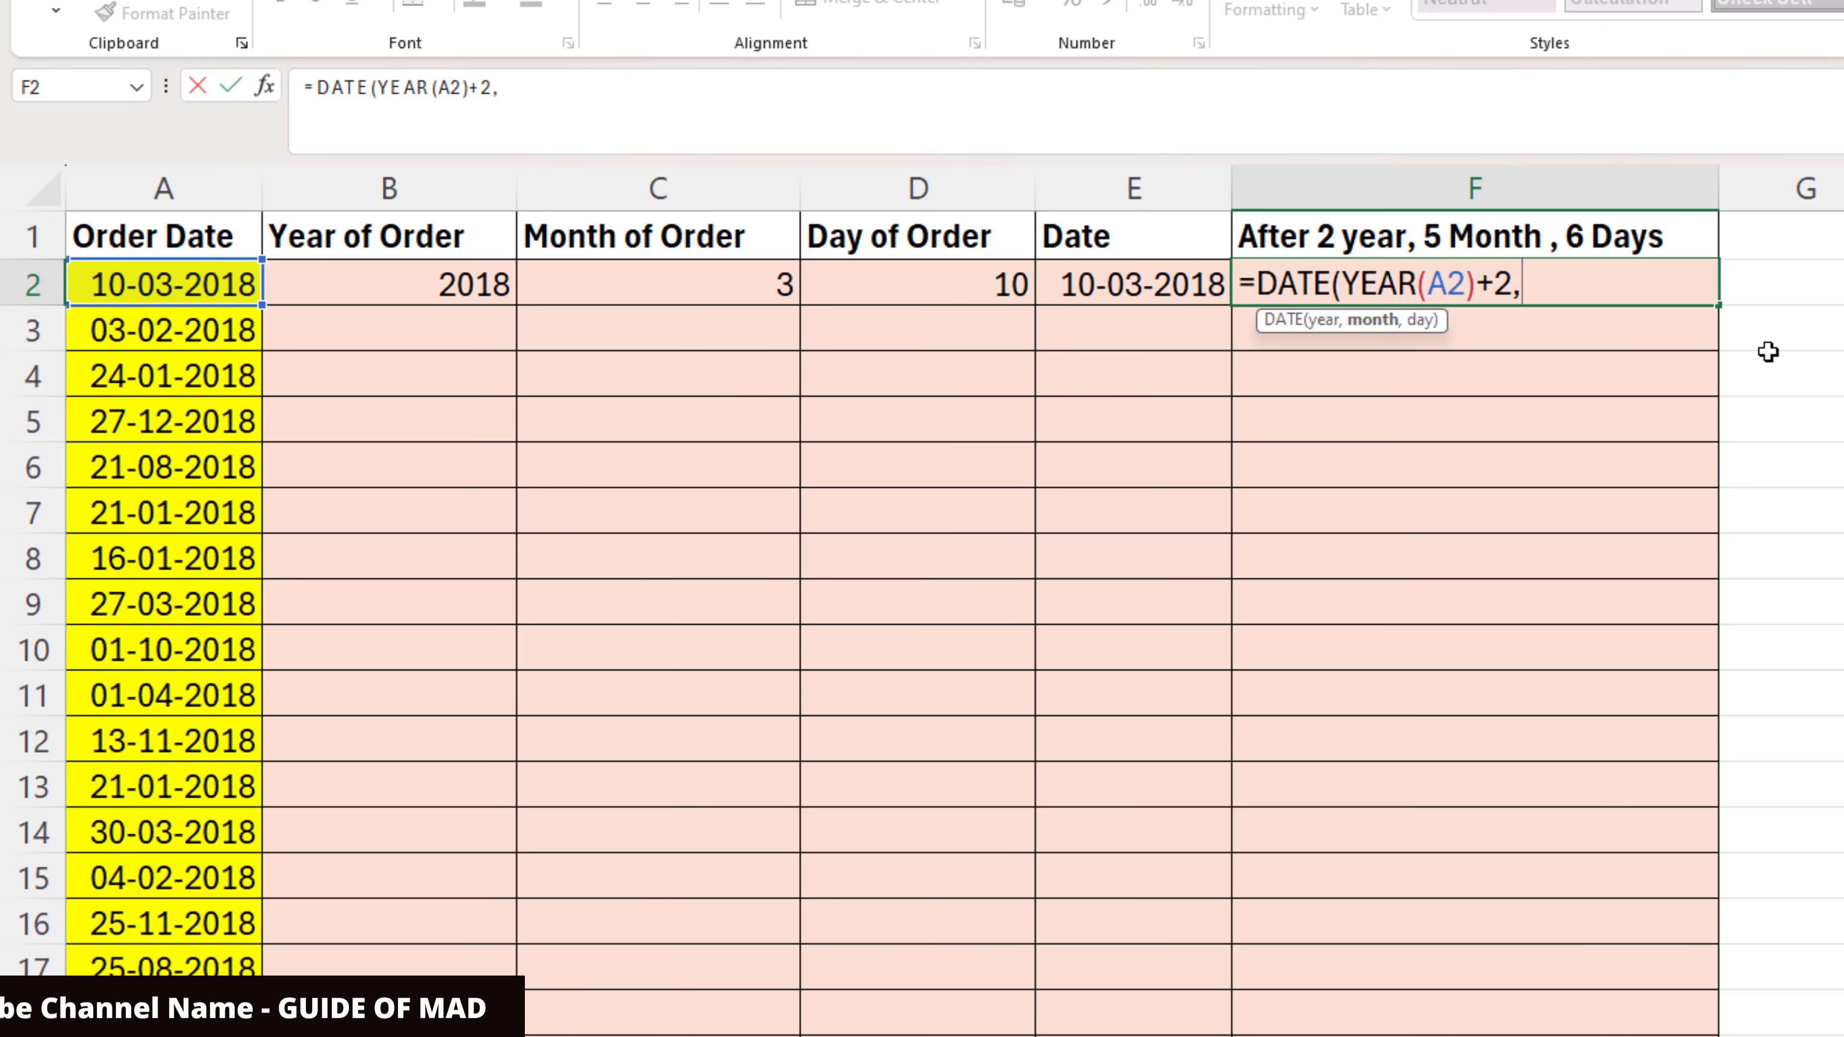
# Step: Add MONTH(A2)+5 as the month argument of the DATE formula in F2
pyautogui.write('mon')
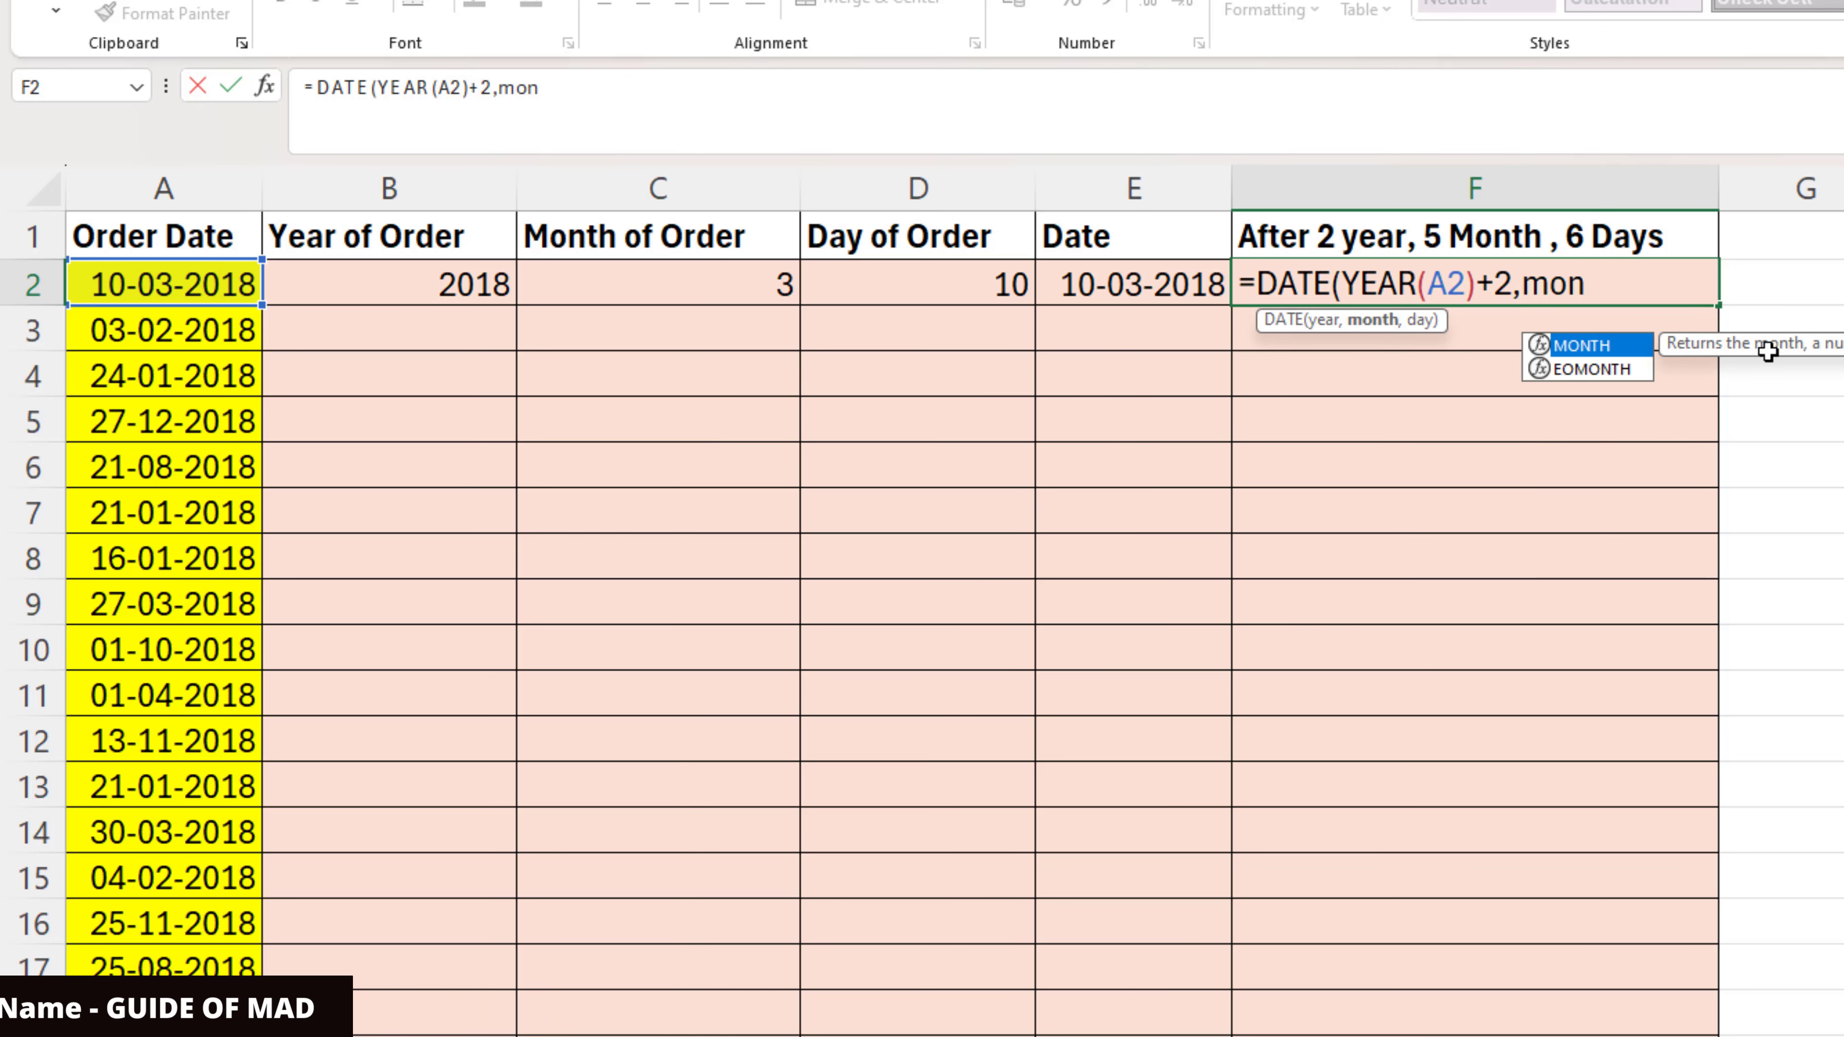
pyautogui.press('Tab')
pyautogui.press('Left')
pyautogui.press('Left')
pyautogui.press('Left')
pyautogui.press('Left')
pyautogui.press('Left')
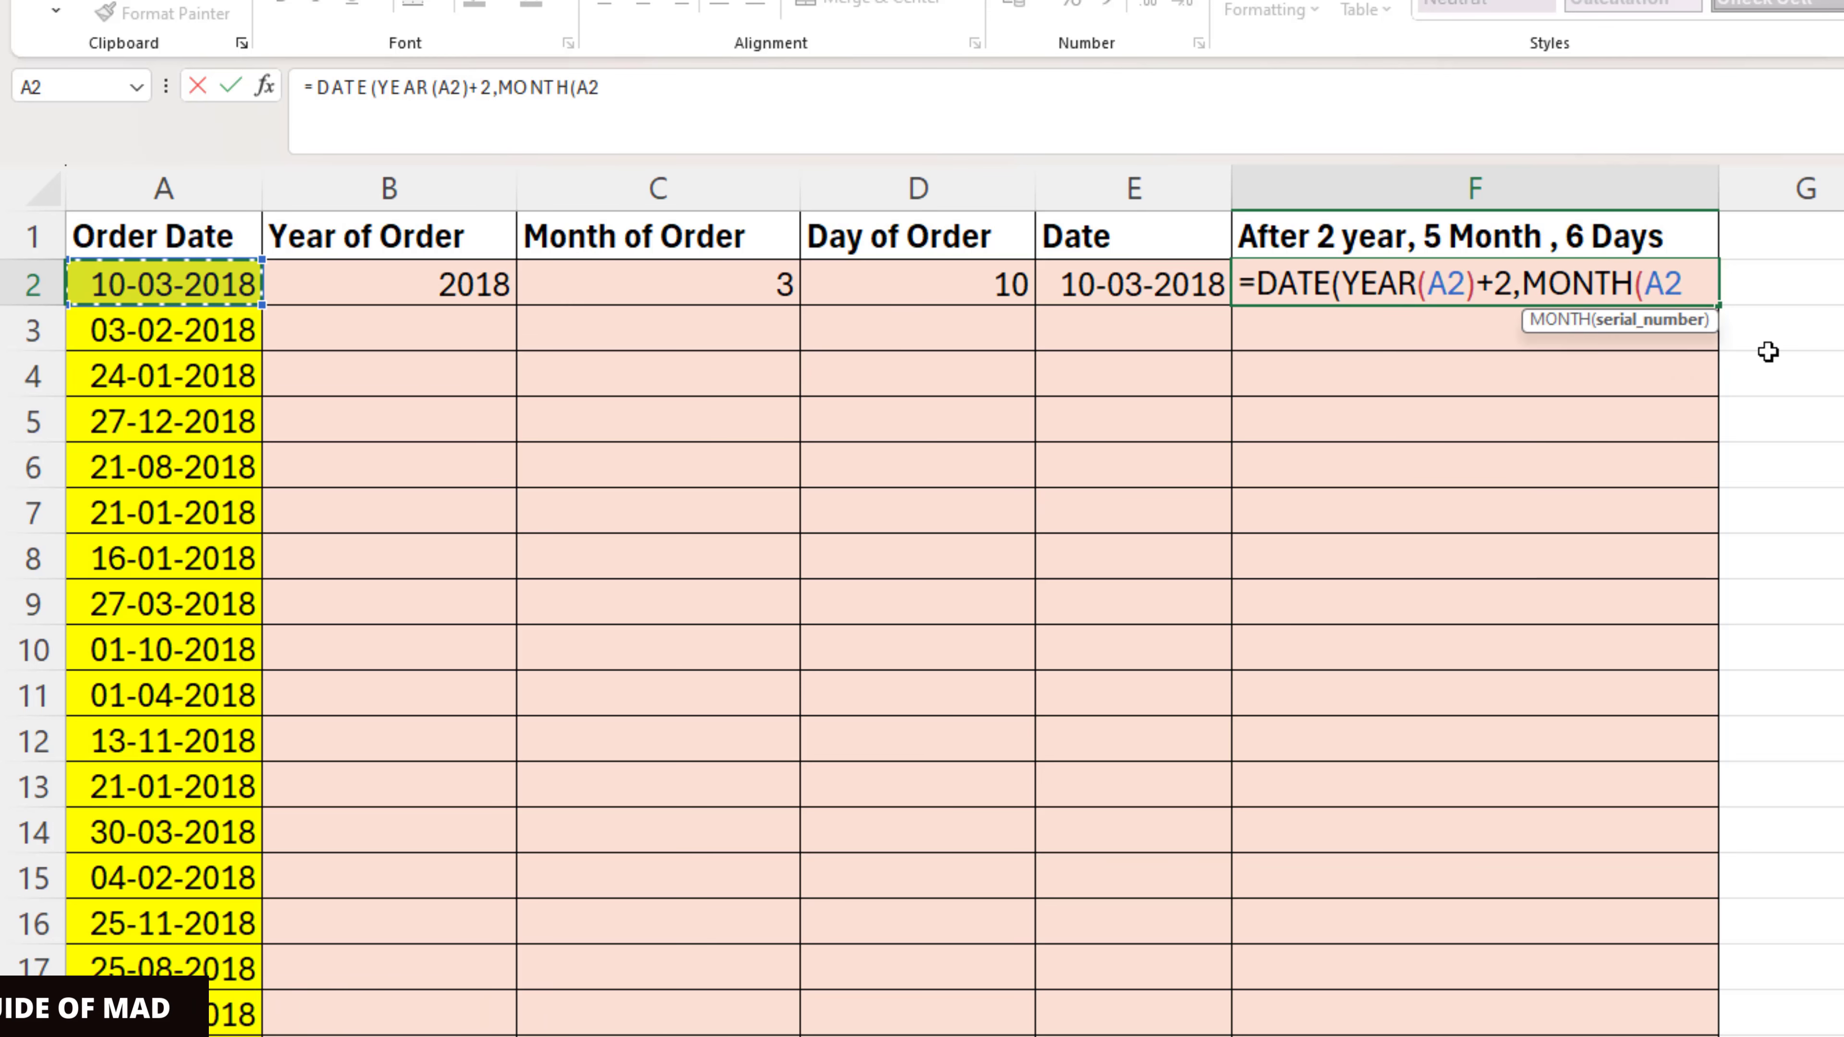
pyautogui.write(')+5')
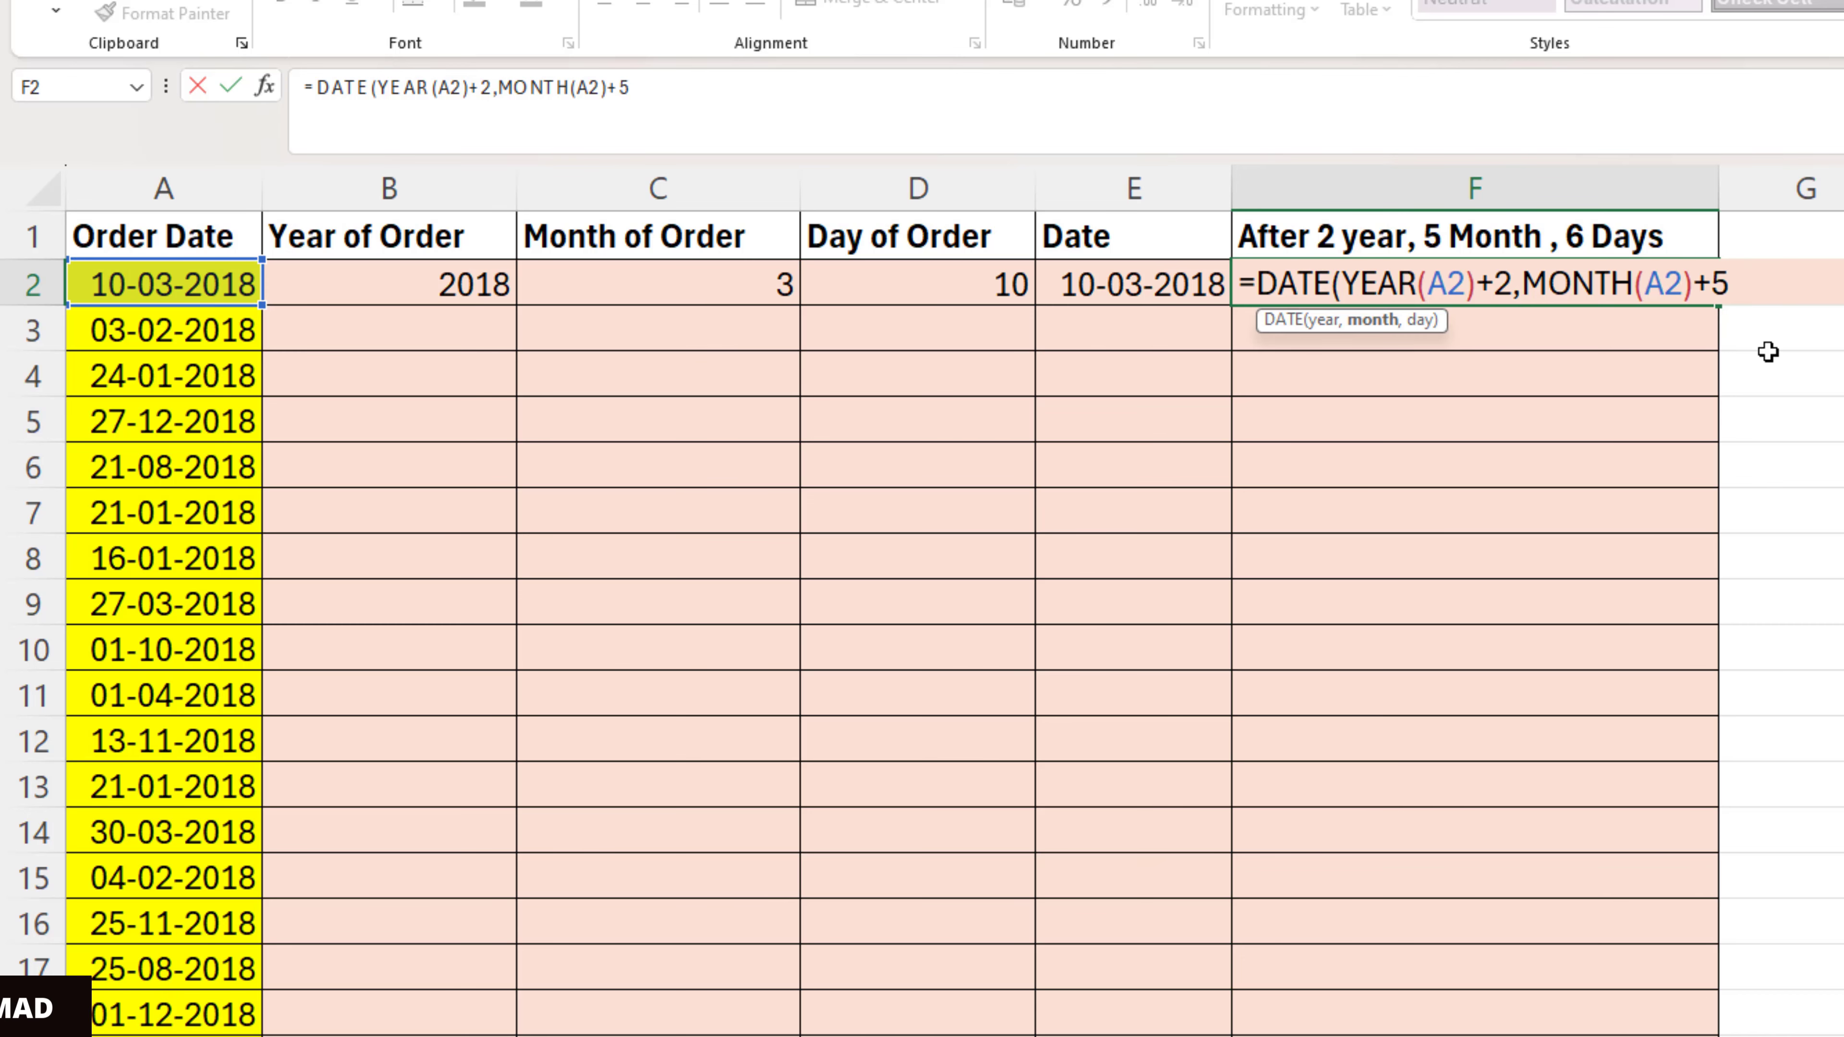
# Step: Complete the DATE formula in F2 with DAY(A2)+6 as the day argument
pyautogui.write(',day')
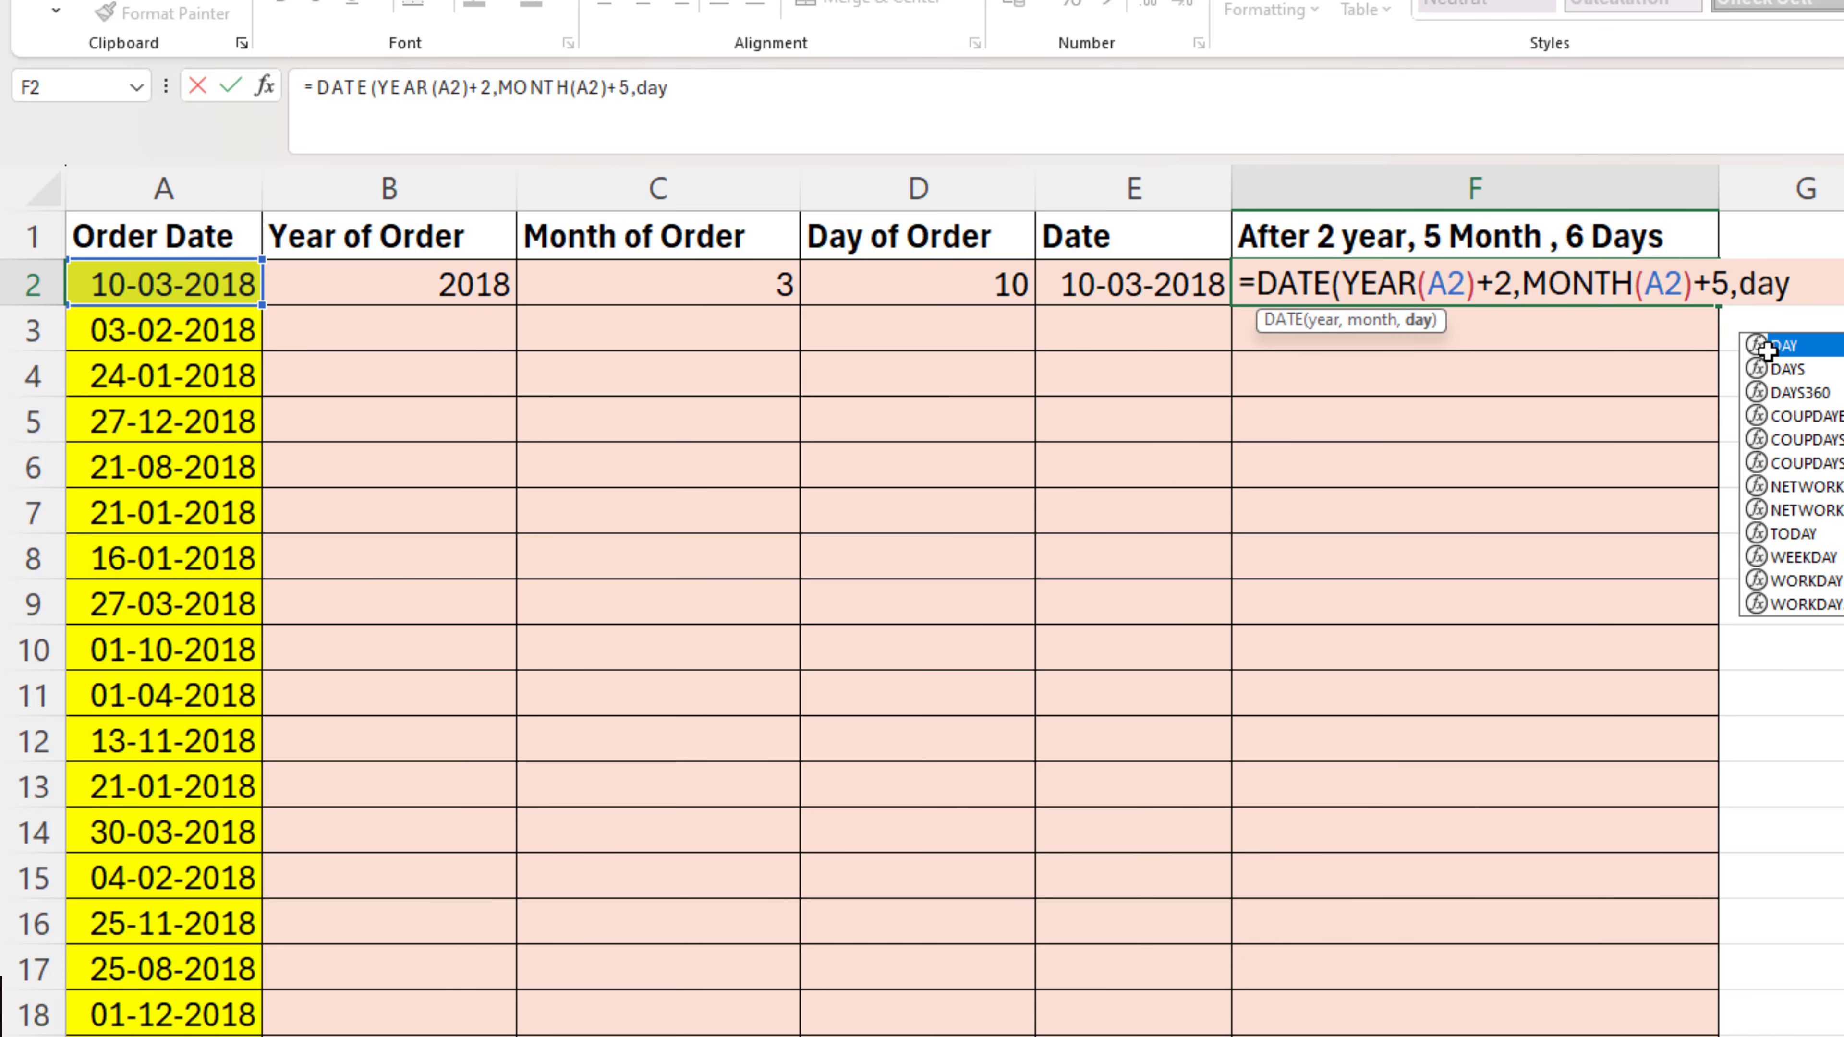
pyautogui.press('Tab')
pyautogui.press('Left')
pyautogui.press('Left')
pyautogui.press('Left')
pyautogui.press('Left')
pyautogui.press('Left')
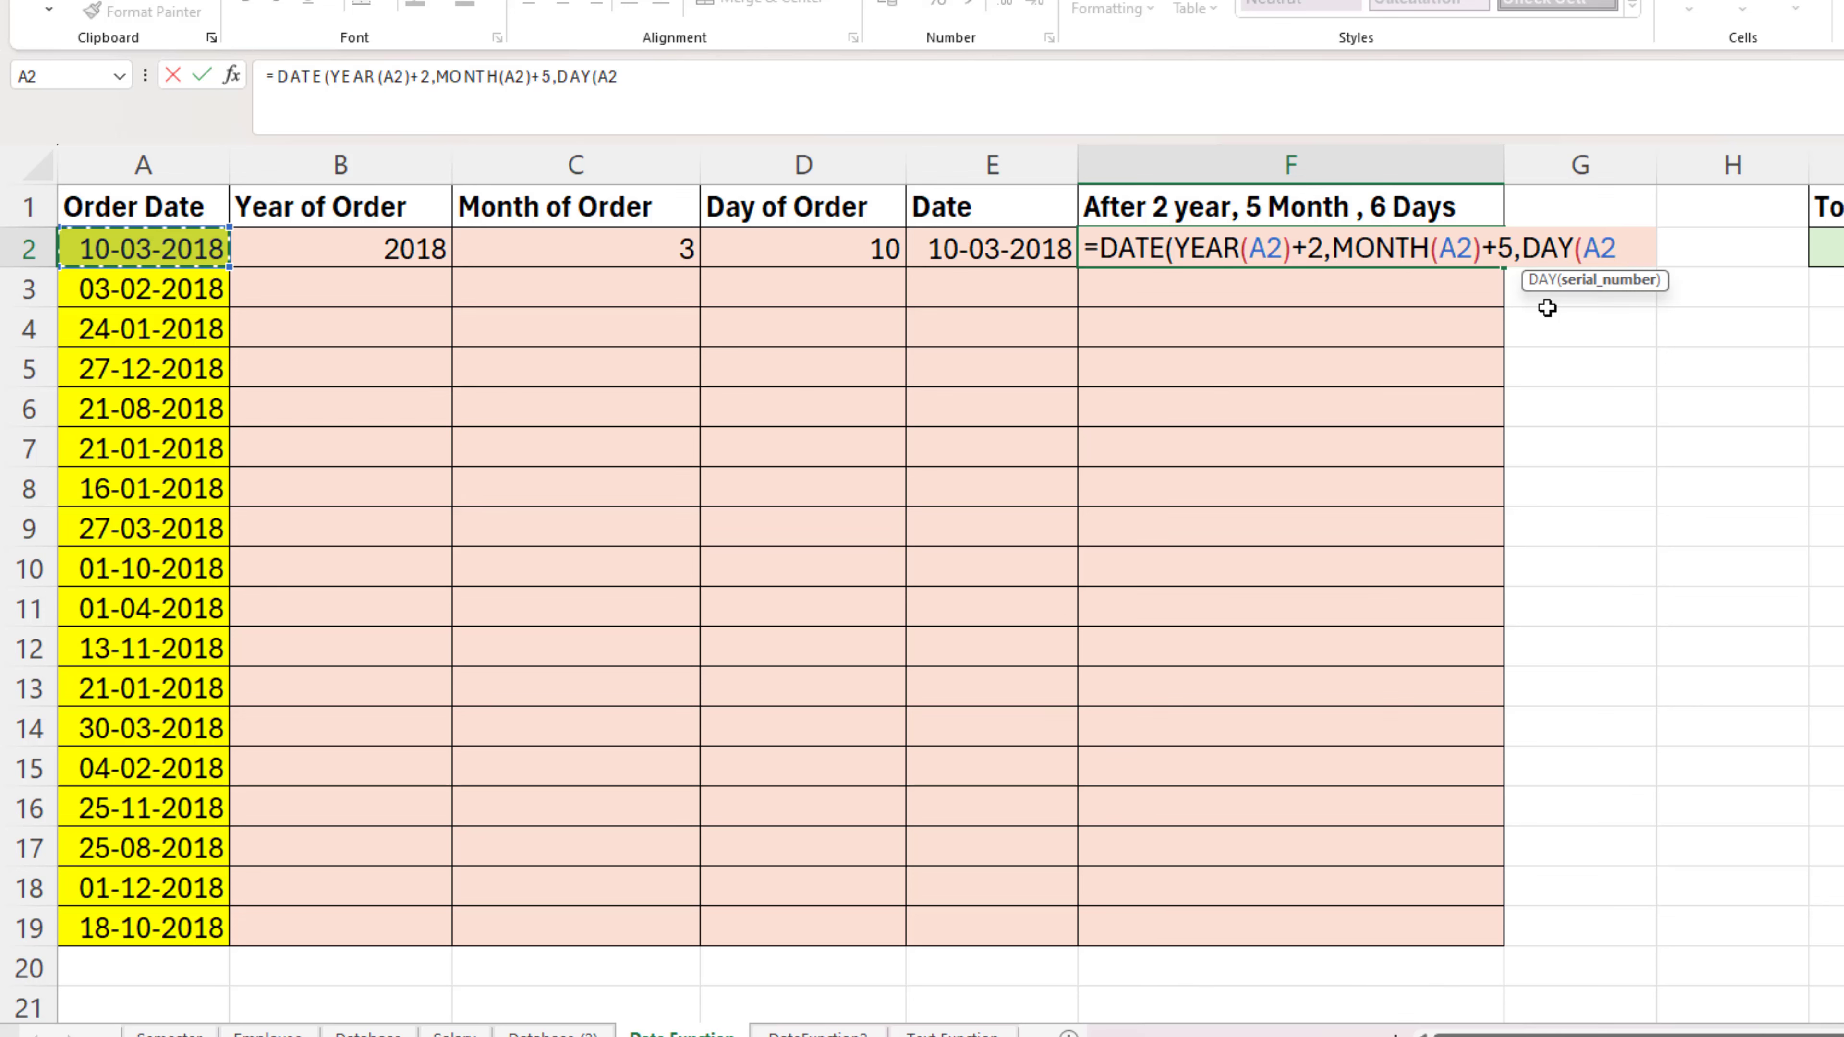
pyautogui.write(')+')
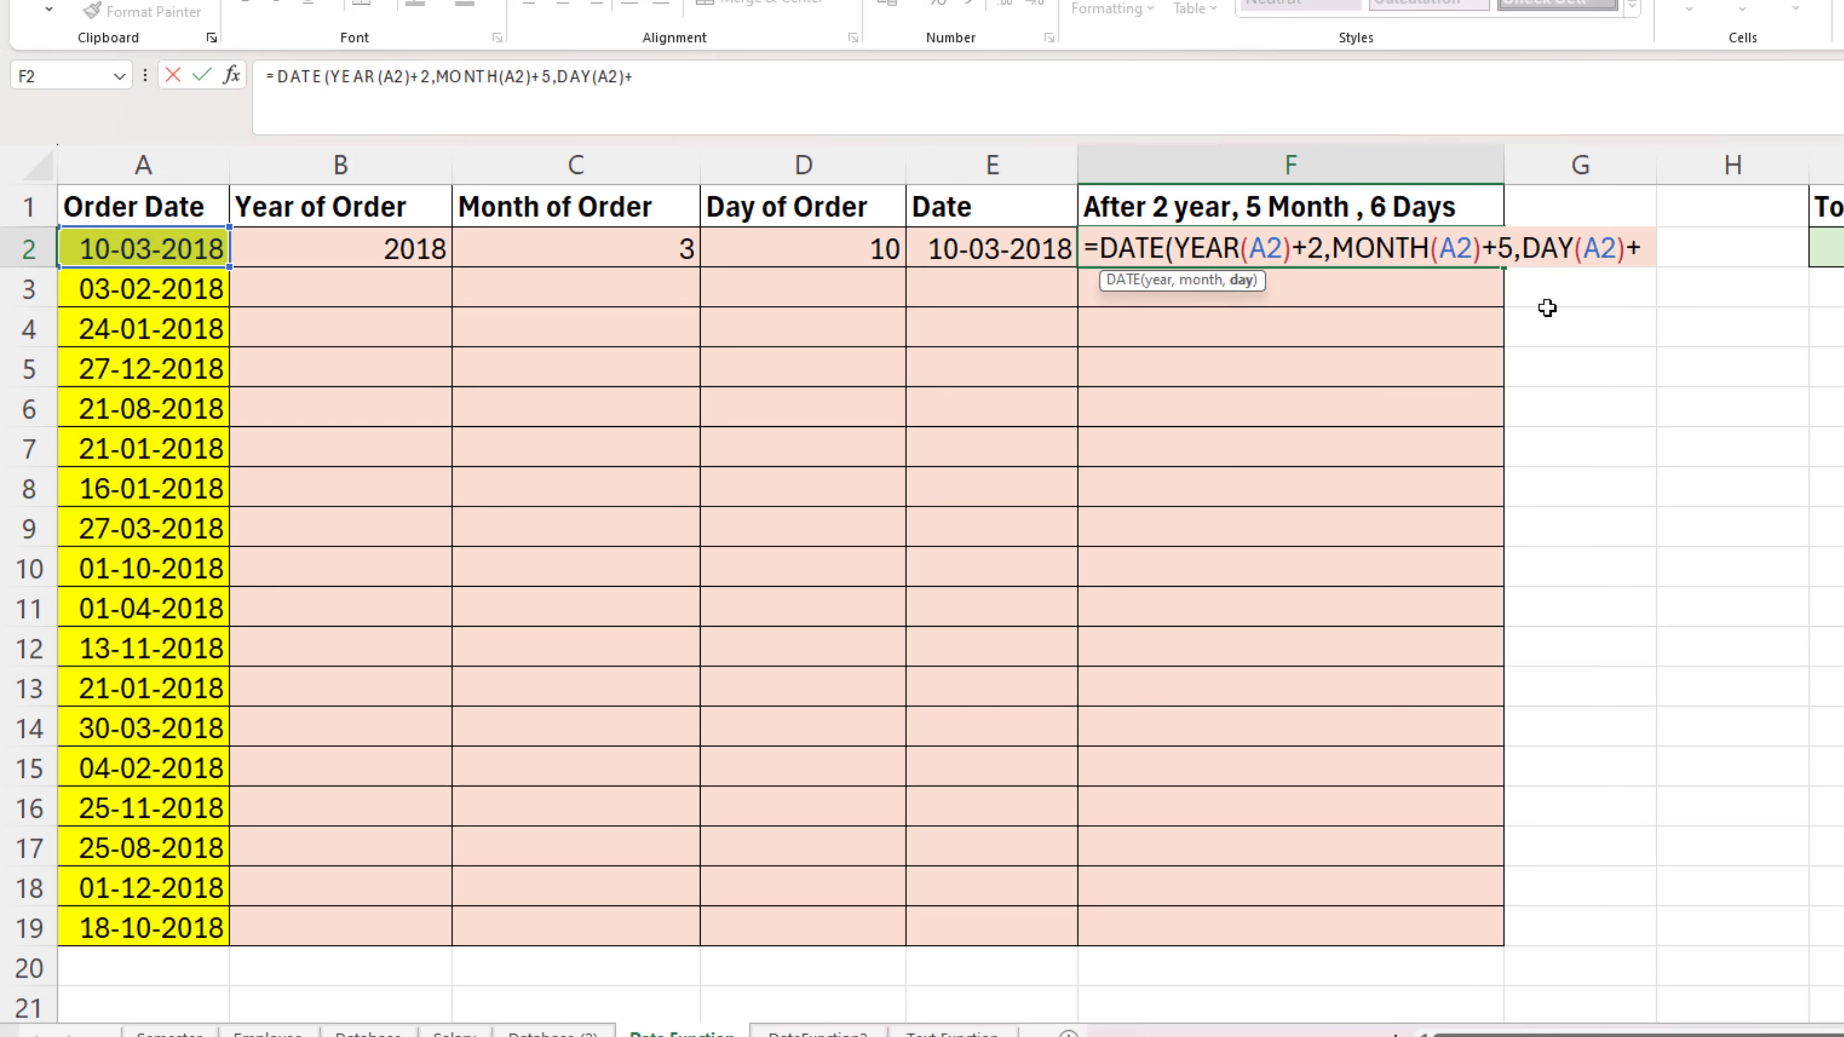
pyautogui.write('6')
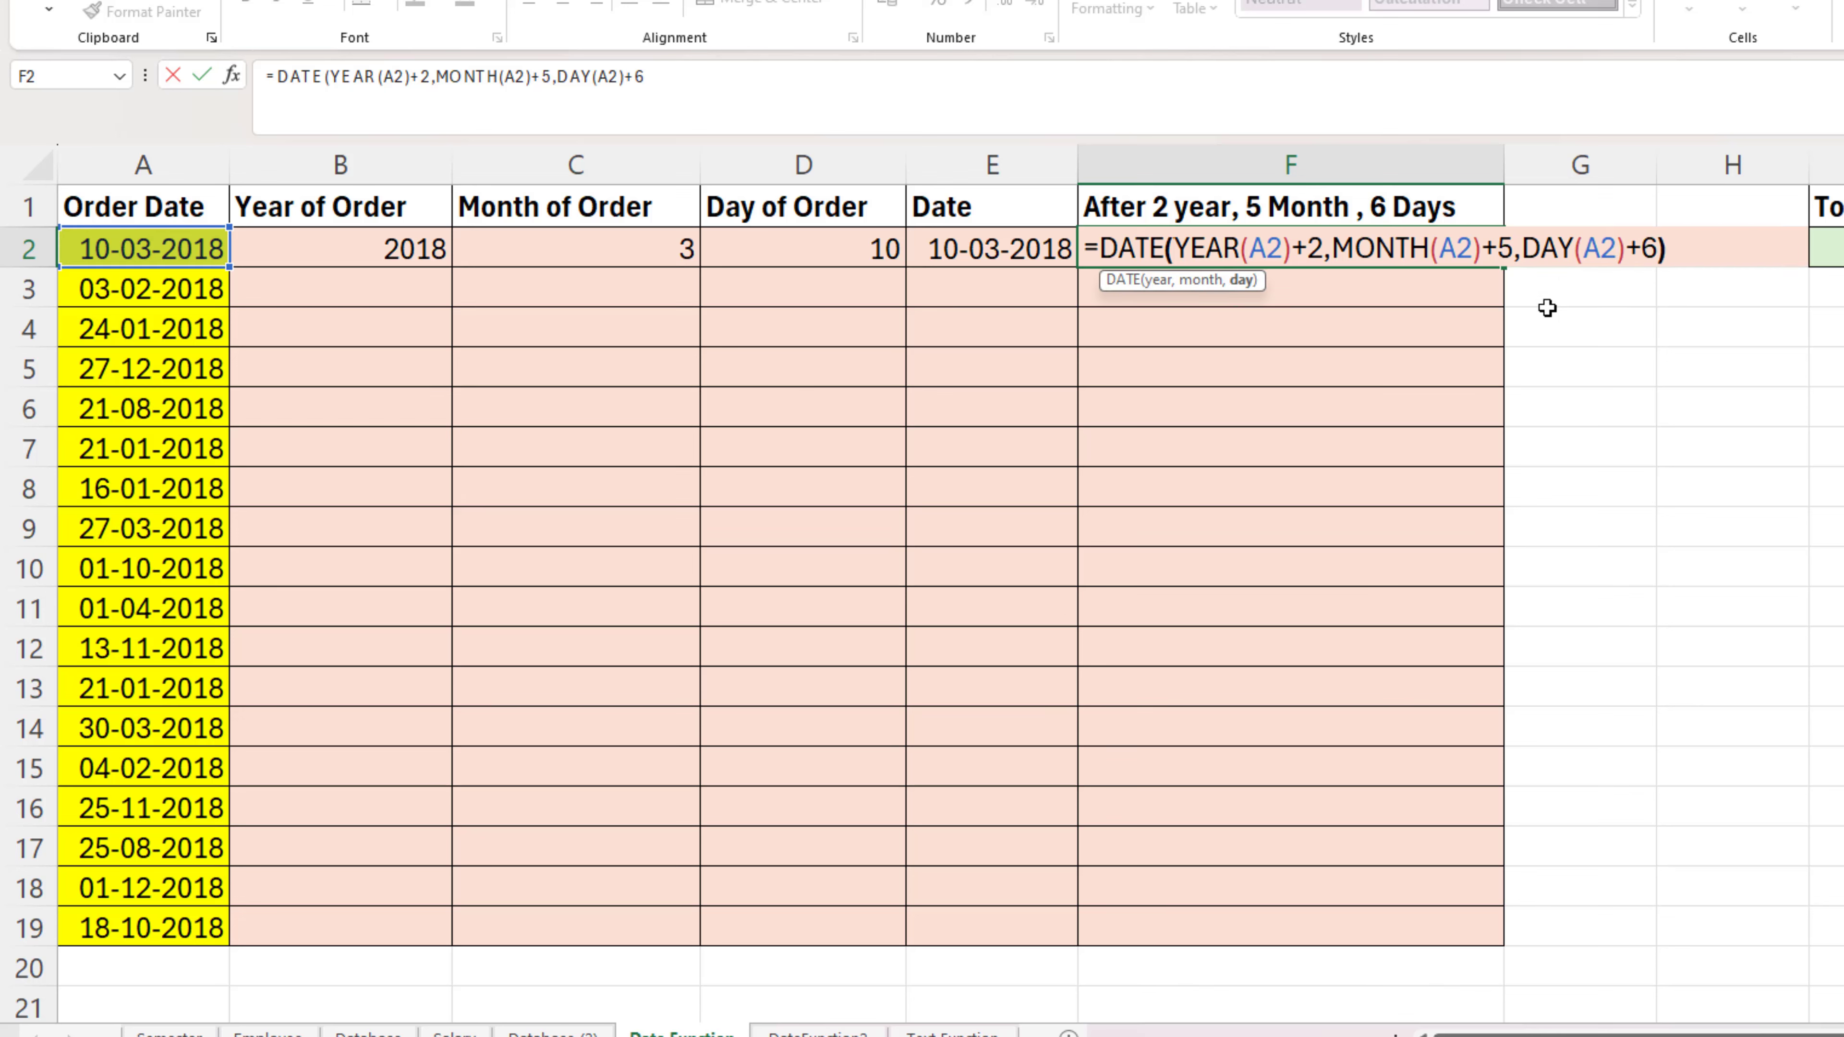
pyautogui.hotkey('ctrl', 'Return')
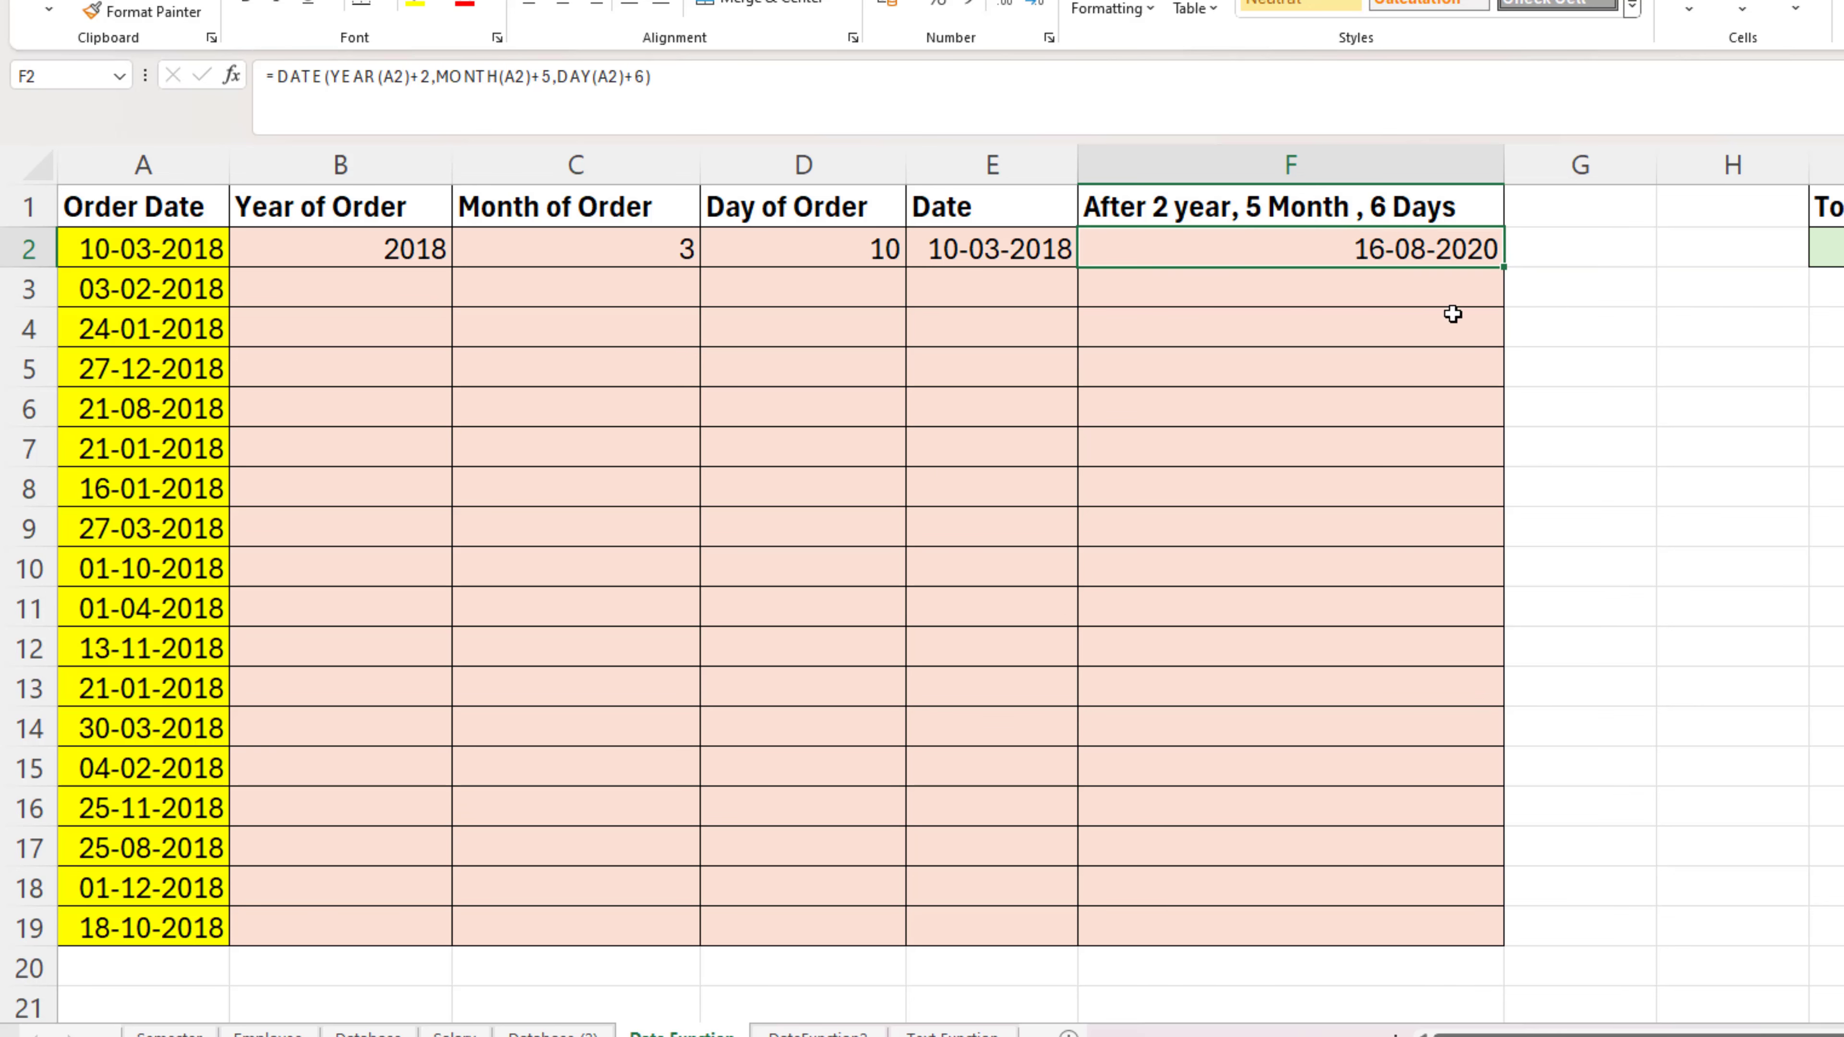
# Step: Fill the formulas in B2:F2 down through row 19 for all the order dates
pyautogui.moveTo(372, 258); pyautogui.dragTo(1314, 255)
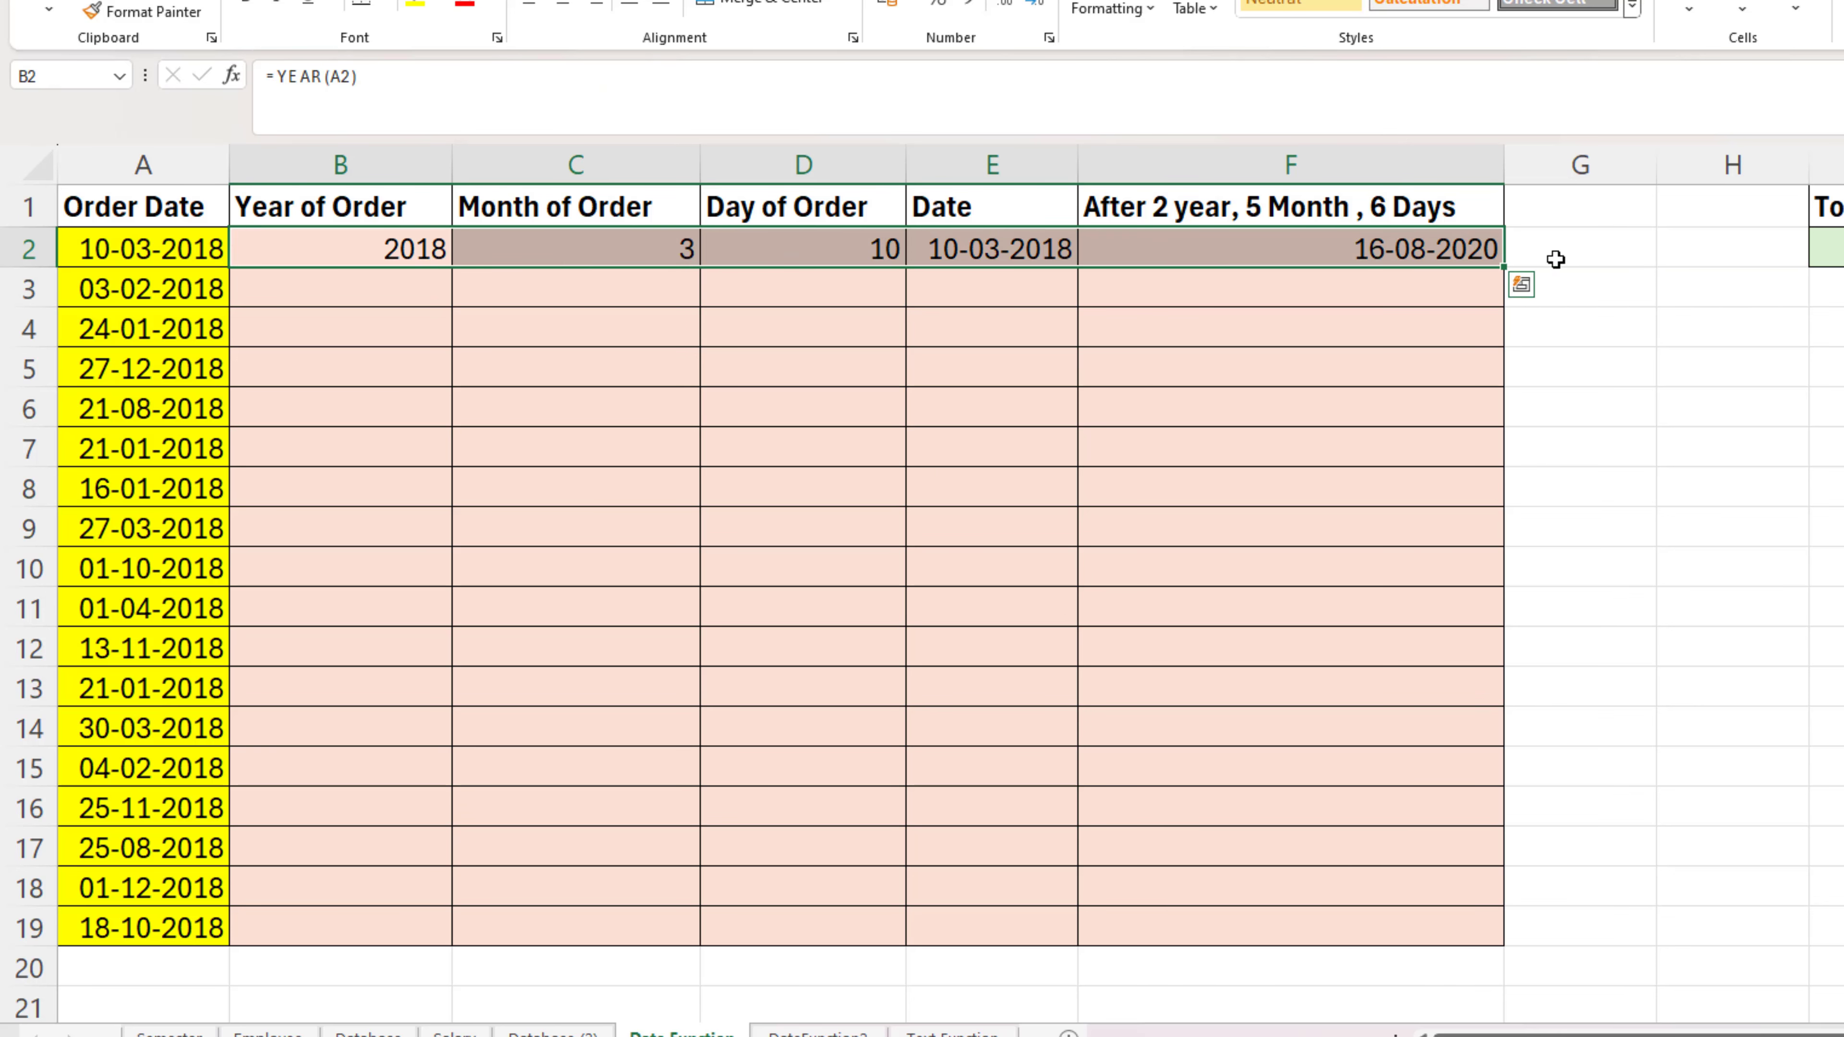
pyautogui.doubleClick(1505, 268)
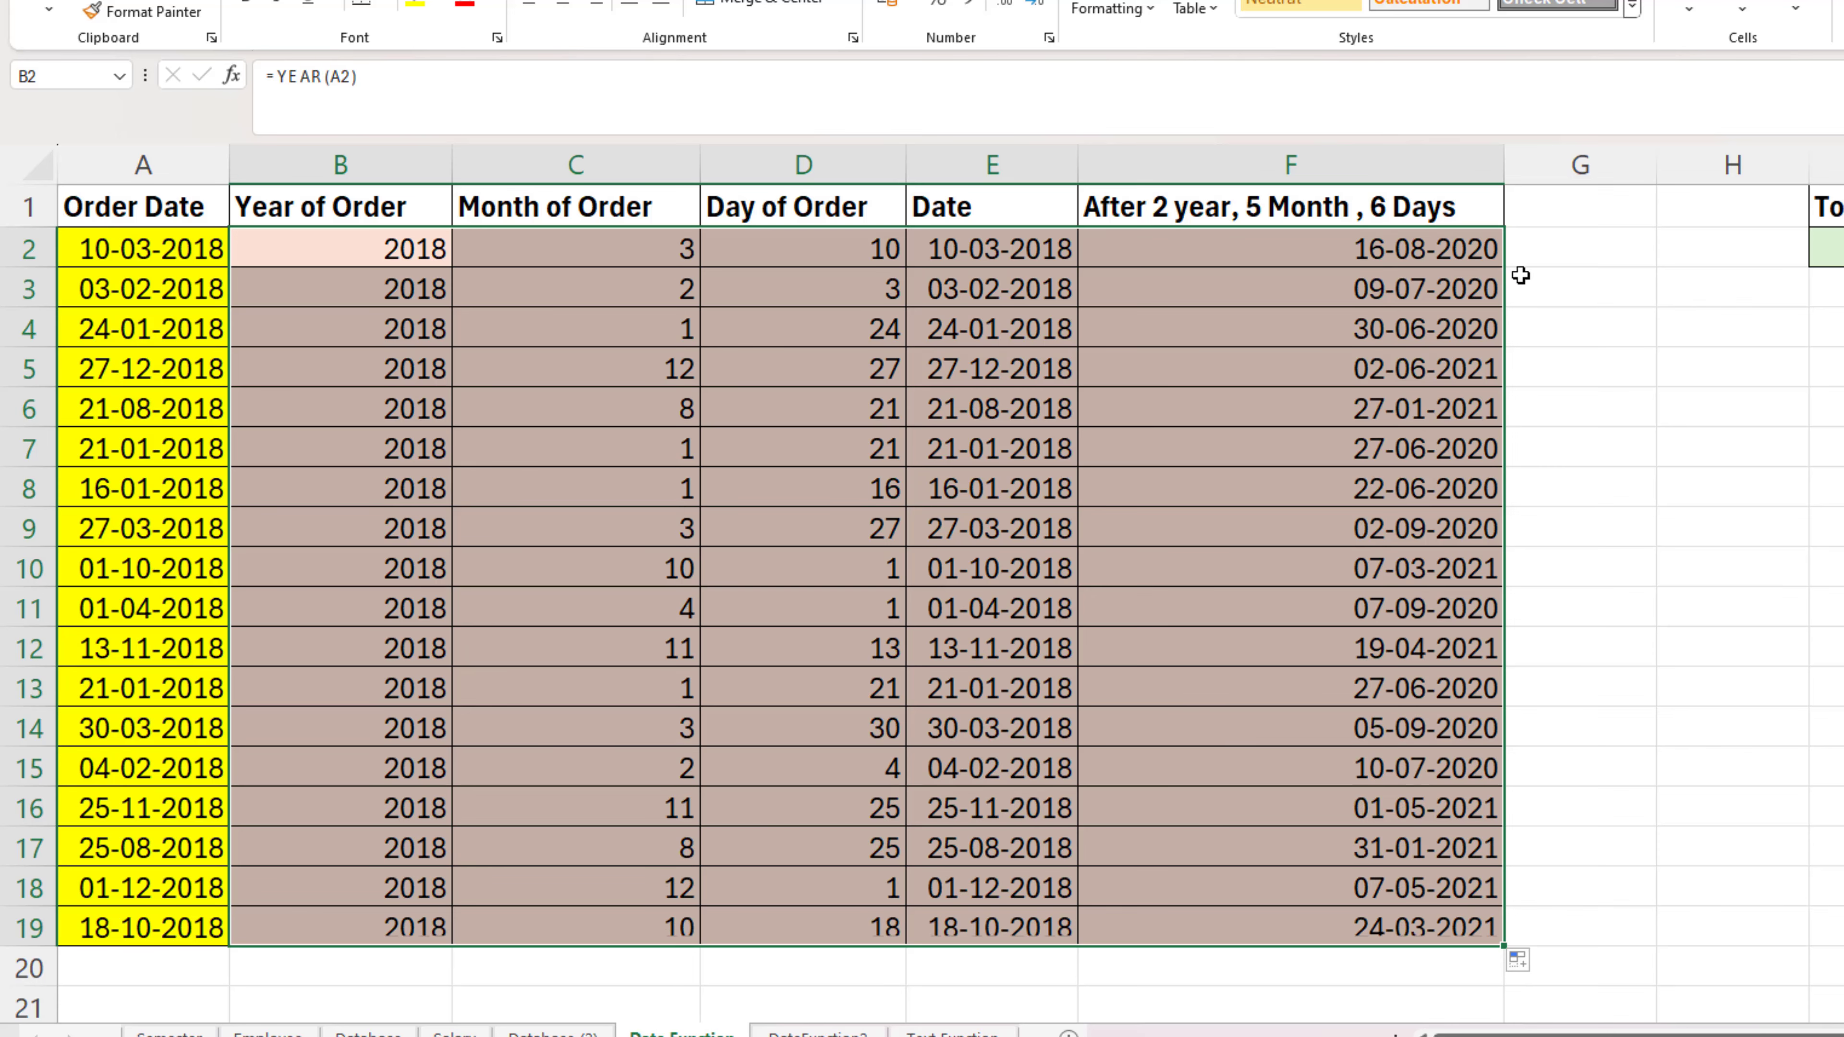
pyautogui.click(1306, 413)
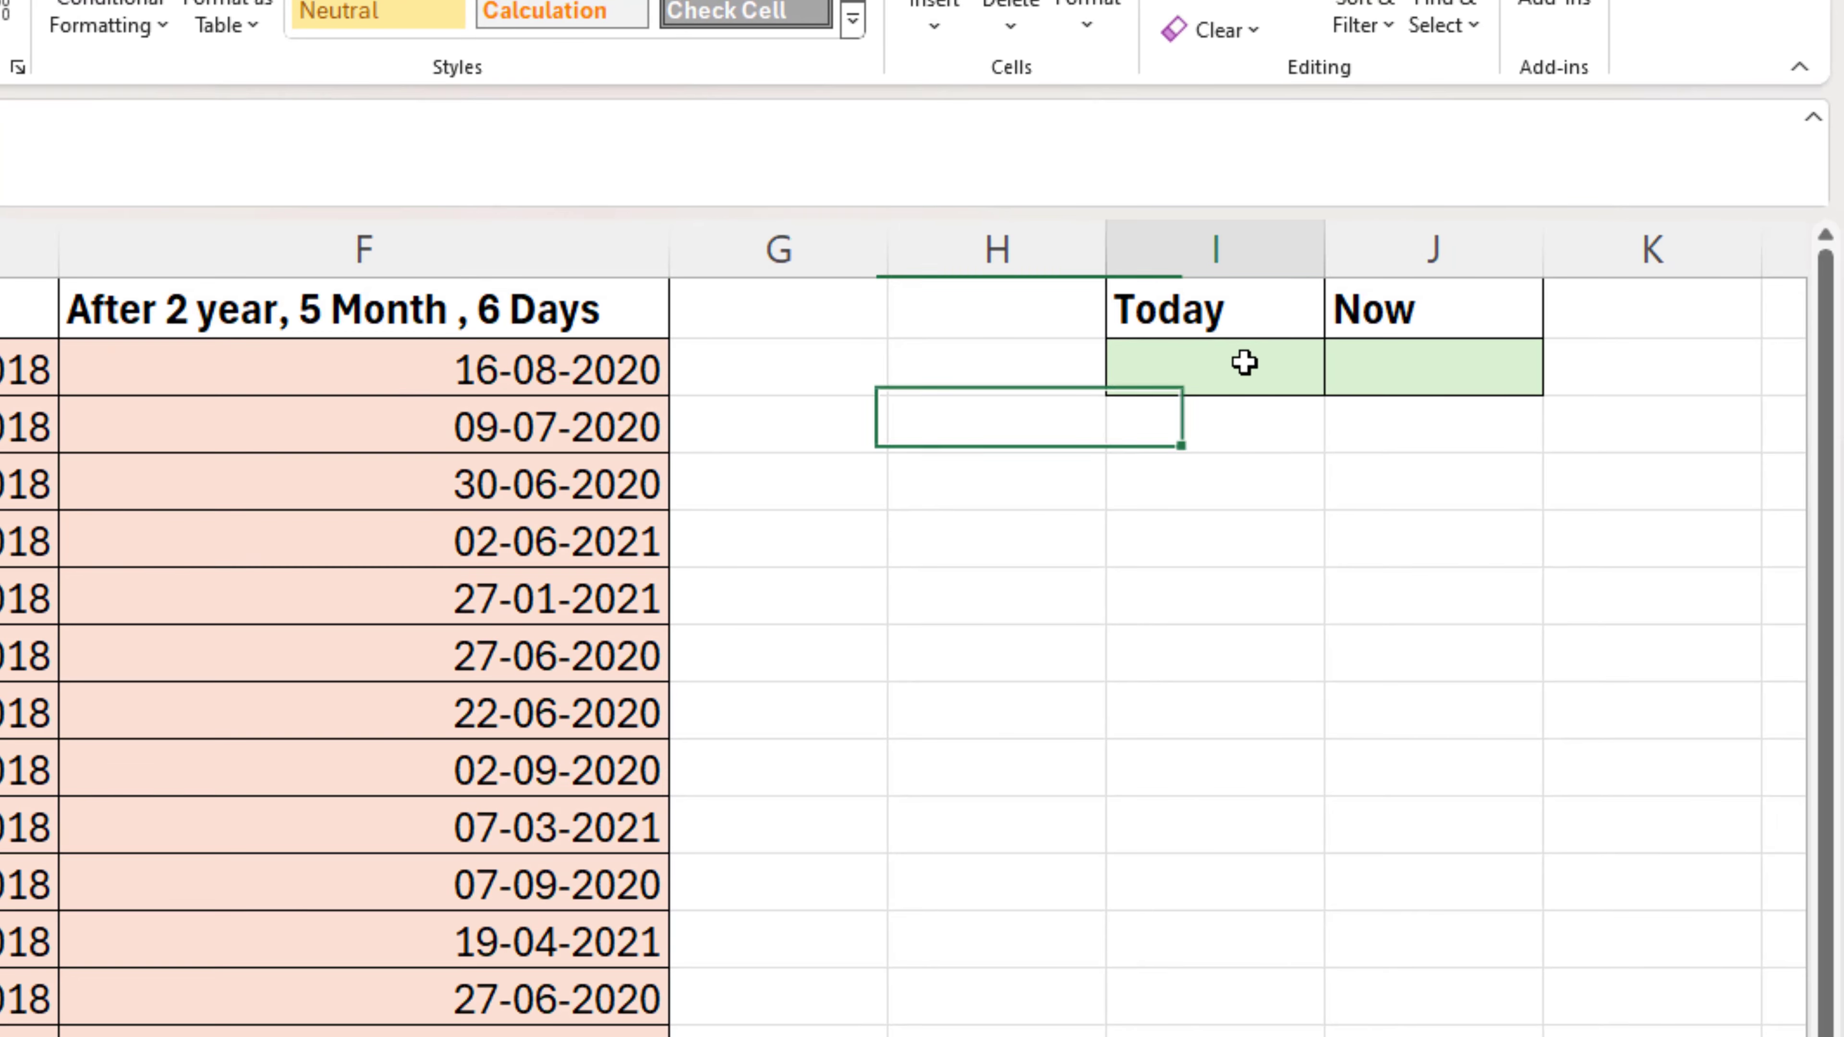
# Step: Enter a TODAY formula in cell I2 under the Today header
pyautogui.click(1827, 248)
pyautogui.write('=toda')
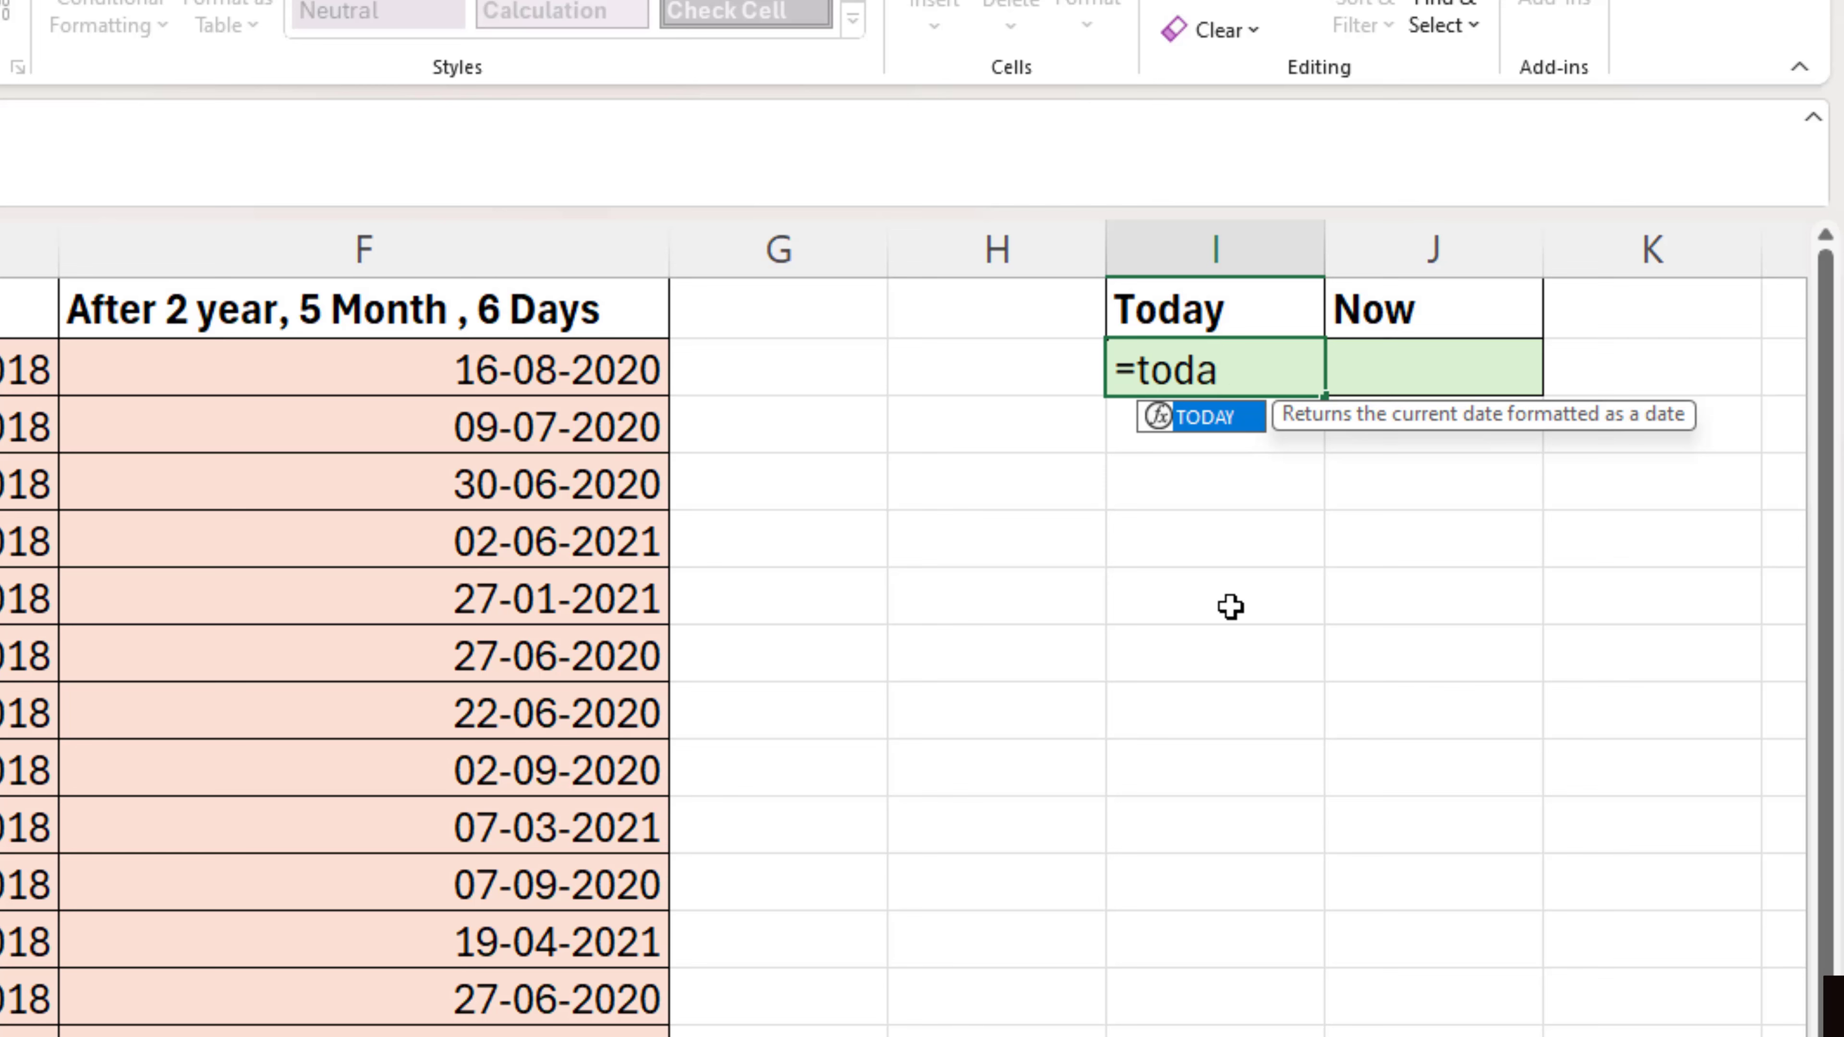
pyautogui.press('Tab')
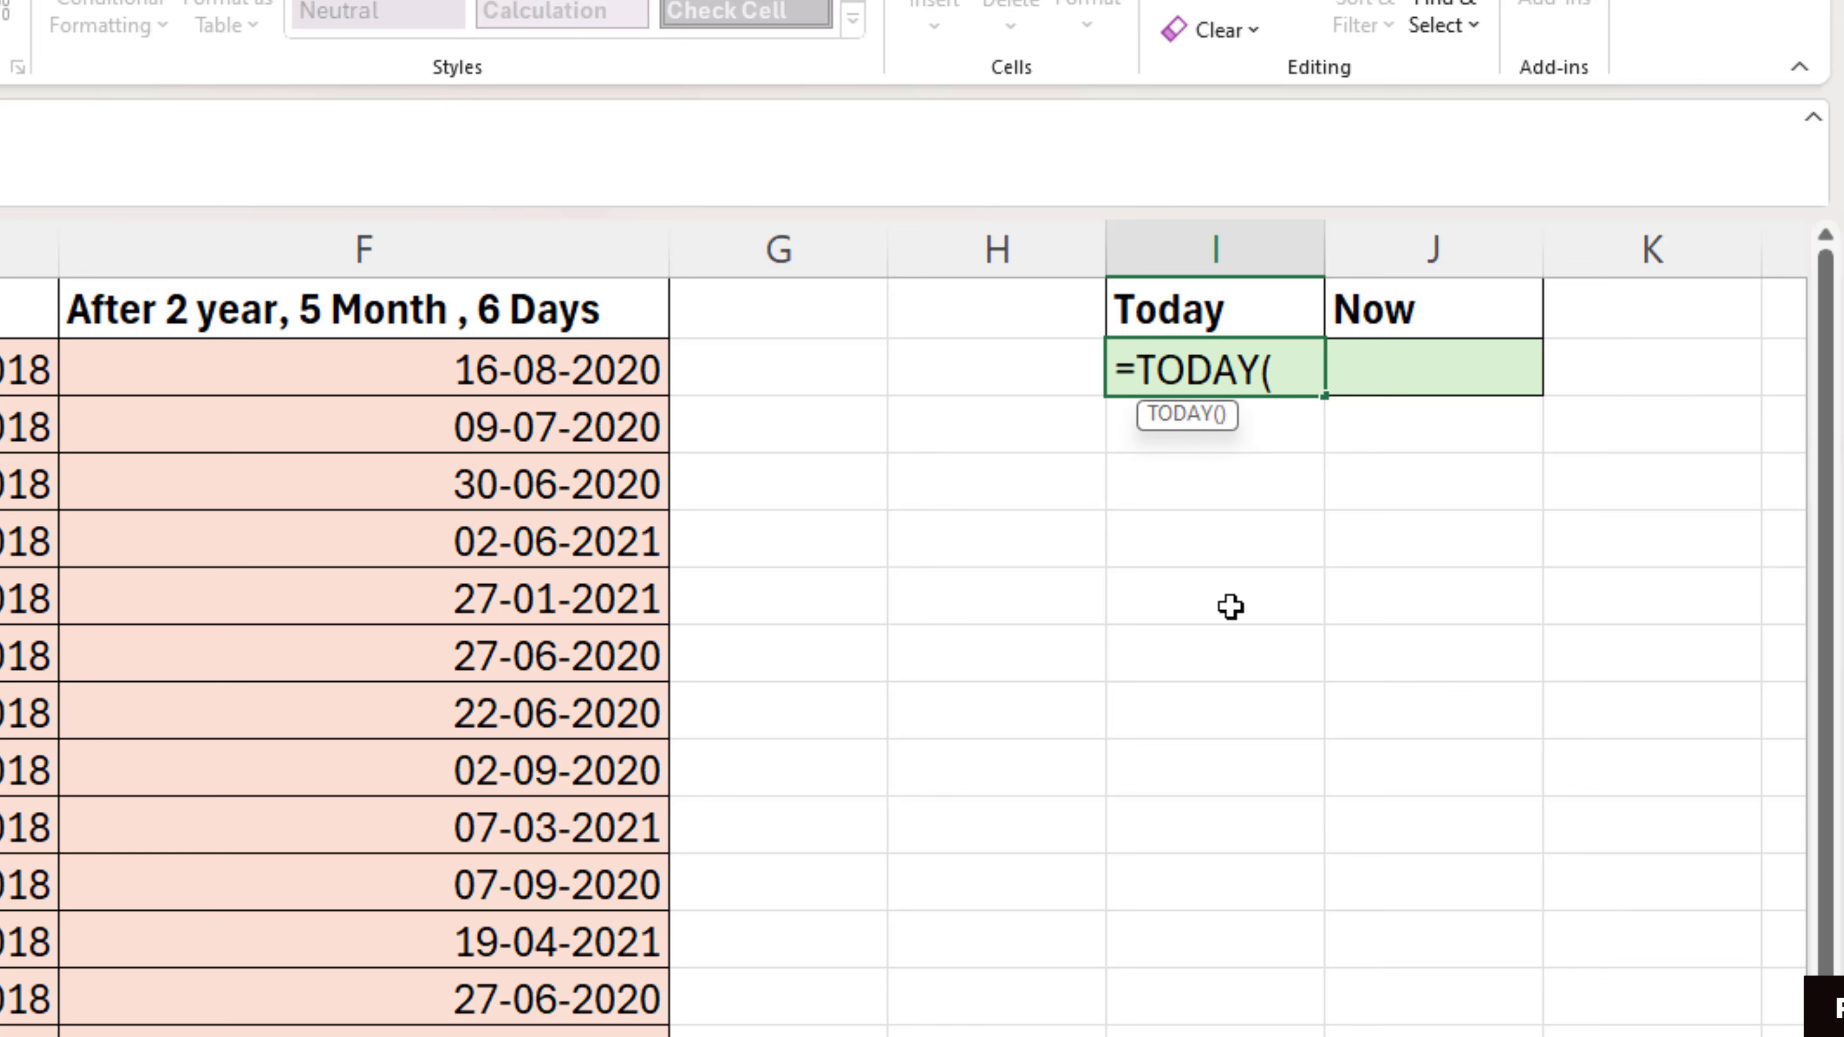
pyautogui.press('Return')
# Step: Enter a NOW formula in cell J2 under the Now header
pyautogui.press('Up')
pyautogui.press('Right')
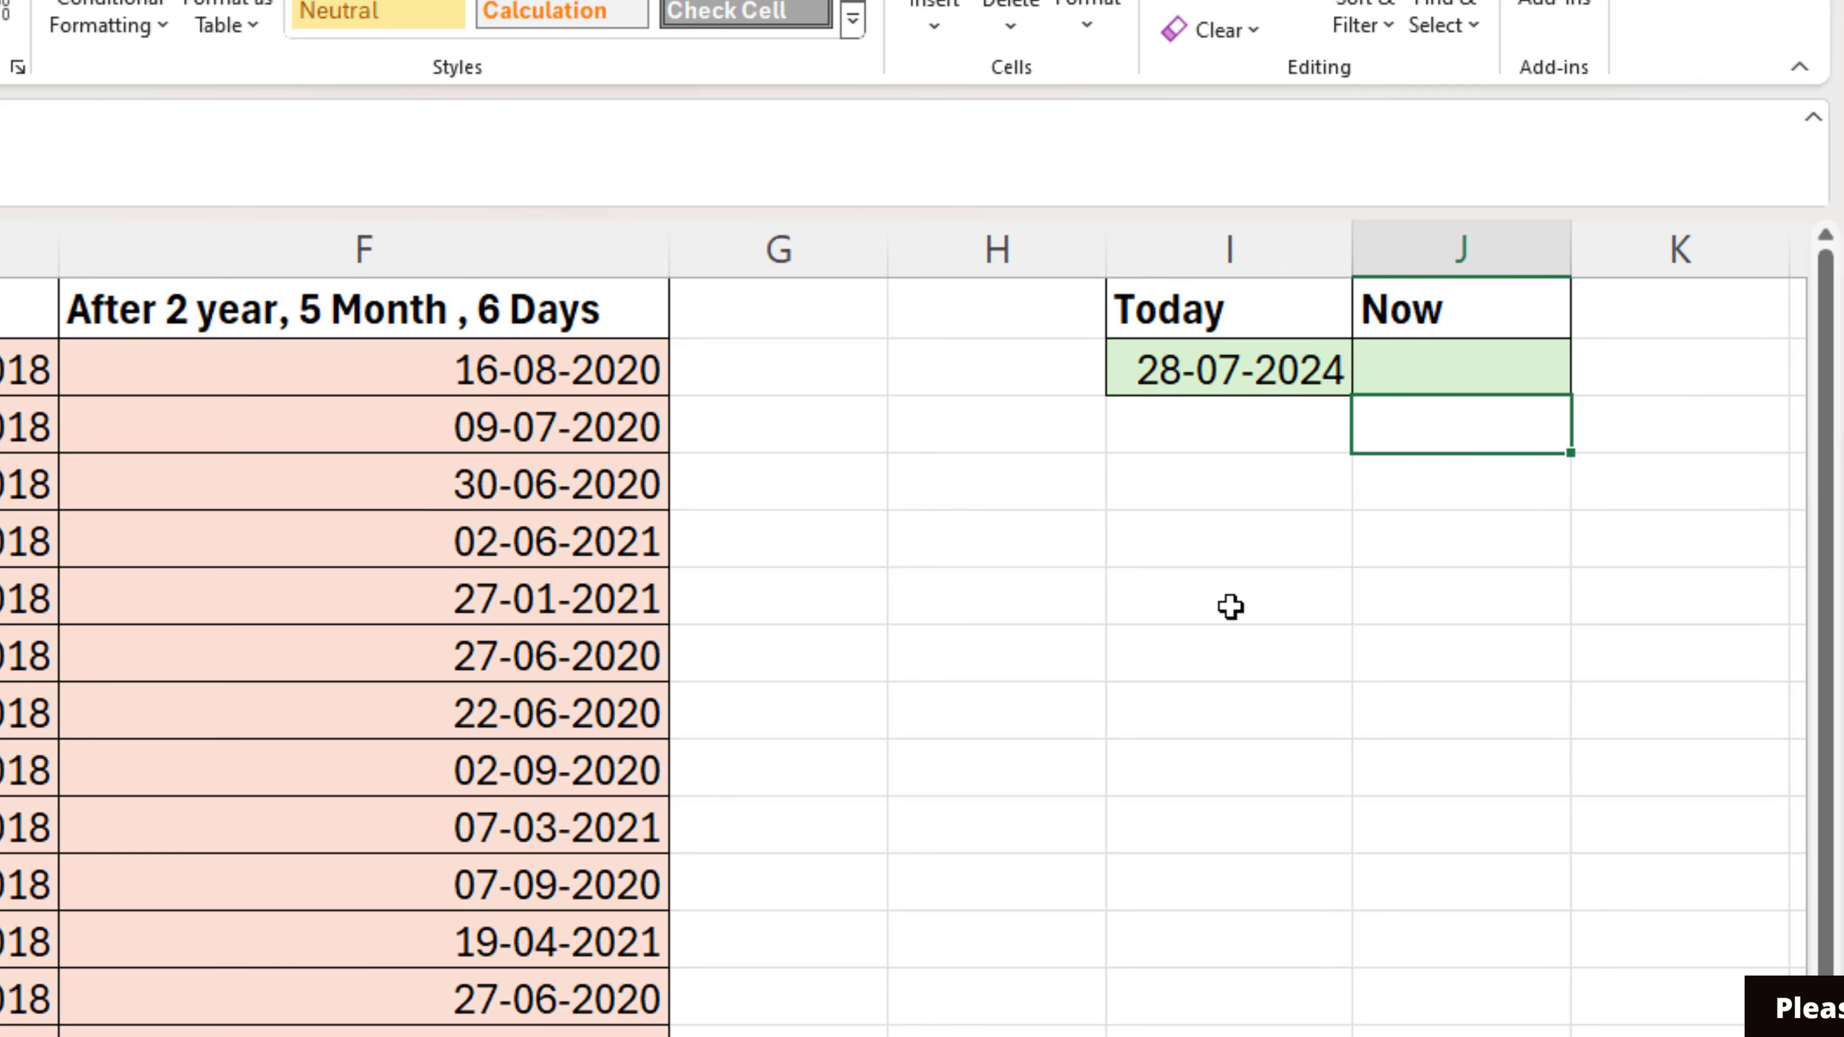
pyautogui.write('=now')
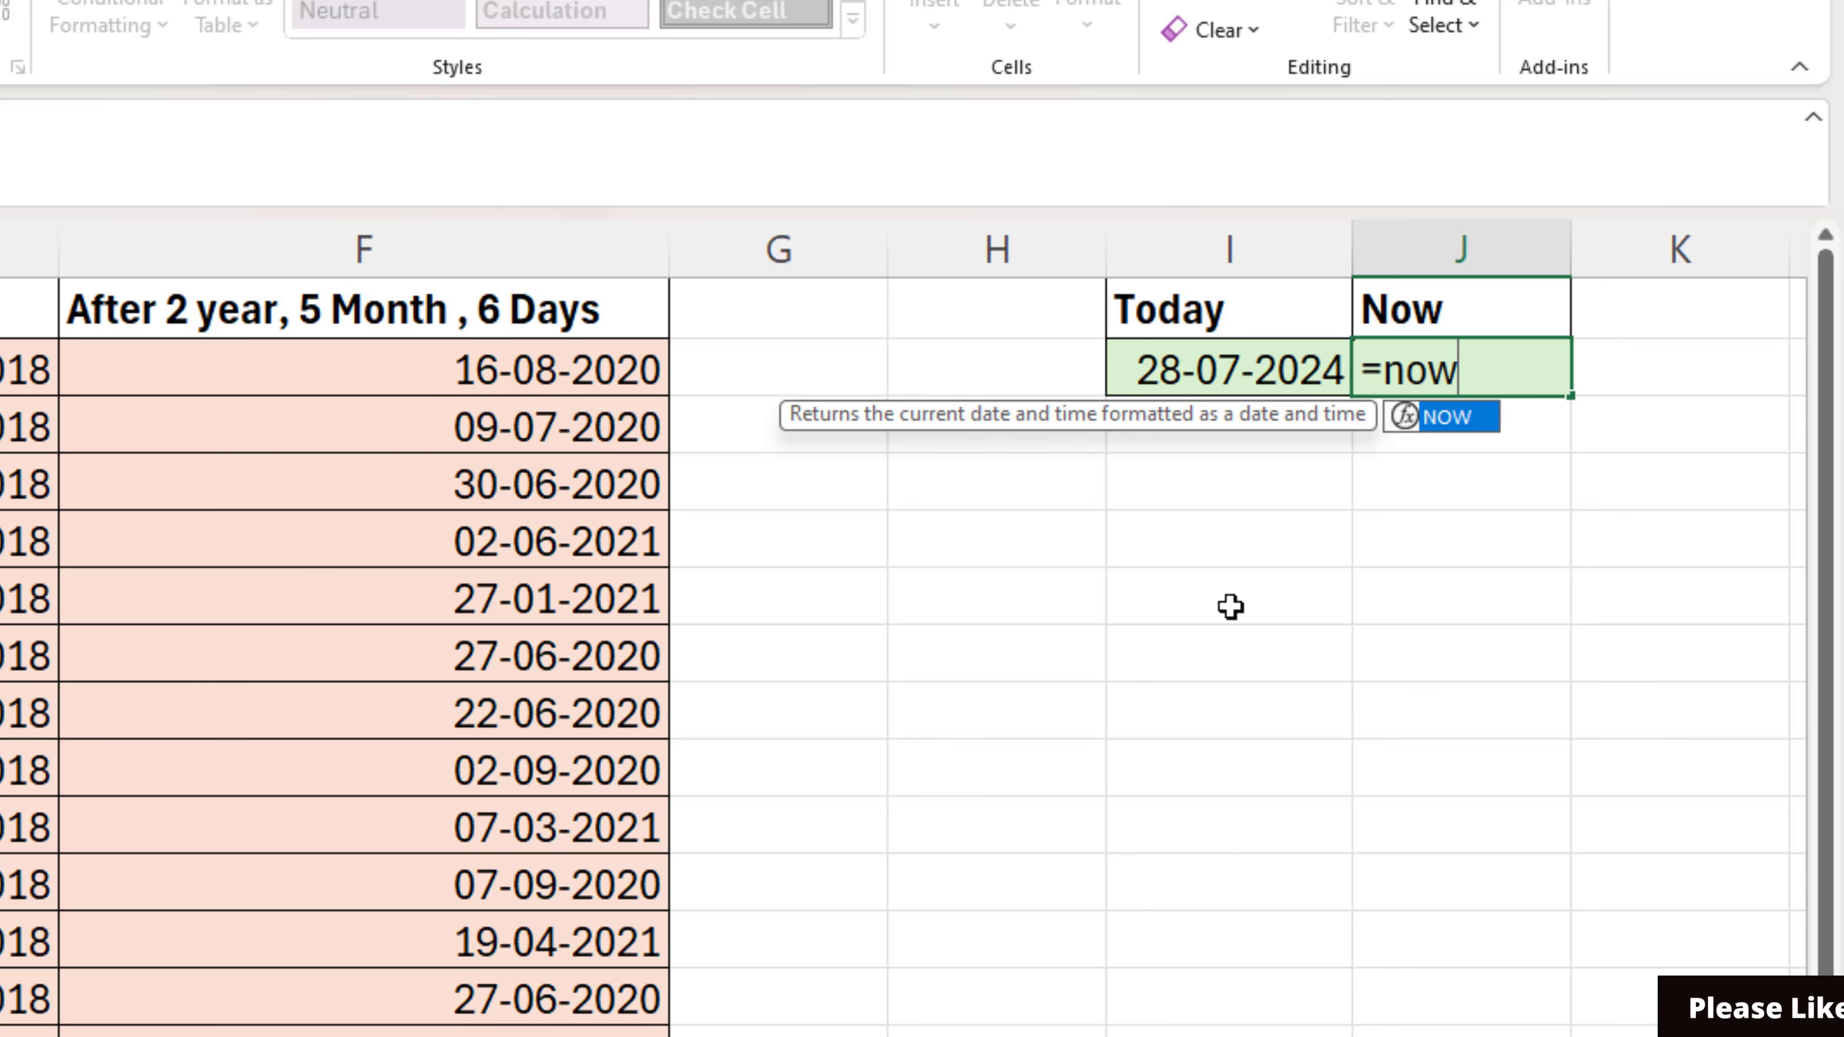
pyautogui.press('Tab')
pyautogui.write(')')
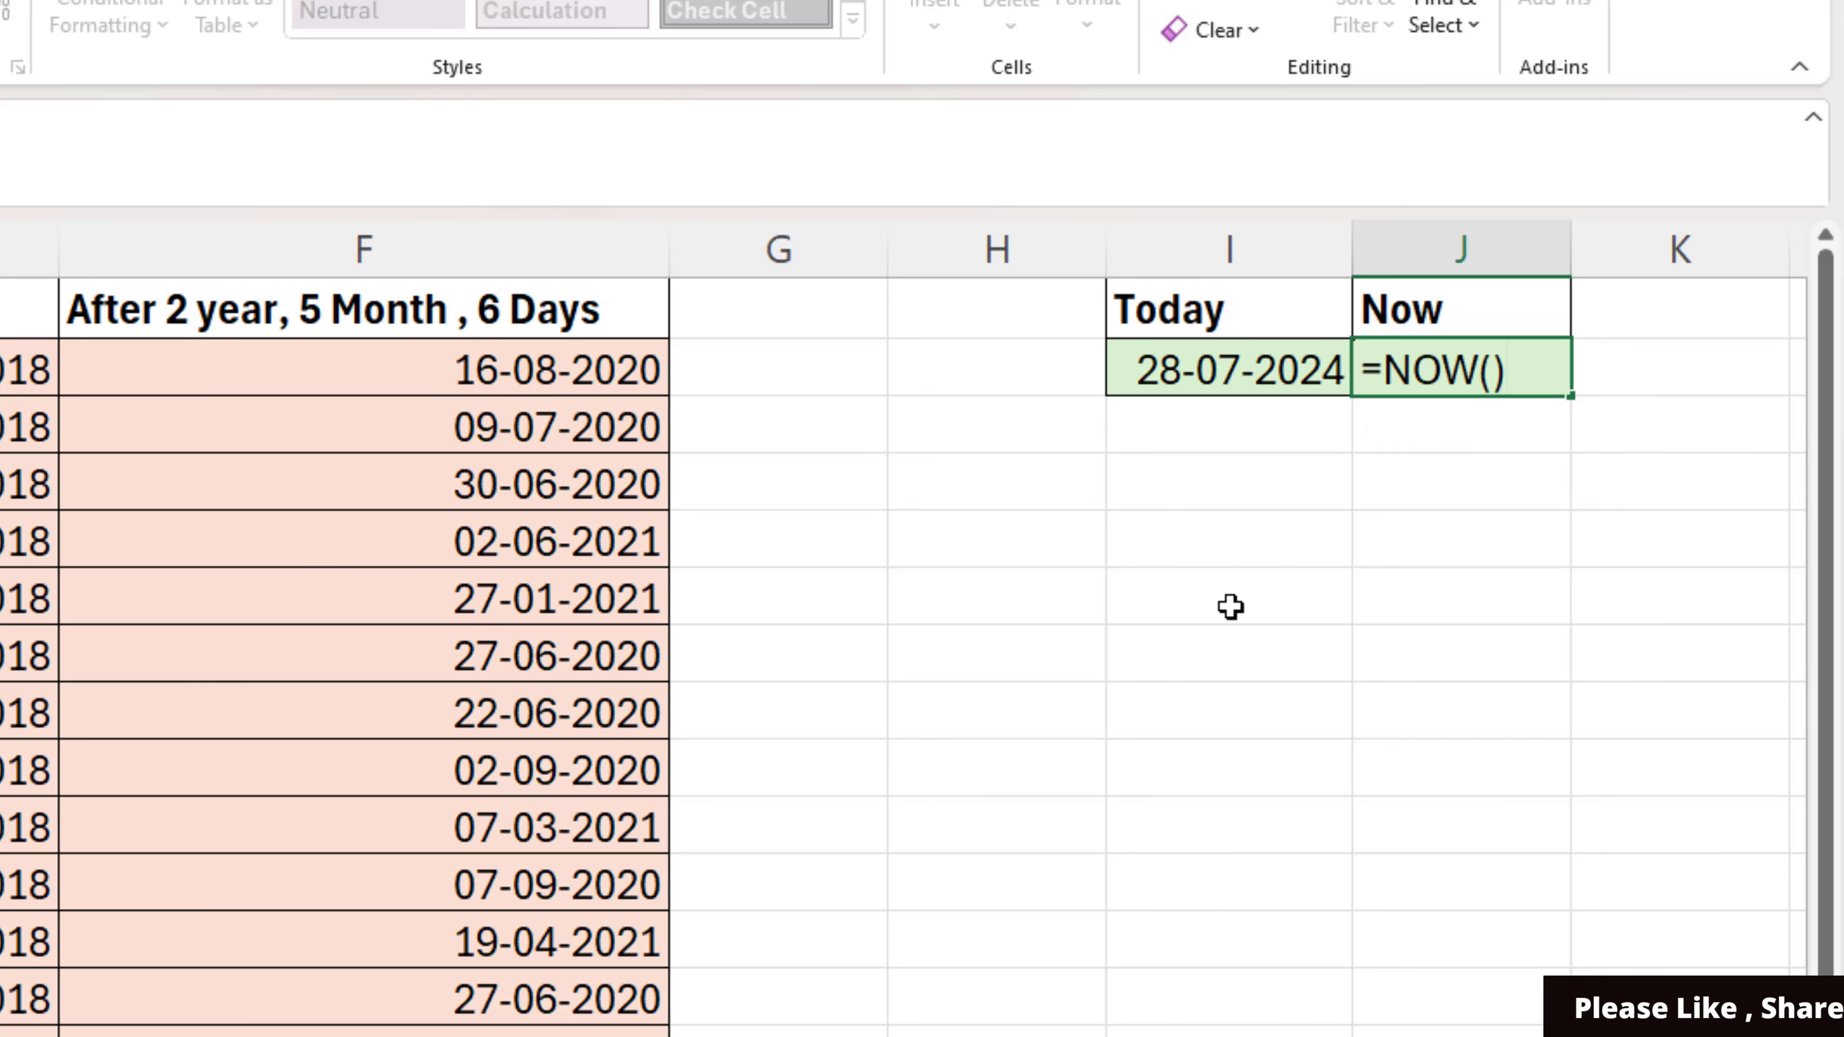
pyautogui.press('Return')
pyautogui.press('Up')
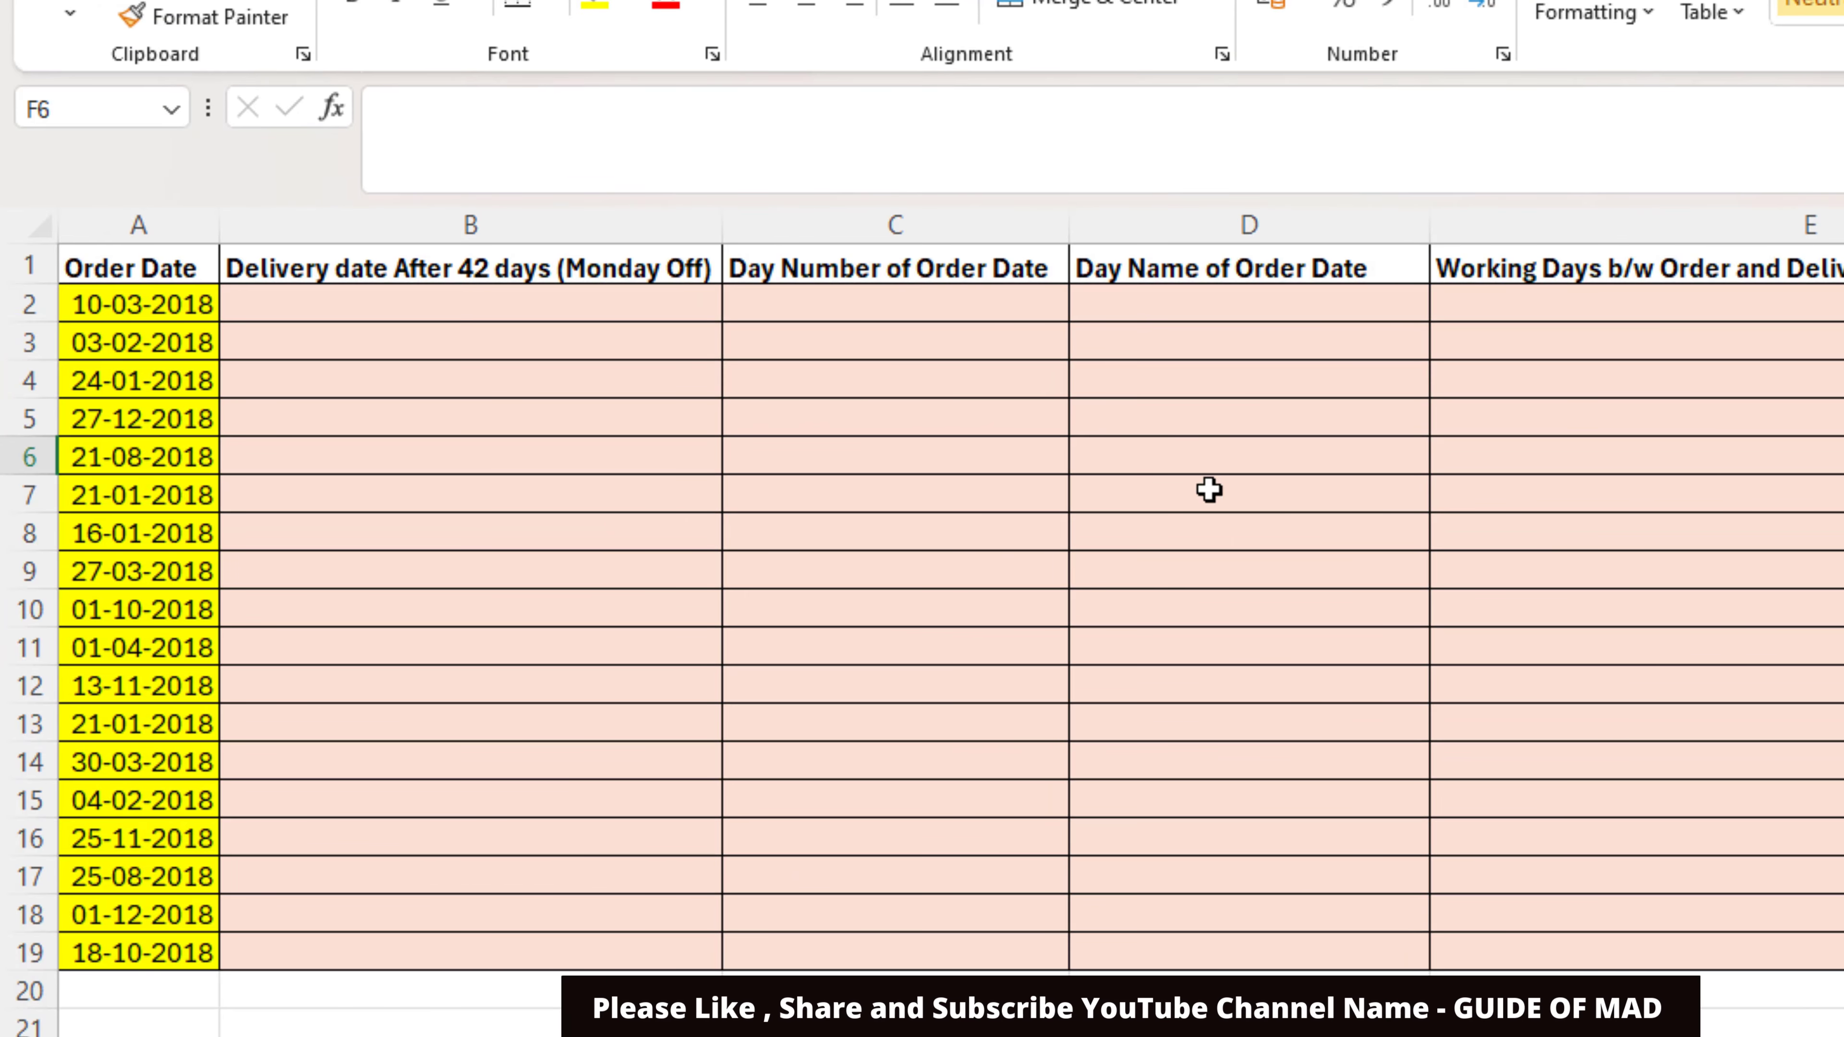
# Step: Enter a WORKDAY.INTL formula in B2 that adds 42 working days to A2 with weekend code 12 (Monday only)
pyautogui.click(389, 319)
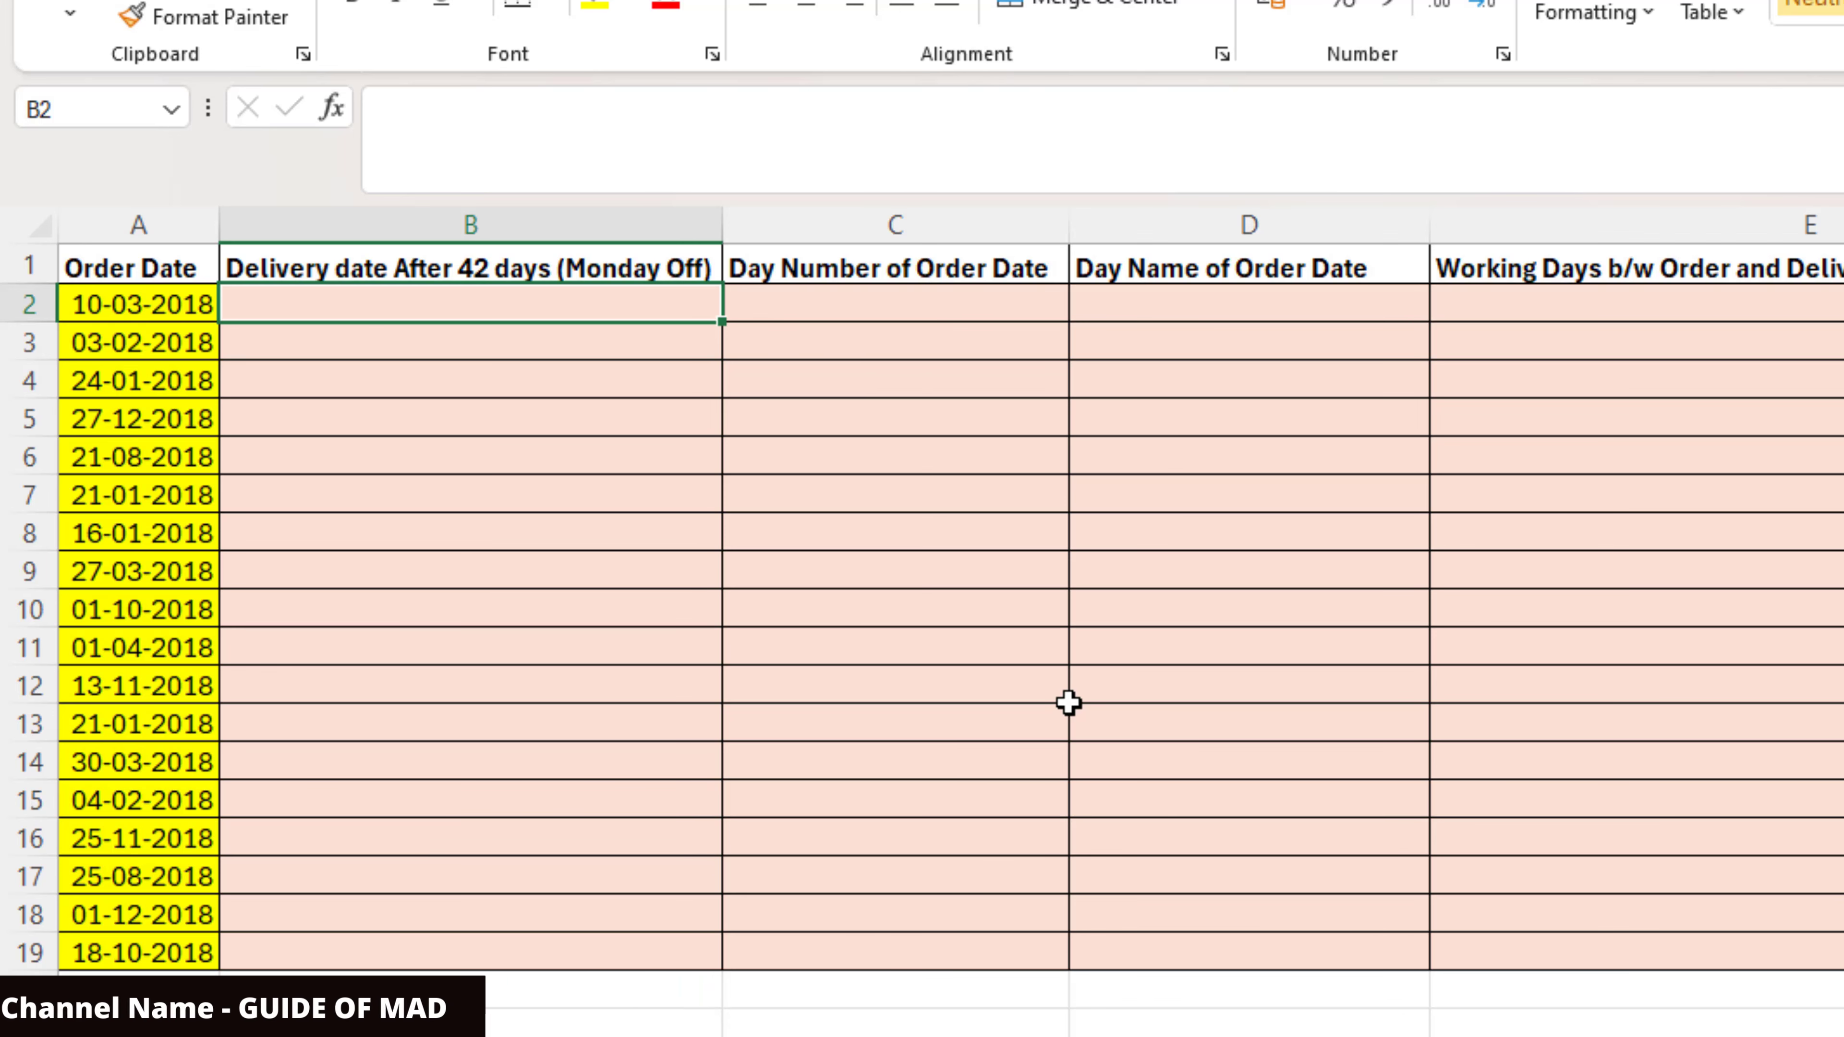
pyautogui.write('=wor')
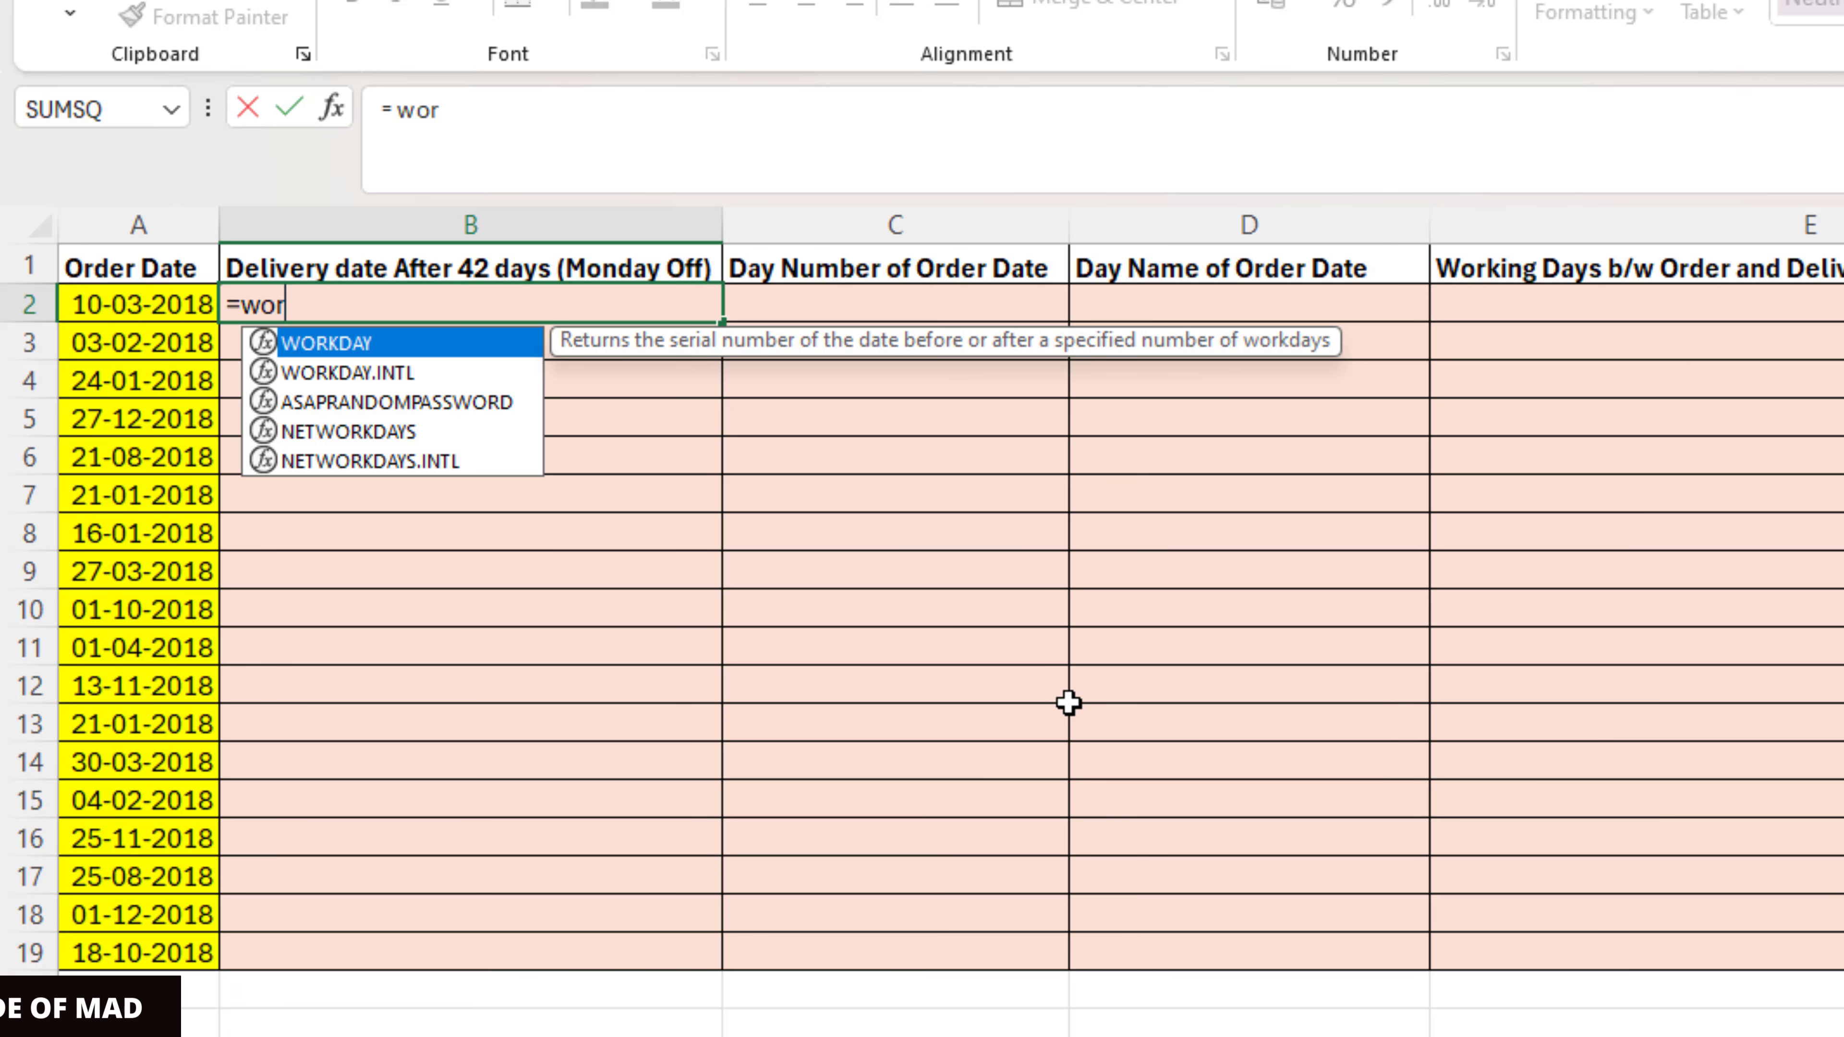
pyautogui.press('Down')
pyautogui.press('Tab')
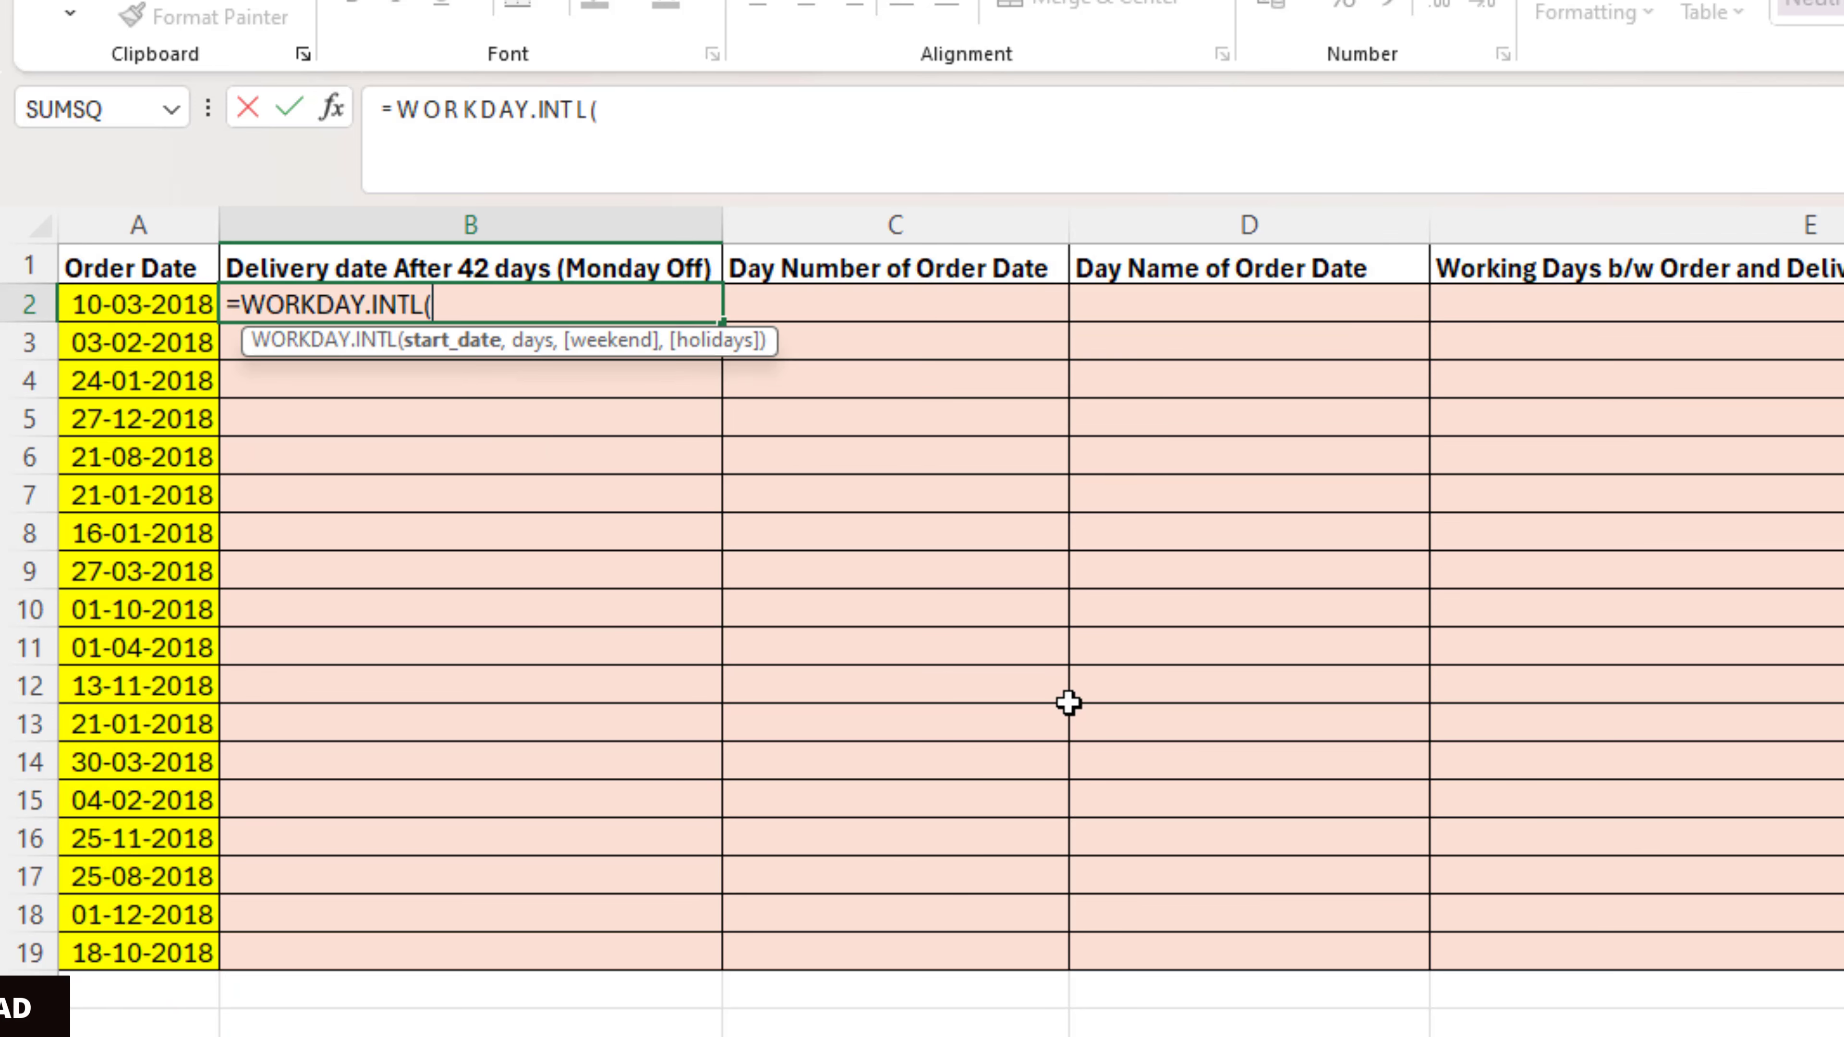
pyautogui.press('Left')
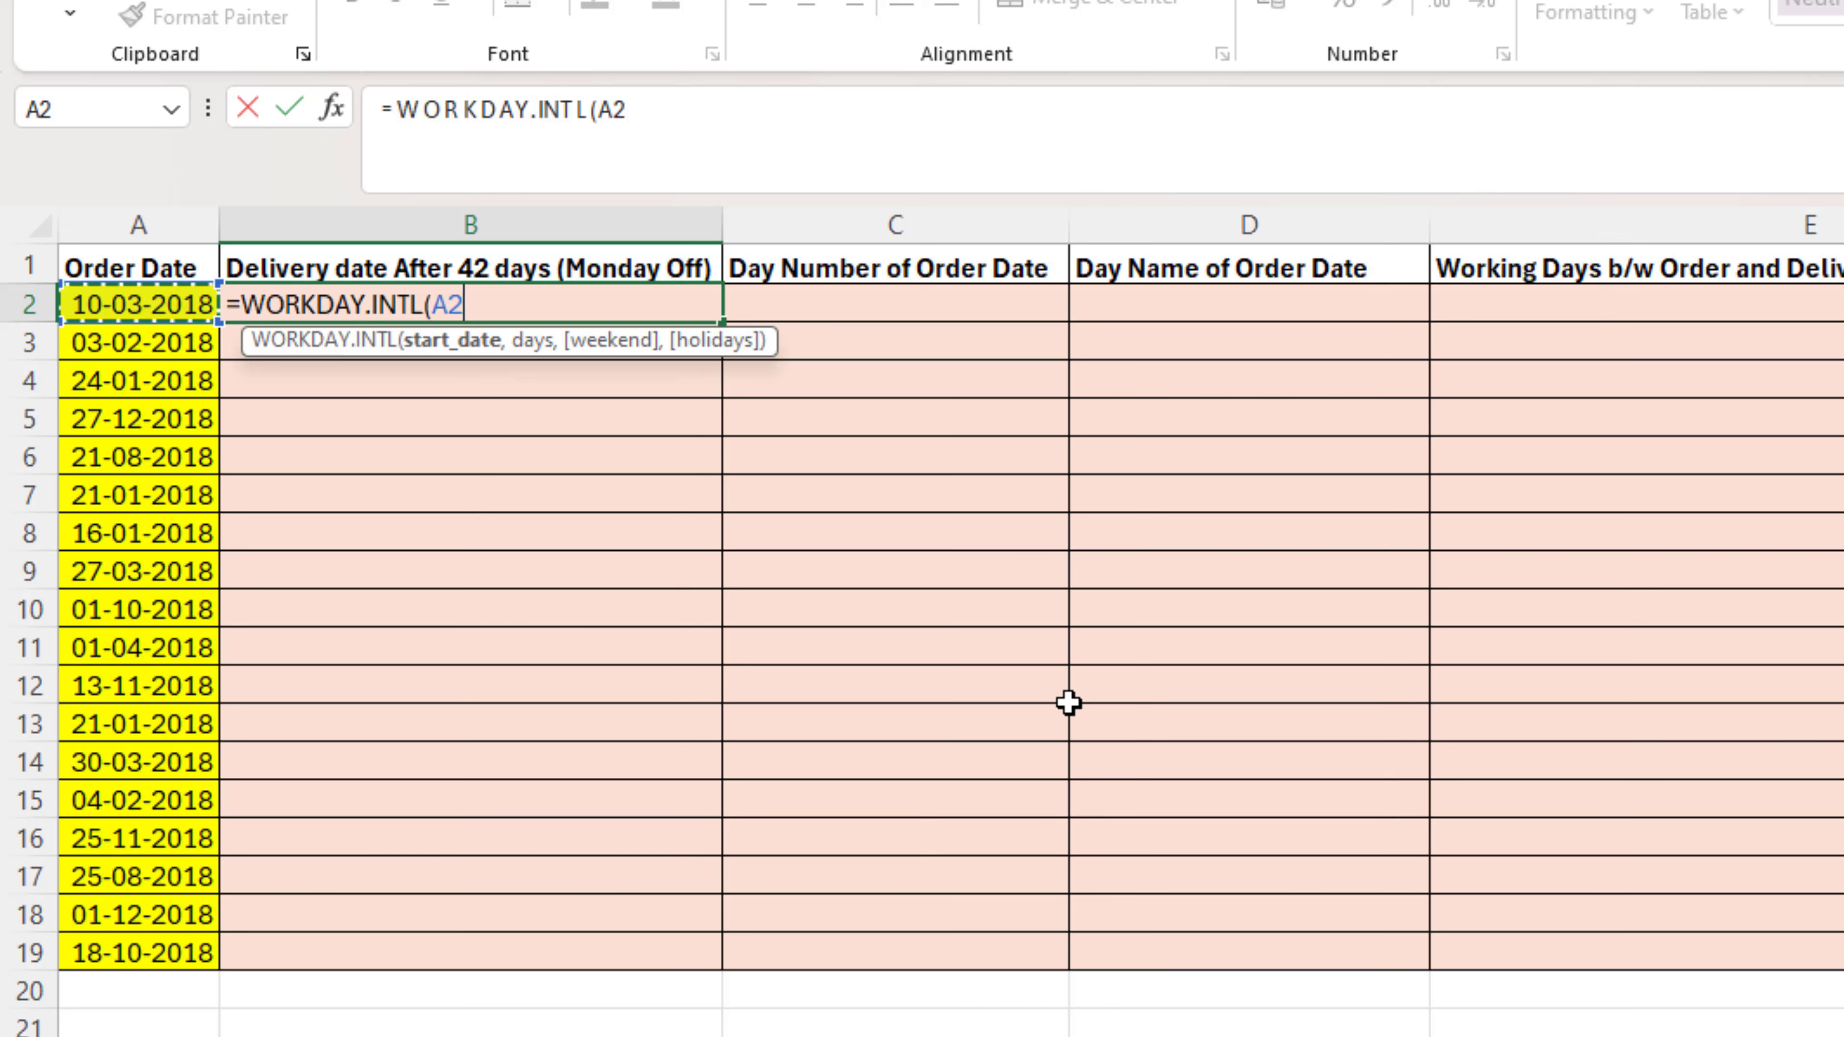
pyautogui.write(',42')
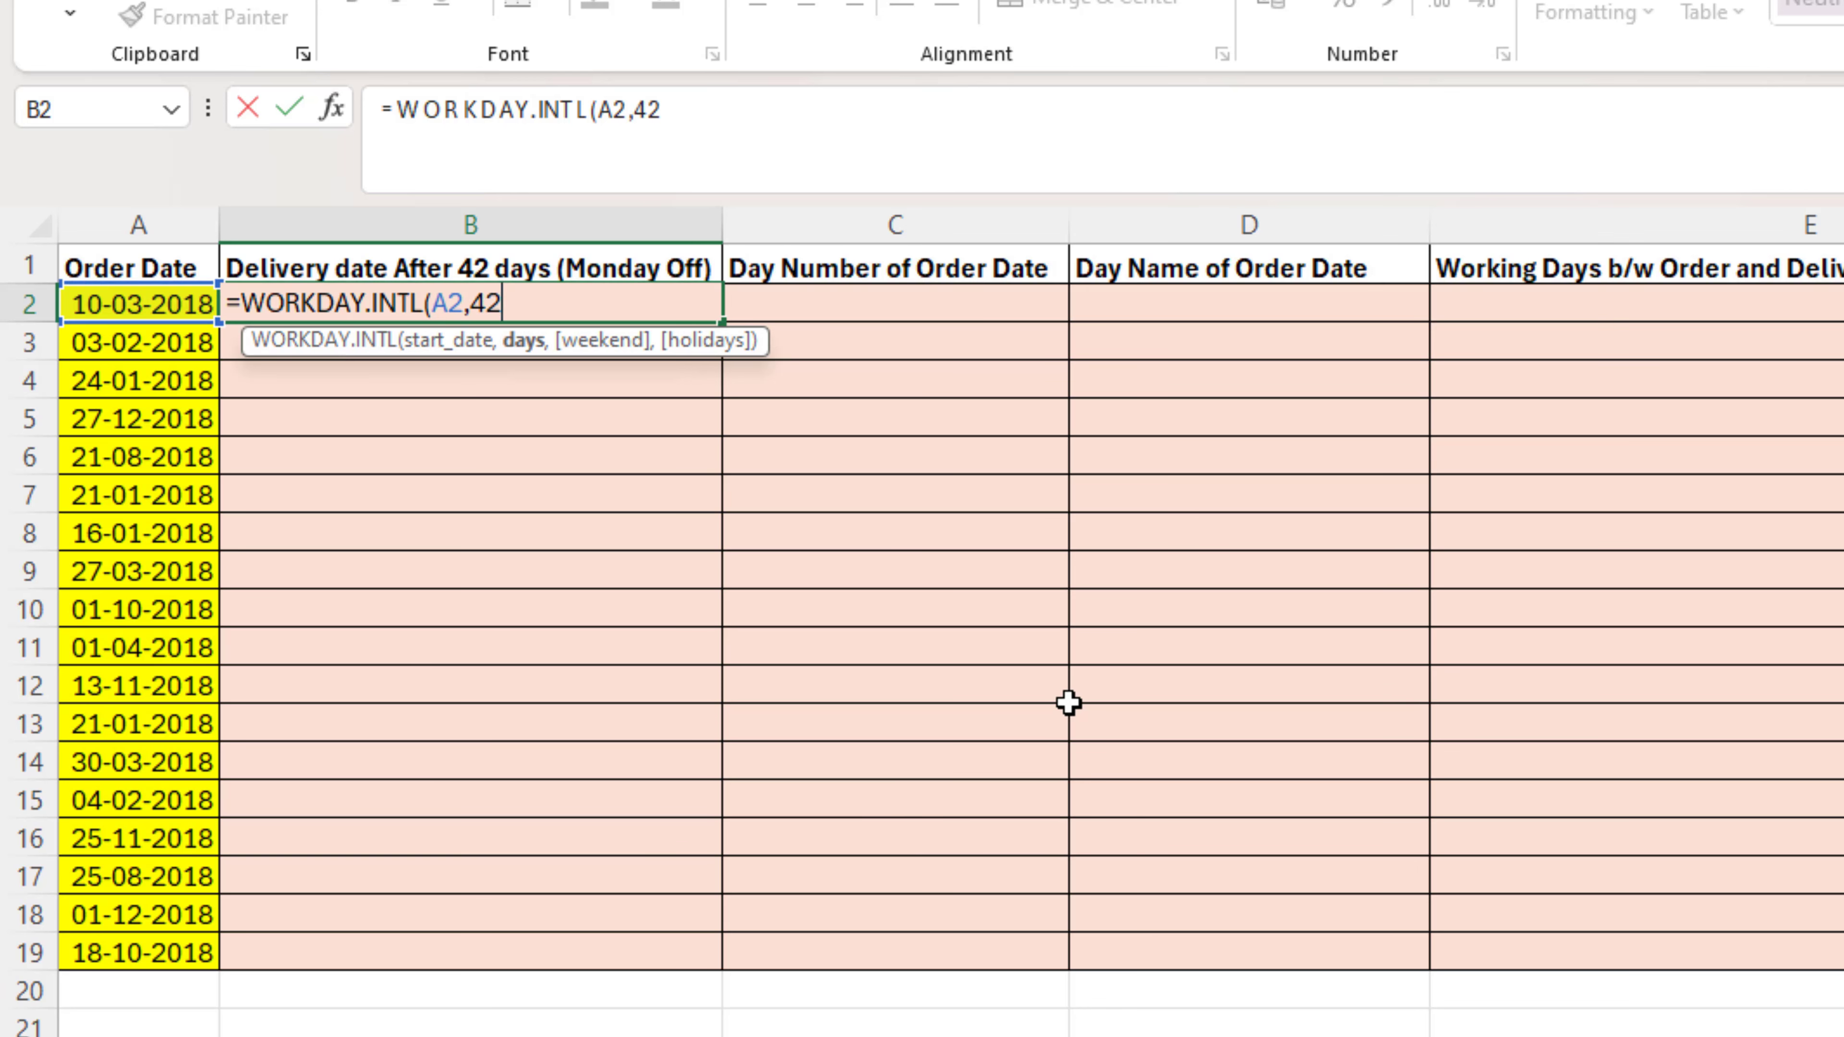
pyautogui.write(',12')
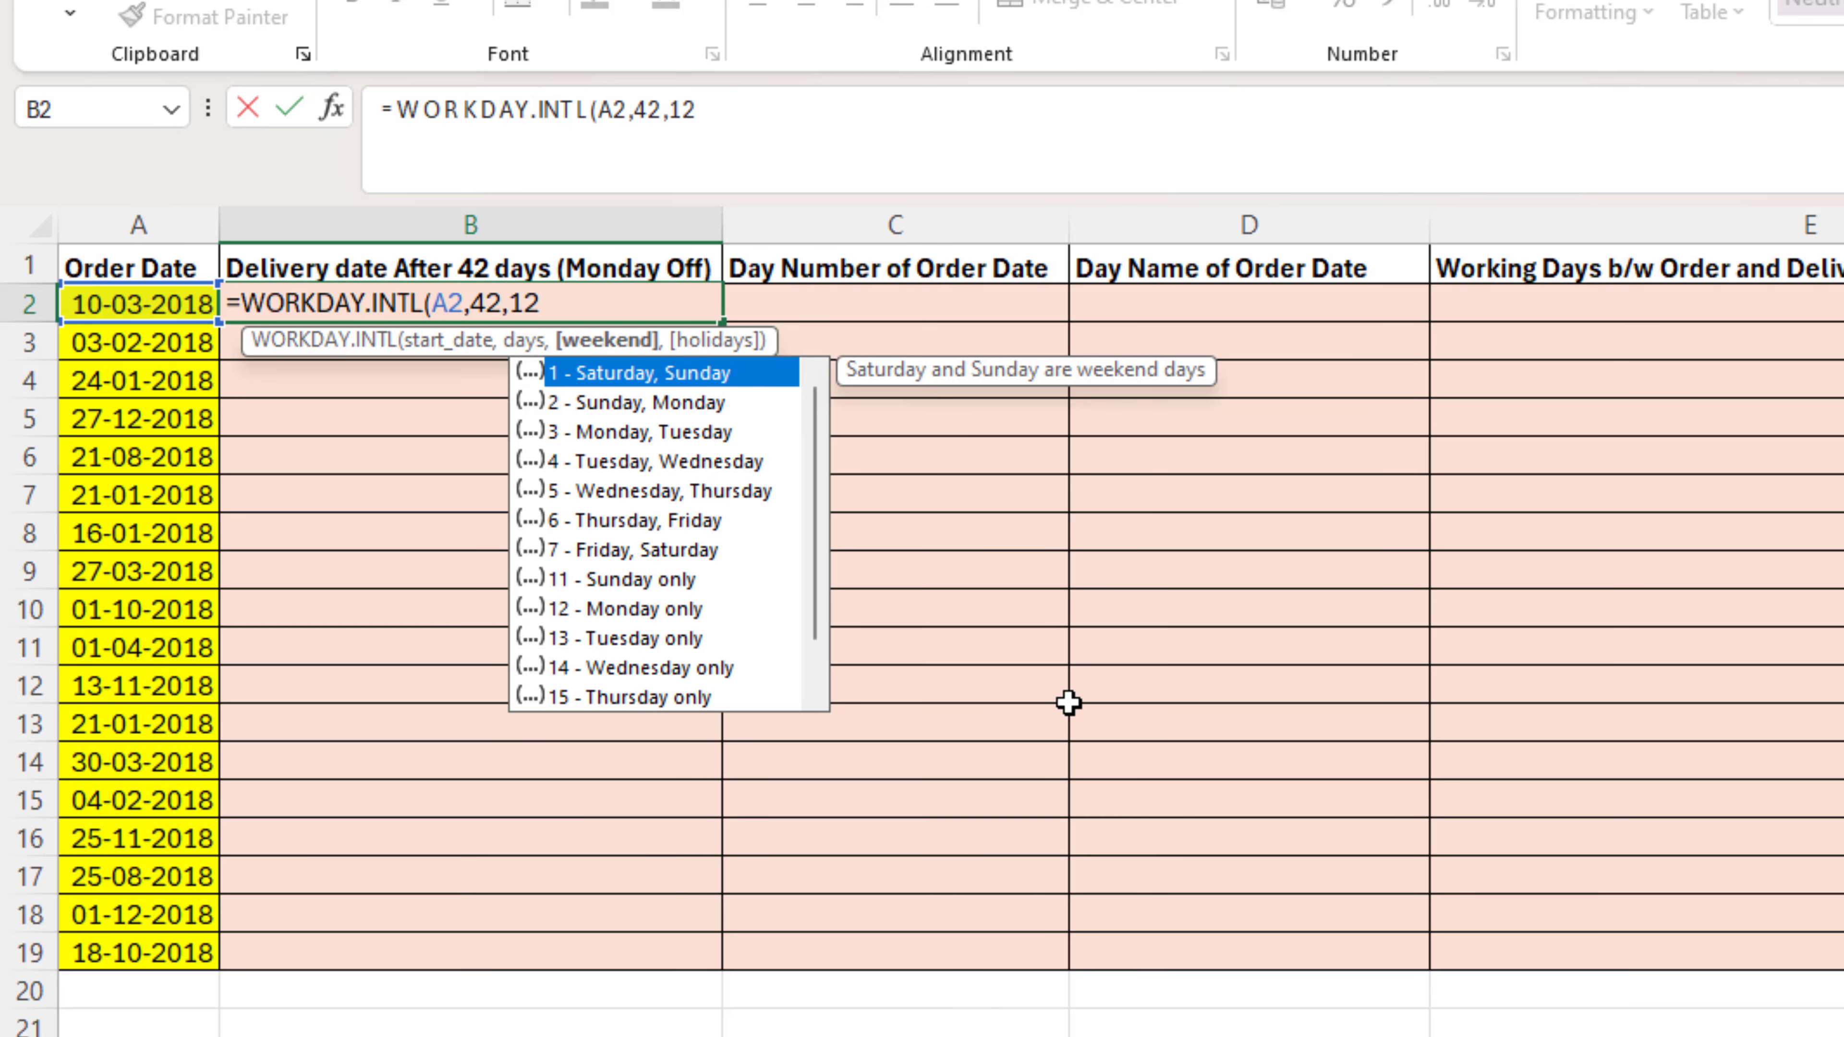
pyautogui.write(')')
pyautogui.press('Return')
pyautogui.press('Up')
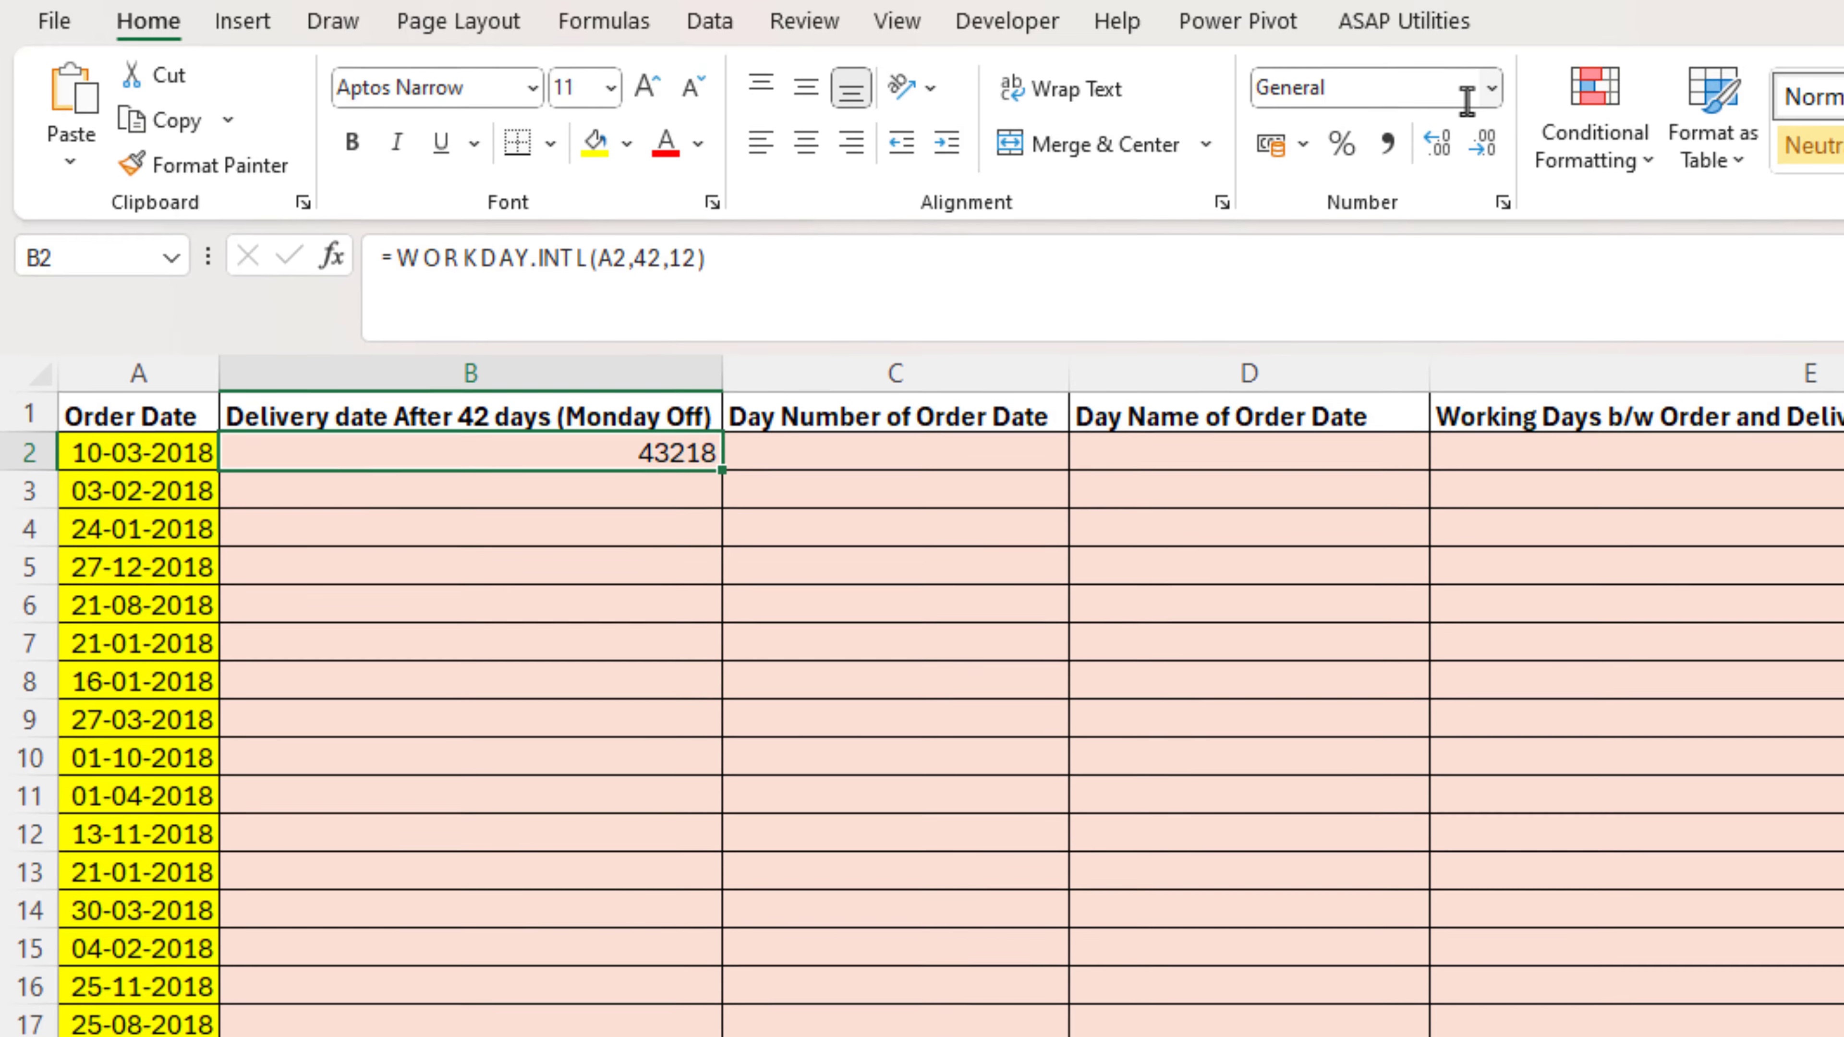
# Step: Format B2 as a short date and fill its formula down the delivery date column
pyautogui.click(1491, 178)
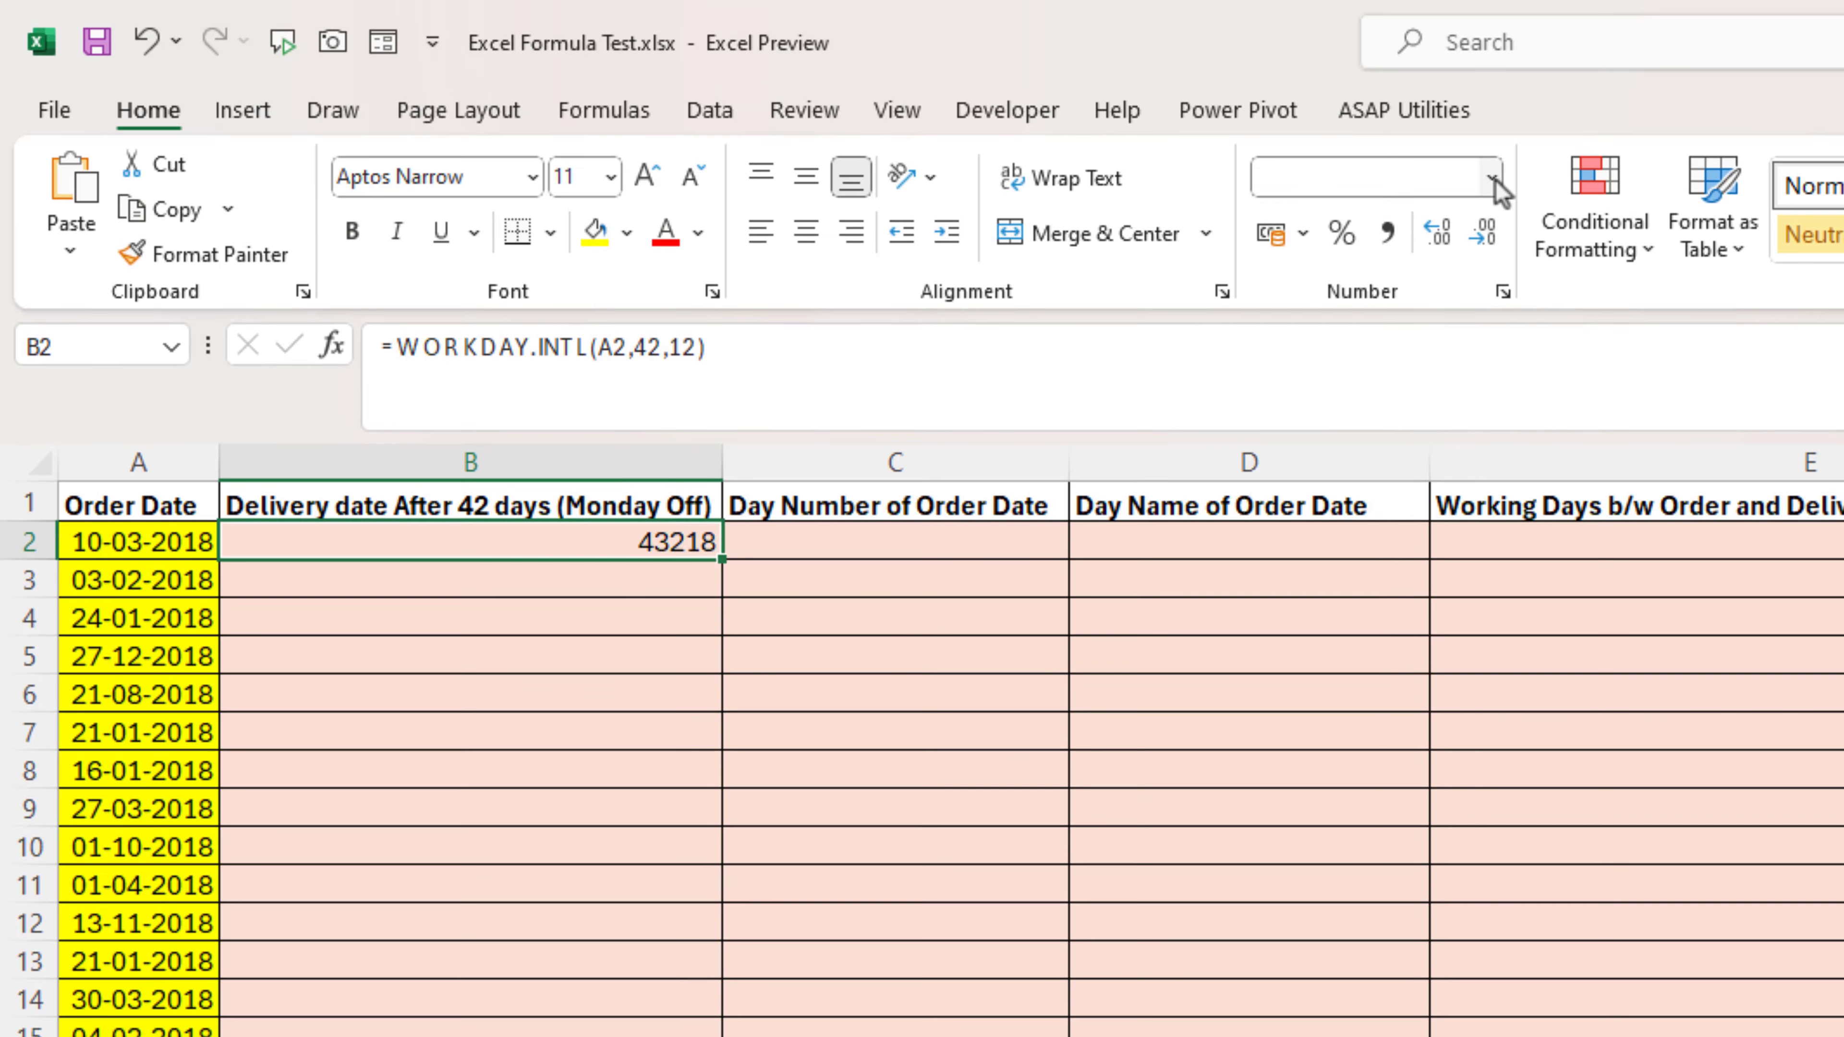
pyautogui.click(1482, 603)
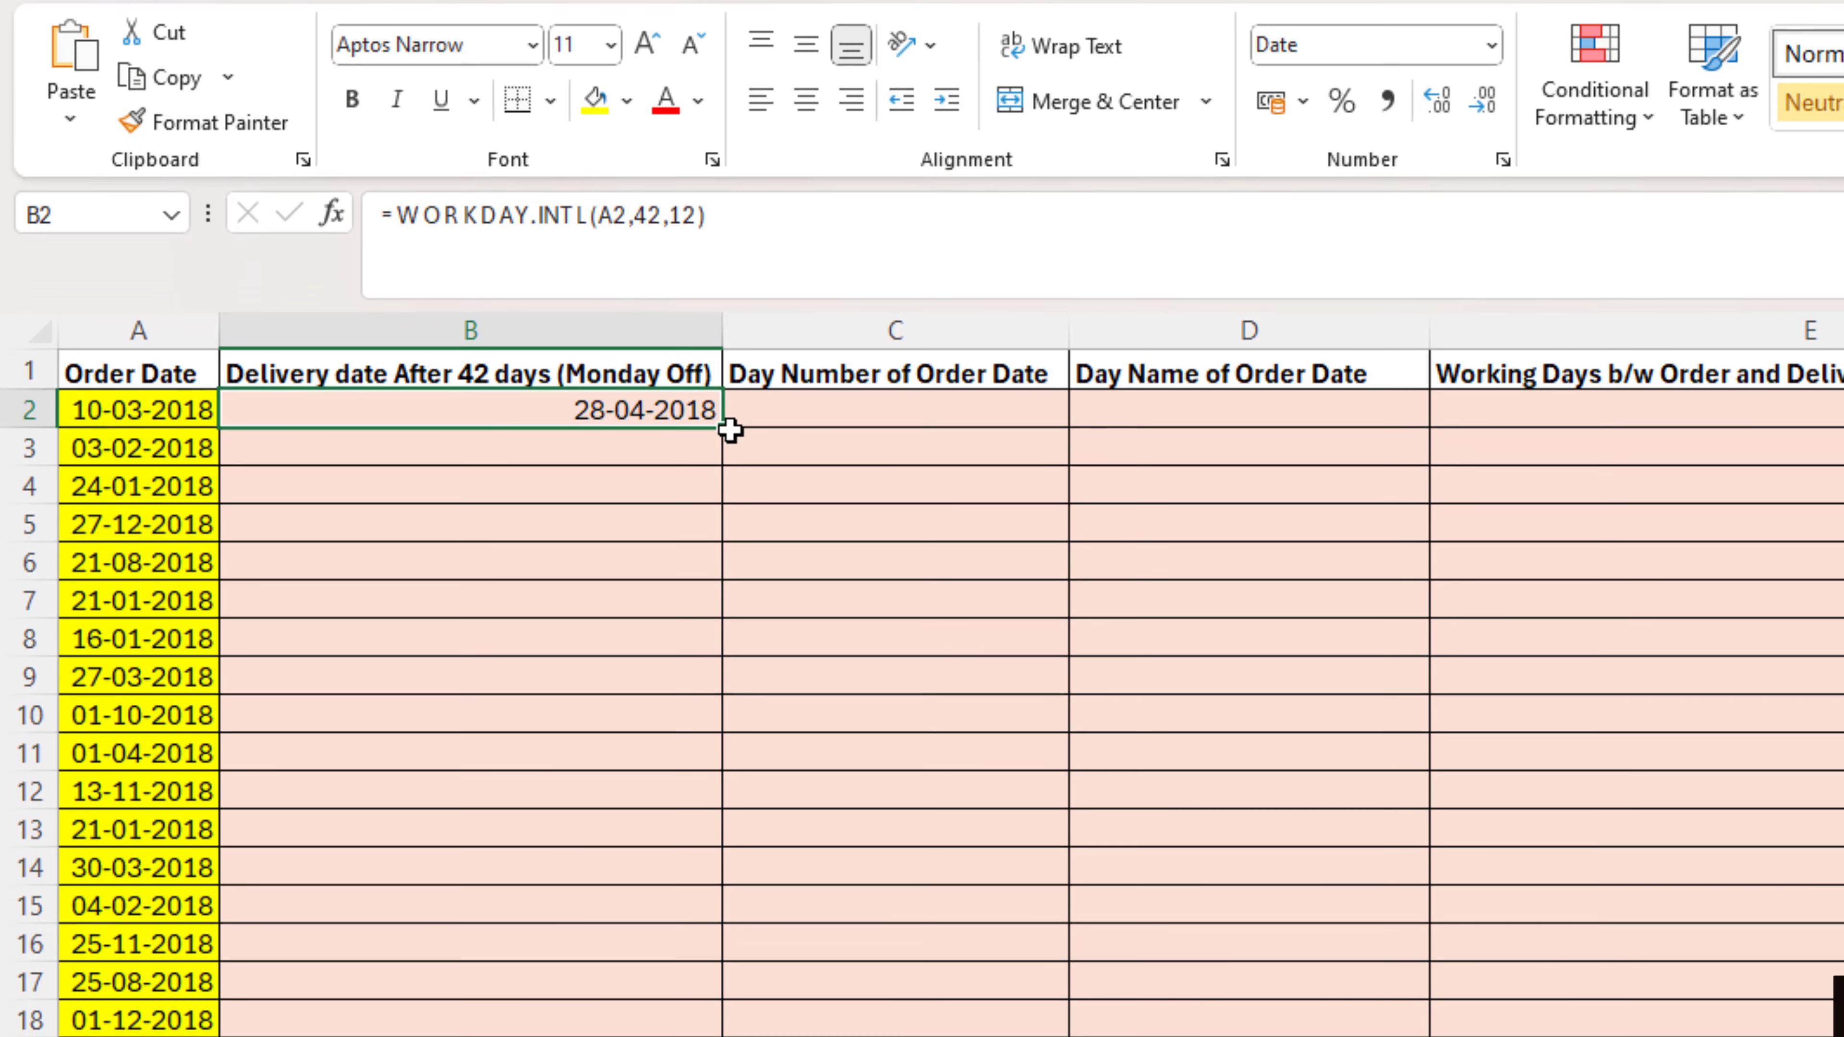
pyautogui.click(730, 428)
pyautogui.click(701, 425)
pyautogui.doubleClick(722, 430)
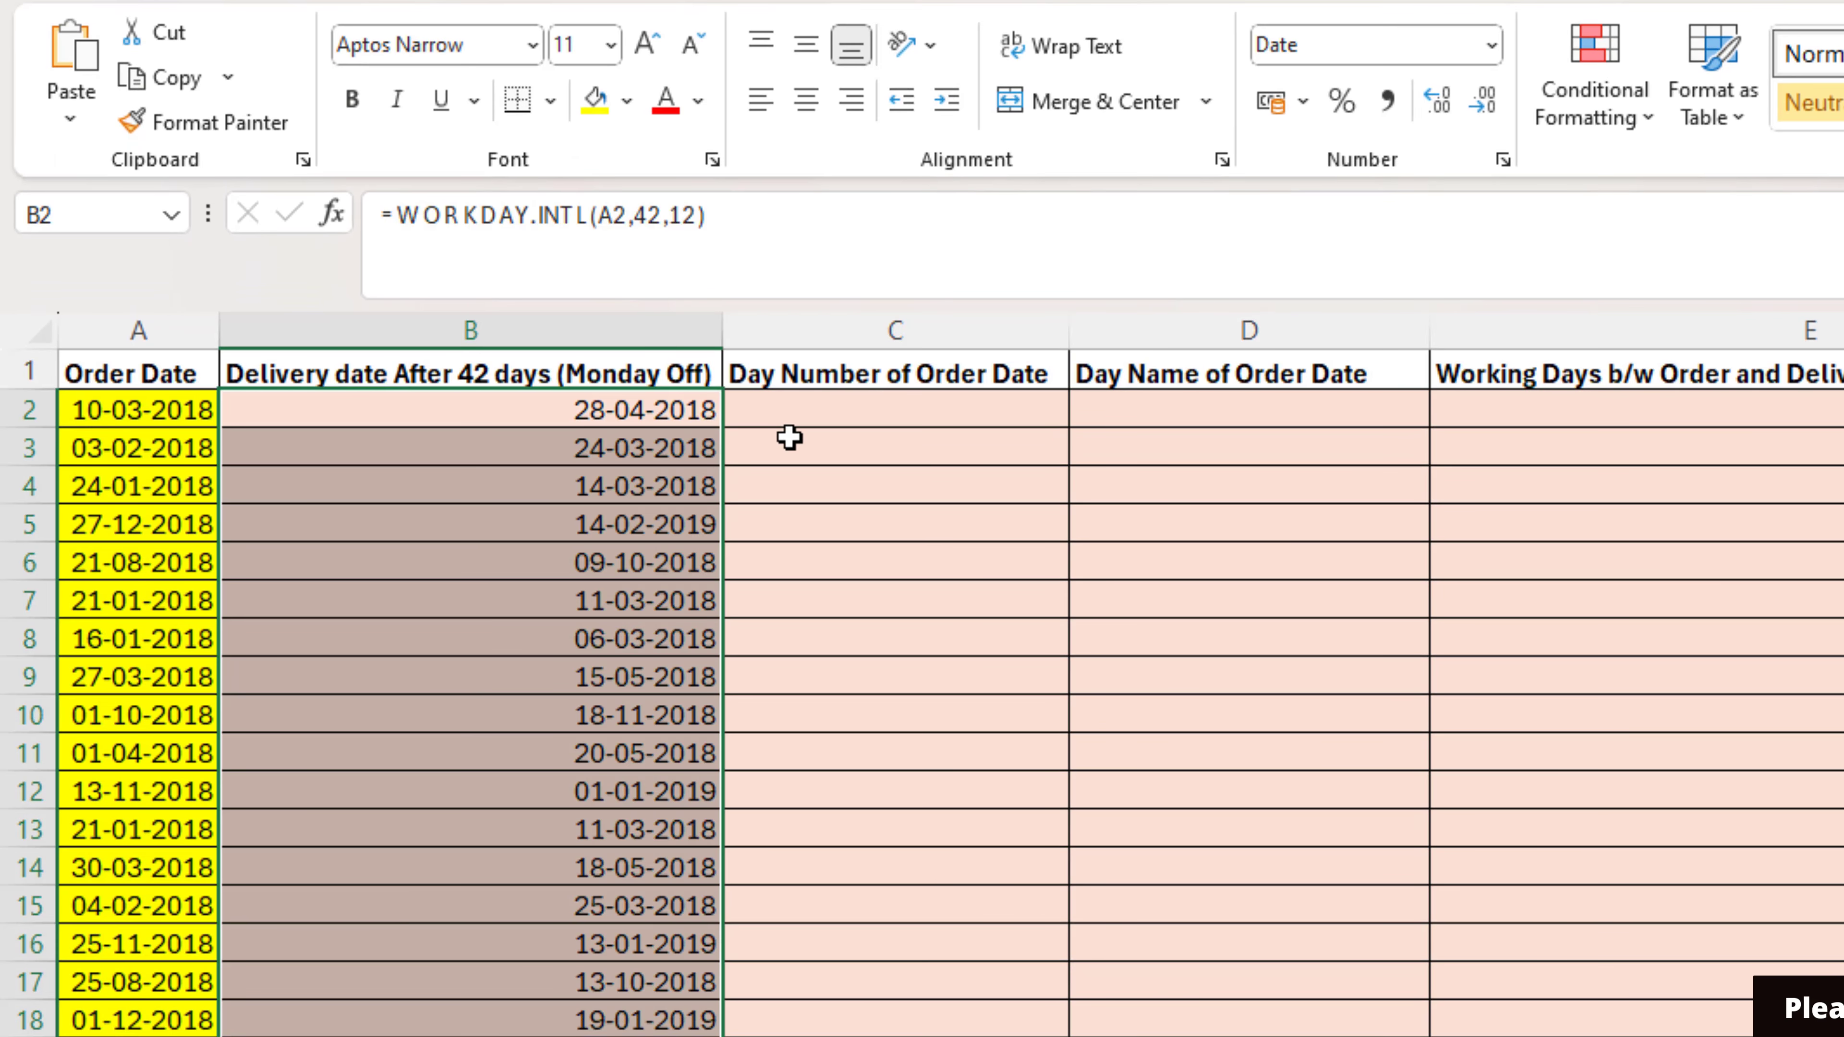
# Step: Enter =WEEKDAY(A2,2) in C2 for the order date's day number and fill it down the column
pyautogui.click(843, 417)
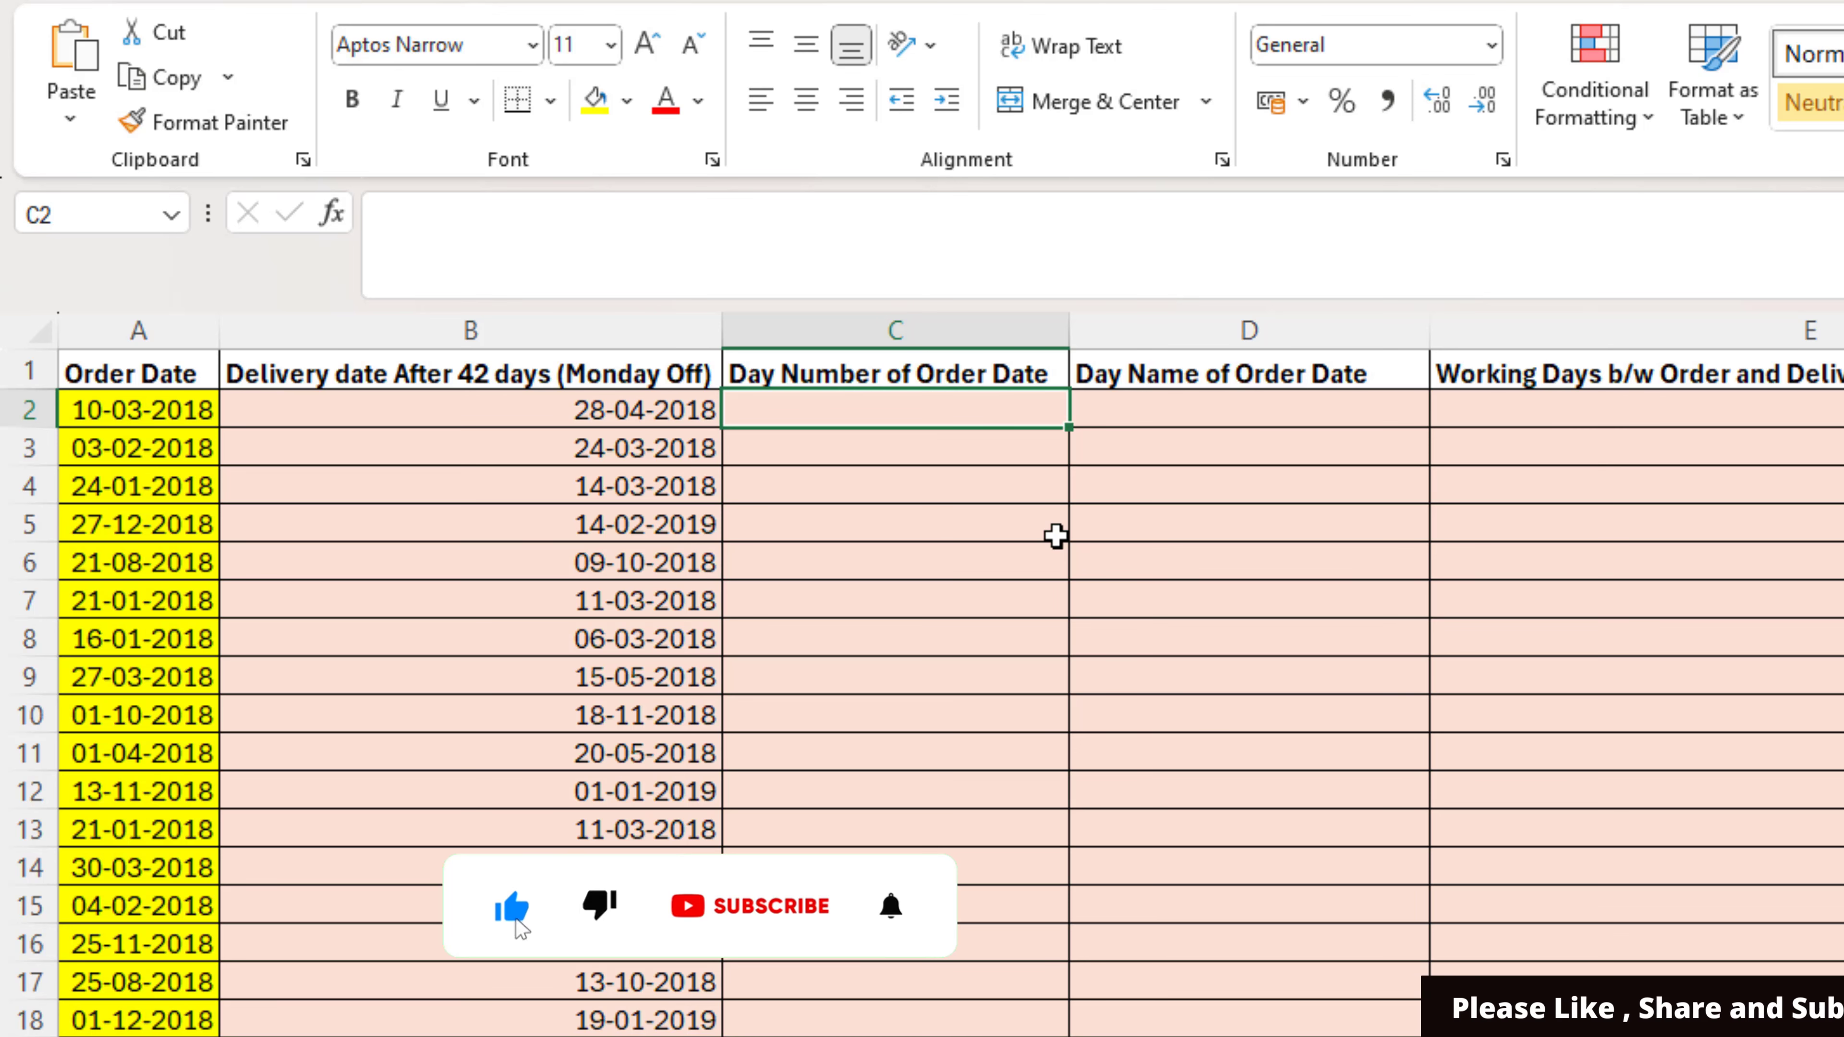
pyautogui.write('=')
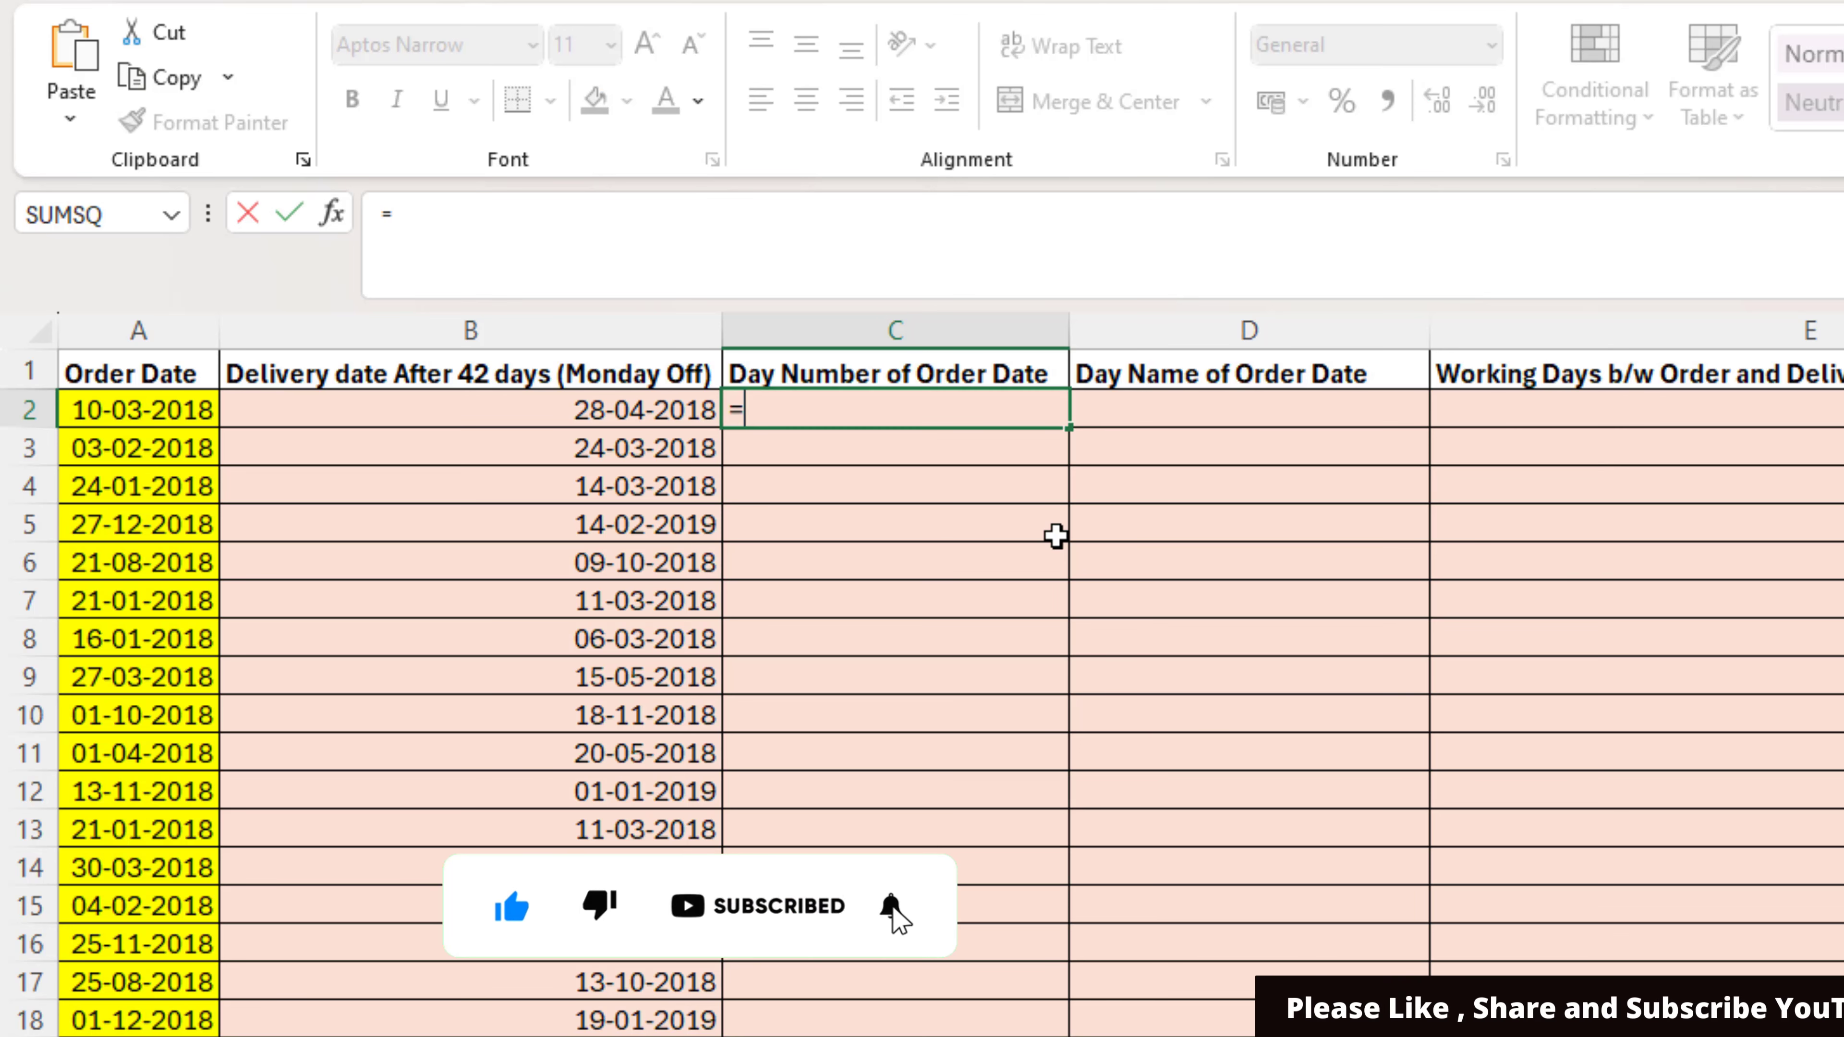
pyautogui.write('week')
pyautogui.press('Tab')
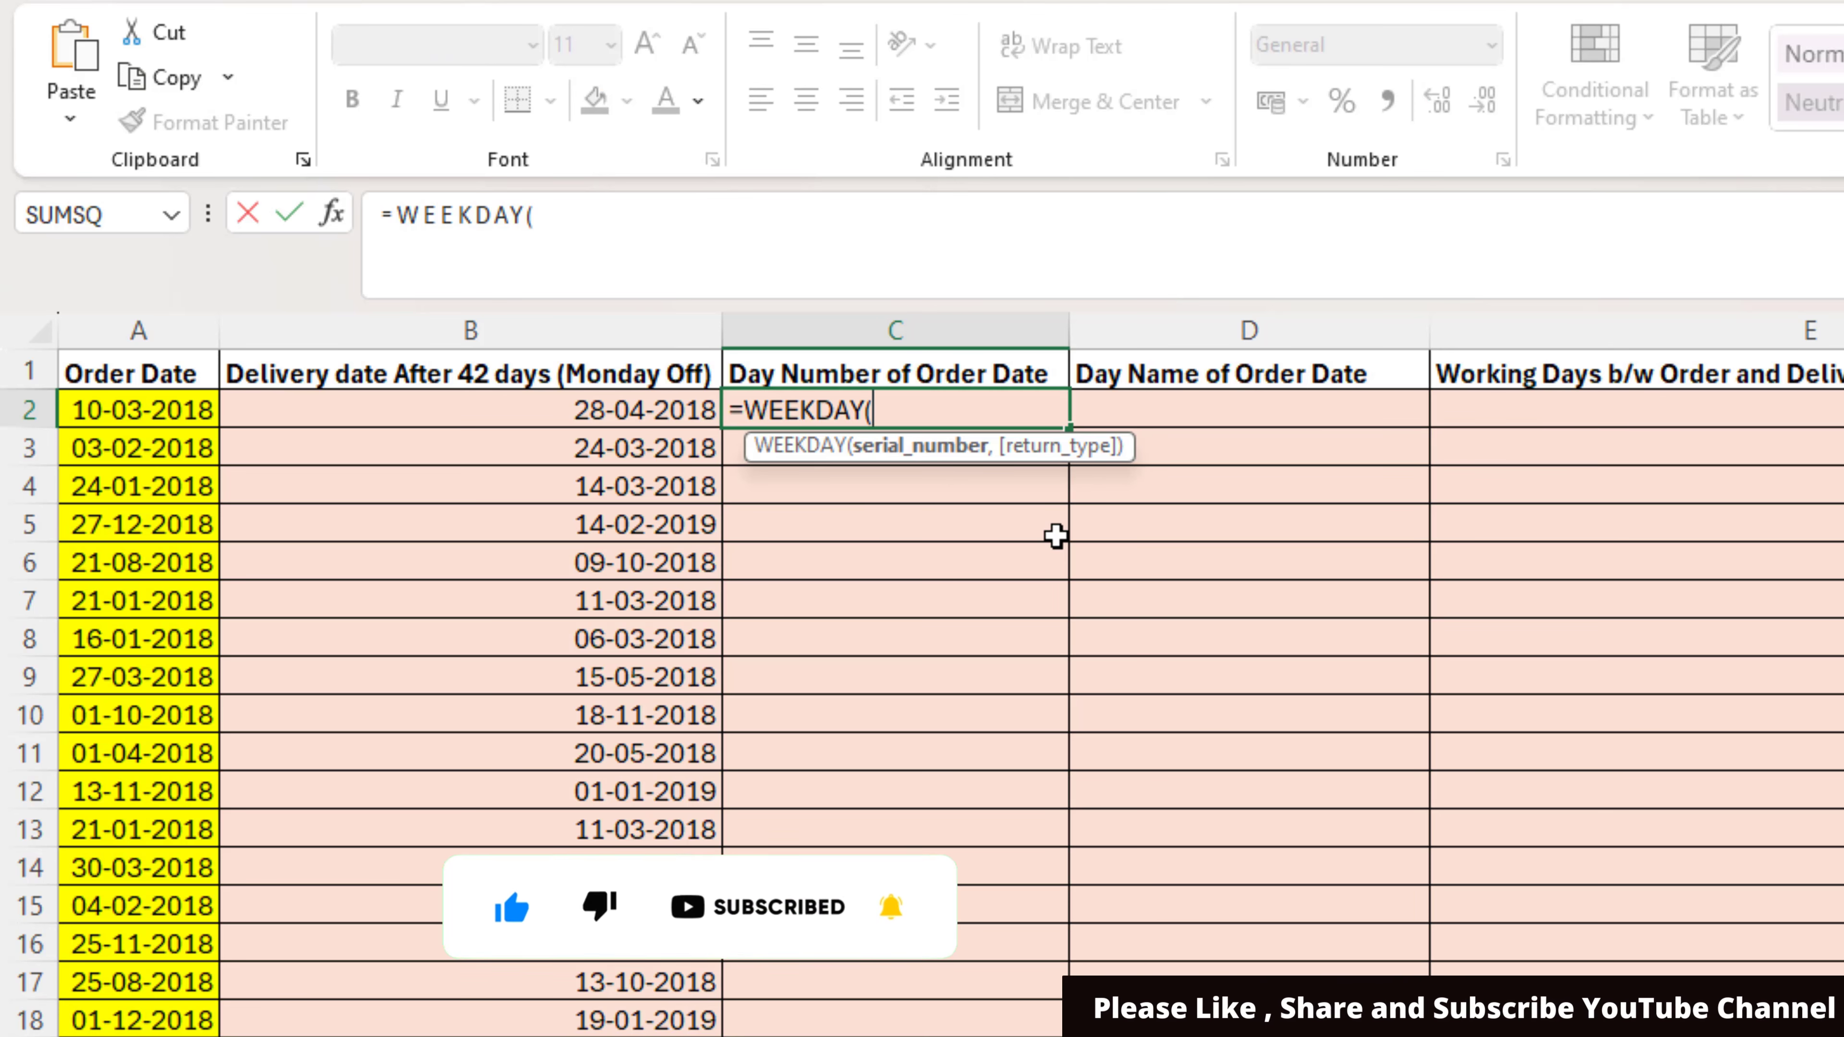
pyautogui.press('Left')
pyautogui.press('Left')
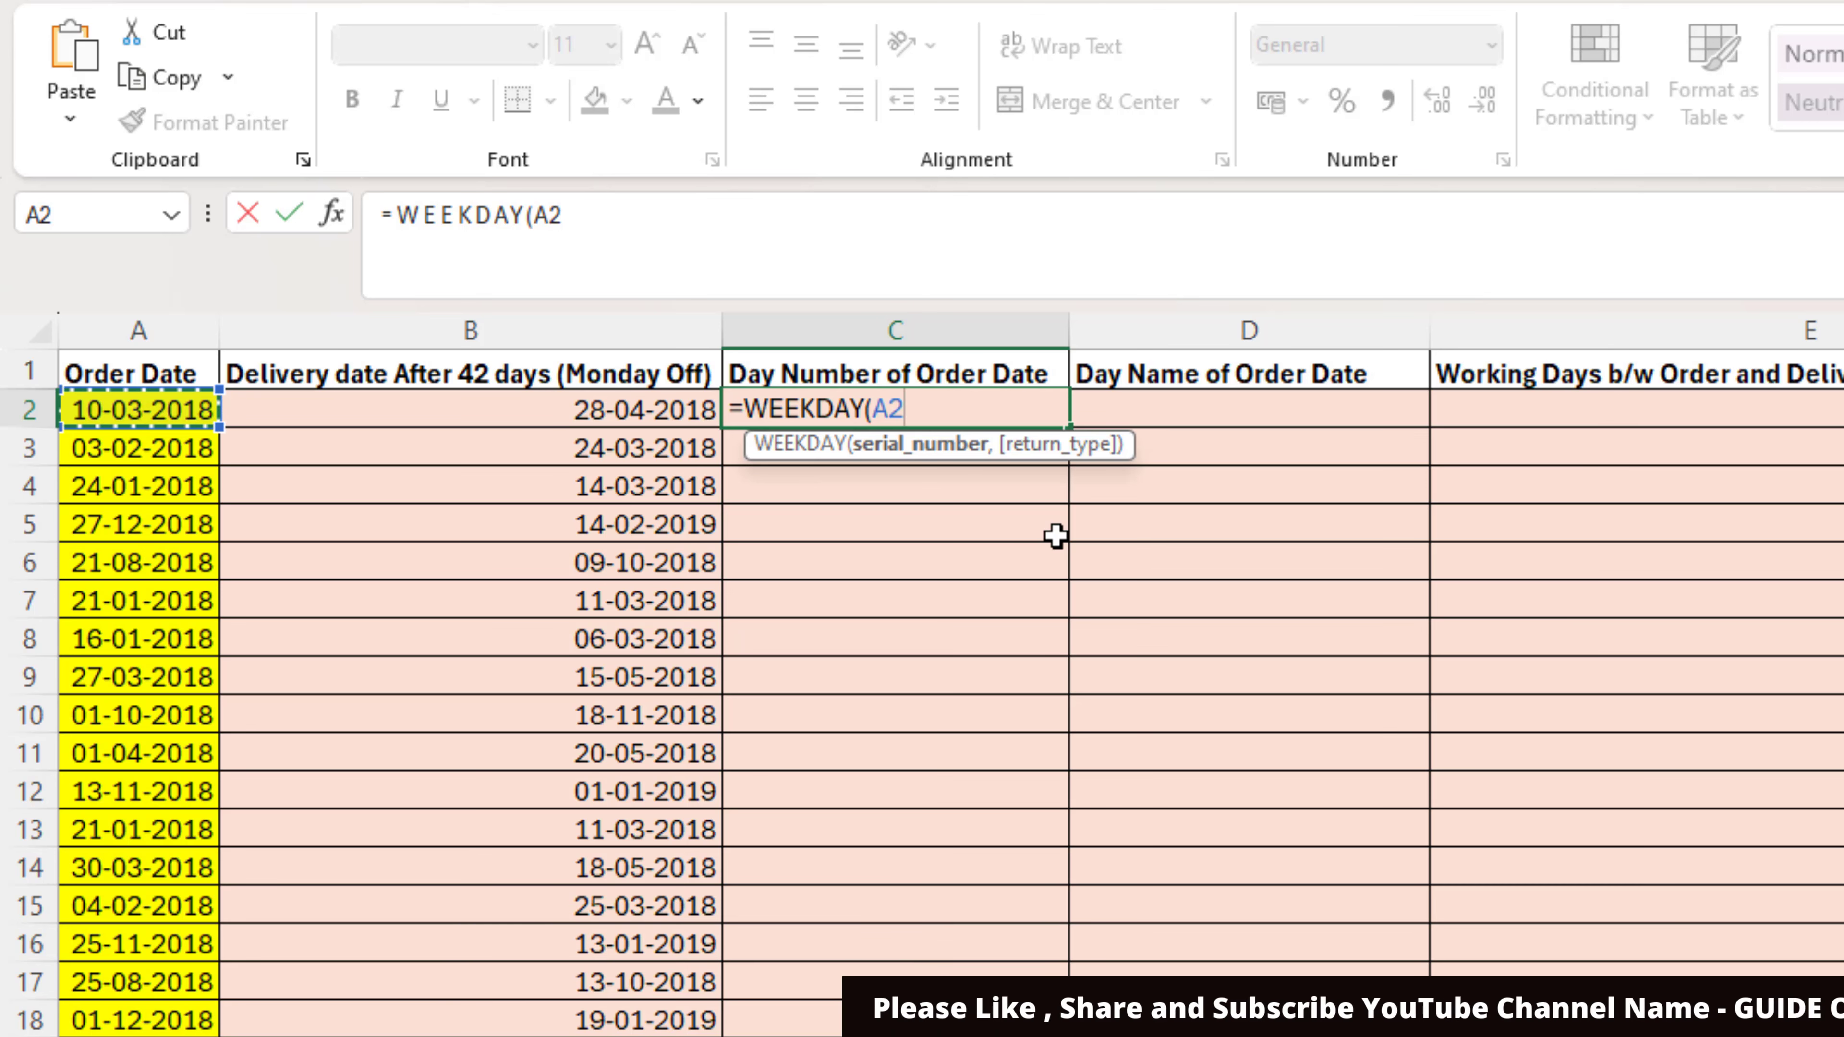
pyautogui.write(',')
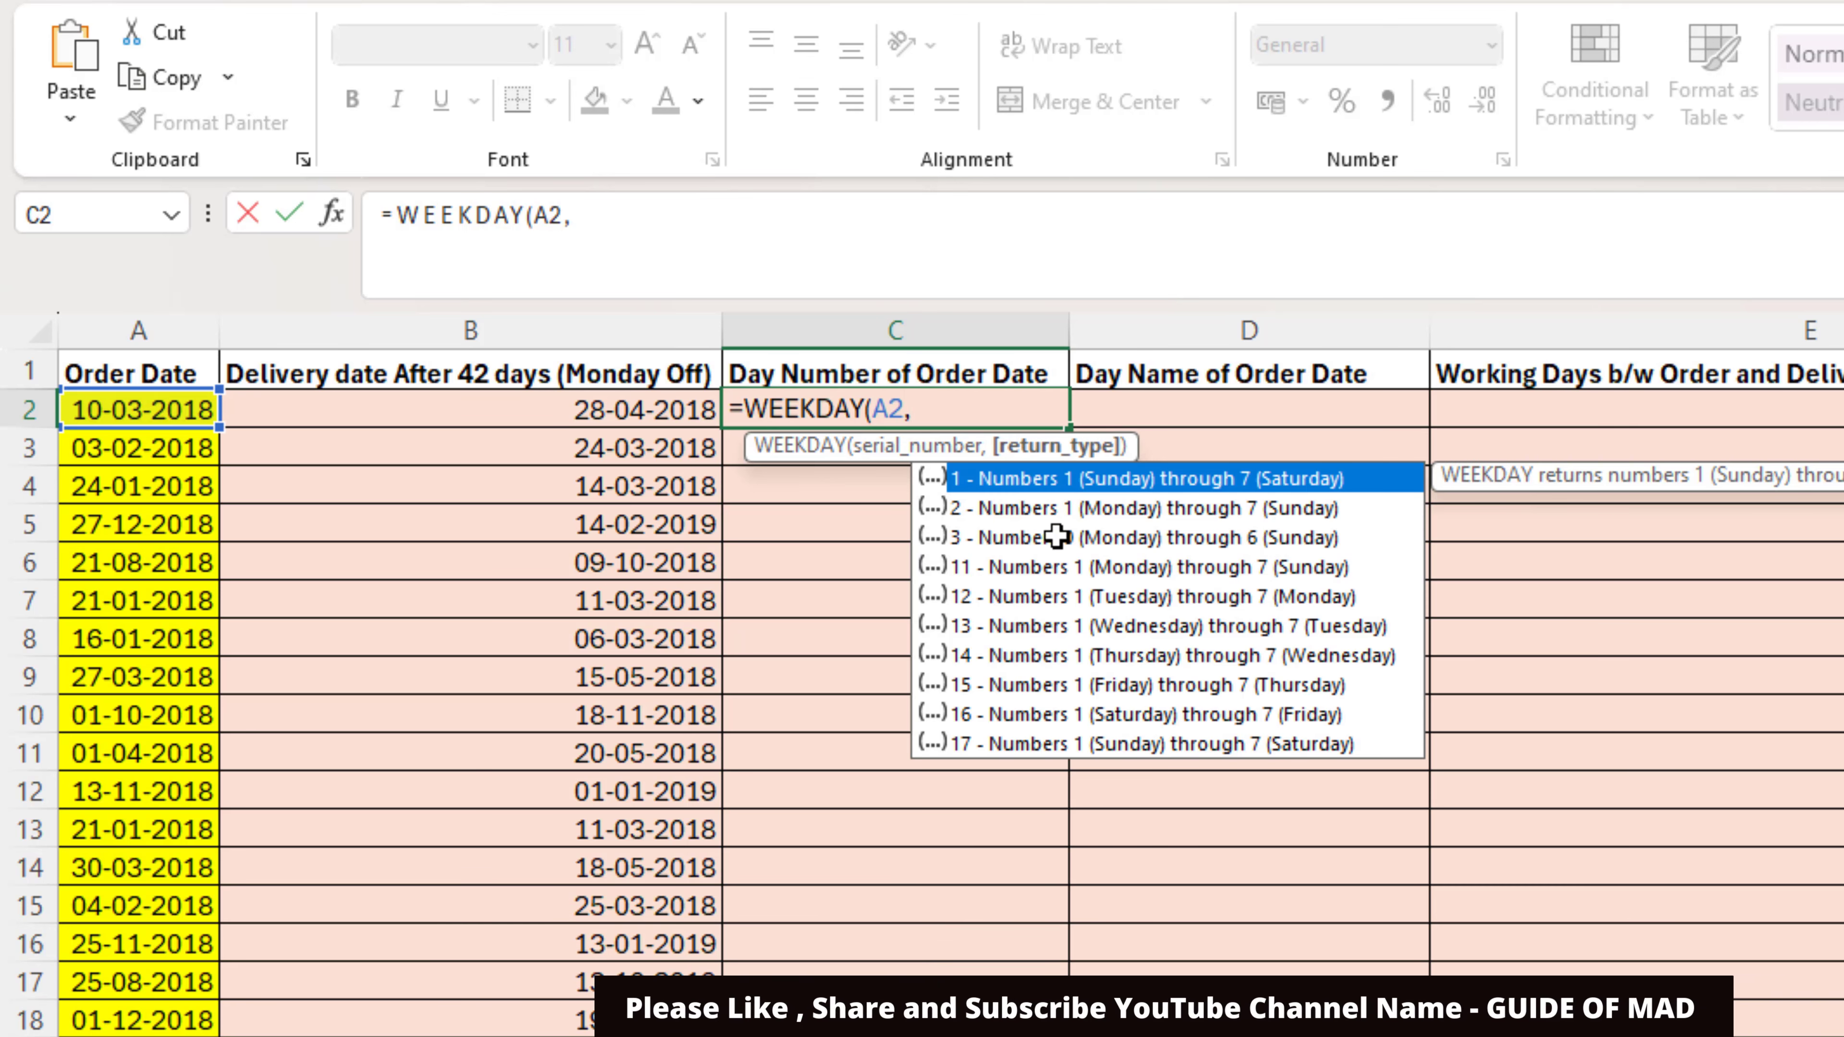
pyautogui.write('2)')
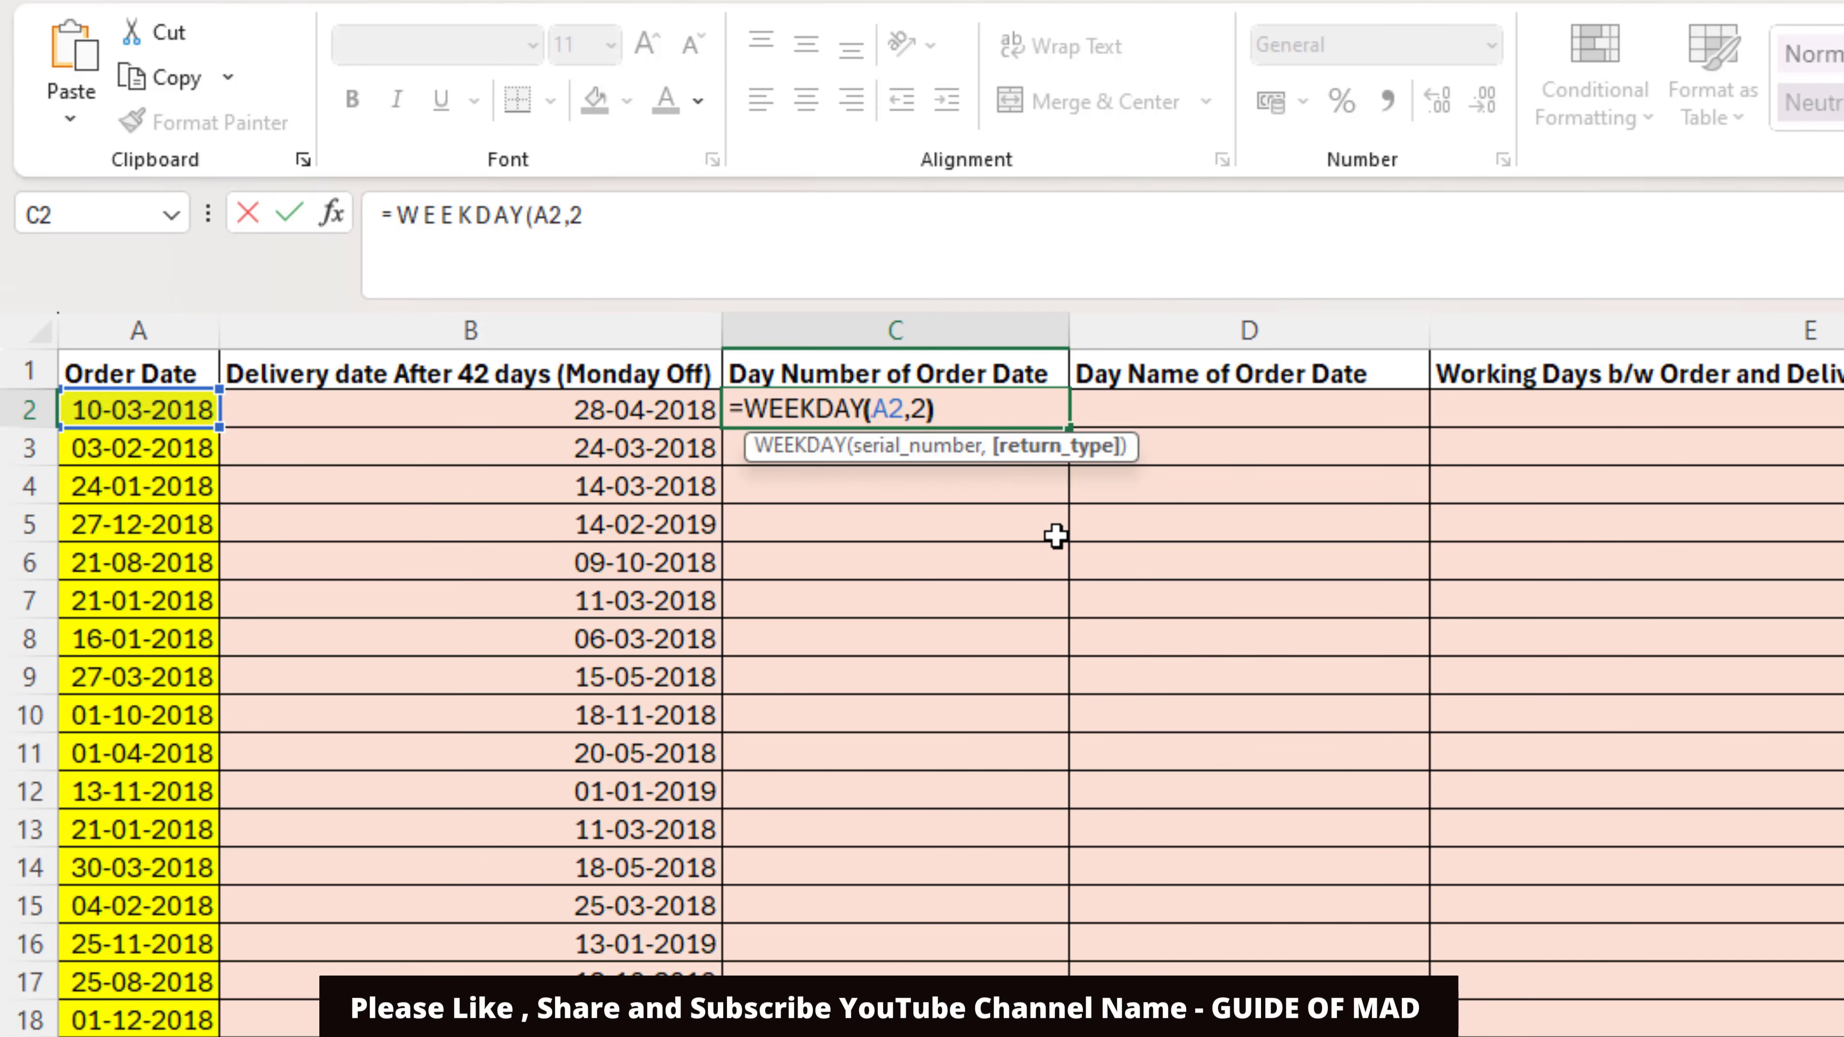
pyautogui.press('Return')
pyautogui.press('Up')
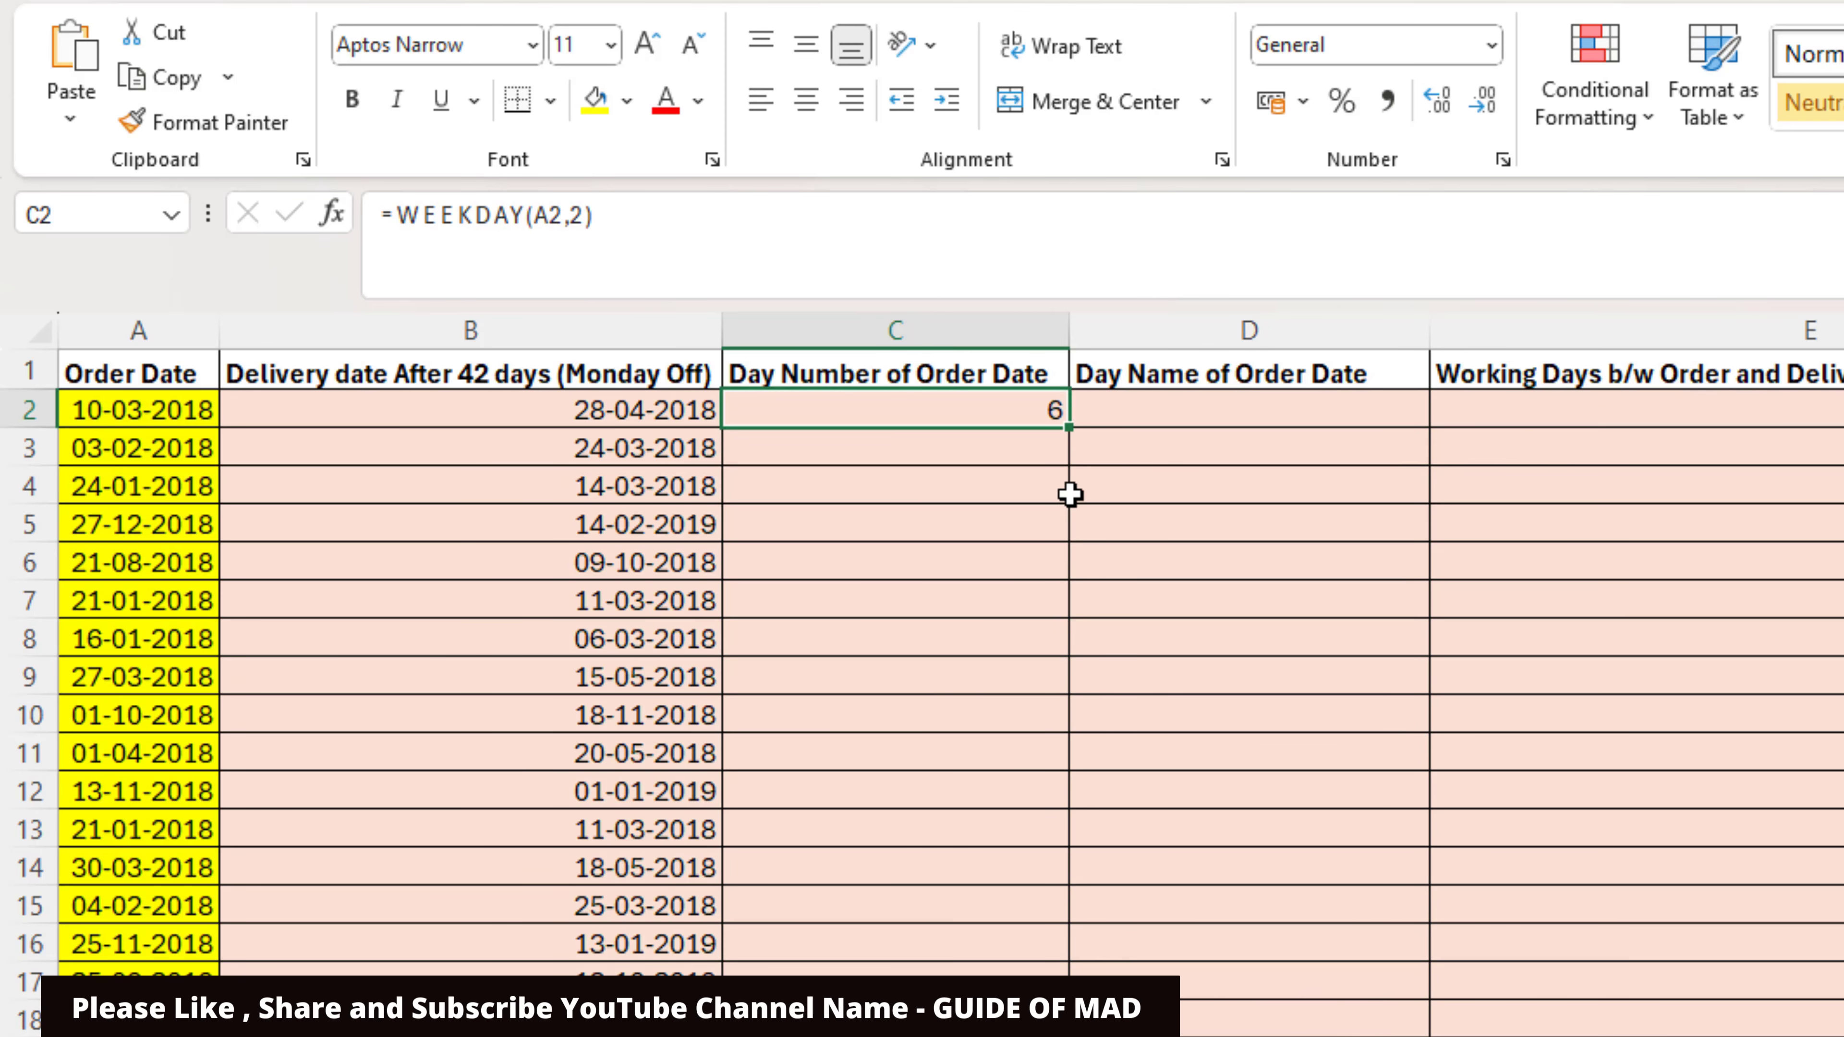
pyautogui.doubleClick(1070, 429)
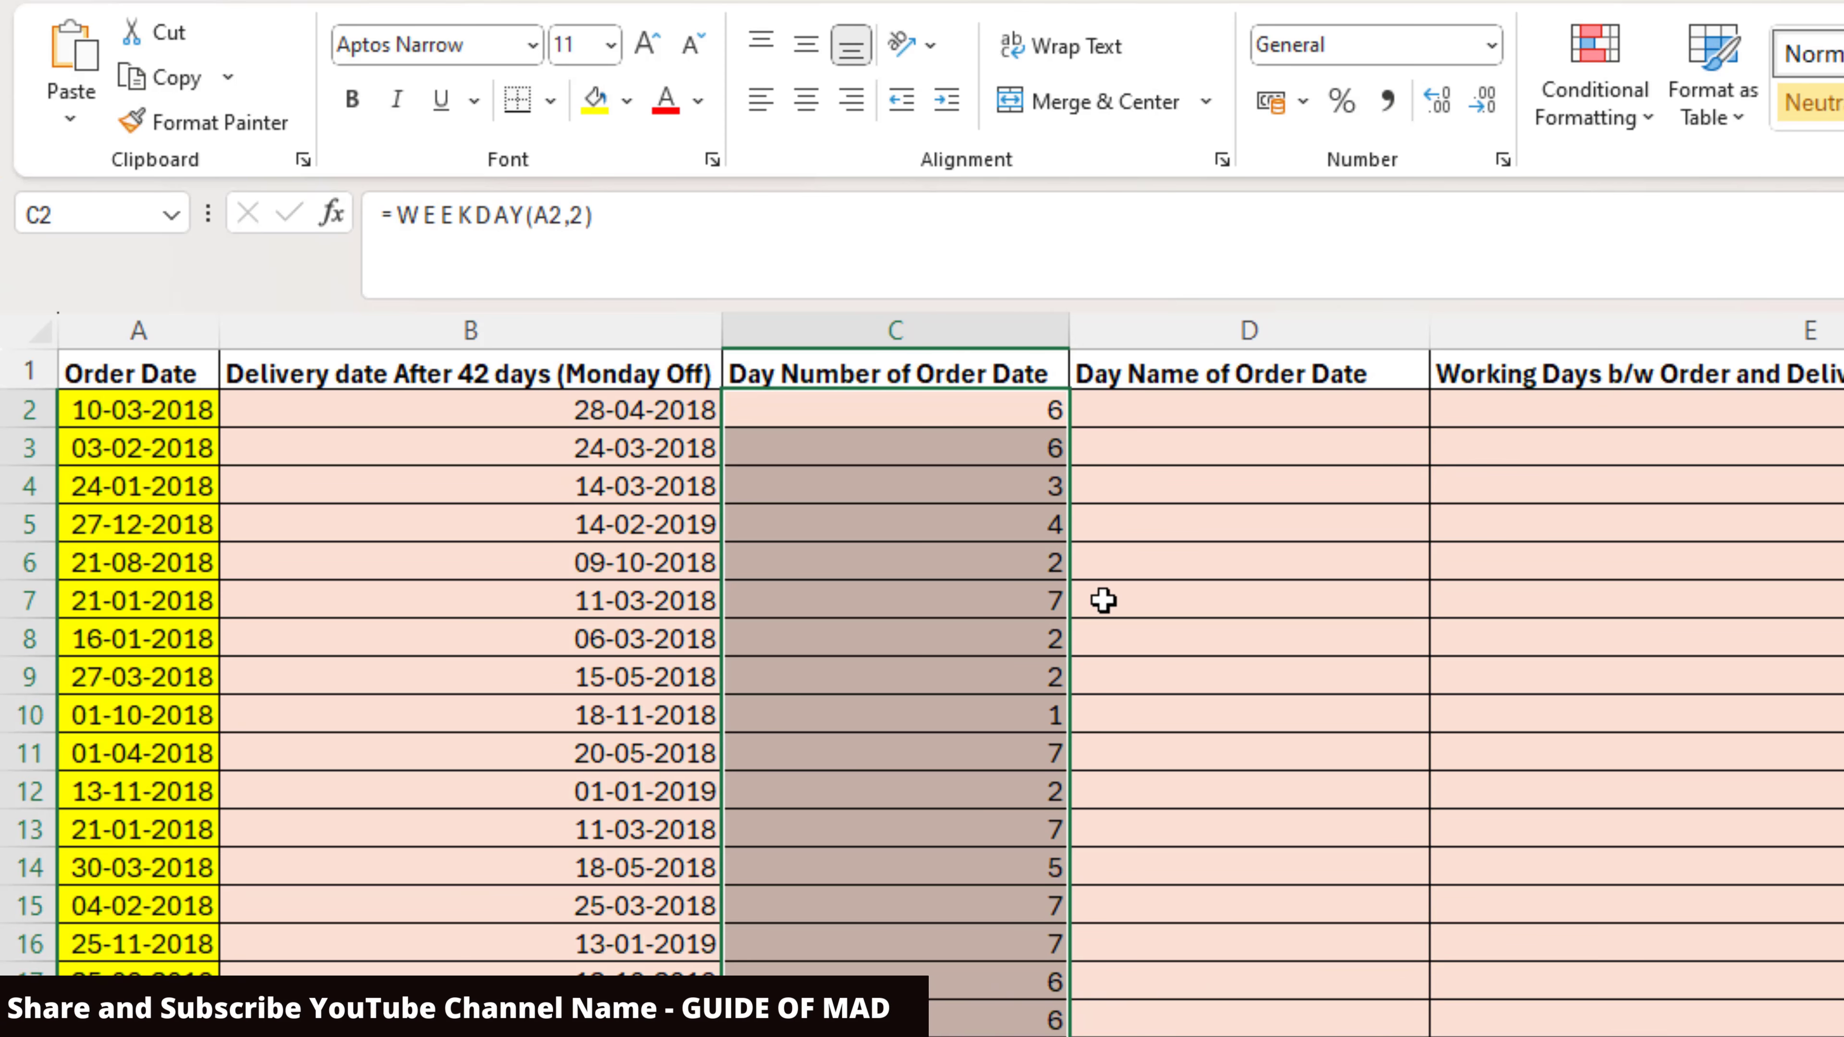
# Step: Enter =TEXT(A2,"dddd") in D2 for the order date's day name and fill it down the column
pyautogui.click(1264, 404)
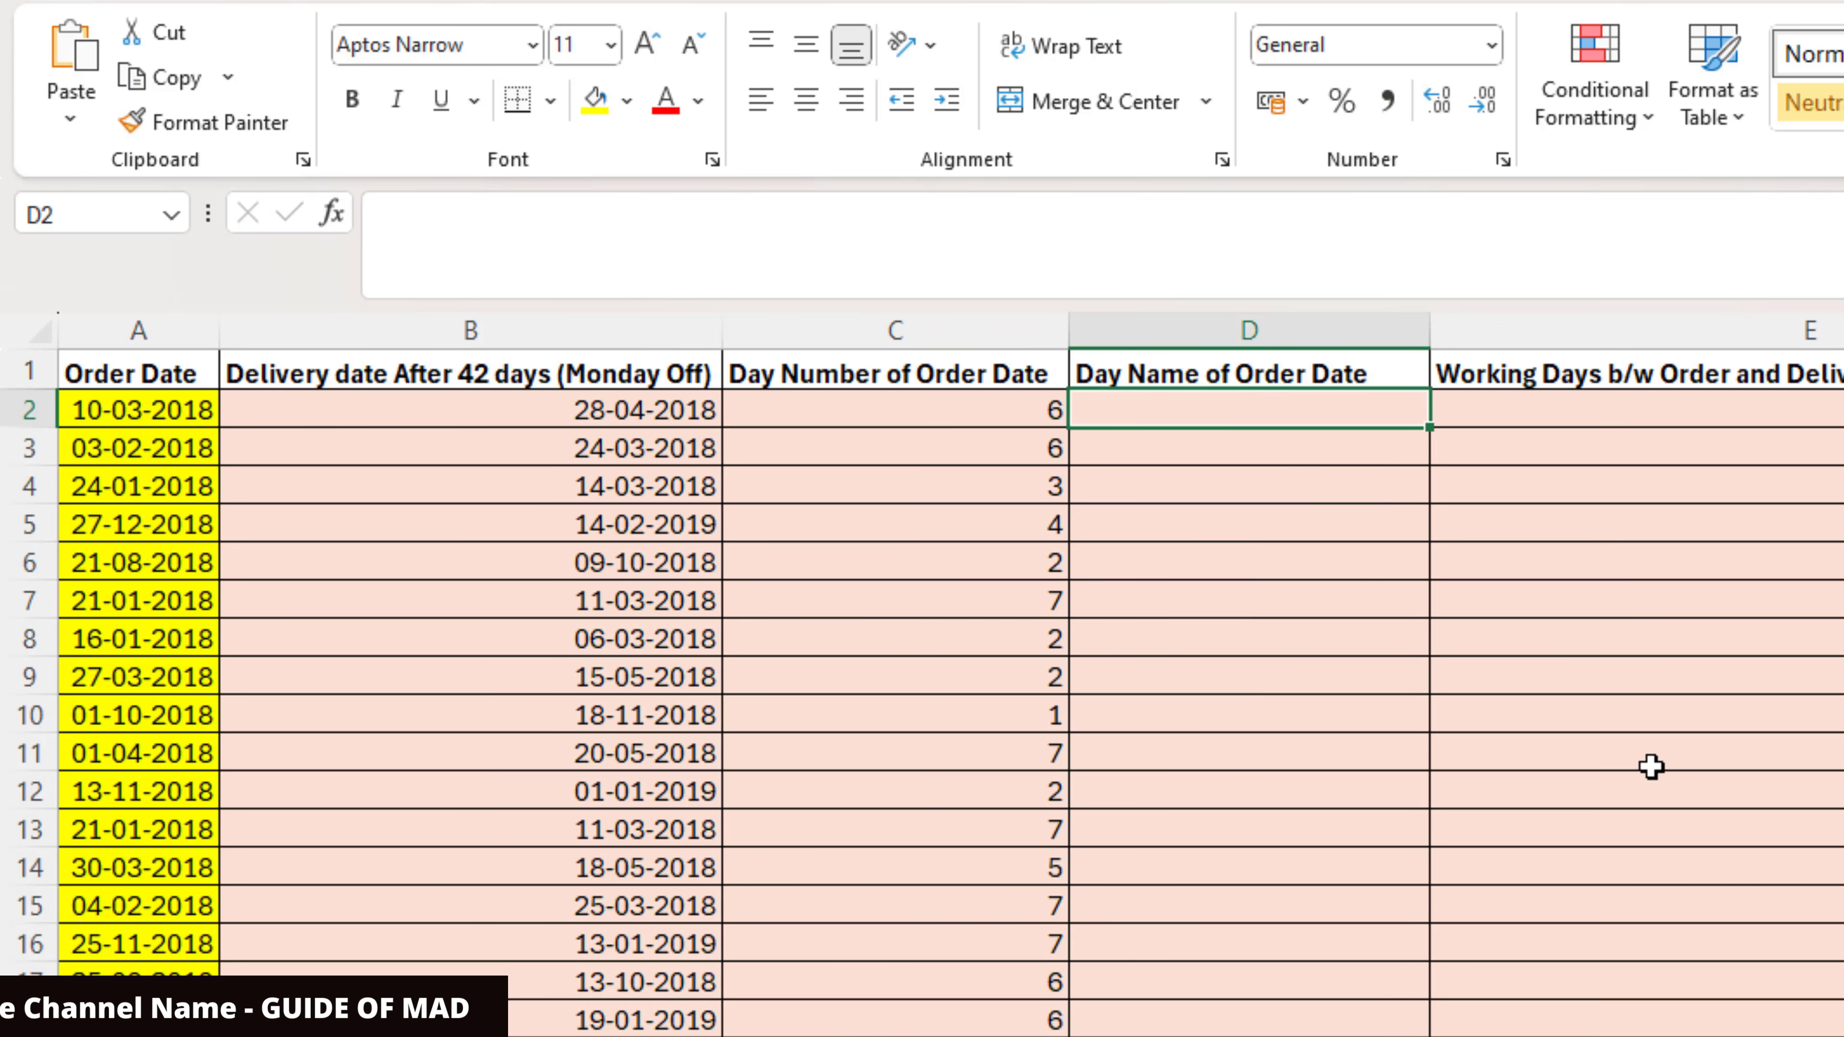
pyautogui.write('=')
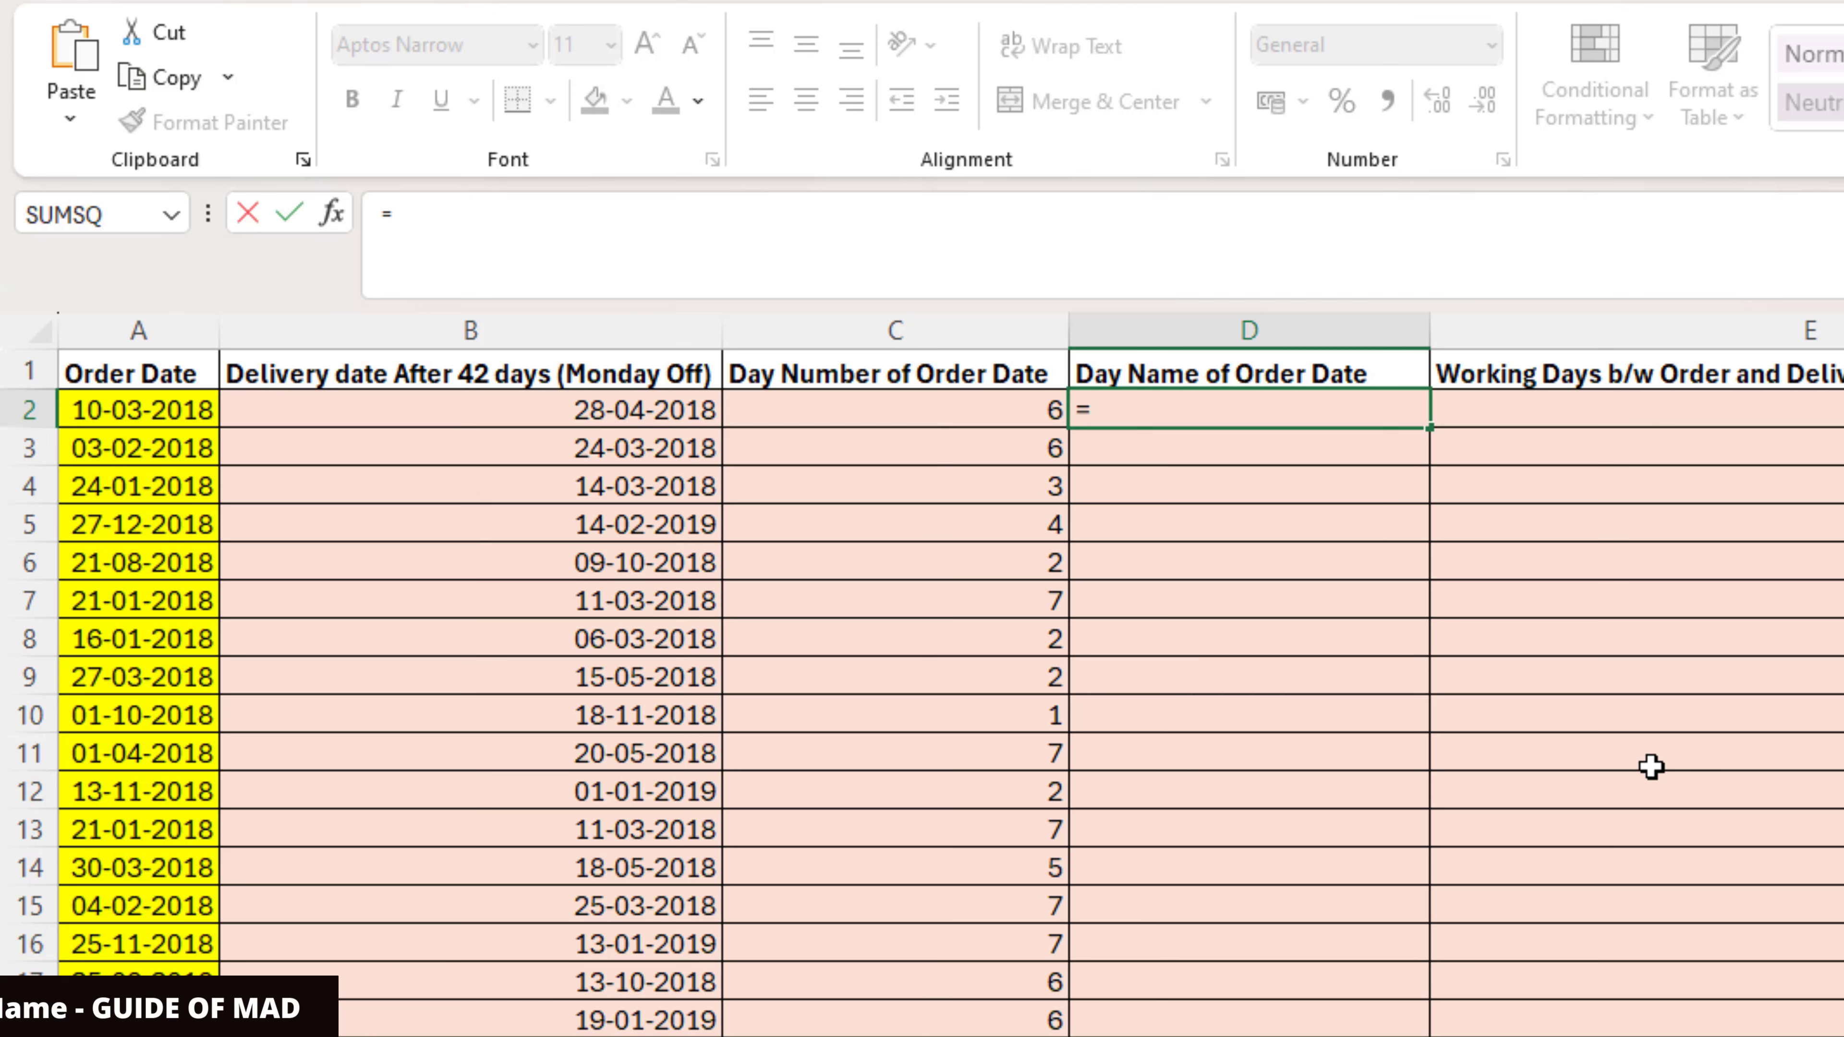
pyautogui.write('tex')
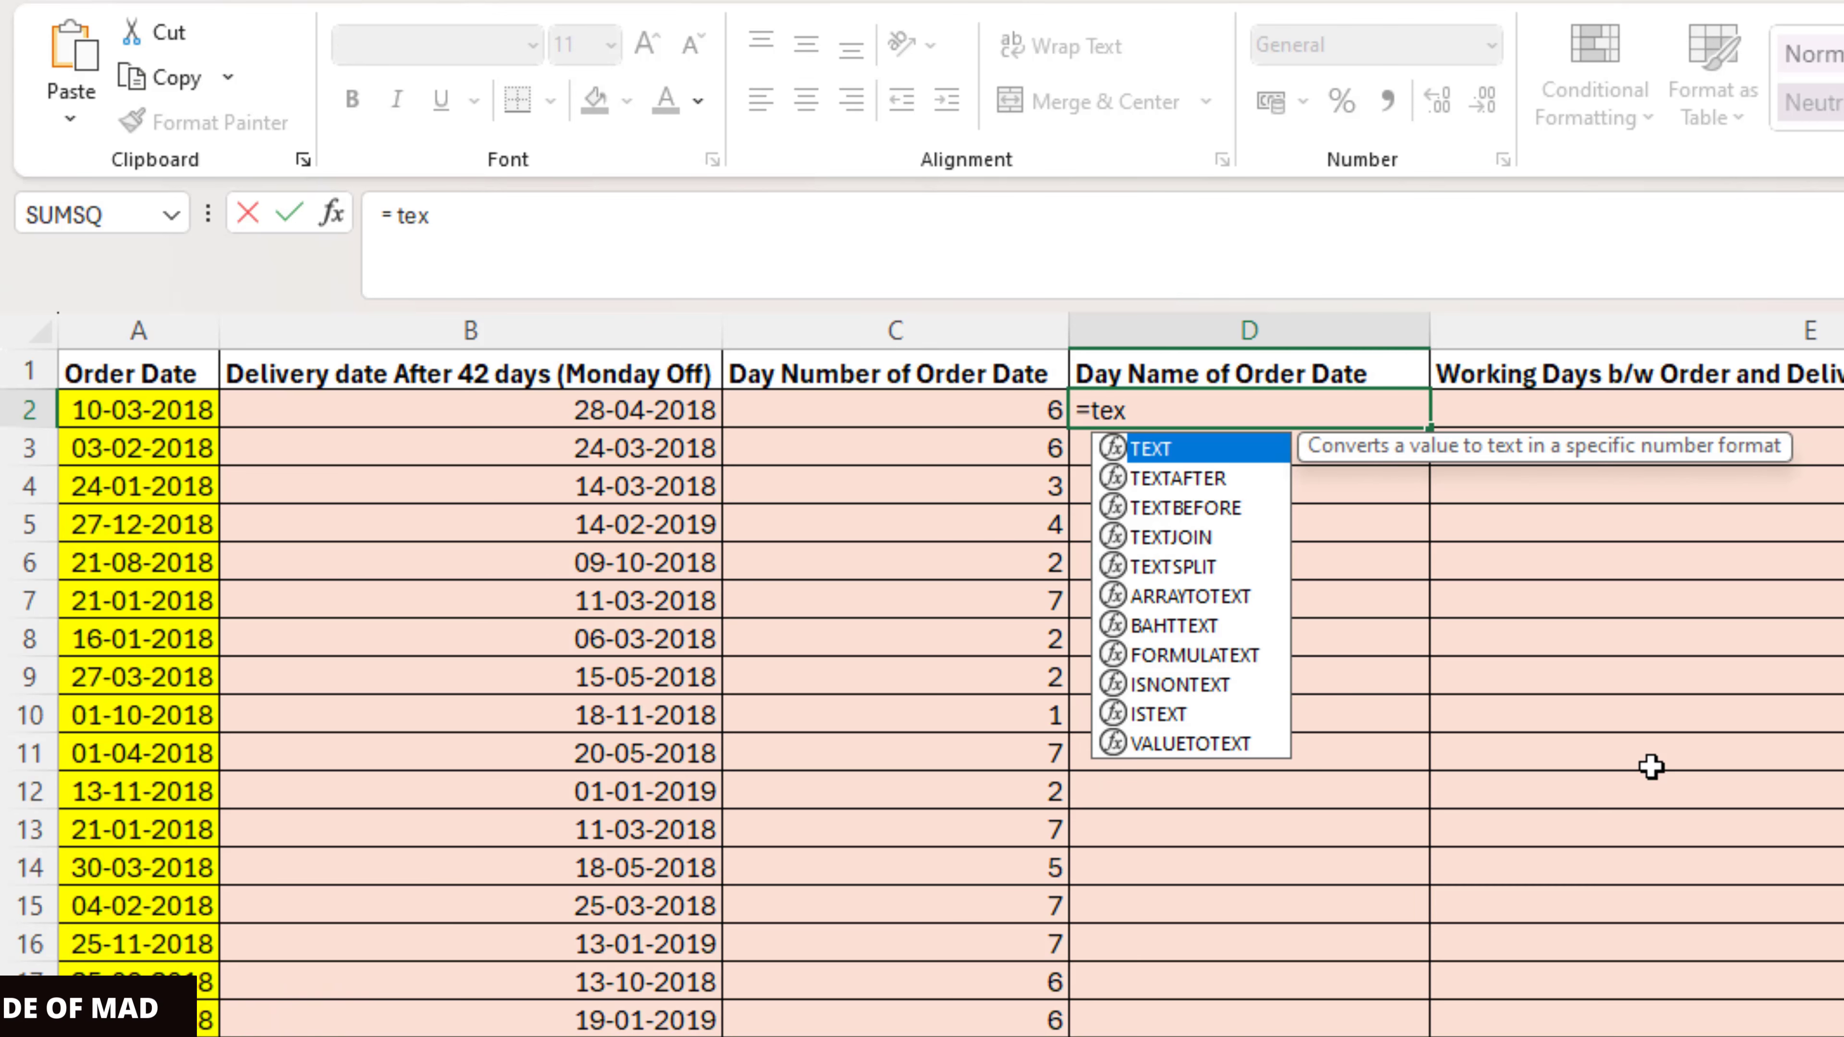
pyautogui.press('Tab')
pyautogui.press('Left')
pyautogui.press('Left')
pyautogui.press('Left')
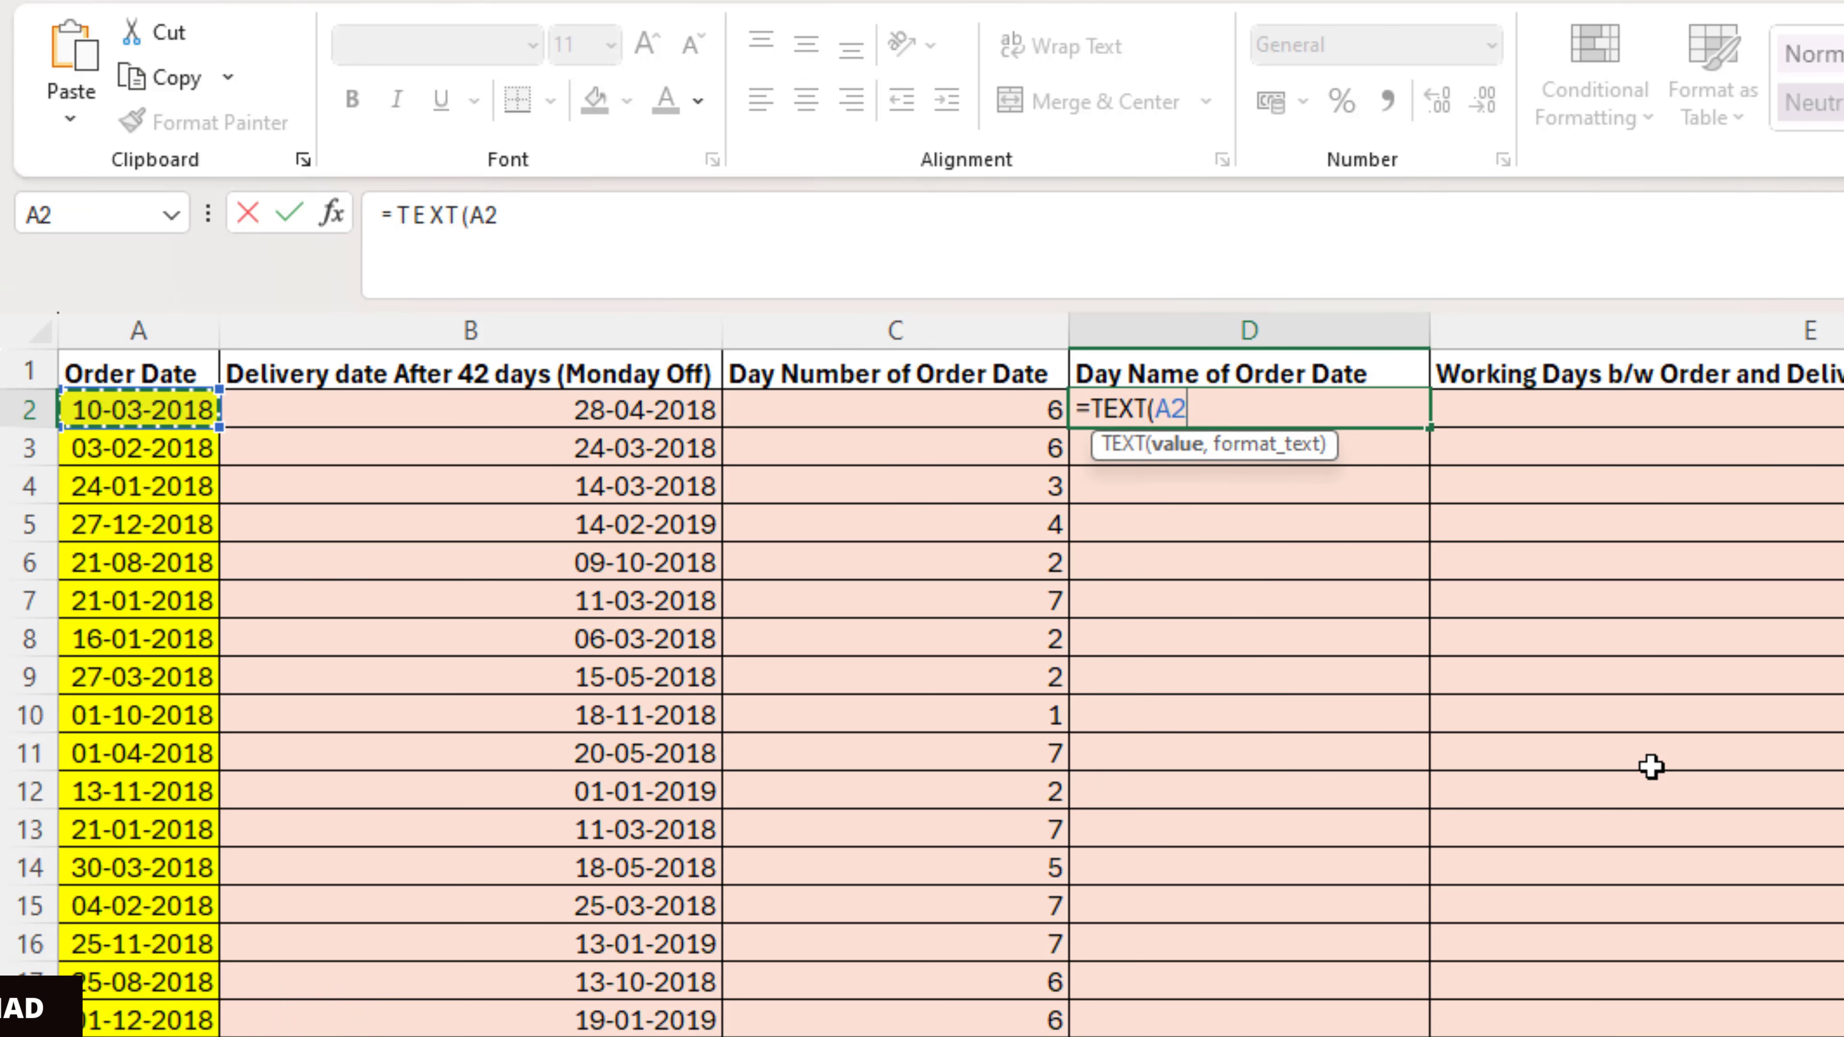
pyautogui.write(',"d')
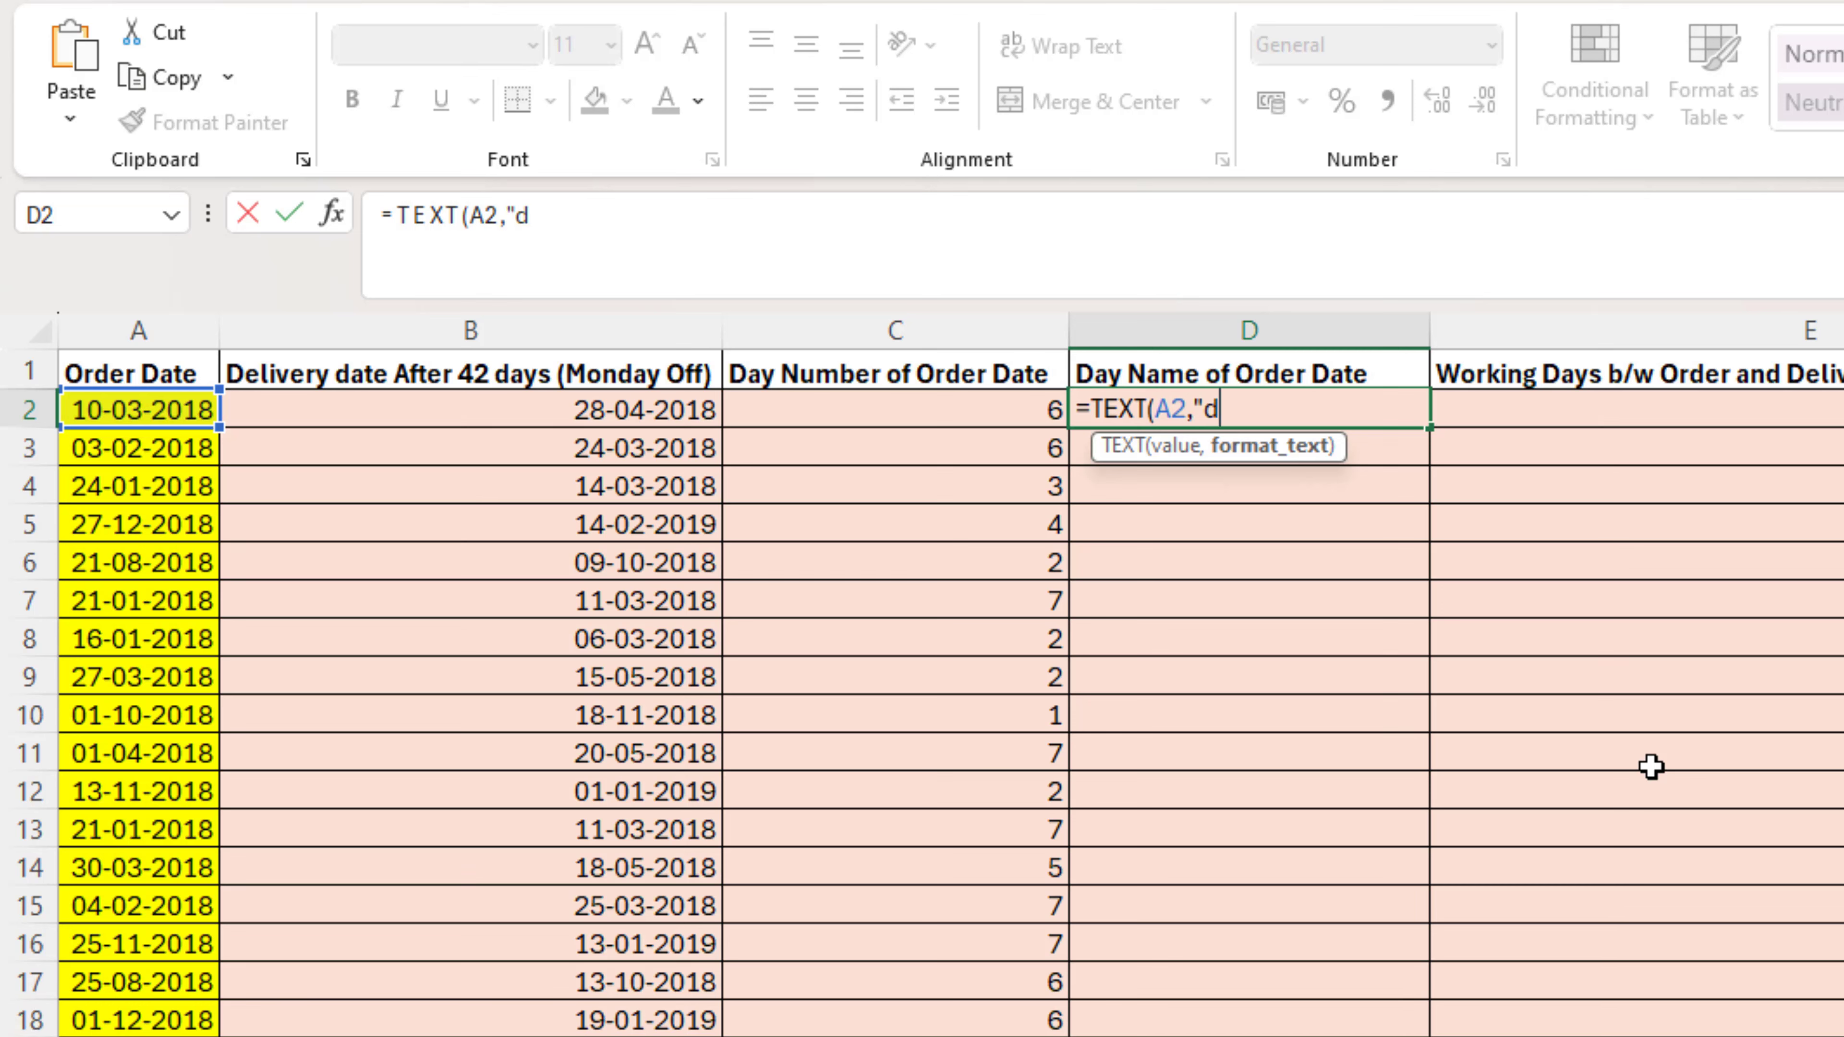
pyautogui.write('ddd"')
pyautogui.hotkey('ctrl', 'Return')
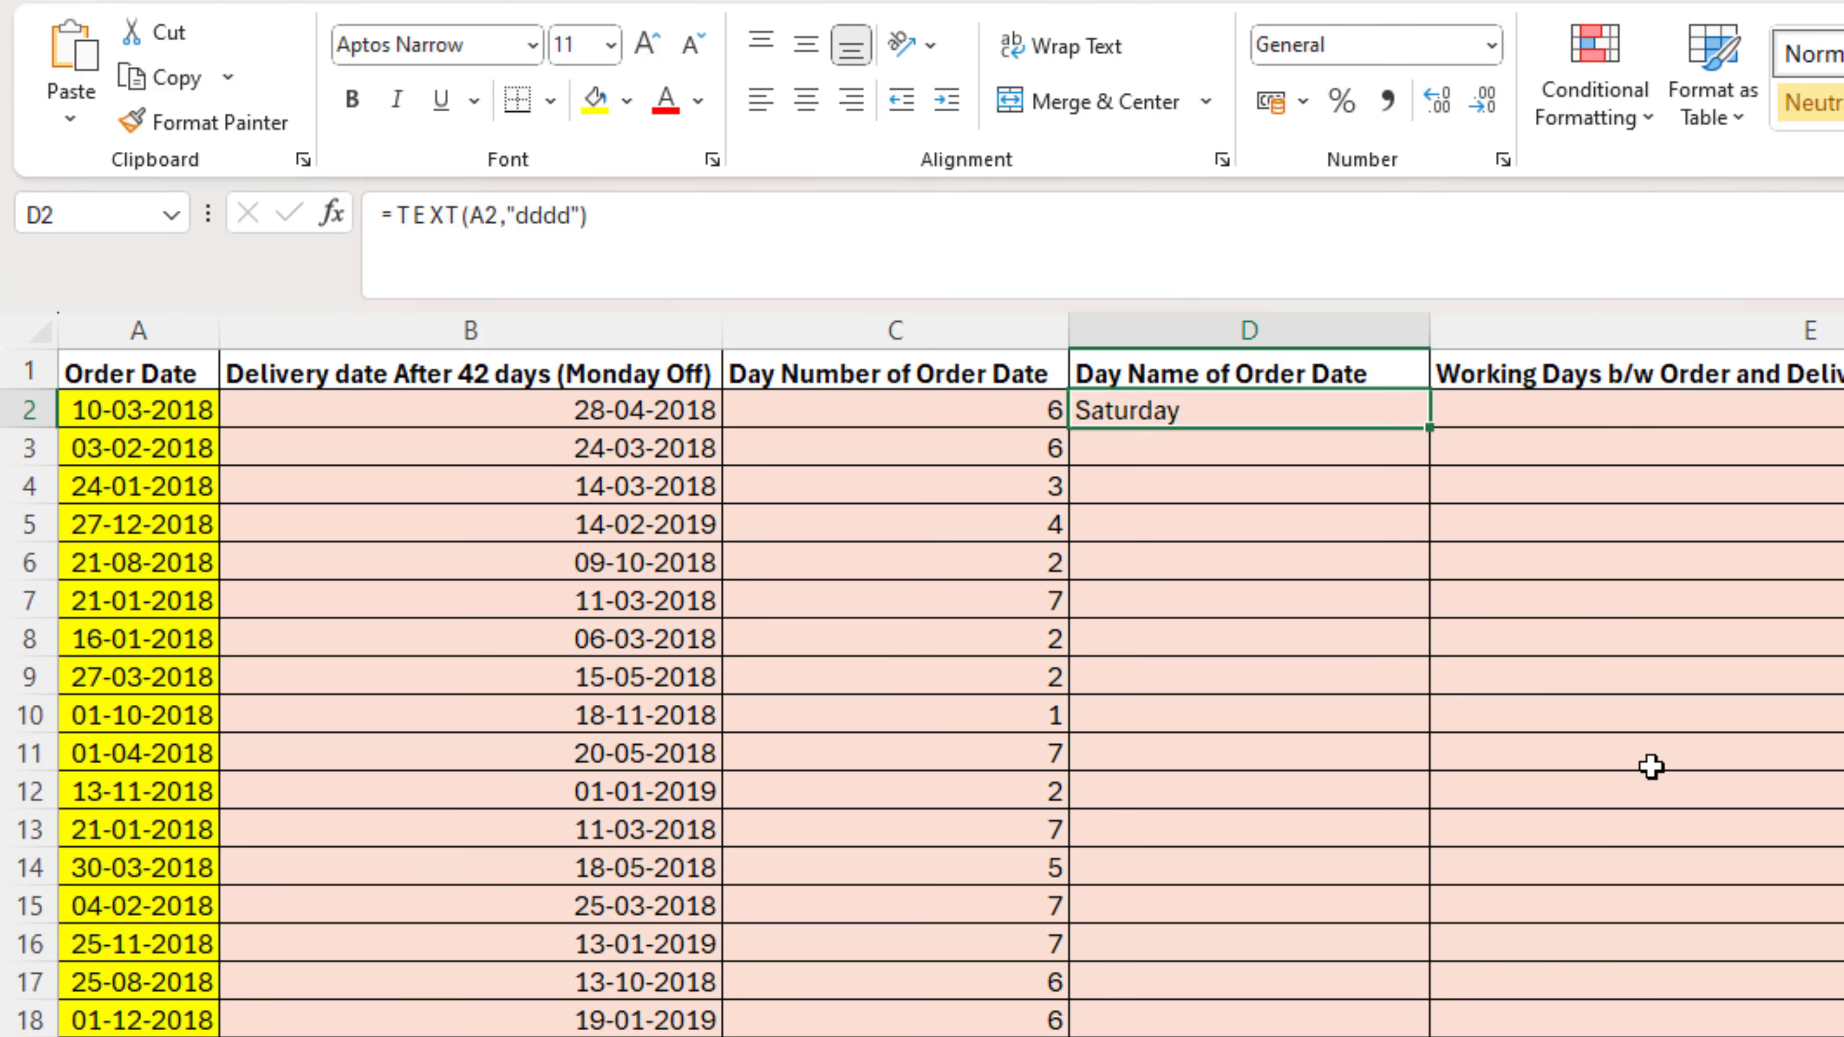
pyautogui.doubleClick(1431, 431)
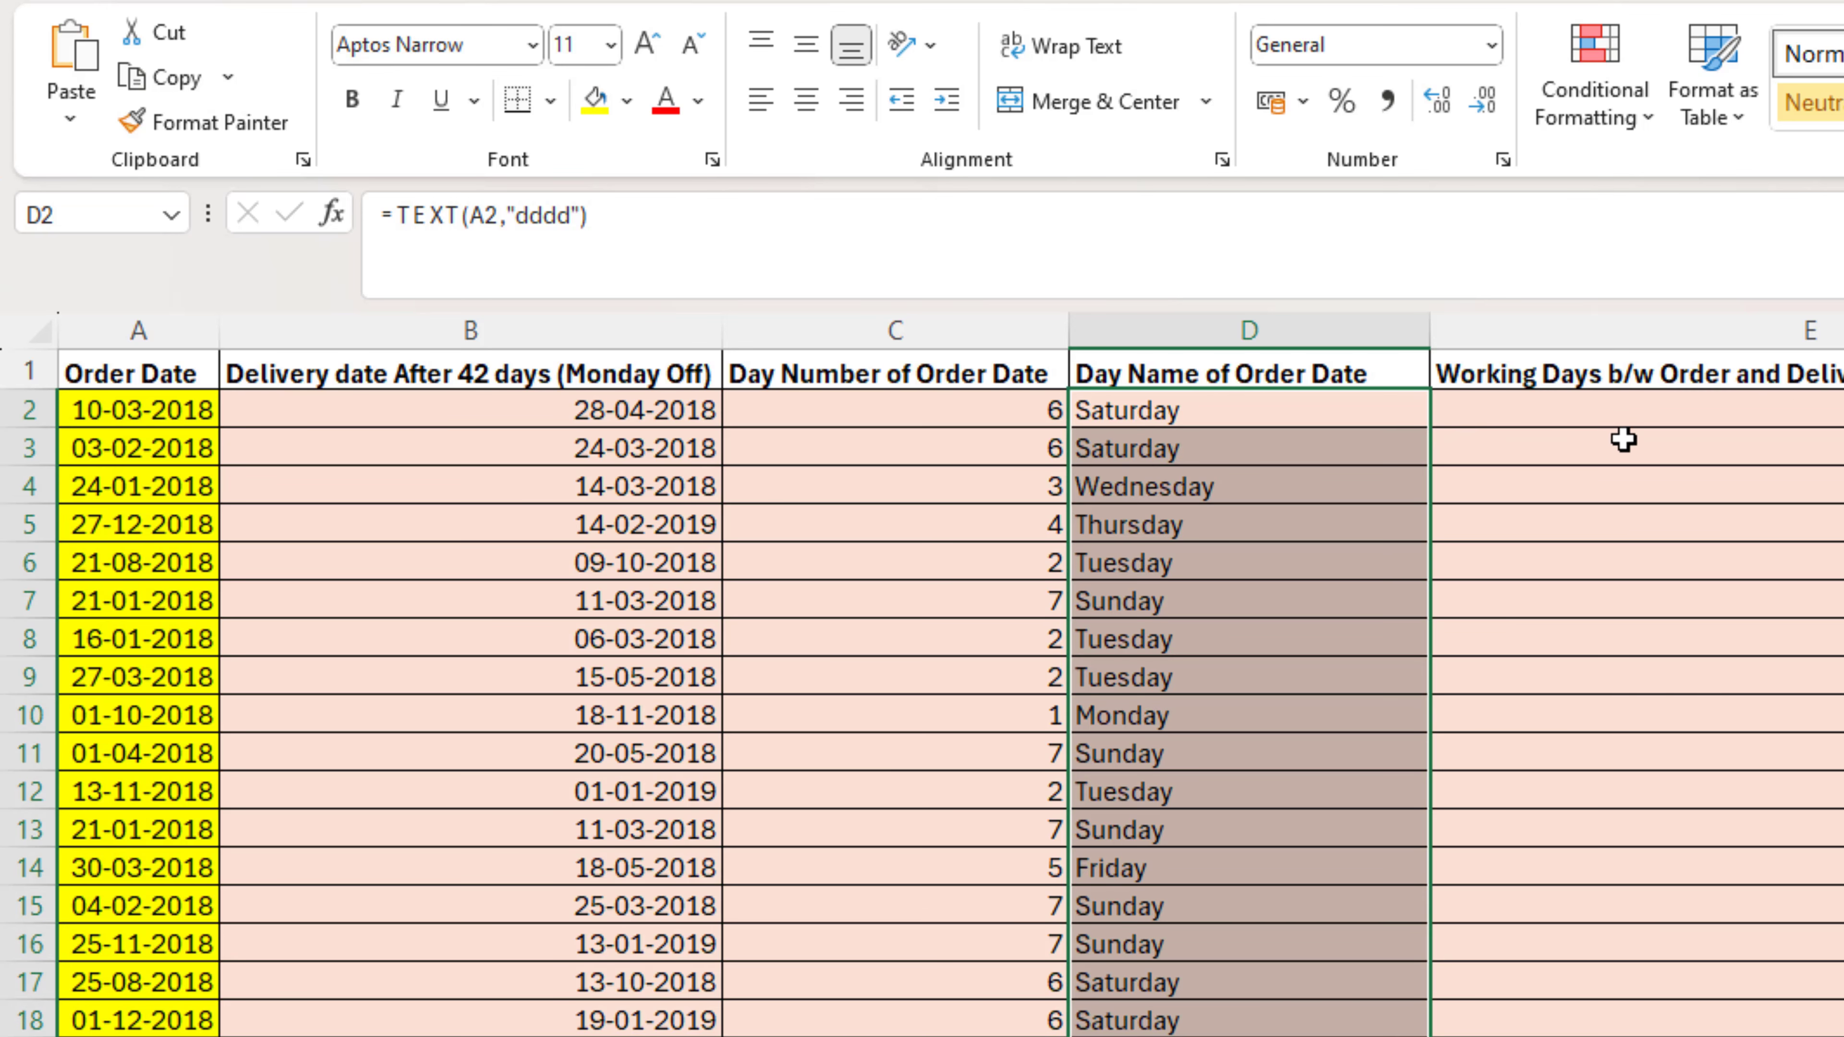
# Step: Start a NETWORKDAYS.INTL formula in E2 with the order date in A2 as the start date
pyautogui.click(1652, 423)
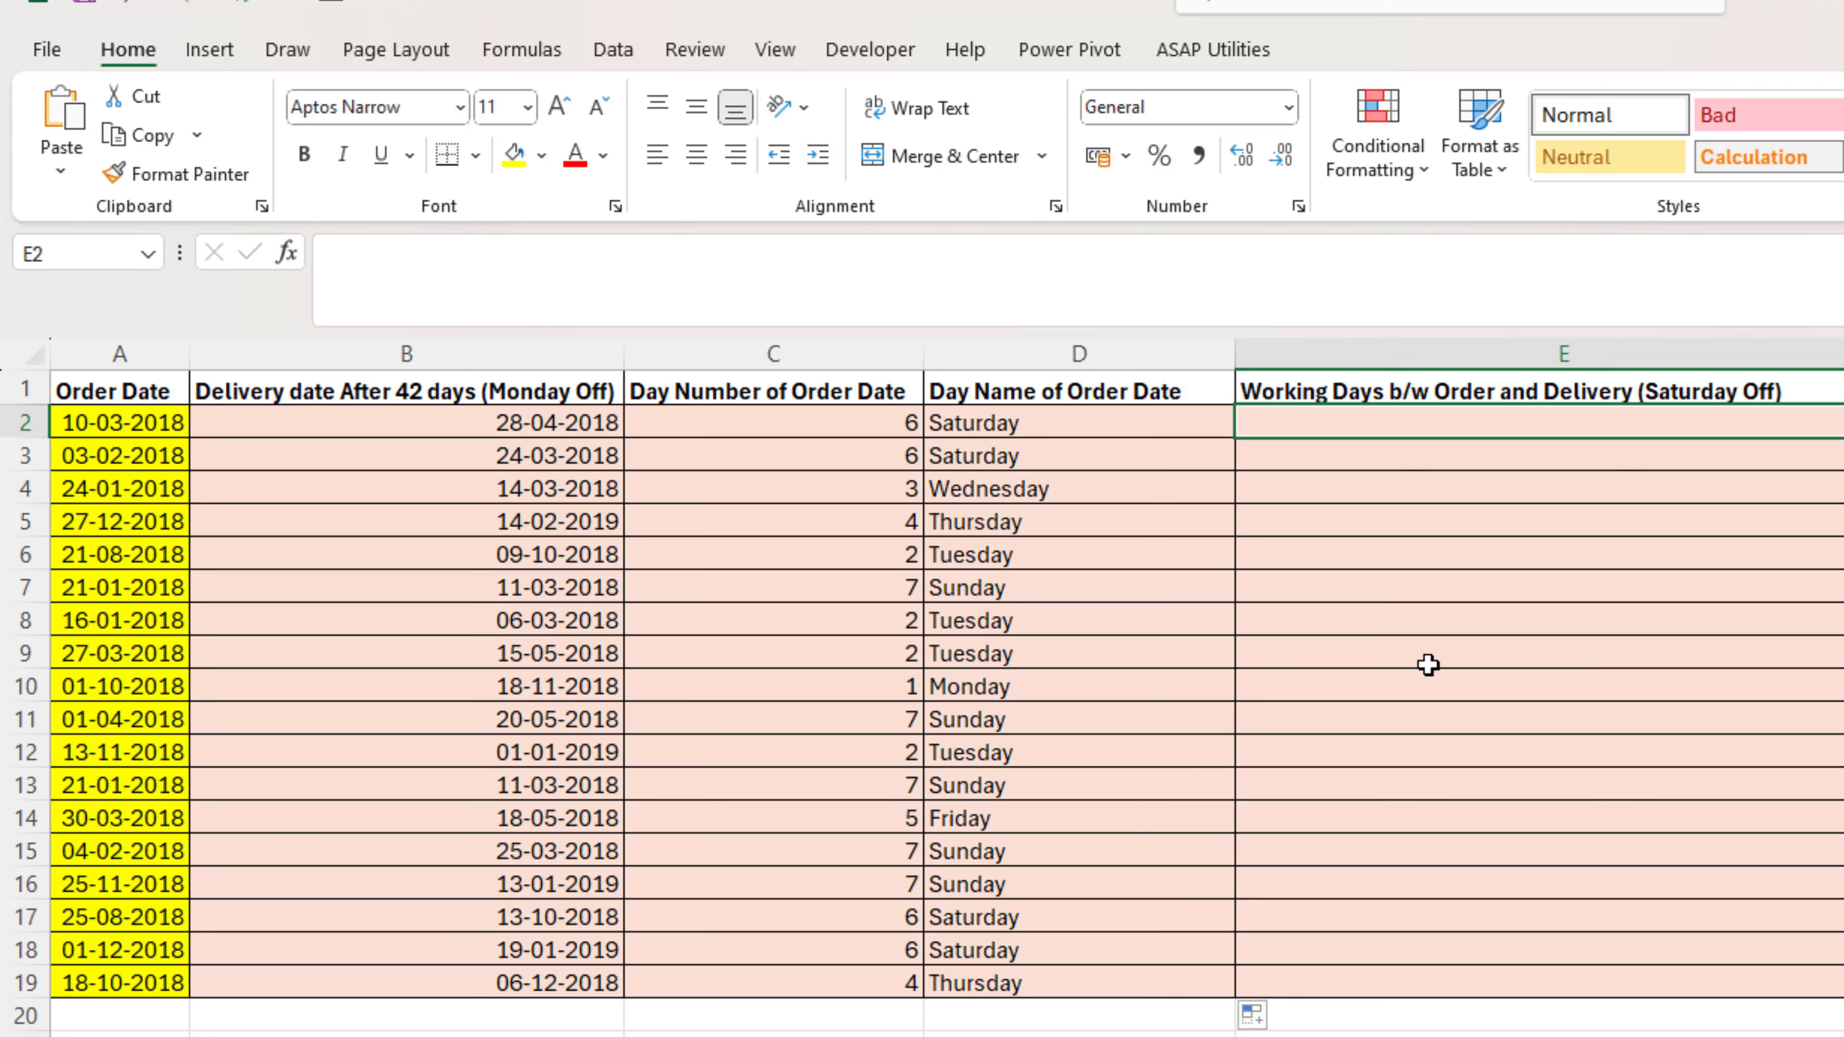
pyautogui.write('=ne')
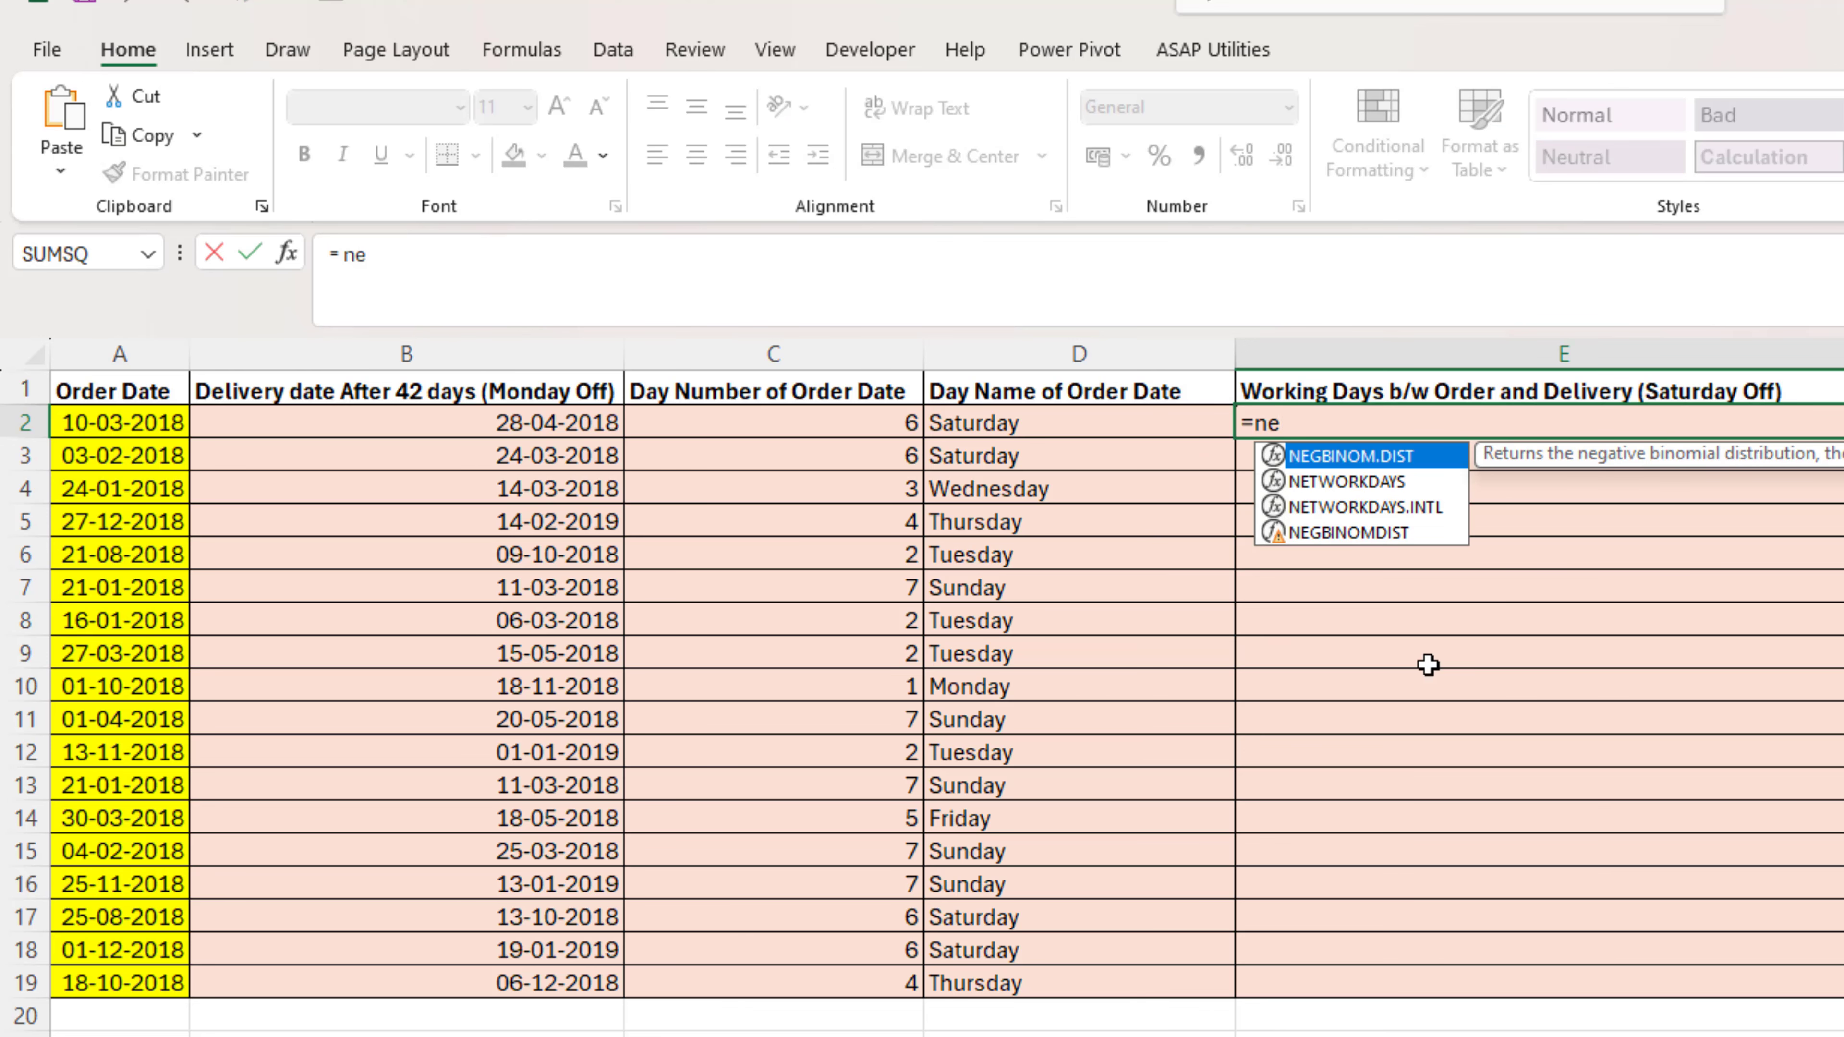
pyautogui.press('Down')
pyautogui.press('Down')
pyautogui.press('Tab')
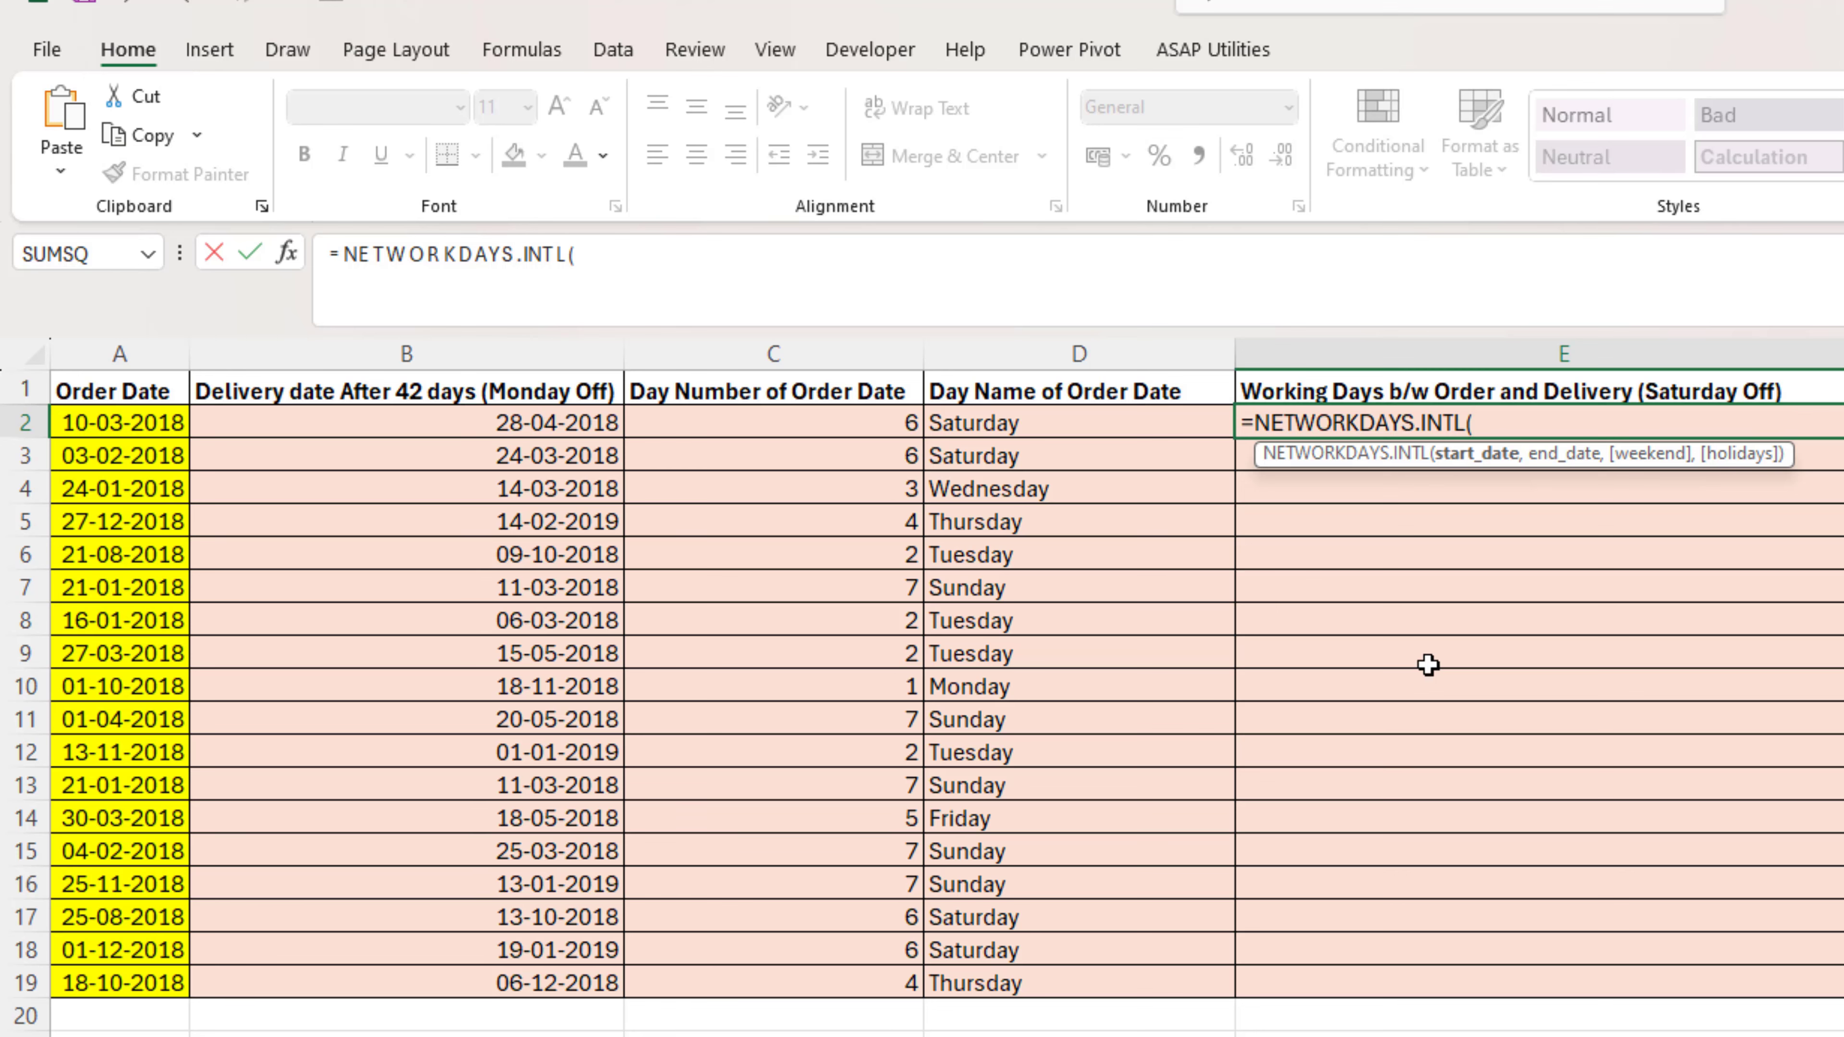
pyautogui.press('Left')
pyautogui.press('Left')
pyautogui.press('Left')
pyautogui.press('Left')
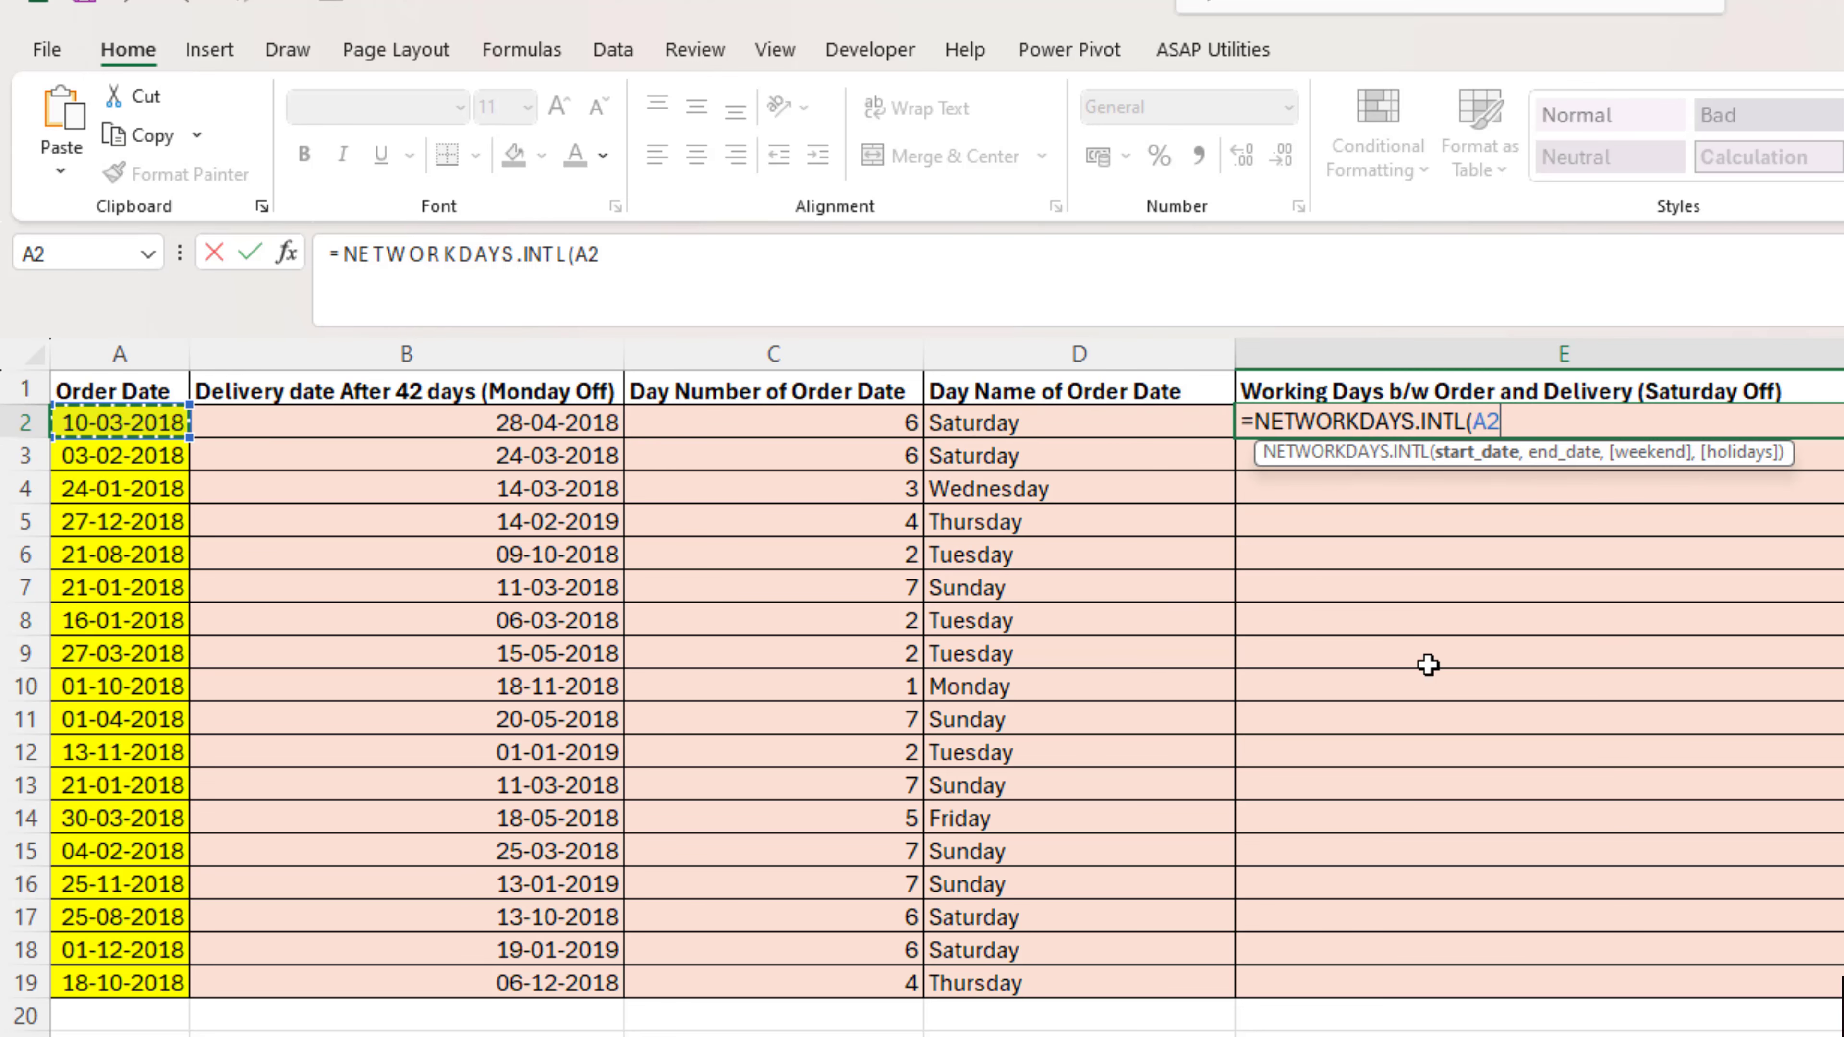
pyautogui.write(',')
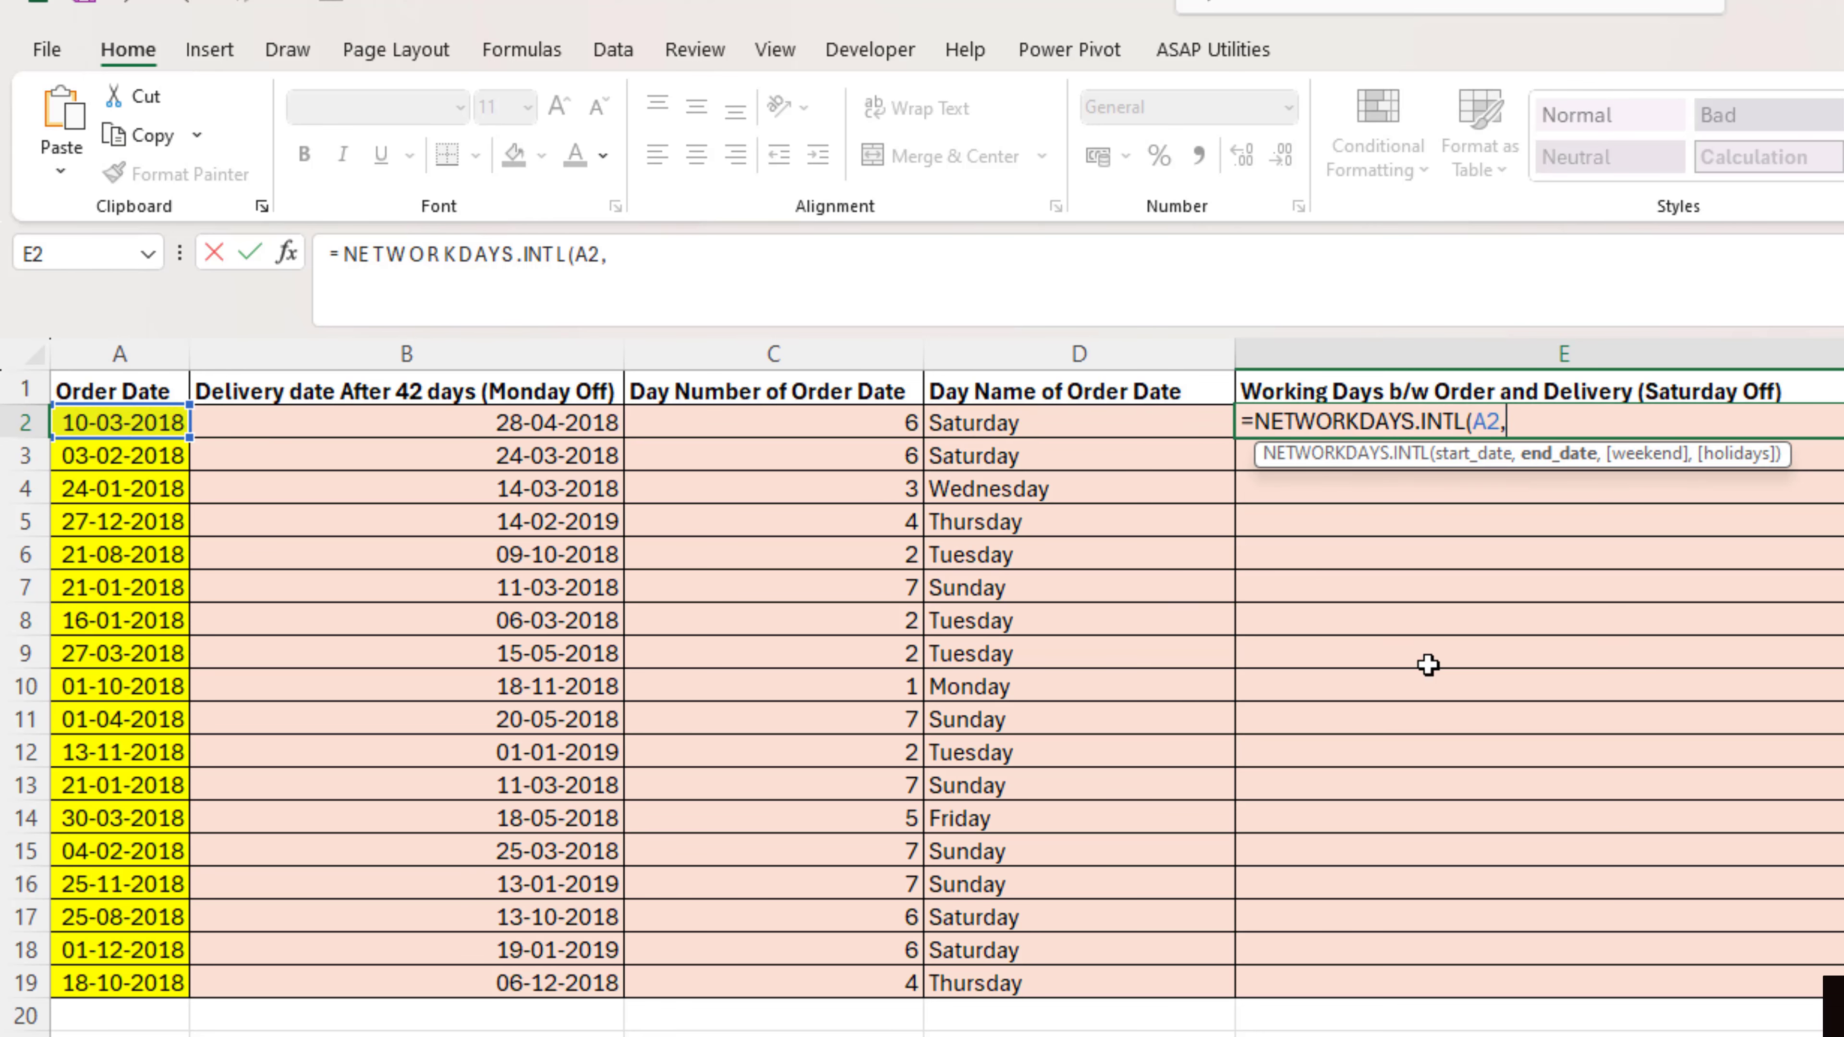
# Step: Complete the NETWORKDAYS.INTL formula in E2 with B2 as the end date and weekend code 17 (Saturday only)
pyautogui.press('Left')
pyautogui.press('Left')
pyautogui.press('Left')
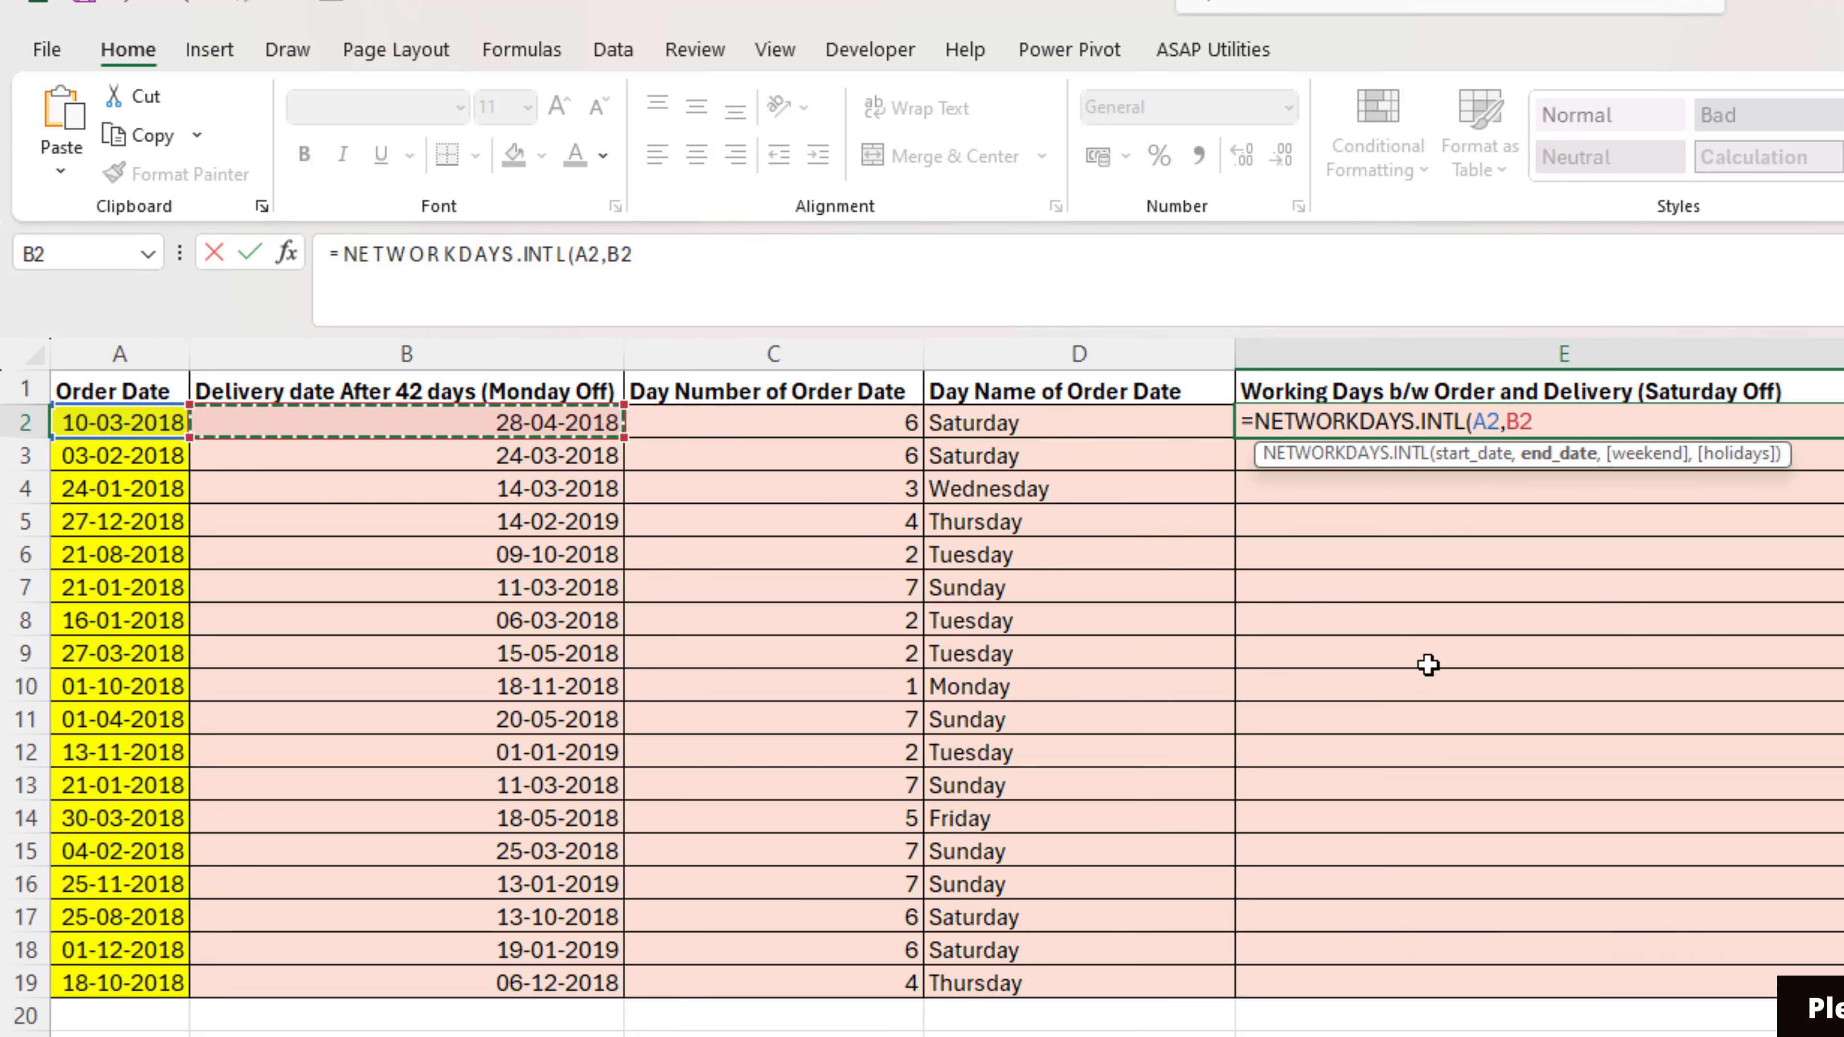
pyautogui.write(',')
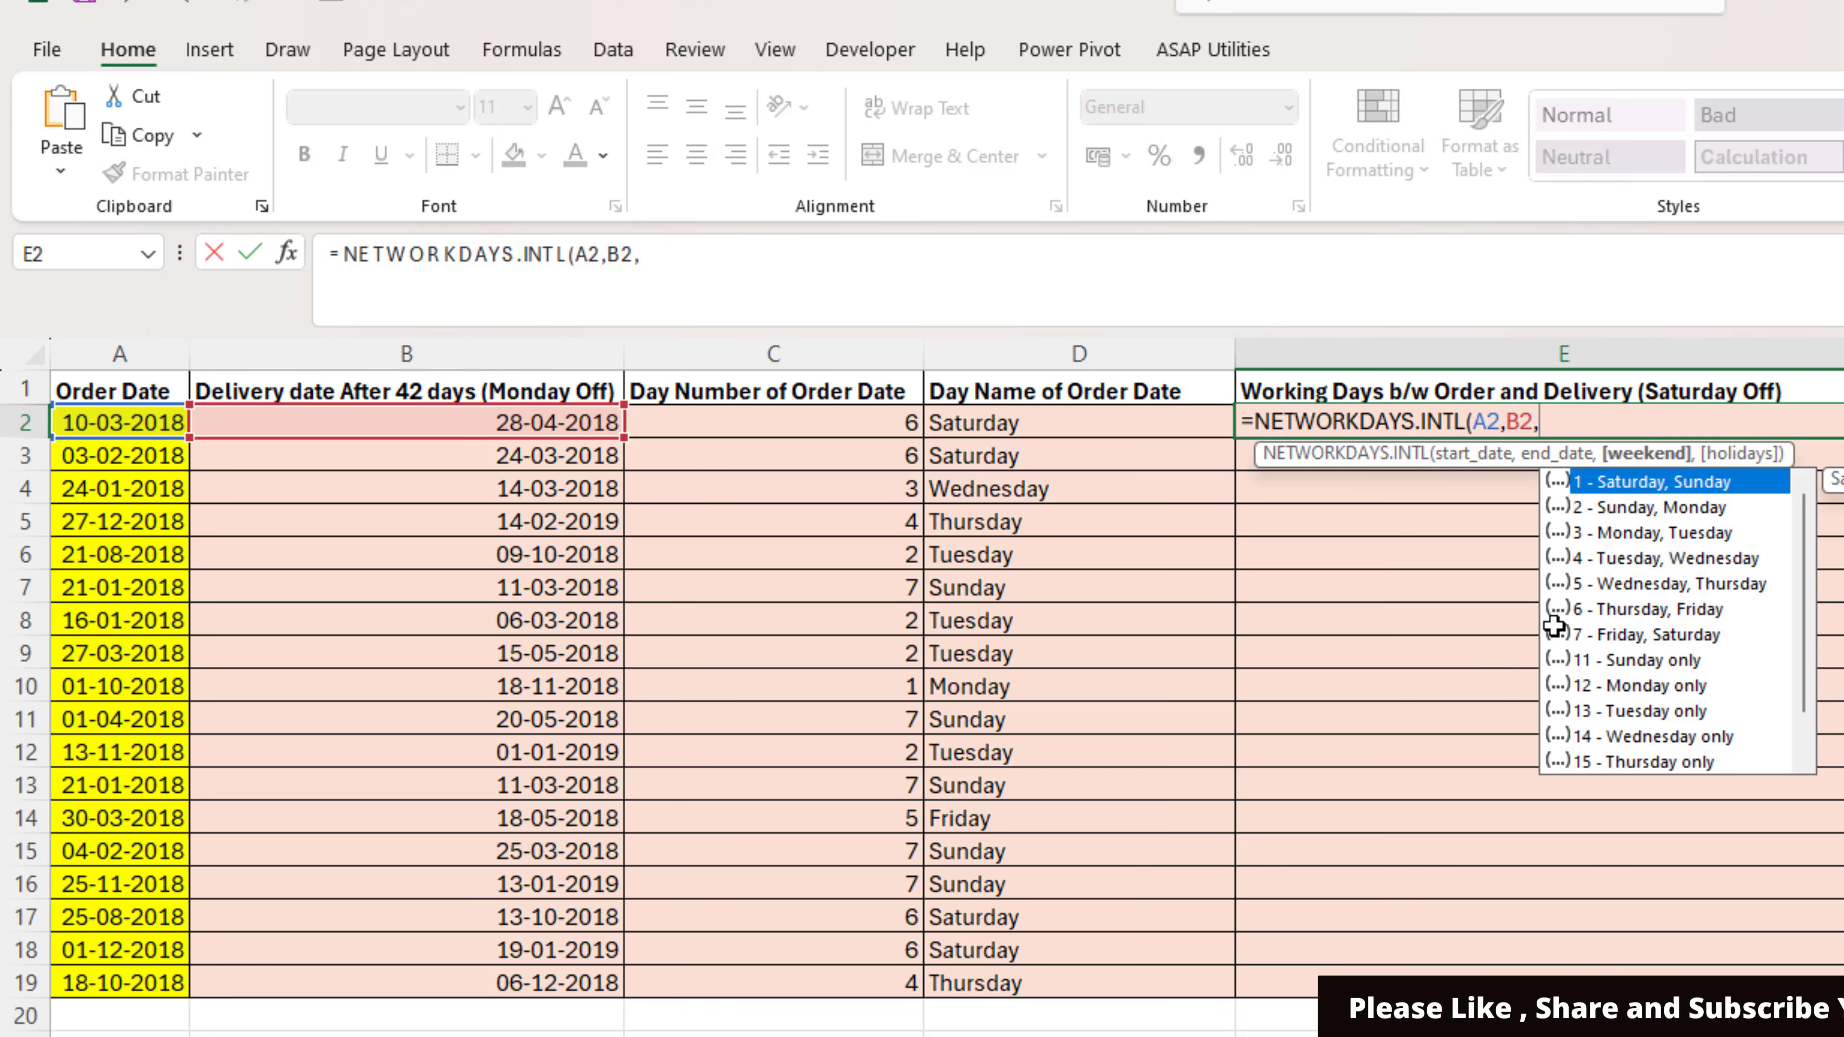
pyautogui.scroll(-1, 1670, 639)
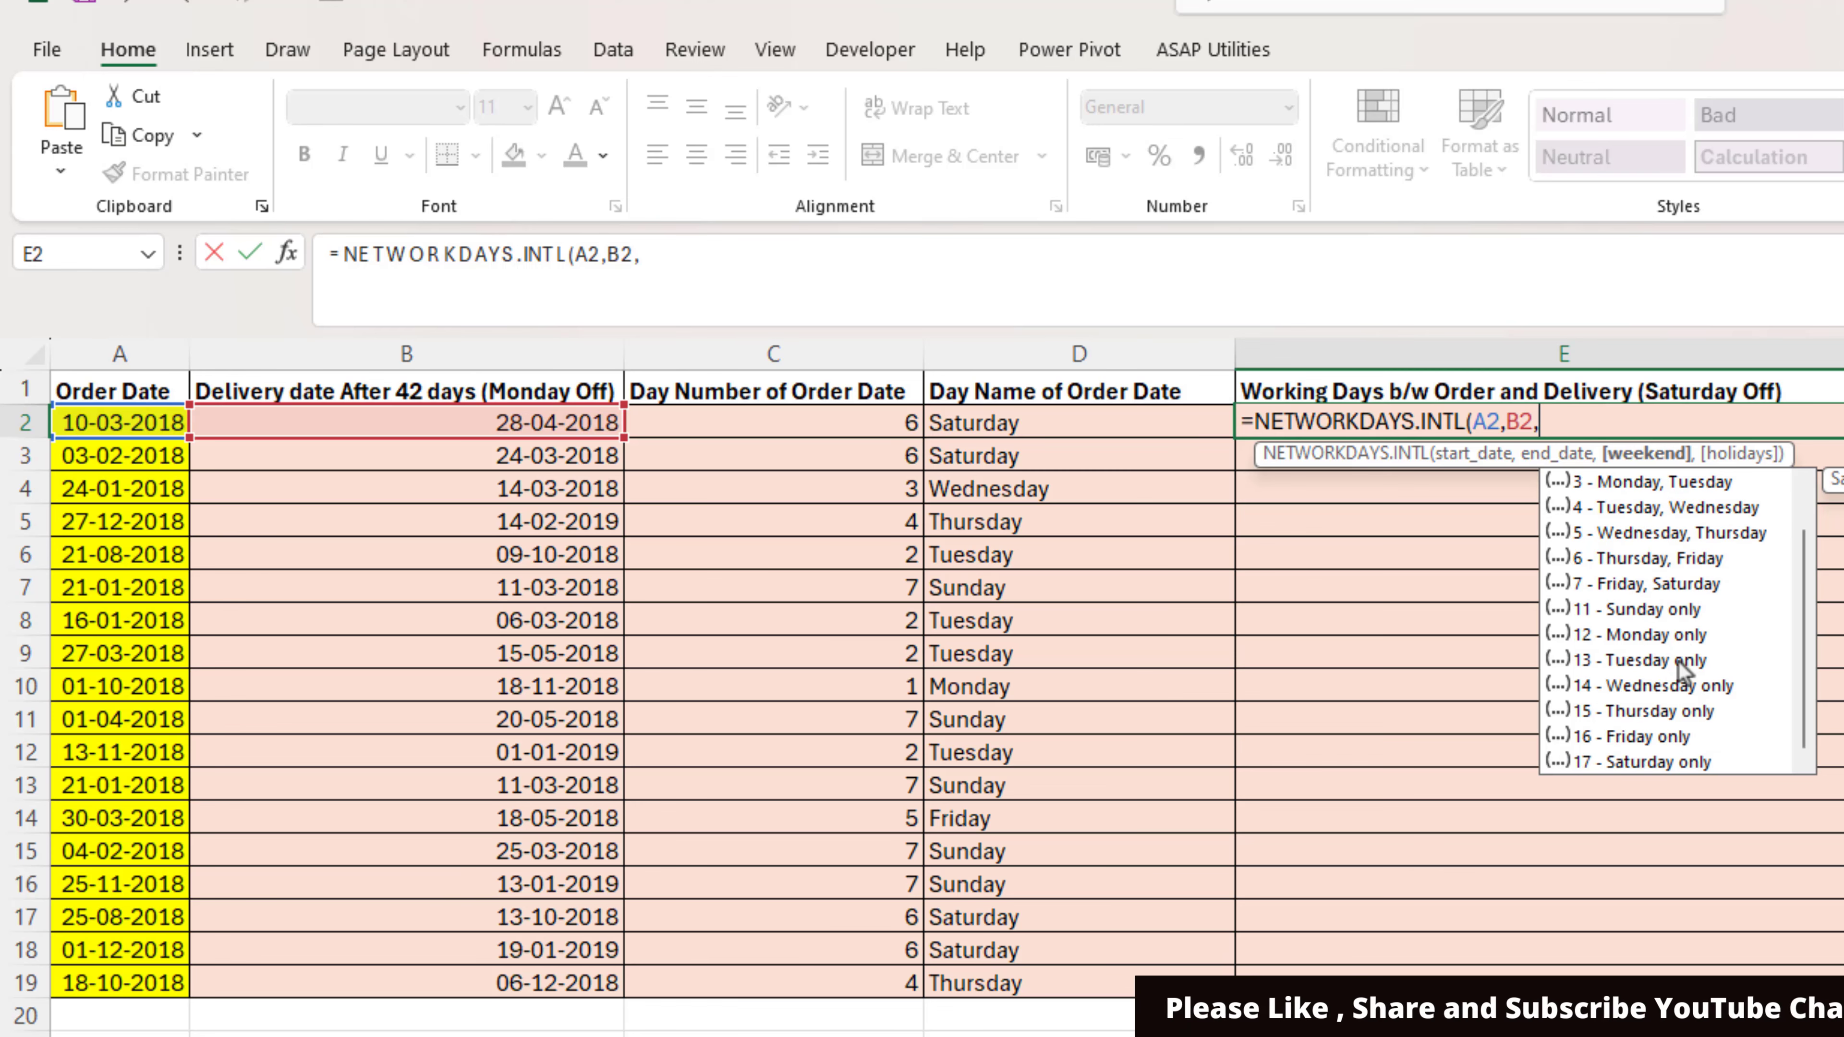
pyautogui.write('17')
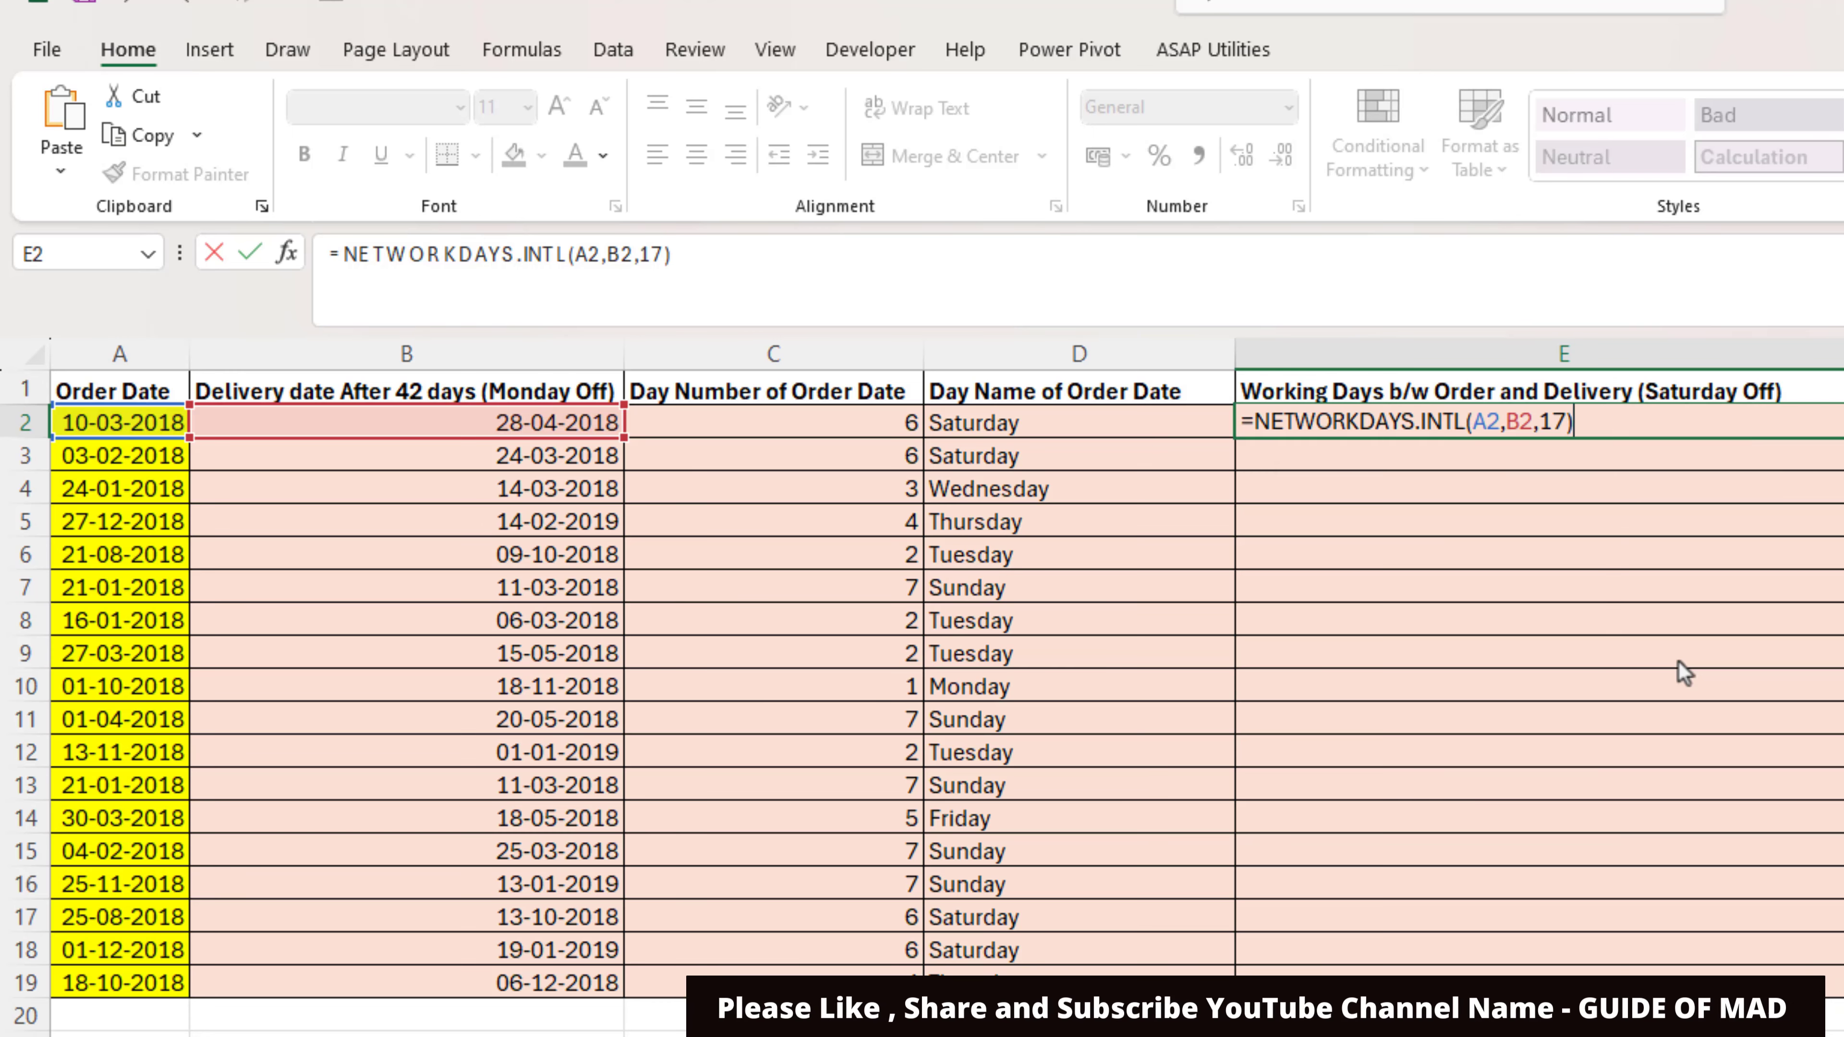
pyautogui.hotkey('ctrl', 'Return')
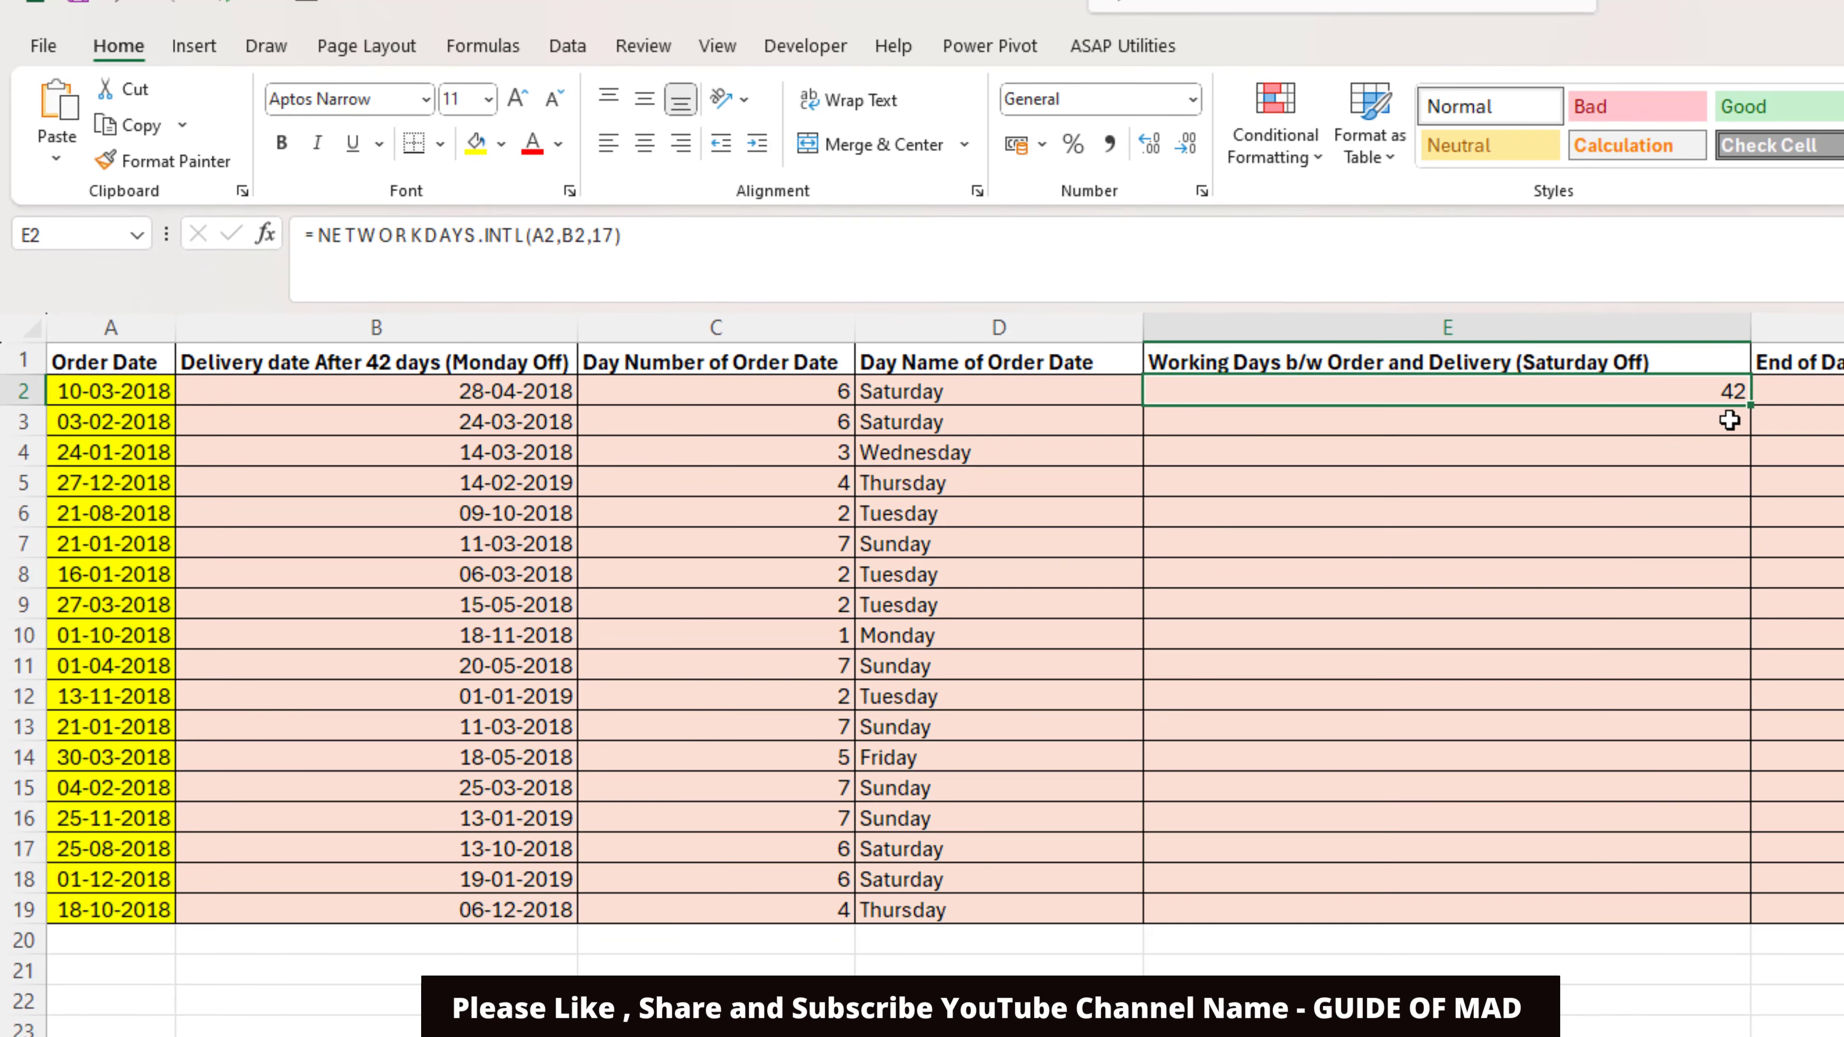
# Step: Fill the NETWORKDAYS.INTL formula in E2 down the working-days column to row 19
pyautogui.doubleClick(1800, 417)
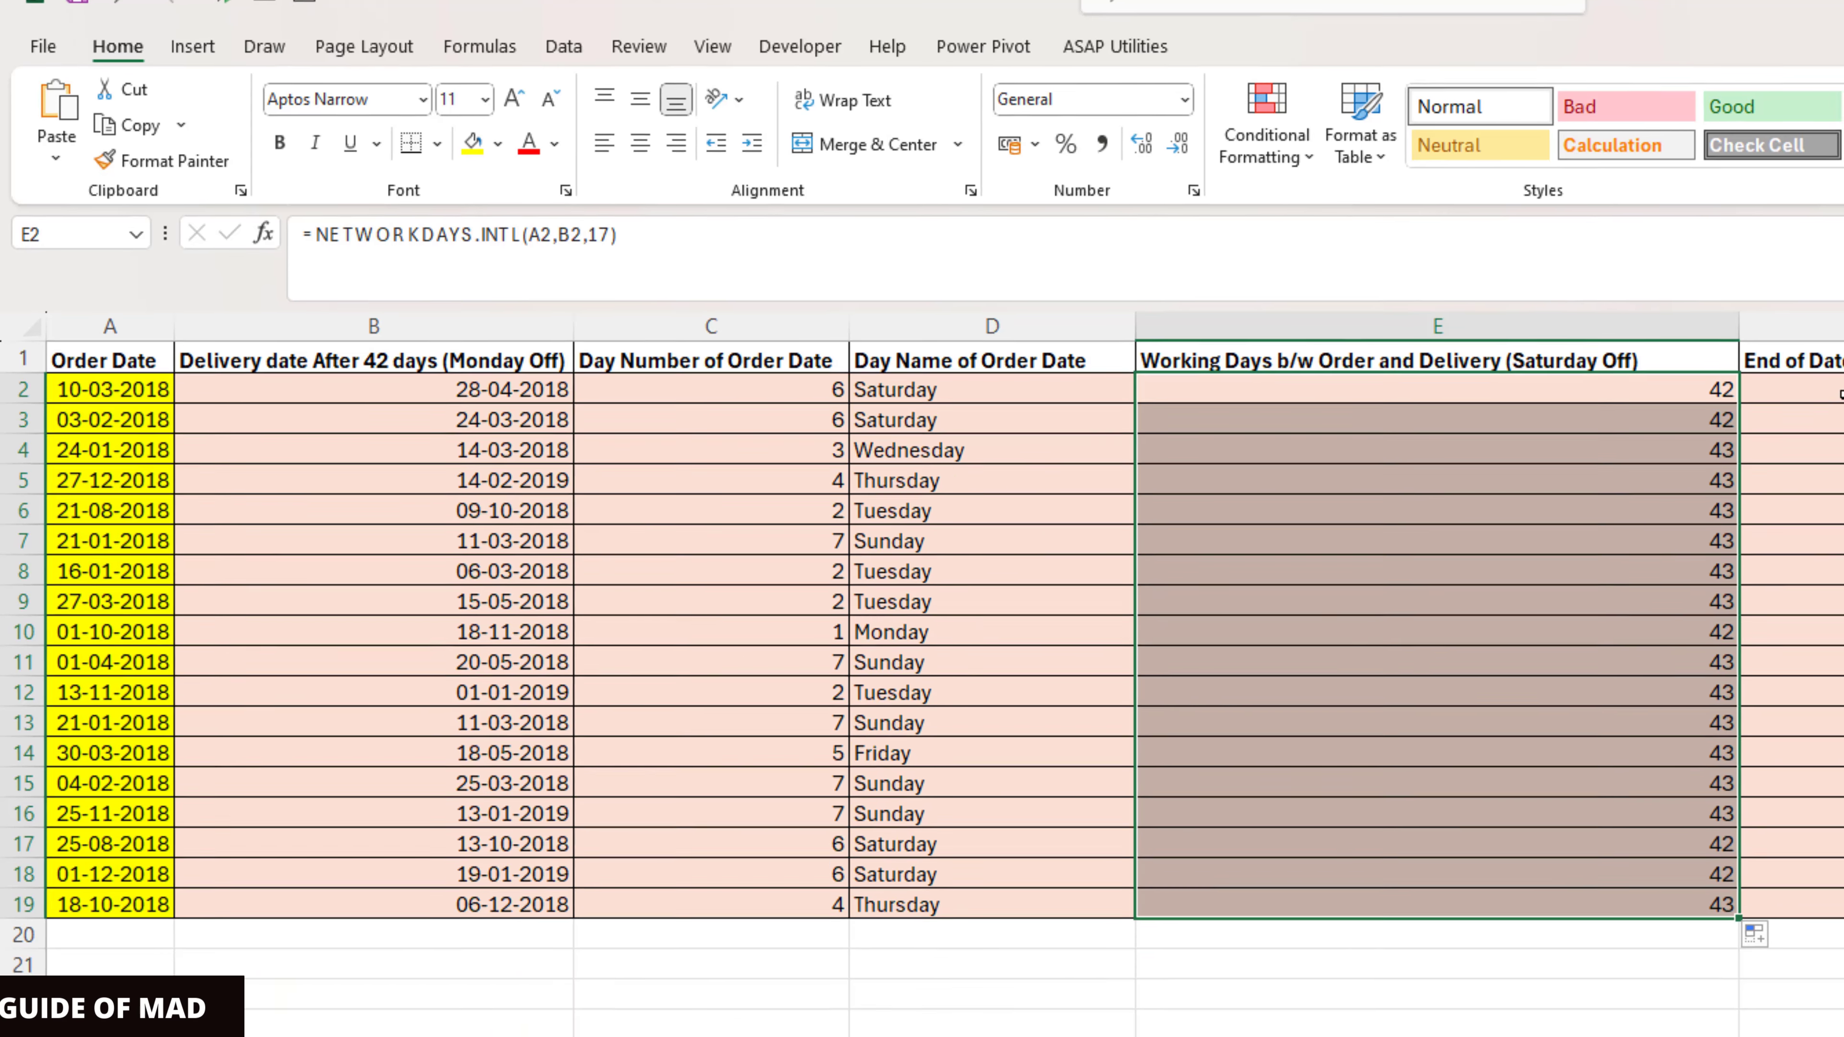
# Step: Enter =EDATE(A2,3) in F2 for the date three months after the order date
pyautogui.click(1793, 391)
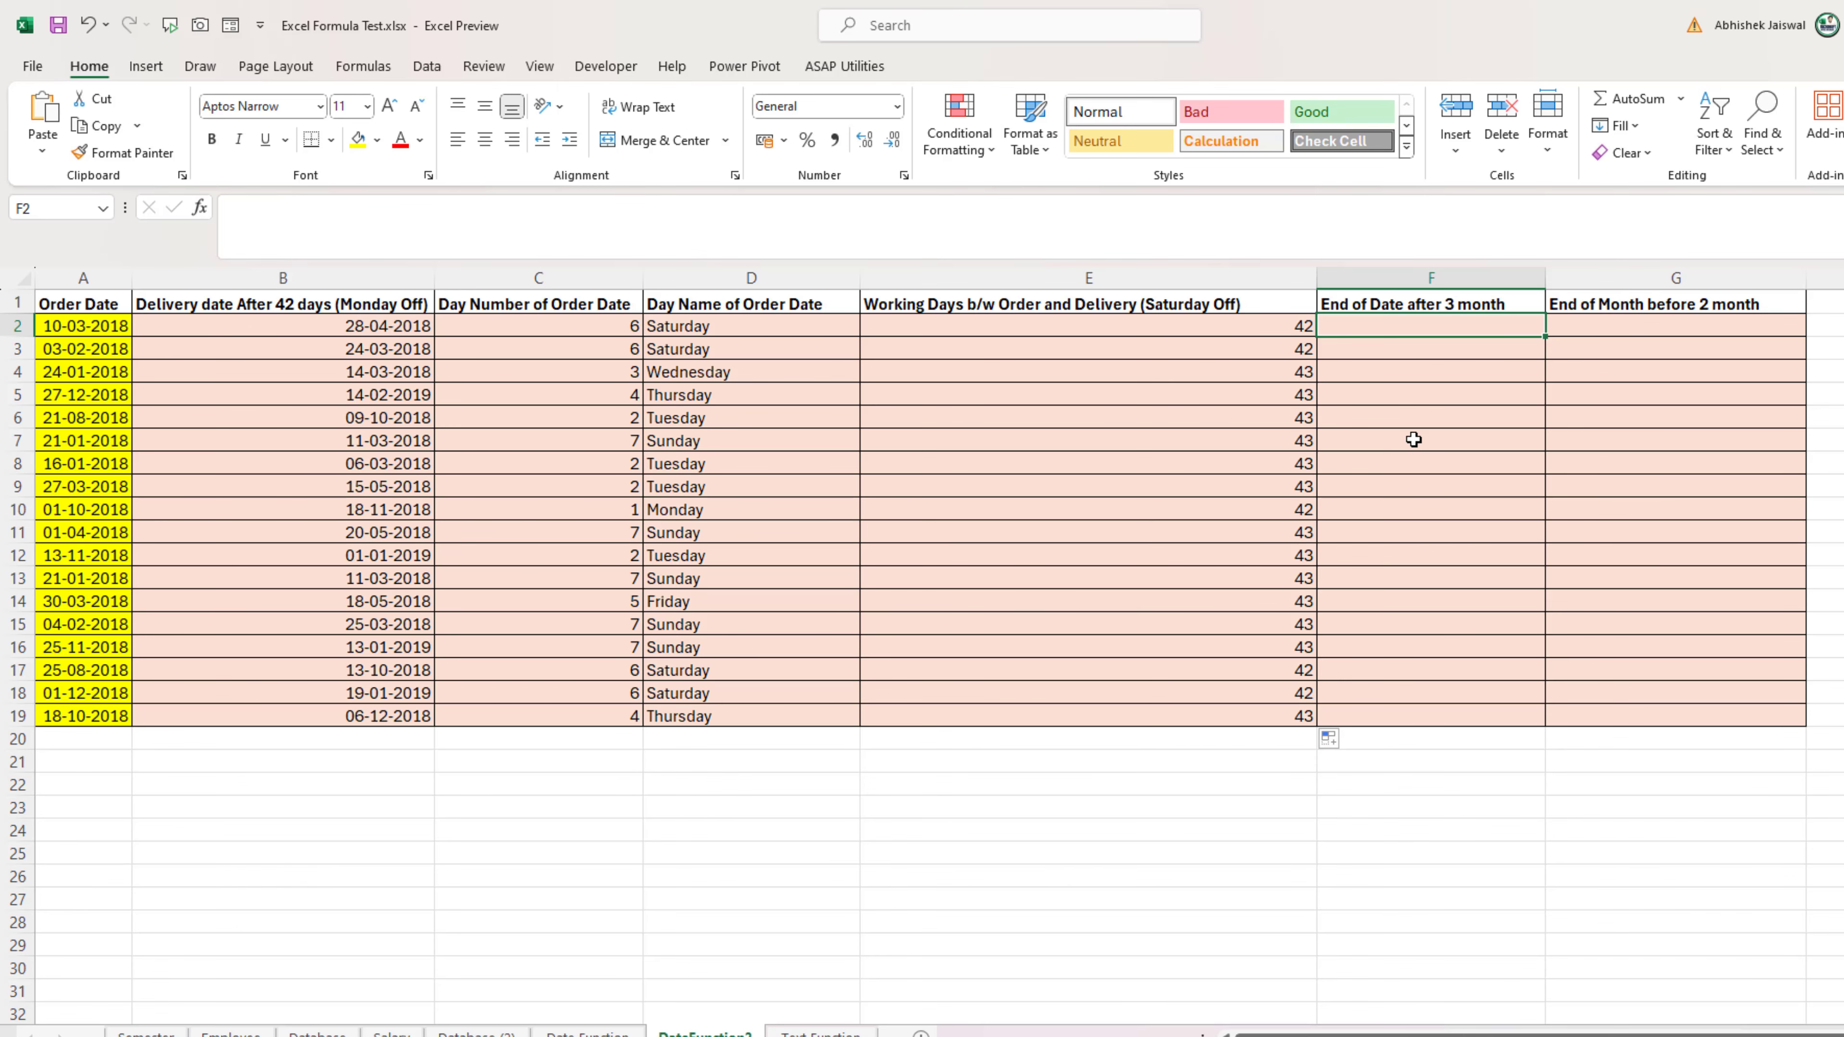
pyautogui.write('=EDATE(')
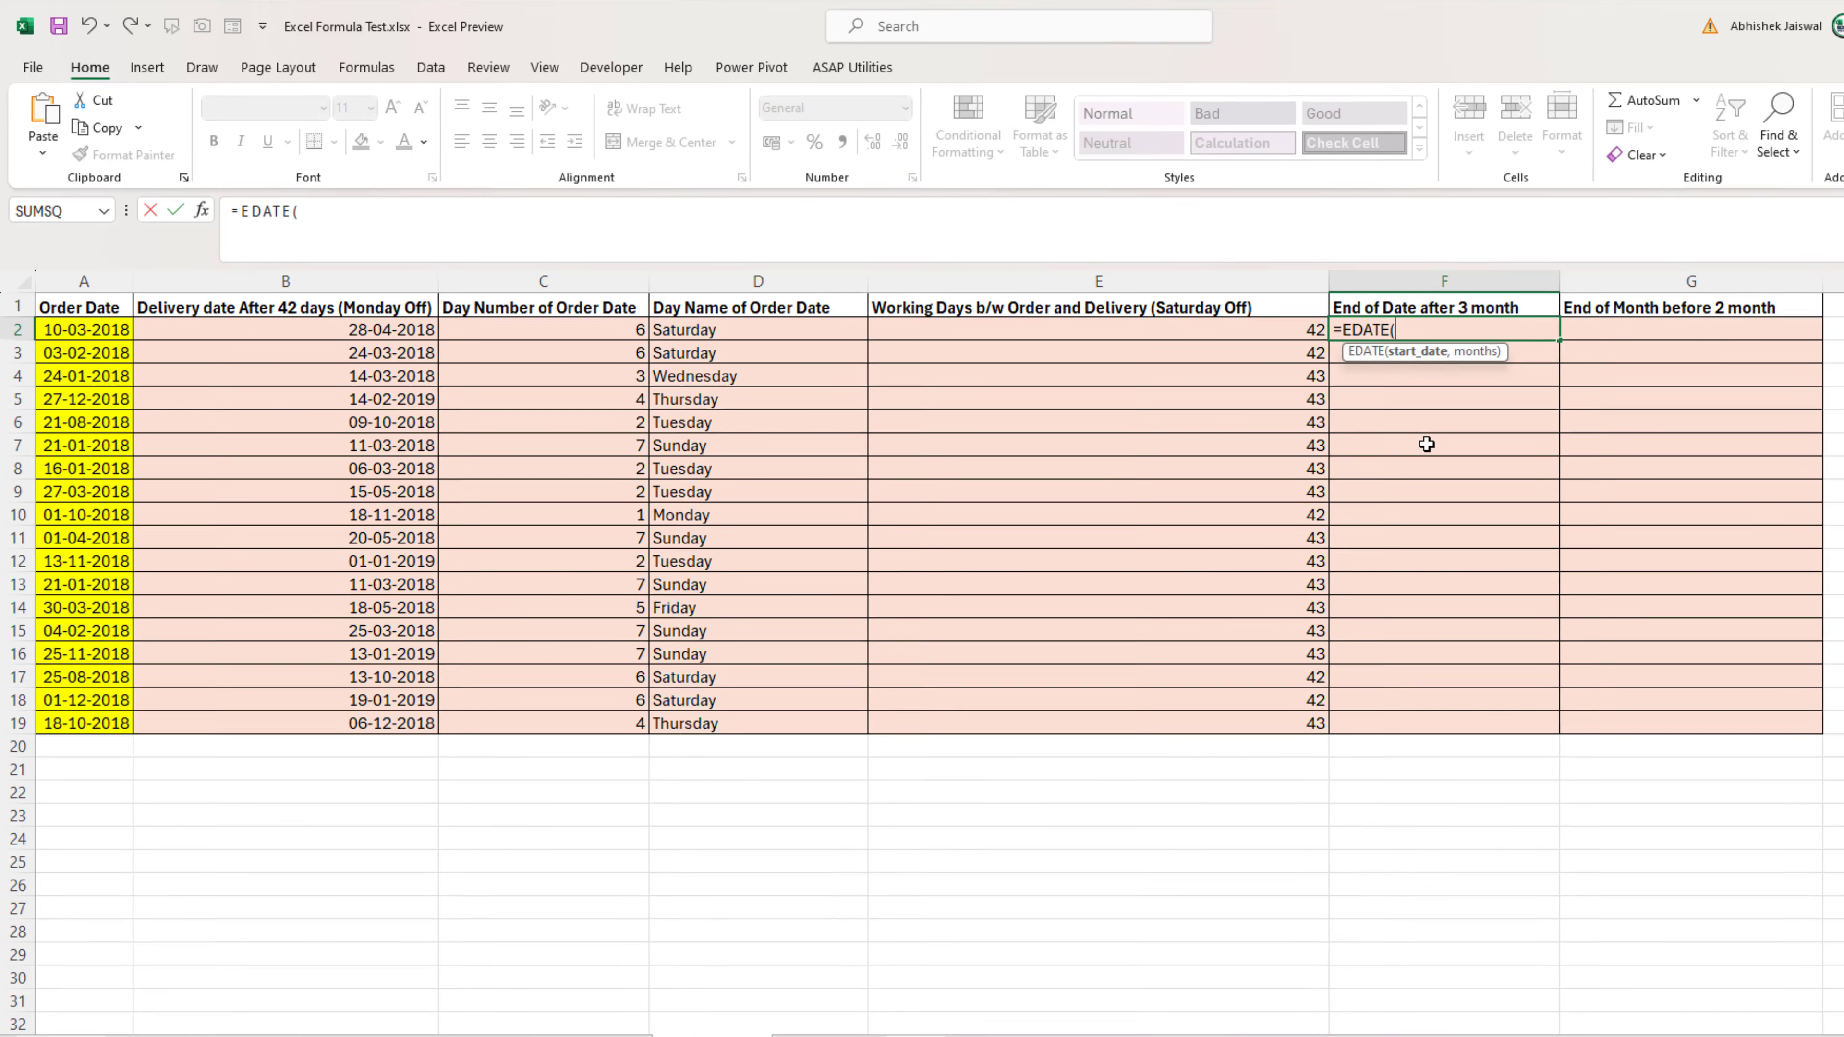
pyautogui.press('Left')
pyautogui.press('Left')
pyautogui.press('Left')
pyautogui.press('Left')
pyautogui.press('Left')
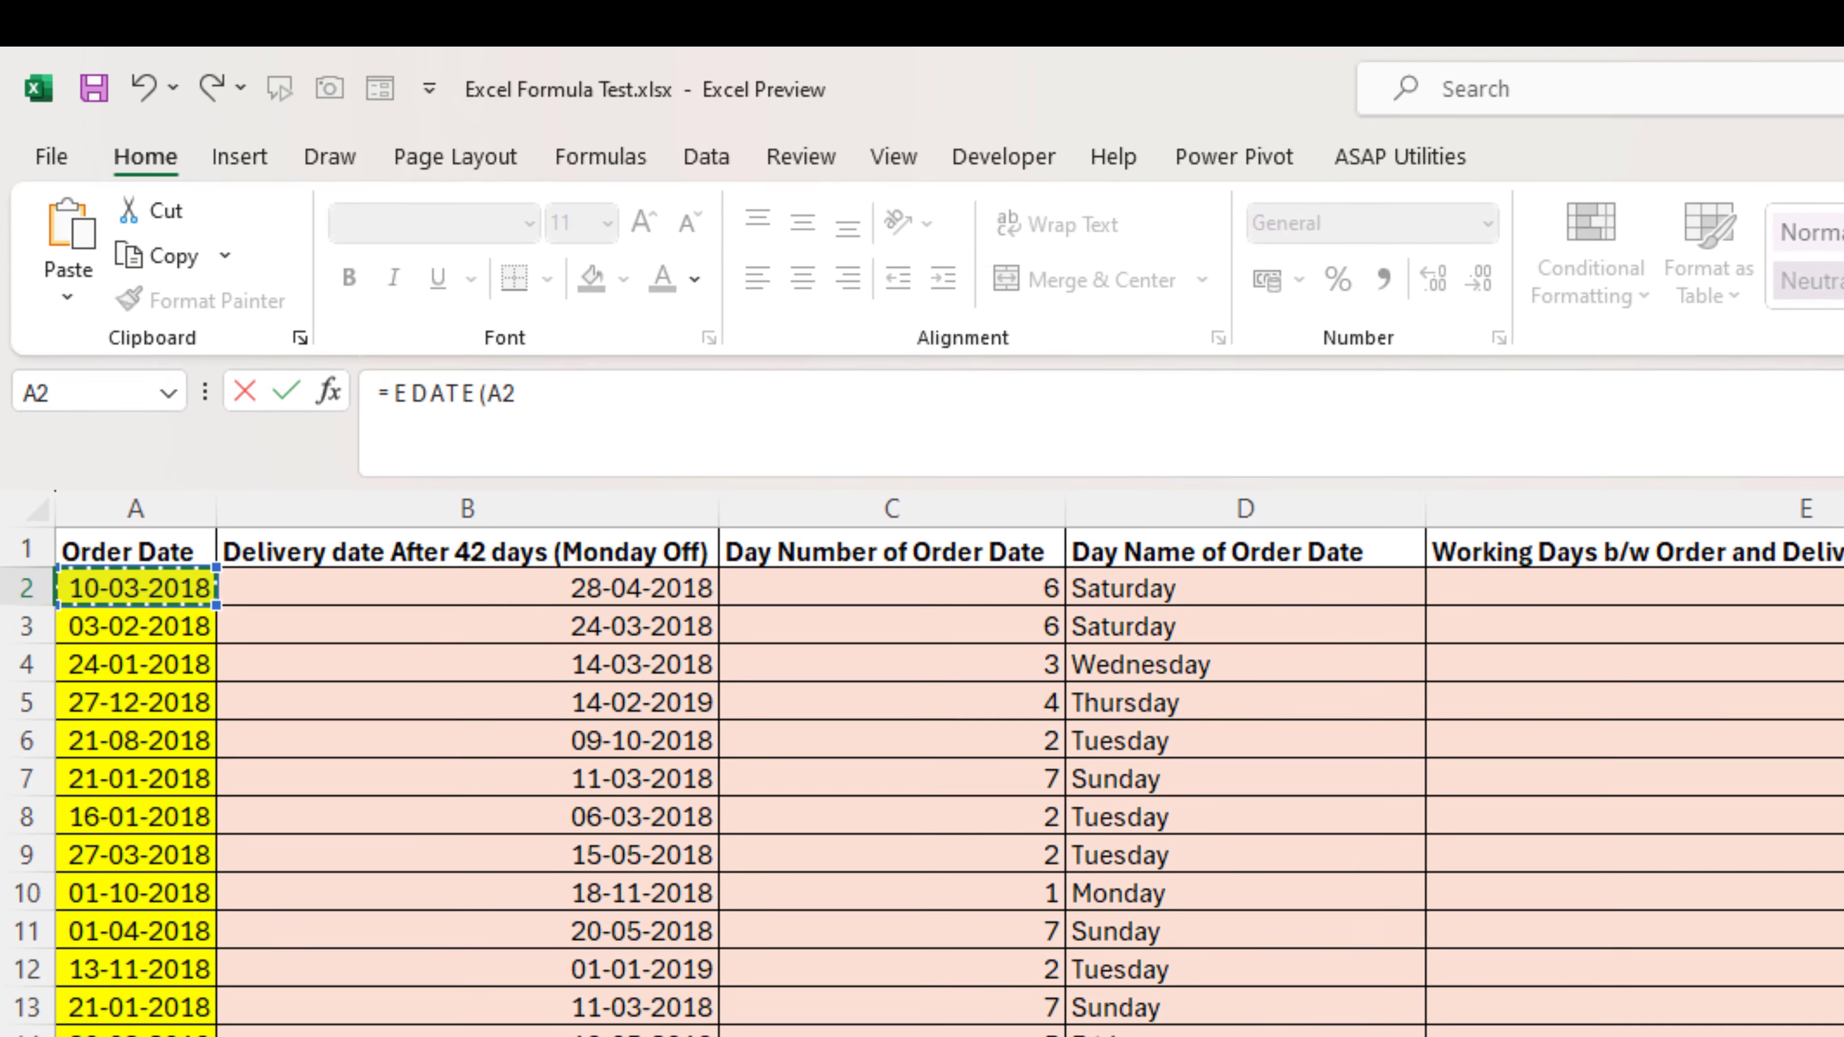
pyautogui.write(',3')
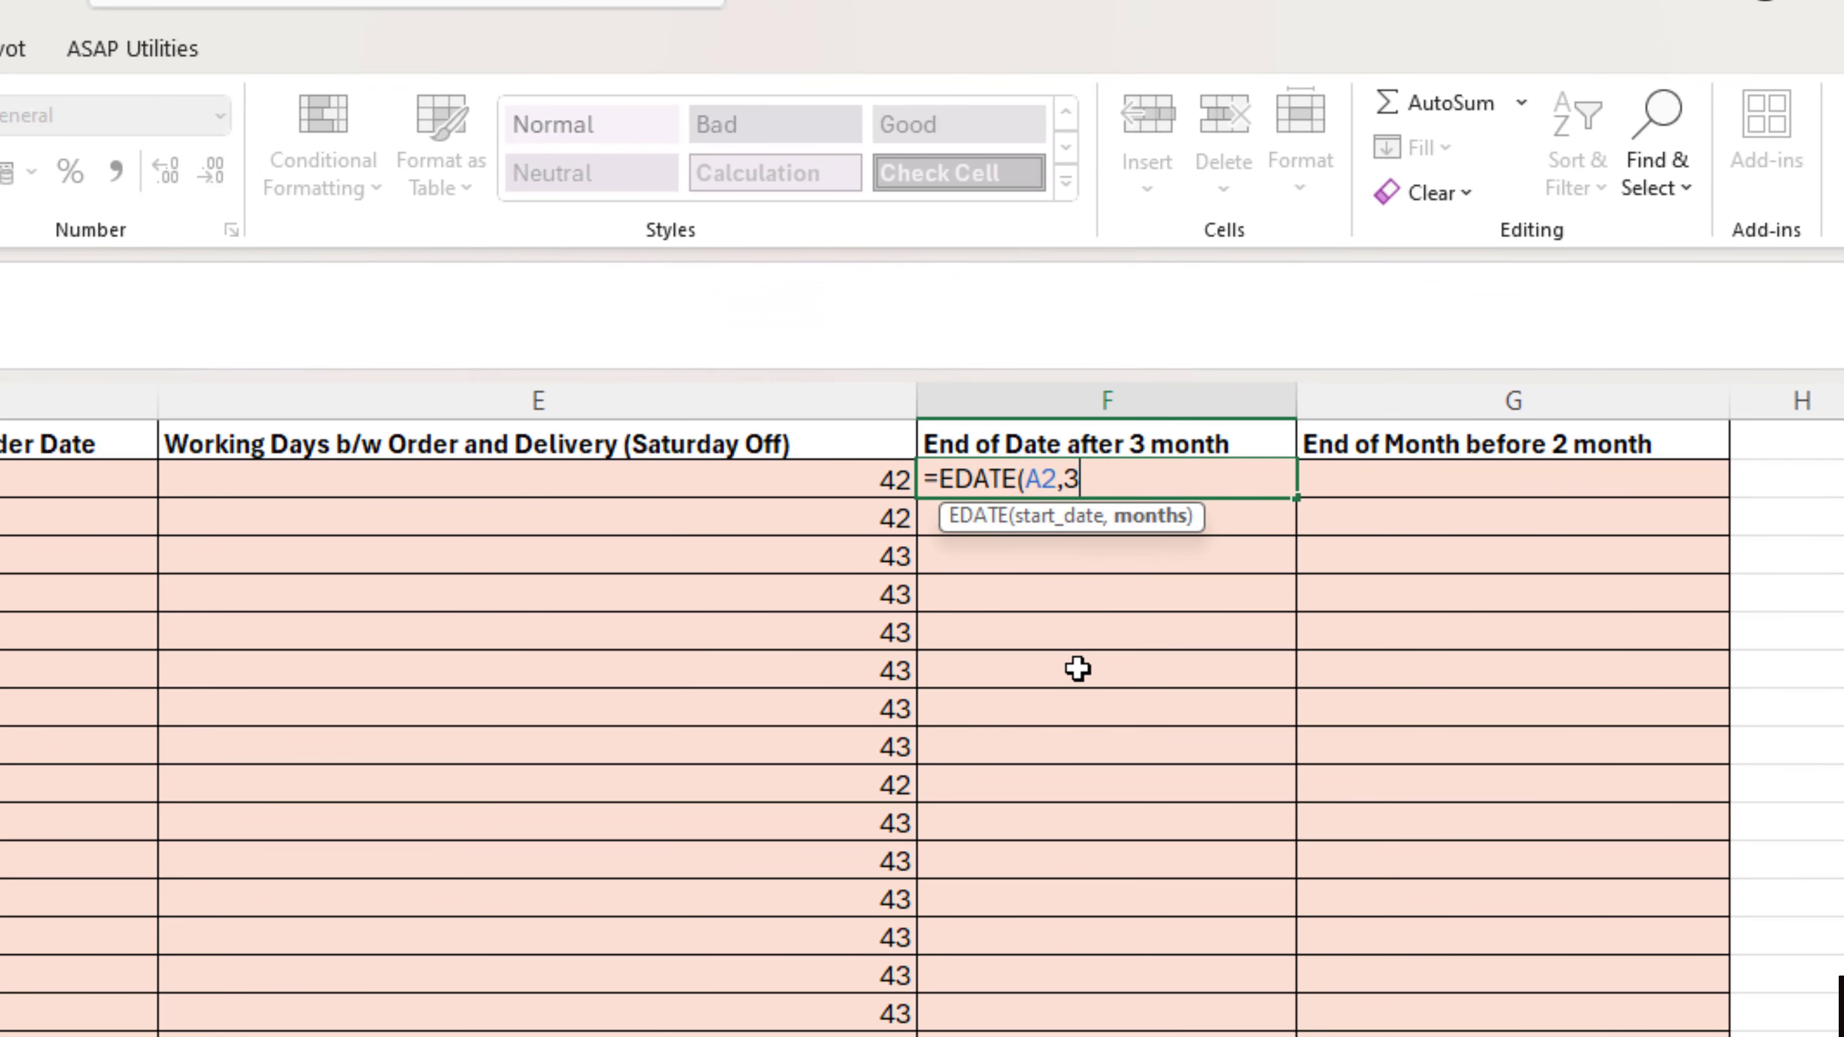
pyautogui.hotkey('ctrl', 'Return')
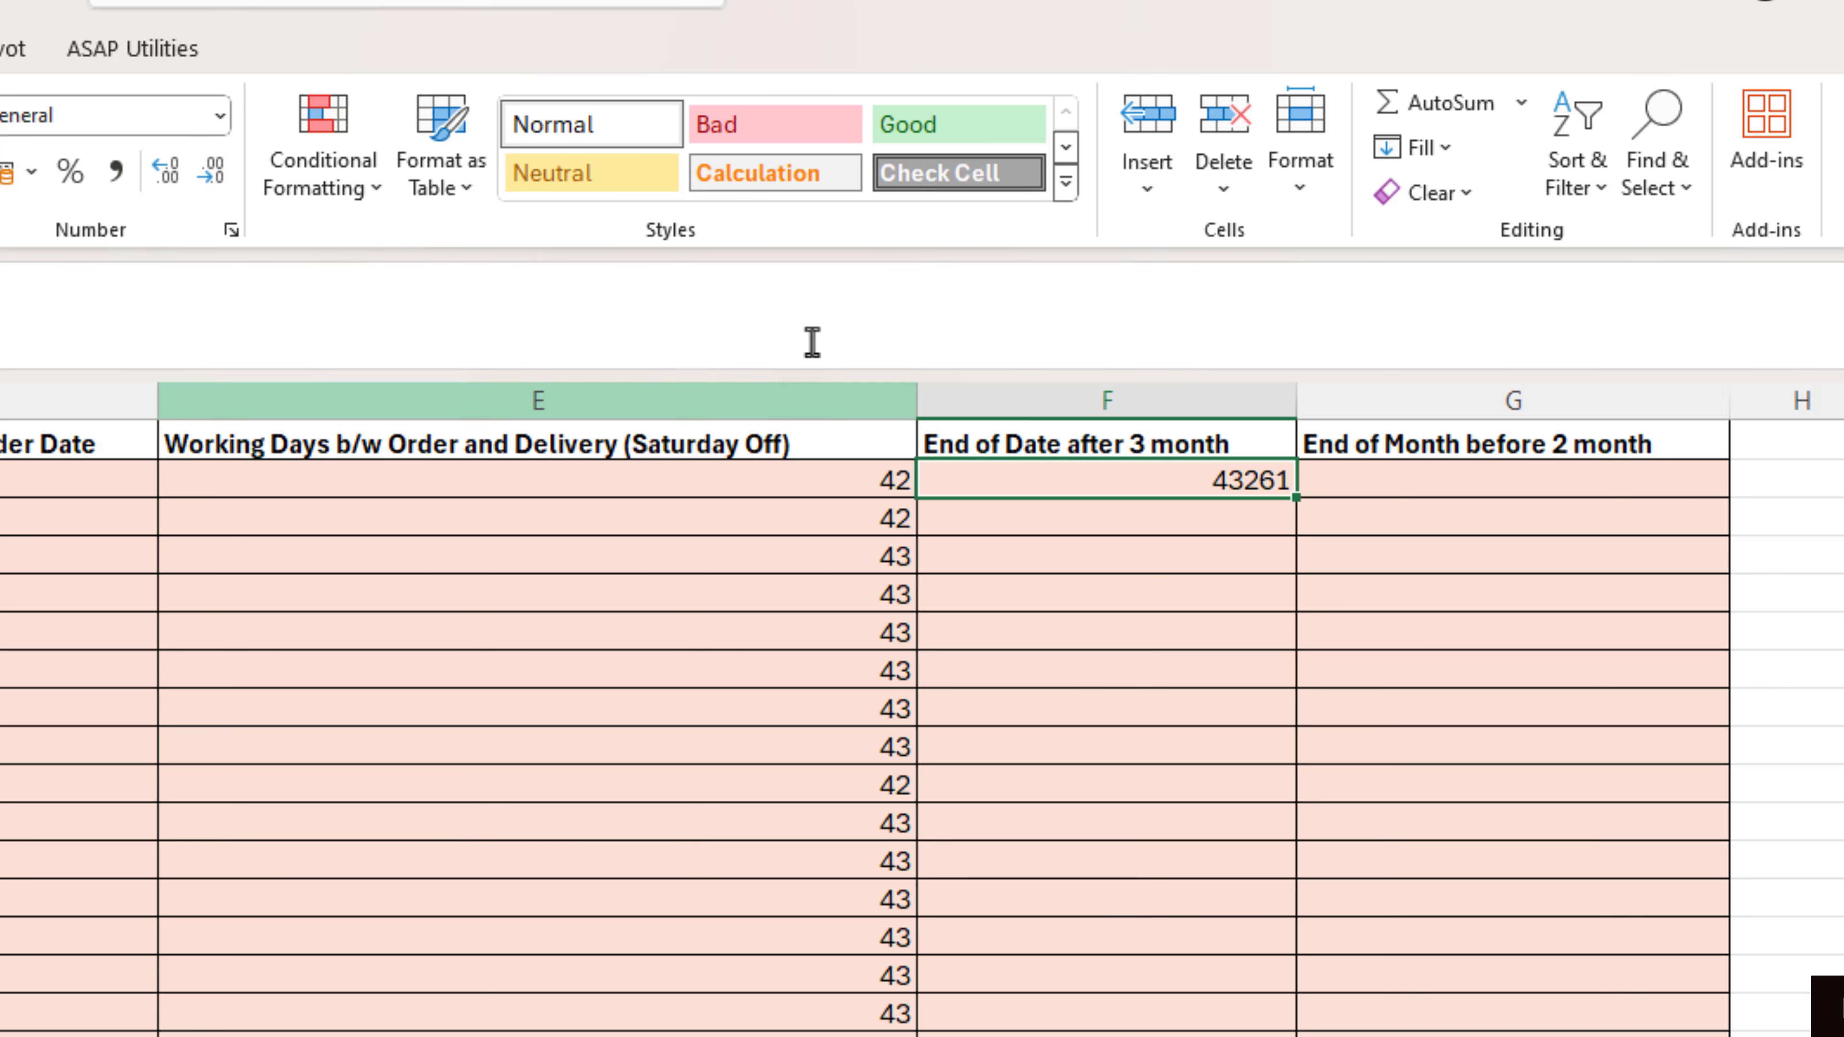
# Step: Format F2 as Short Date and fill its EDATE formula down the column
pyautogui.click(221, 114)
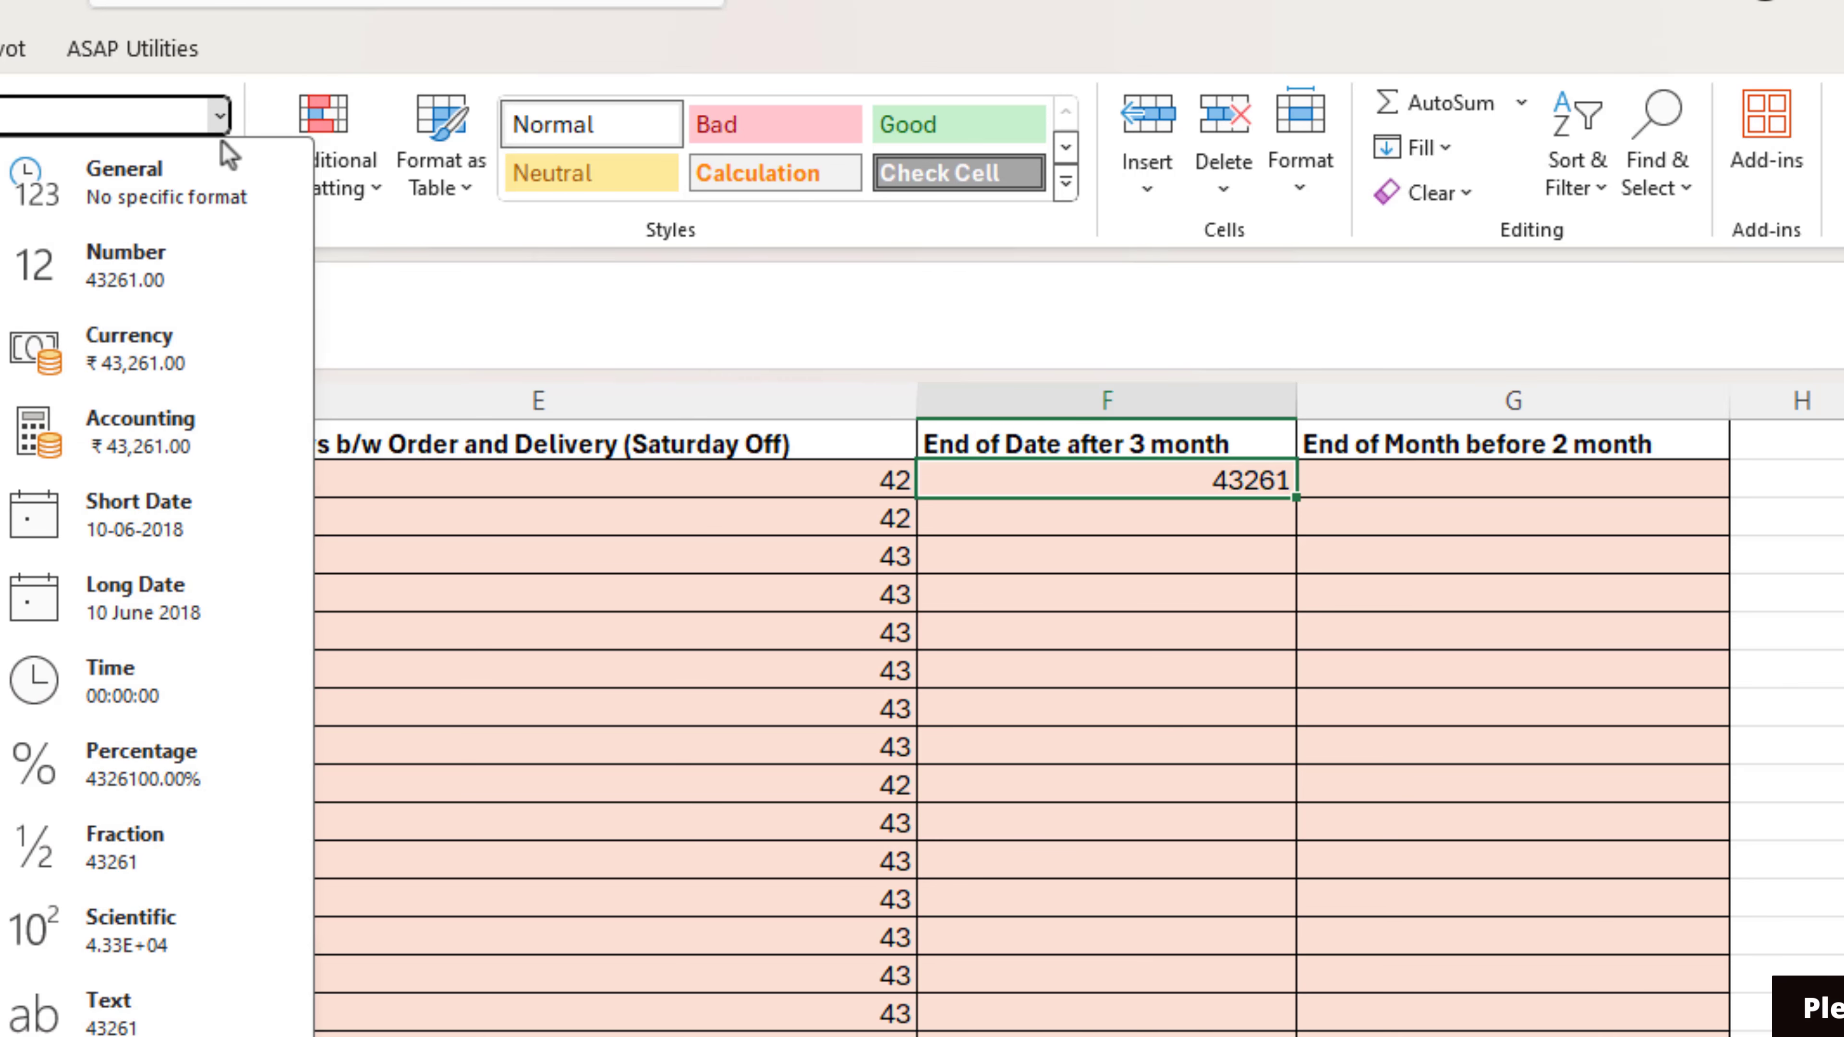
pyautogui.click(177, 524)
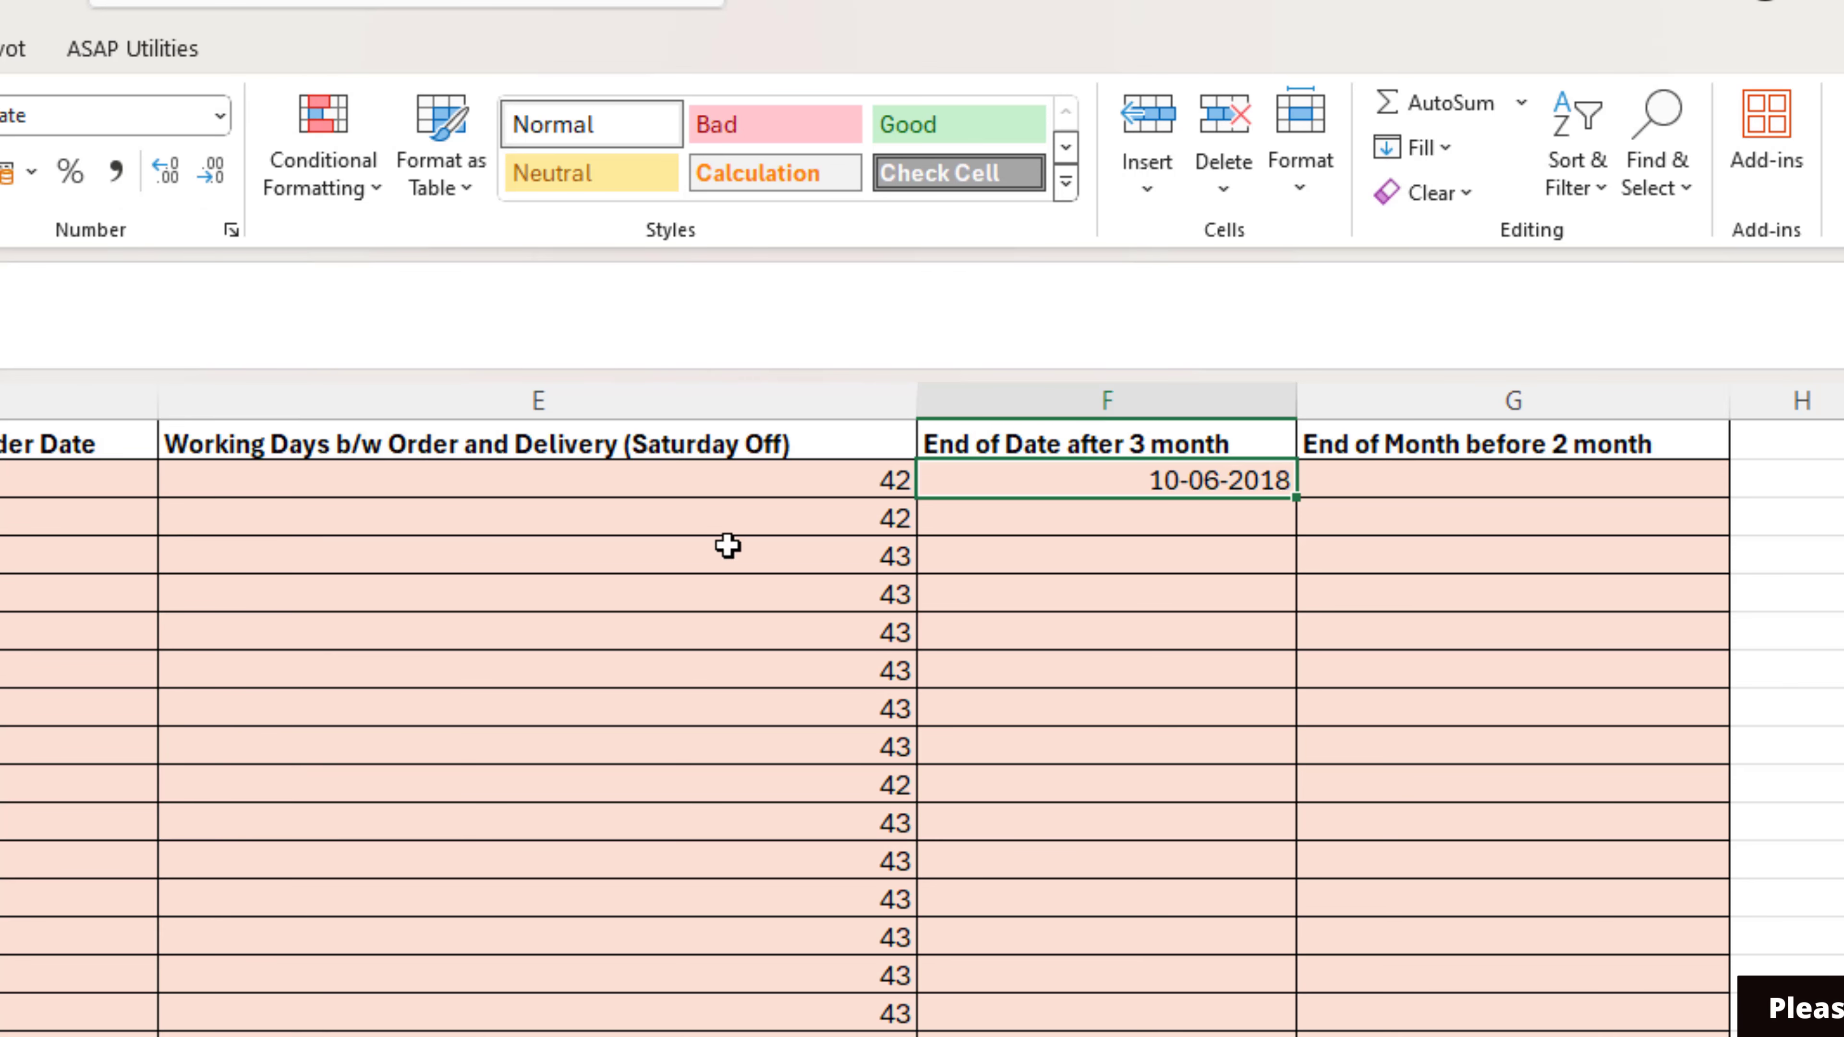
pyautogui.doubleClick(1300, 500)
# Step: Enter =EOMONTH(A2,-2) in G2 for the month end two months before the order date
pyautogui.click(1411, 486)
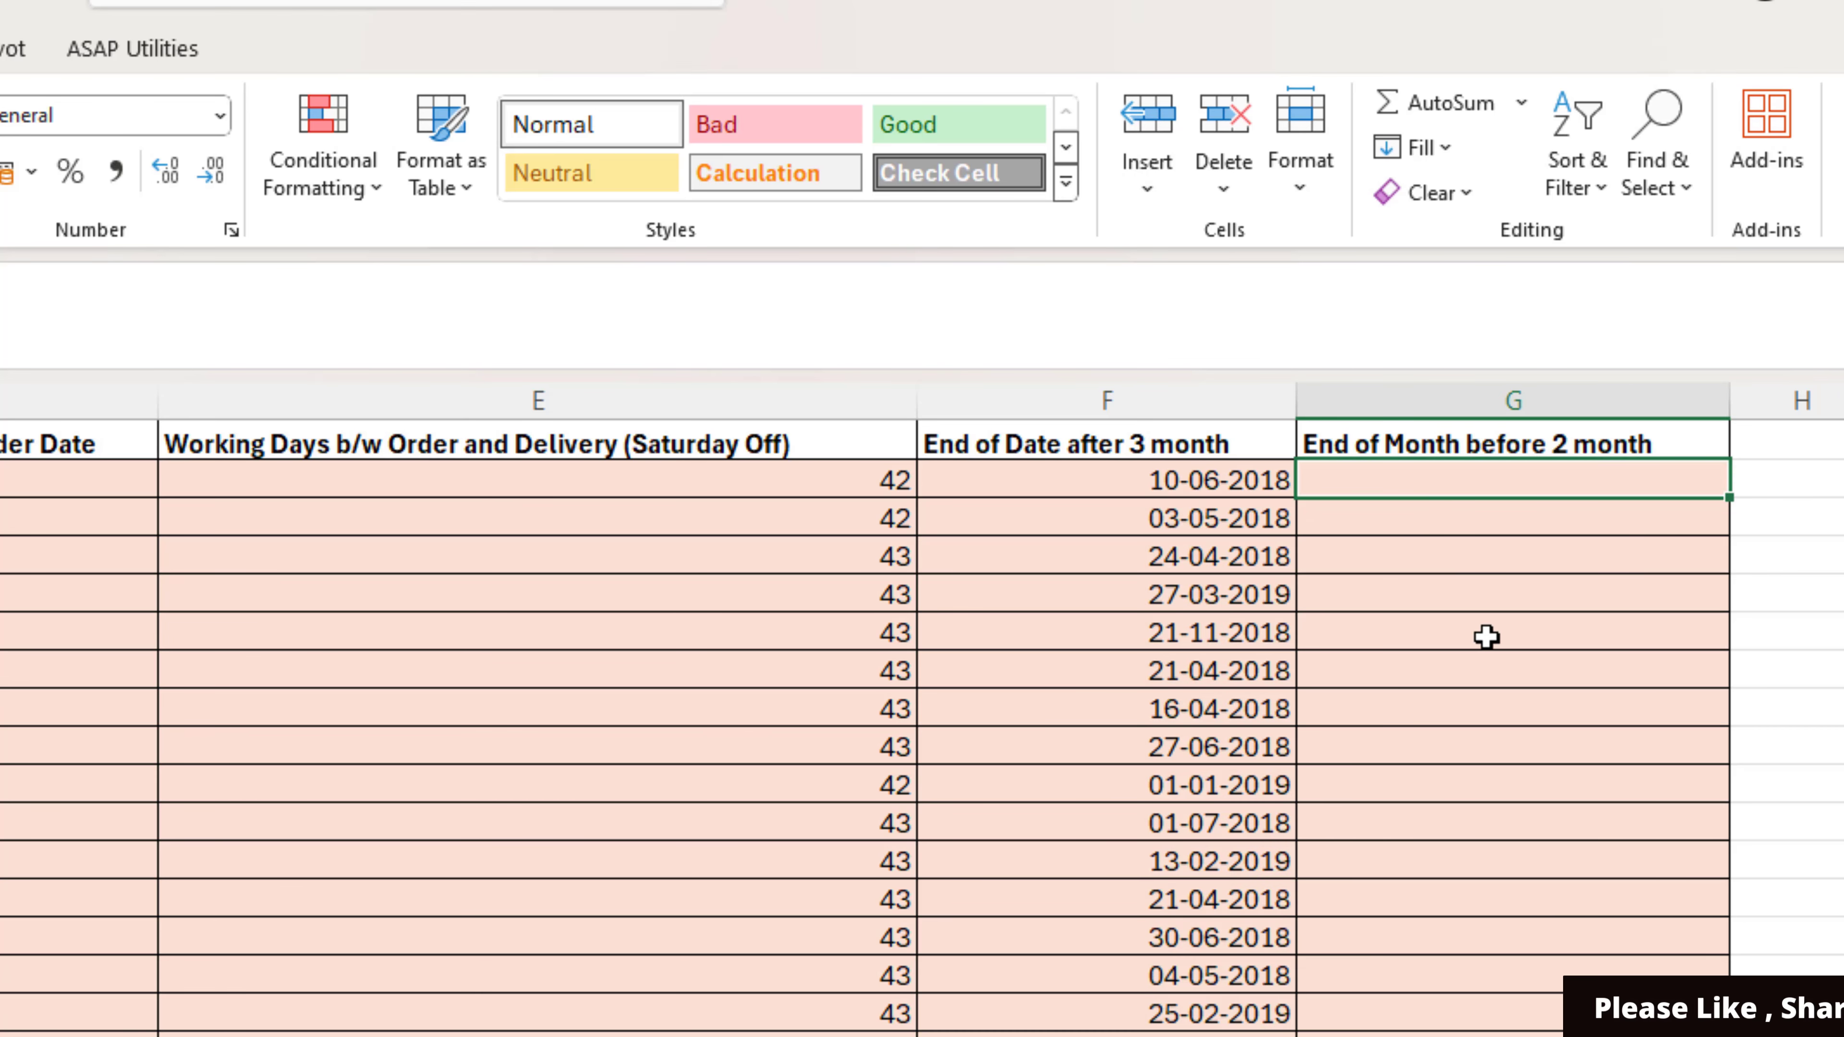
pyautogui.write('=eom')
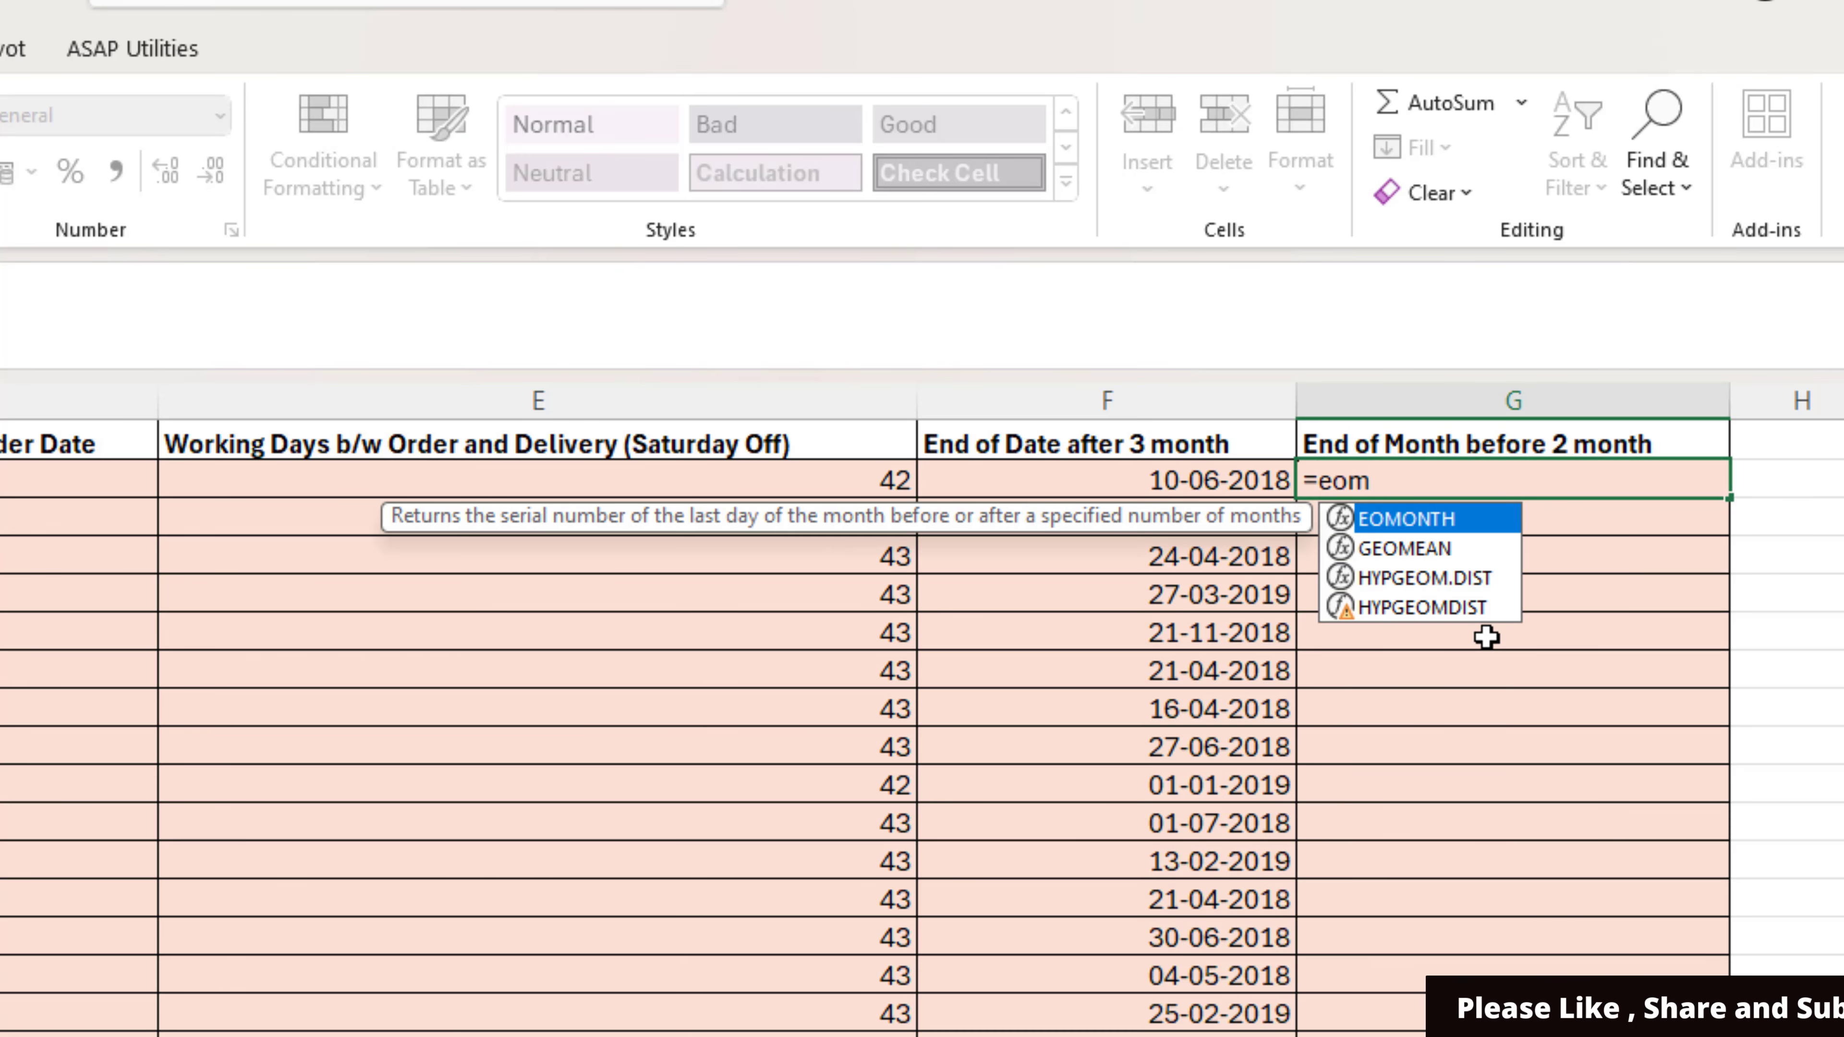
pyautogui.press('Tab')
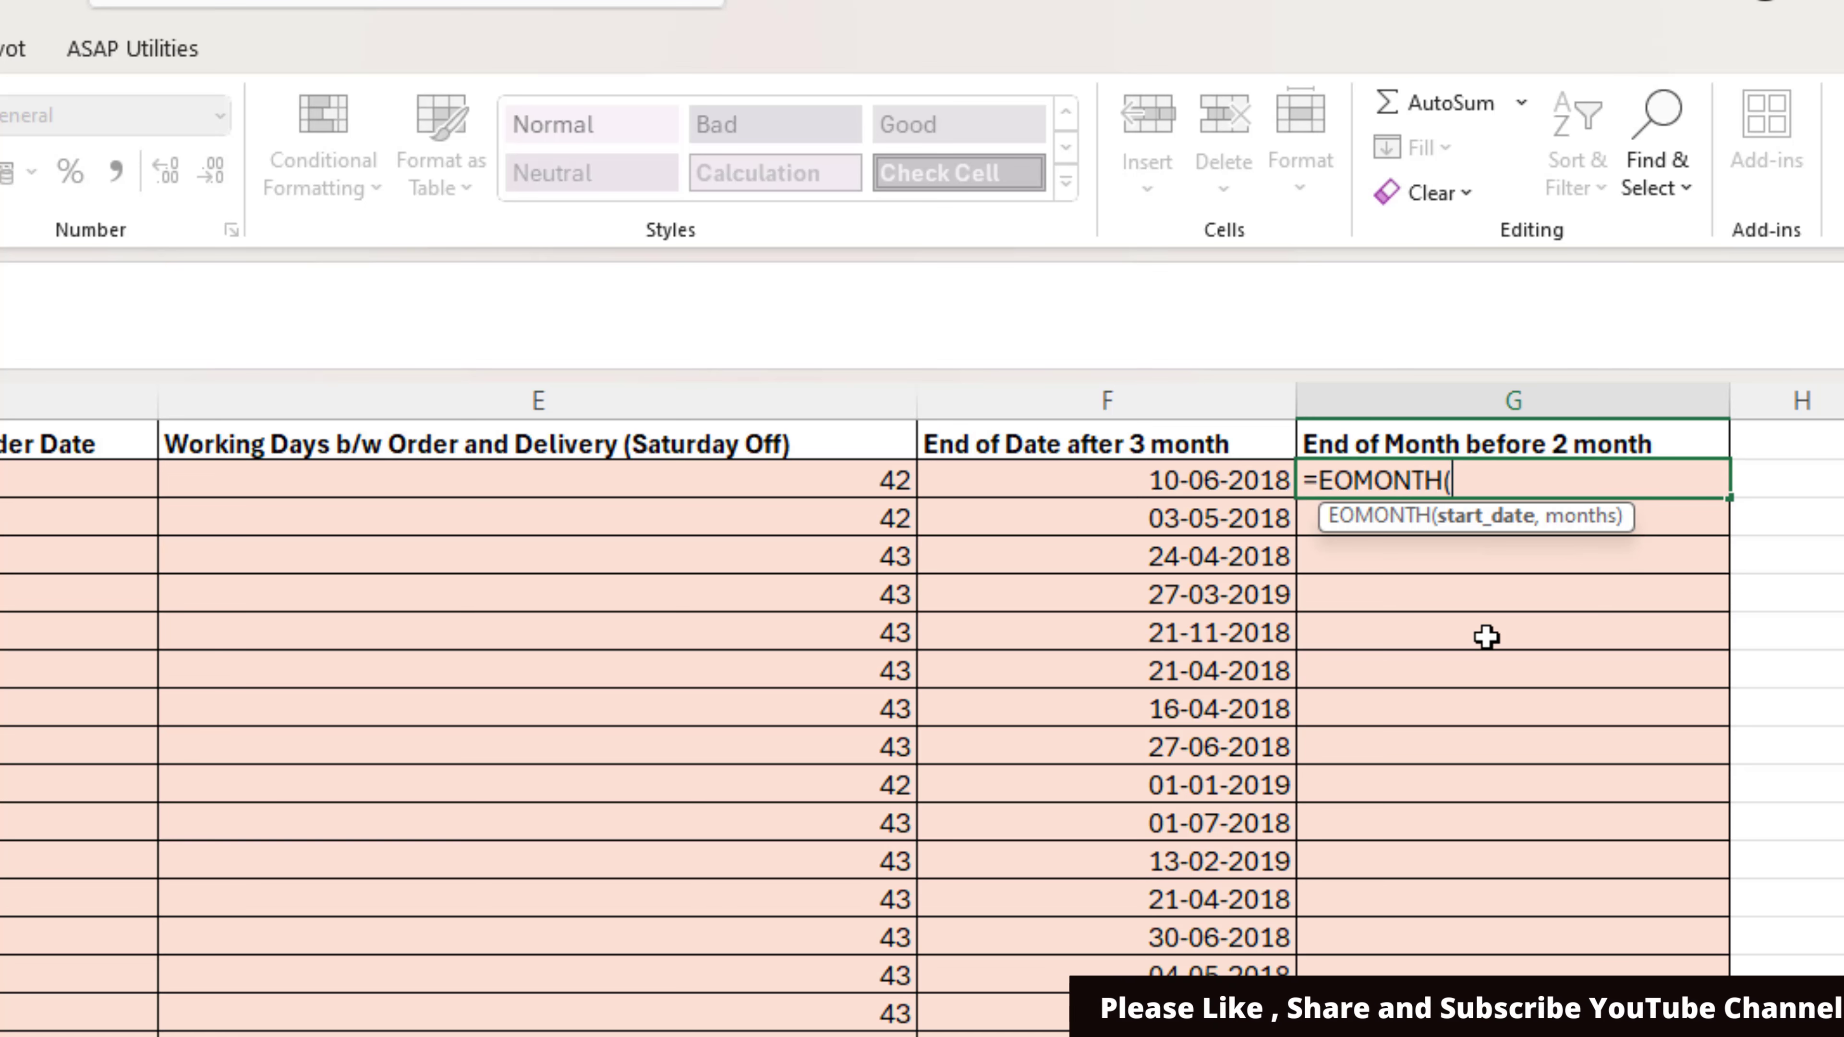
pyautogui.press('Left')
pyautogui.hotkey('ctrl', 'Left')
pyautogui.write(',')
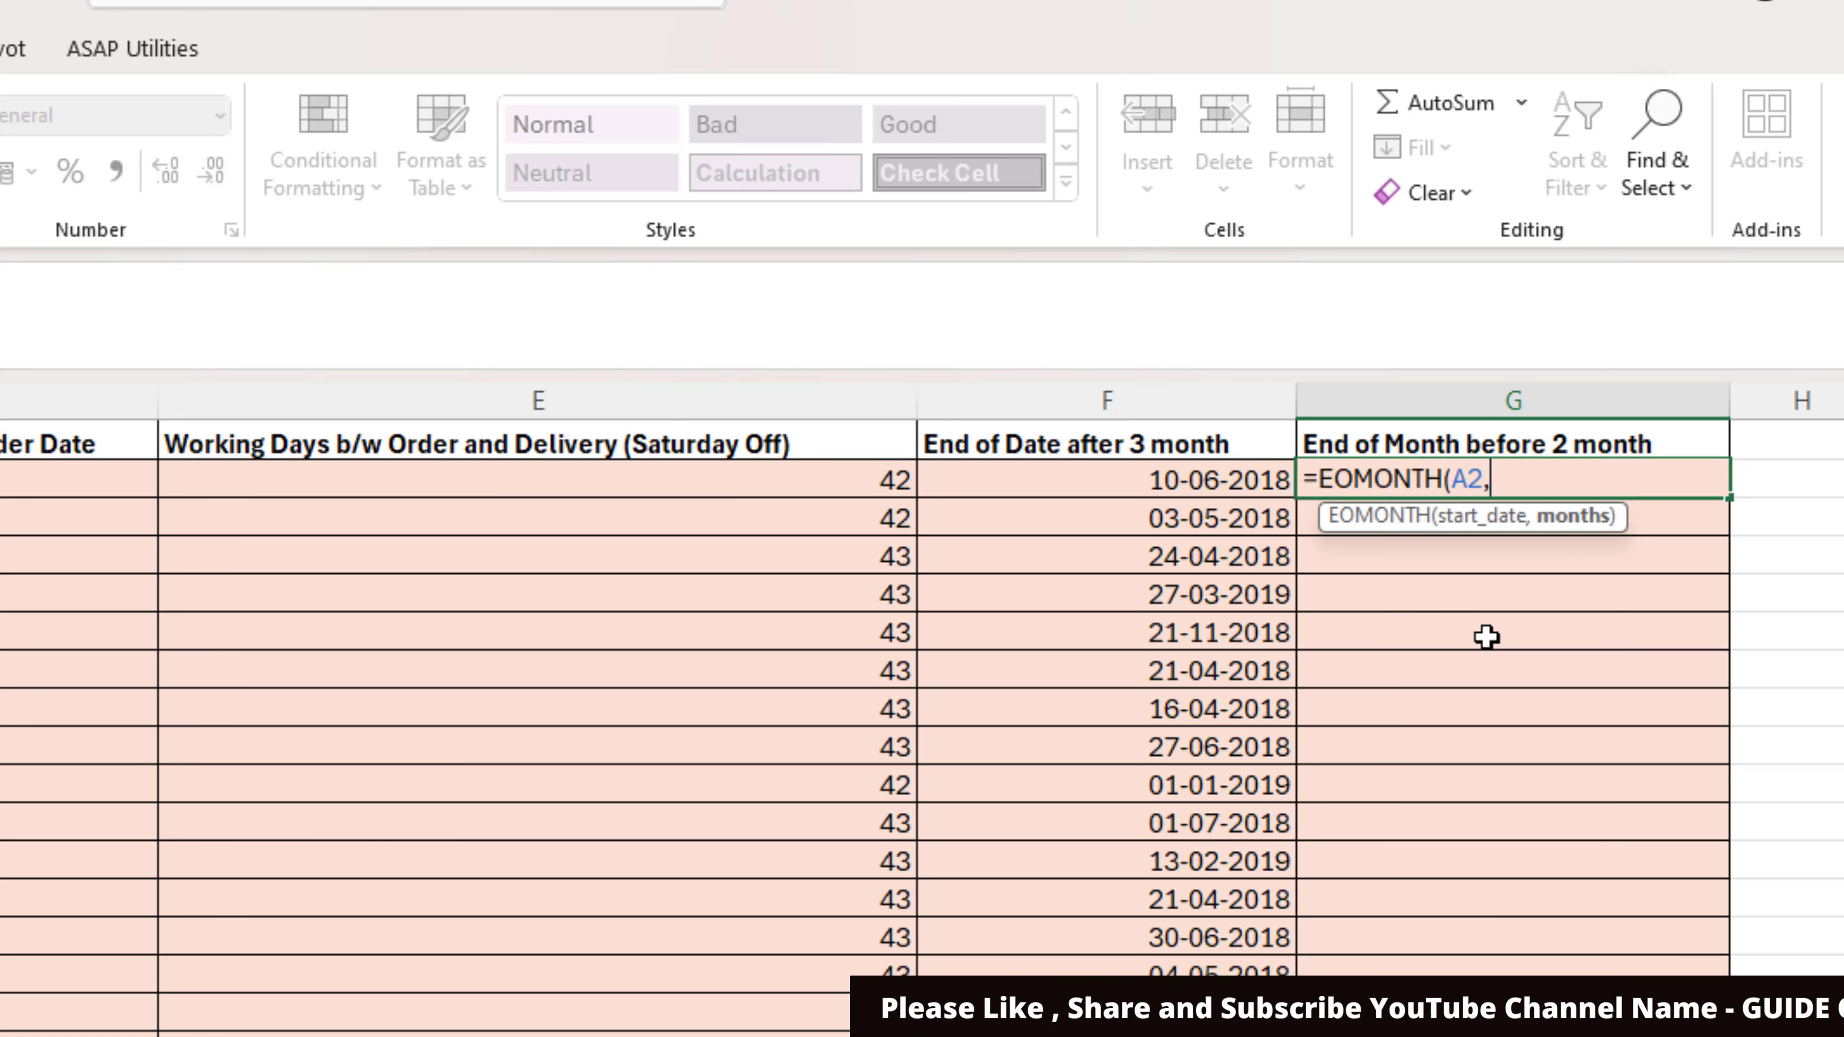
pyautogui.write('-2')
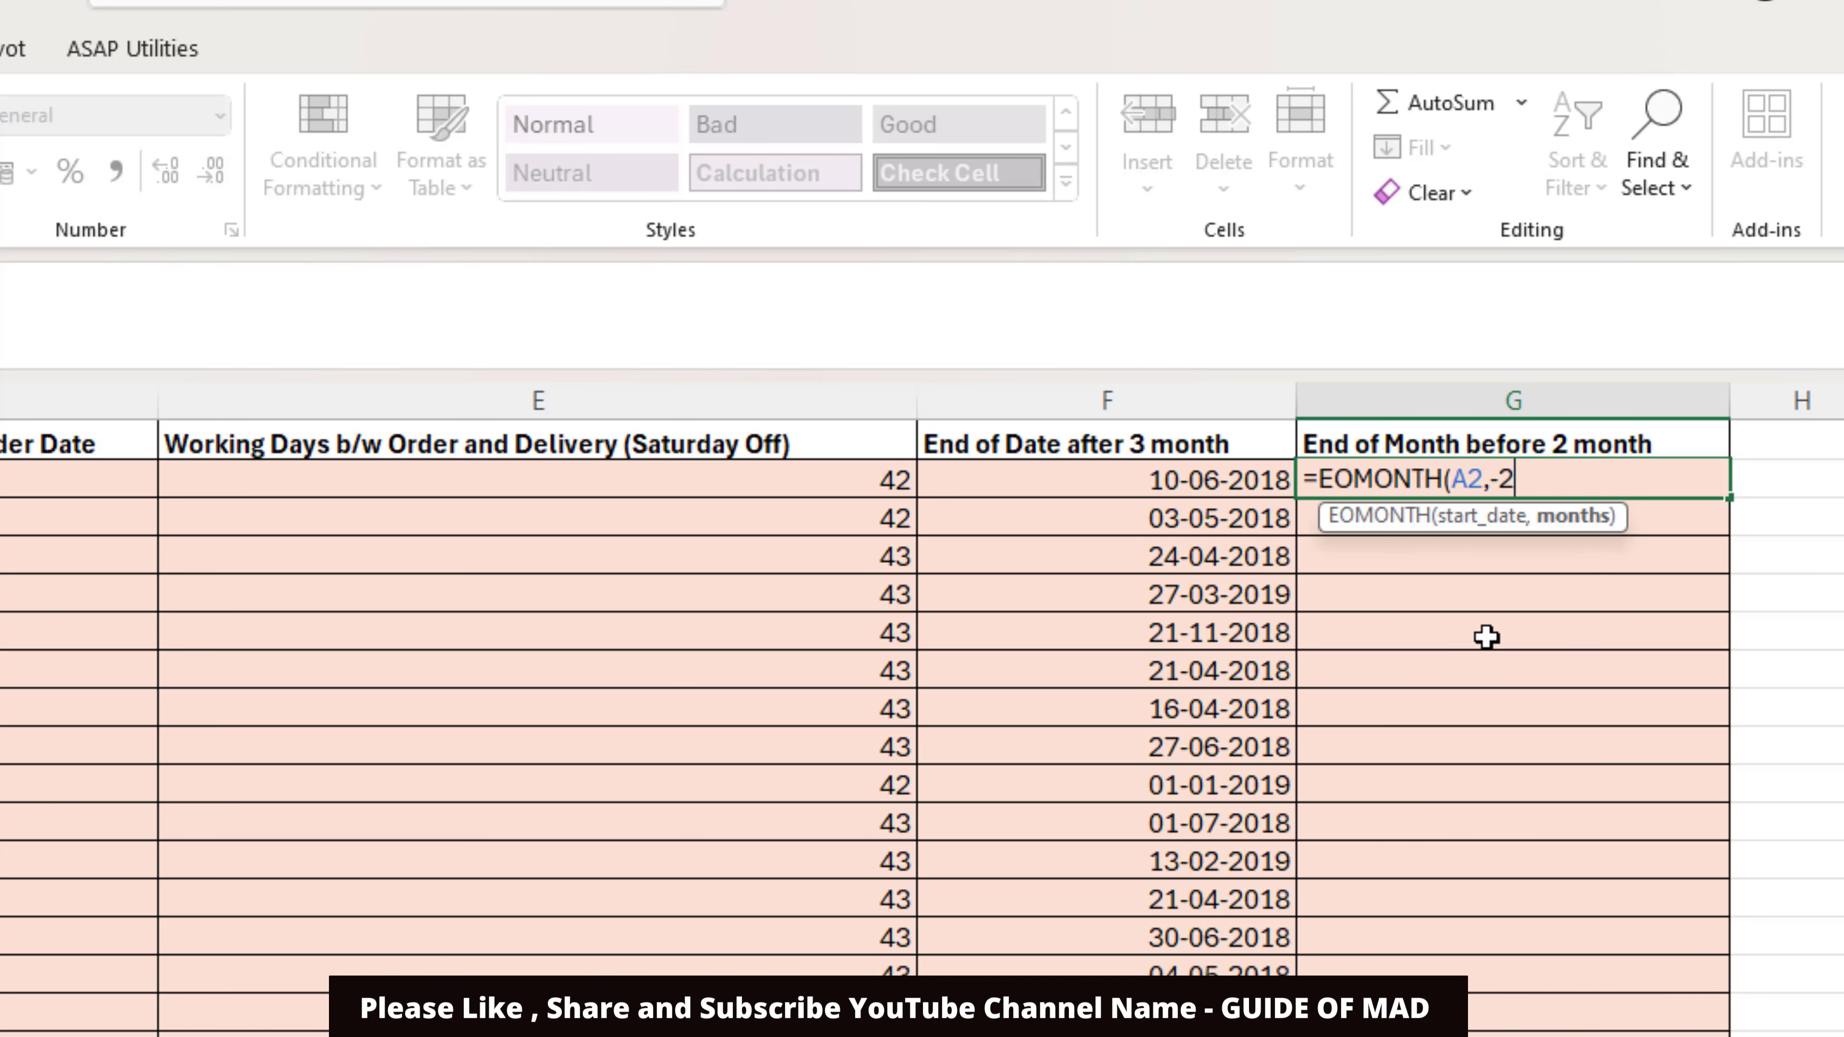
pyautogui.press('Return')
pyautogui.press('Up')
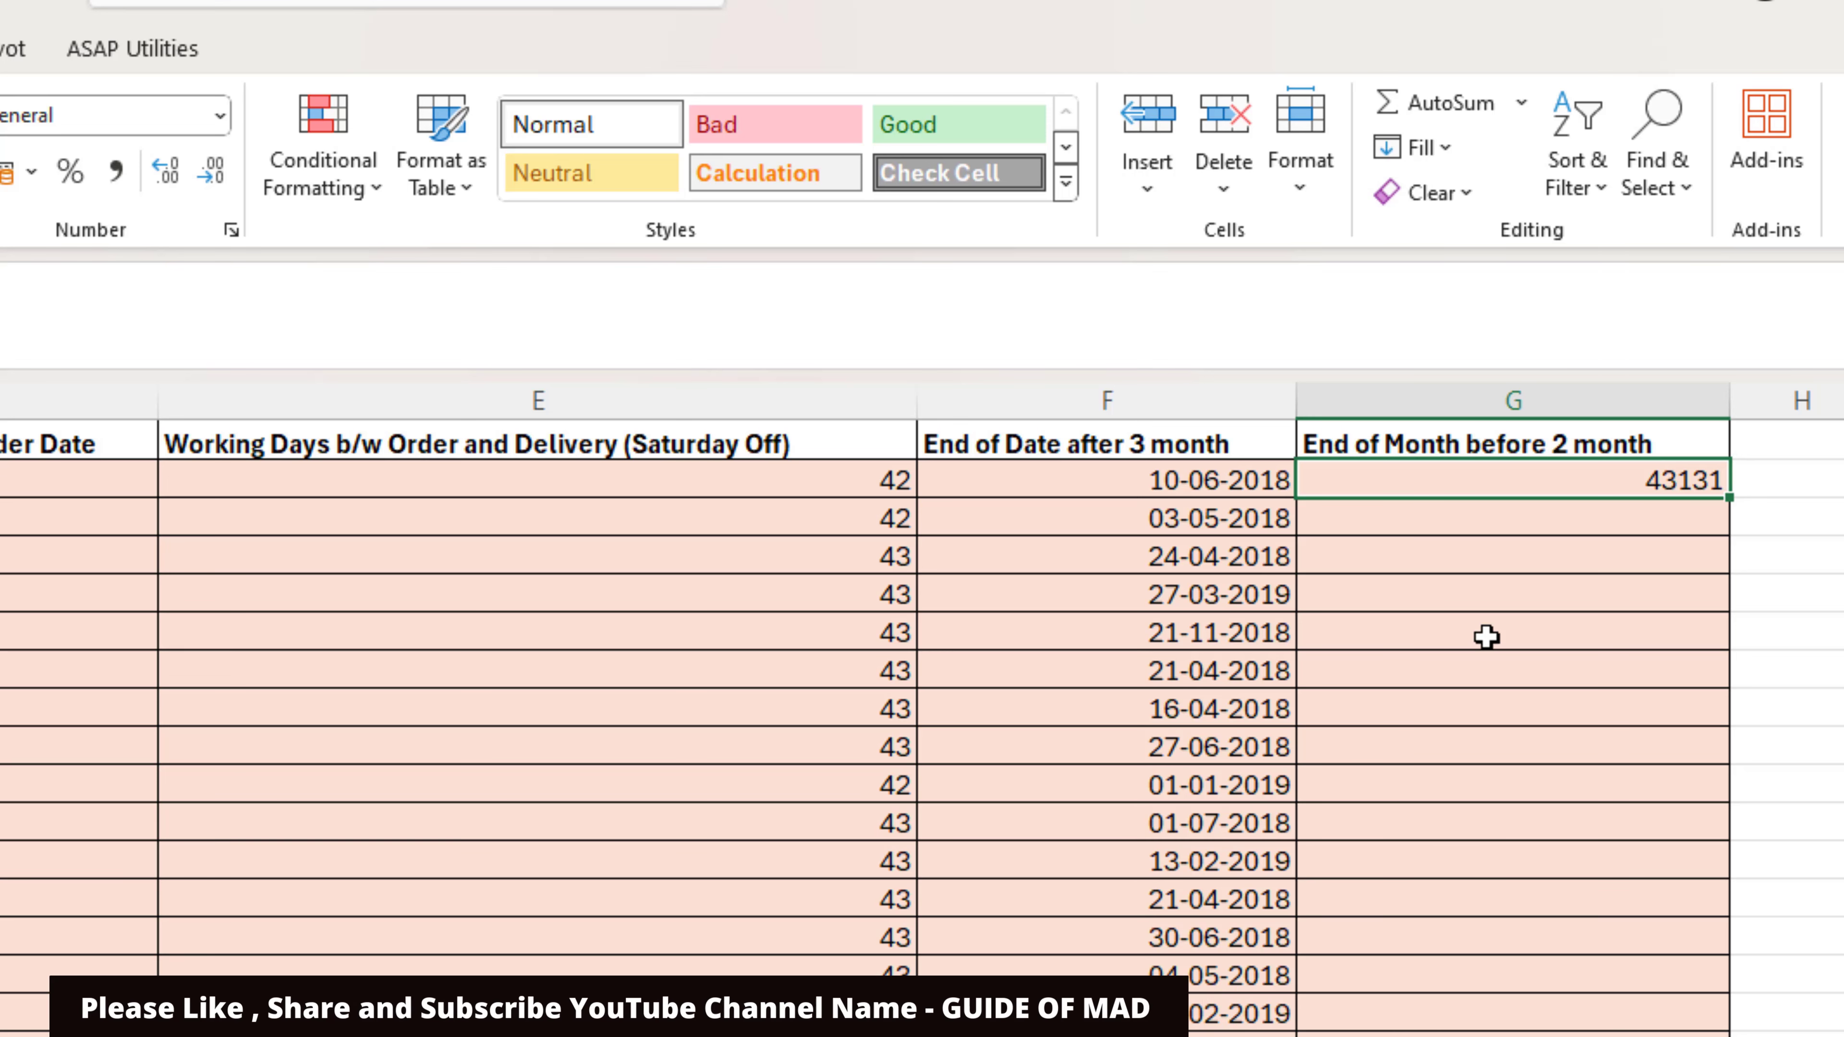
# Step: Format G2 as Short Date and fill its EOMONTH formula down the column
pyautogui.click(218, 116)
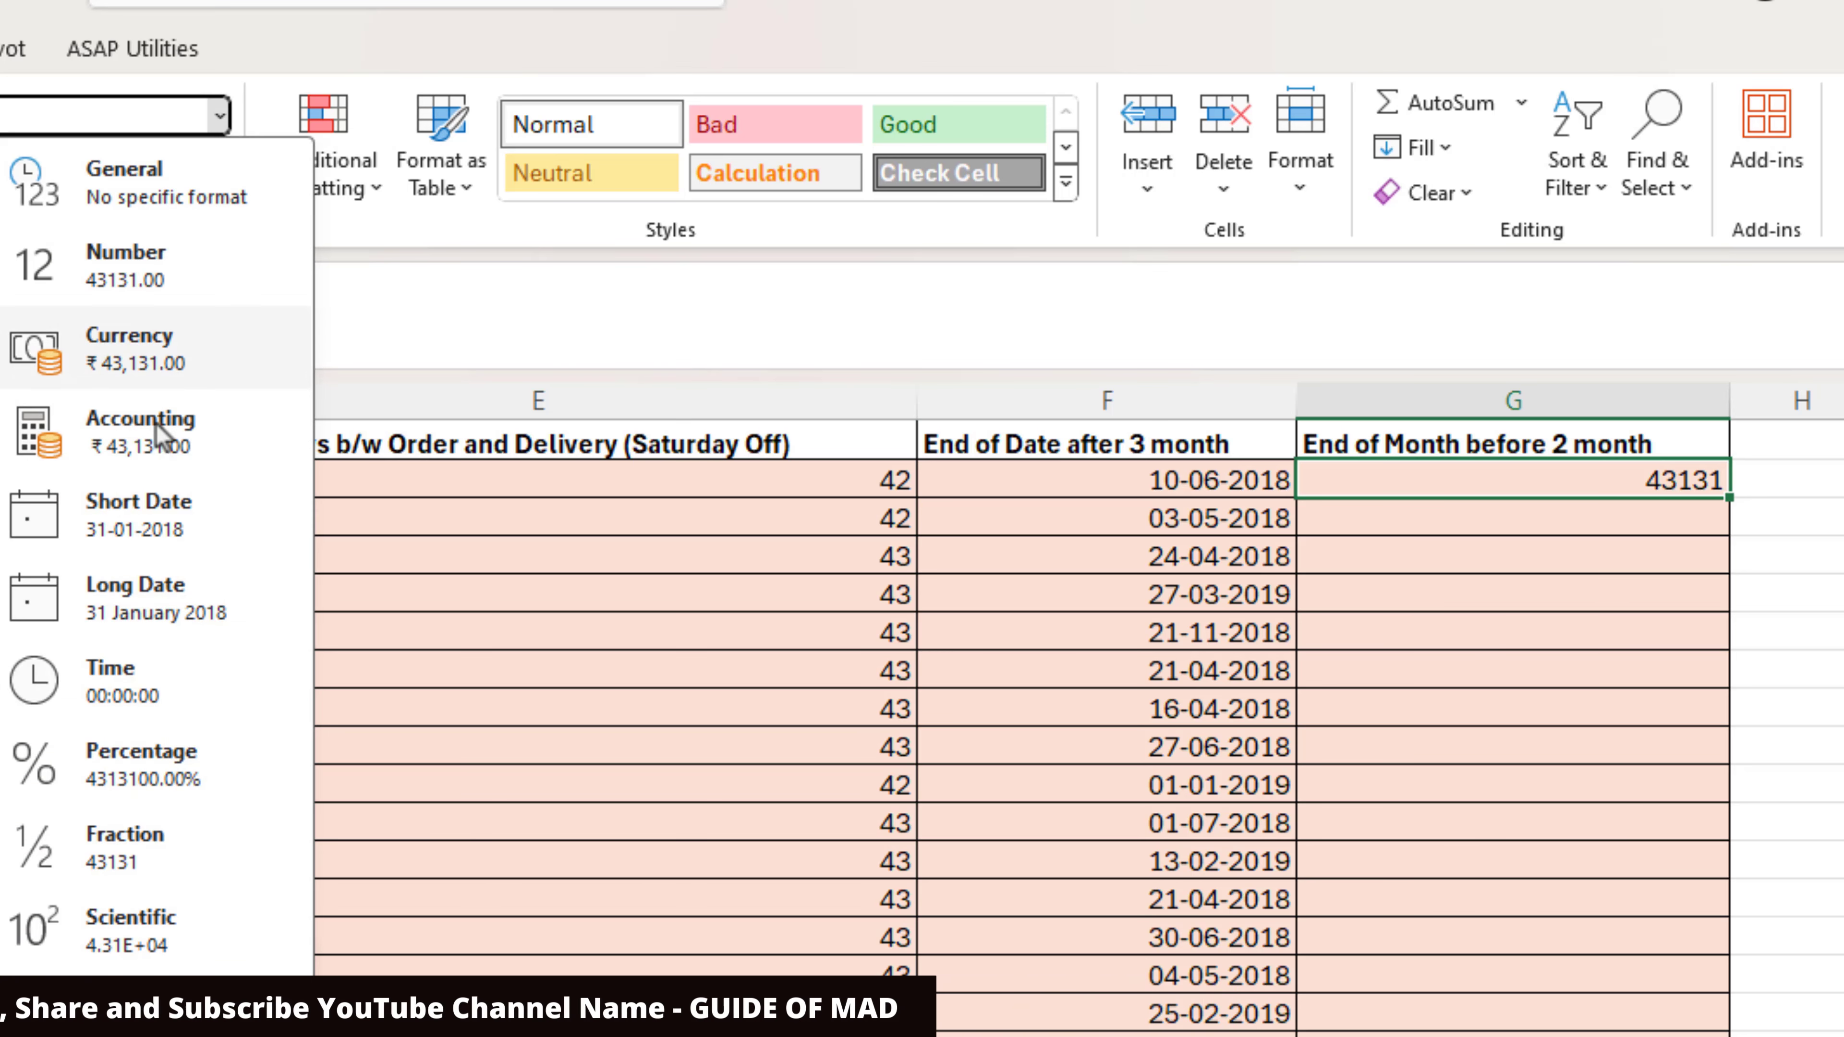
pyautogui.click(161, 505)
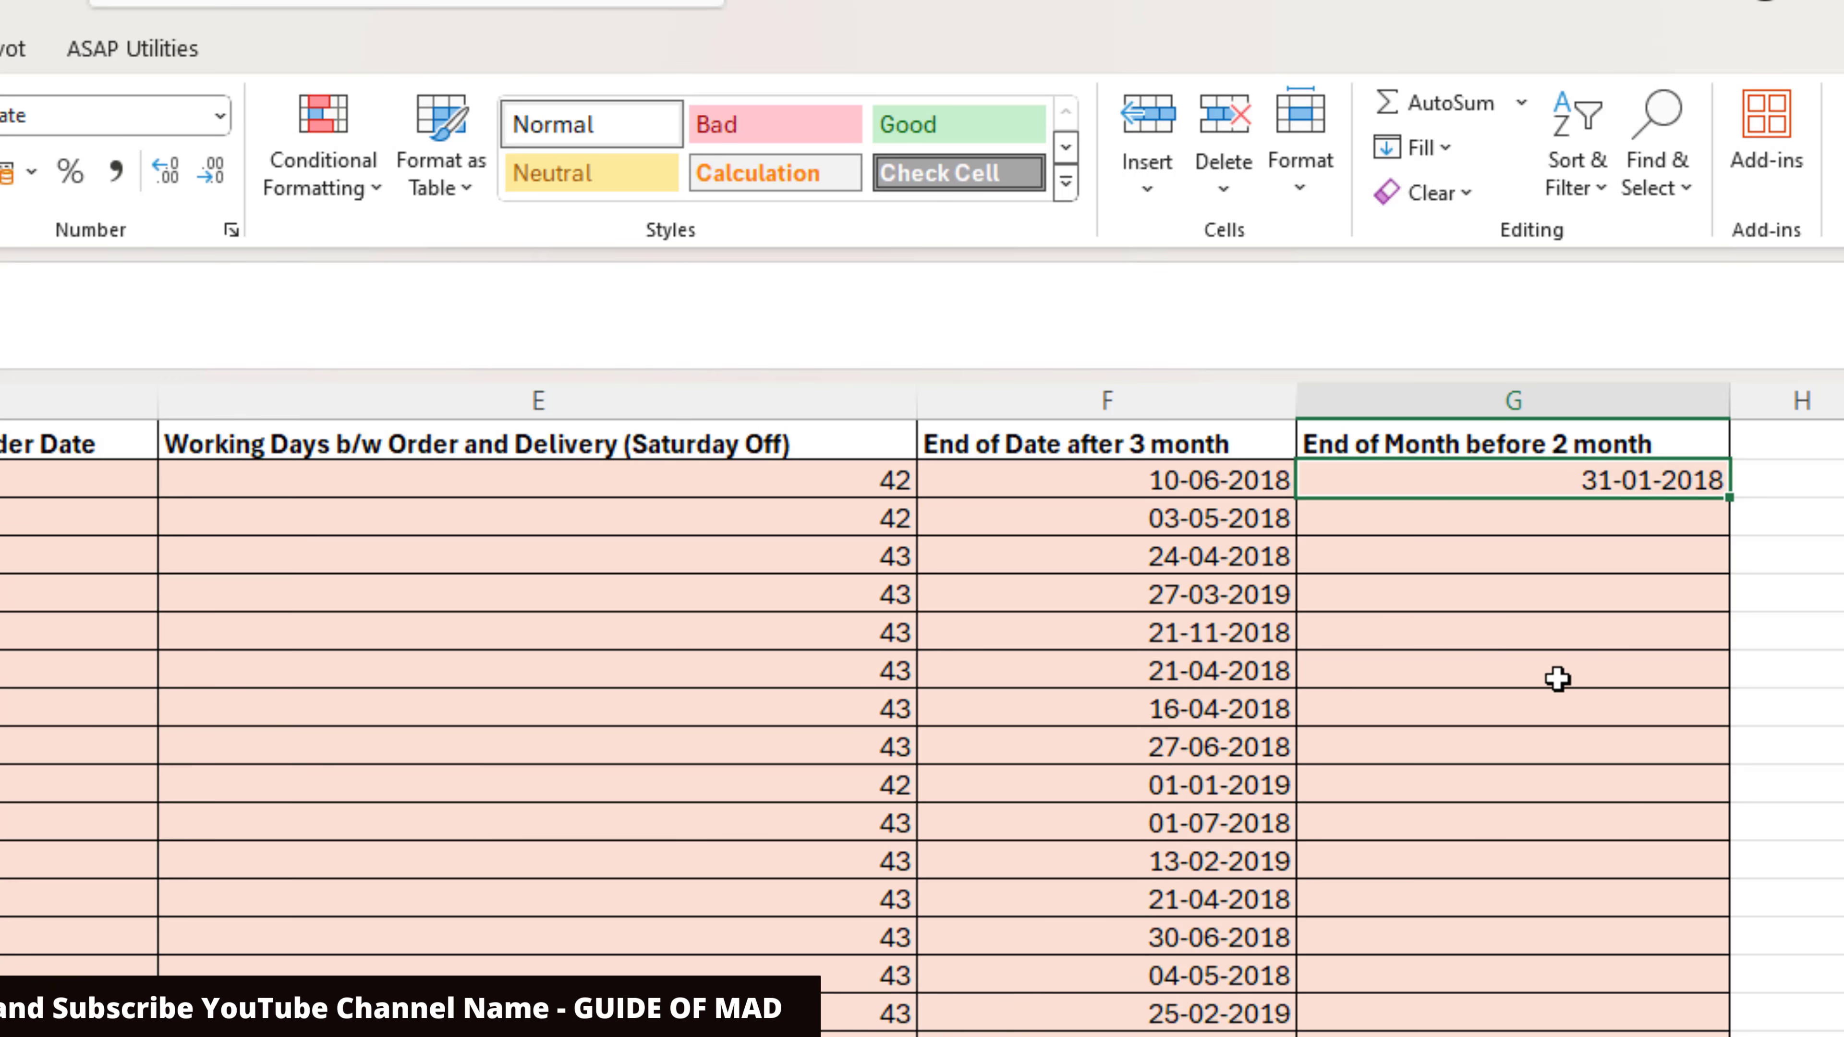
pyautogui.doubleClick(1729, 499)
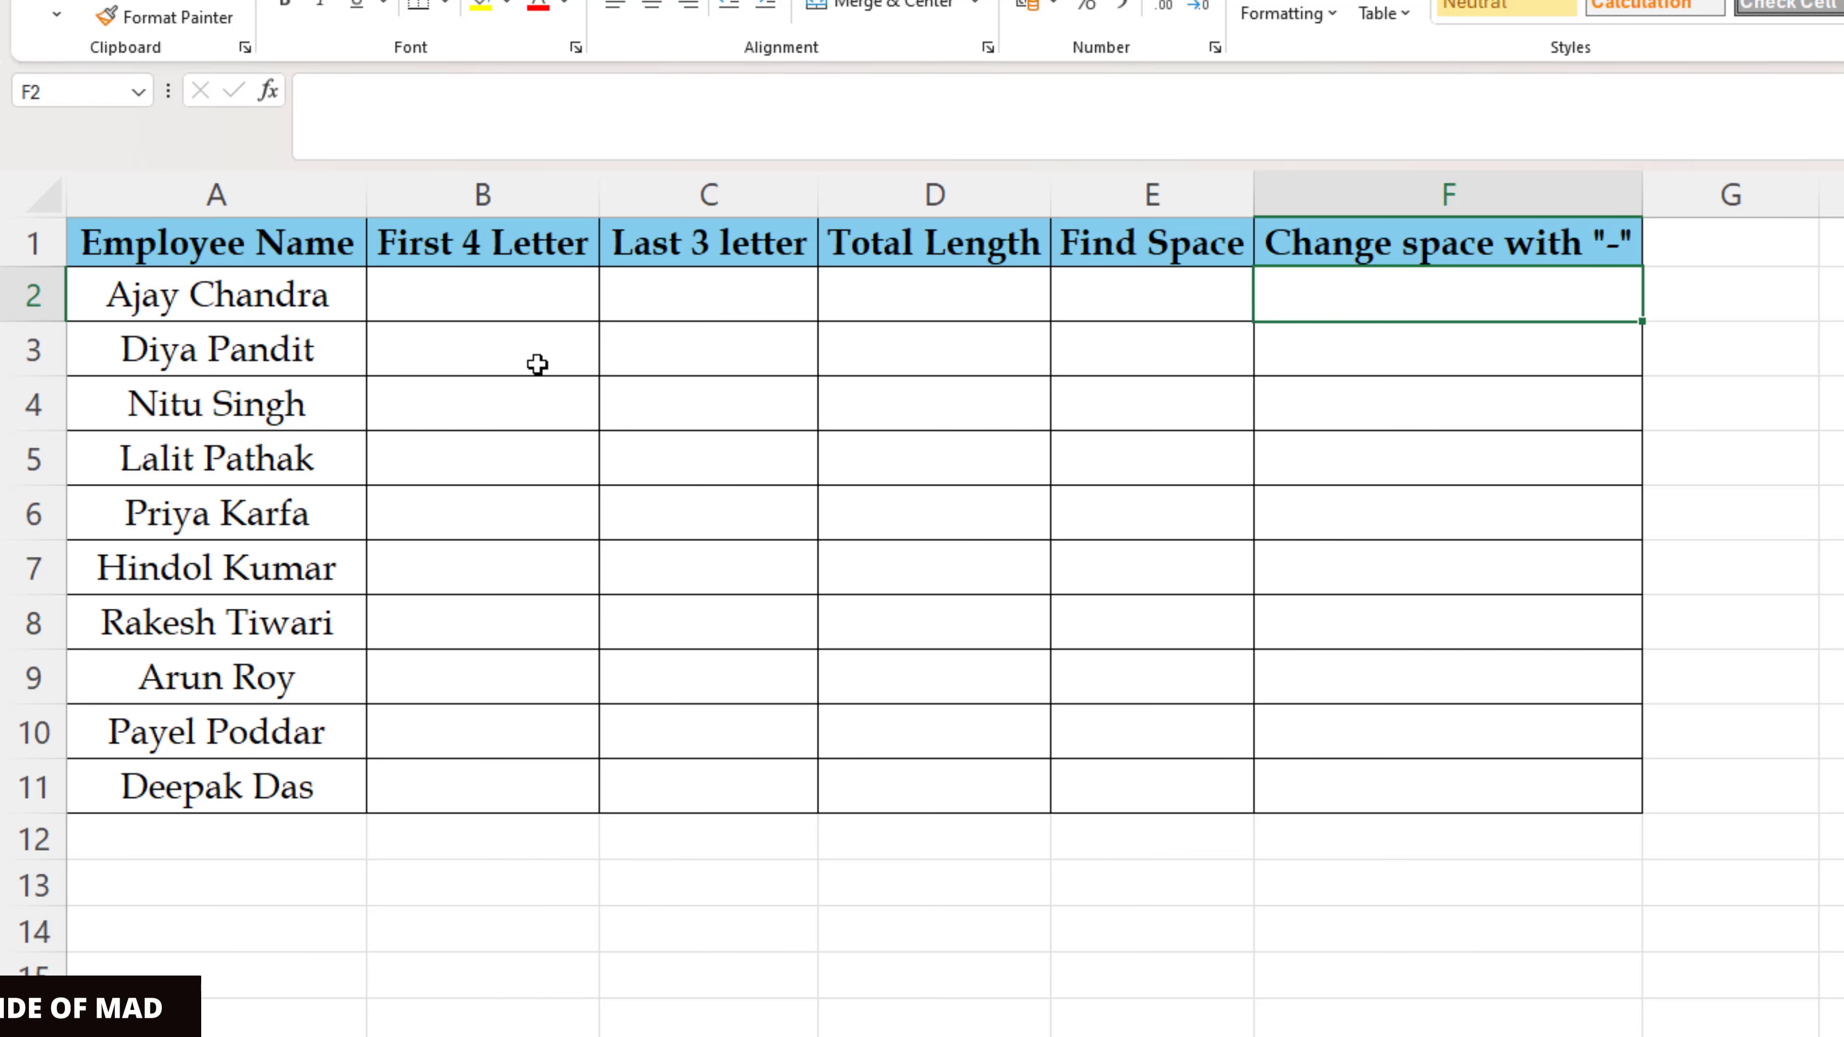
# Step: On the text functions sheet, enter =LEFT(A2,4) in B2 to extract the first four letters of the employee name
pyautogui.click(500, 300)
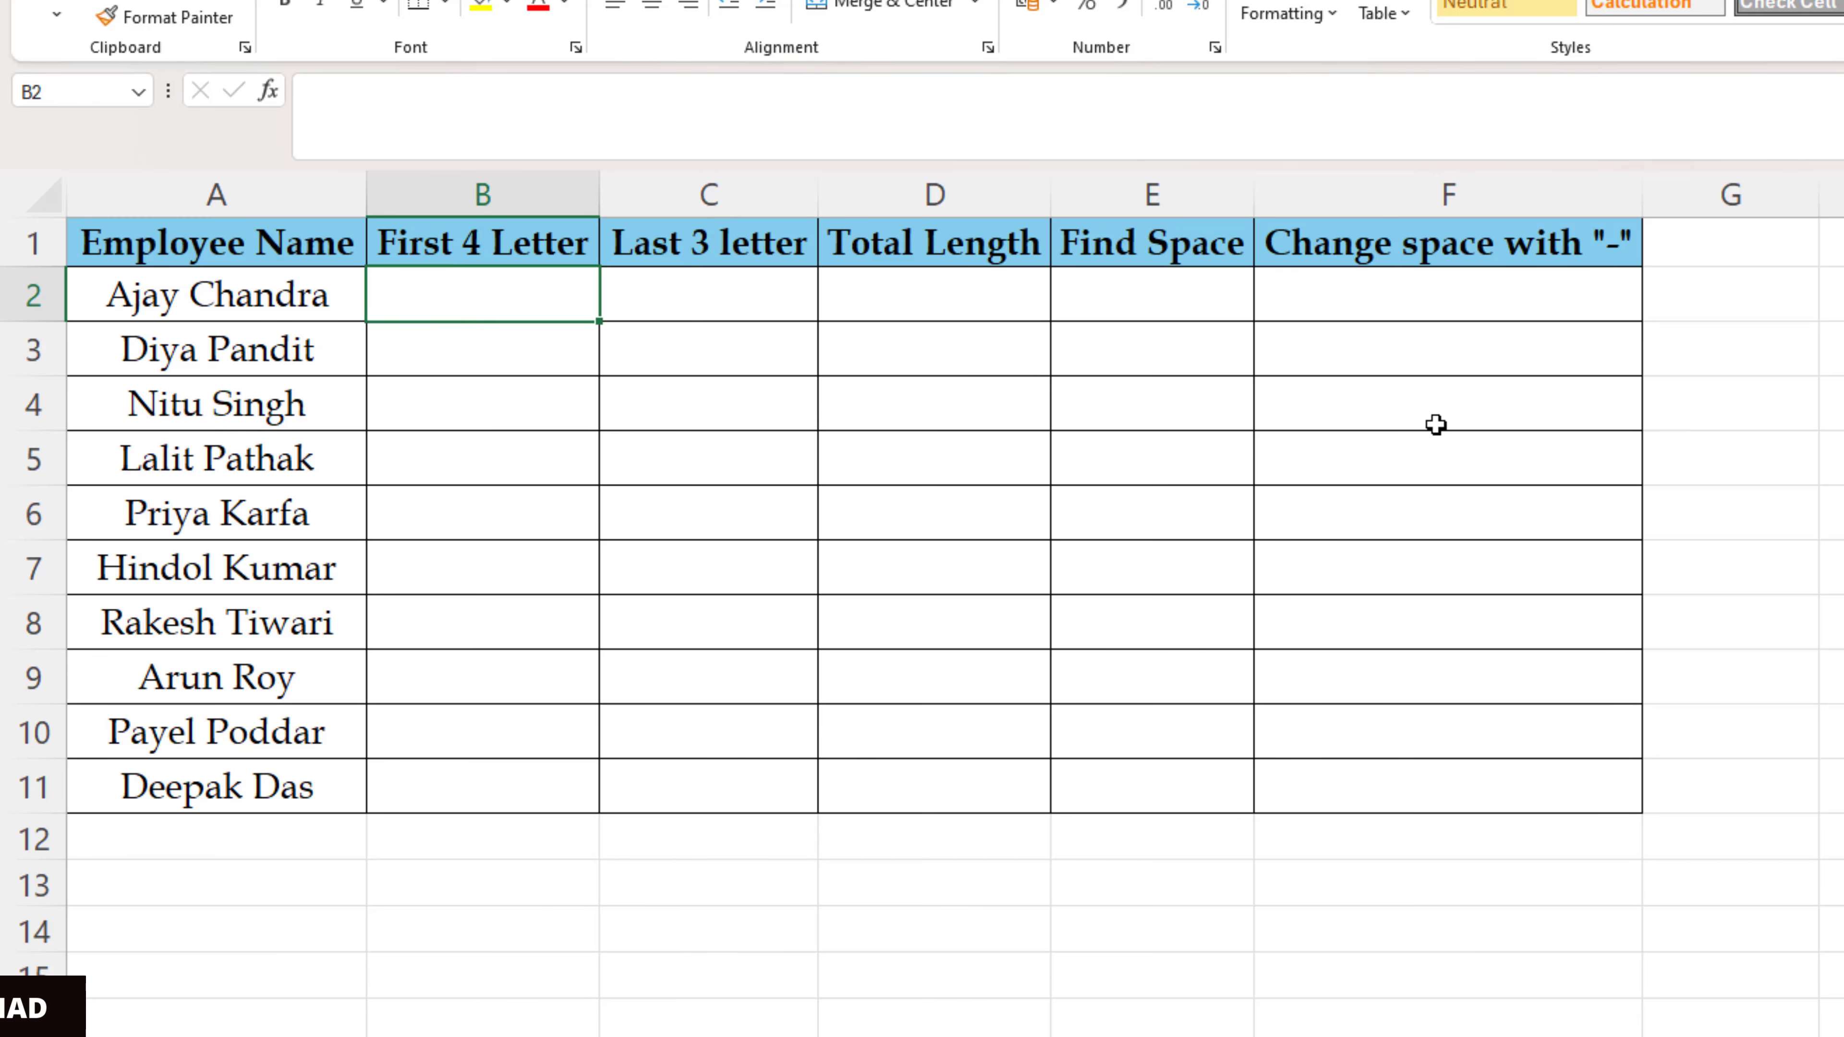
pyautogui.write('=')
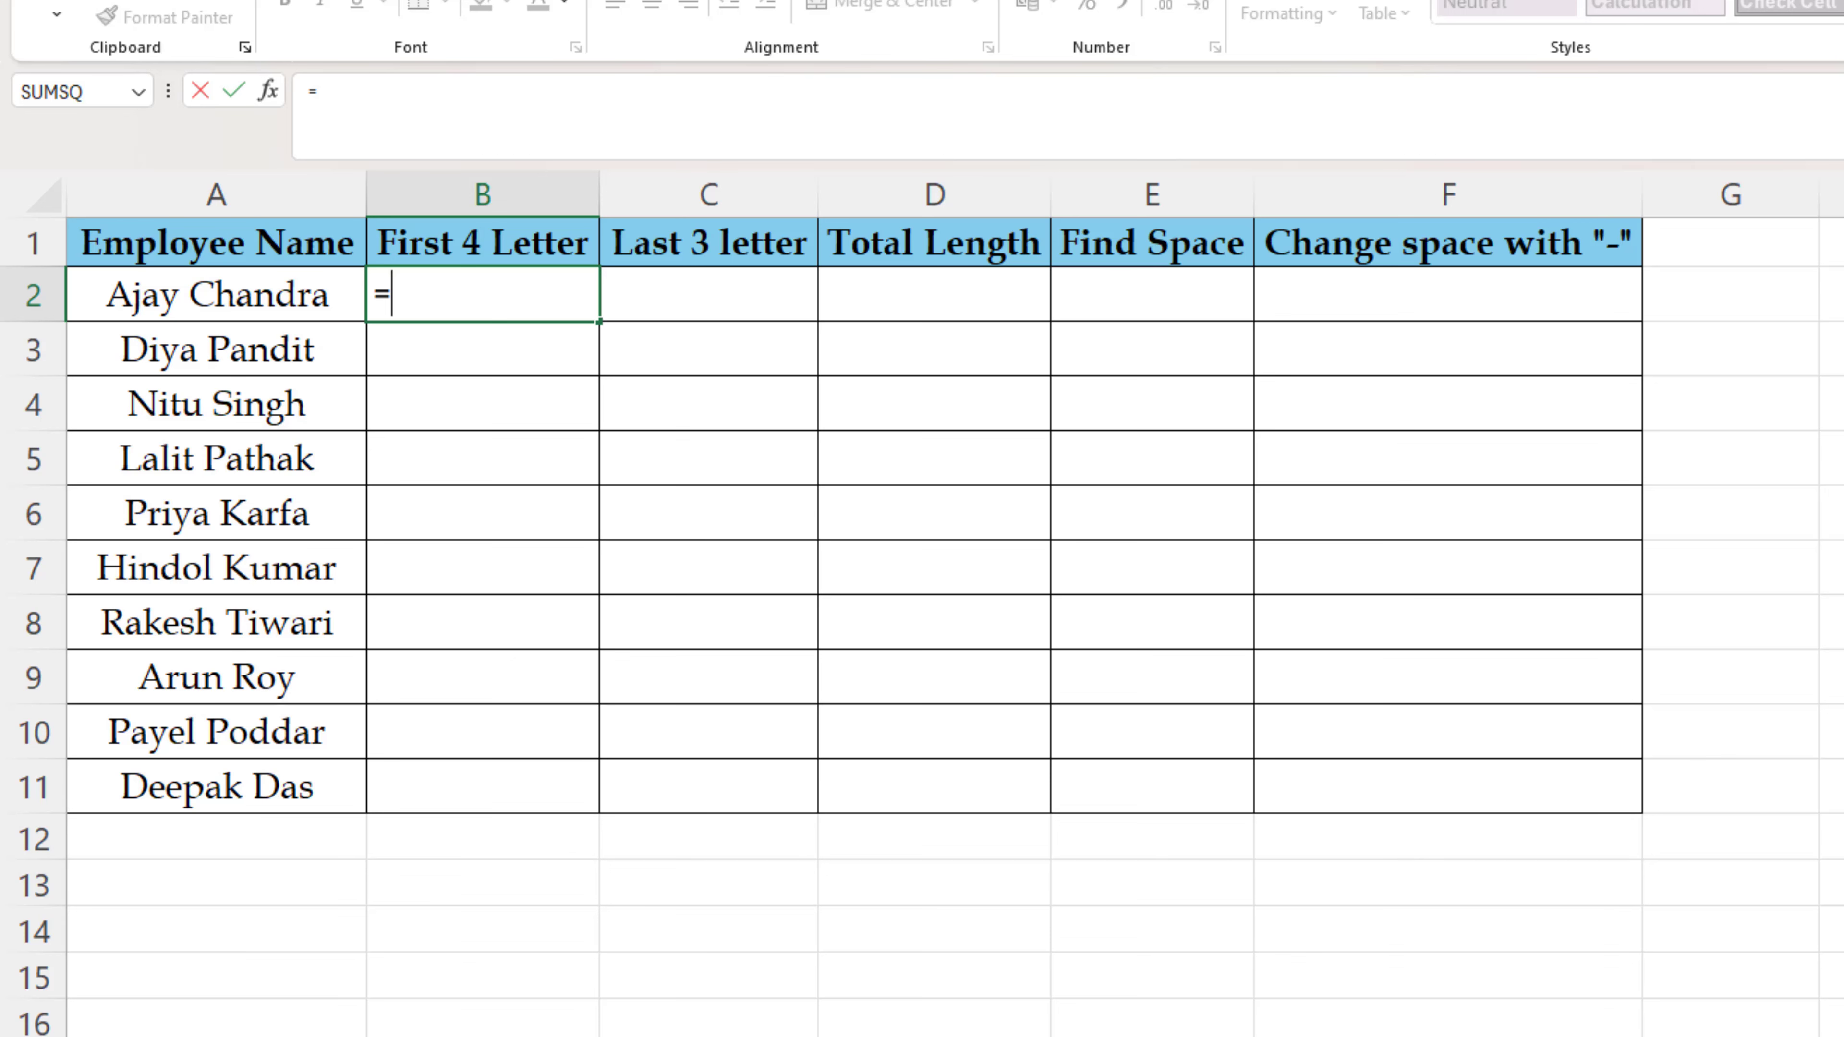
pyautogui.write('le')
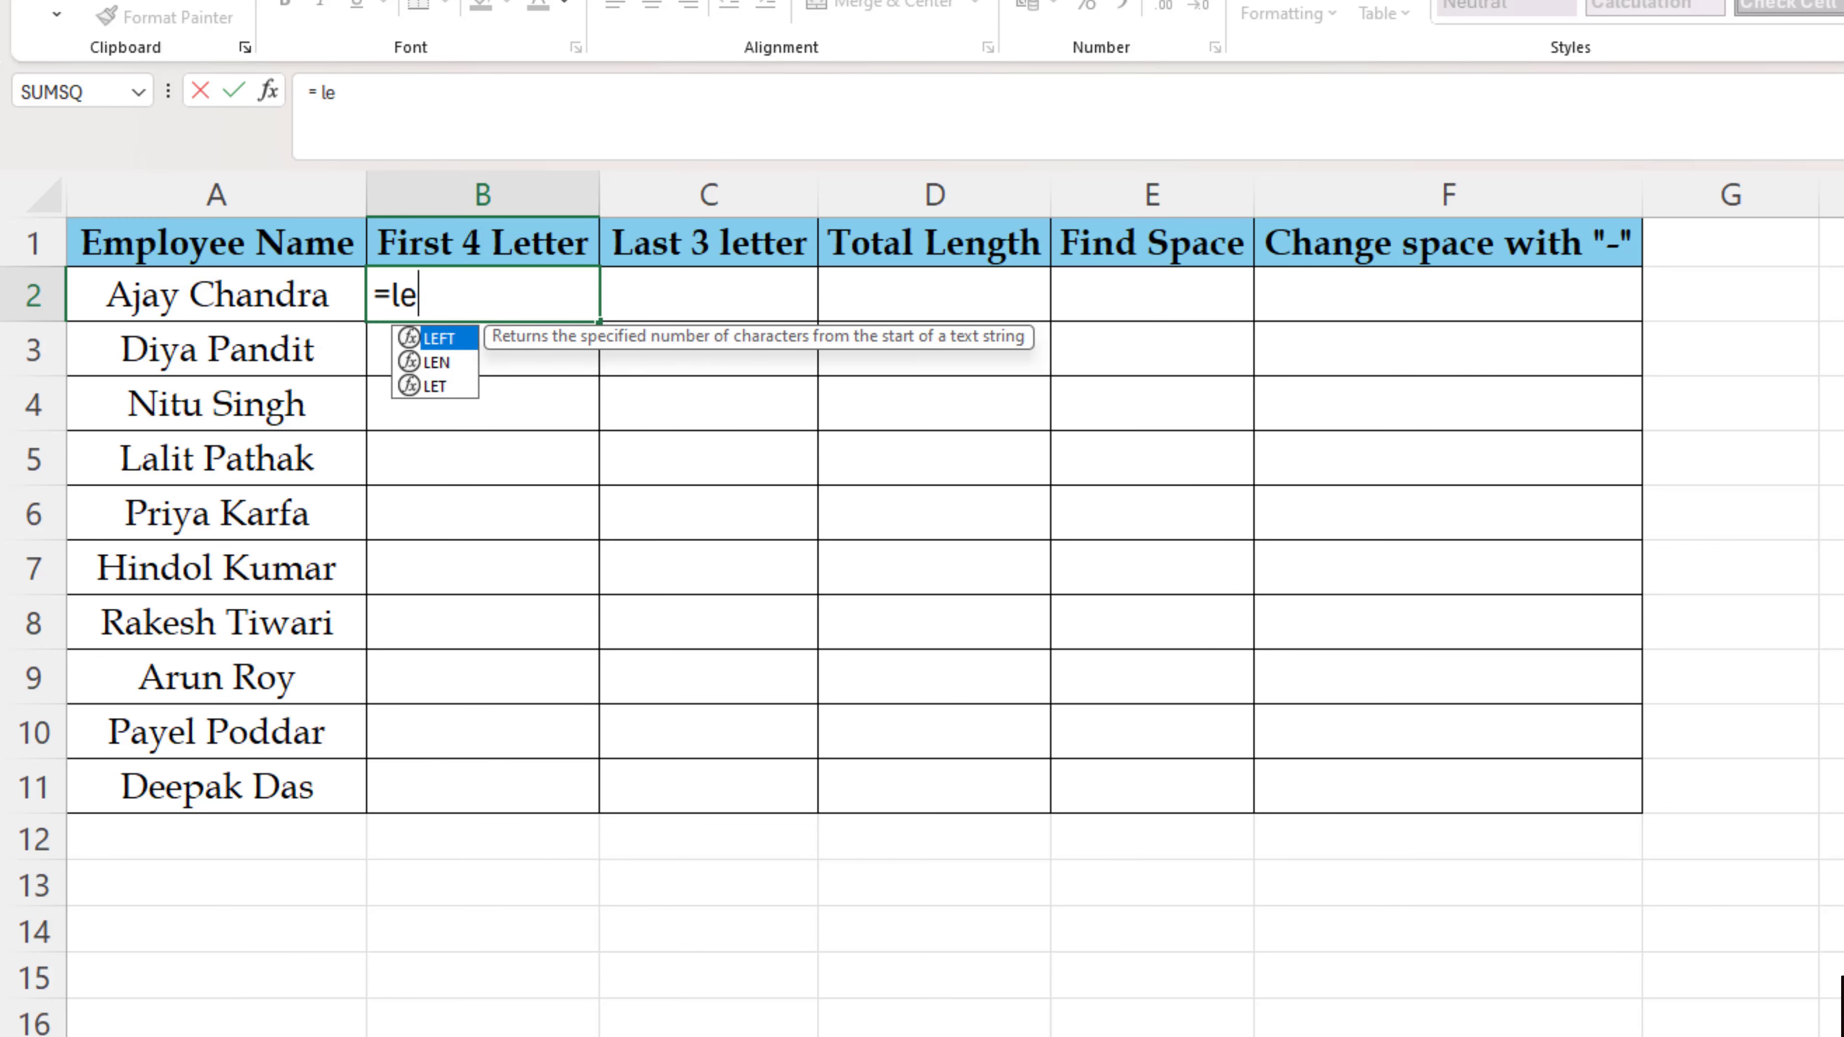
pyautogui.press('Tab')
pyautogui.press('Left')
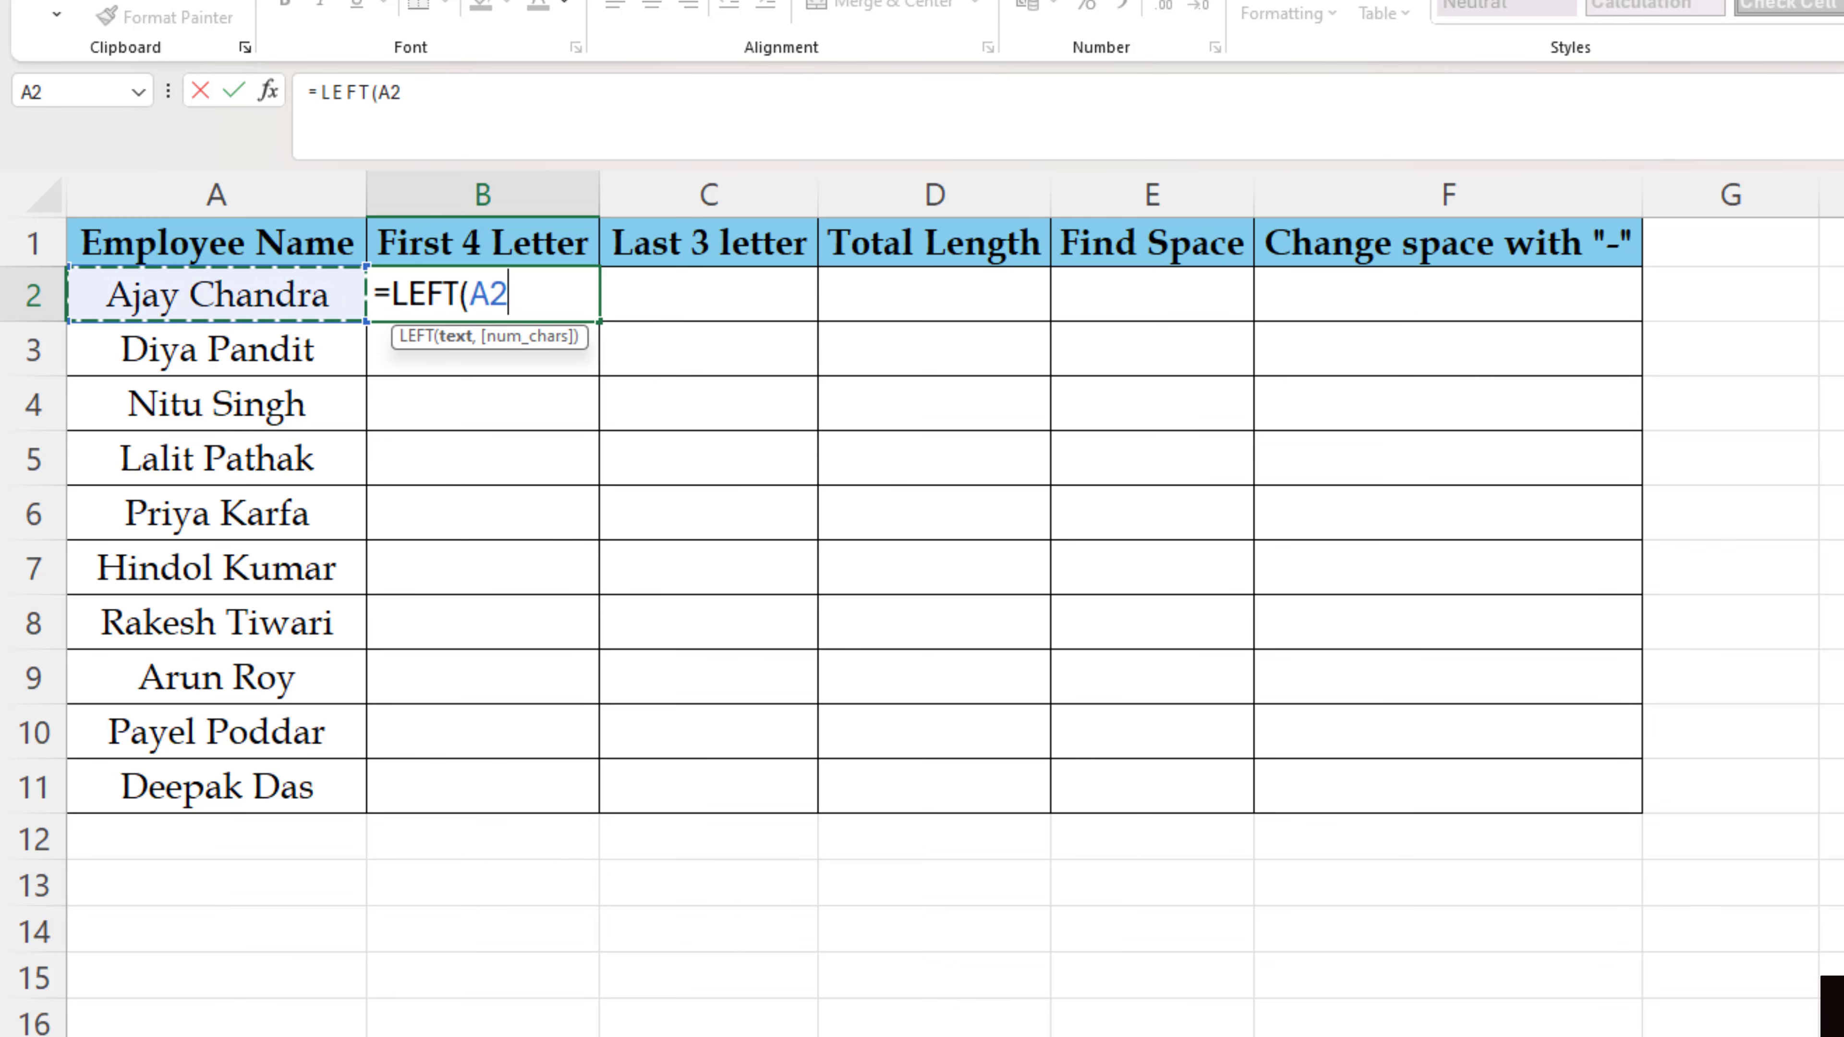
pyautogui.write(',4')
pyautogui.press('Return')
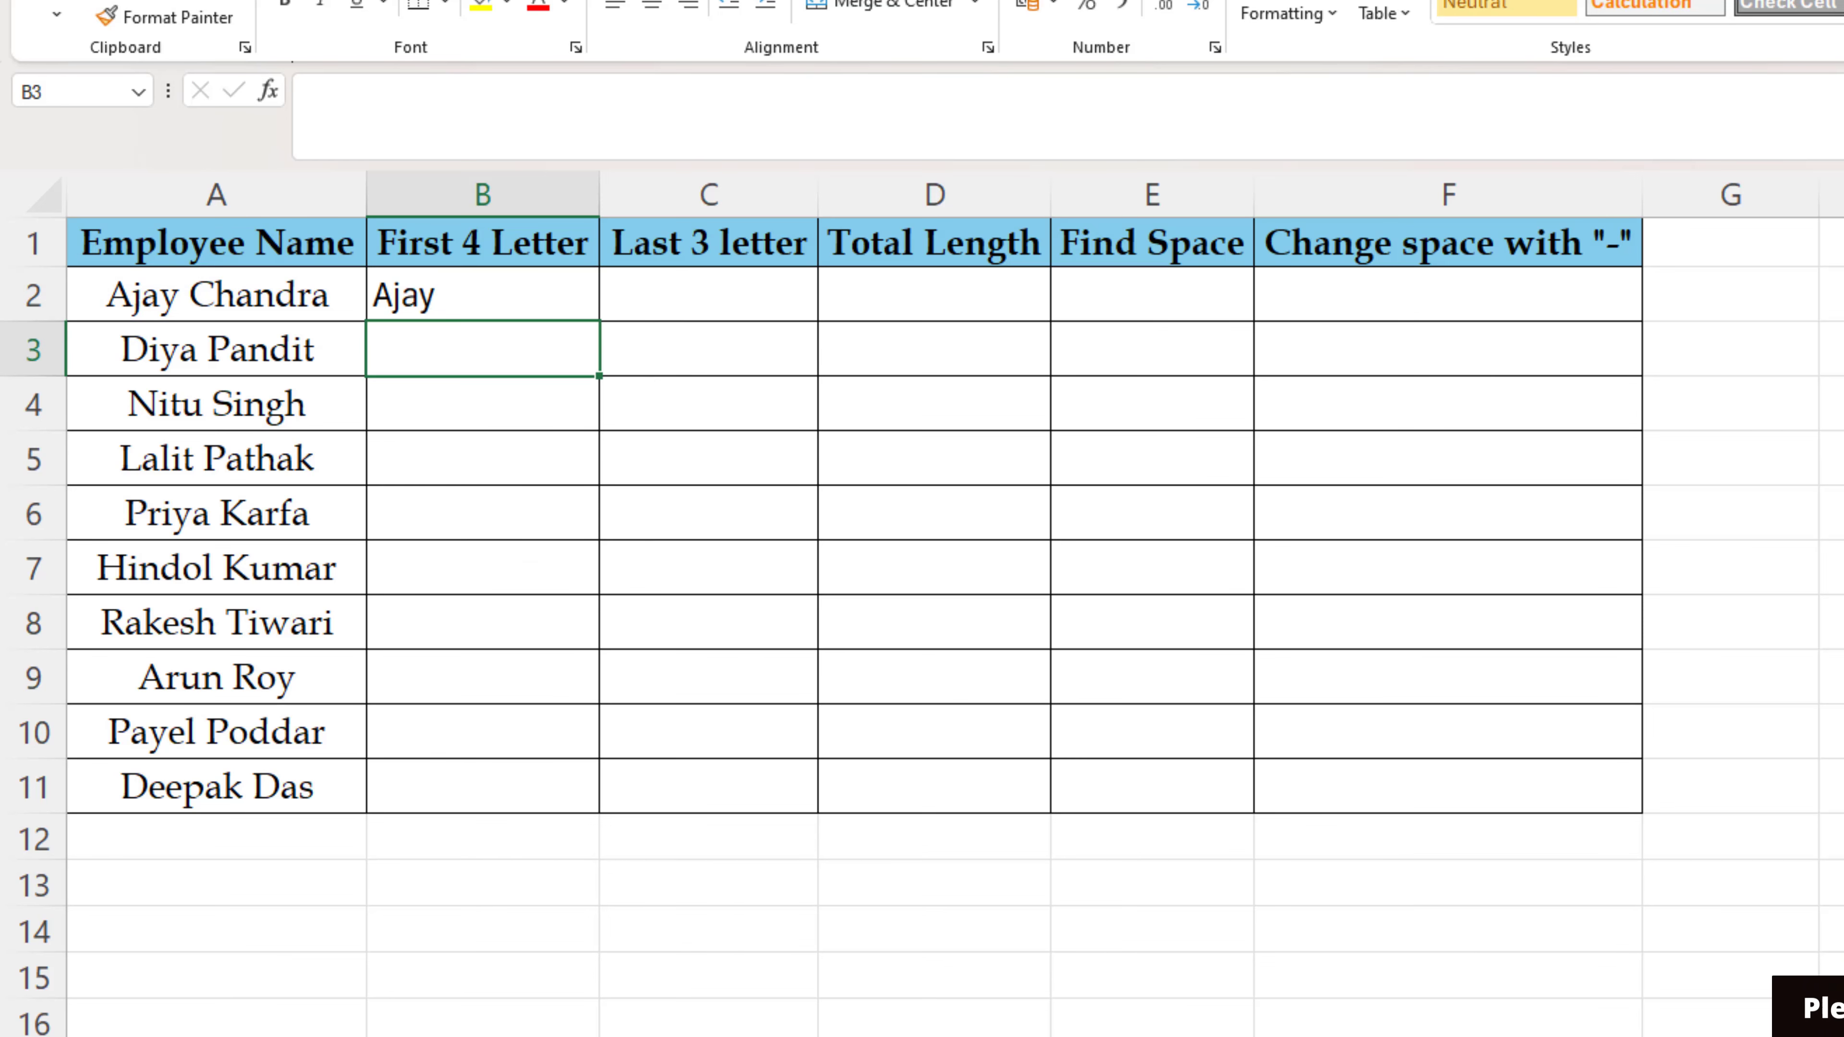
# Step: Enter =RIGHT(A2,3) in C2 to extract the last three letters of the employee name
pyautogui.press('Up')
pyautogui.press('Right')
pyautogui.write('=')
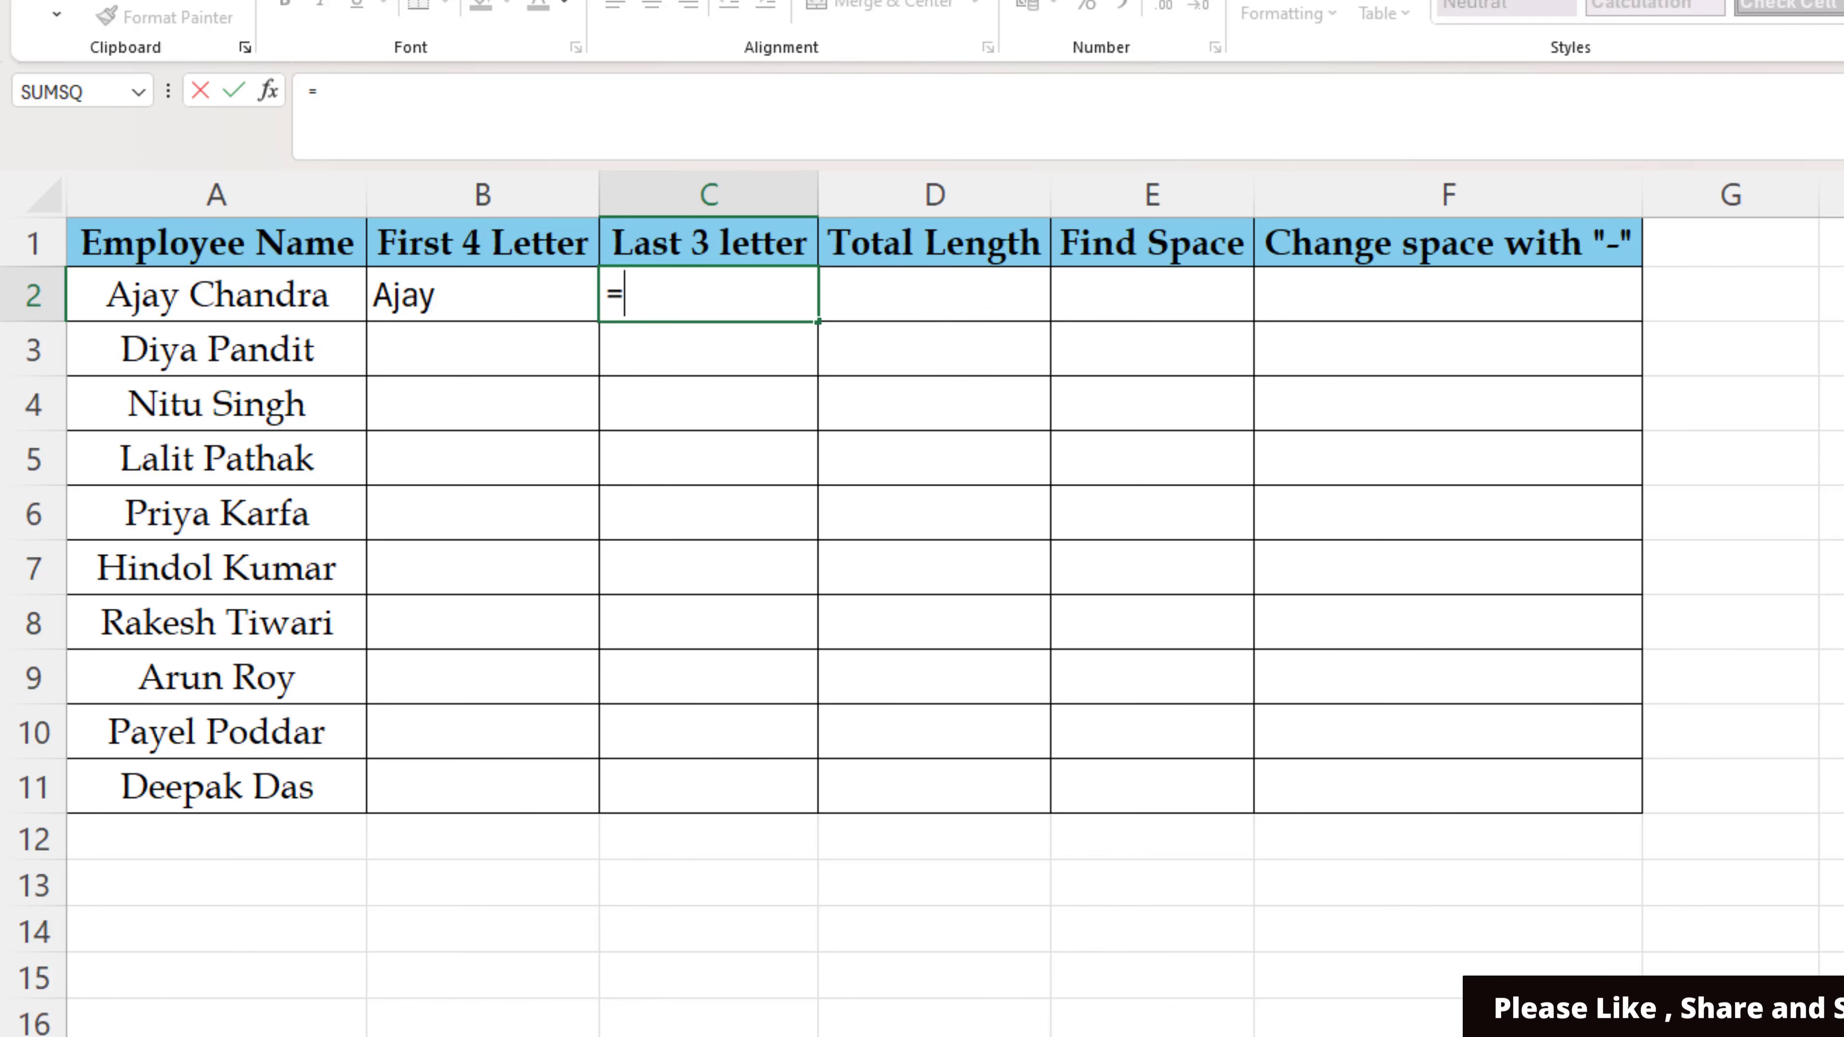
pyautogui.write('RIGHT(')
pyautogui.press('Tab')
pyautogui.press('Left')
pyautogui.press('Left')
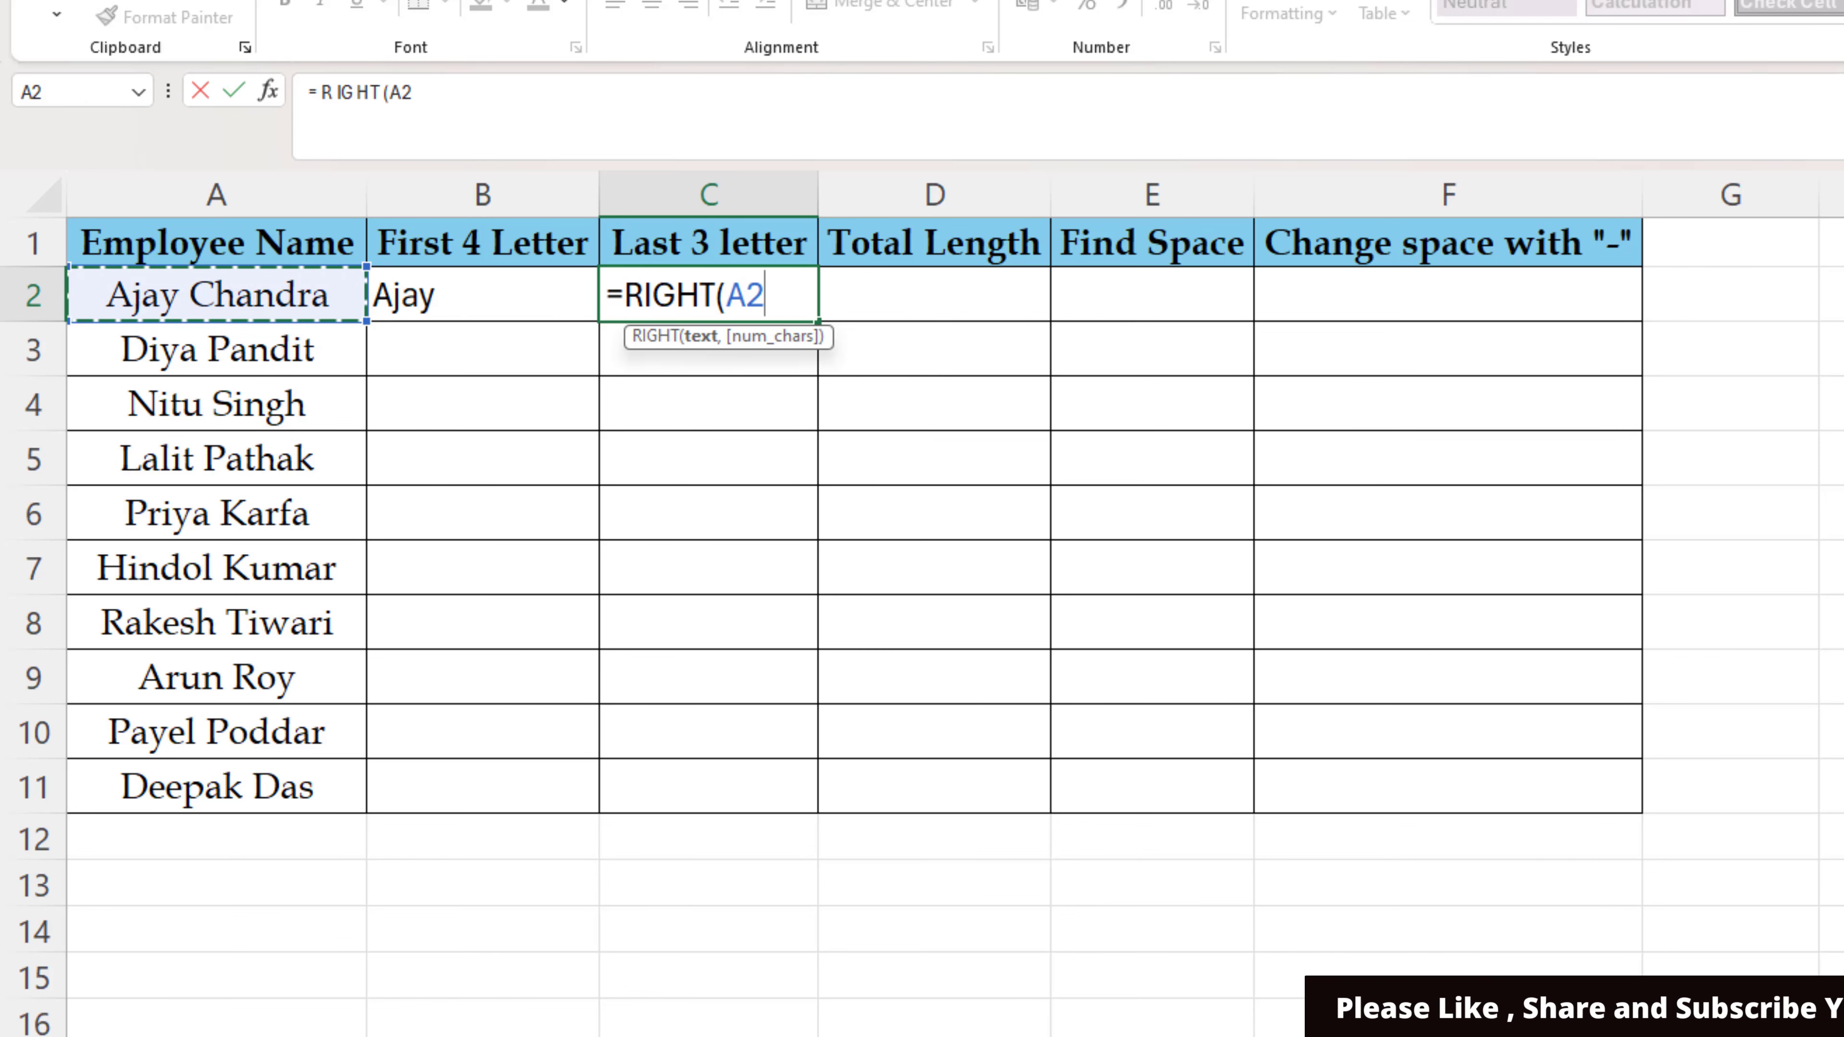
pyautogui.write(',3)')
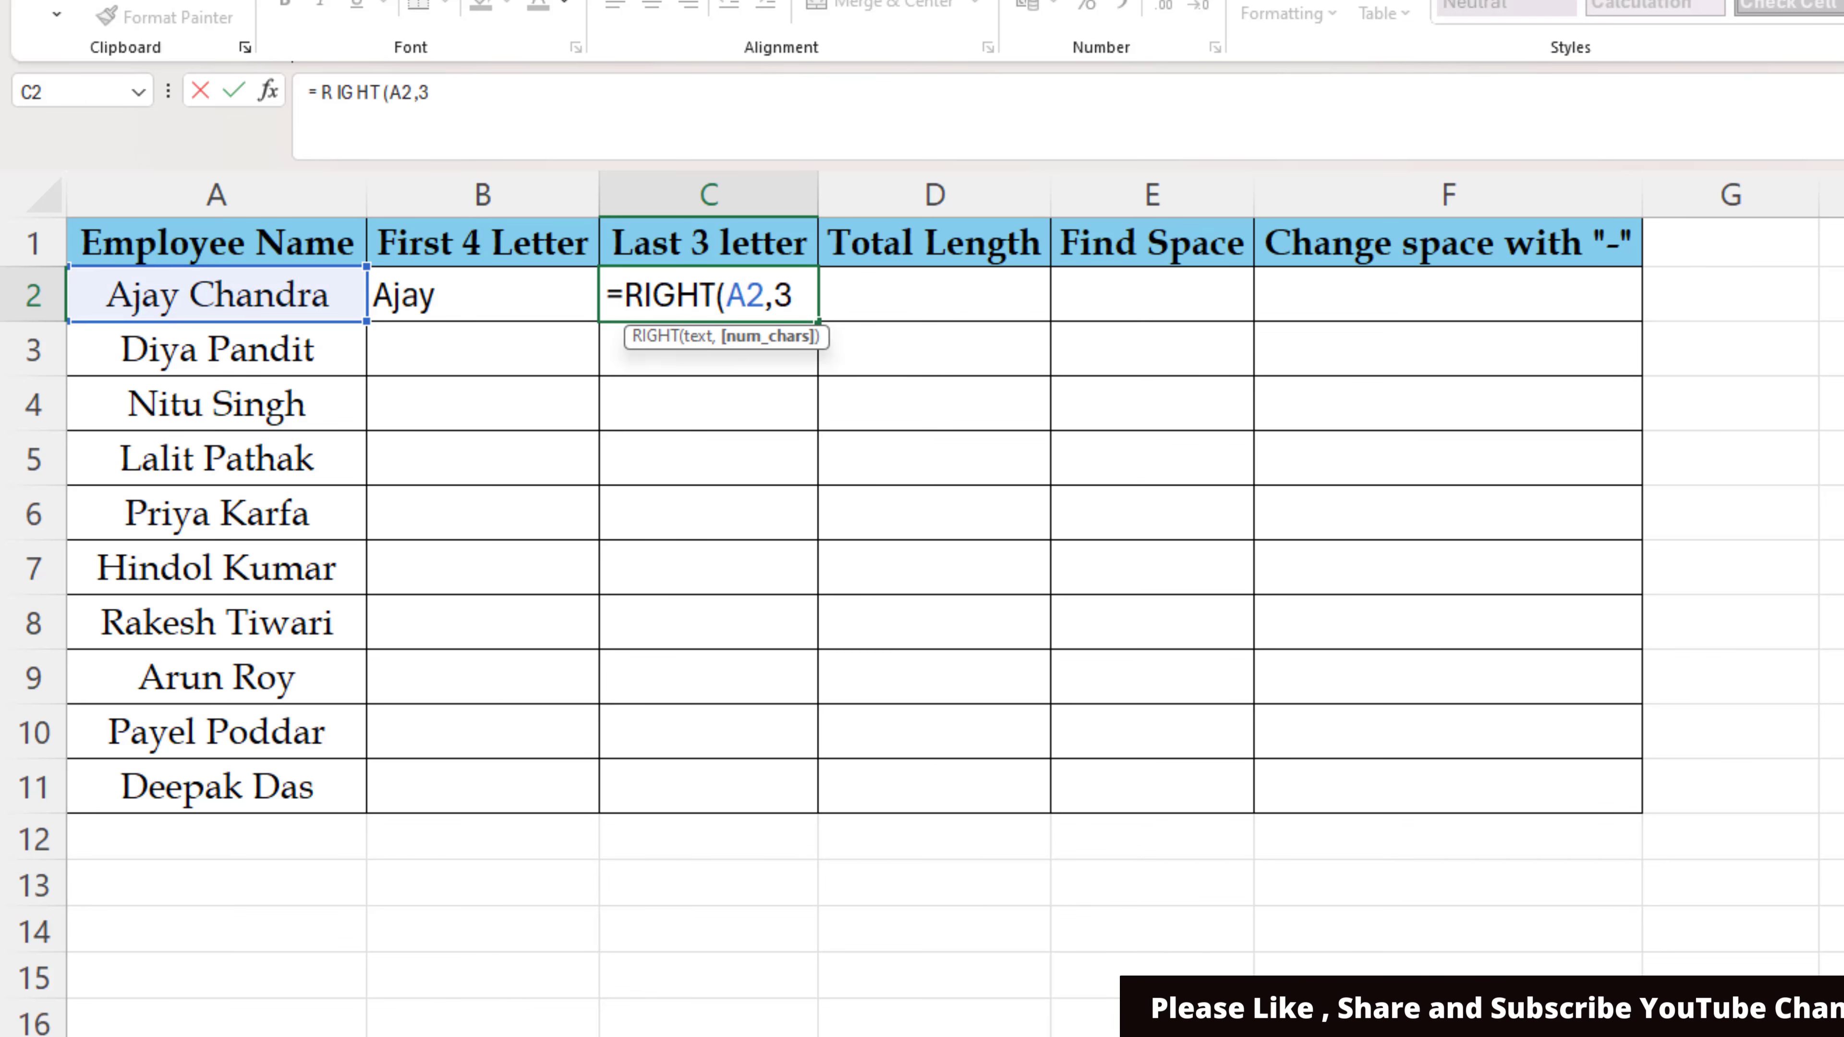
pyautogui.press('Return')
# Step: Enter =LEN(A2) in D2 for the total length of the employee name
pyautogui.press('Right')
pyautogui.press('Up')
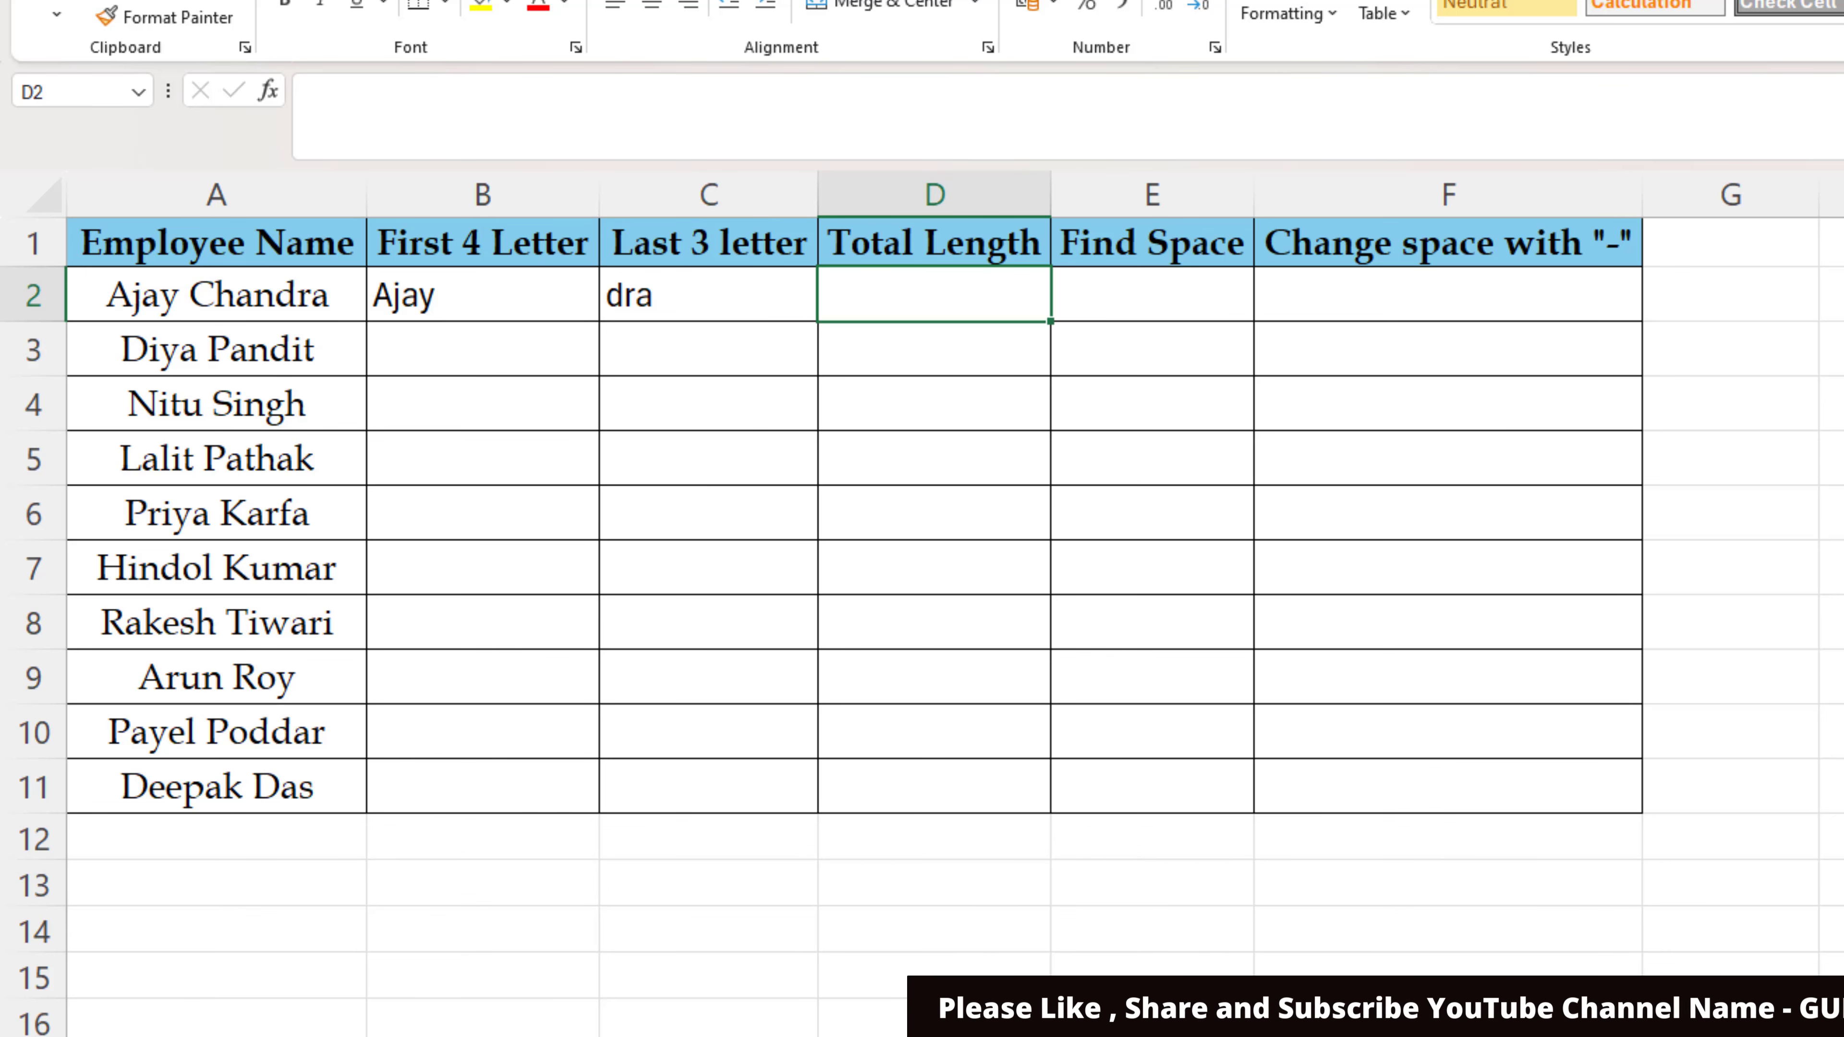
pyautogui.write('=len')
pyautogui.press('Tab')
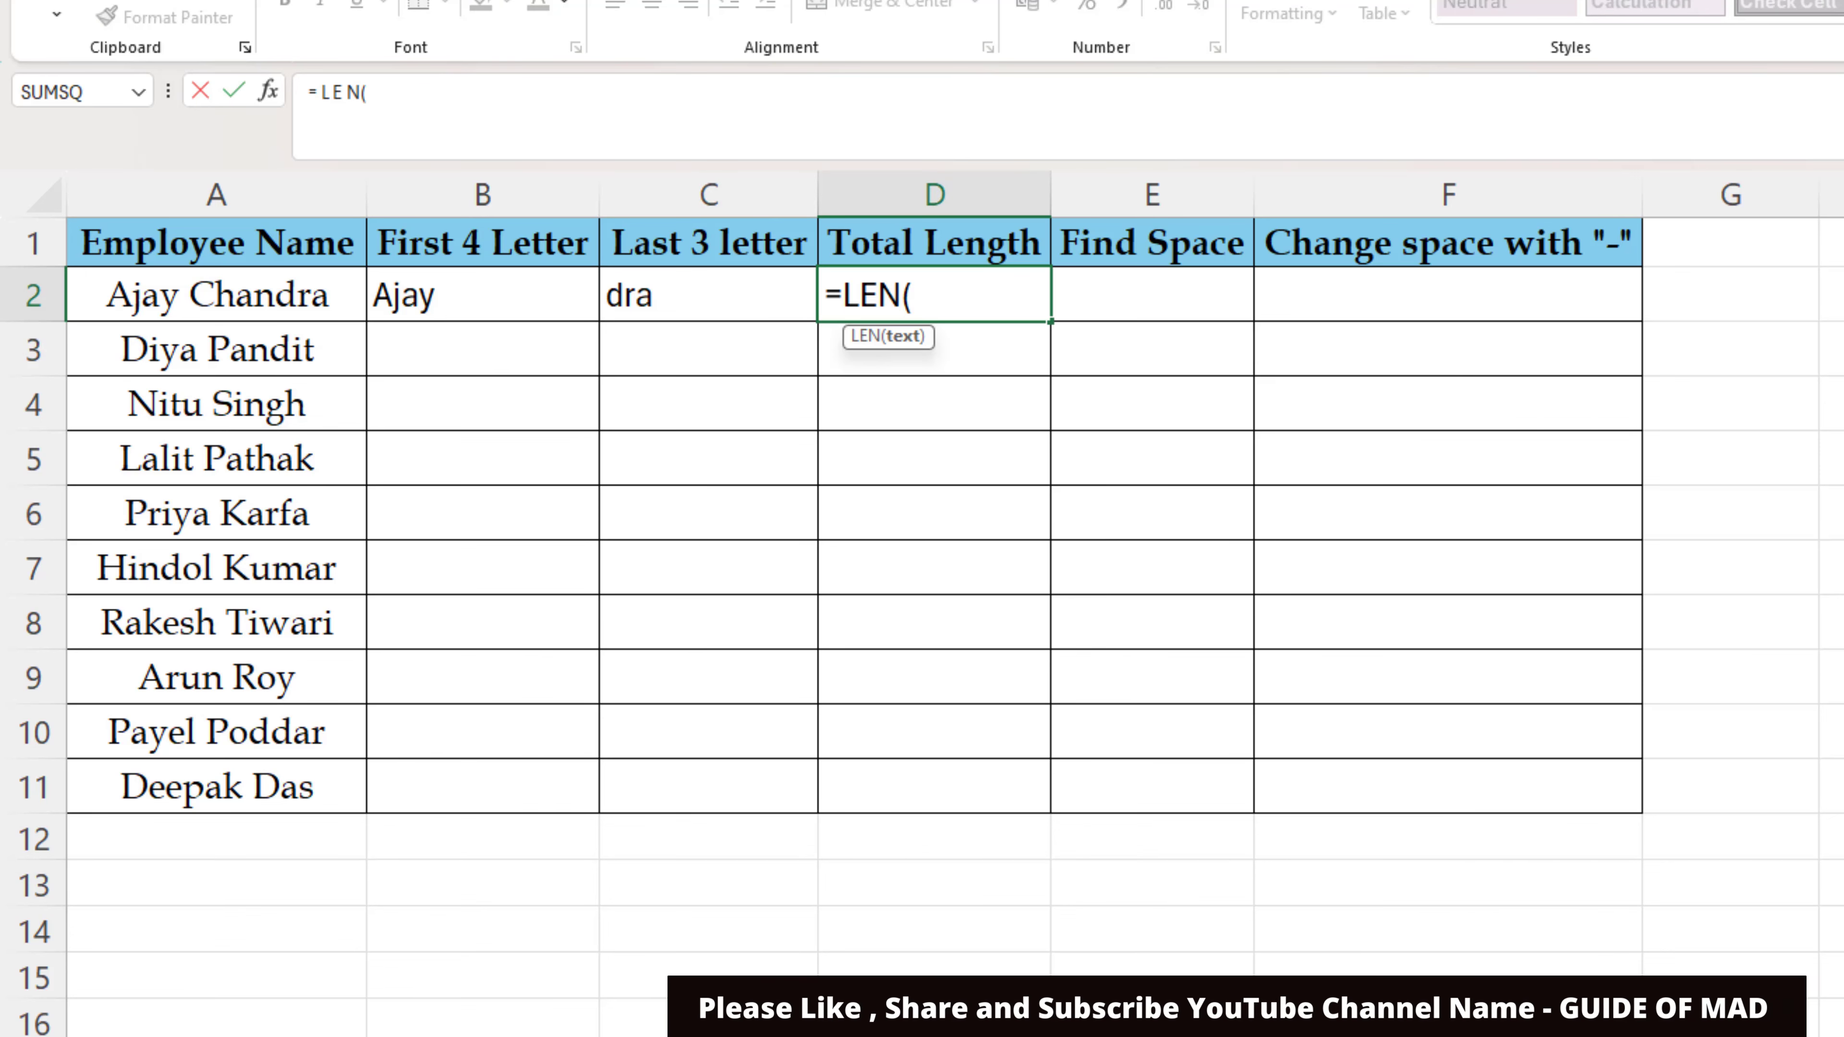
pyautogui.press('Left')
pyautogui.press('Left')
pyautogui.press('Left')
pyautogui.press('Return')
pyautogui.press('Up')
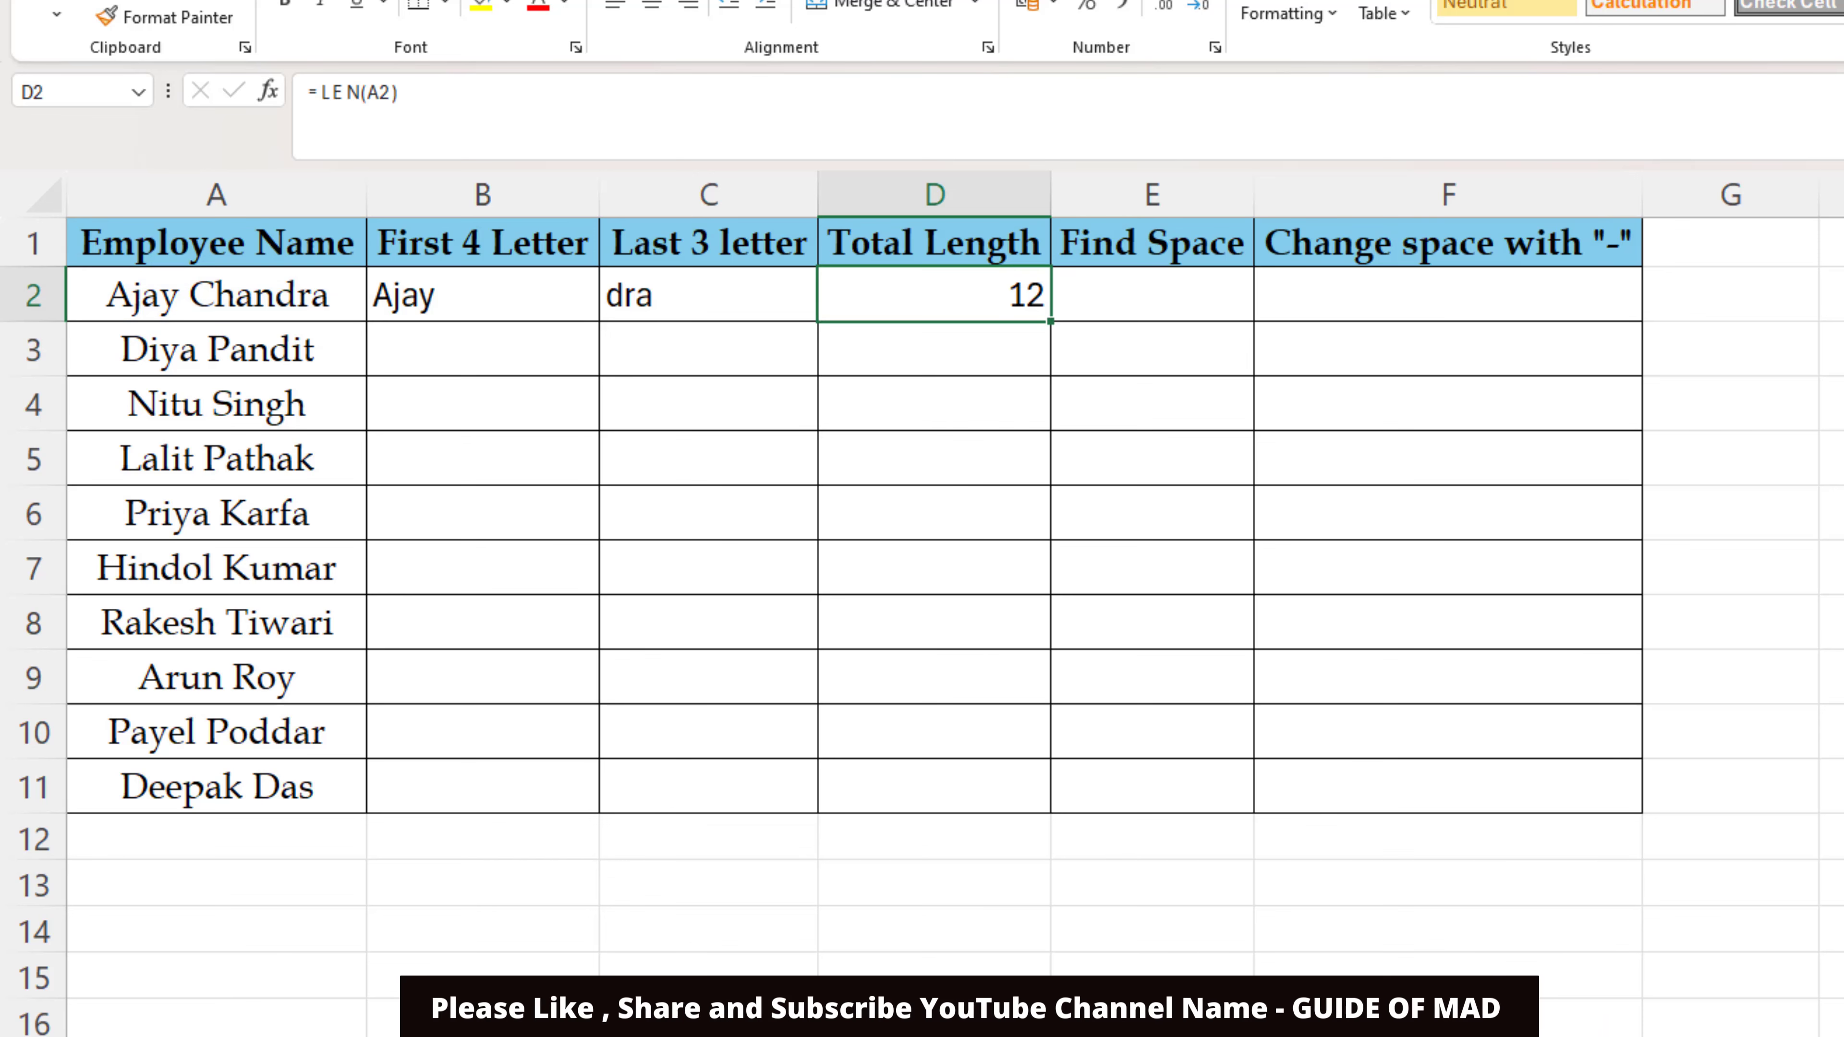
# Step: Enter =FIND(" ",A2,1) in E2 to locate the space in the employee name
pyautogui.press('Right')
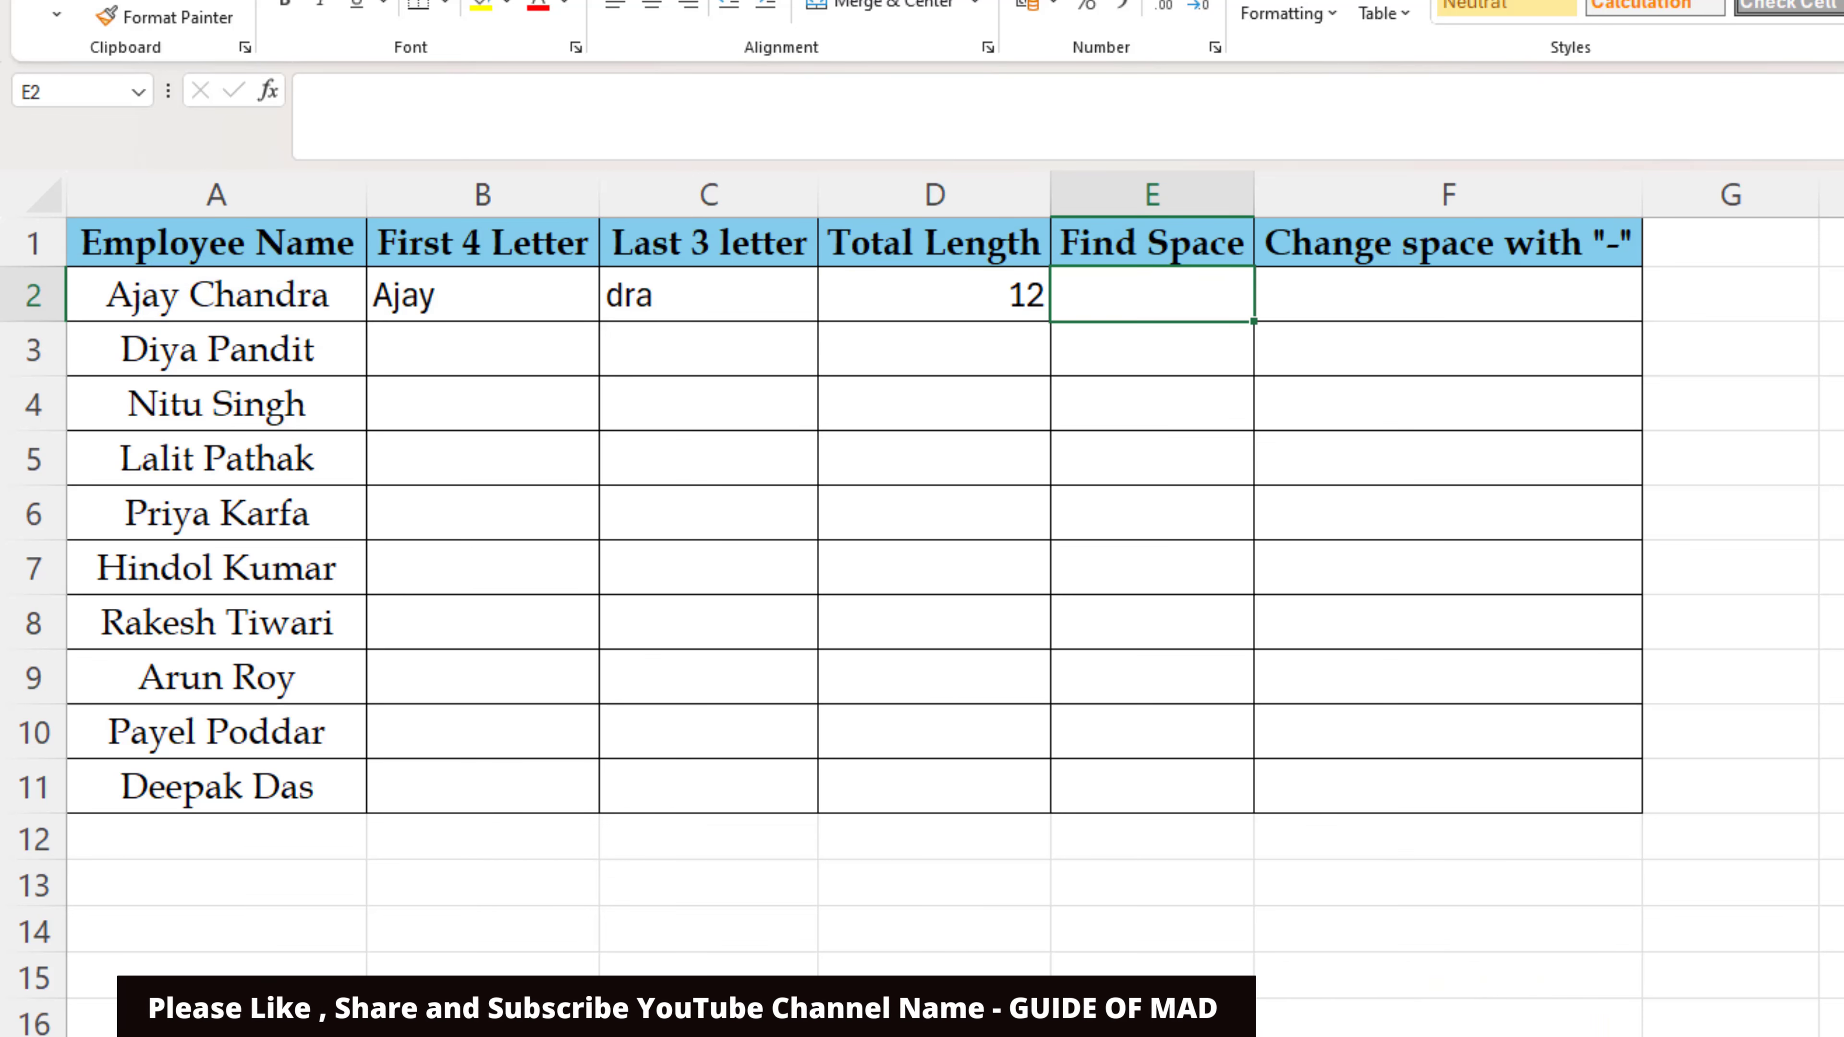
pyautogui.write('=fin')
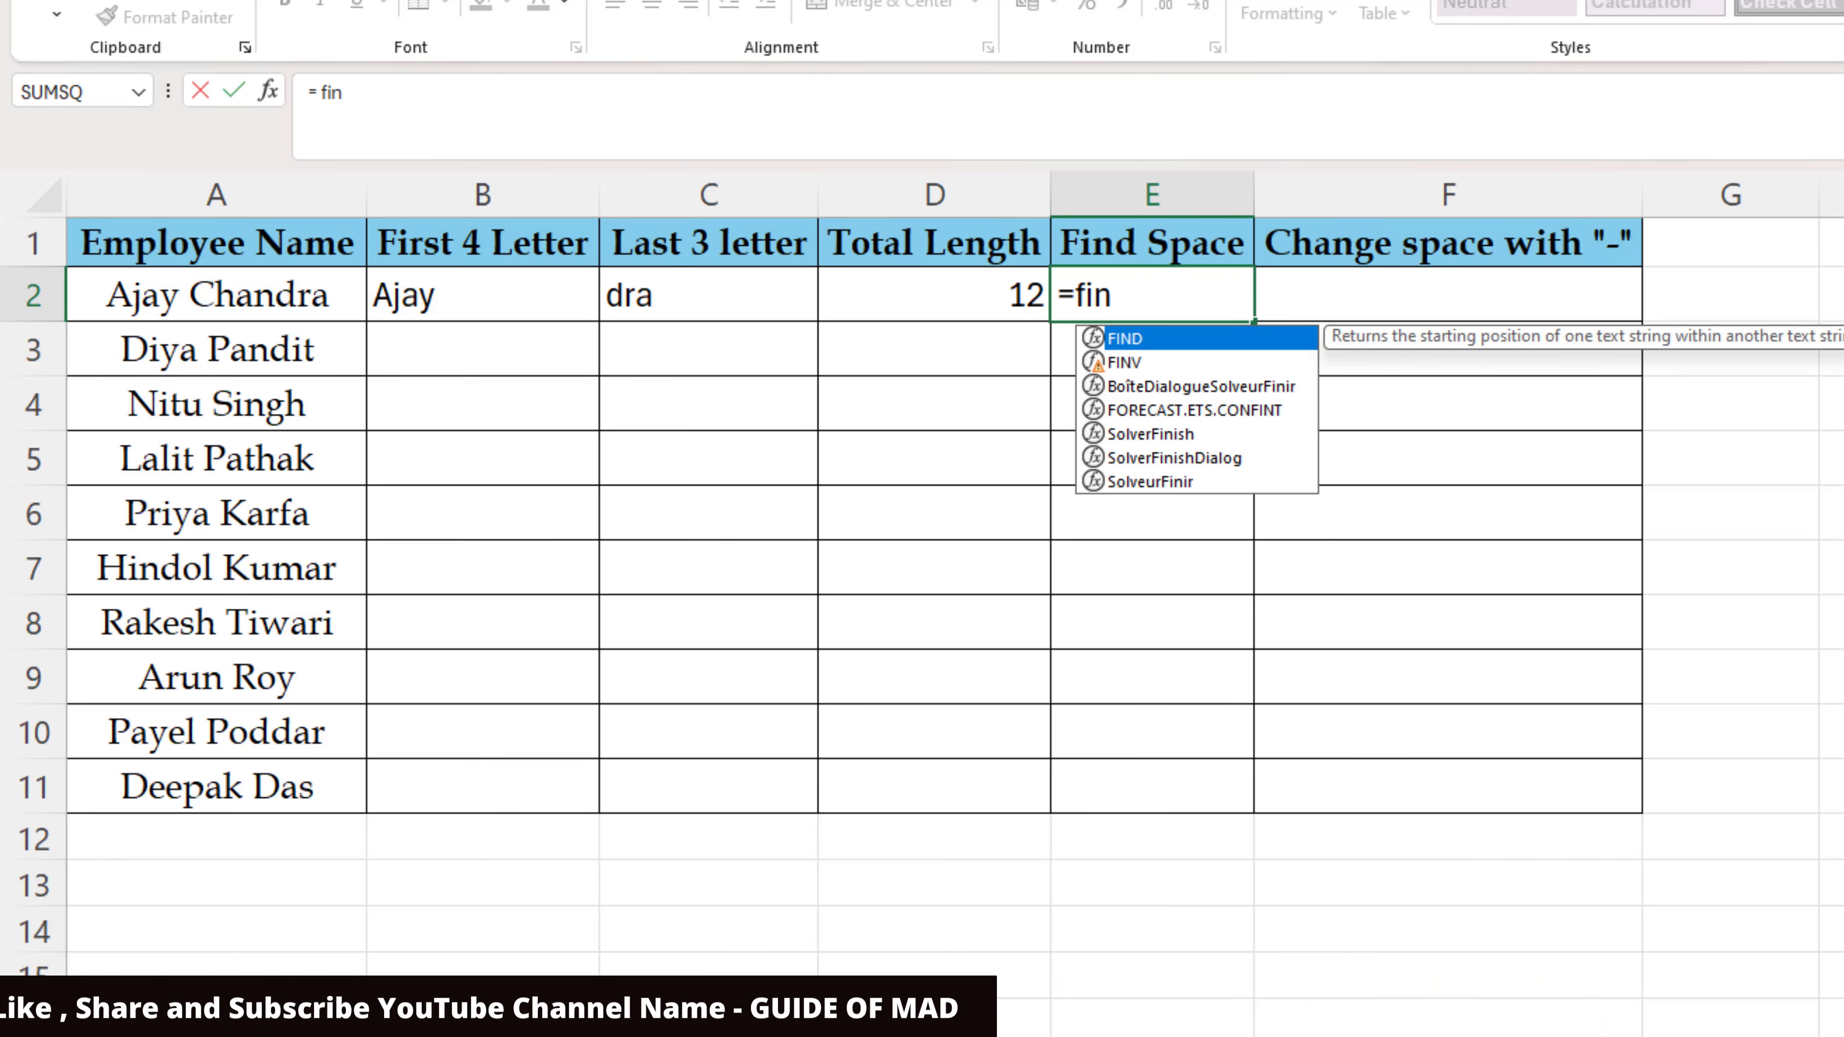
pyautogui.press('Tab')
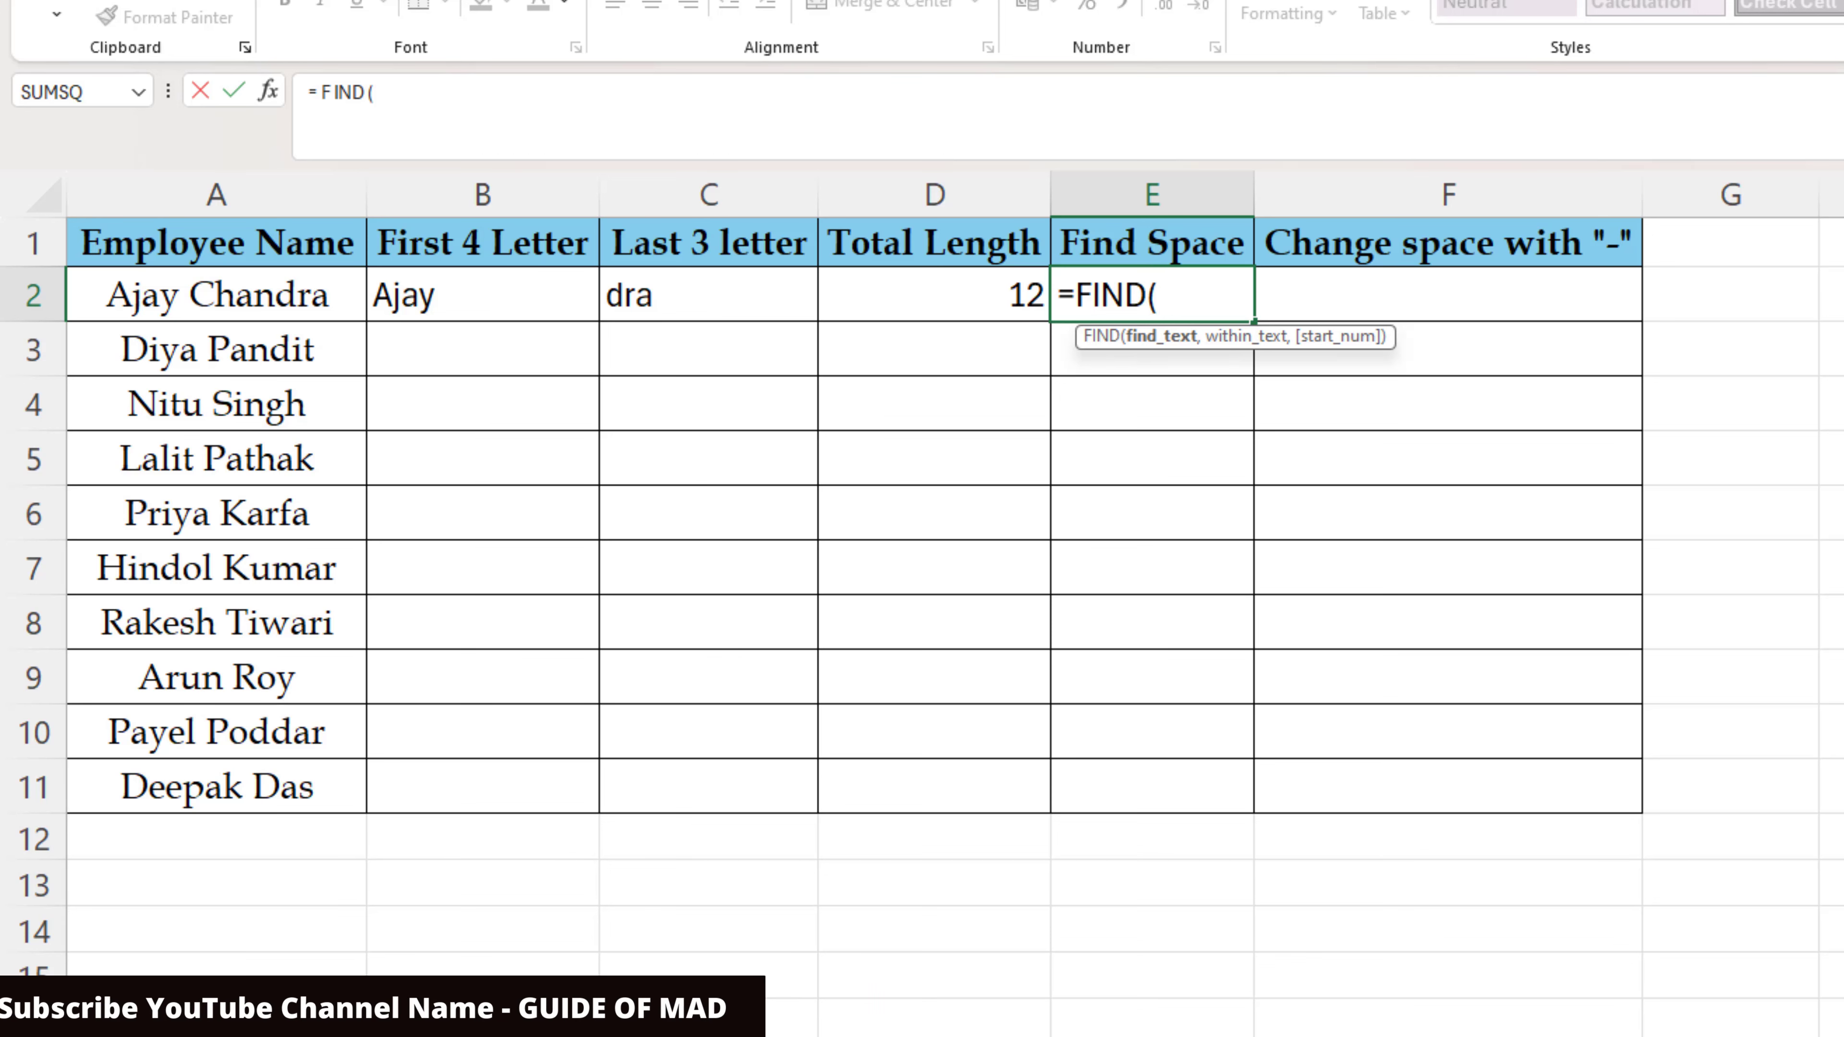
pyautogui.write('" ",')
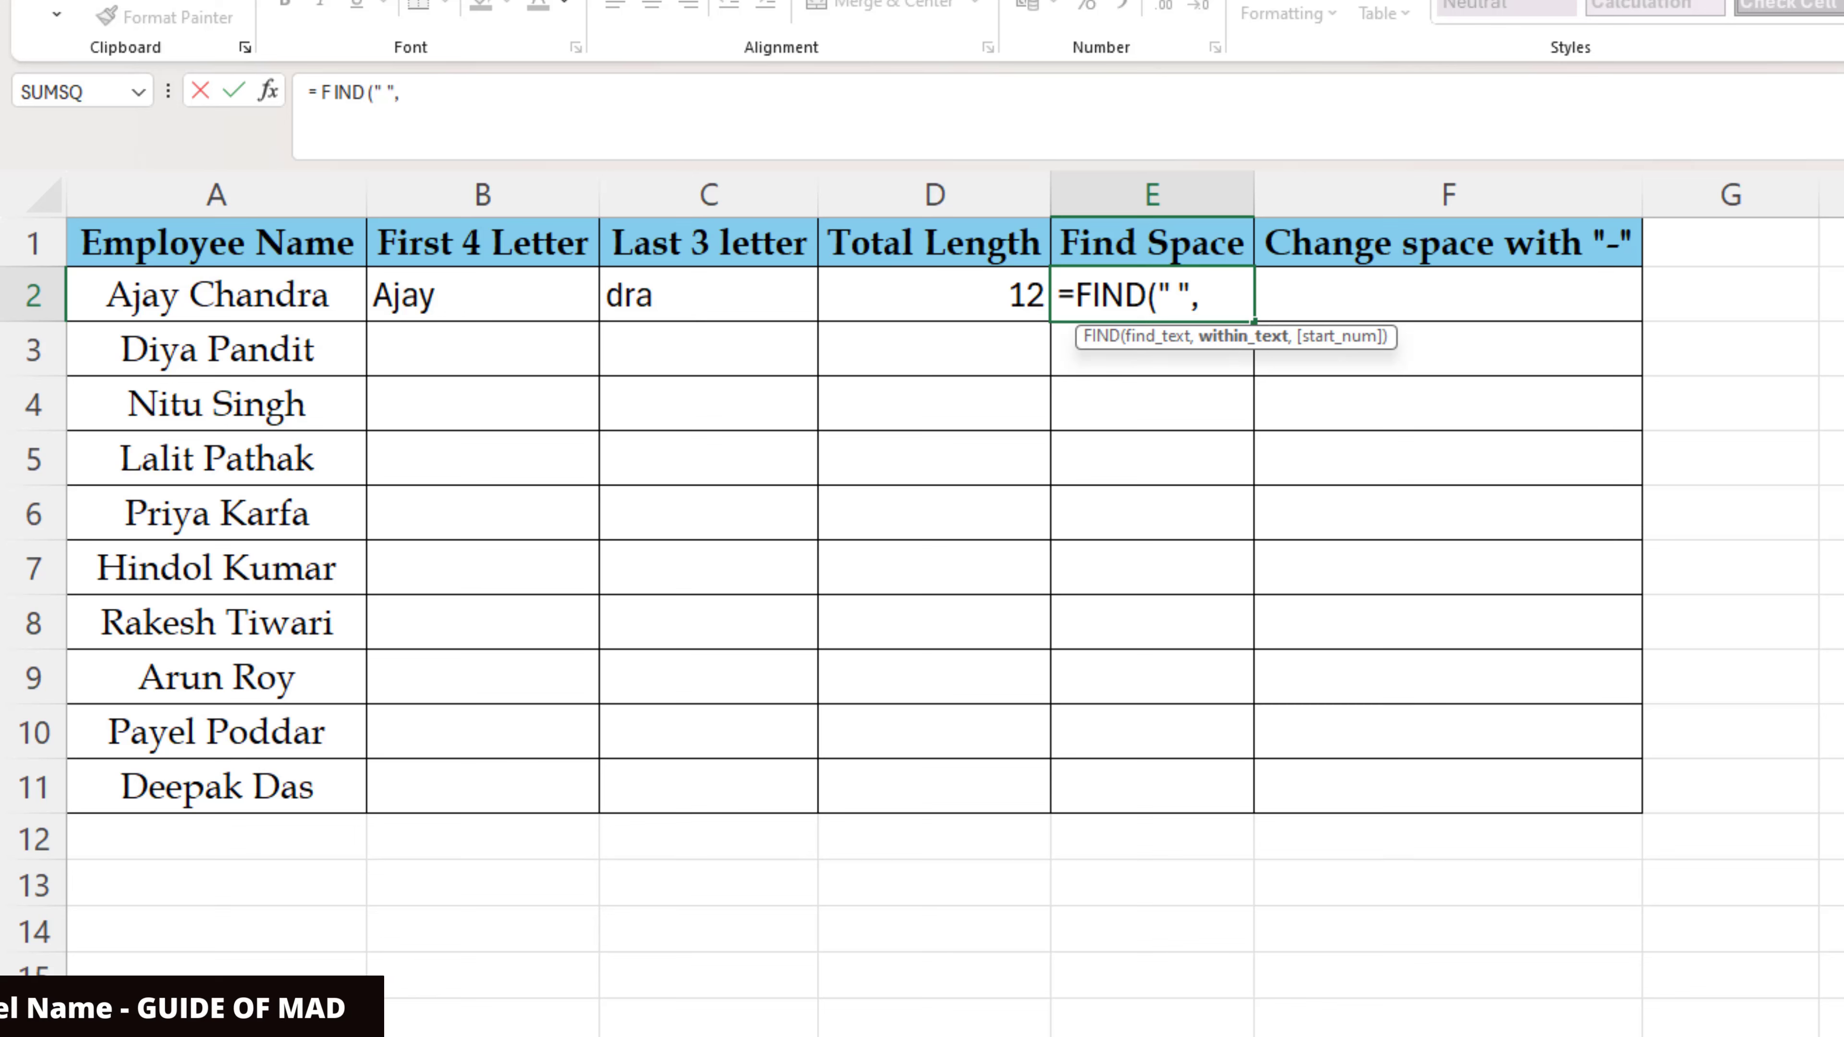
pyautogui.press('Left')
pyautogui.press('Left')
pyautogui.press('Left')
pyautogui.press('Left')
pyautogui.write(',')
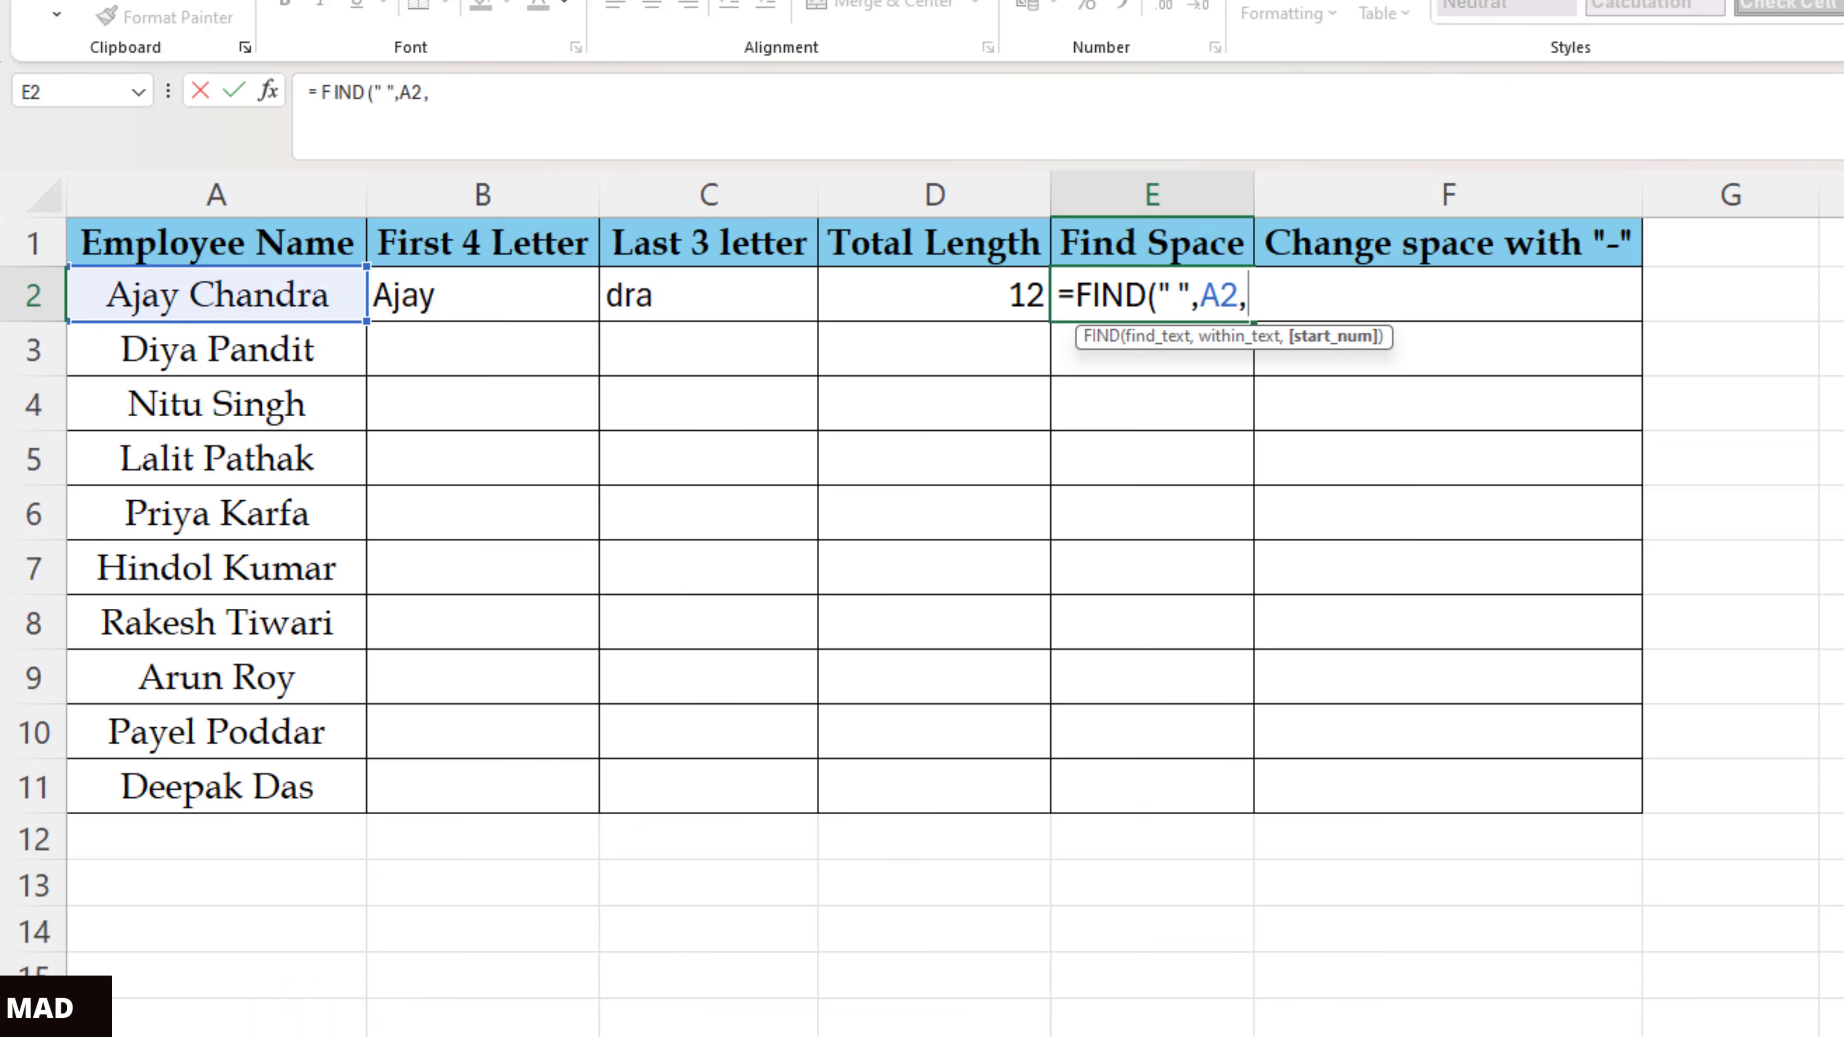
pyautogui.write('1)')
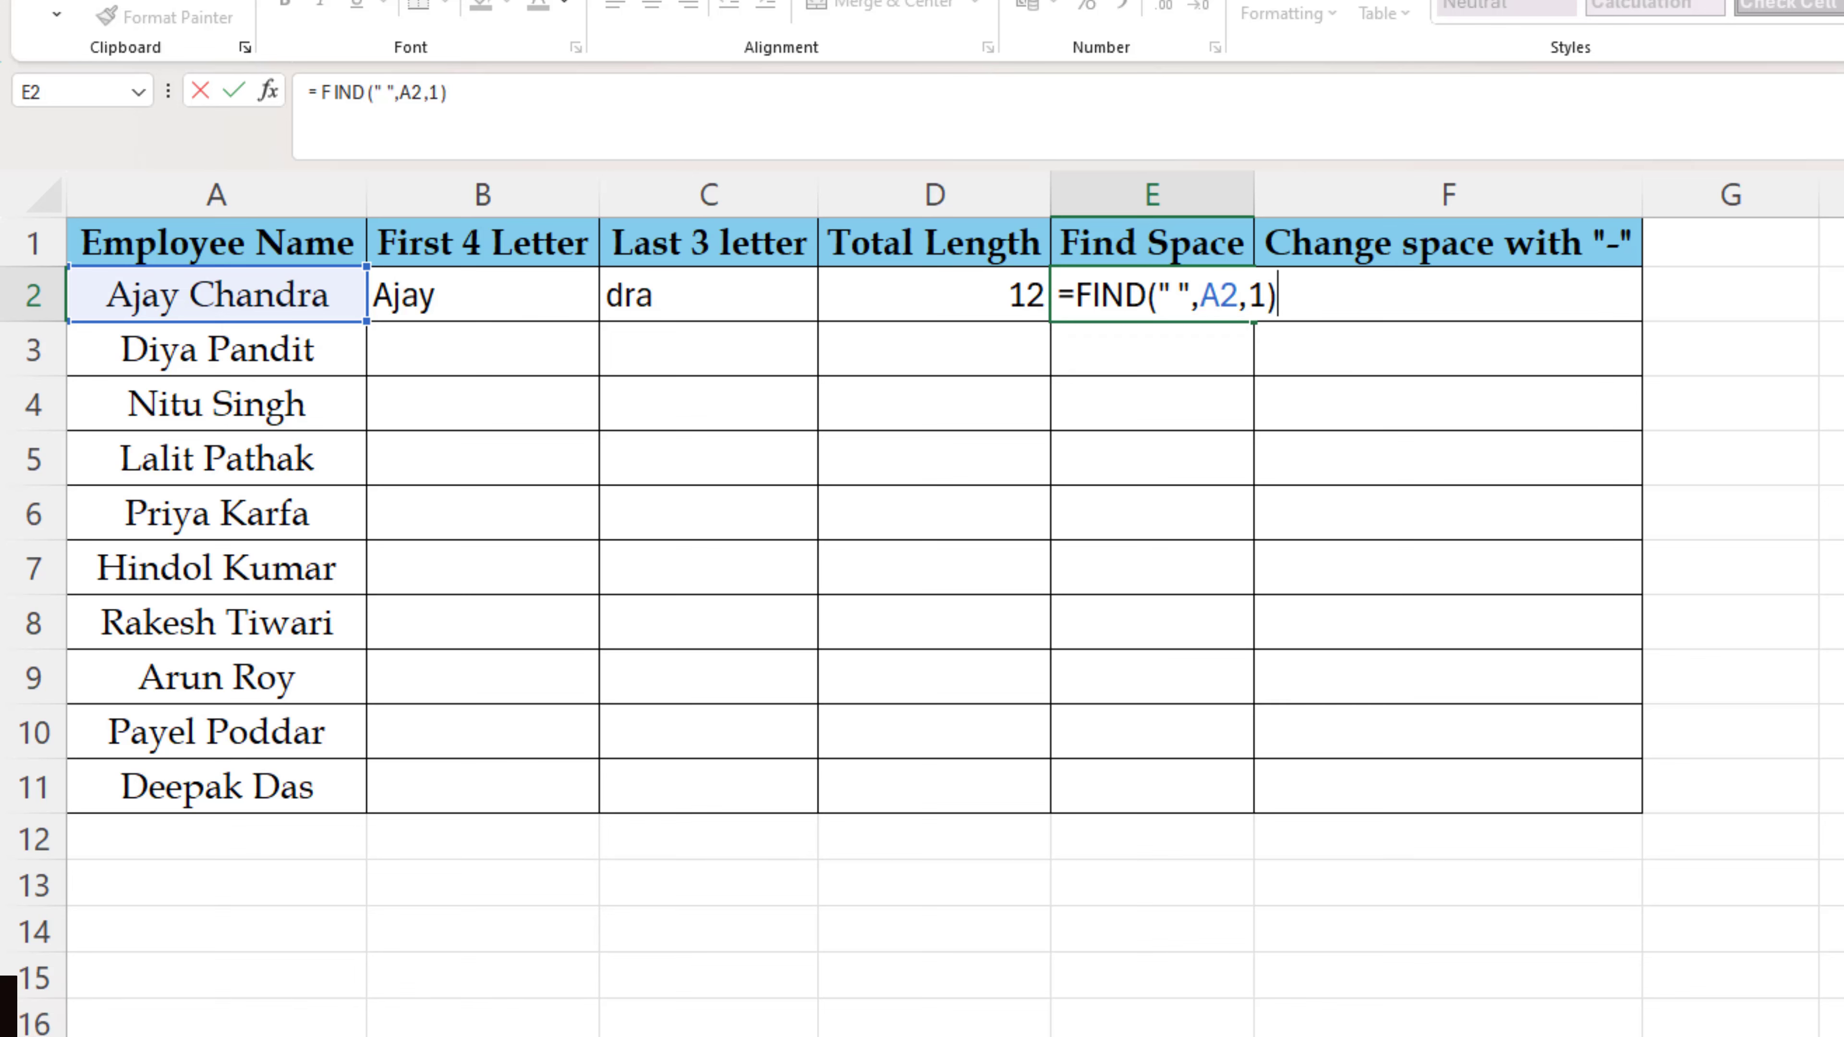
pyautogui.press('Return')
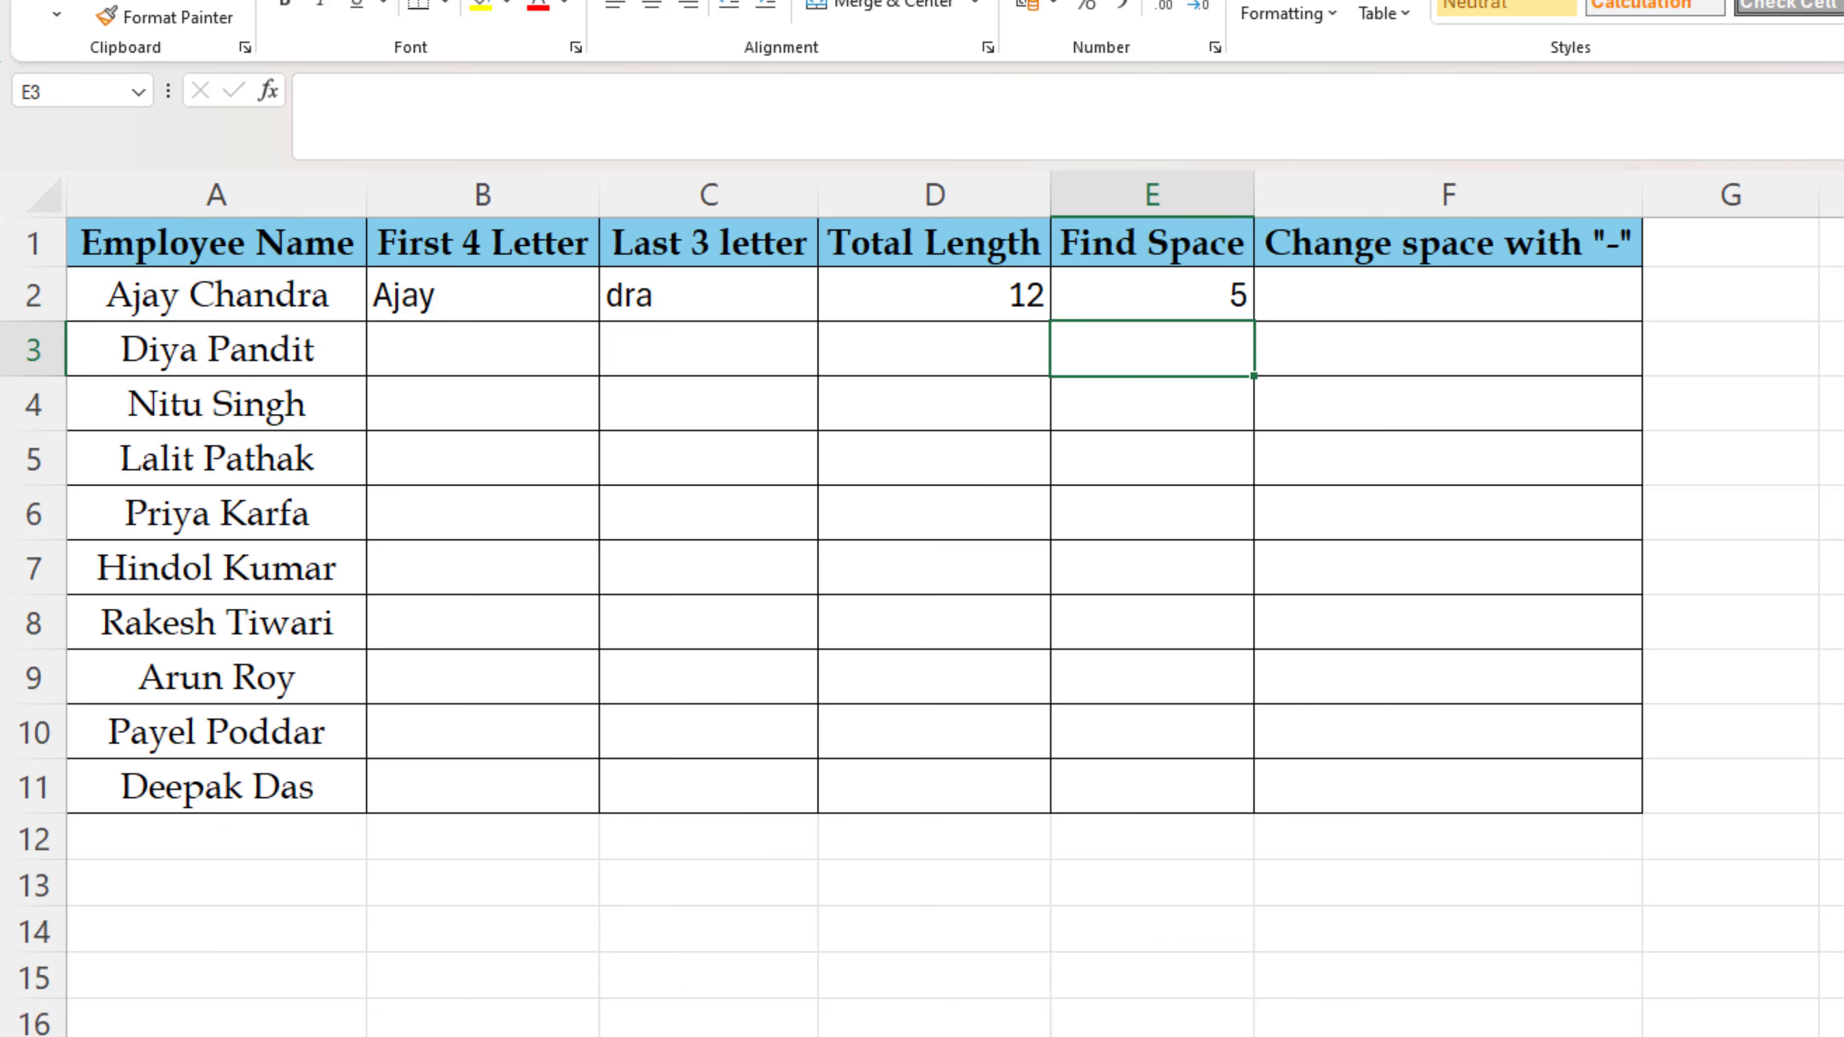
# Step: Enter =SUBSTITUTE(A2," ","-") in F2 to replace the space in the employee name with a hyphen
pyautogui.press('Up')
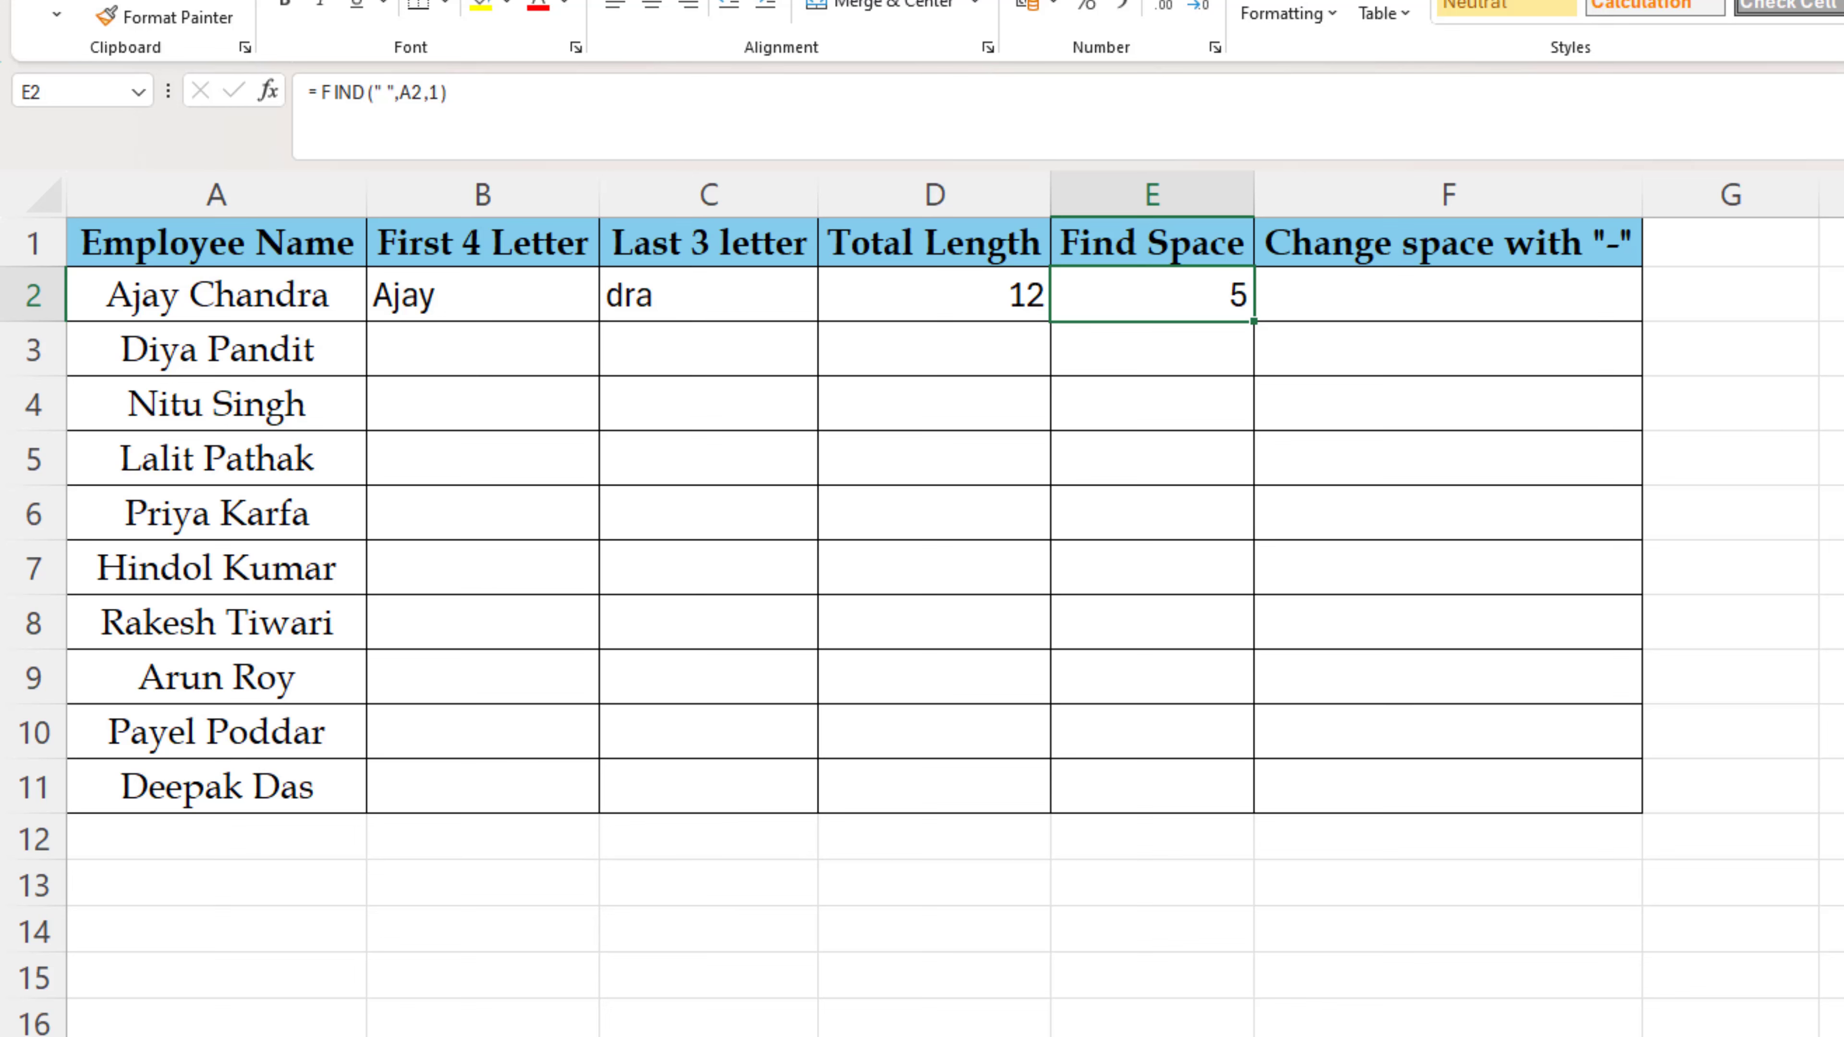
pyautogui.click(1462, 293)
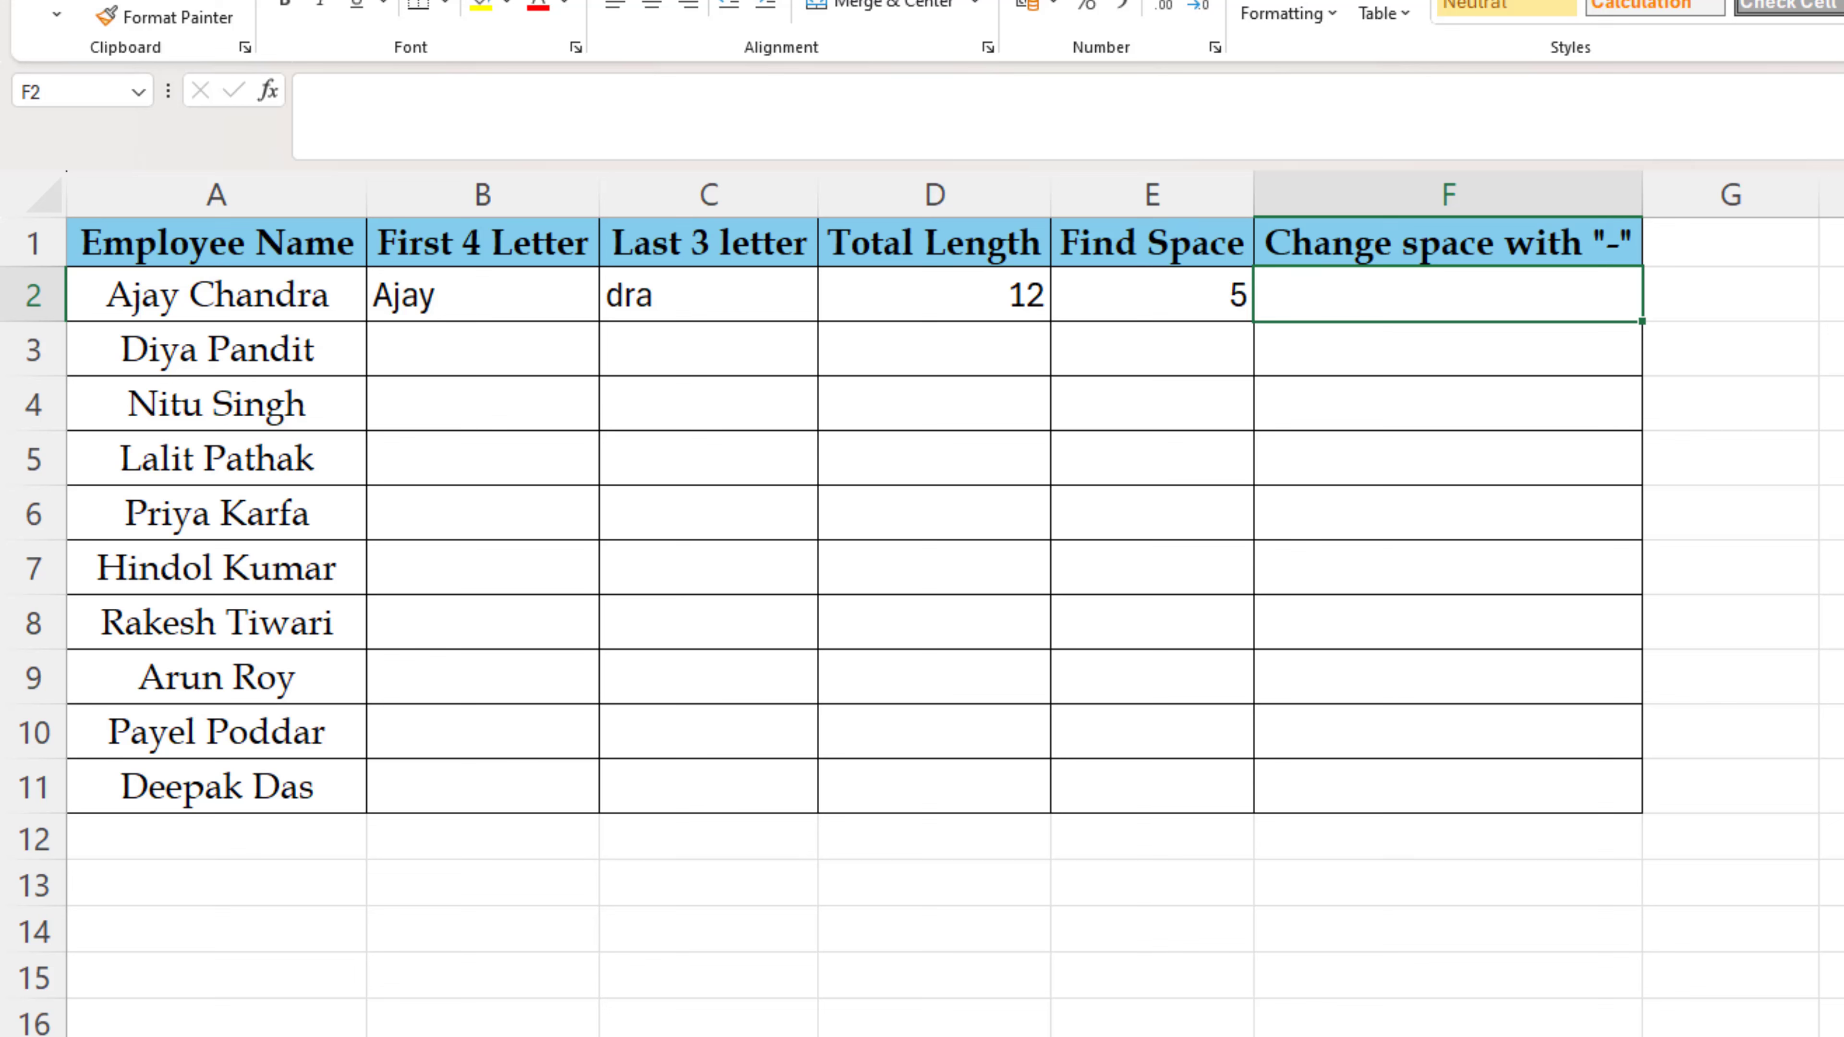
pyautogui.write('=sub')
pyautogui.press('Tab')
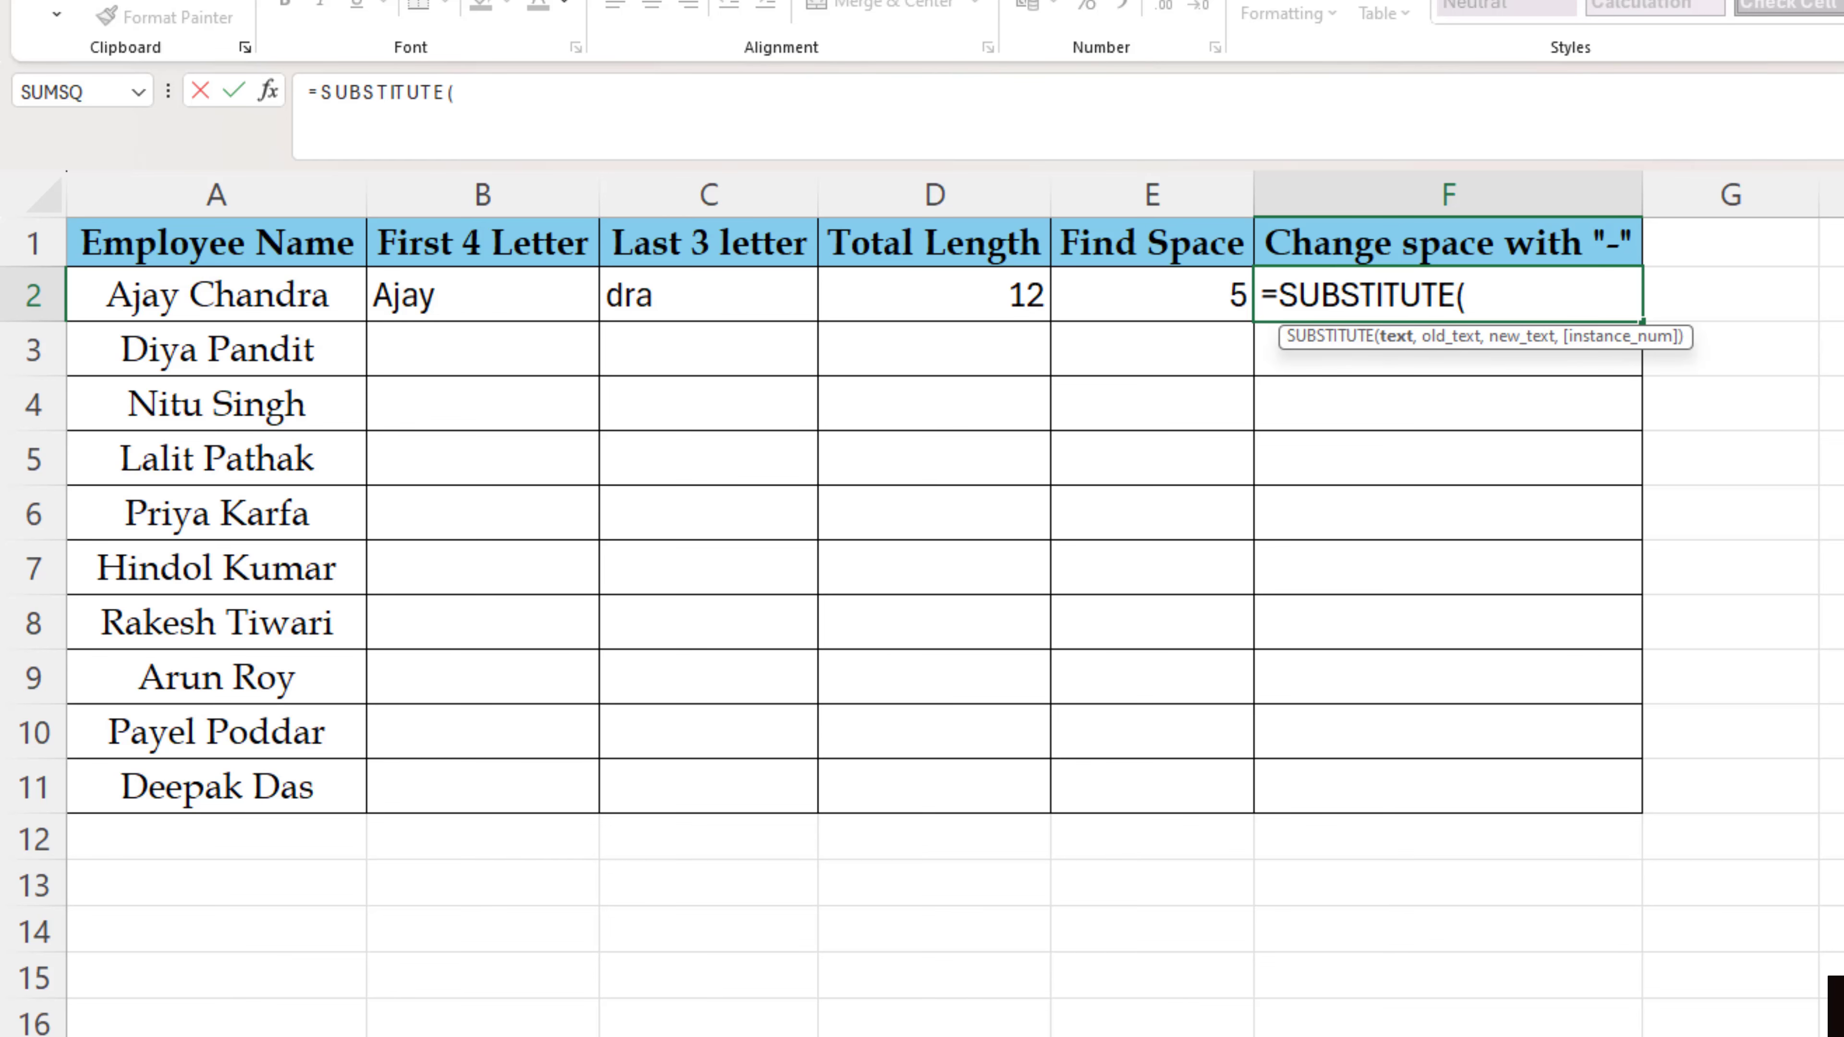
pyautogui.press('Left')
pyautogui.press('Left')
pyautogui.press('Left')
pyautogui.press('Left')
pyautogui.press('Left')
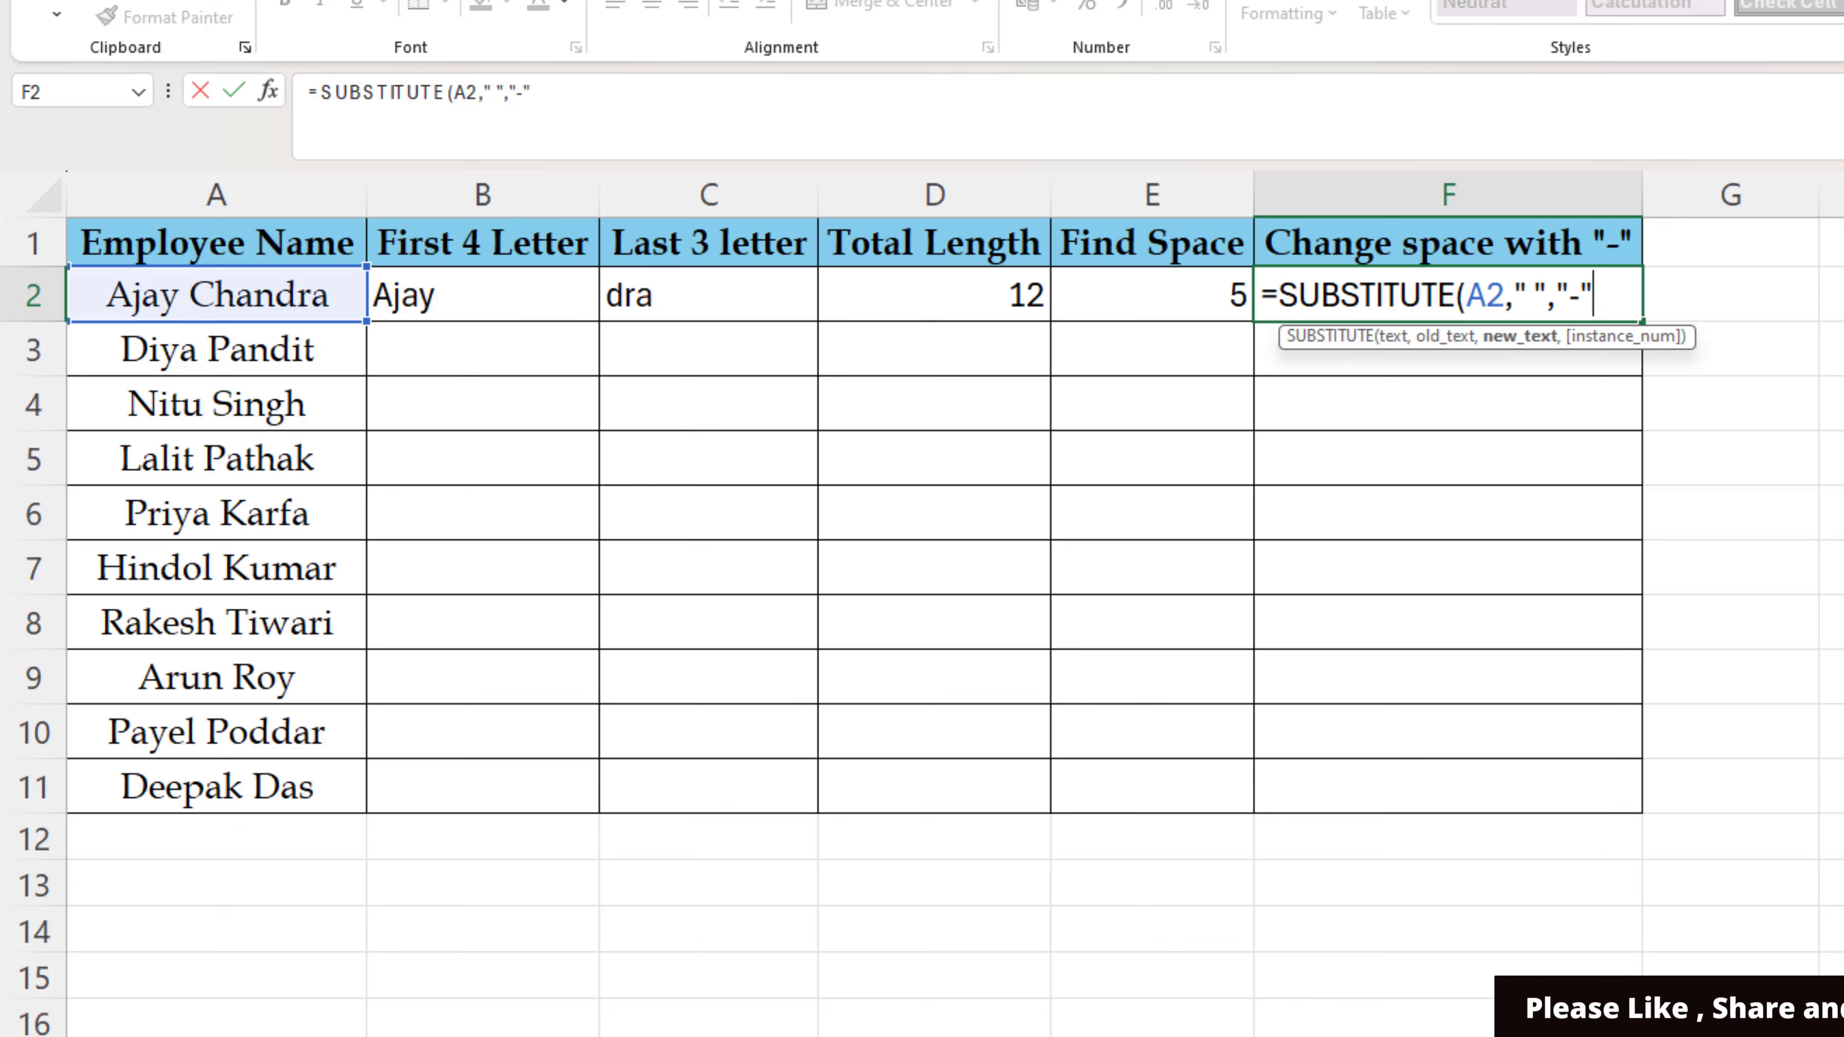
pyautogui.press('Return')
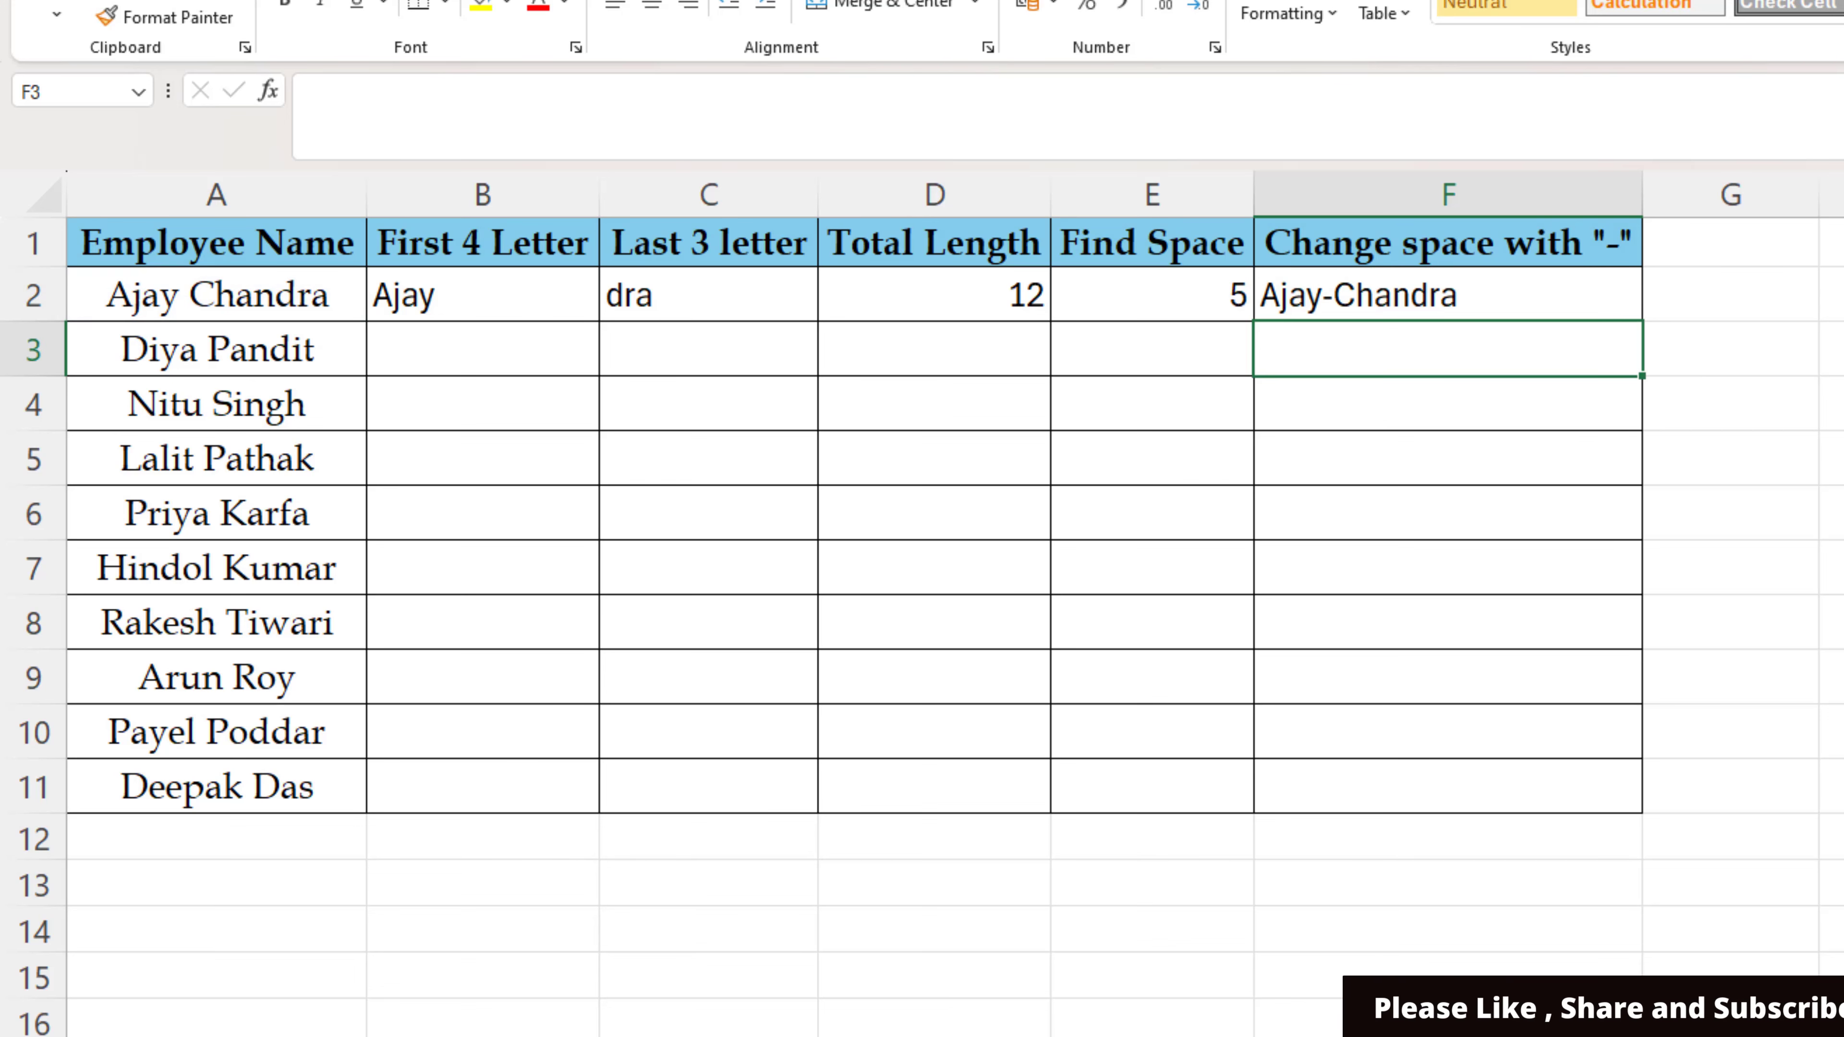
# Step: Fill the text formulas in B2:F2 down through row 11 for all remaining employees
pyautogui.press('Up')
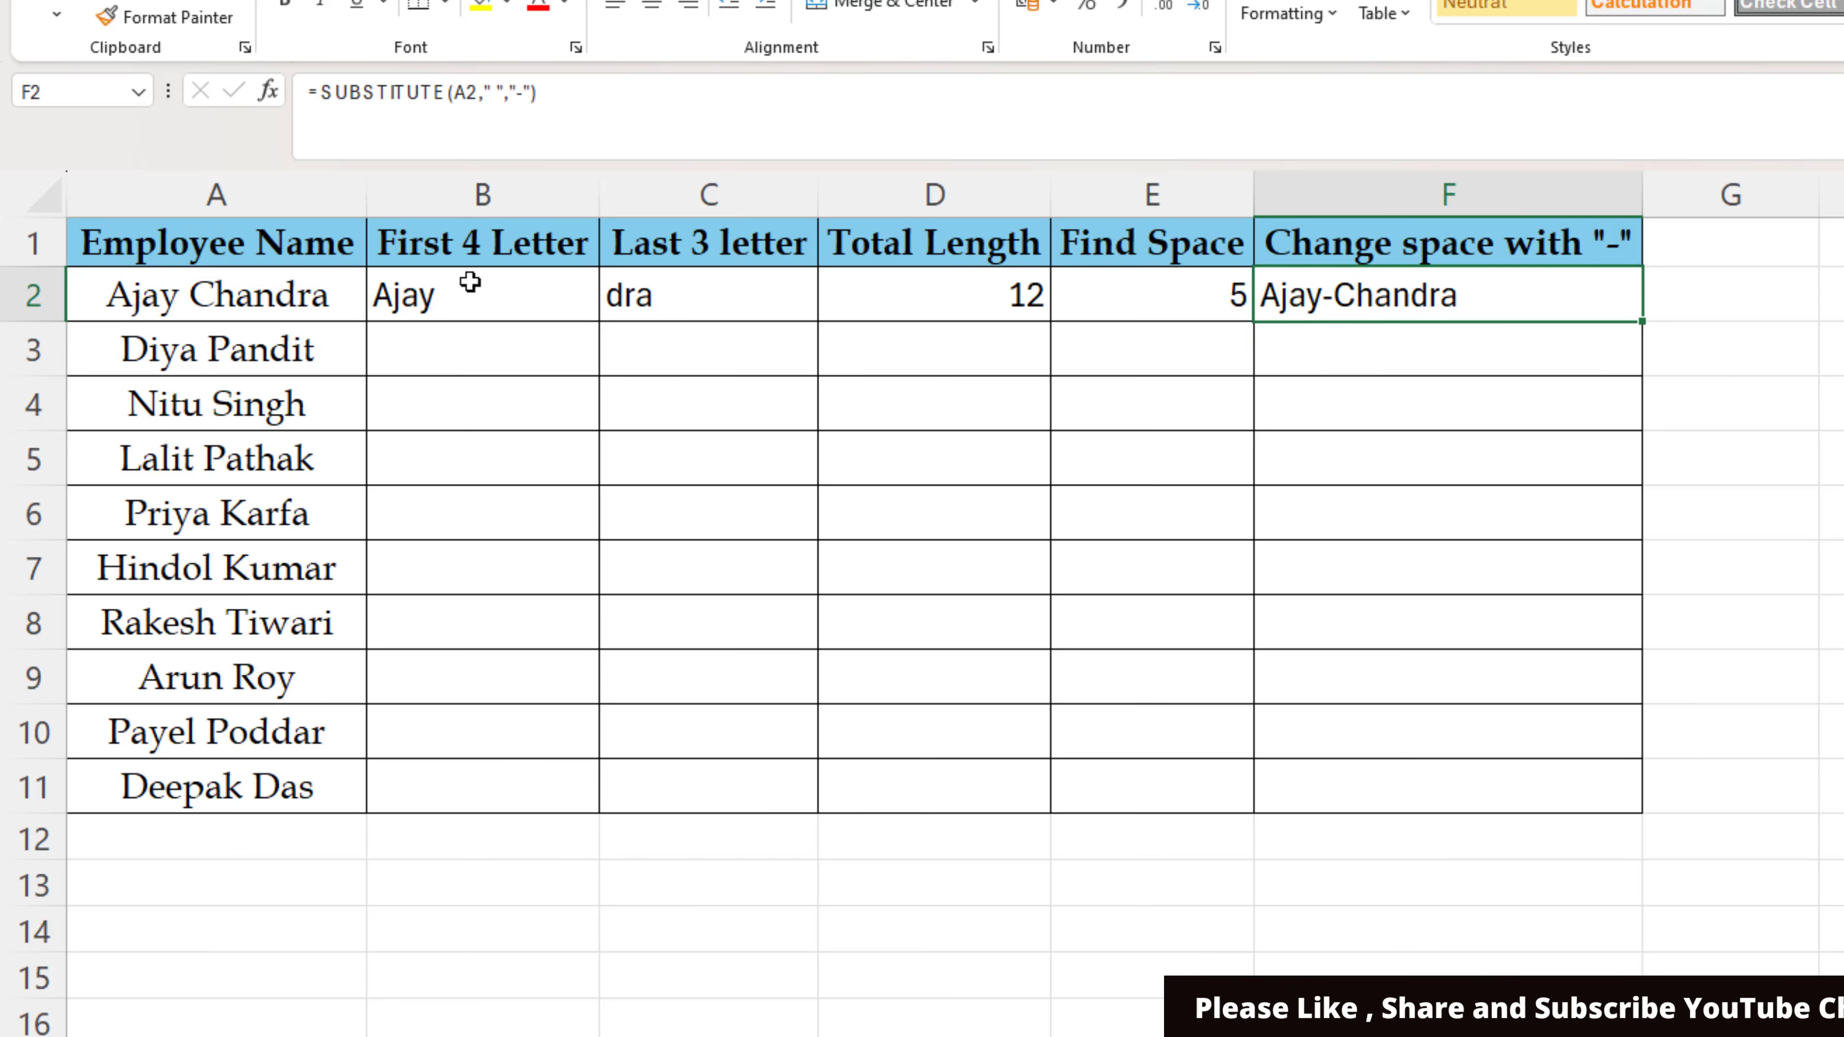
pyautogui.moveTo(470, 281); pyautogui.dragTo(1634, 309)
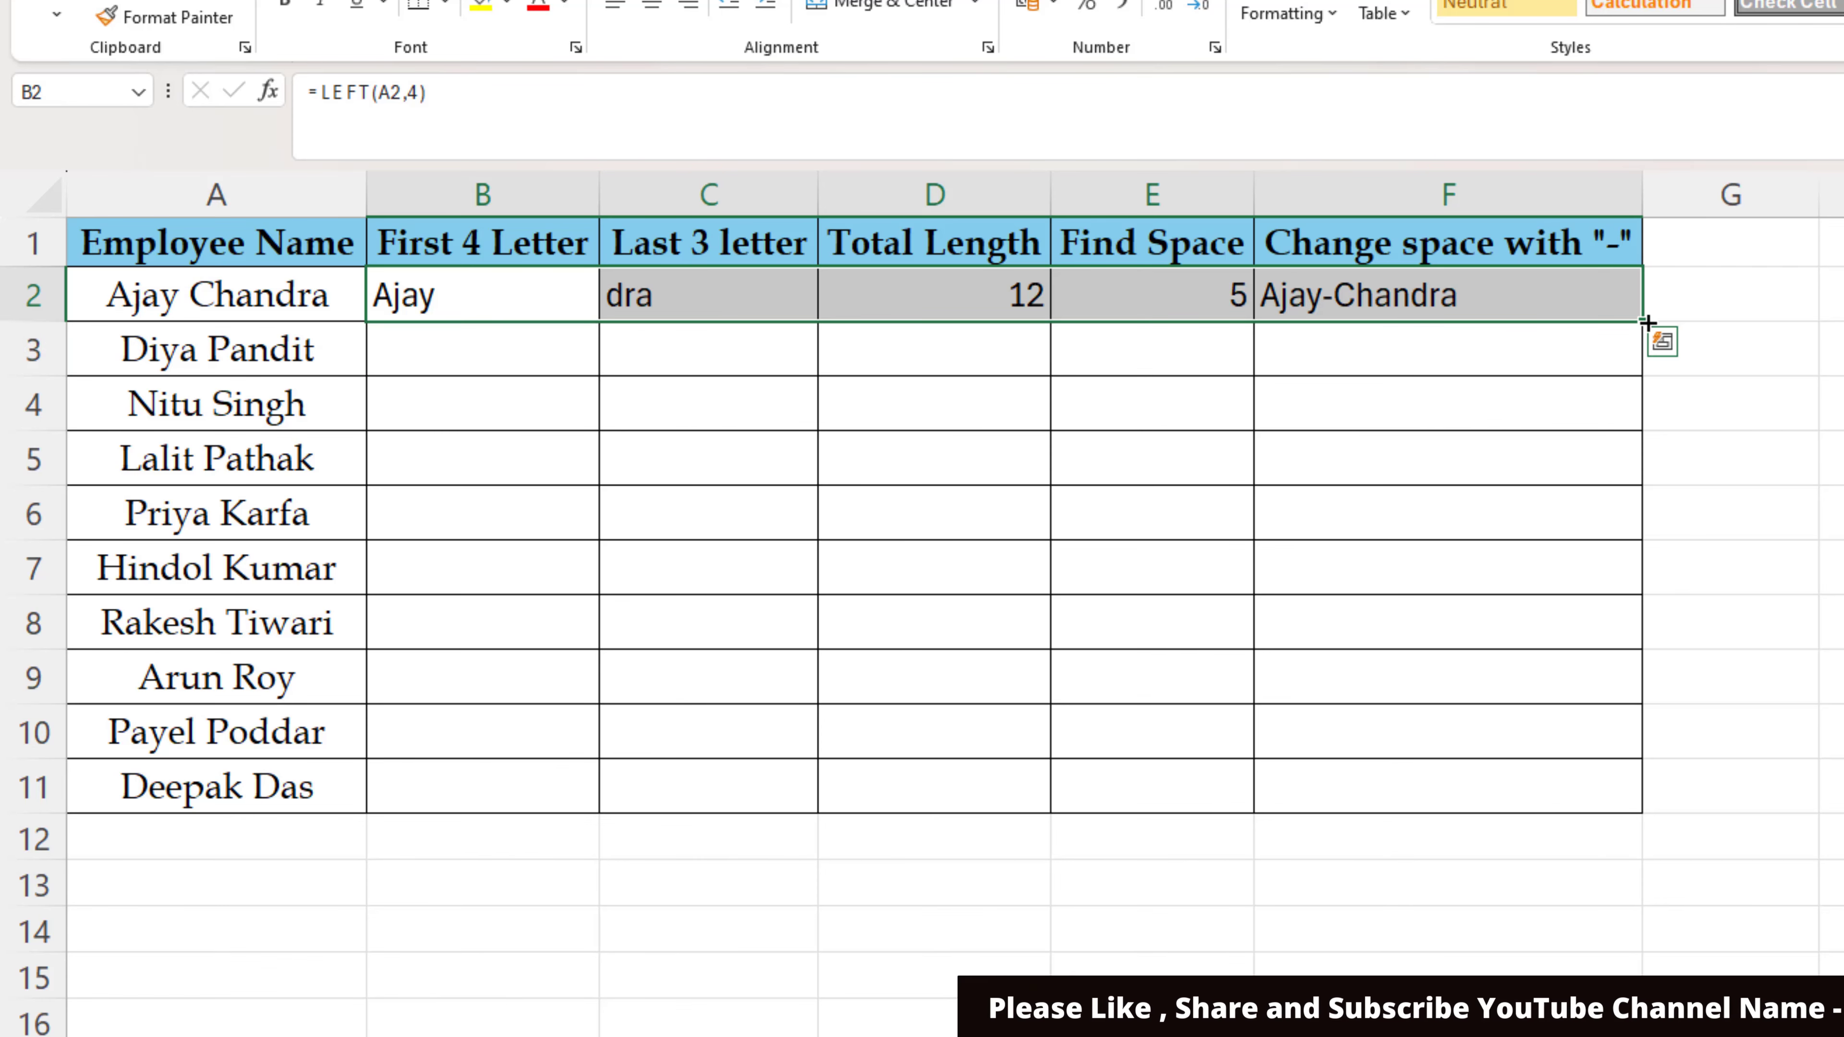
pyautogui.doubleClick(1648, 323)
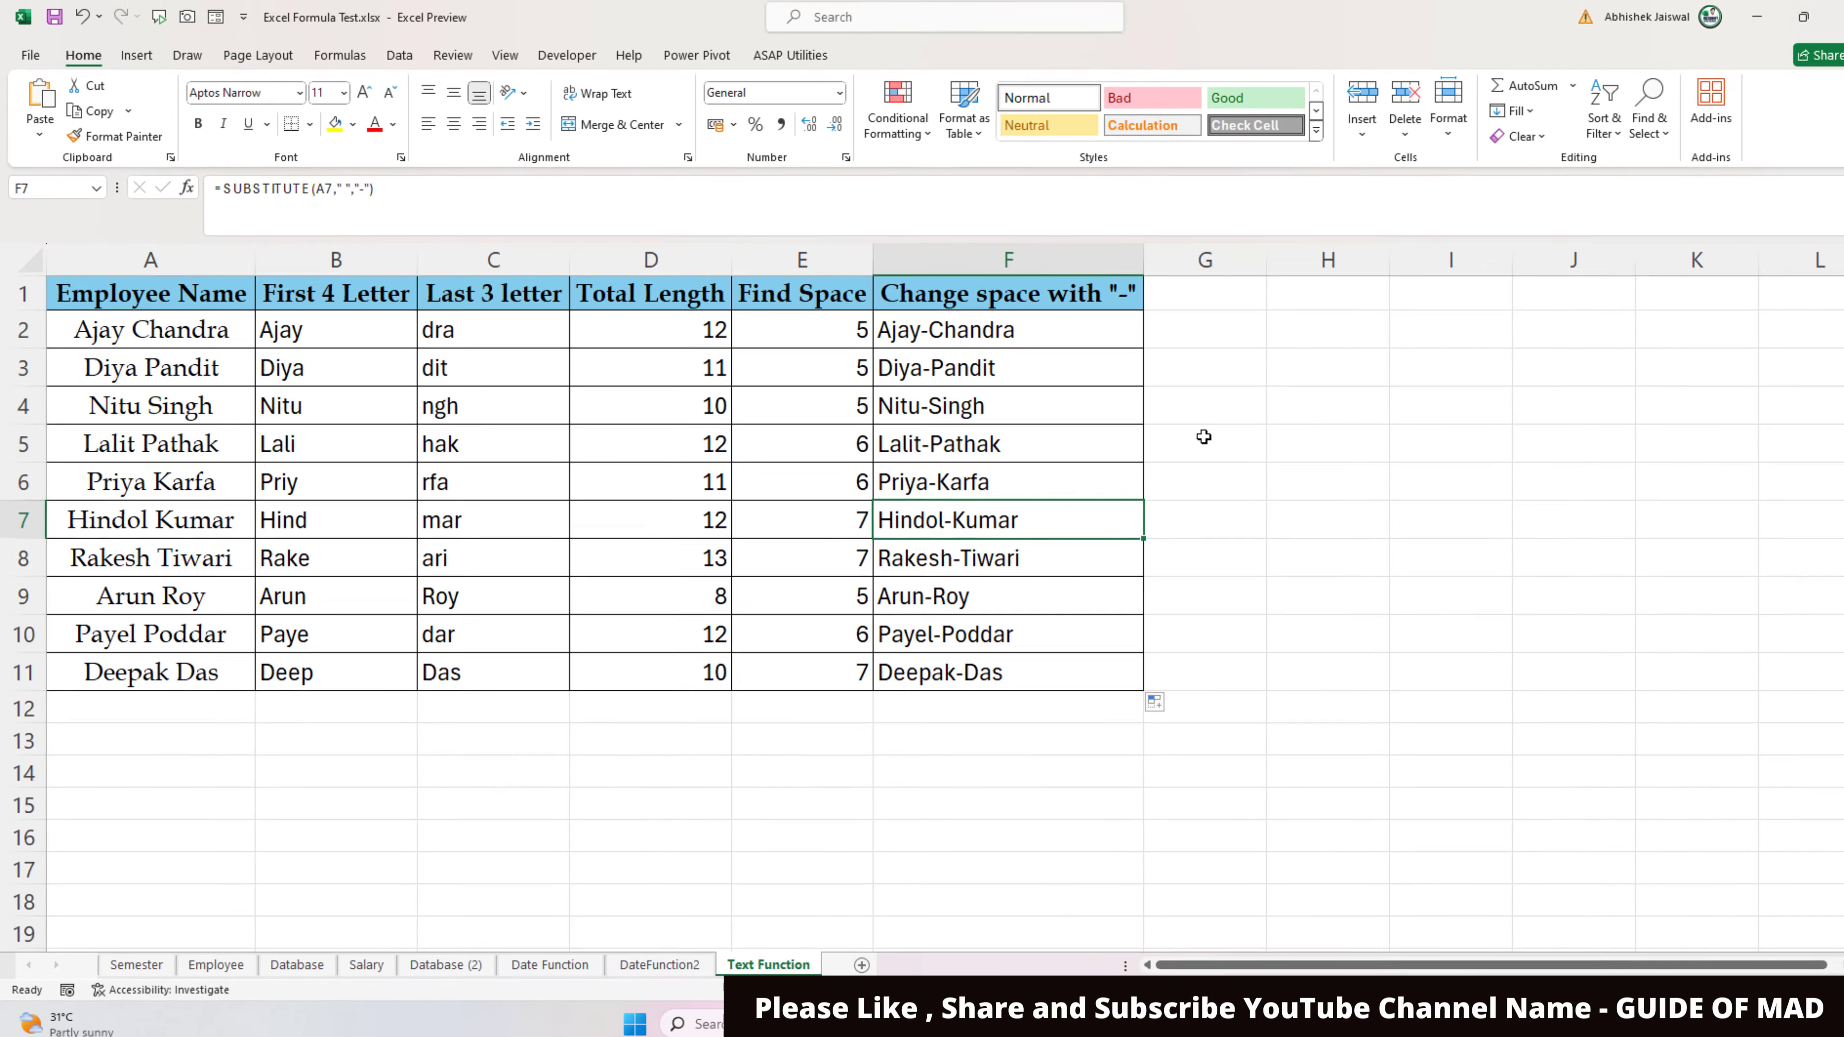
pyautogui.click(855, 402)
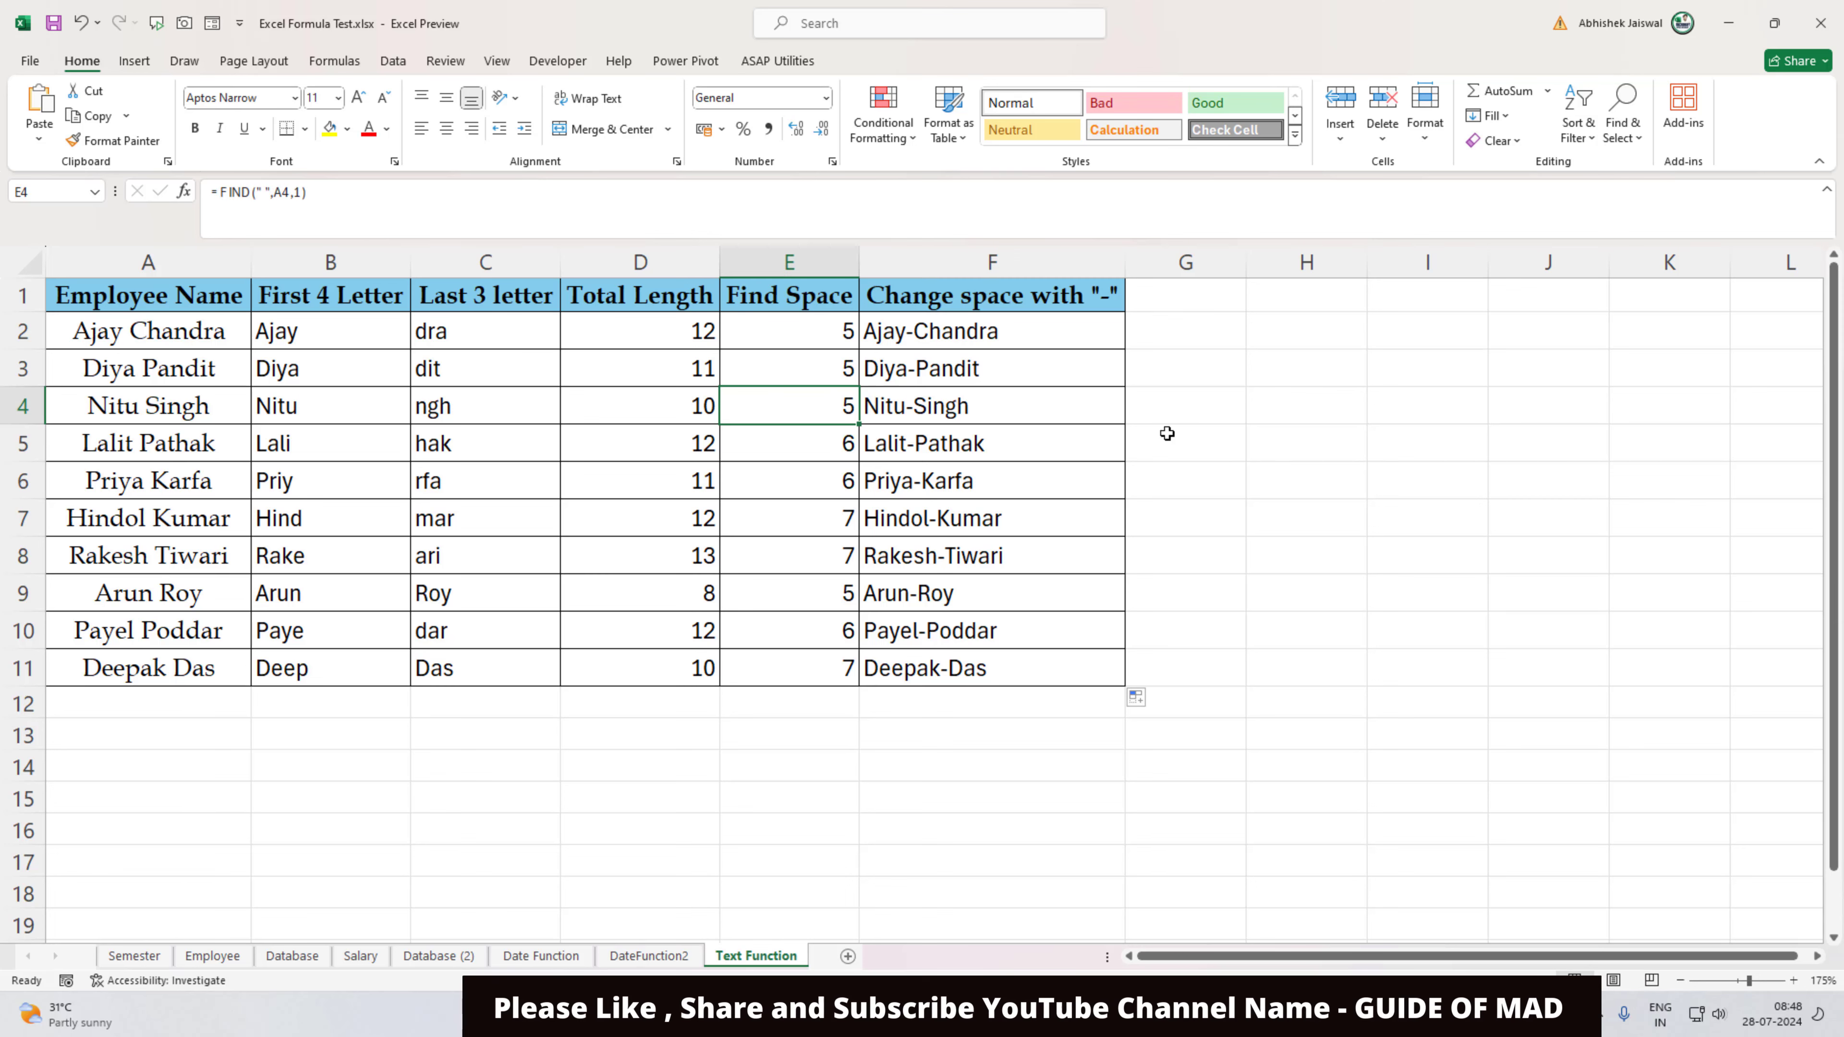
pyautogui.click(1250, 436)
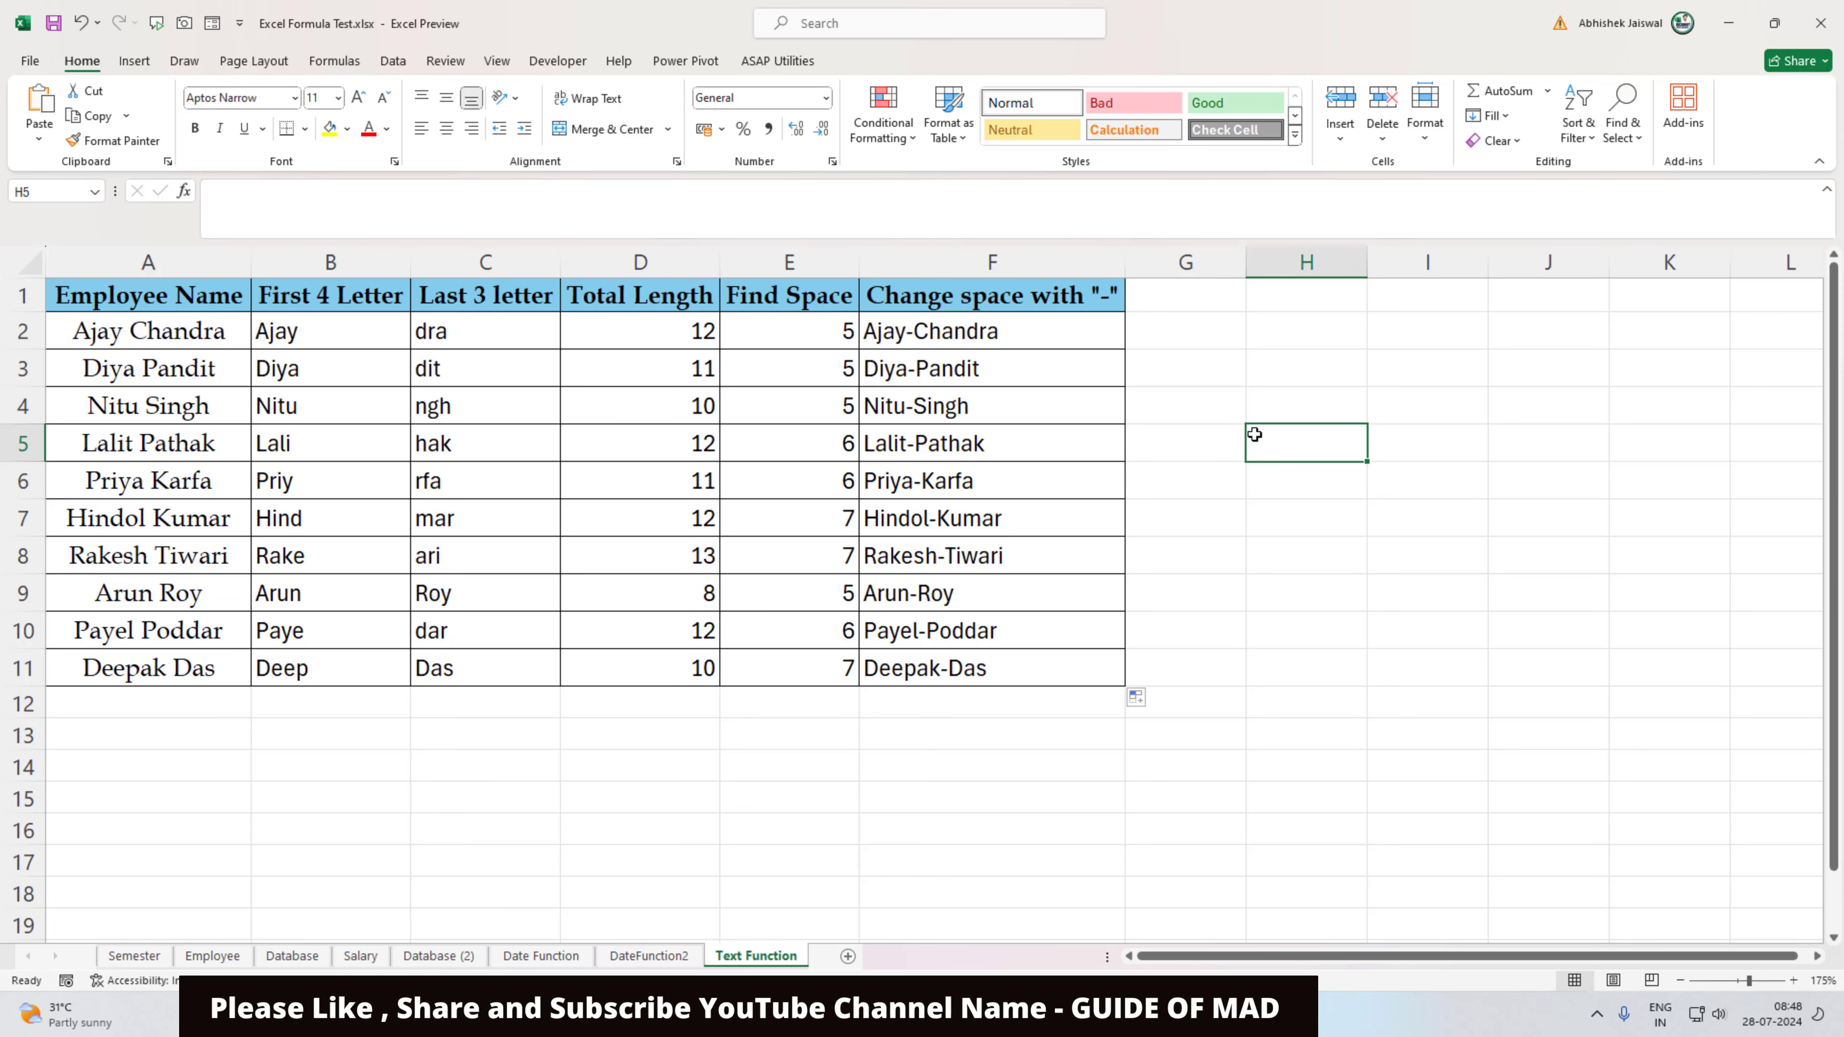